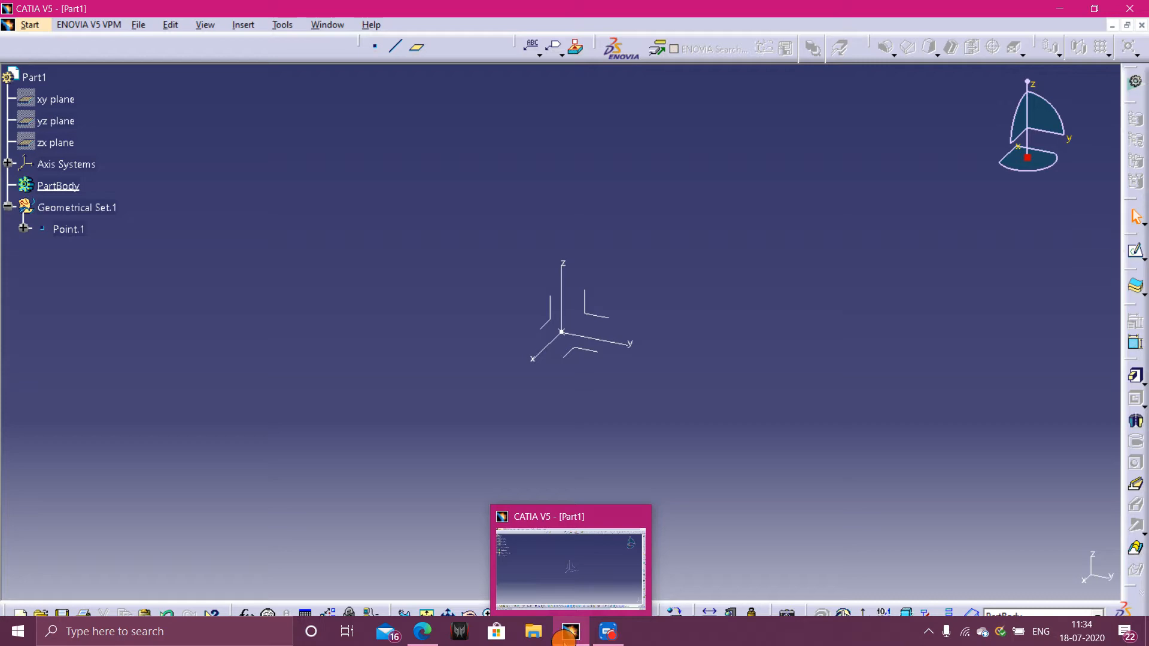
# - Switch to the practice PDF and study the crankshaft drawing's front view, section view A-A, details and isometric view
pyautogui.click(412, 564)
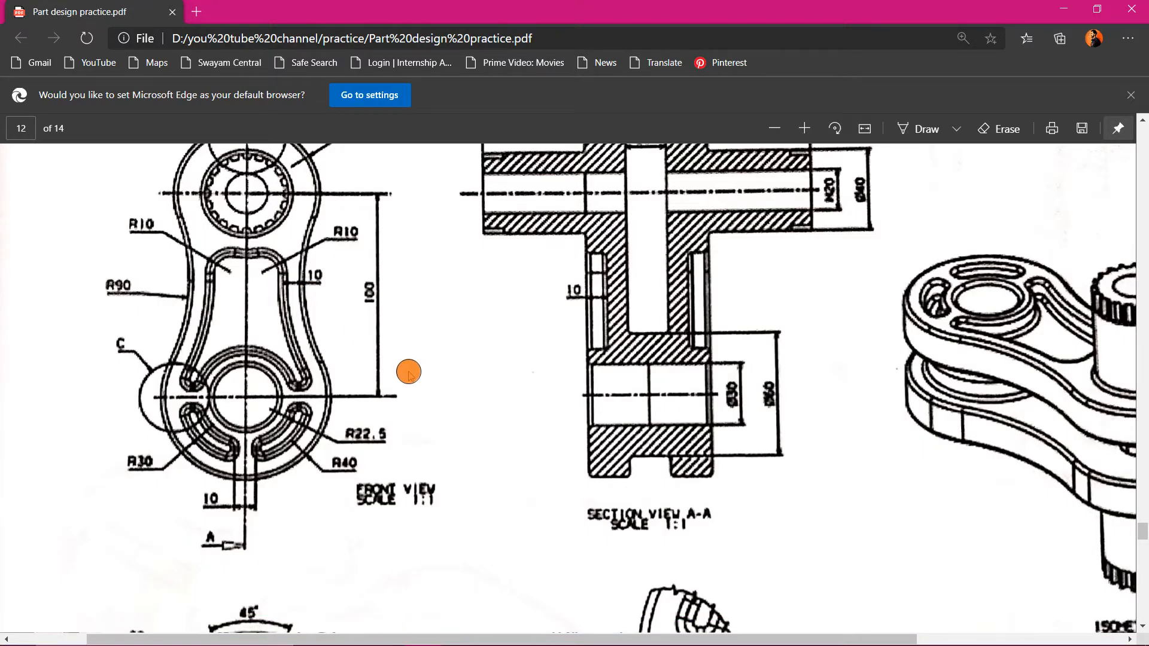
pyautogui.scroll(10, 592, 292)
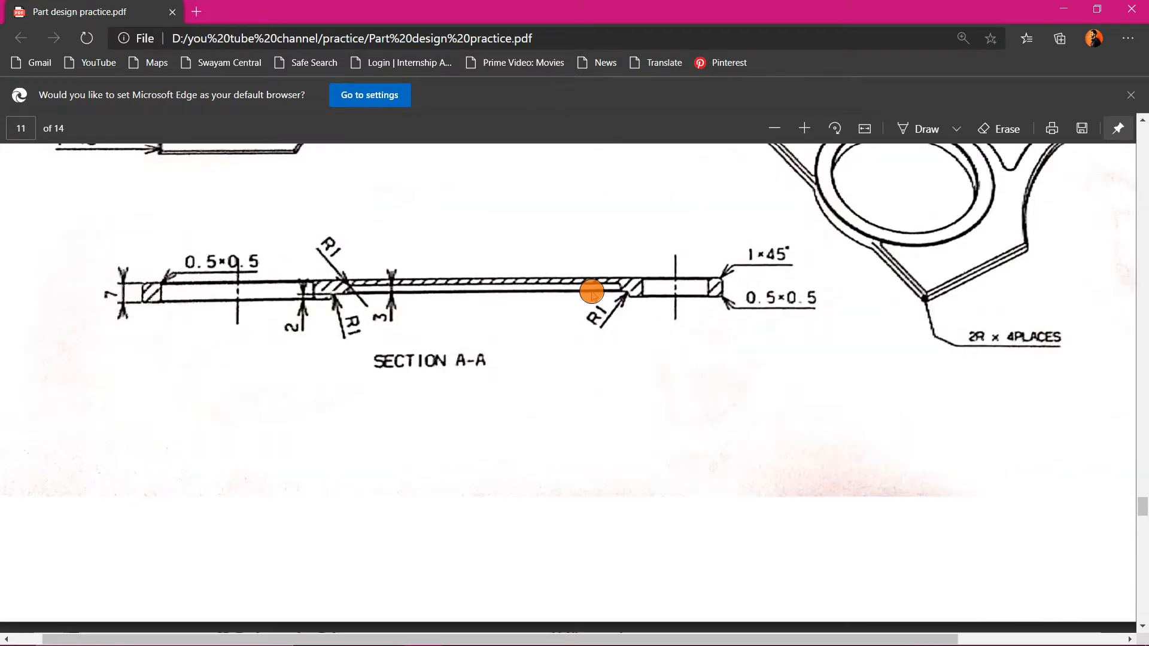
pyautogui.keyDown('ctrl'); pyautogui.scroll(-3, 592, 292); pyautogui.keyUp('ctrl')
pyautogui.scroll(10, 591, 292)
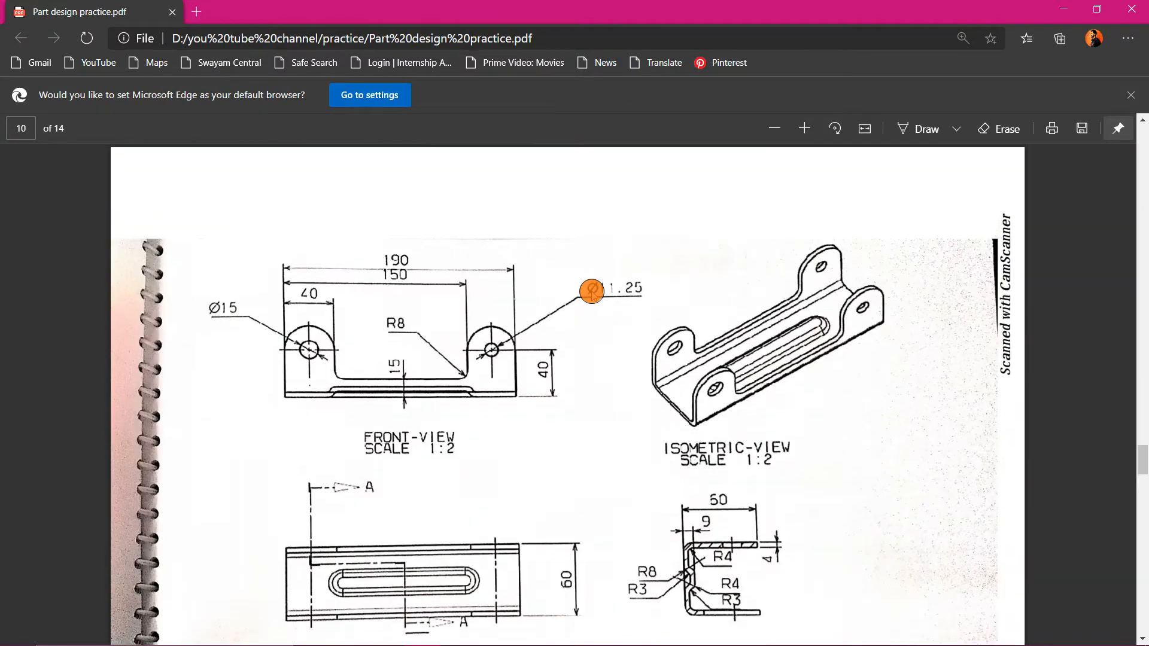
pyautogui.scroll(-20, 592, 292)
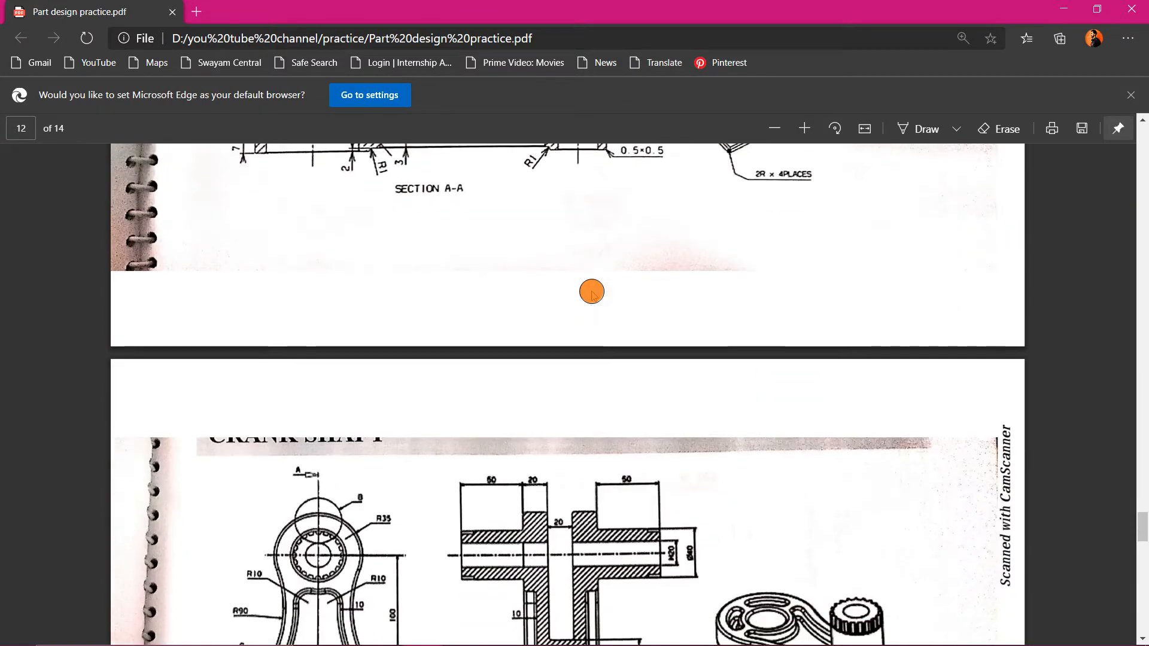
pyautogui.scroll(1, 590, 290)
pyautogui.scroll(-5, 591, 291)
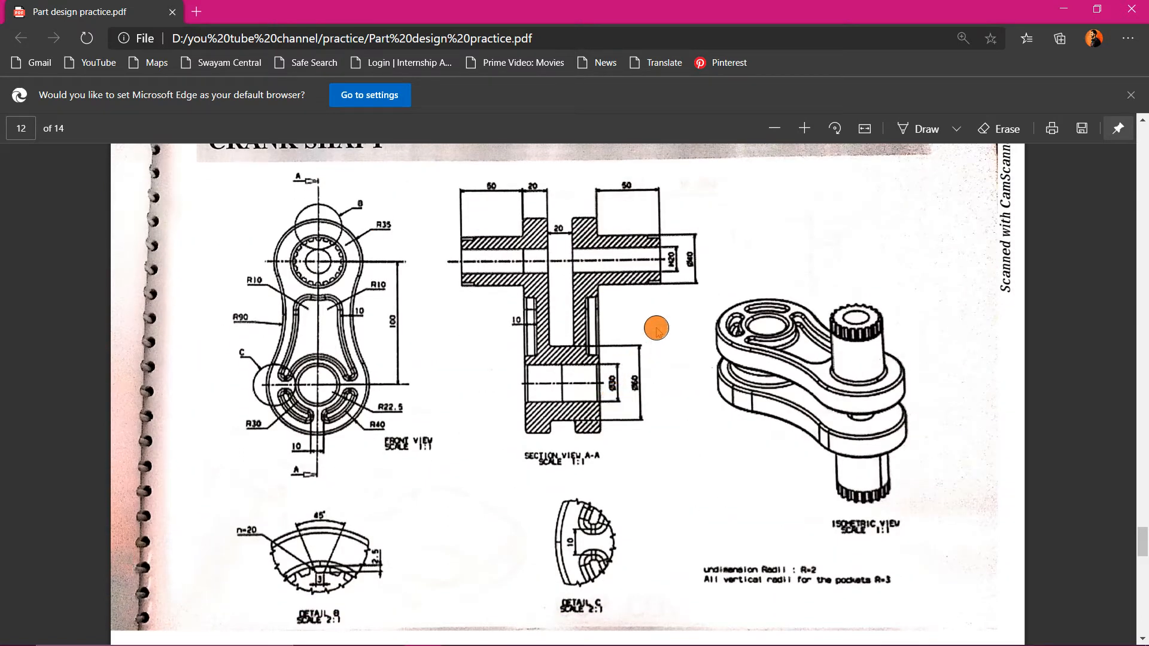
pyautogui.keyDown('ctrl'); pyautogui.scroll(3, 656, 328); pyautogui.keyUp('ctrl')
pyautogui.keyDown('ctrl'); pyautogui.scroll(-3, 657, 329); pyautogui.keyUp('ctrl')
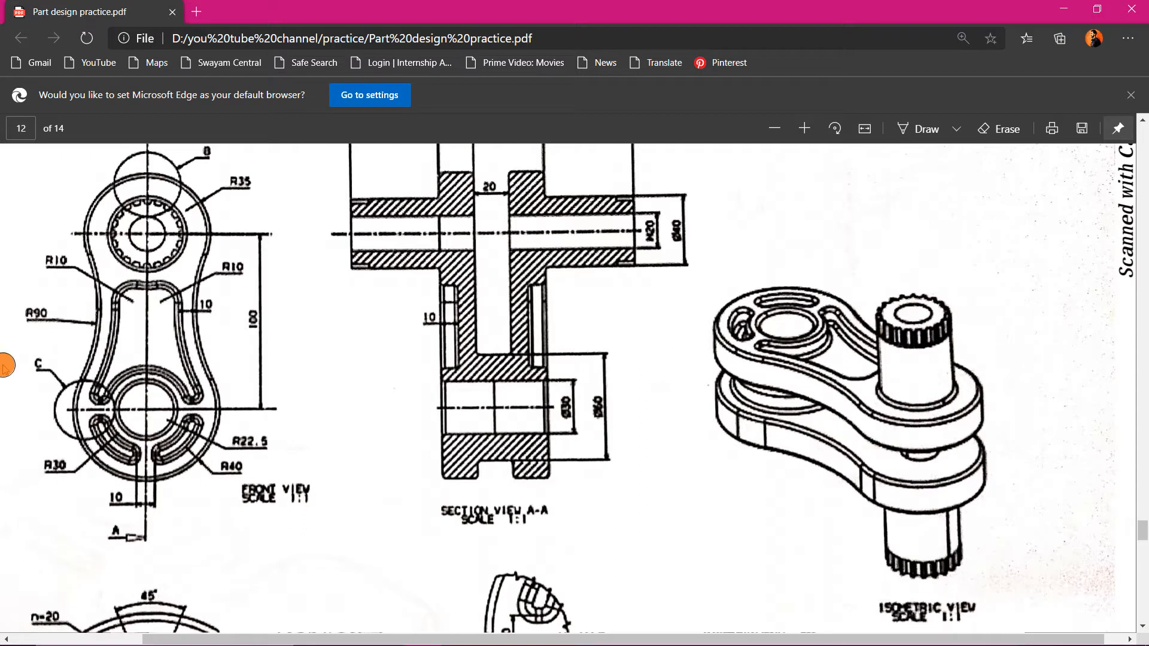
pyautogui.keyDown('ctrl'); pyautogui.scroll(2, 9, 359); pyautogui.keyUp('ctrl')
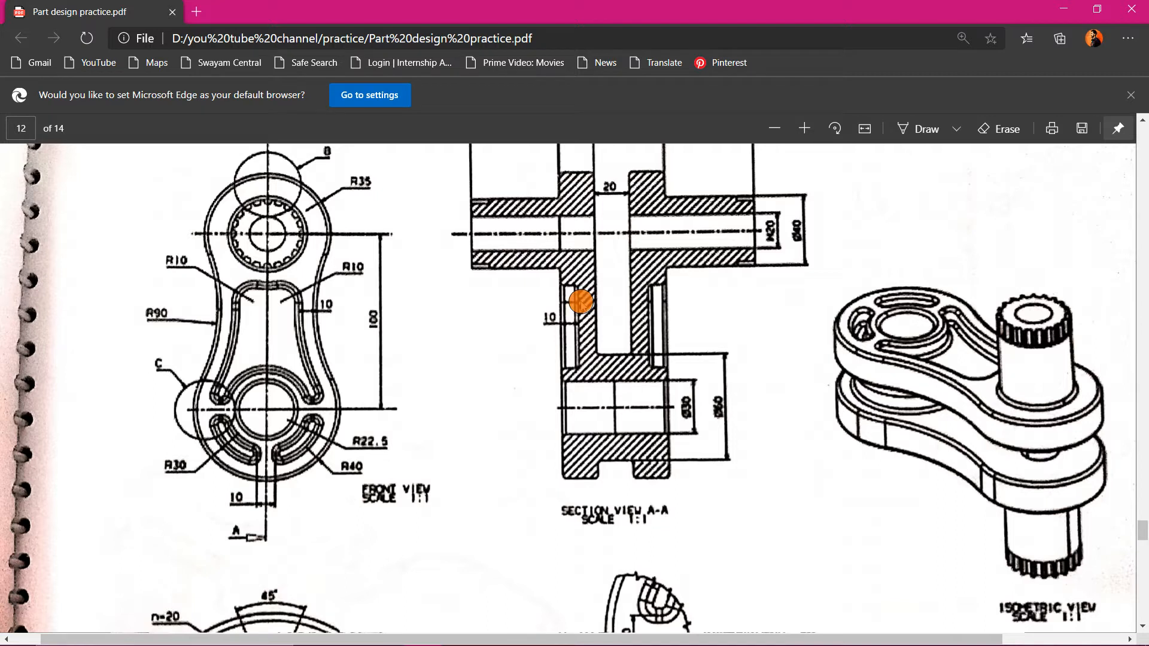
pyautogui.scroll(-5, 456, 380)
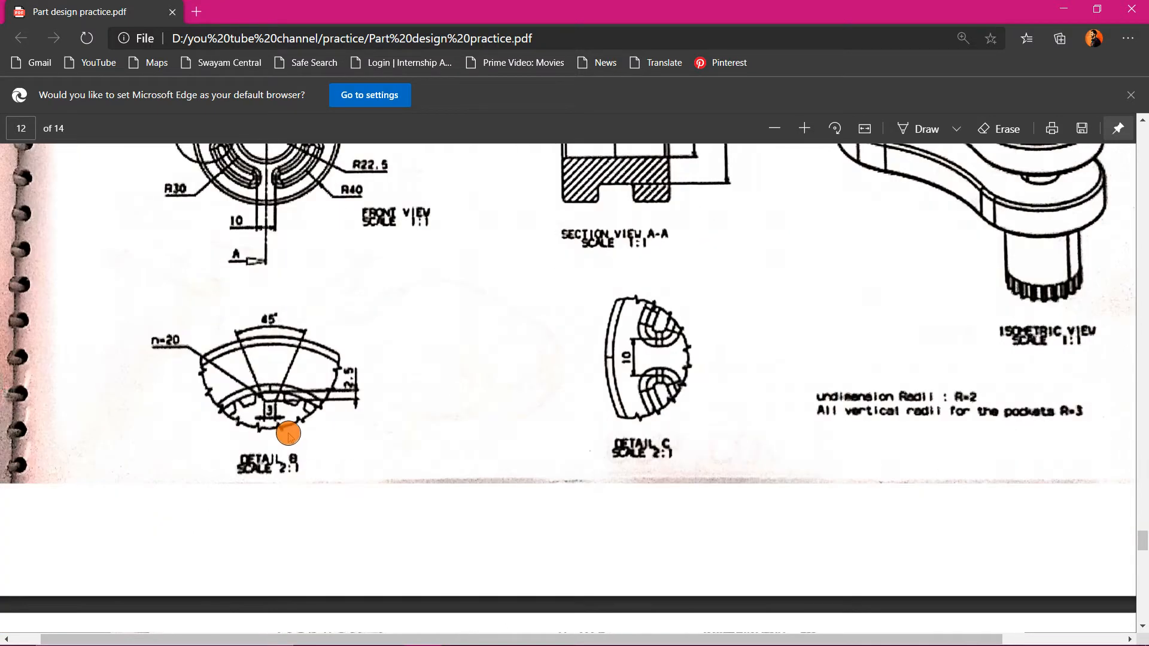
pyautogui.scroll(6, 288, 434)
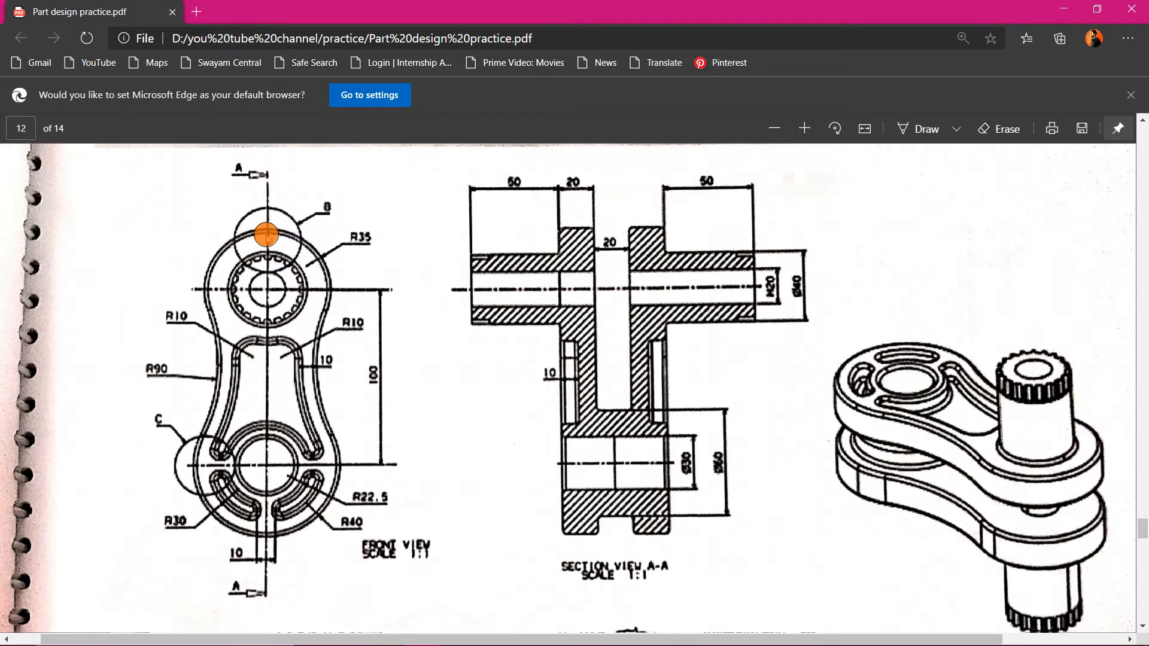
pyautogui.keyDown('ctrl'); pyautogui.scroll(3, 266, 235); pyautogui.keyUp('ctrl')
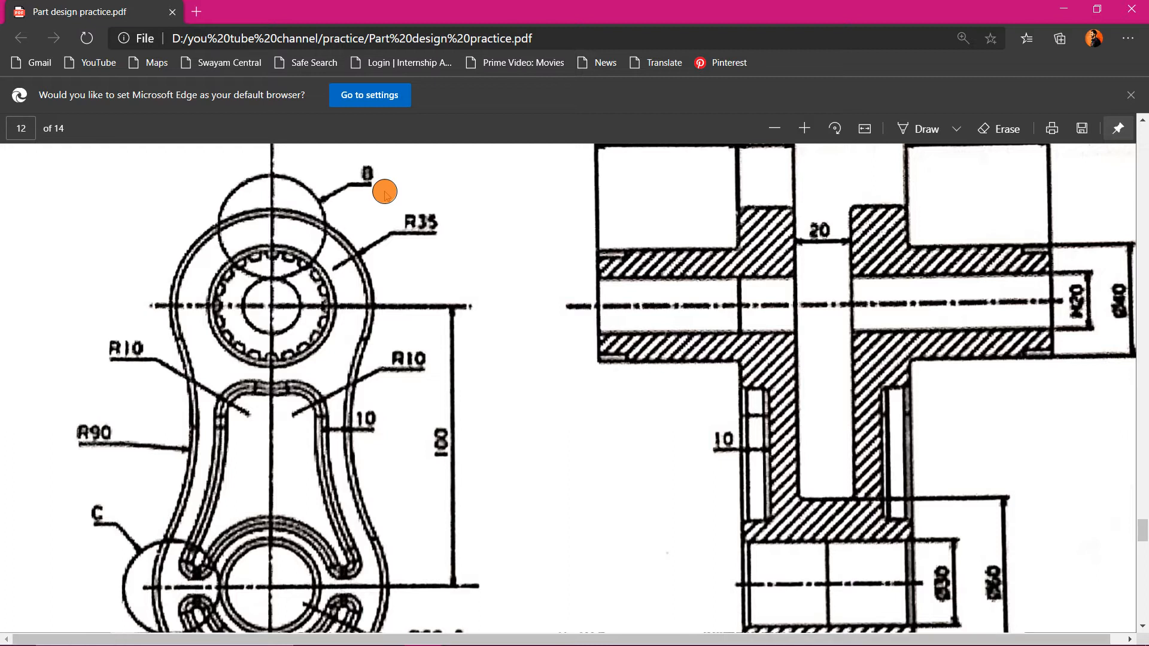
pyautogui.keyDown('ctrl'); pyautogui.scroll(-3, 385, 190); pyautogui.keyUp('ctrl')
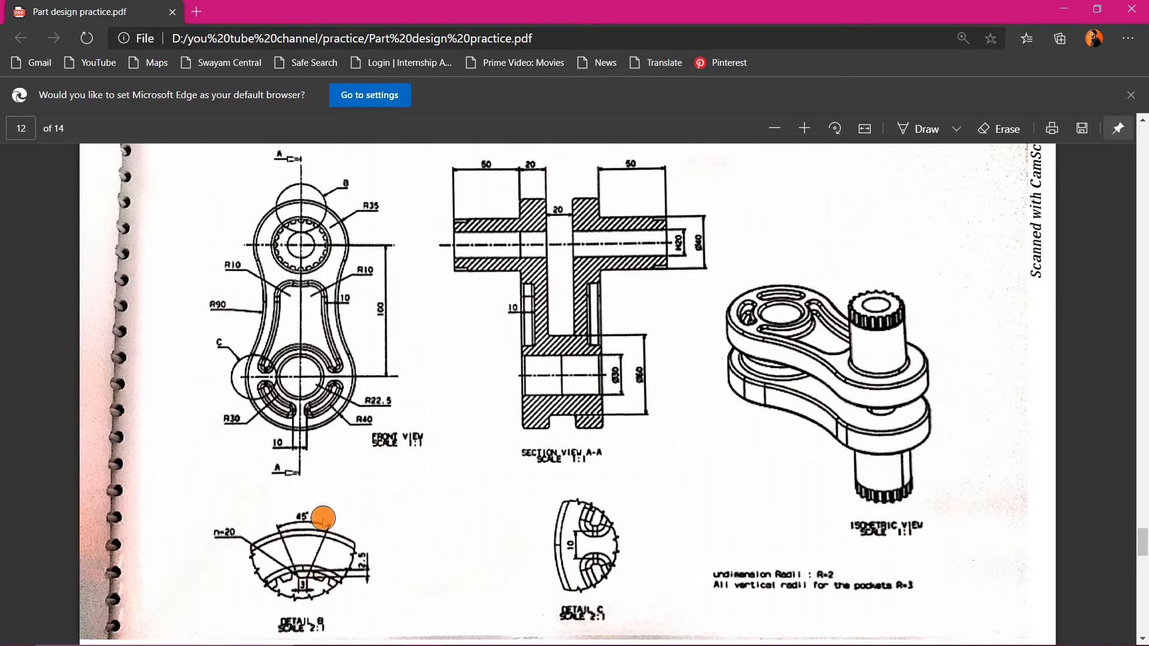
pyautogui.keyDown('ctrl'); pyautogui.scroll(3, 314, 623); pyautogui.keyUp('ctrl')
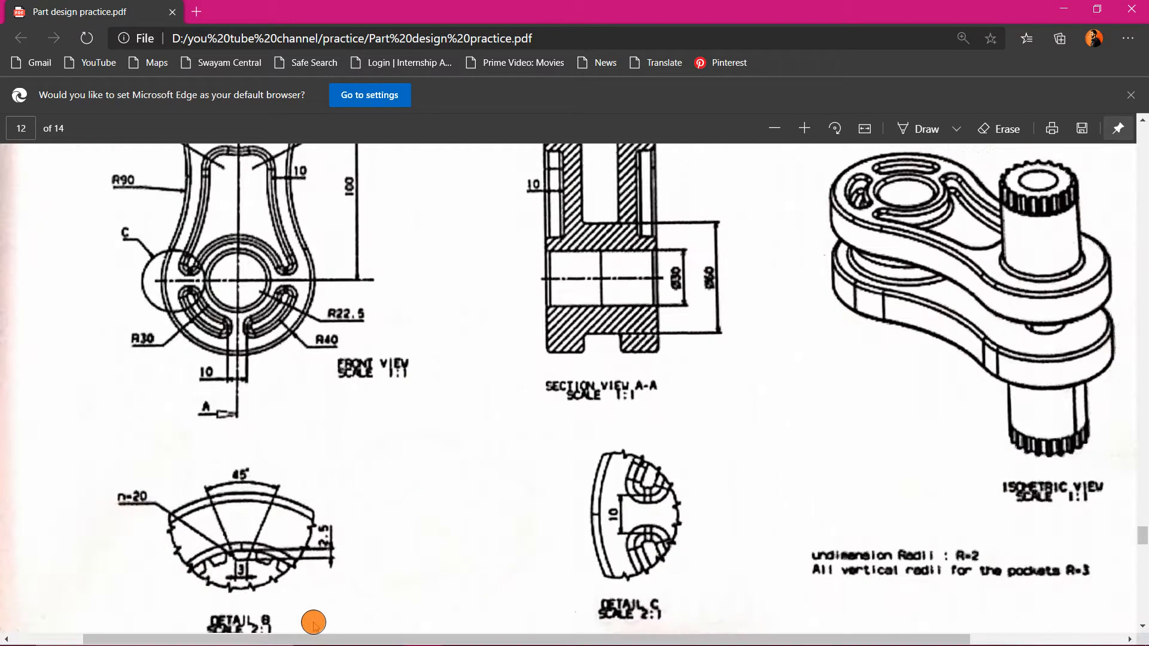
pyautogui.scroll(-2, 183, 575)
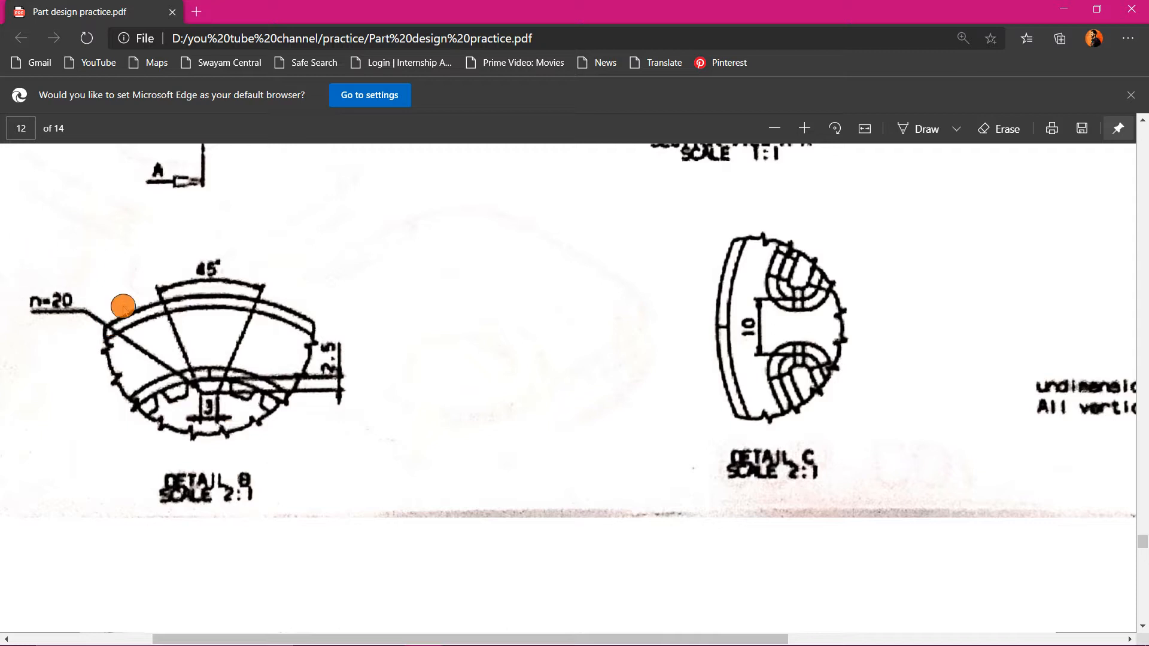
pyautogui.scroll(10, 124, 297)
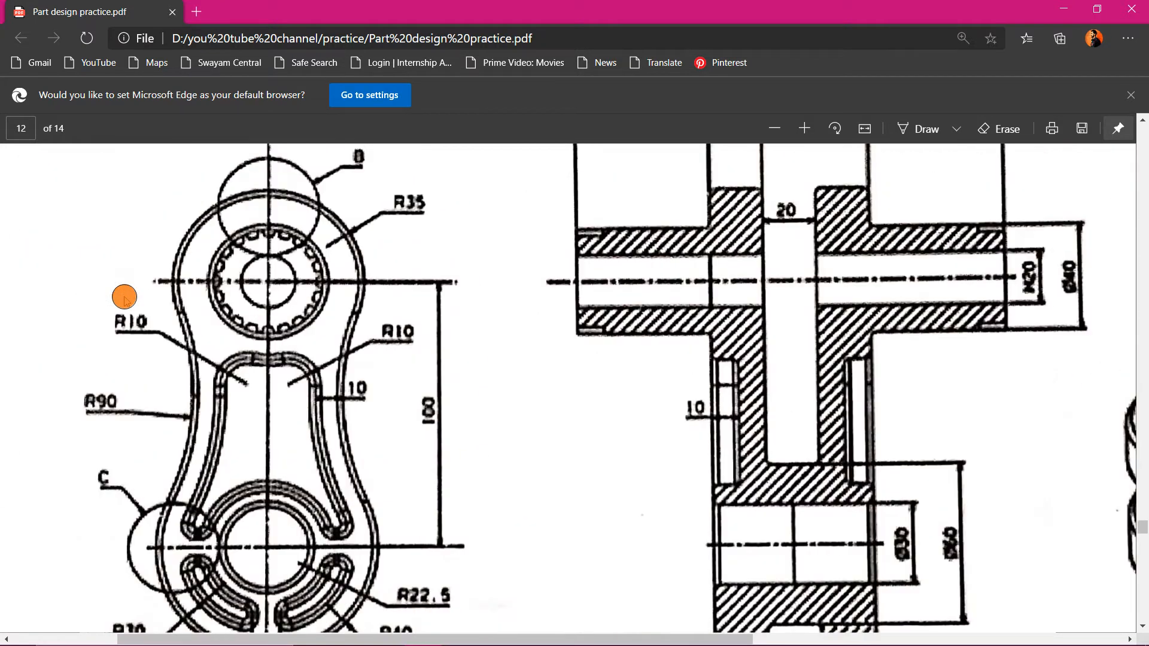
pyautogui.keyDown('ctrl'); pyautogui.scroll(-1, 672, 335); pyautogui.keyUp('ctrl')
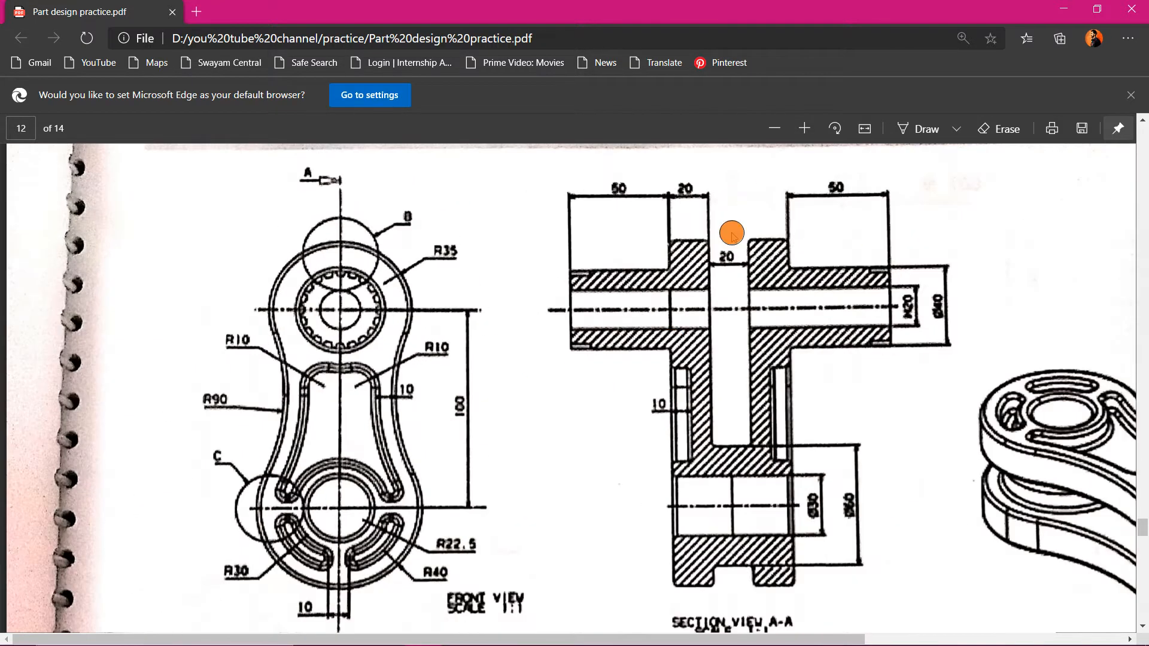
pyautogui.hscroll(2, 743, 191)
pyautogui.scroll(-2, 744, 190)
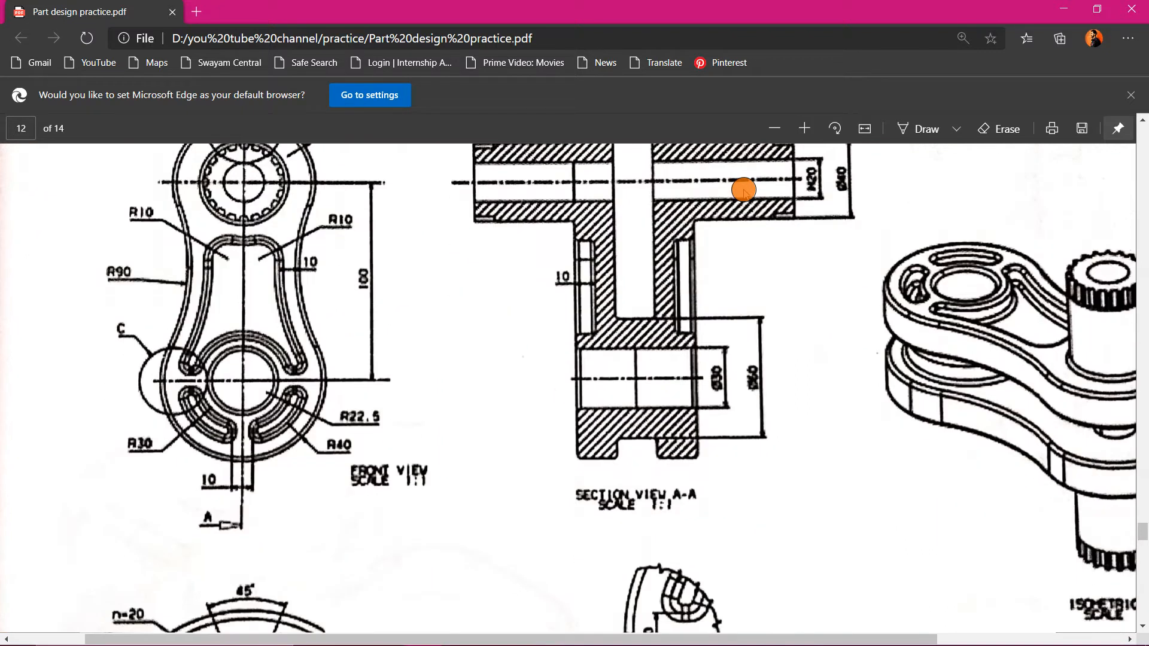
pyautogui.scroll(2, 744, 190)
pyautogui.scroll(-2, 887, 302)
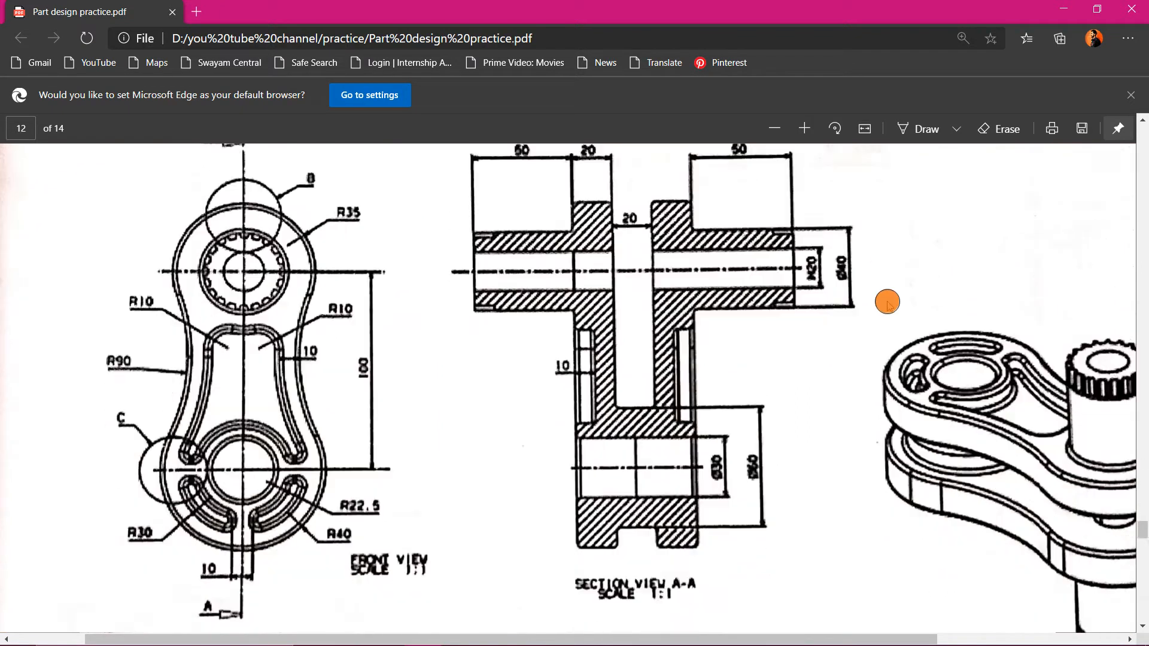
pyautogui.scroll(-2, 887, 302)
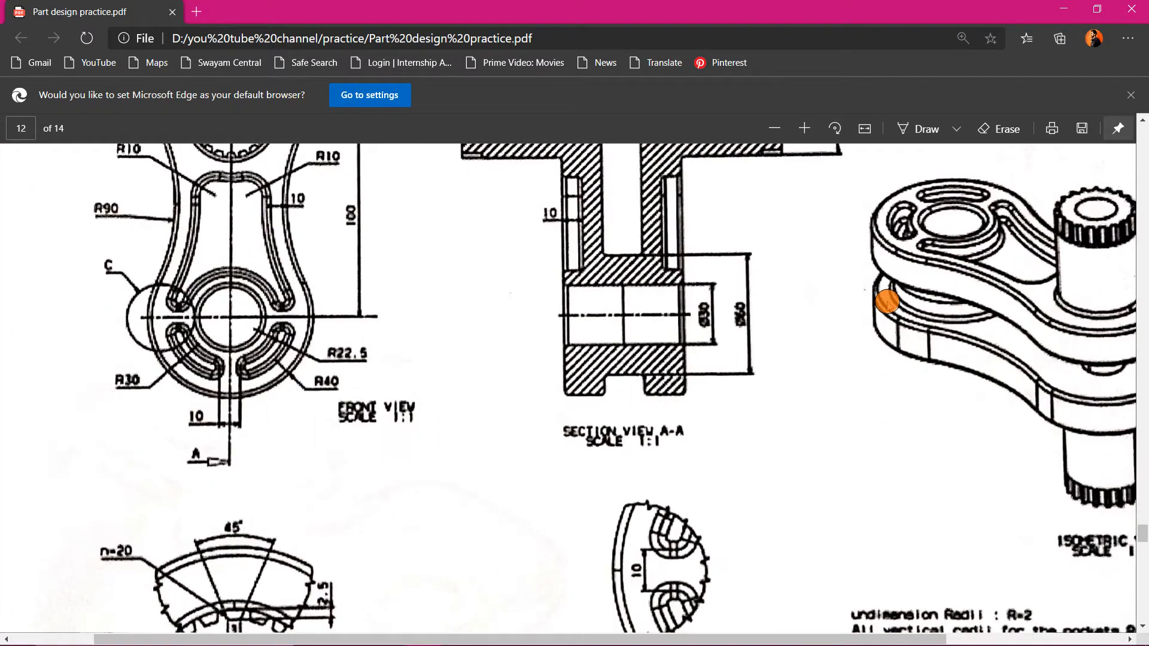
pyautogui.scroll(1, 886, 302)
pyautogui.keyDown('shift'); pyautogui.hscroll(3, 987, 301); pyautogui.keyUp('shift')
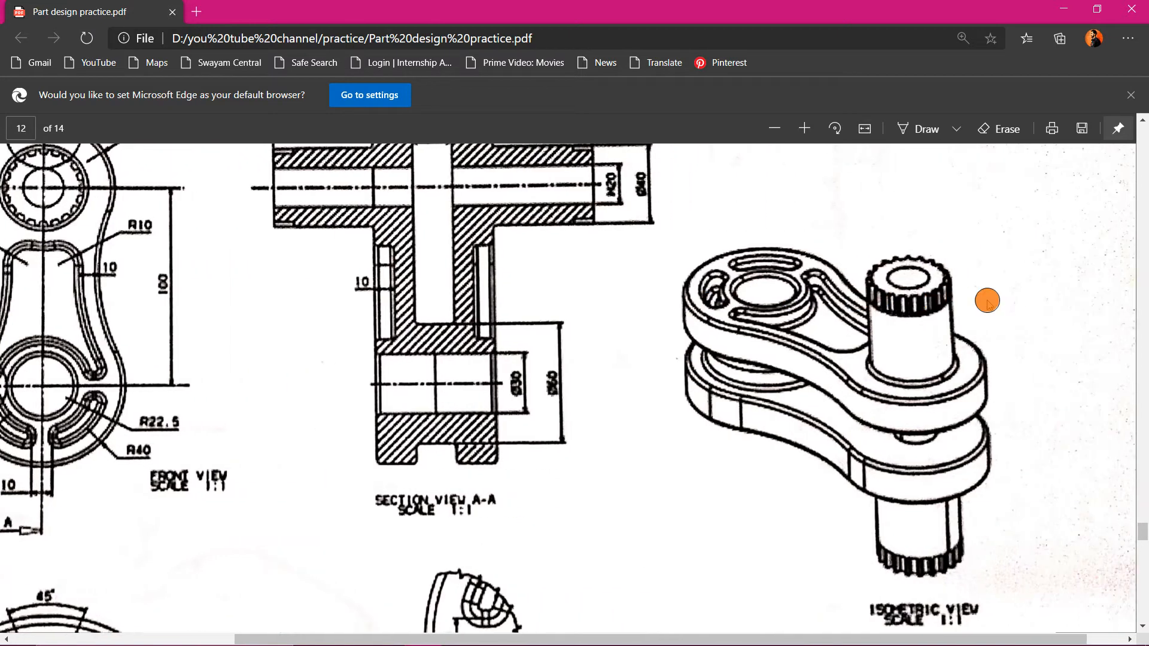
pyautogui.keyDown('shift'); pyautogui.hscroll(-2, 987, 301); pyautogui.keyUp('shift')
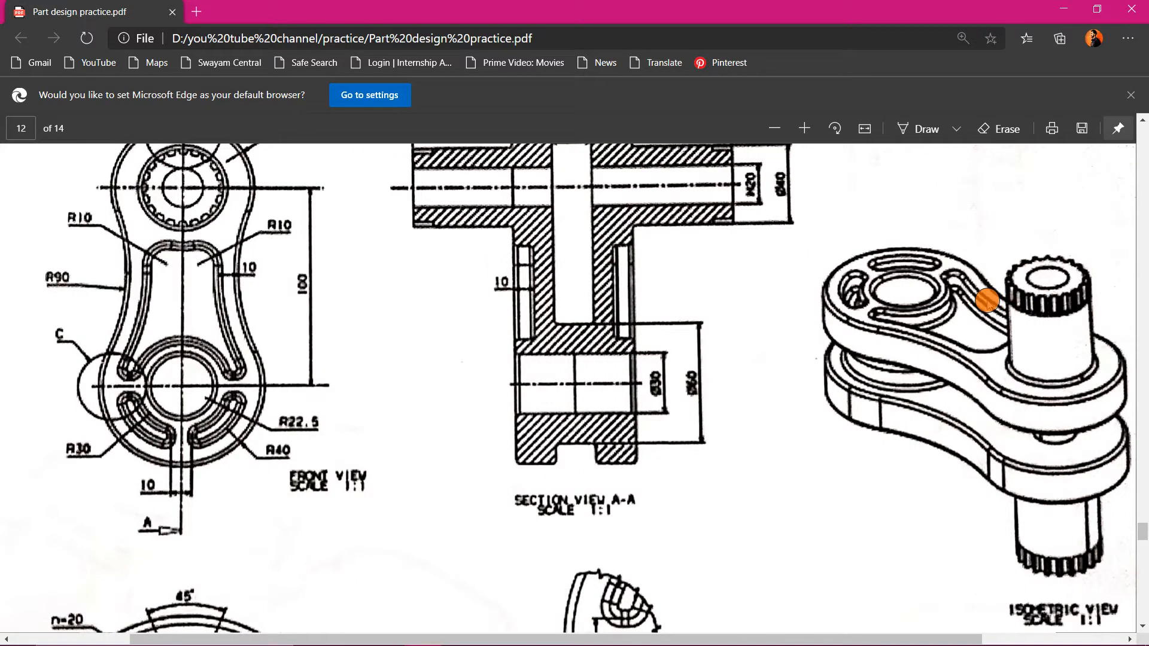
pyautogui.scroll(1, 987, 301)
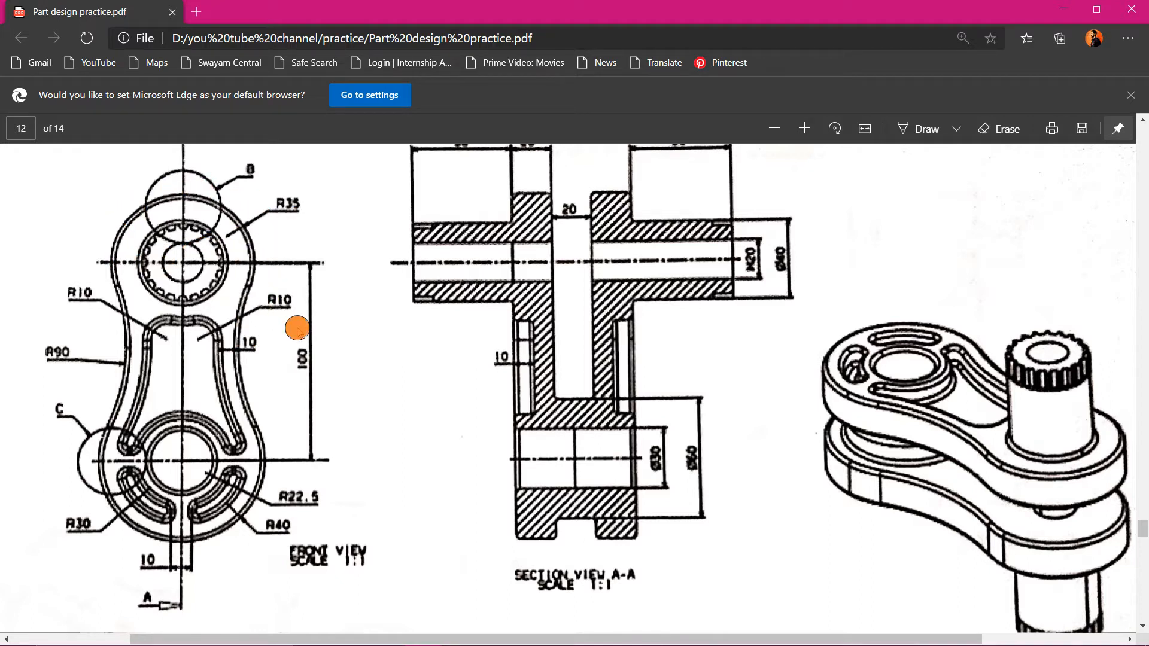
pyautogui.scroll(1, 547, 303)
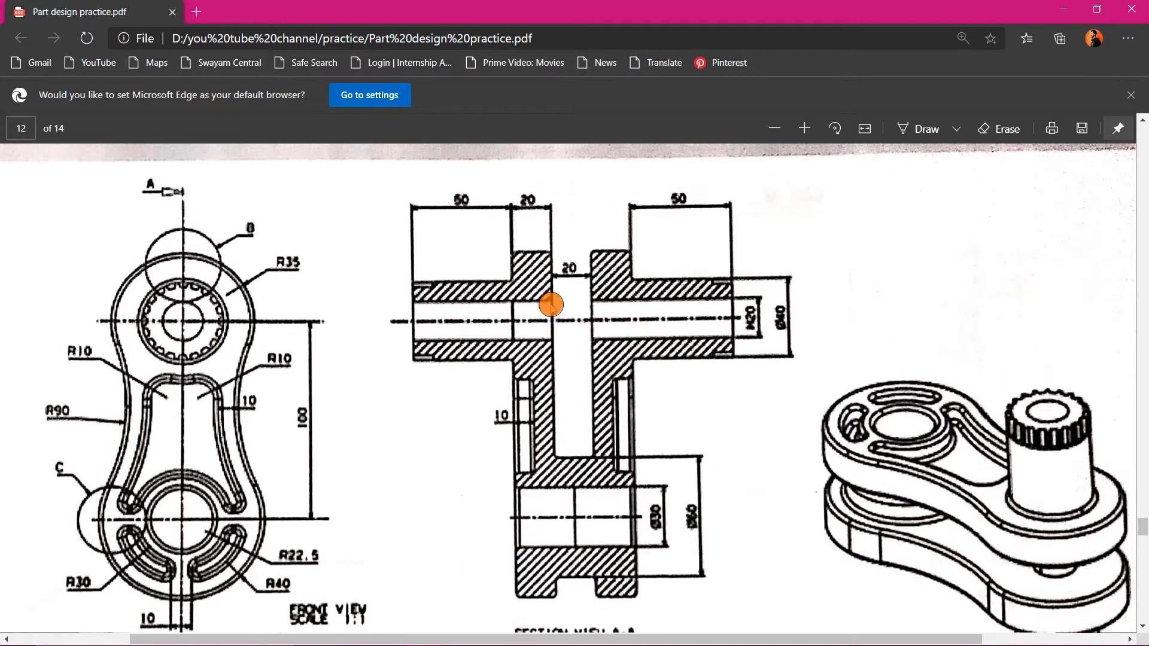
pyautogui.scroll(-1, 551, 305)
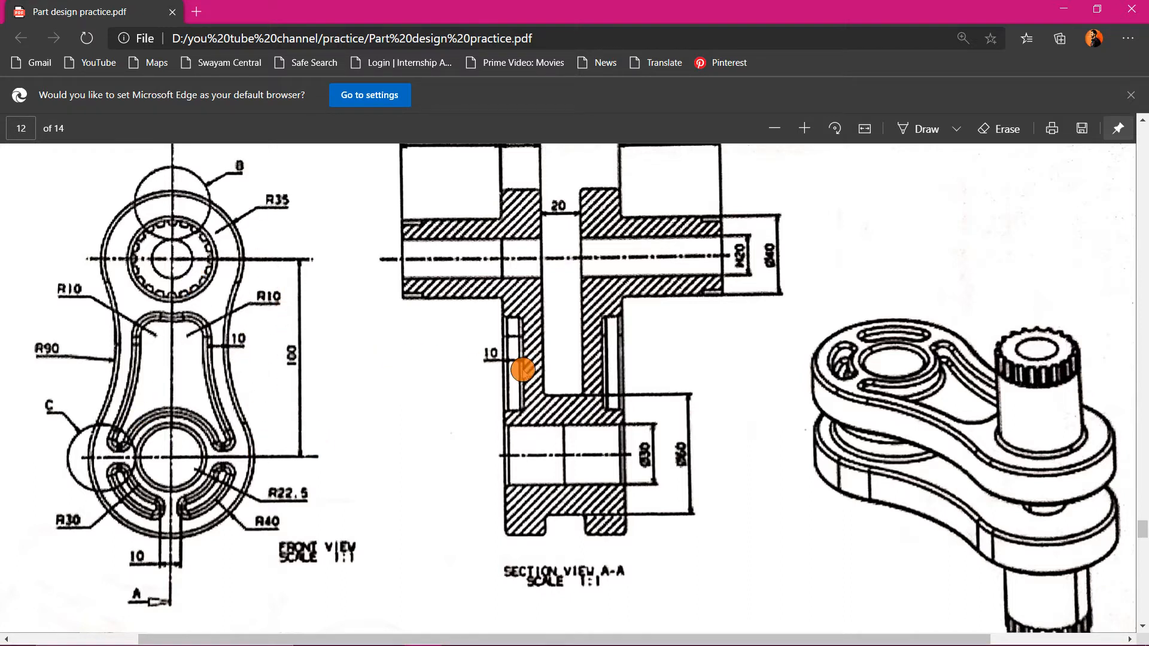
pyautogui.scroll(-8, 510, 479)
pyautogui.scroll(7, 502, 515)
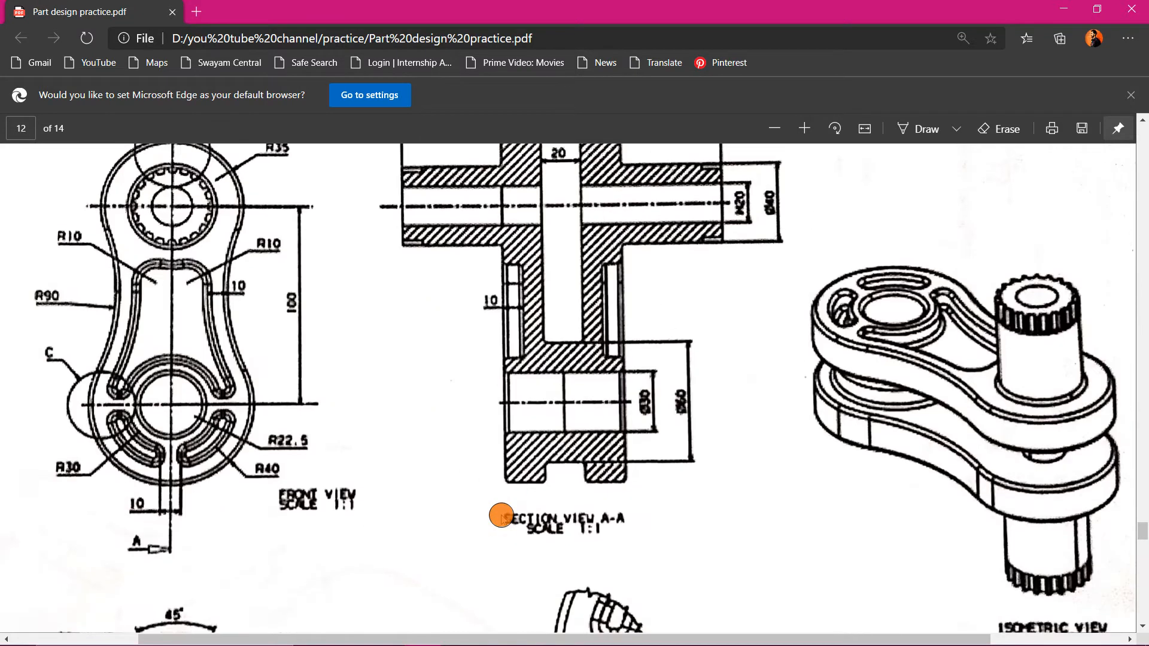
pyautogui.scroll(3, 499, 530)
pyautogui.scroll(-2, 620, 453)
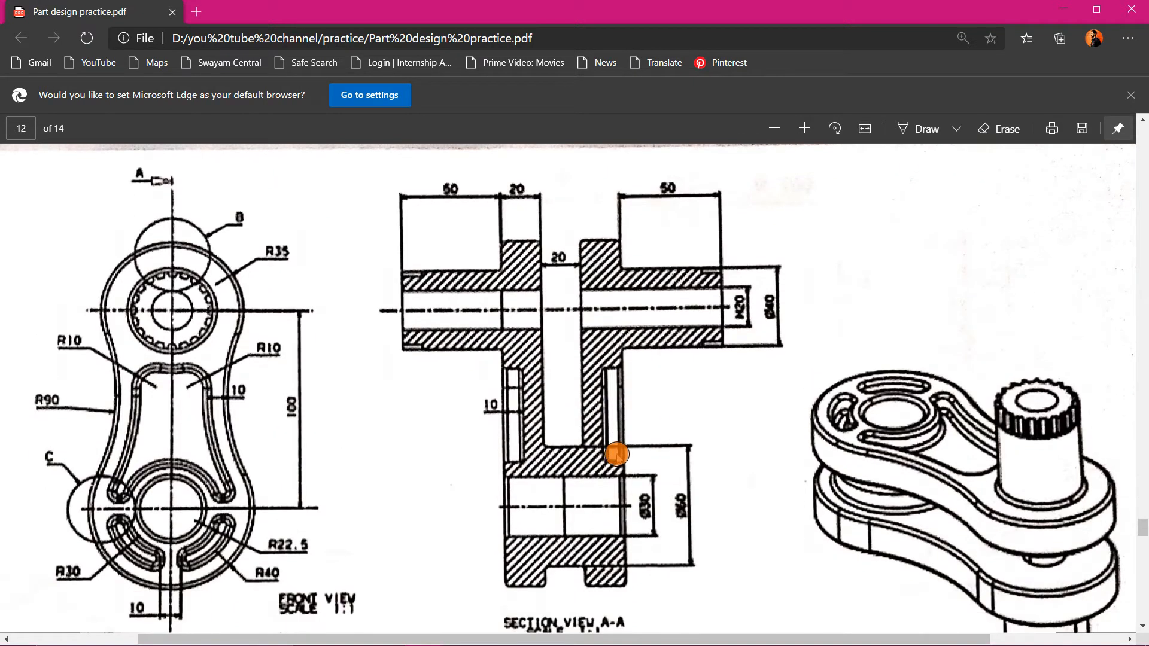
# - Return to CATIA and create a positioned sketch on the YZ plane with its origin as a projection of Point.1
pyautogui.click(570, 633)
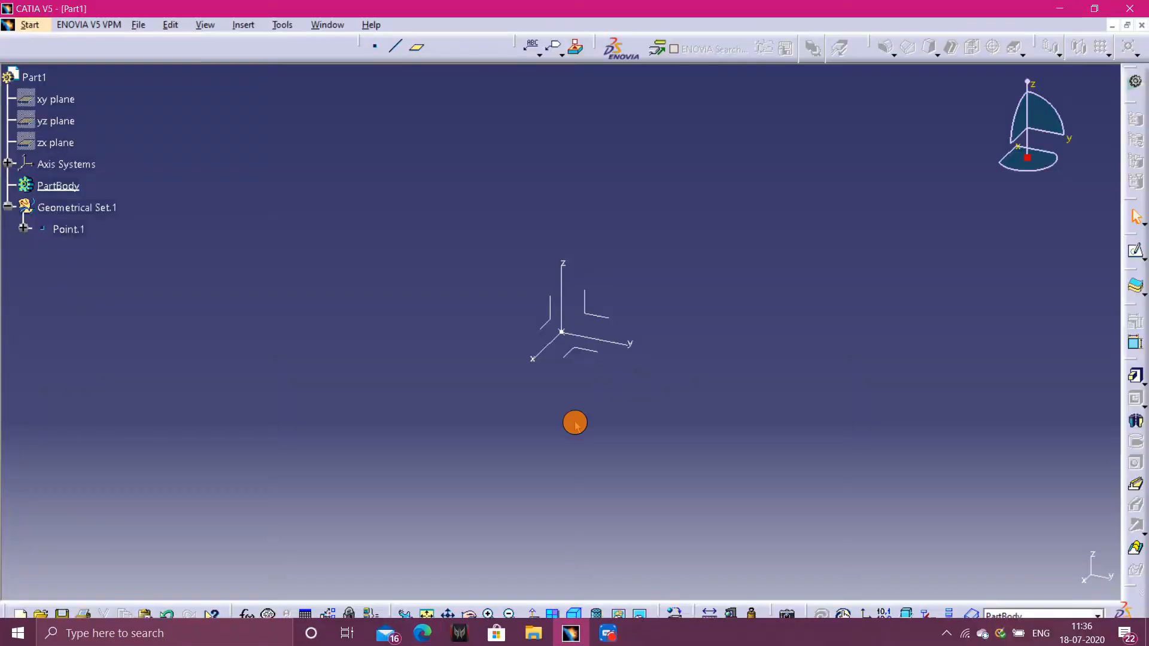
pyautogui.click(592, 315)
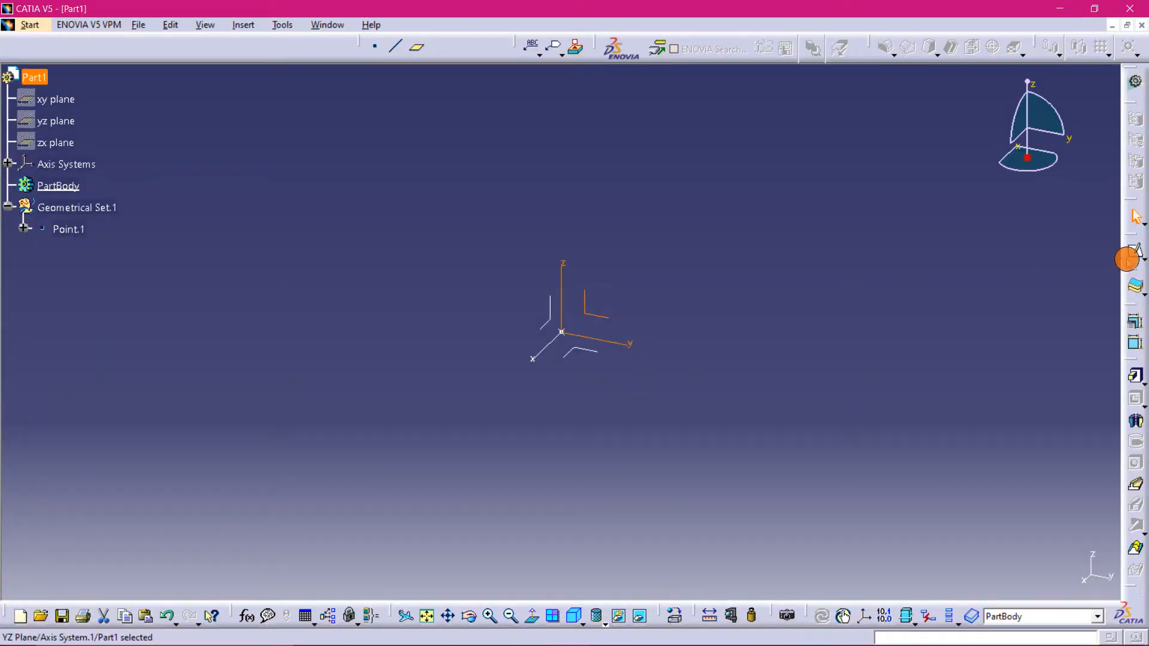
pyautogui.click(1141, 259)
pyautogui.click(1131, 269)
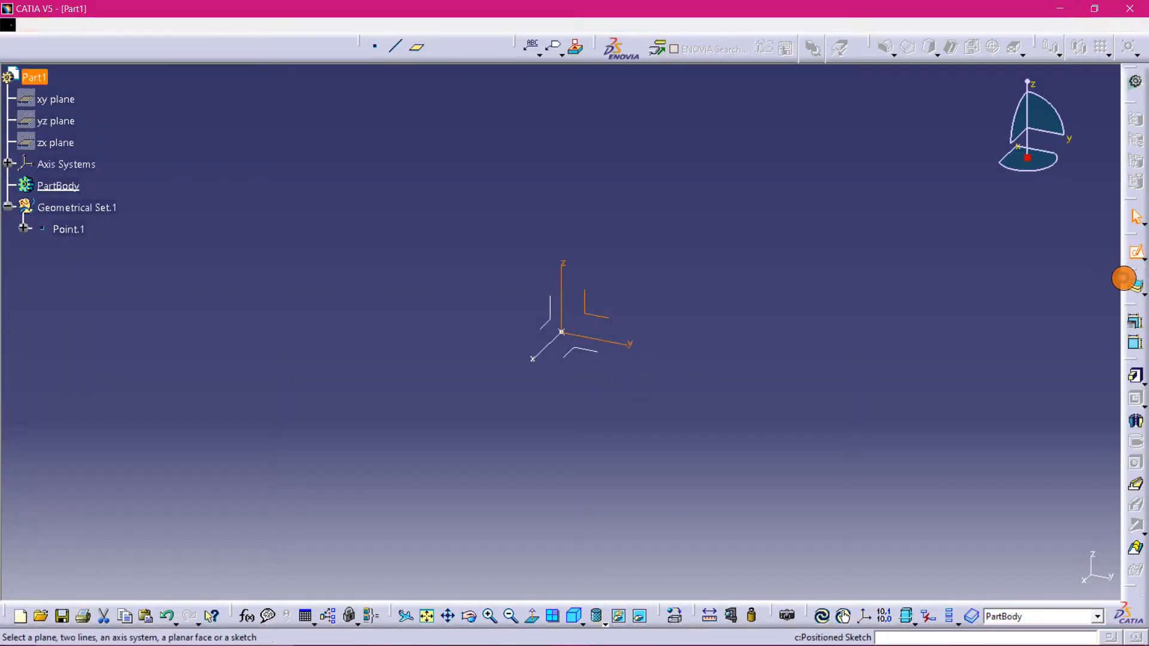
pyautogui.click(1081, 440)
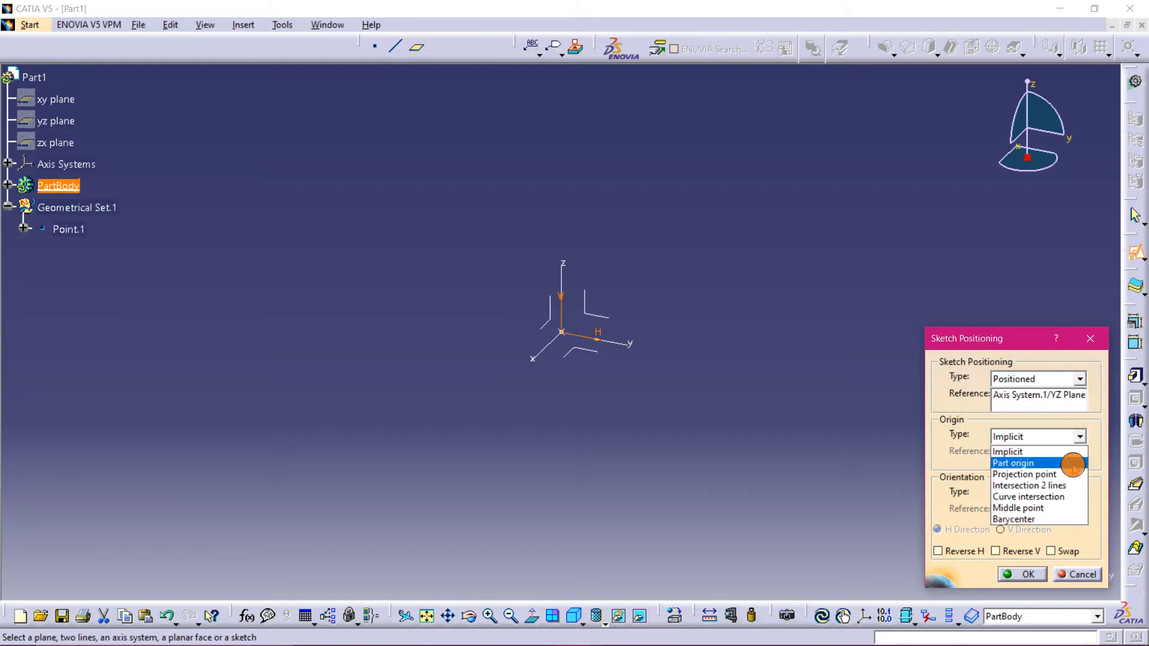
pyautogui.click(1064, 476)
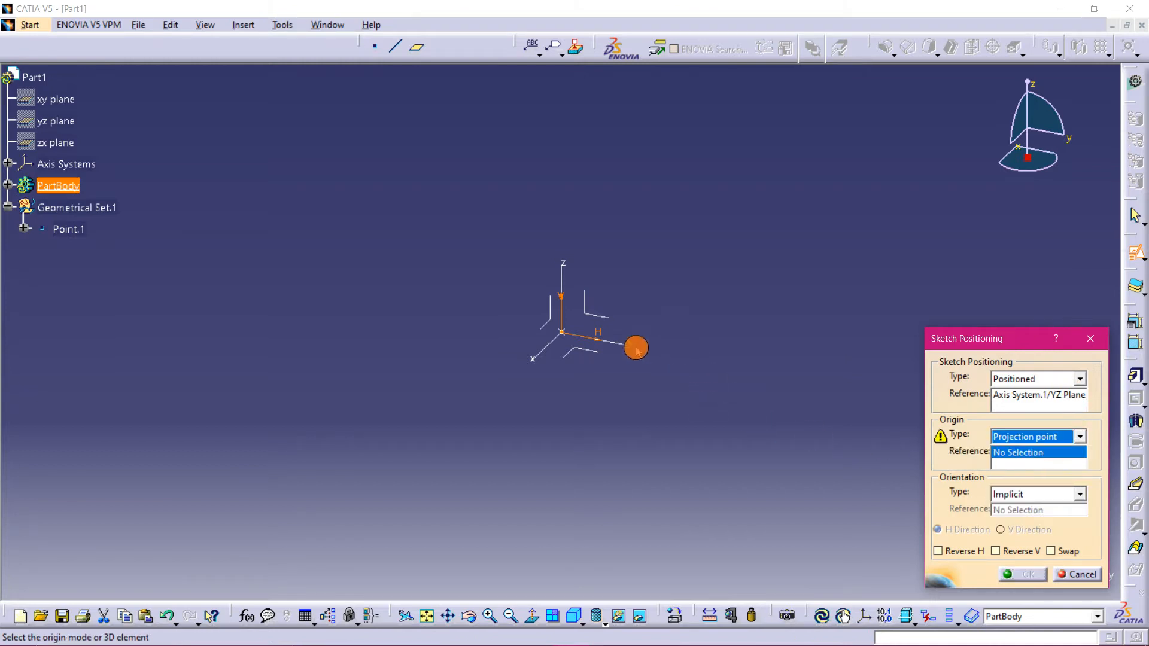
pyautogui.click(561, 332)
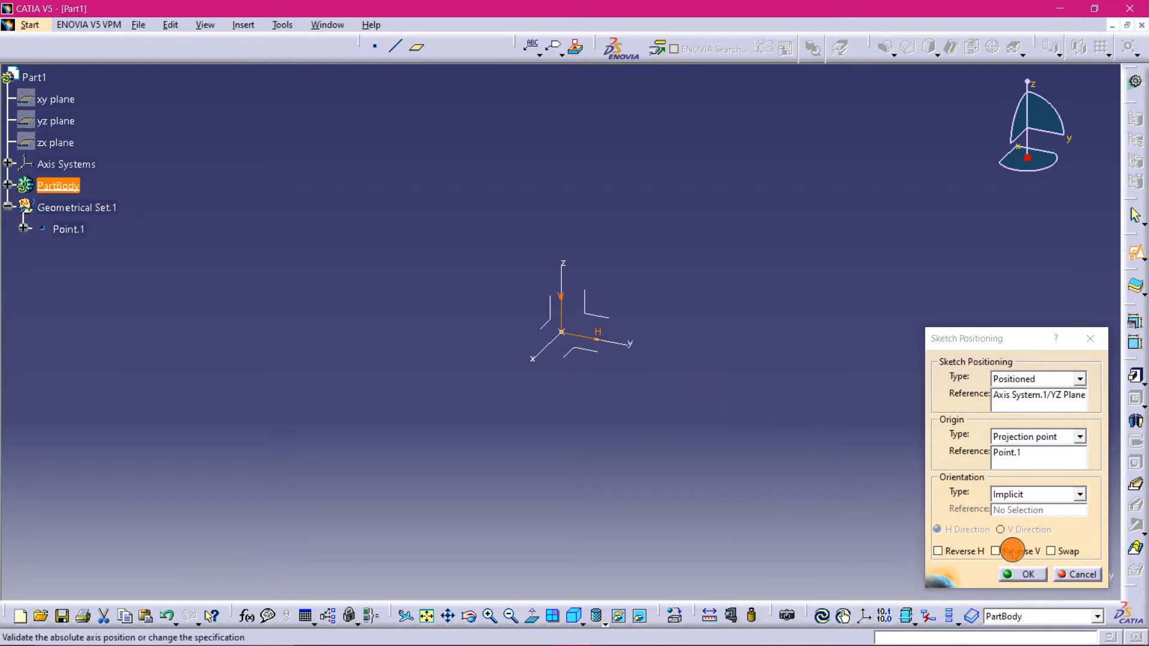
pyautogui.click(1023, 574)
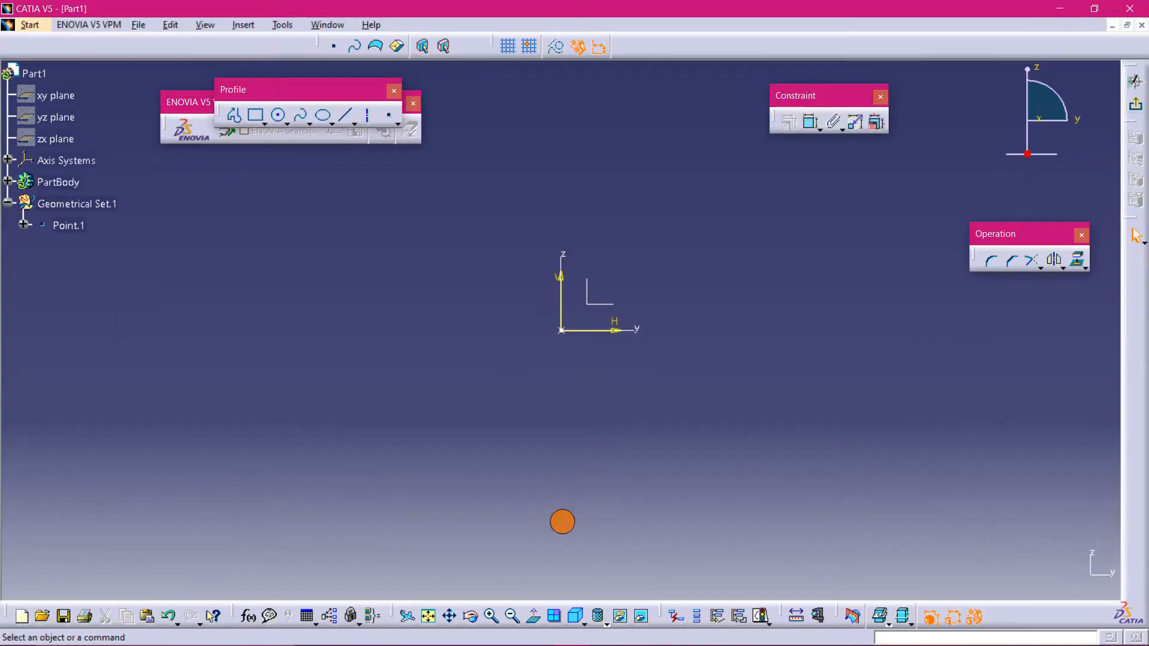
# - Draw a circle centred on the sketch origin
pyautogui.moveTo(282, 82); pyautogui.dragTo(302, 79)
pyautogui.click(305, 110)
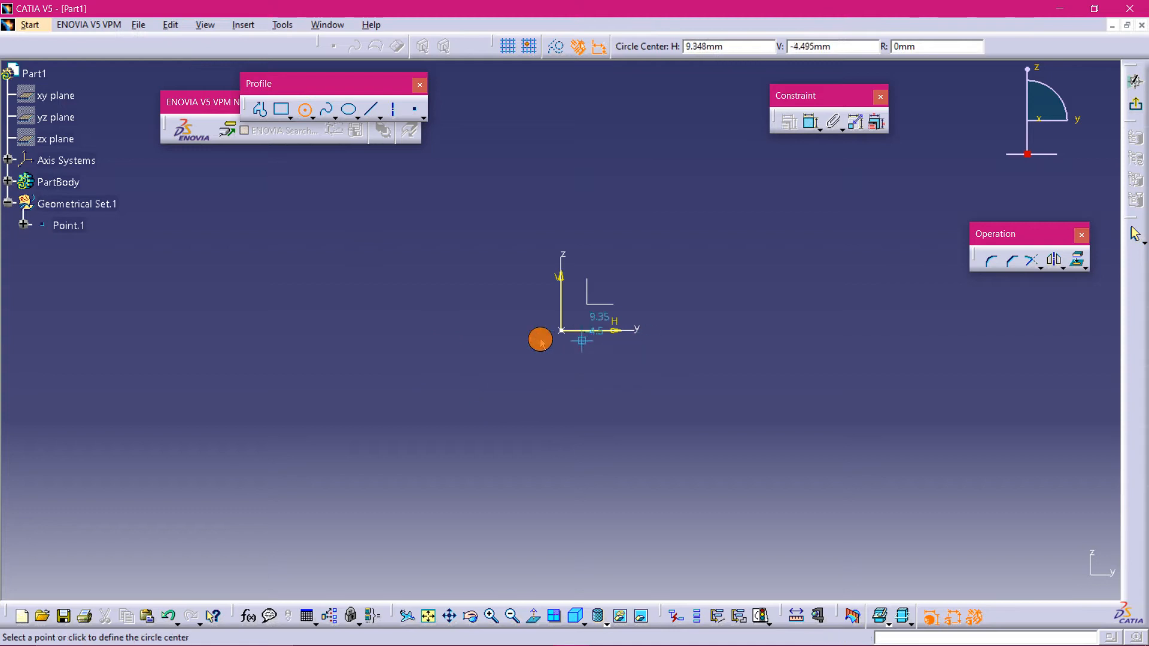
pyautogui.click(561, 330)
pyautogui.click(601, 392)
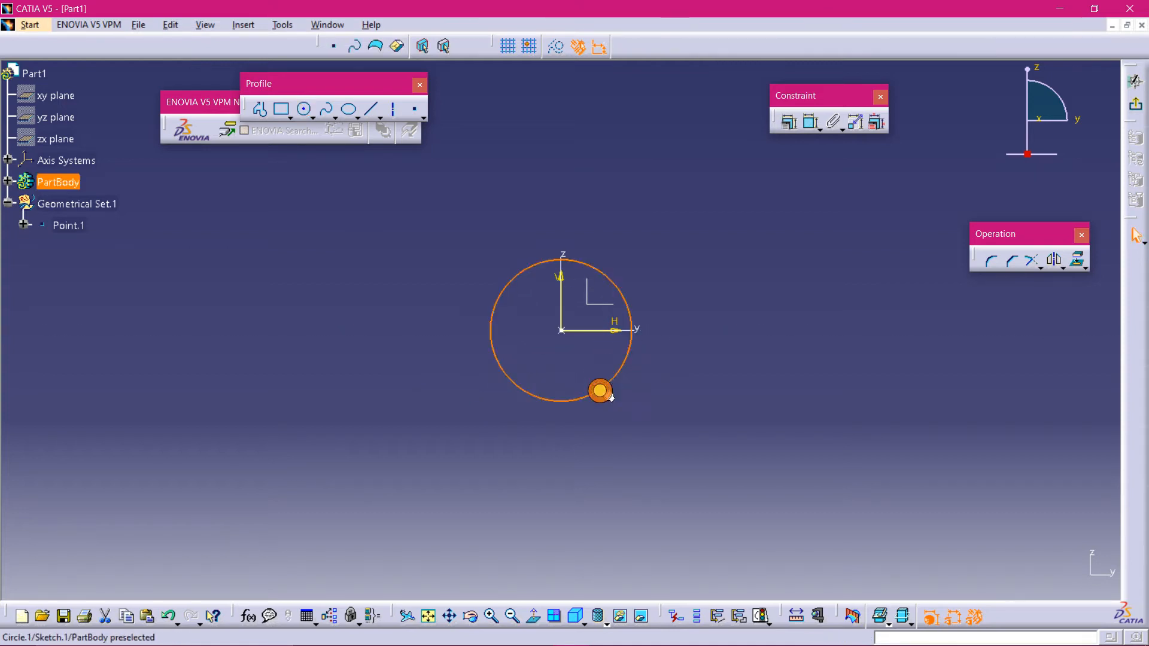
# - Dimension the first circle's radius as 35 mm
pyautogui.click(811, 122)
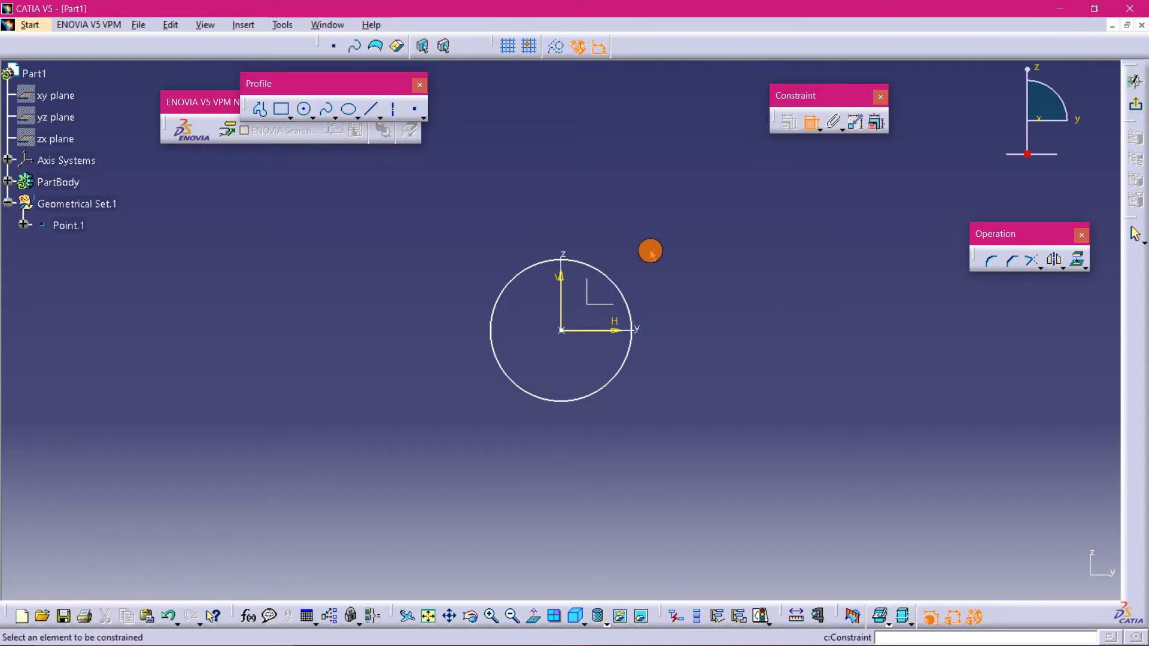
pyautogui.click(622, 291)
pyautogui.click(716, 256)
pyautogui.doubleClick(722, 254)
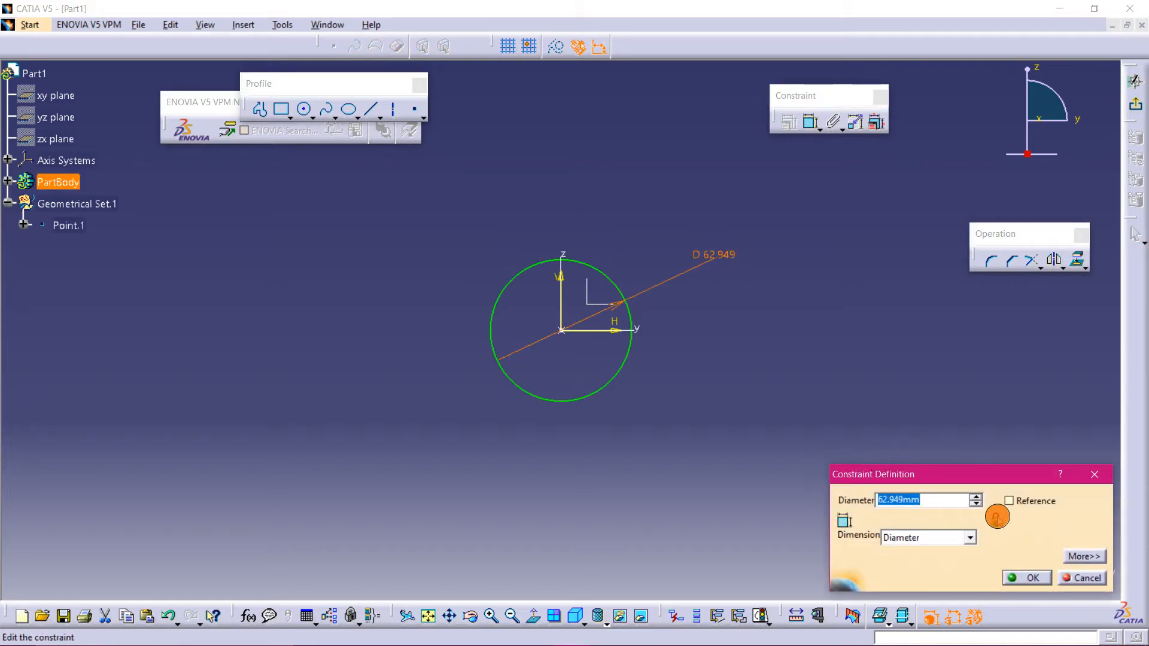
pyautogui.click(969, 538)
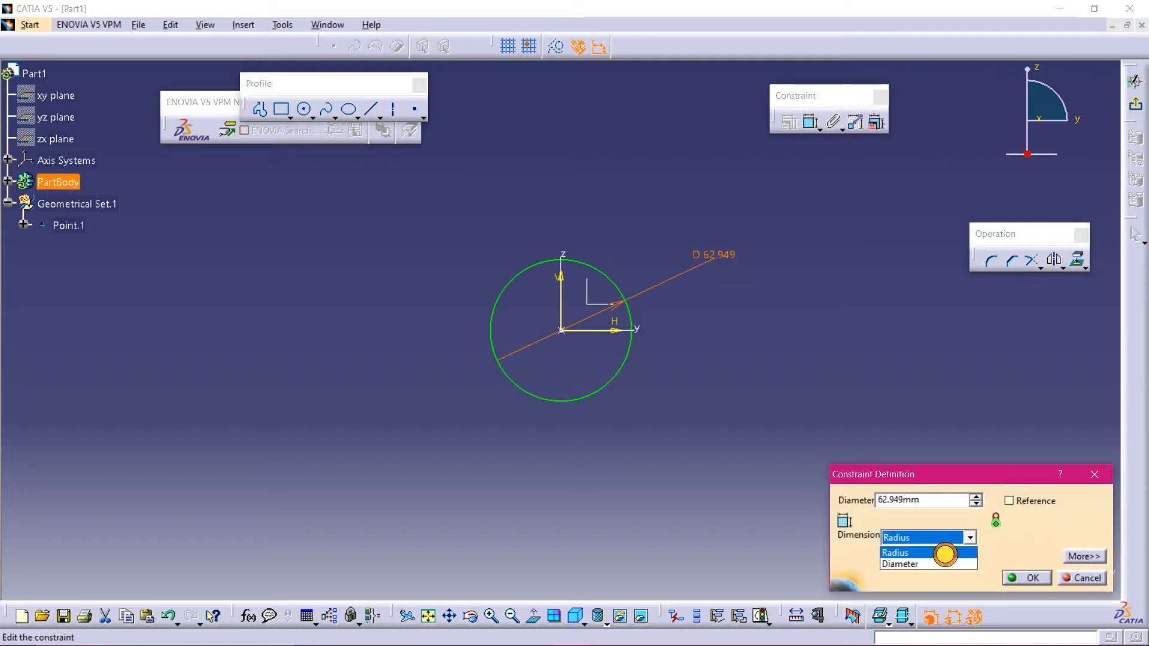
pyautogui.click(944, 554)
pyautogui.doubleClick(921, 500)
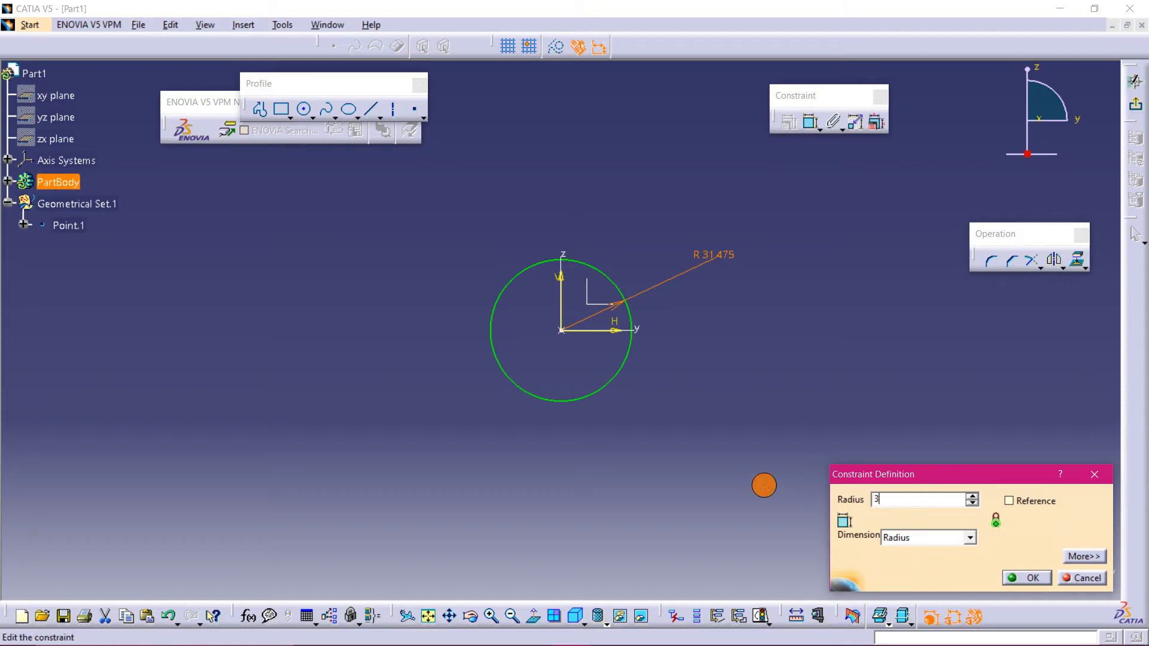
pyautogui.write('35')
pyautogui.press('Return')
pyautogui.moveTo(170, 639)
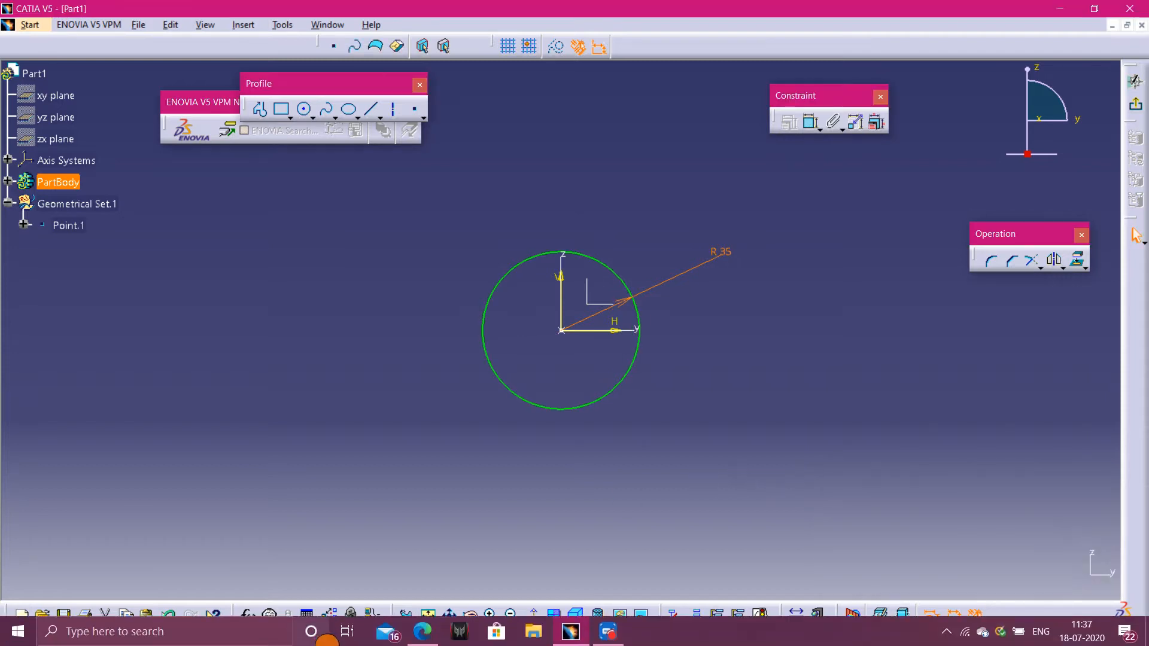
pyautogui.click(414, 631)
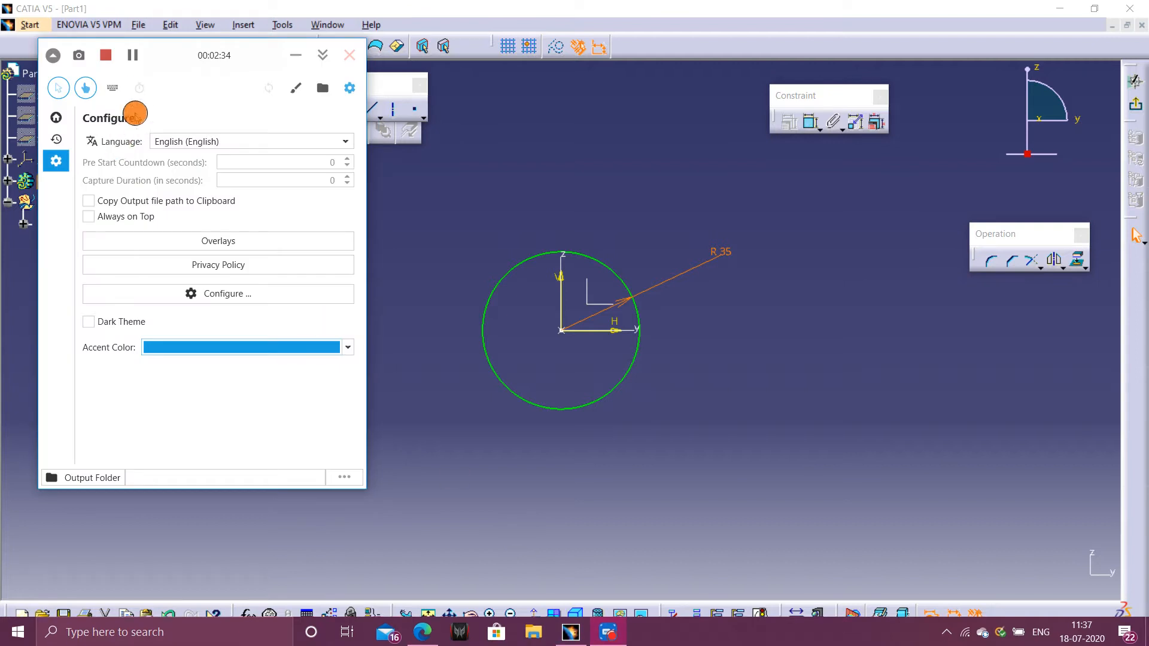
pyautogui.click(127, 67)
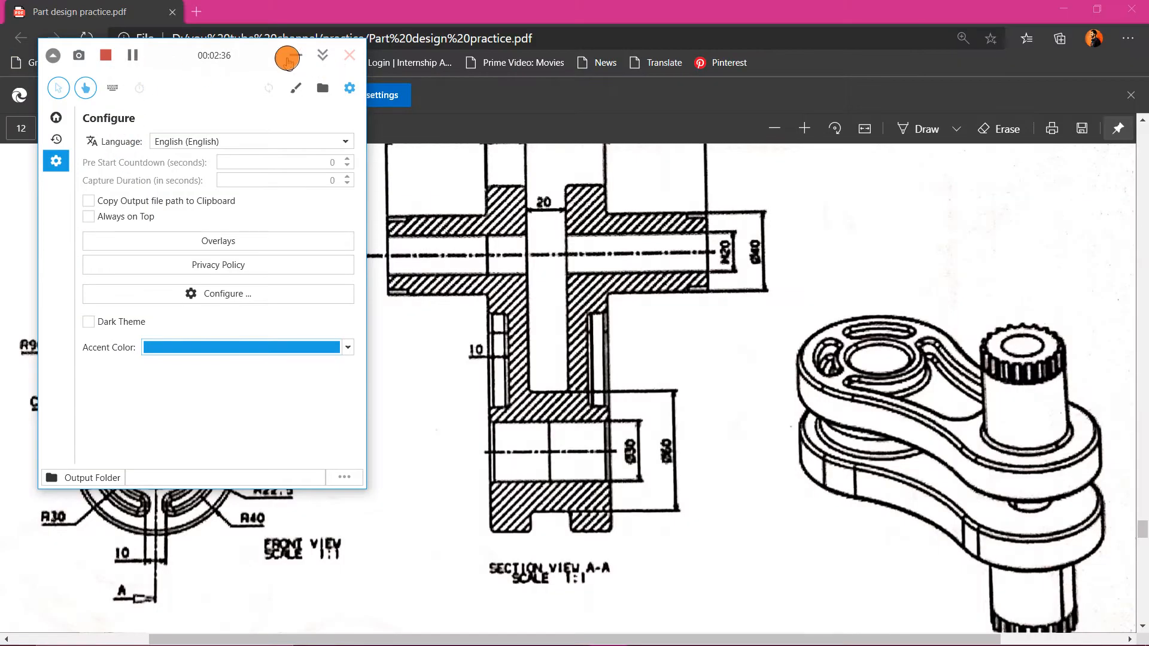
pyautogui.click(295, 55)
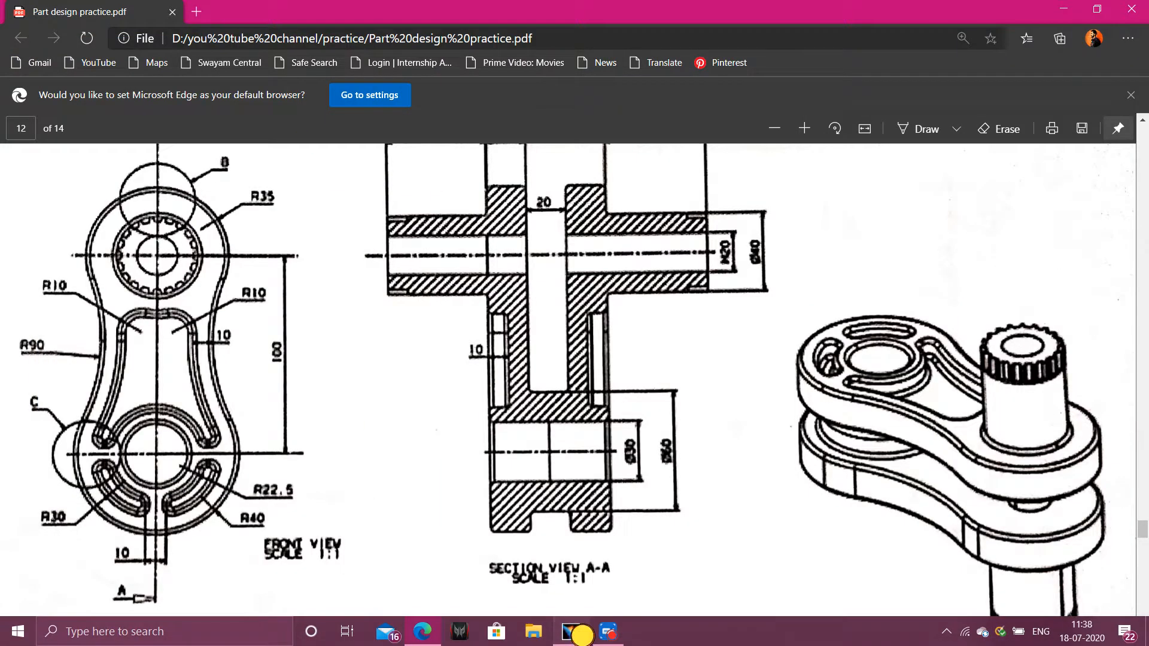
pyautogui.click(576, 632)
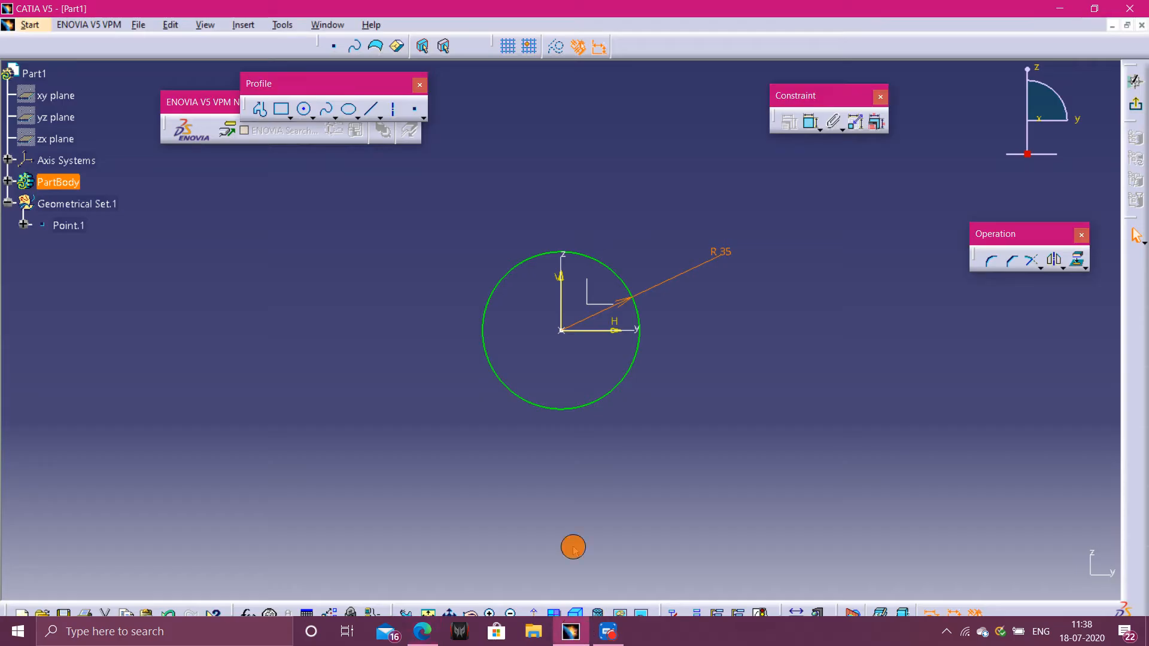
# - Draw a second circle below the first, centred on the vertical axis about 116 mm down
pyautogui.moveTo(625, 479)
pyautogui.mouseDown(button='middle')
pyautogui.moveTo(600, 403)
pyautogui.moveTo(618, 317)
pyautogui.mouseUp(button='middle')
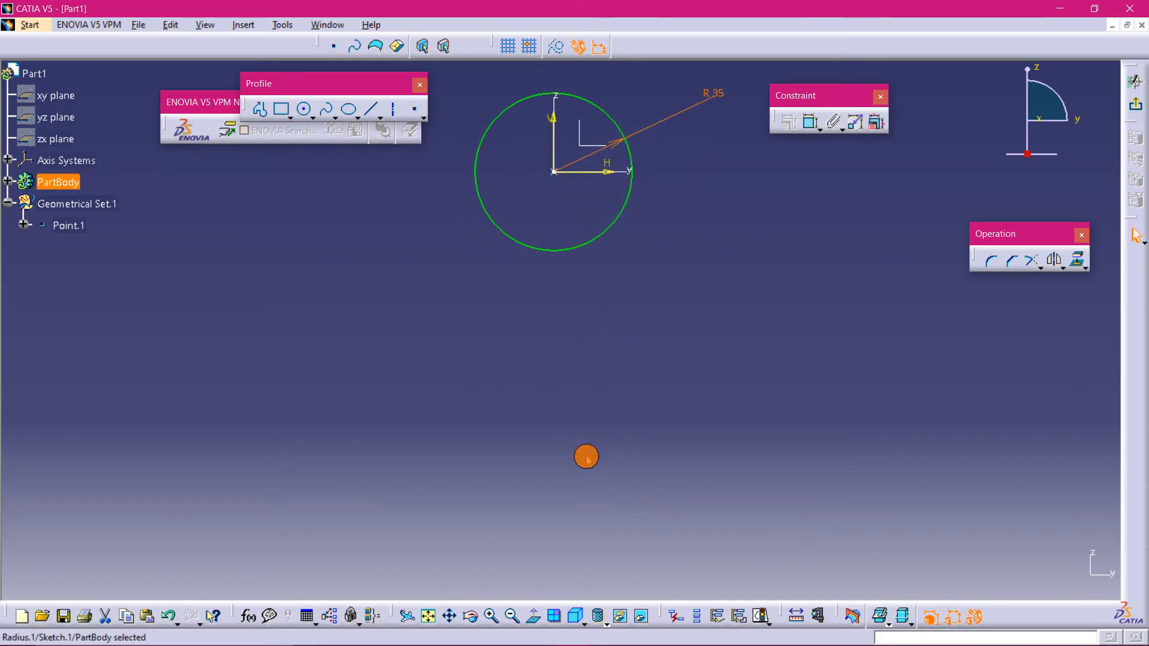
pyautogui.click(305, 109)
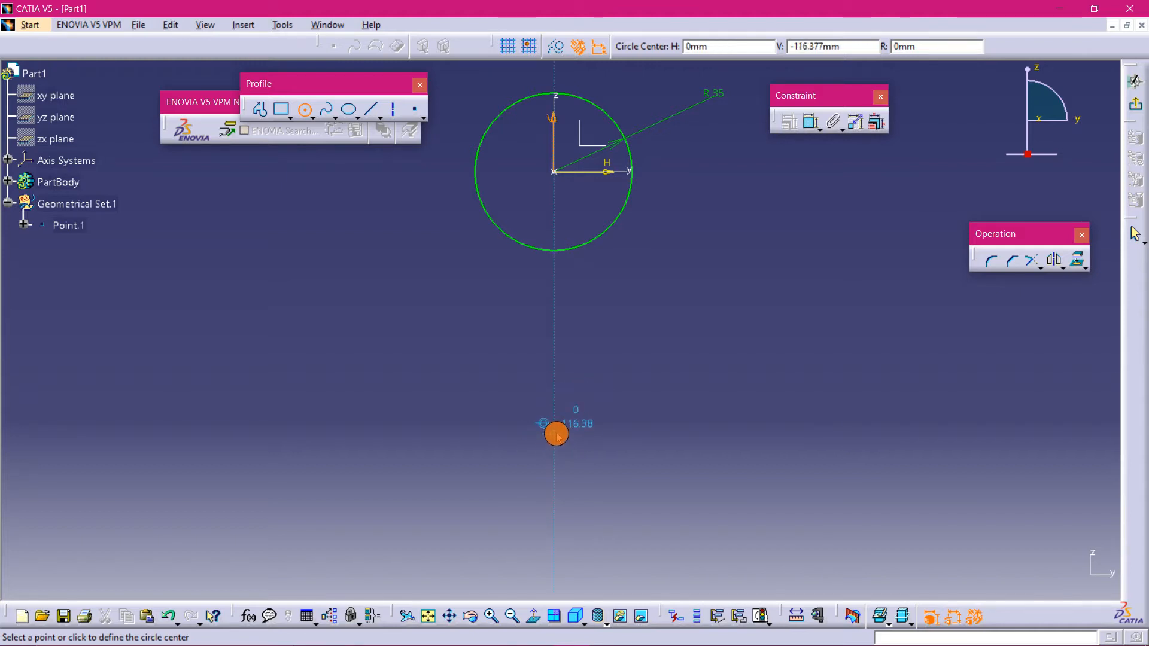
pyautogui.click(556, 433)
pyautogui.click(585, 498)
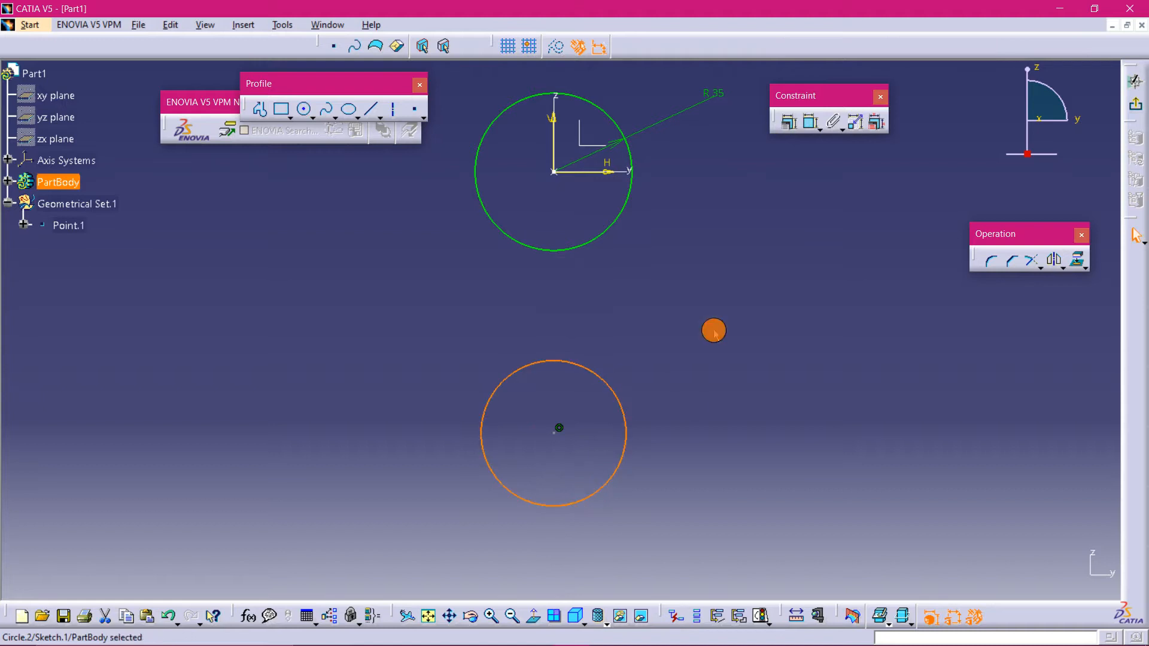
# - Dimension the lower circle's radius as 40 mm
pyautogui.click(811, 122)
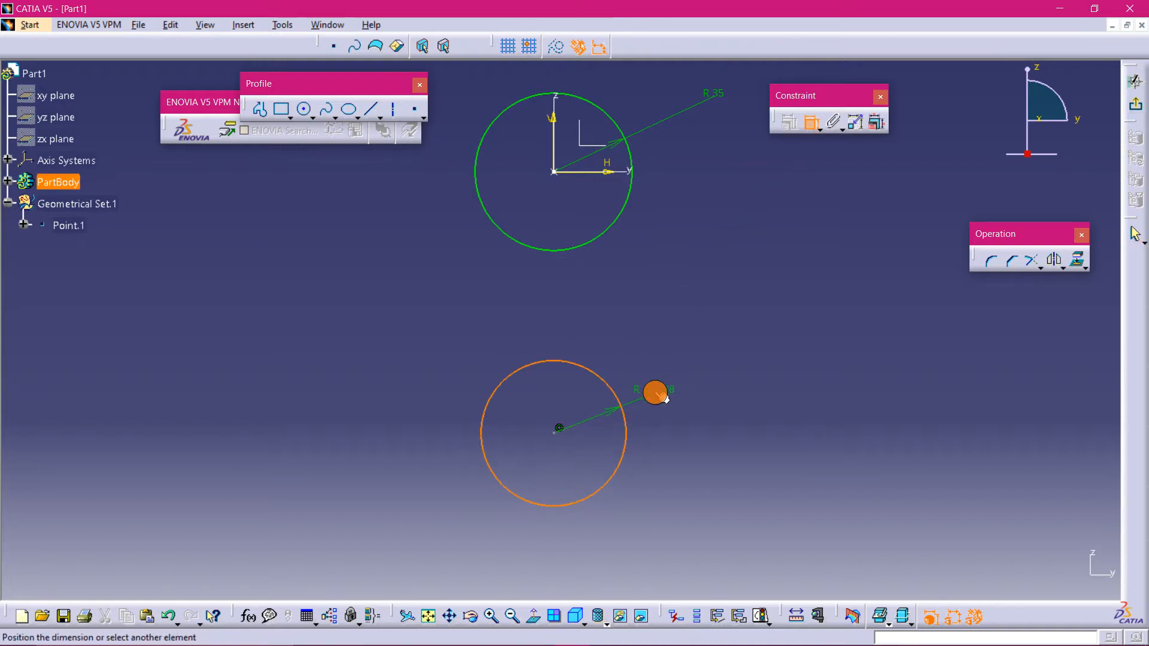
pyautogui.click(665, 399)
pyautogui.doubleClick(653, 398)
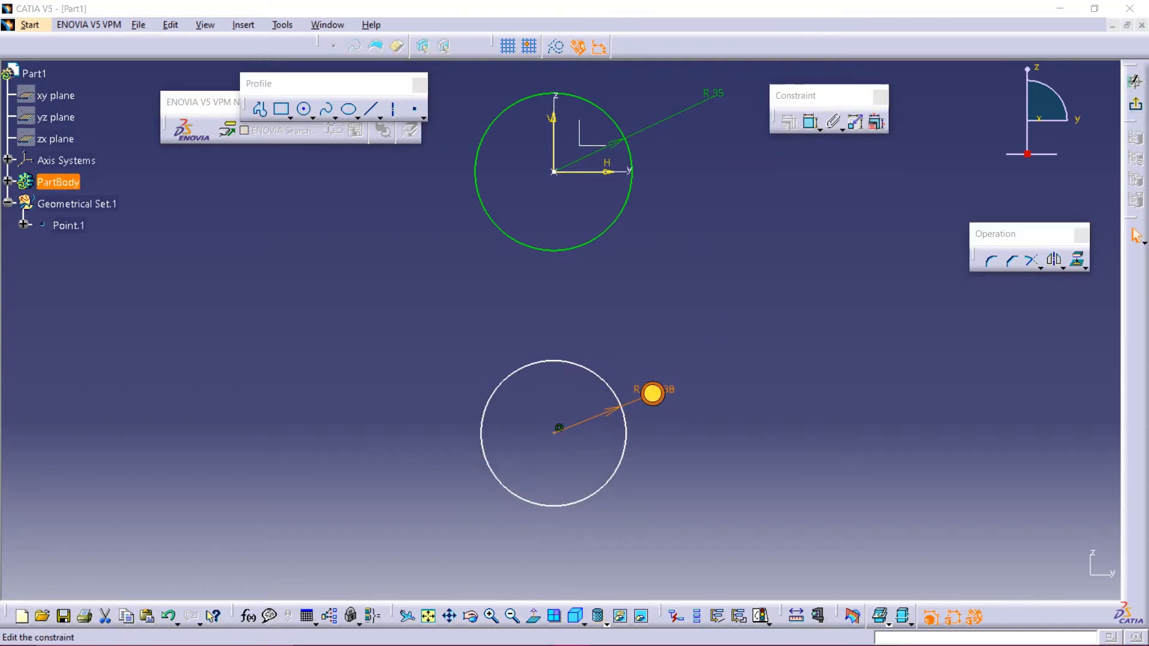
pyautogui.press('Return')
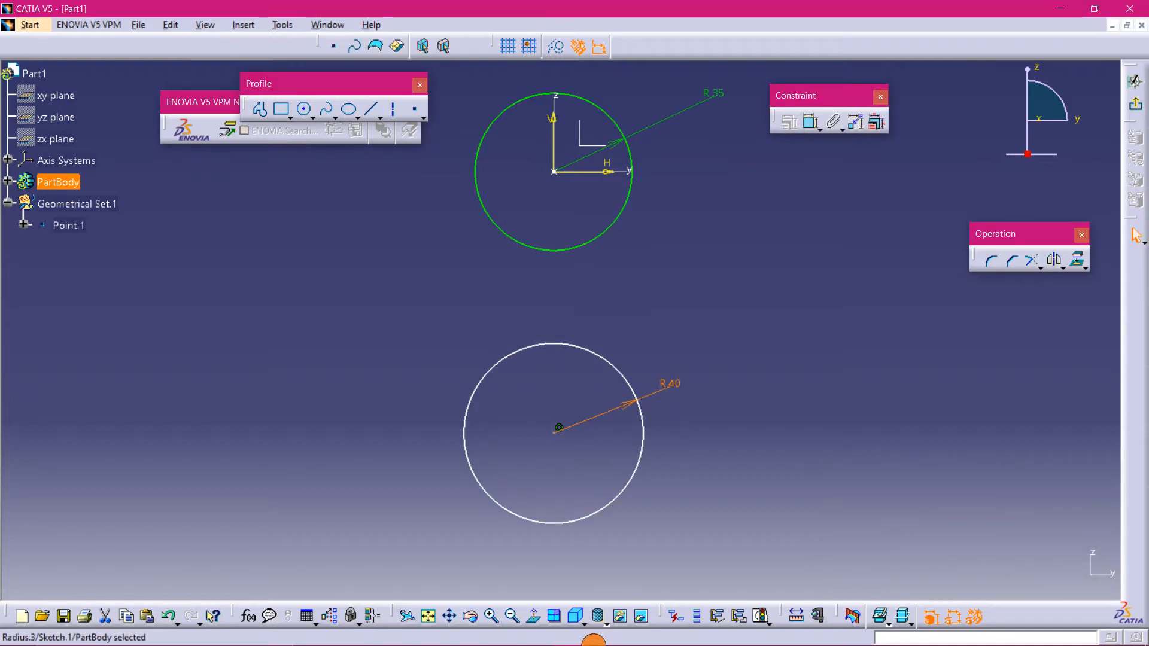
# - Check the practice drawing's front view for the spacing between the circle centres
pyautogui.moveTo(593, 641)
pyautogui.click(423, 632)
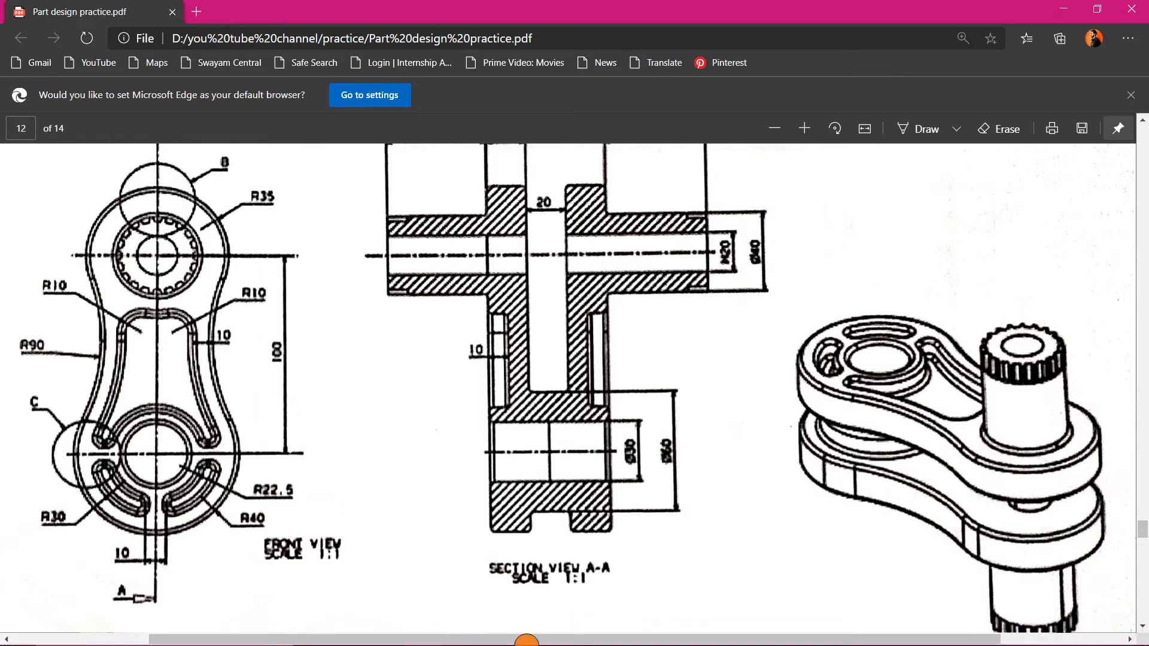
pyautogui.moveTo(527, 641)
pyautogui.click(568, 633)
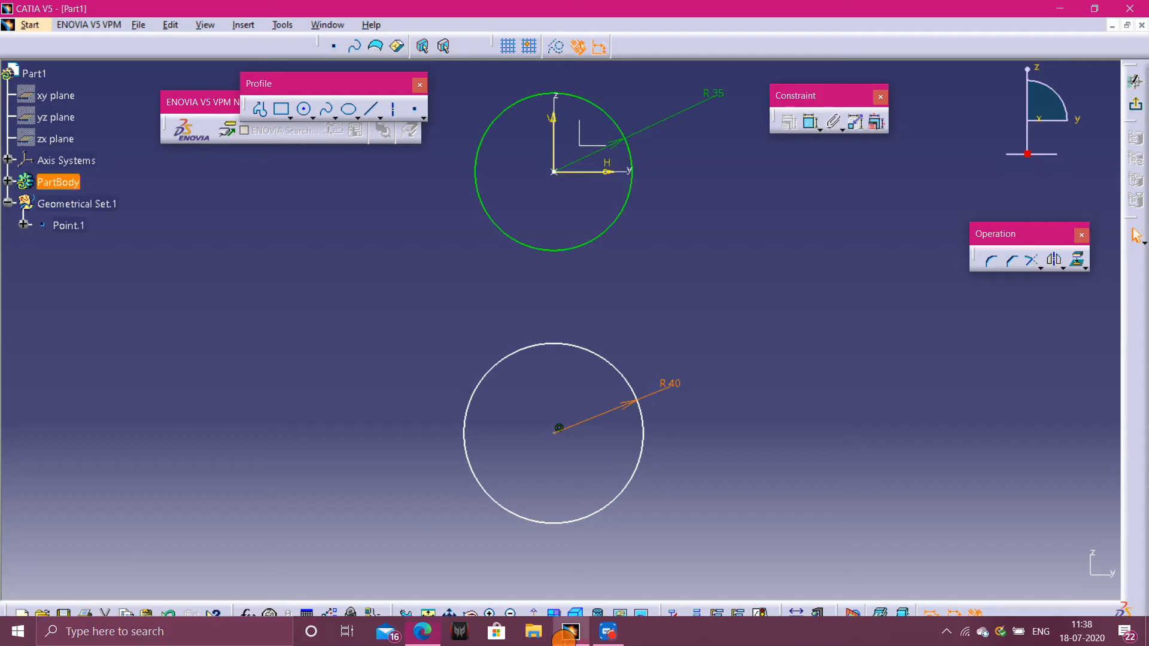
# - Dimension the vertical distance between the two circle centres as 100 mm
pyautogui.click(811, 121)
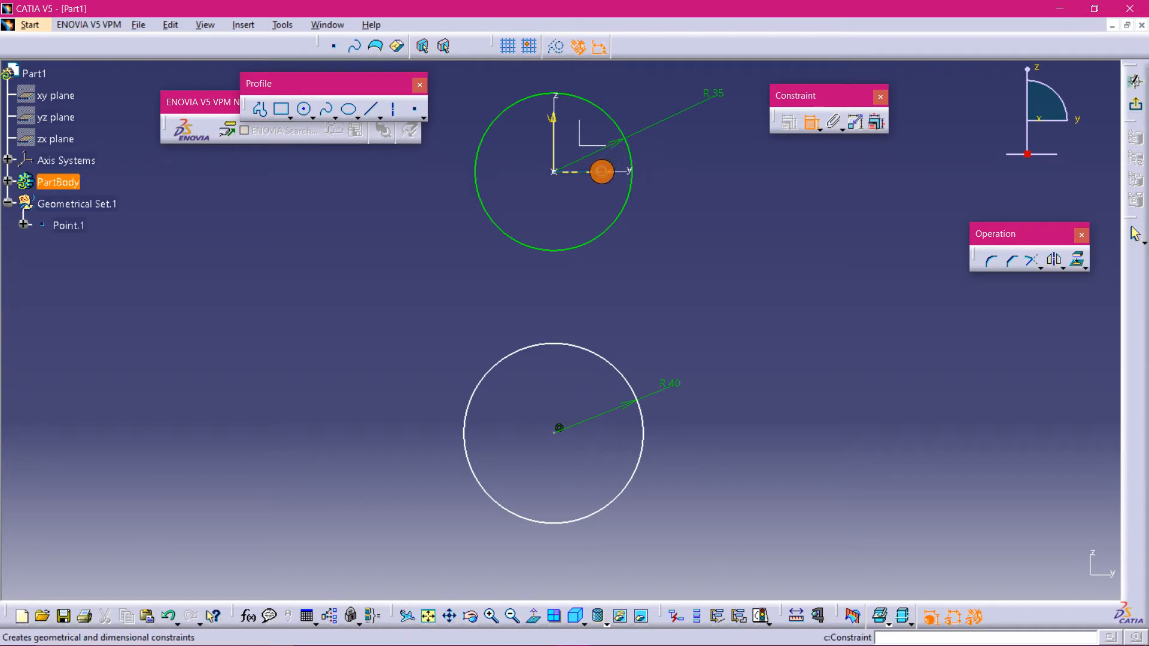
pyautogui.click(602, 172)
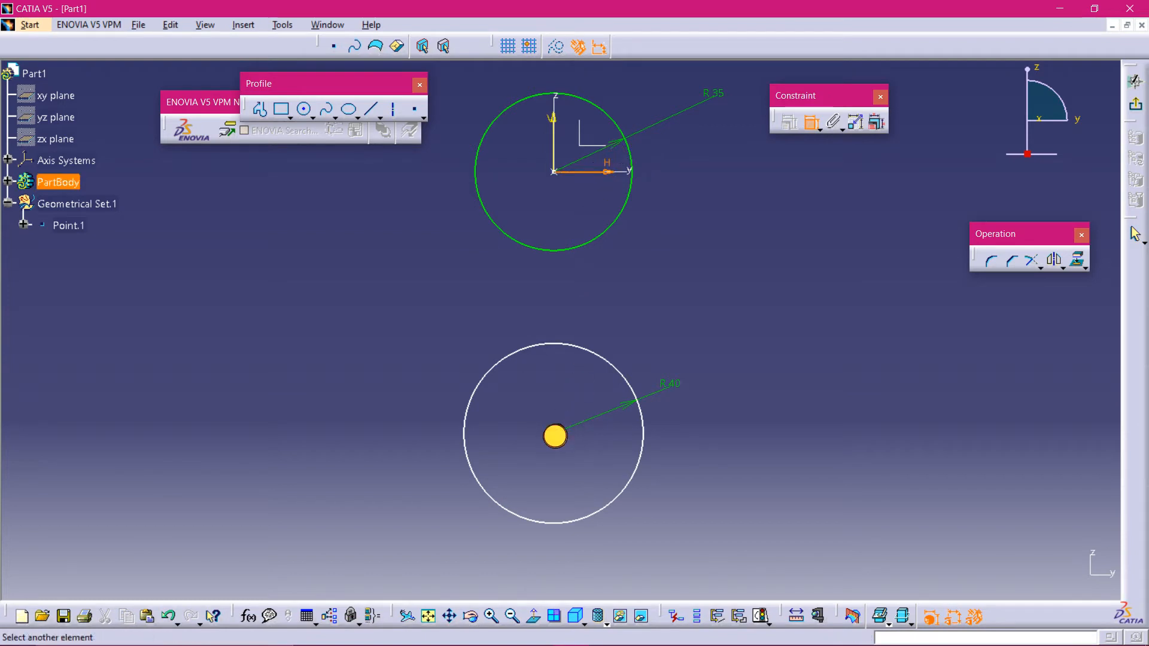
pyautogui.click(554, 433)
pyautogui.click(723, 336)
pyautogui.doubleClick(730, 333)
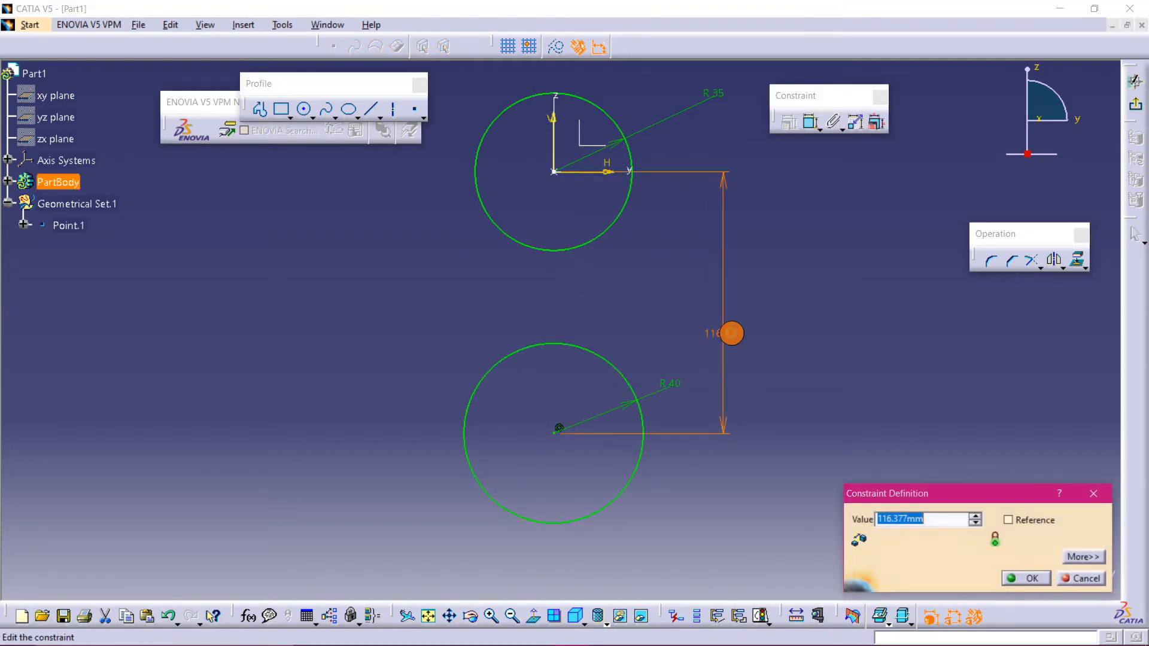
pyautogui.write('100')
pyautogui.press('Return')
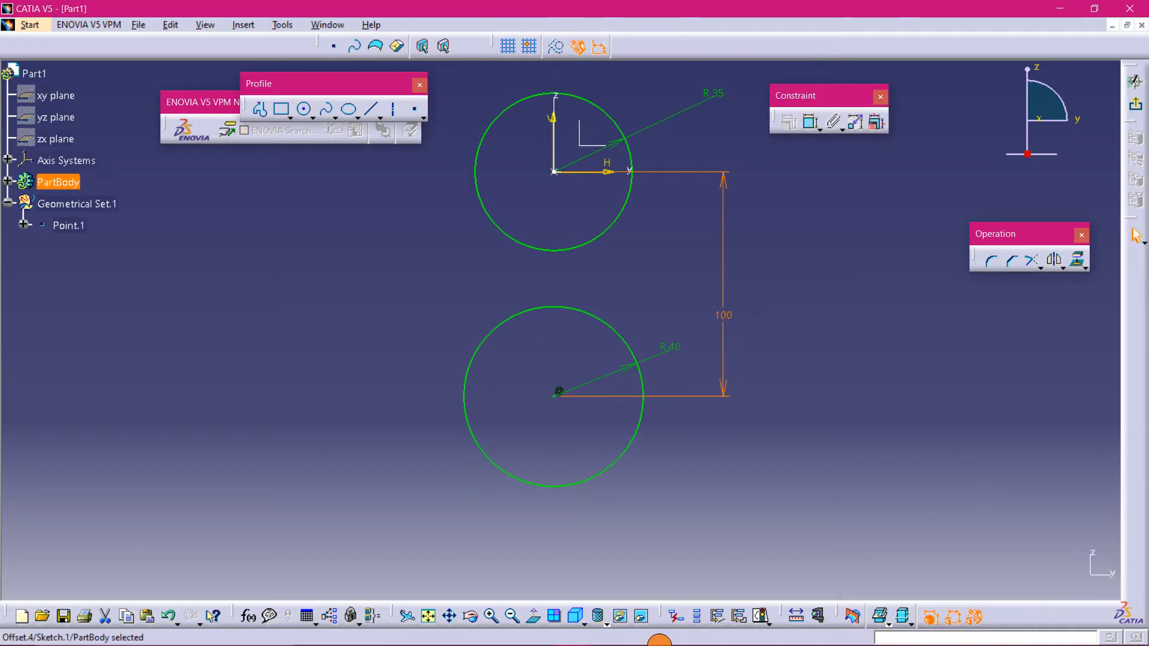
# - Draw two concentric circles inside the upper circle, both centred on the sketch origin
pyautogui.click(460, 635)
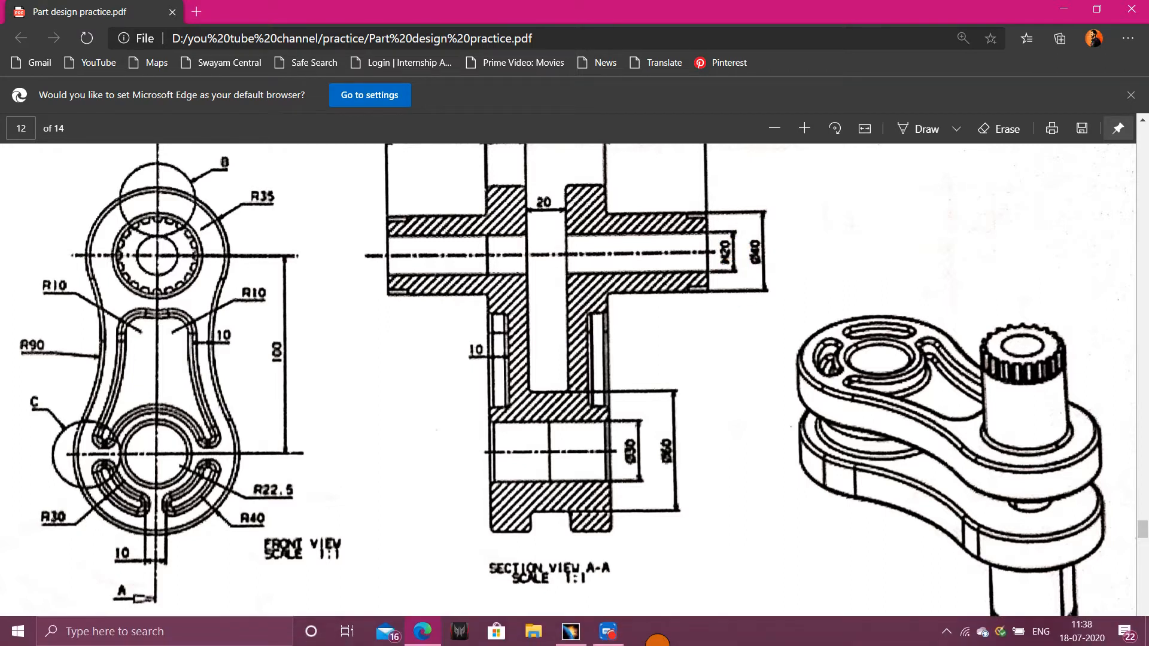
pyautogui.click(572, 632)
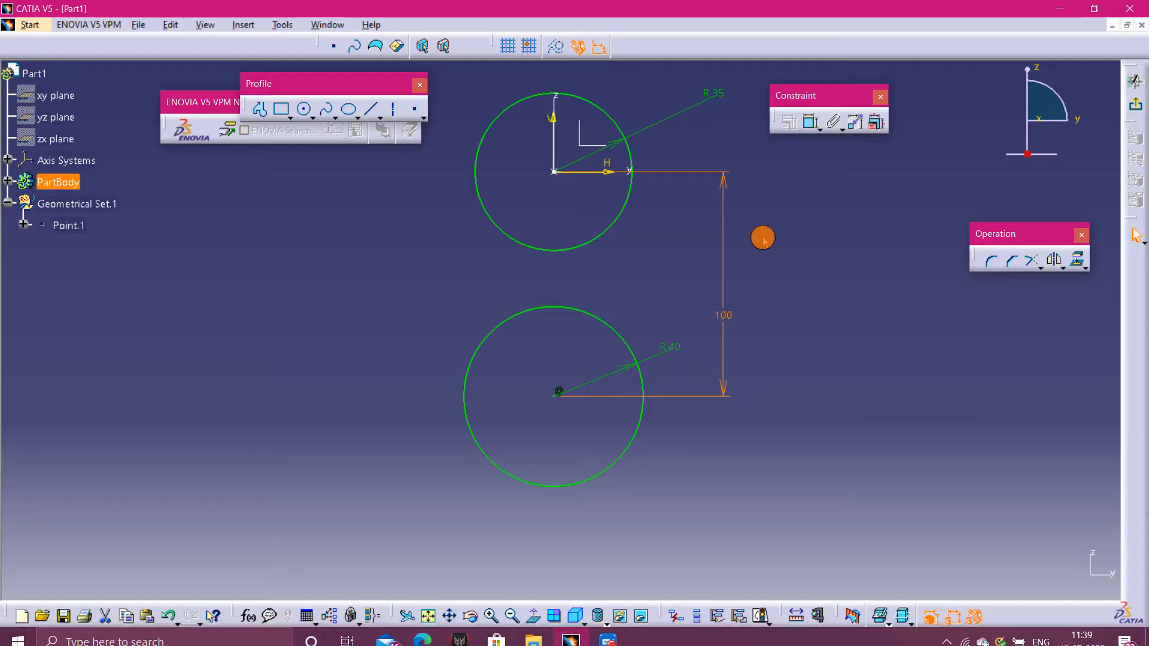
pyautogui.click(304, 109)
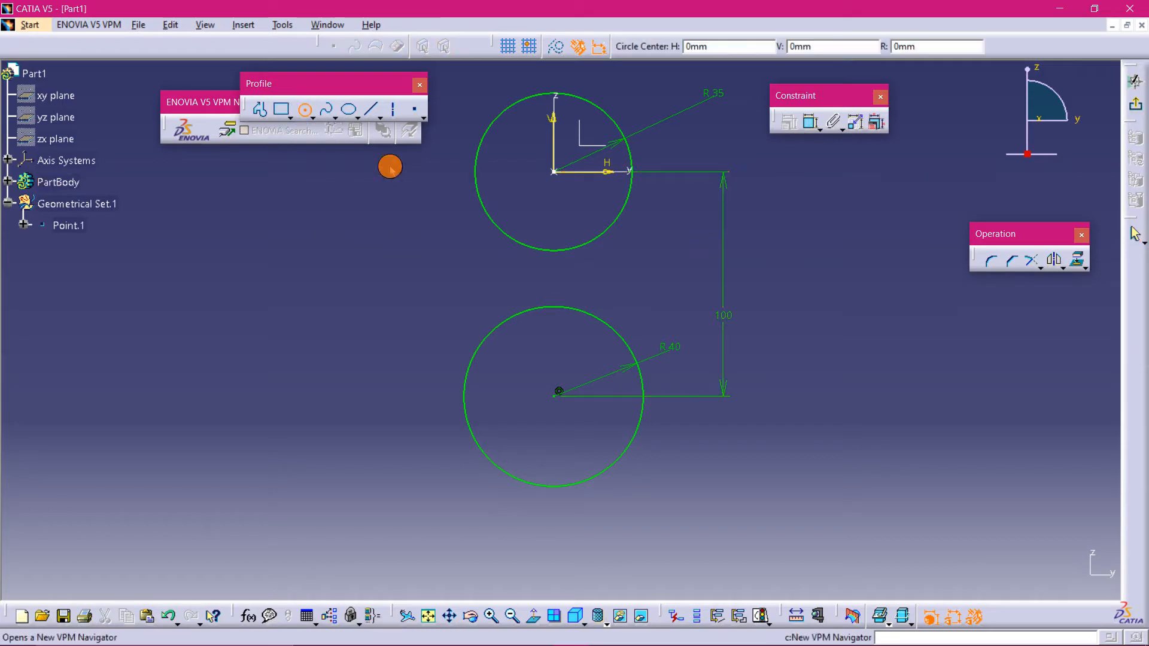
pyautogui.click(554, 172)
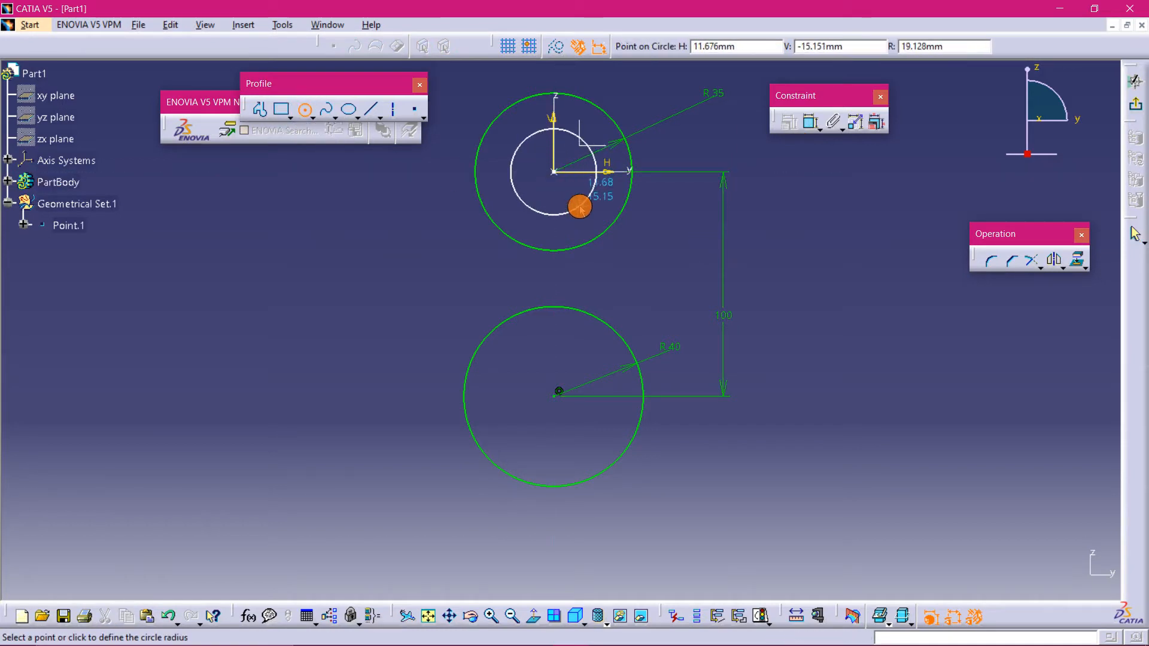
pyautogui.click(580, 205)
pyautogui.click(304, 109)
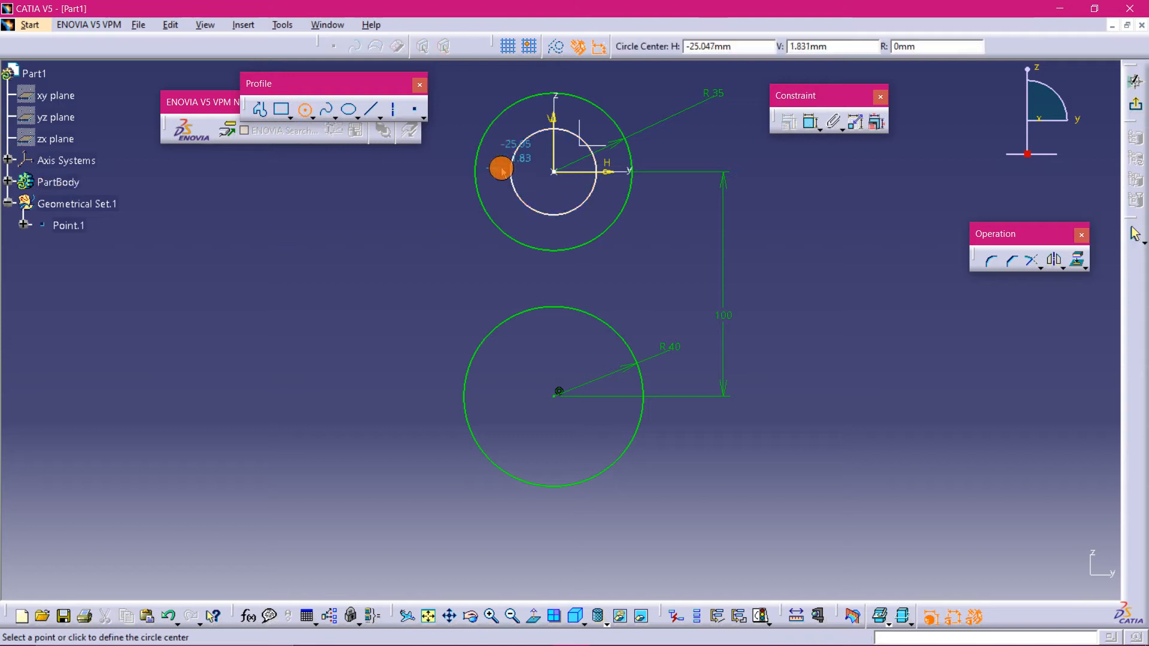
pyautogui.click(554, 172)
pyautogui.click(565, 192)
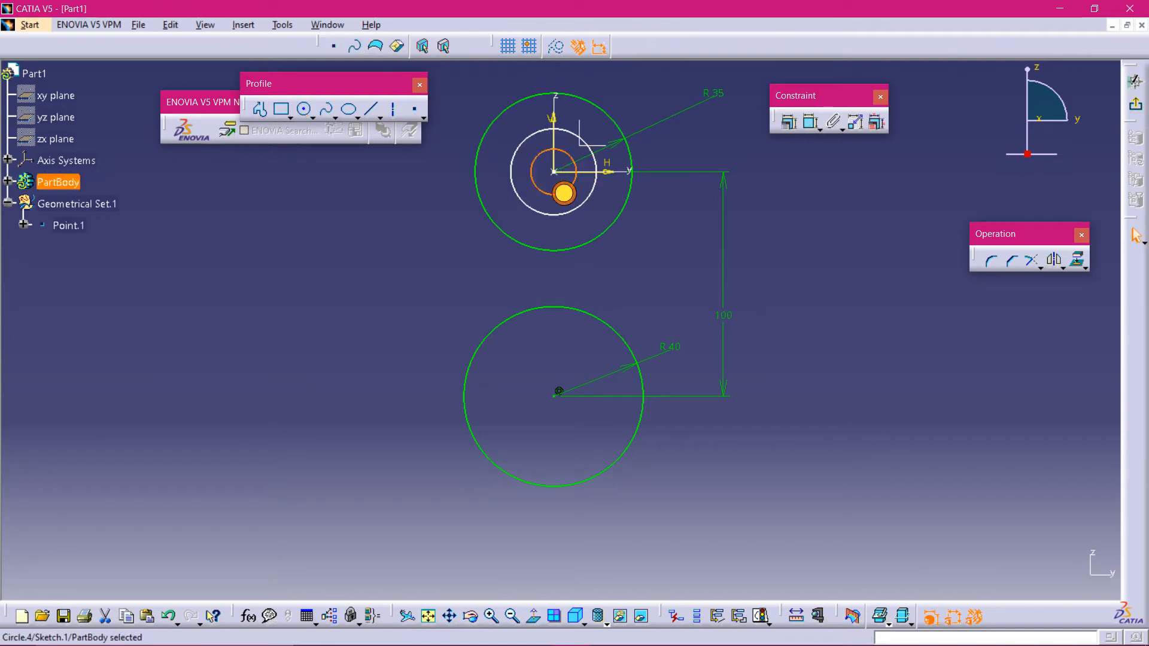
# - Dimension the radii of the two new concentric circles
pyautogui.click(812, 122)
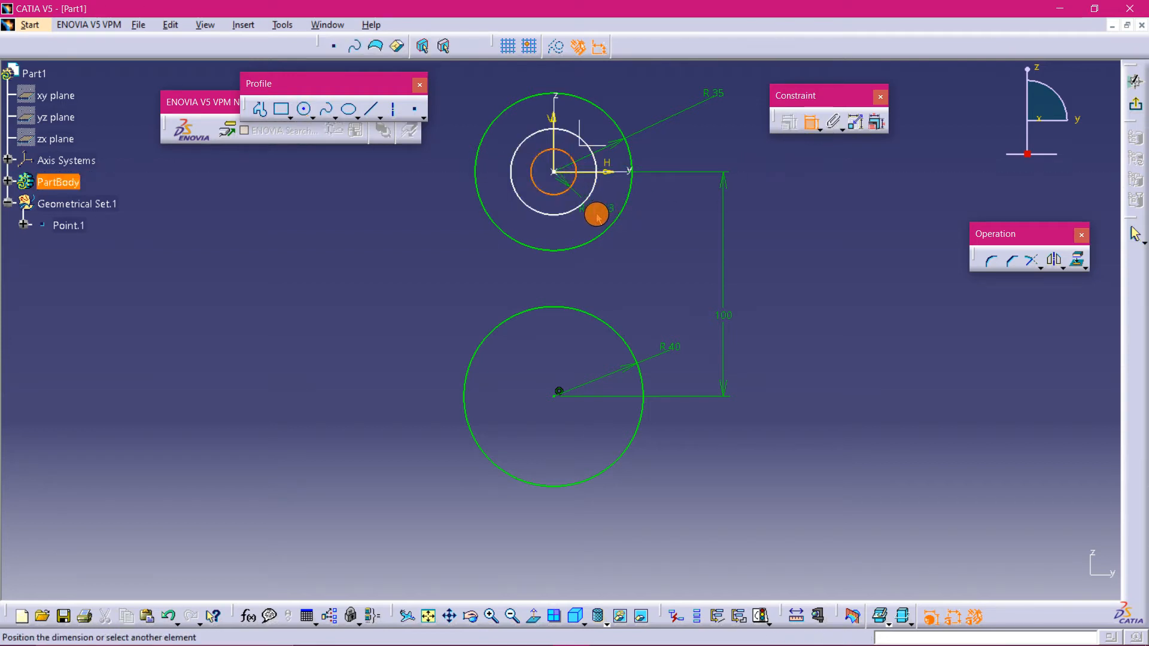
pyautogui.click(569, 229)
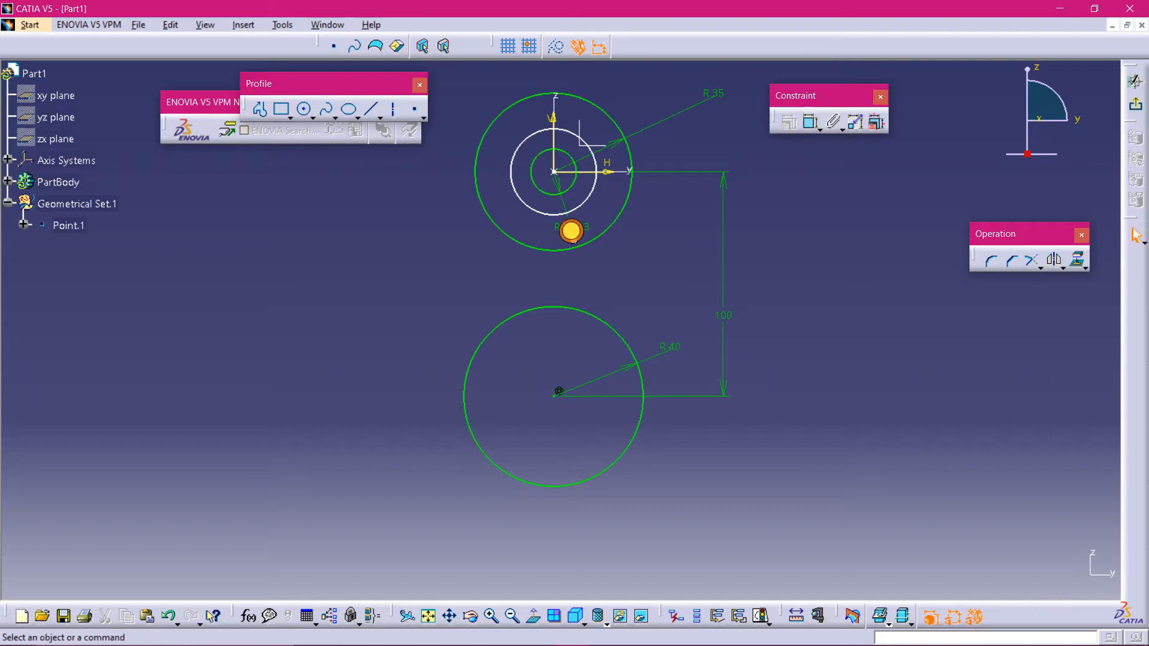
pyautogui.click(809, 123)
pyautogui.click(596, 190)
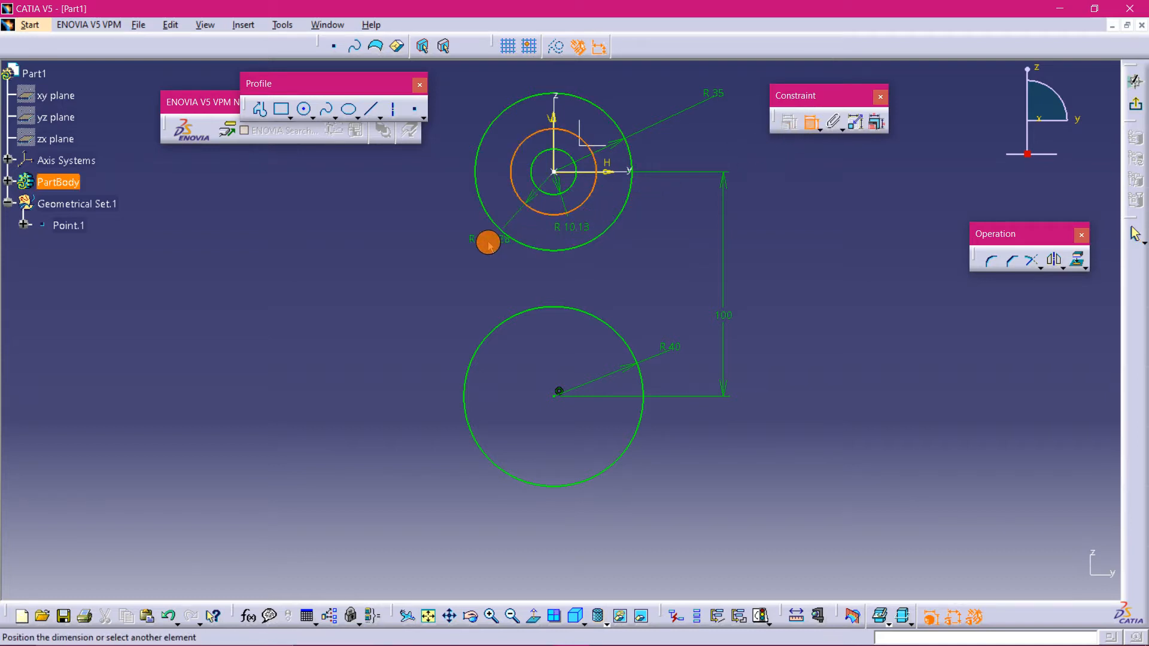
pyautogui.click(488, 243)
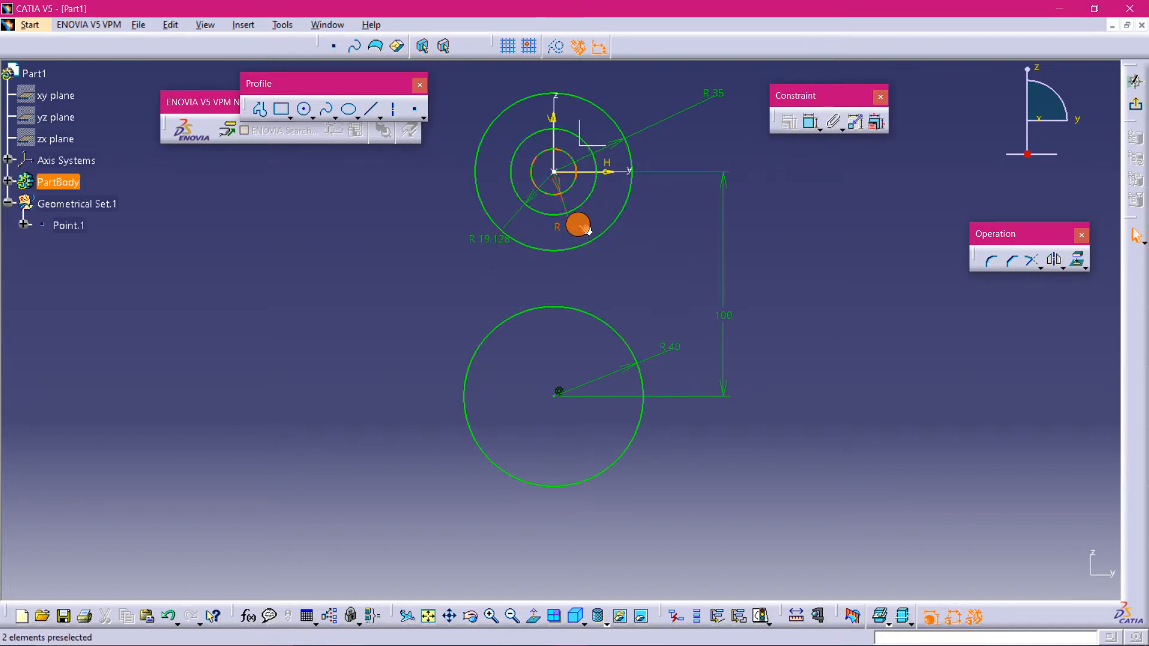
# - Change the small inner circle's dimension to a diameter of 20 mm
pyautogui.doubleClick(589, 231)
pyautogui.click(972, 540)
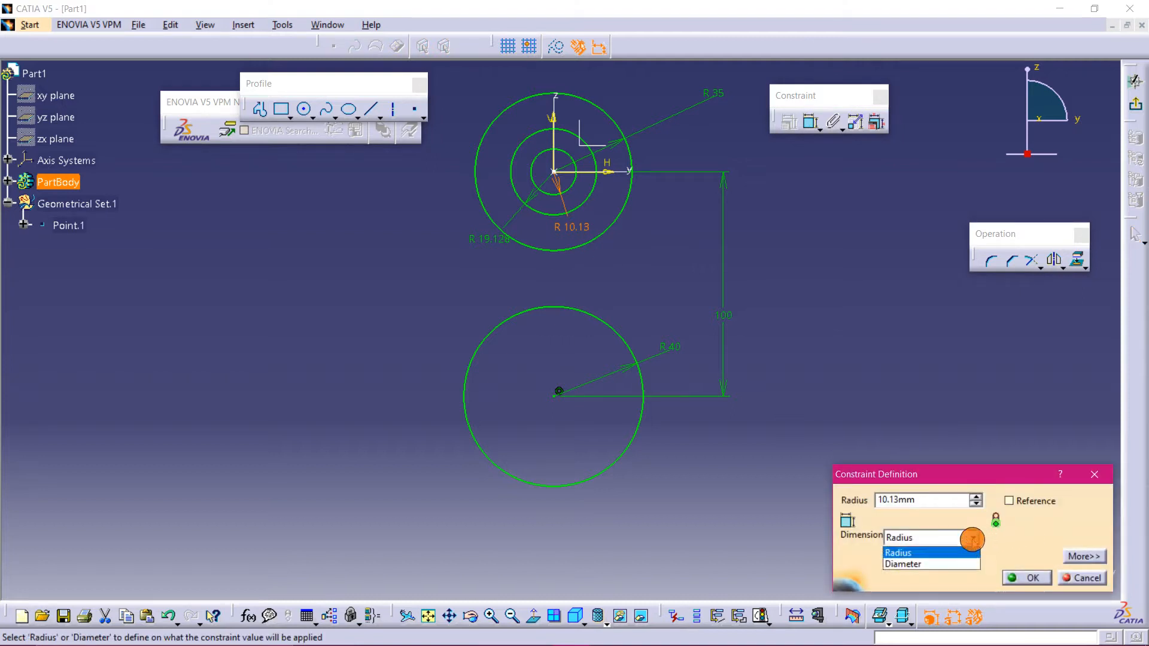
pyautogui.click(962, 563)
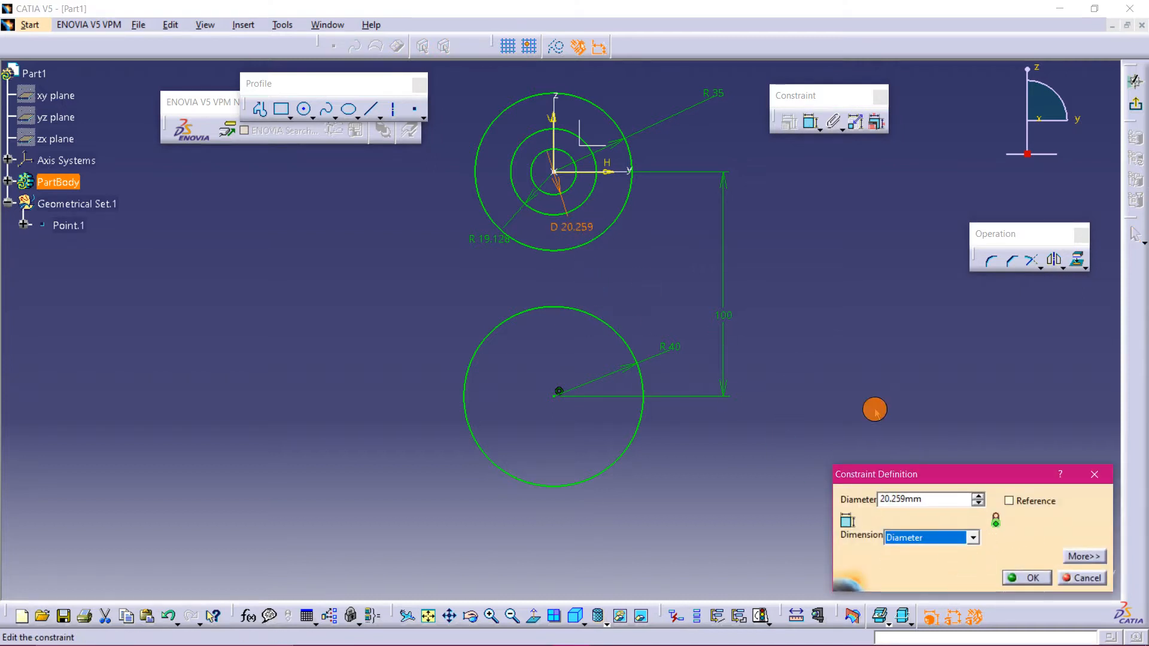
pyautogui.doubleClick(929, 499)
pyautogui.write('2')
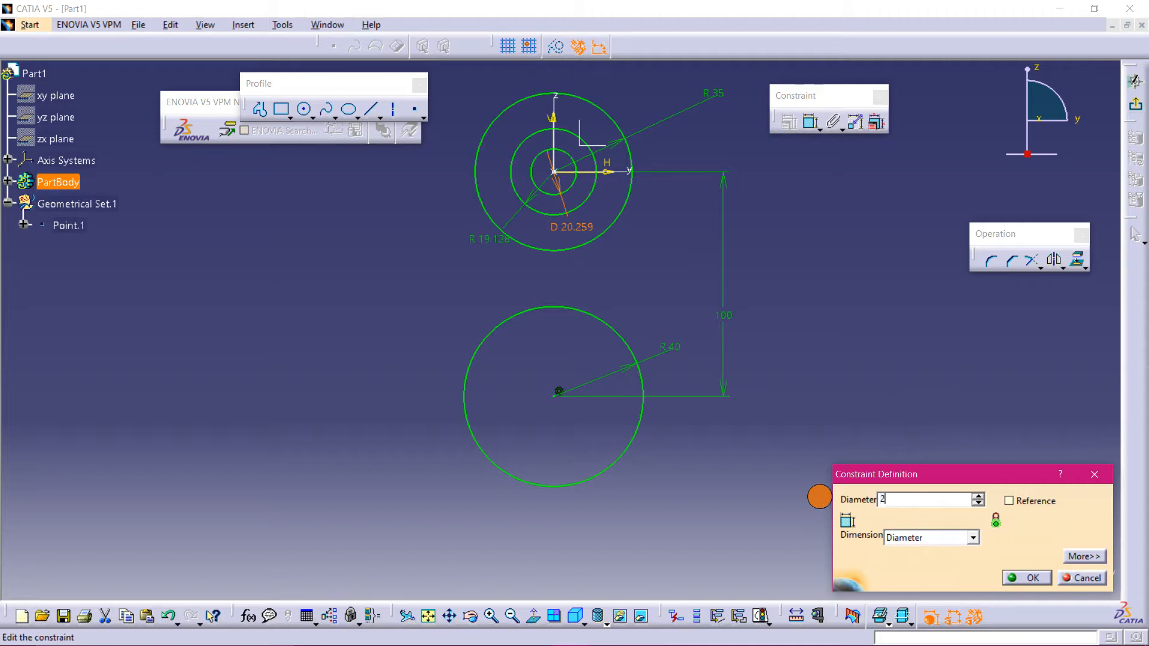
pyautogui.write('0mm')
pyautogui.press('Return')
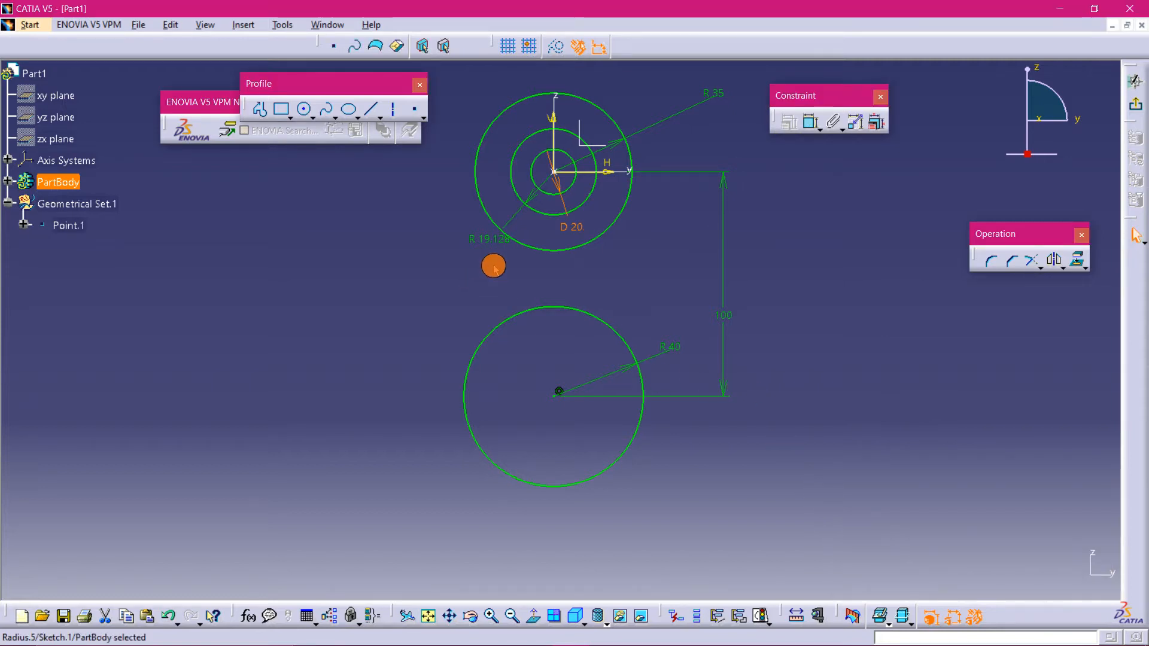
# - Change the middle circle's radius dimension to a diameter of 40 mm
pyautogui.doubleClick(488, 239)
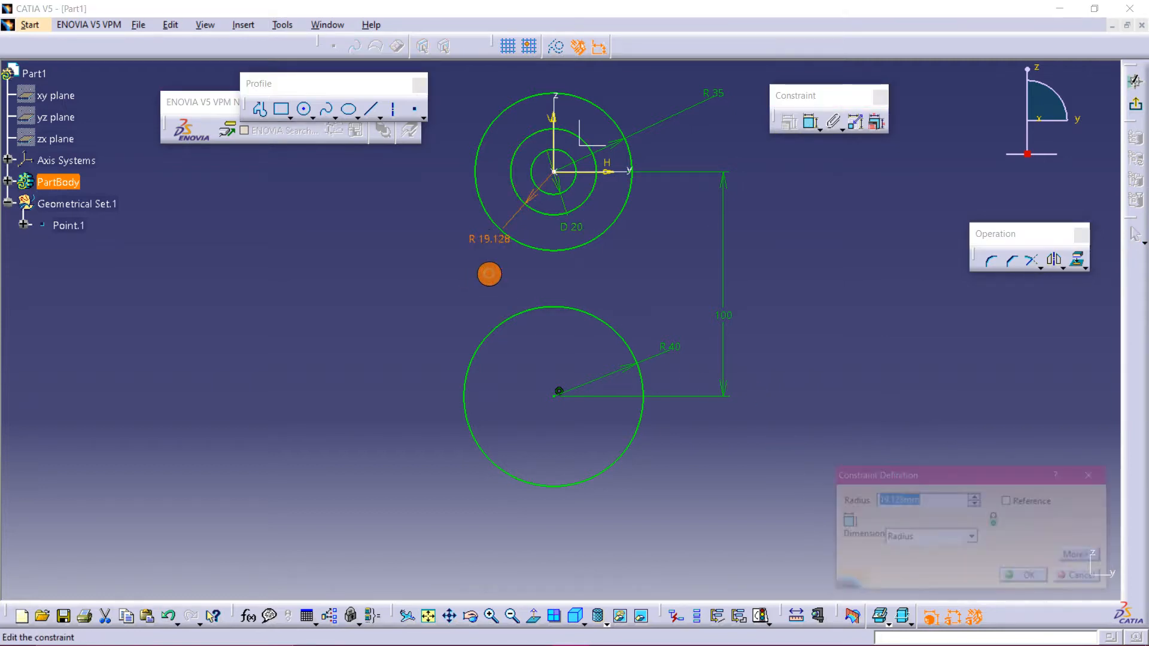
pyautogui.click(970, 538)
pyautogui.click(949, 566)
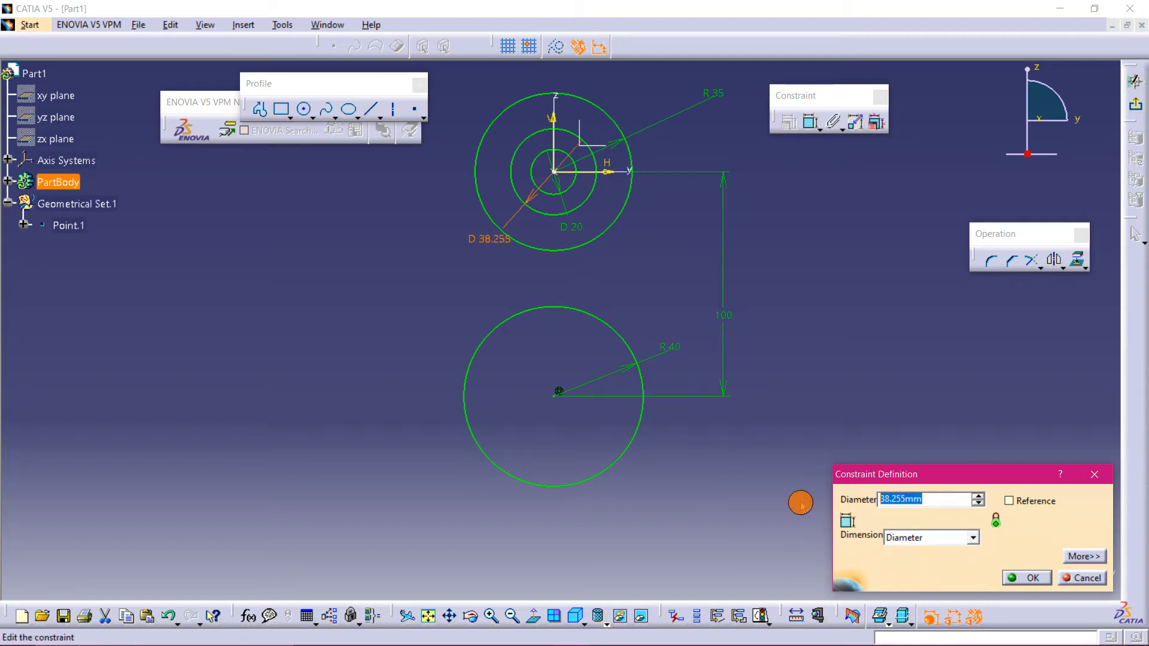
pyautogui.write('40')
pyautogui.press('Return')
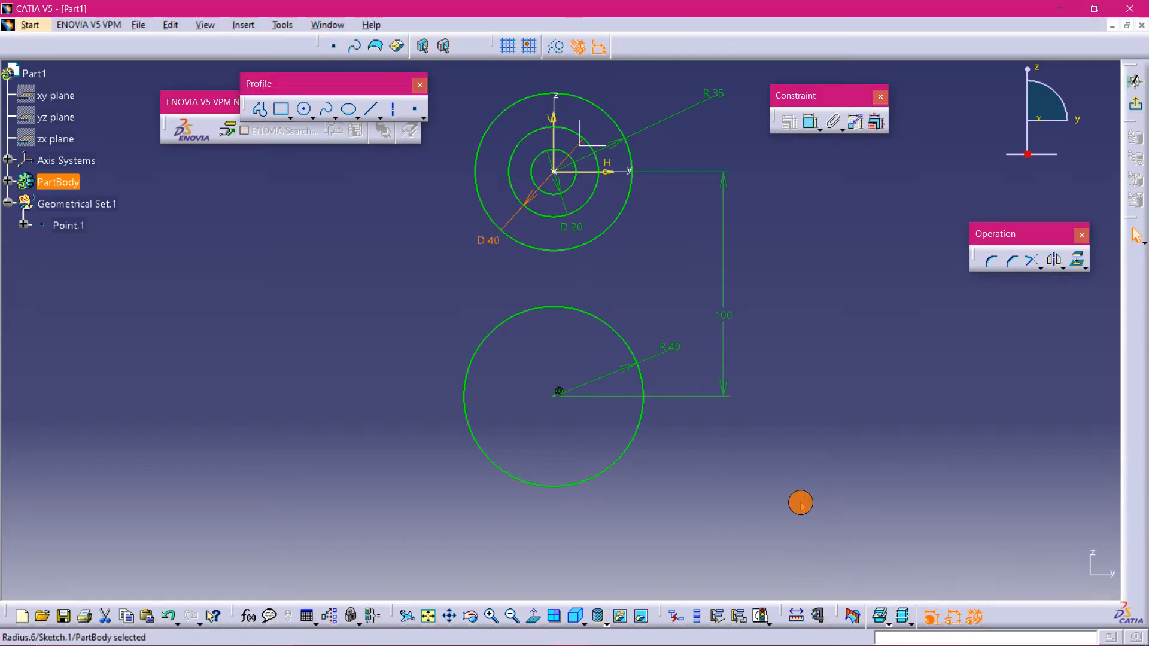
# - Draw a circle inside the lower circle, centred on the lower circle's centre
pyautogui.moveTo(585, 639)
pyautogui.click(423, 632)
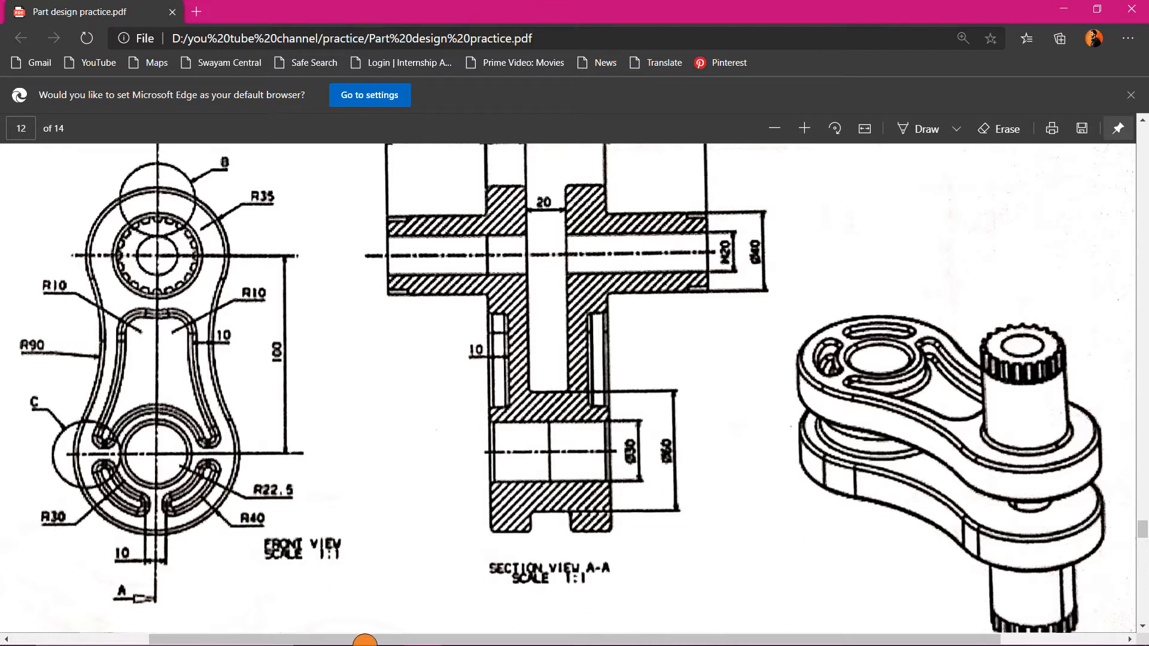
pyautogui.click(572, 631)
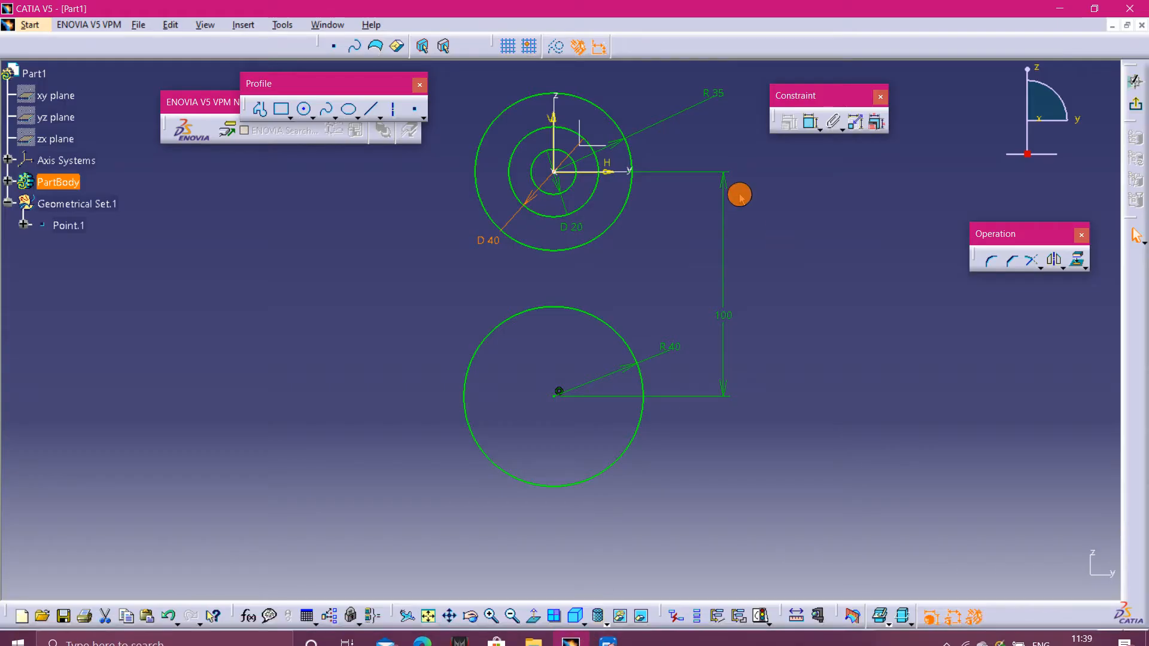
pyautogui.click(305, 109)
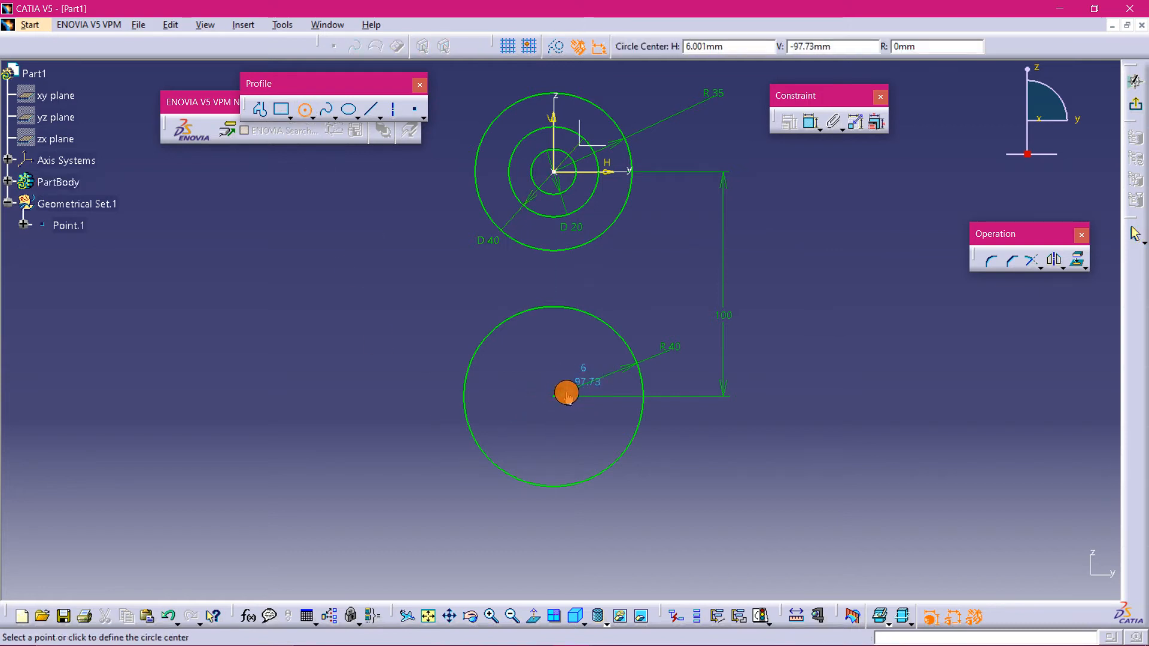
pyautogui.click(554, 395)
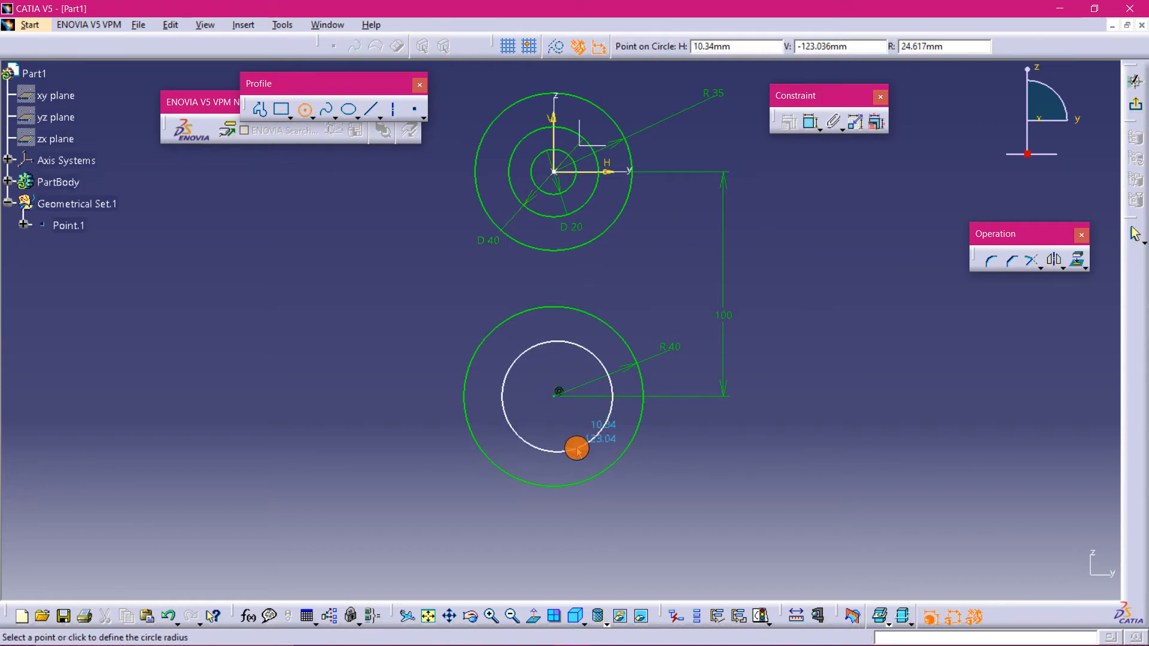
pyautogui.click(577, 449)
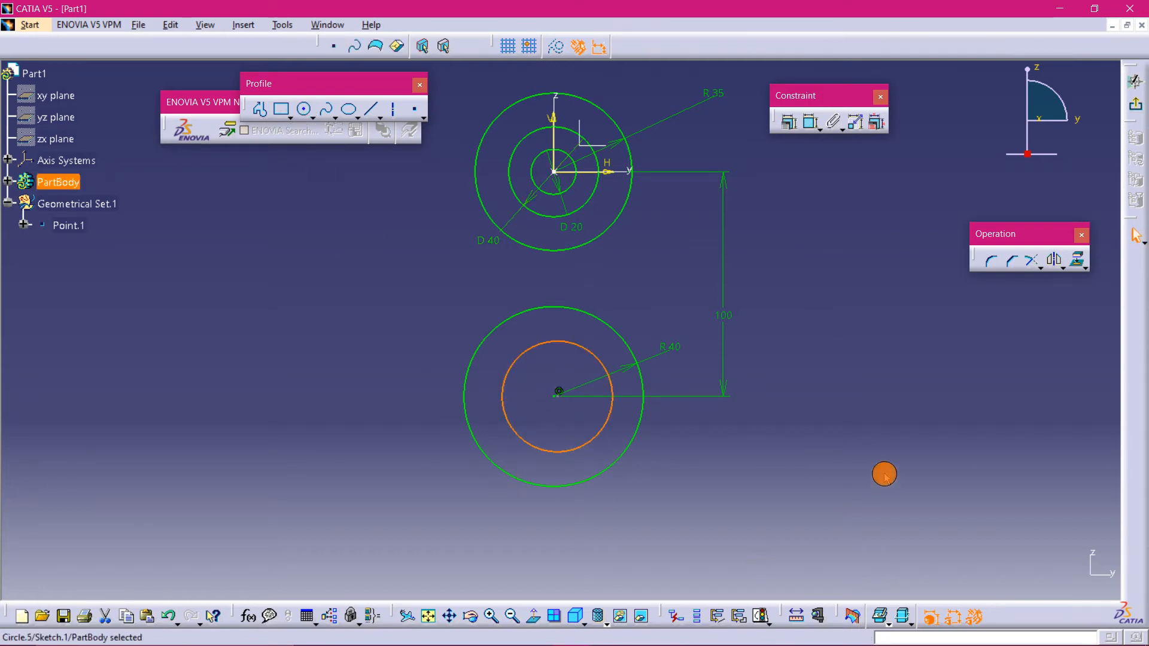
# - Dimension the new inner circle and set it as a radius of 22.5 mm
pyautogui.click(810, 123)
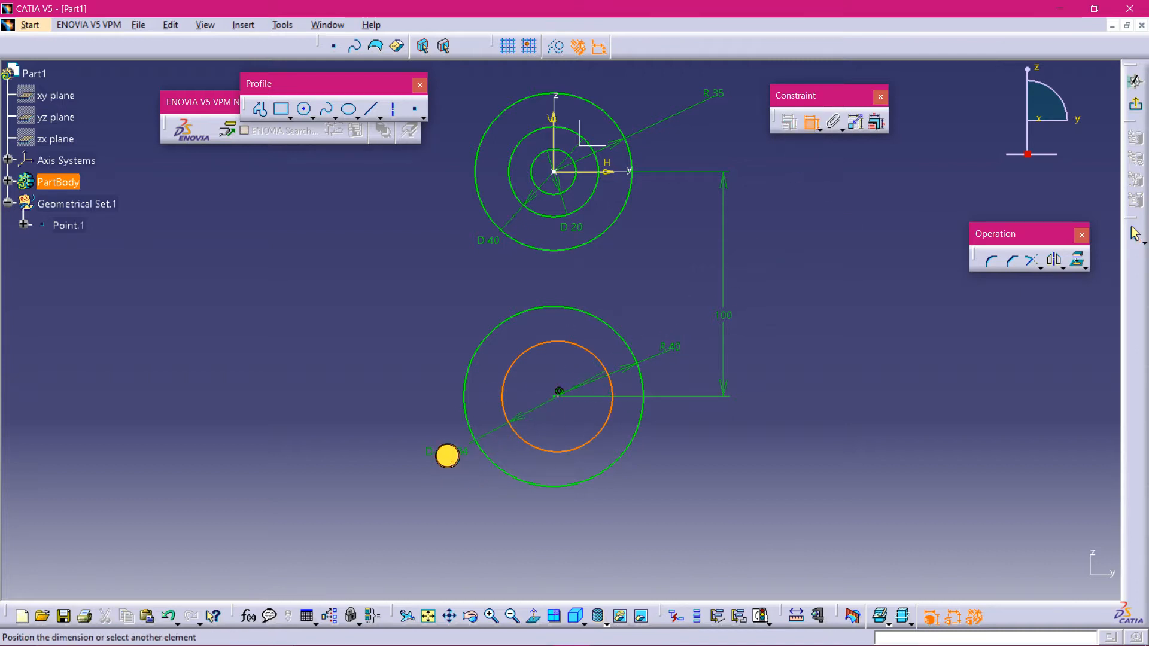
pyautogui.click(447, 451)
pyautogui.doubleClick(446, 453)
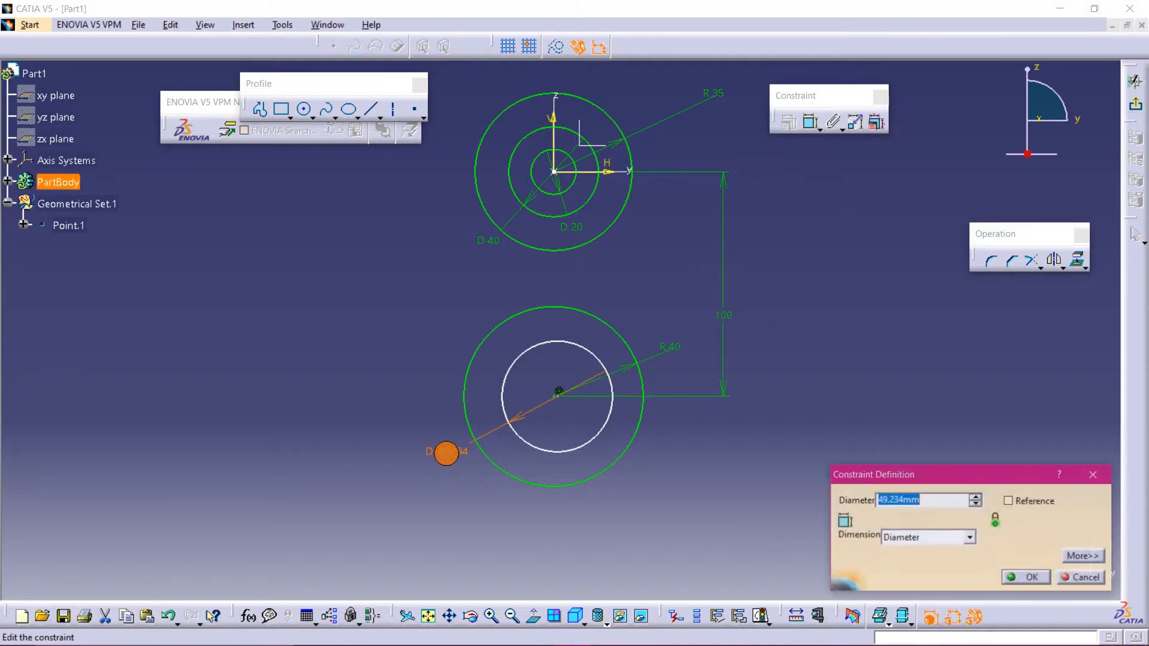
pyautogui.click(970, 537)
pyautogui.click(934, 546)
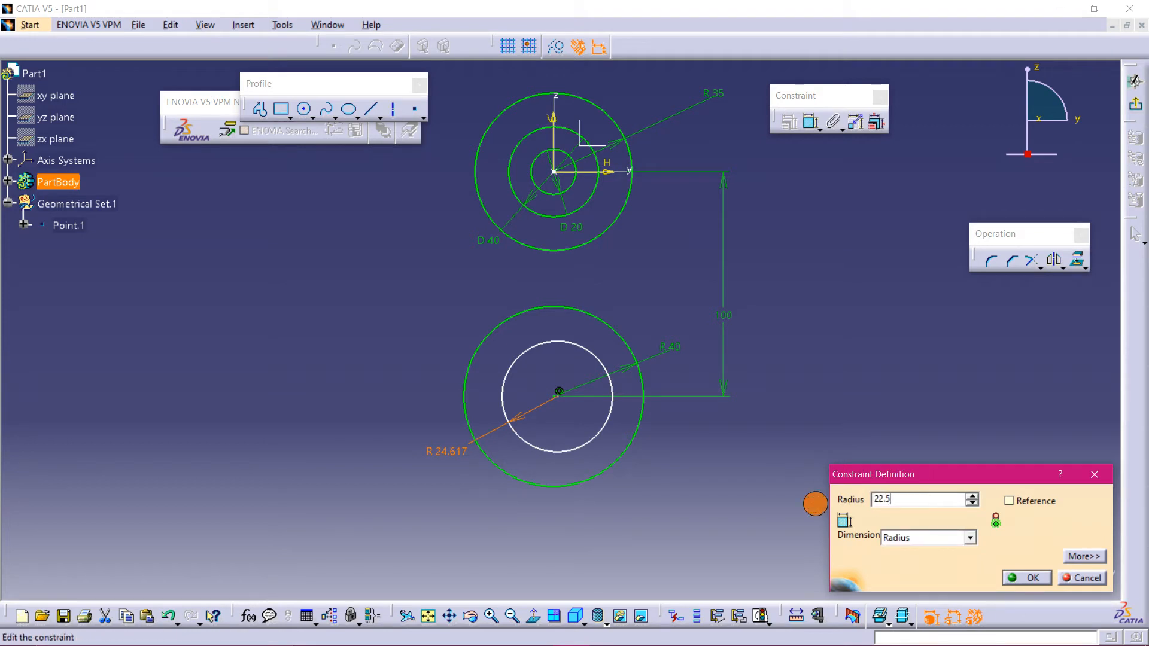
pyautogui.write('22.5')
pyautogui.press('Return')
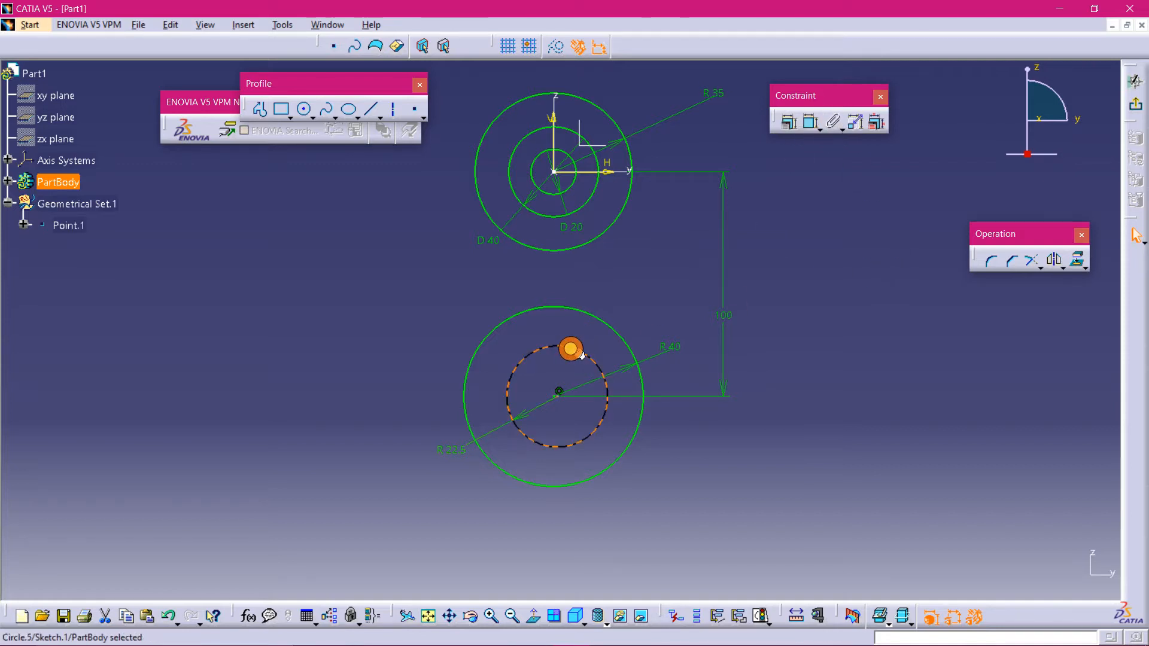
# - Constrain the new inner circle to be concentric with the lower outer circle
pyautogui.click(575, 345)
pyautogui.keyDown('ctrl'); pyautogui.click(598, 318); pyautogui.keyUp('ctrl')
pyautogui.click(789, 127)
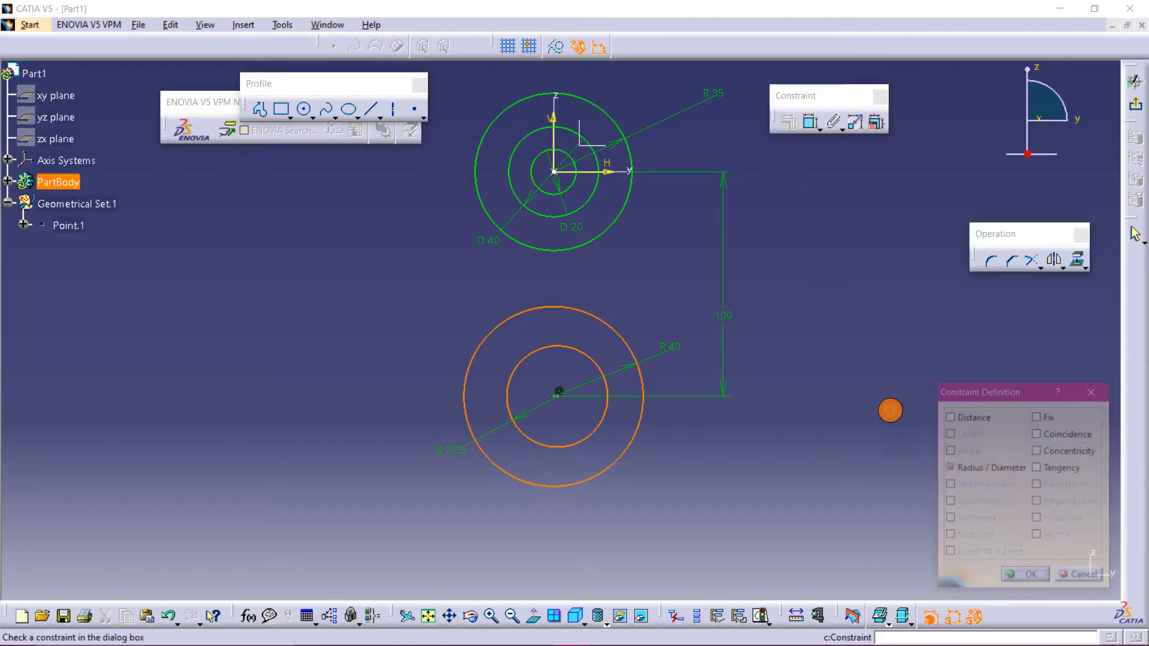
pyautogui.click(1054, 450)
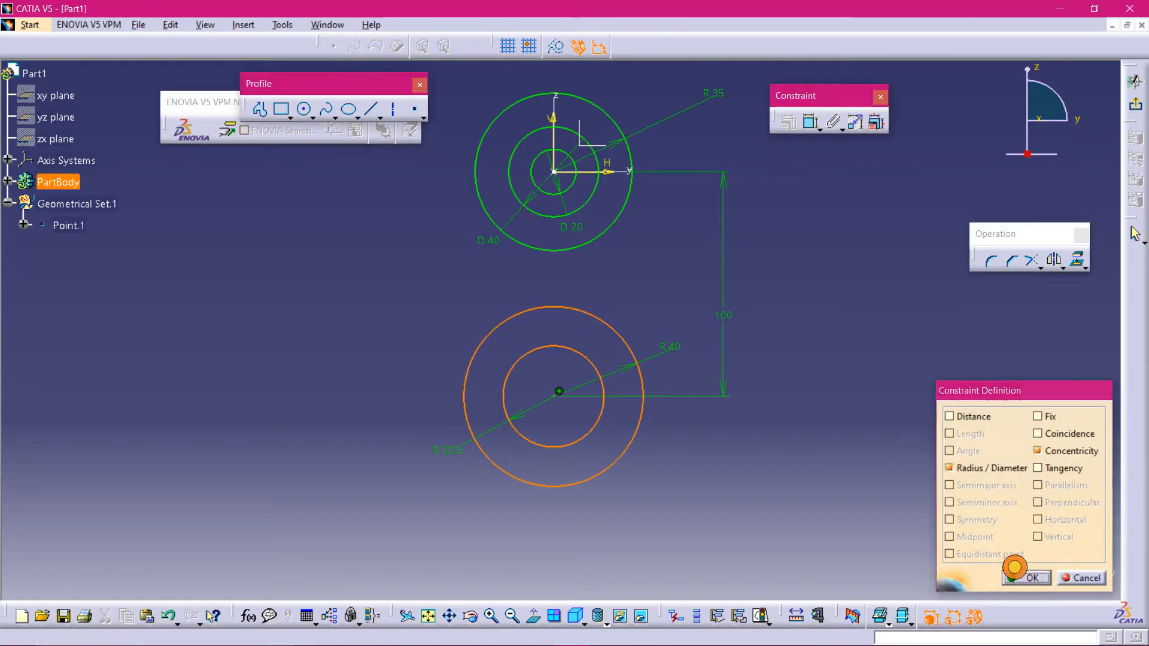
pyautogui.click(1025, 577)
pyautogui.moveTo(694, 640)
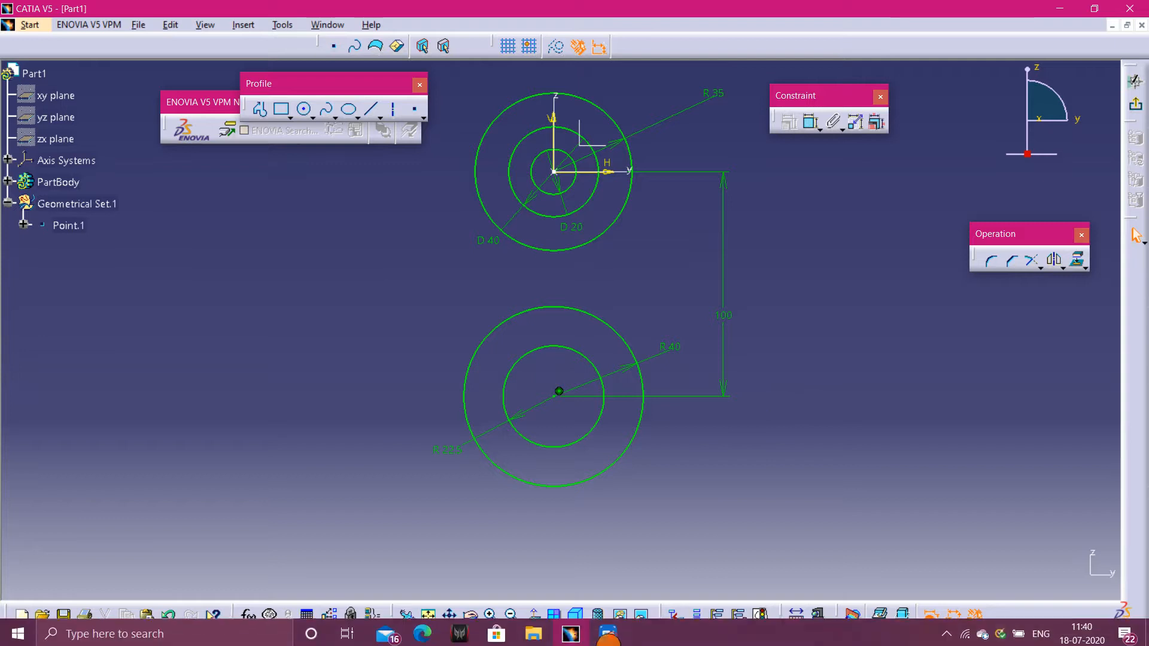
pyautogui.click(602, 634)
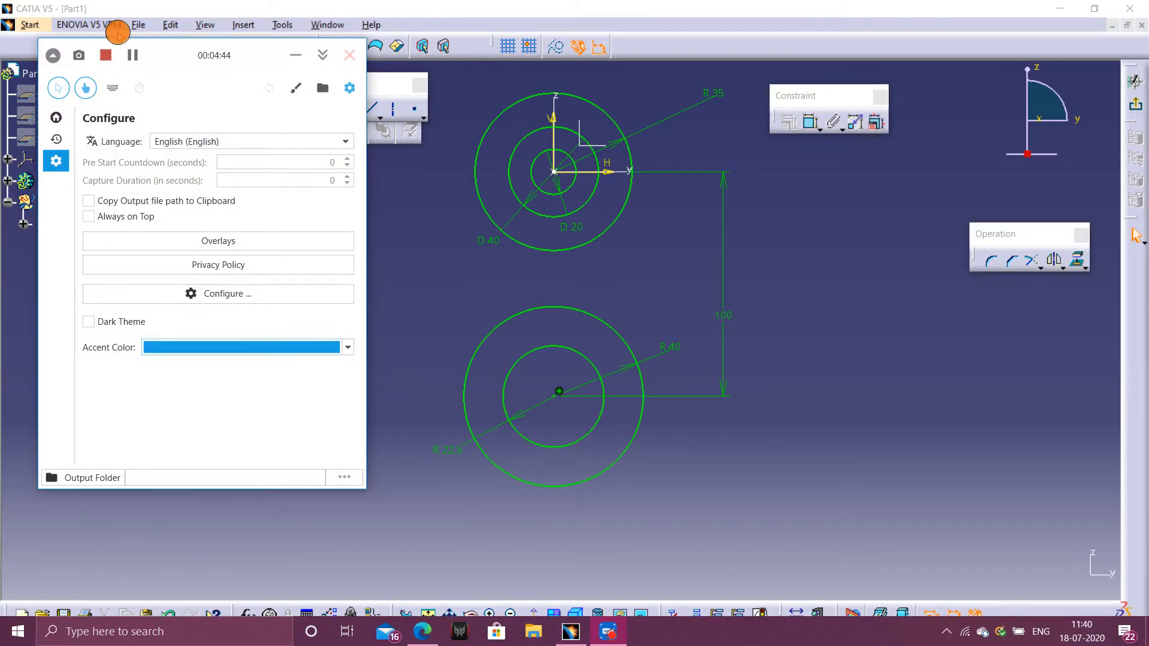
pyautogui.click(133, 55)
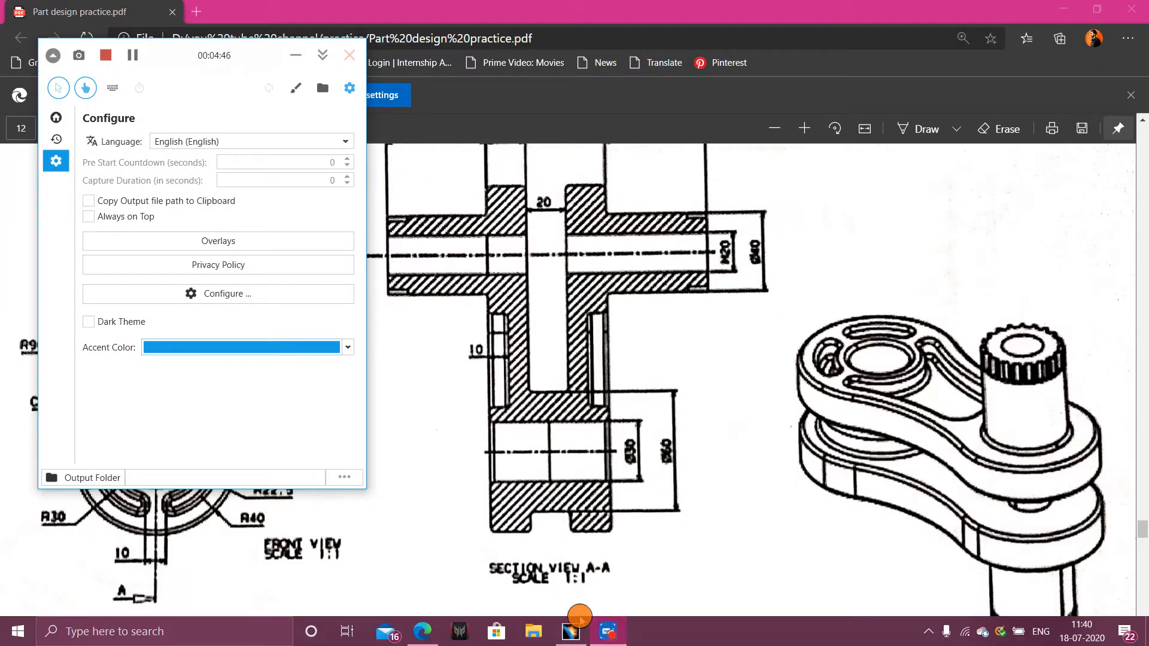
pyautogui.click(571, 629)
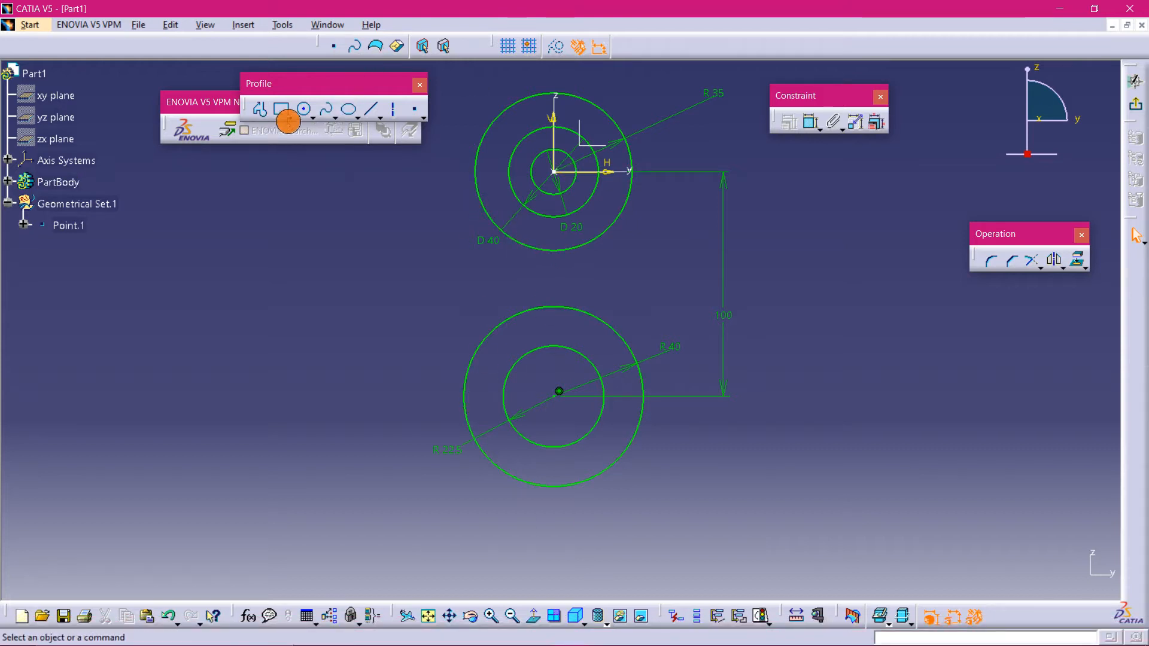
# - Draw a three-point arc with limits on the left side, linking the upper and lower outer circles
pyautogui.click(313, 117)
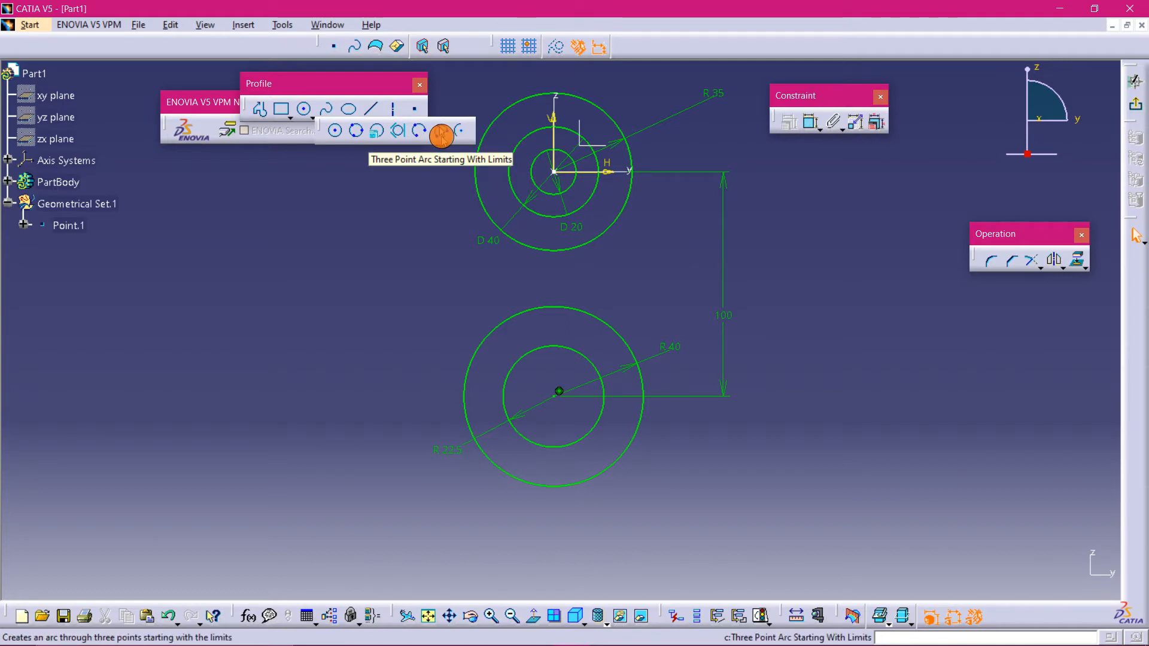
pyautogui.click(440, 136)
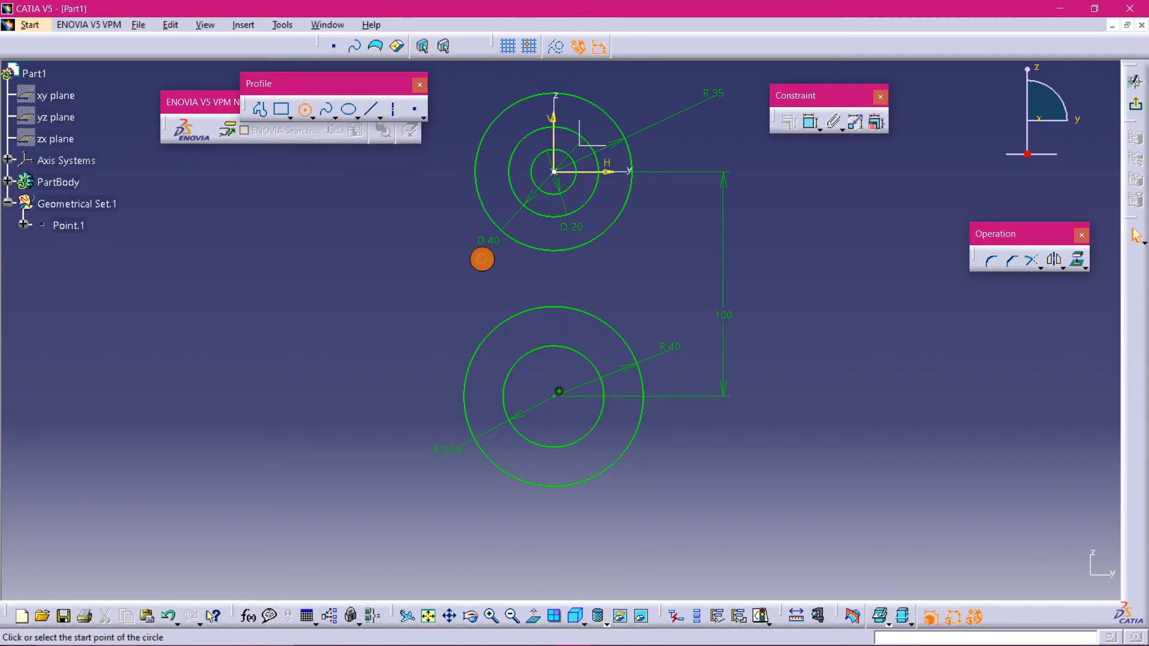
pyautogui.click(476, 352)
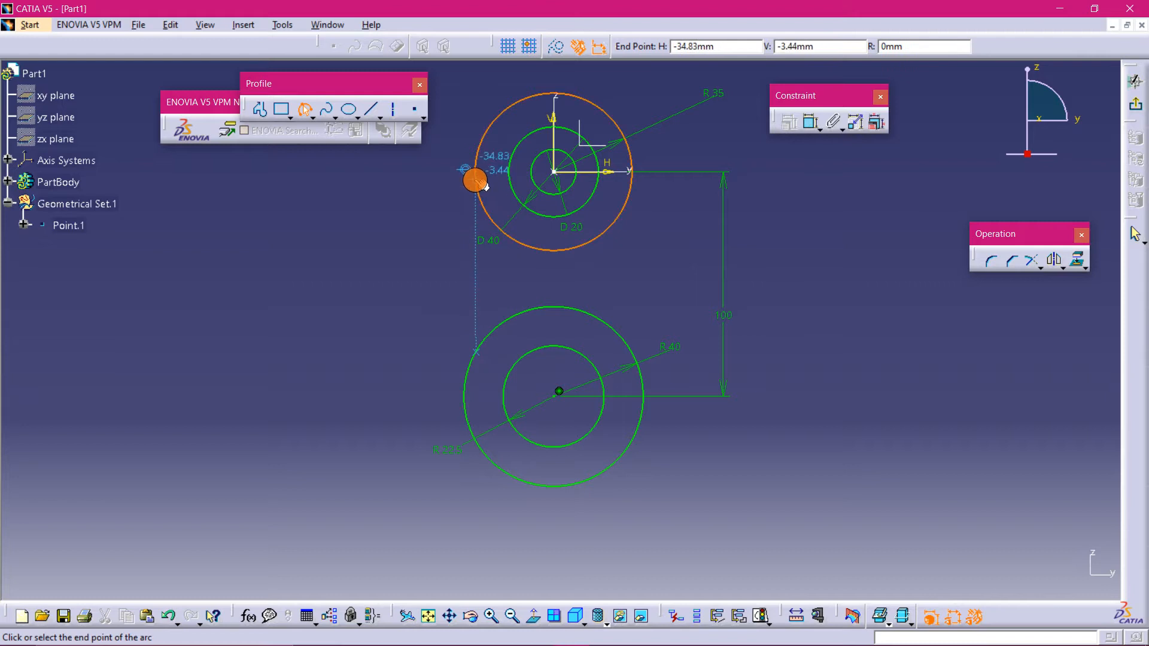
pyautogui.click(476, 179)
pyautogui.click(491, 270)
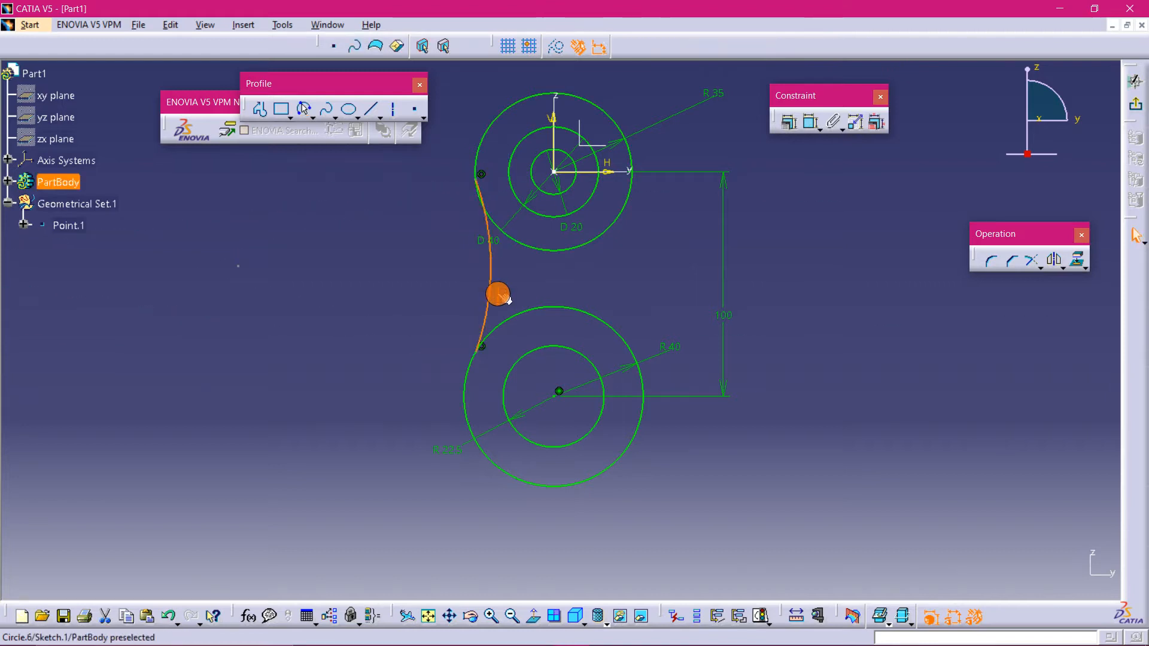
# - Draw a matching three-point arc on the right side between the upper and lower outer circles
pyautogui.click(623, 341)
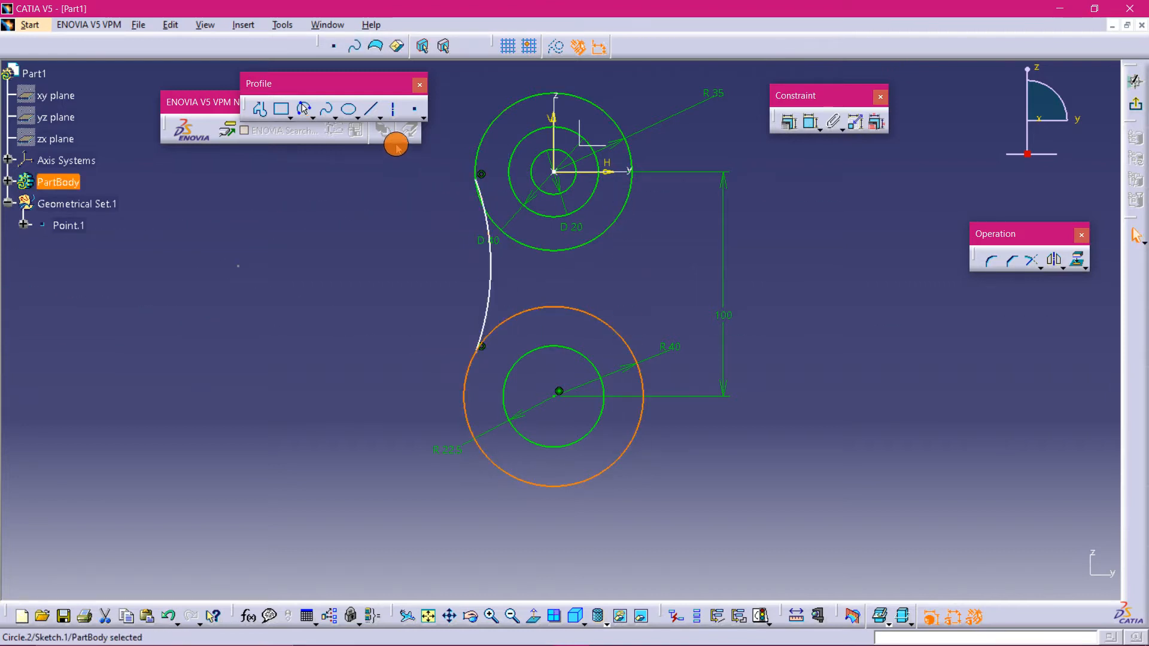
pyautogui.click(304, 109)
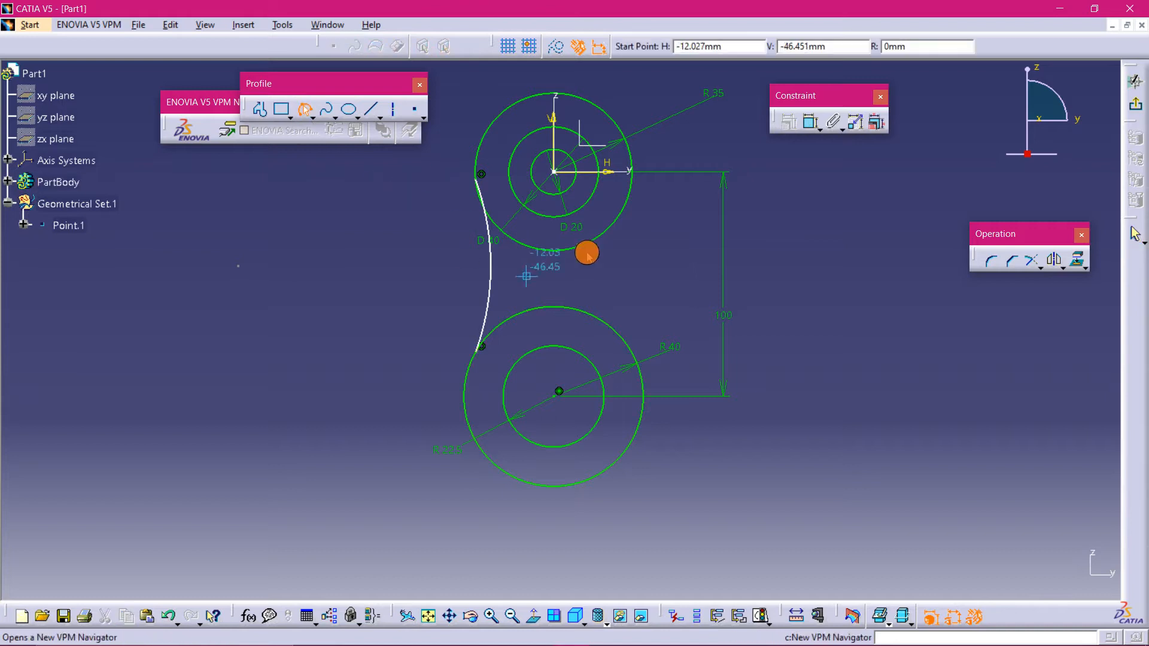
pyautogui.click(626, 200)
pyautogui.click(620, 334)
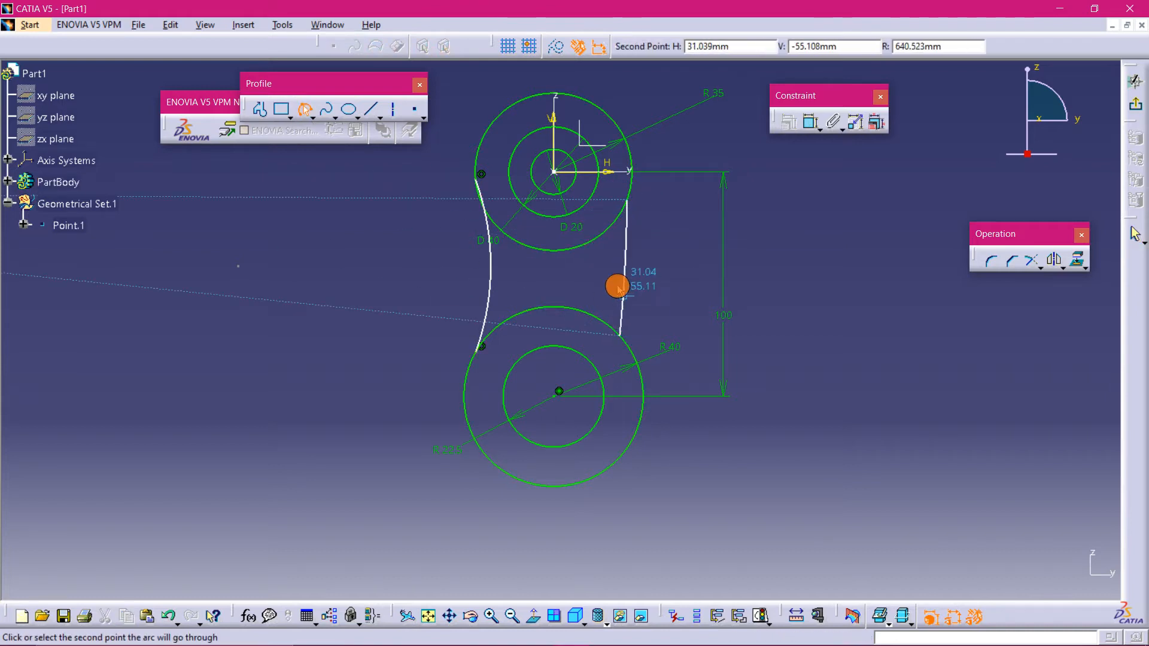
pyautogui.click(617, 286)
# - Constrain the left arc to be tangent to the upper outer circle
pyautogui.moveTo(632, 614)
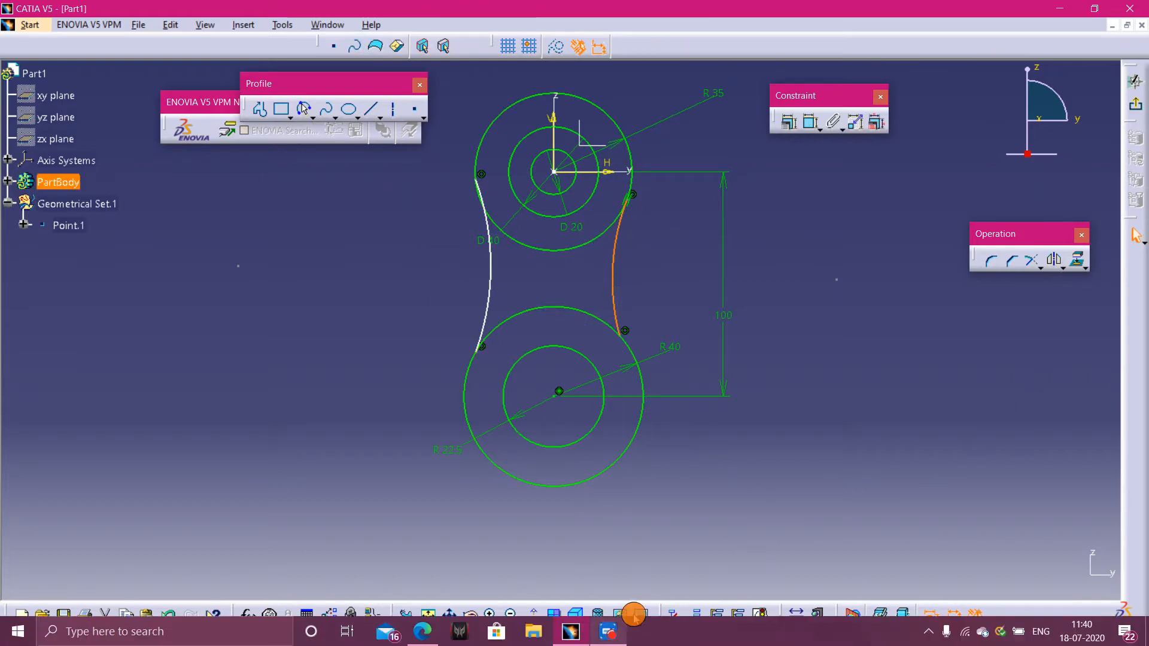
pyautogui.click(649, 274)
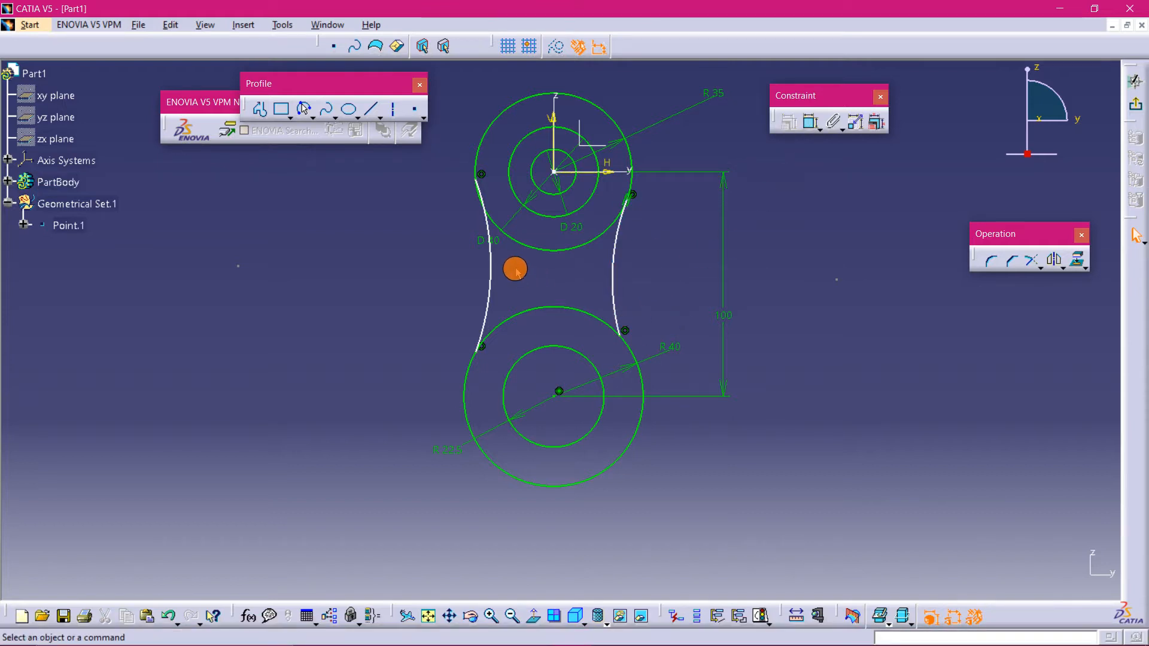
pyautogui.click(498, 263)
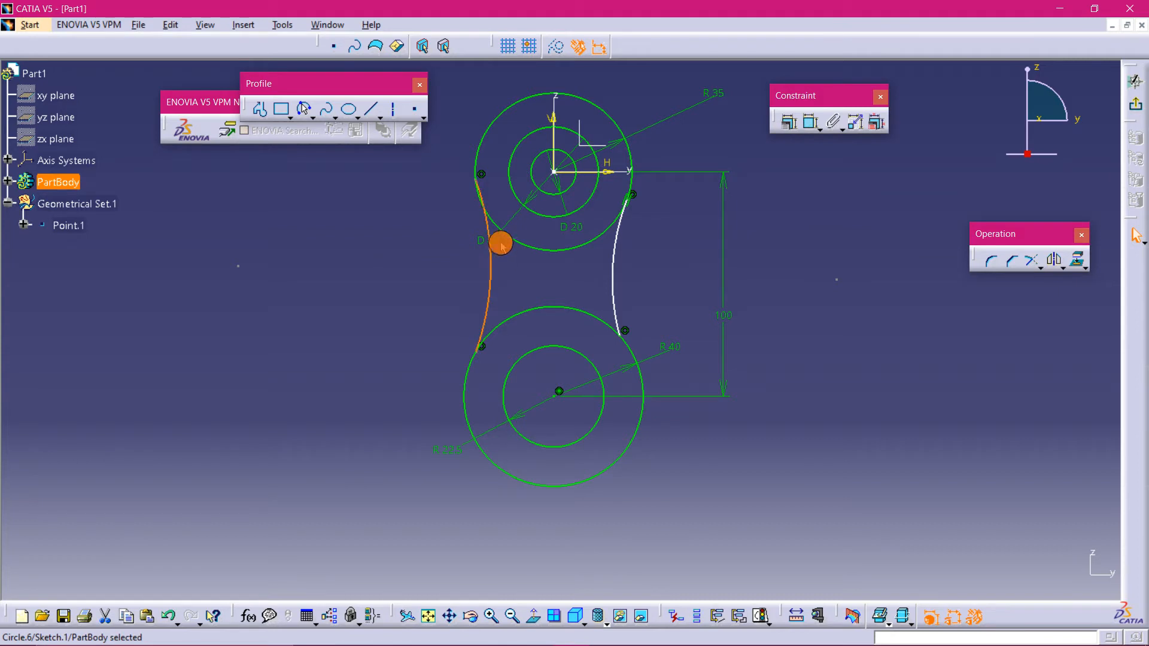
pyautogui.keyDown('ctrl'); pyautogui.click(516, 238); pyautogui.keyUp('ctrl')
pyautogui.click(791, 126)
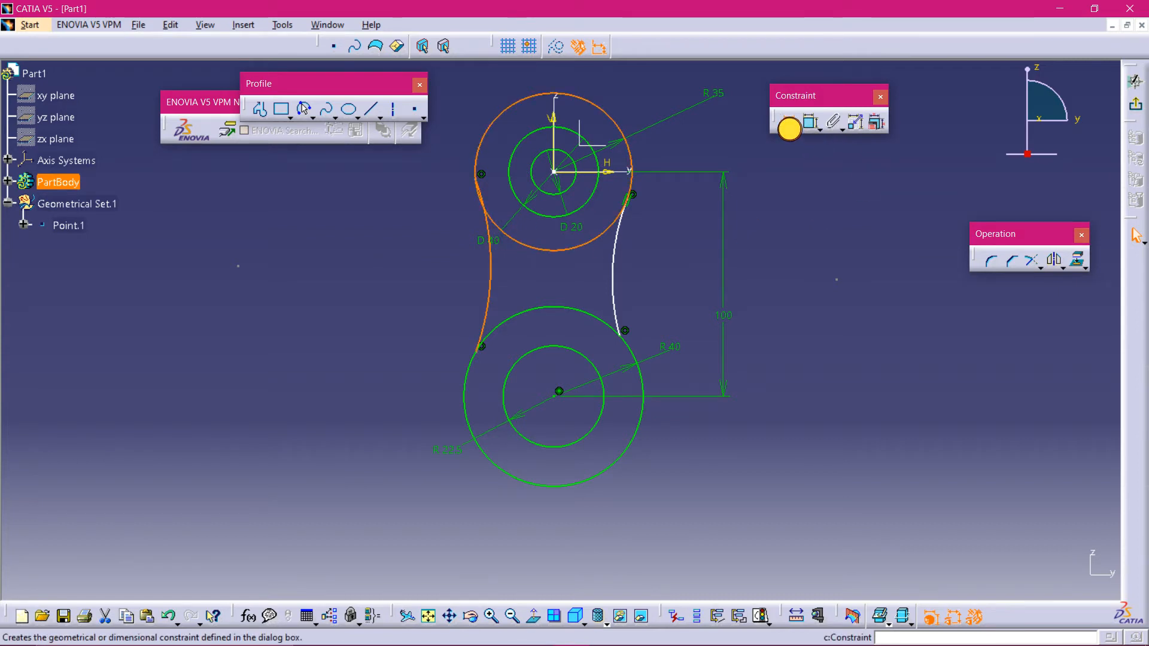
pyautogui.click(1067, 464)
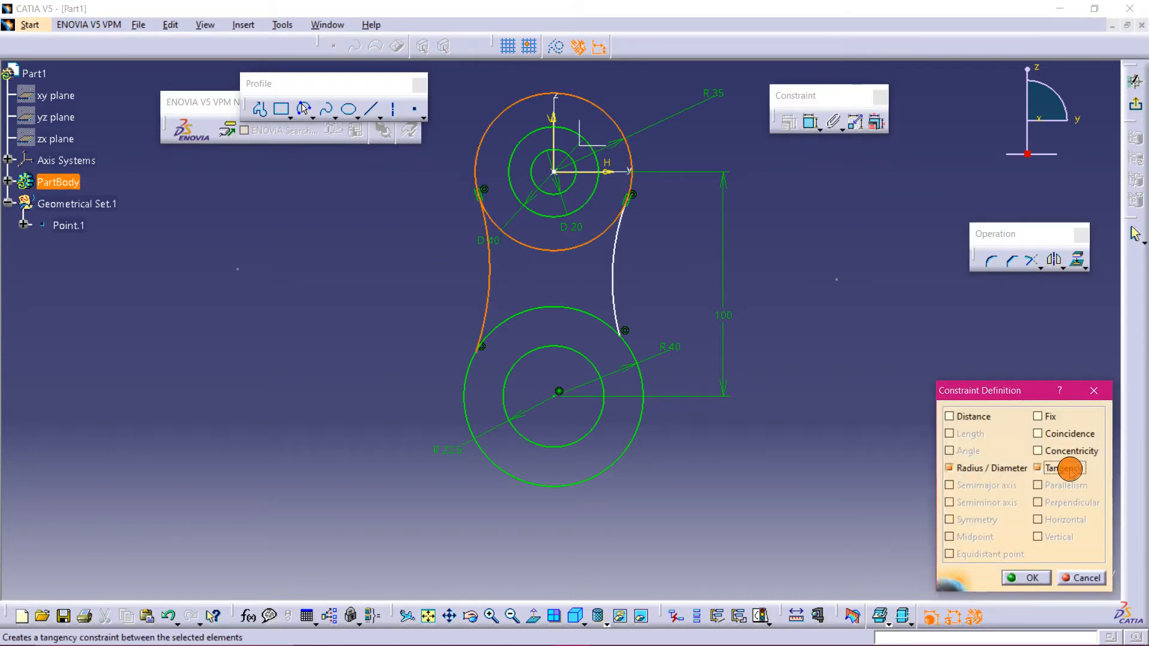
pyautogui.click(1017, 578)
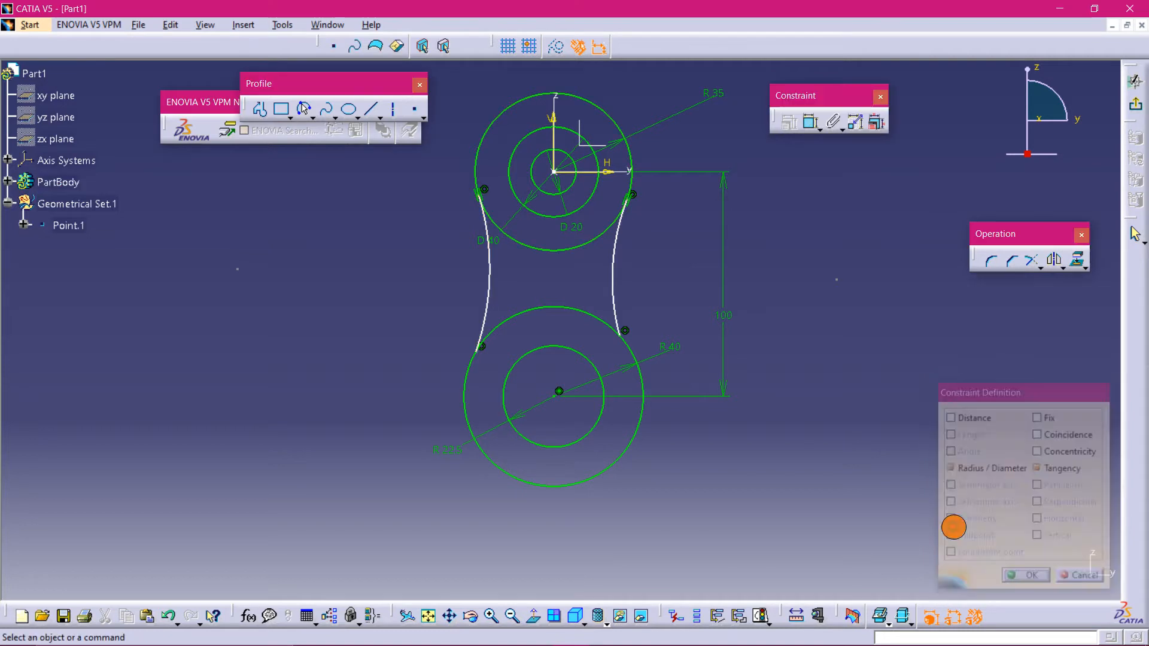
# - Constrain the left arc to be tangent to the lower outer circle
pyautogui.click(488, 277)
pyautogui.keyDown('ctrl'); pyautogui.click(511, 307); pyautogui.keyUp('ctrl')
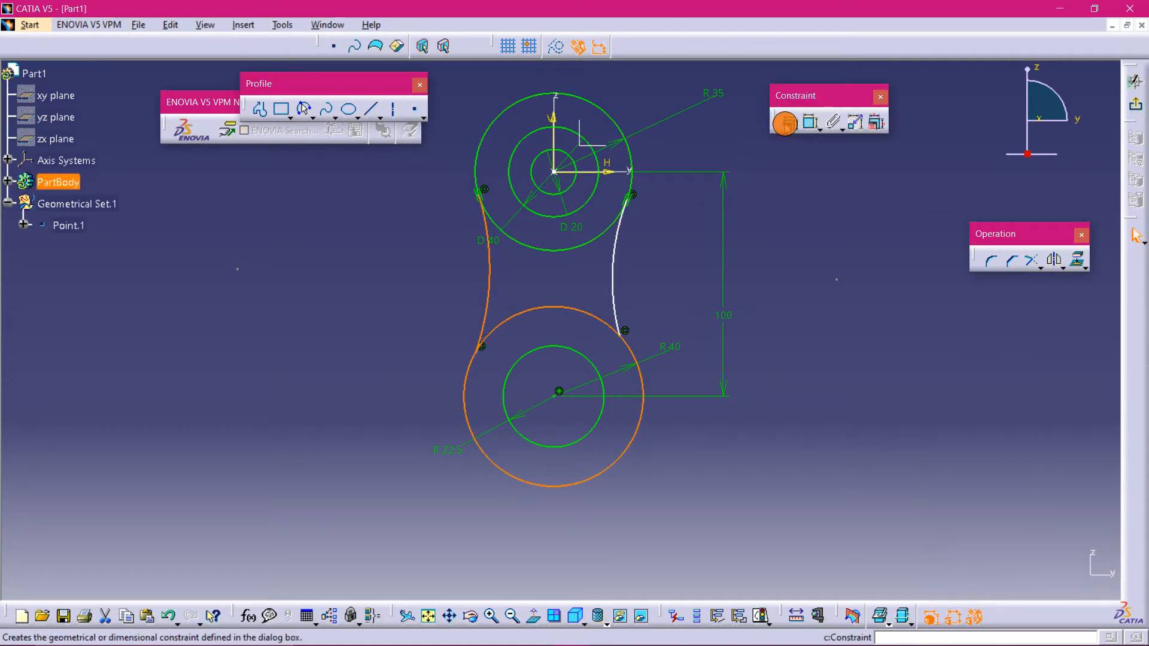
pyautogui.click(789, 124)
pyautogui.click(1076, 467)
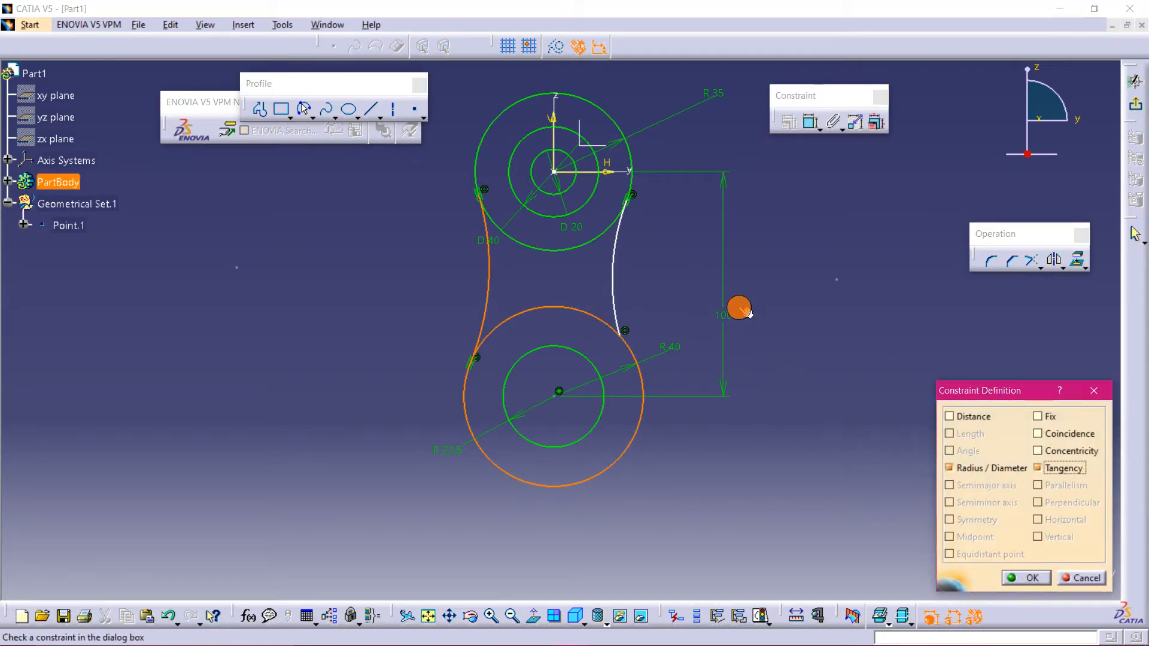
pyautogui.click(1045, 578)
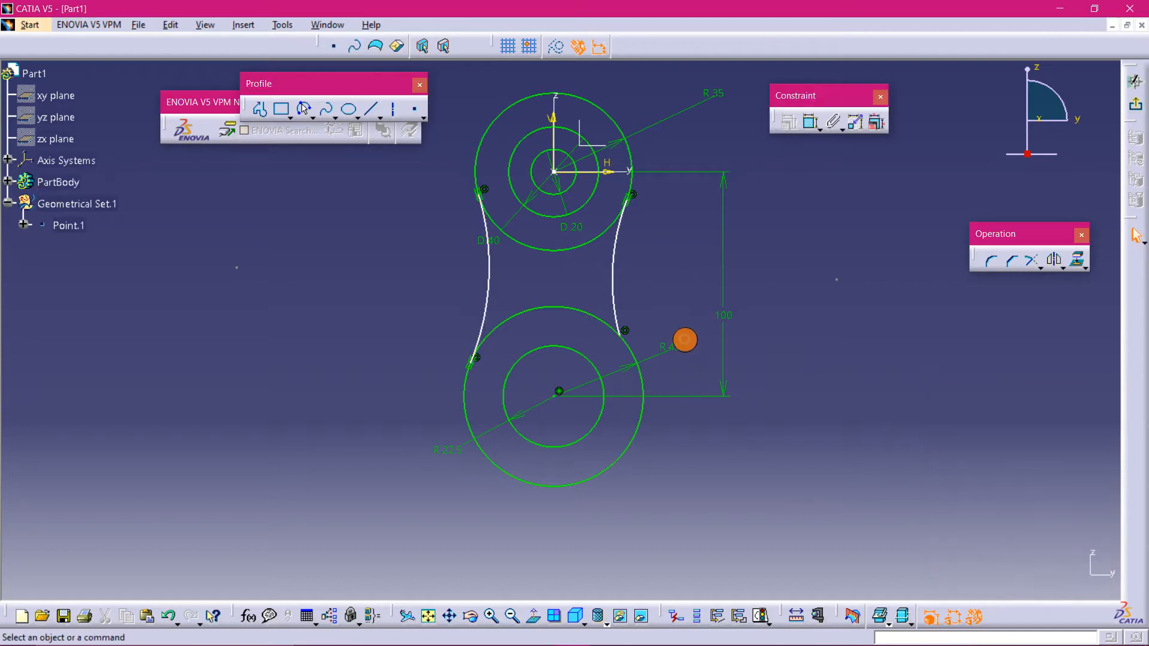
# - Constrain the right arc to be tangent to the lower outer circle
pyautogui.click(615, 264)
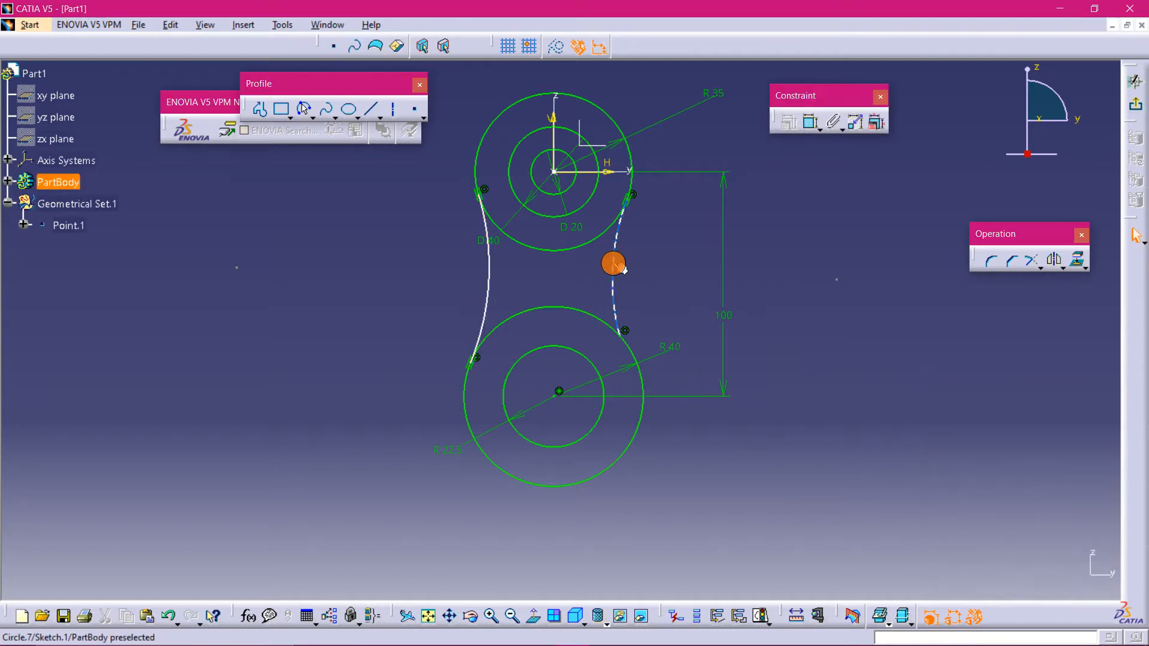
pyautogui.keyDown('ctrl'); pyautogui.click(643, 386); pyautogui.keyUp('ctrl')
pyautogui.click(788, 122)
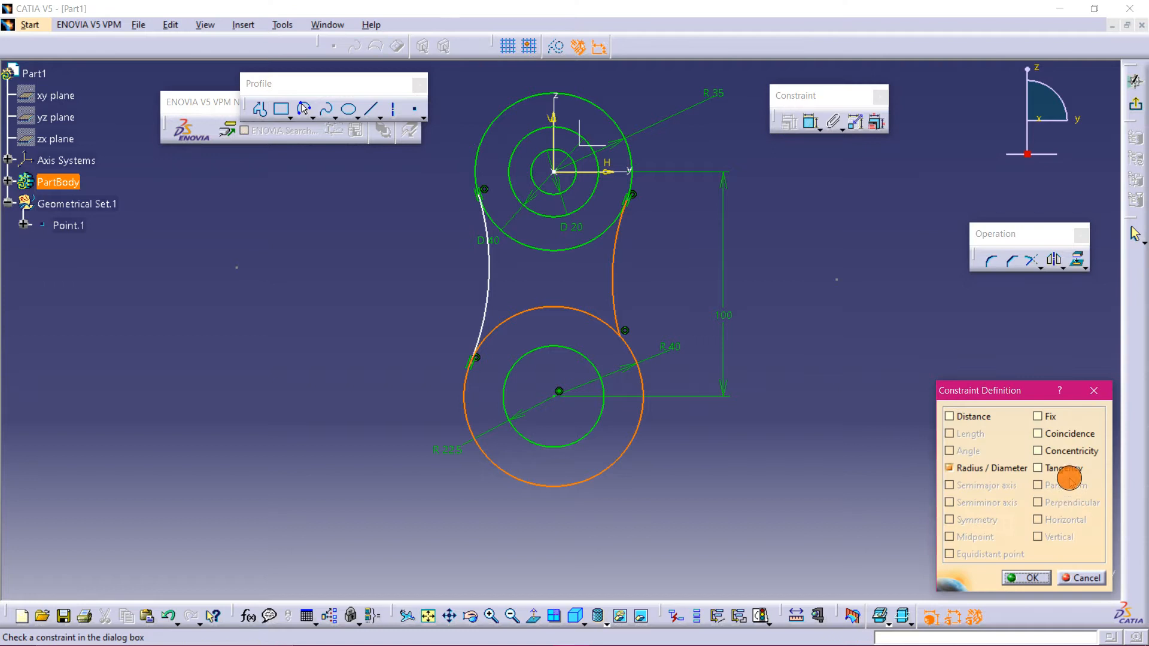
pyautogui.click(1046, 468)
pyautogui.click(1026, 577)
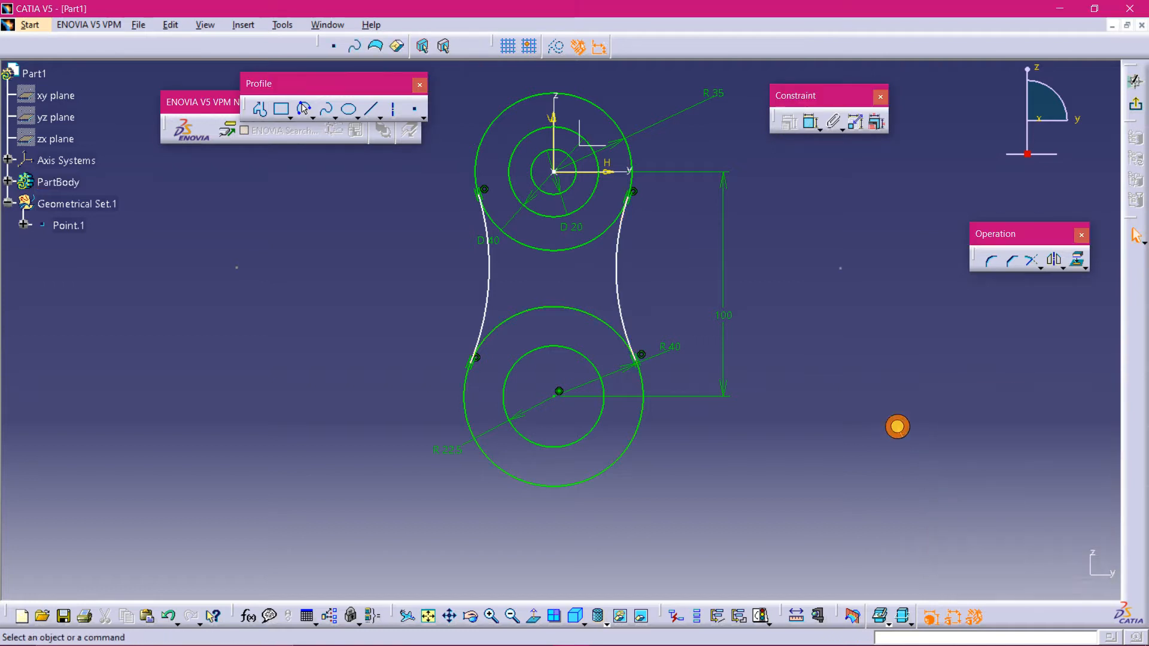
# - Check the practice drawing, then dimension the left arc's radius
pyautogui.moveTo(711, 645)
pyautogui.click(421, 632)
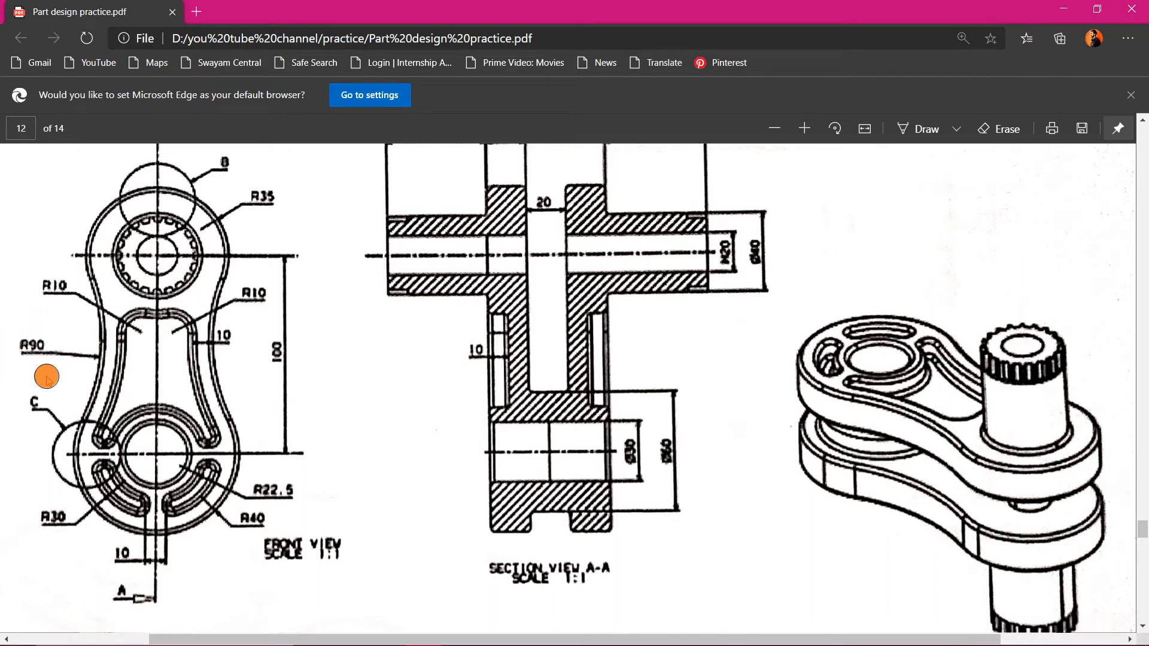
pyautogui.click(1057, 13)
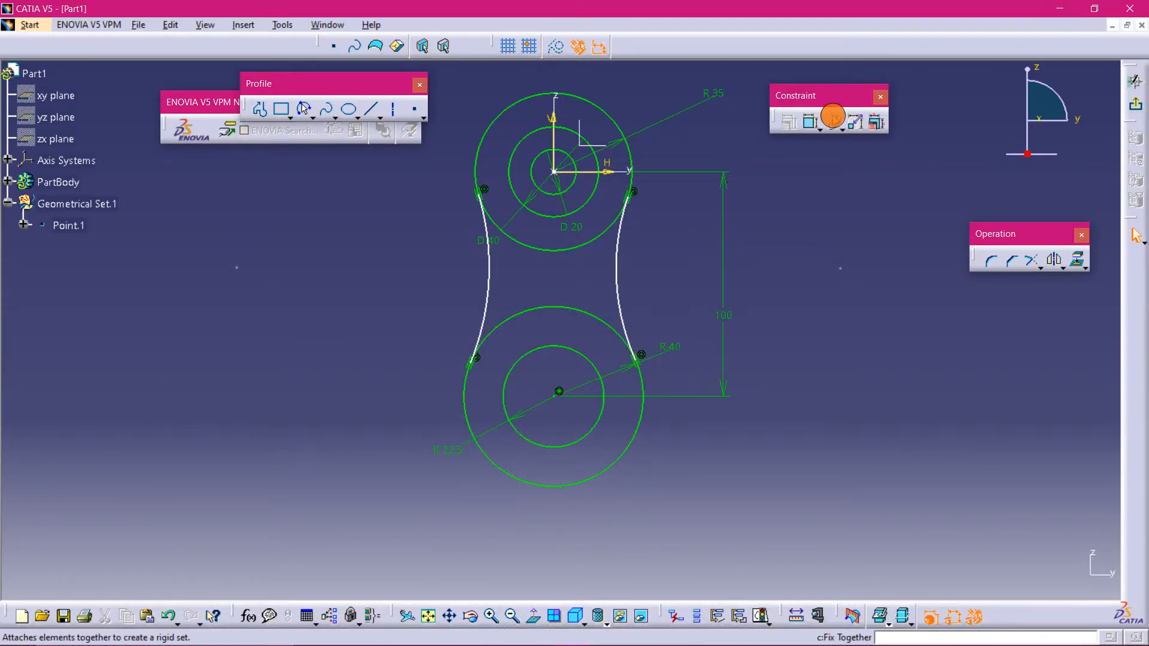
pyautogui.click(832, 117)
pyautogui.click(487, 286)
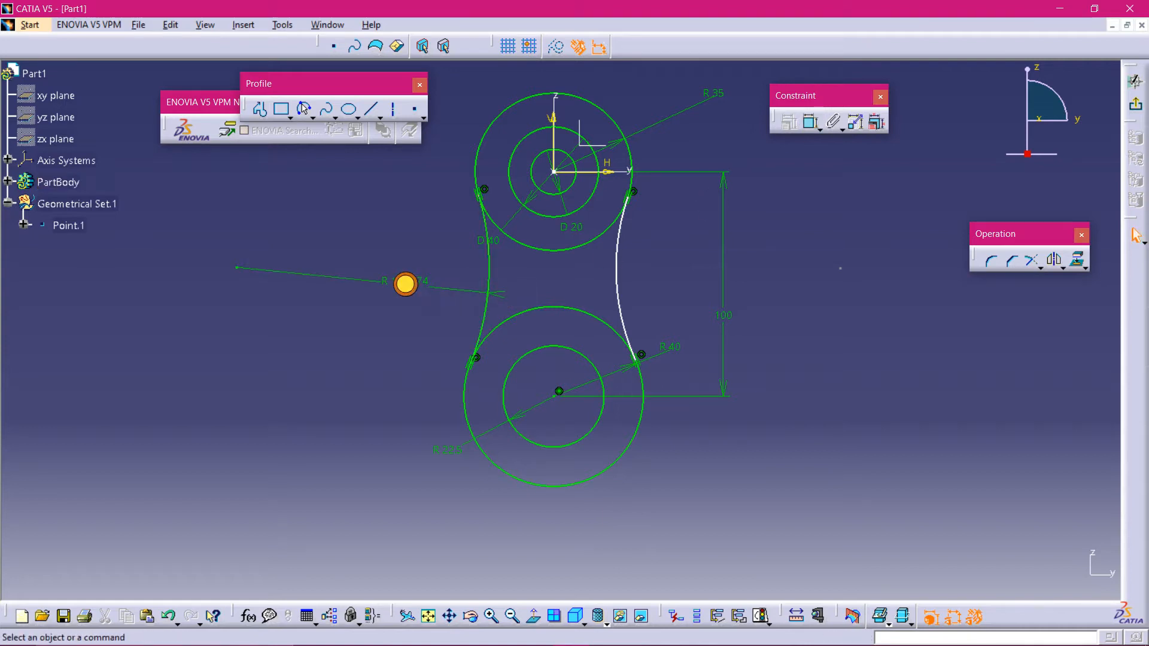
pyautogui.click(406, 285)
pyautogui.click(402, 284)
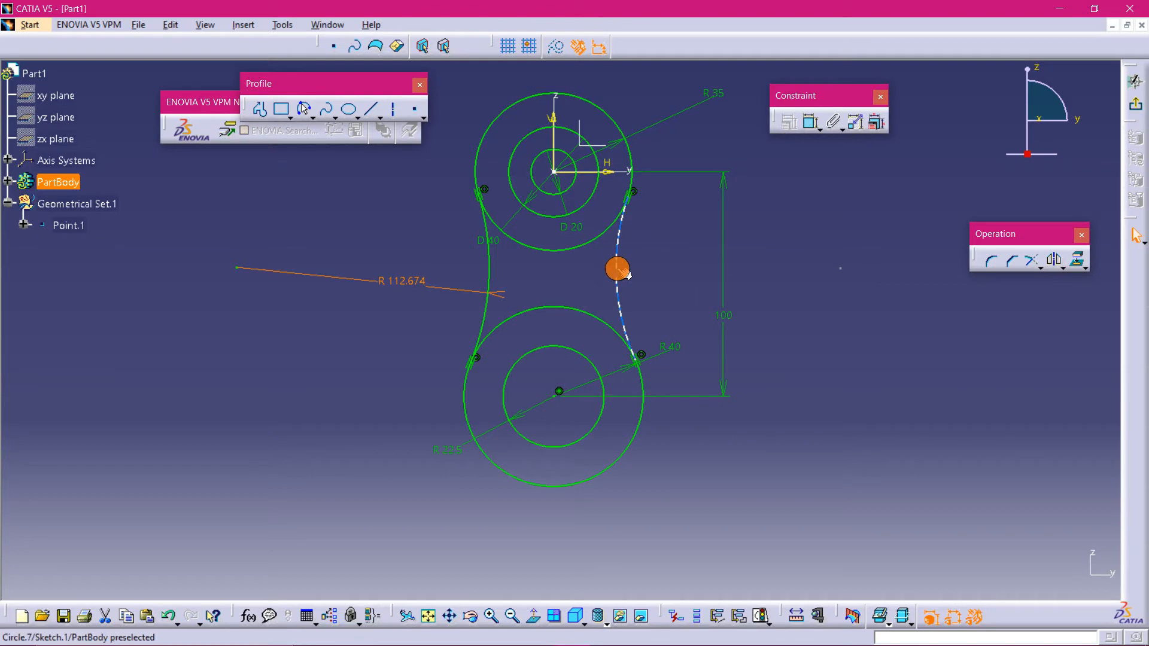
# - Dimension the right arc's radius and set it to 90 mm
pyautogui.click(811, 120)
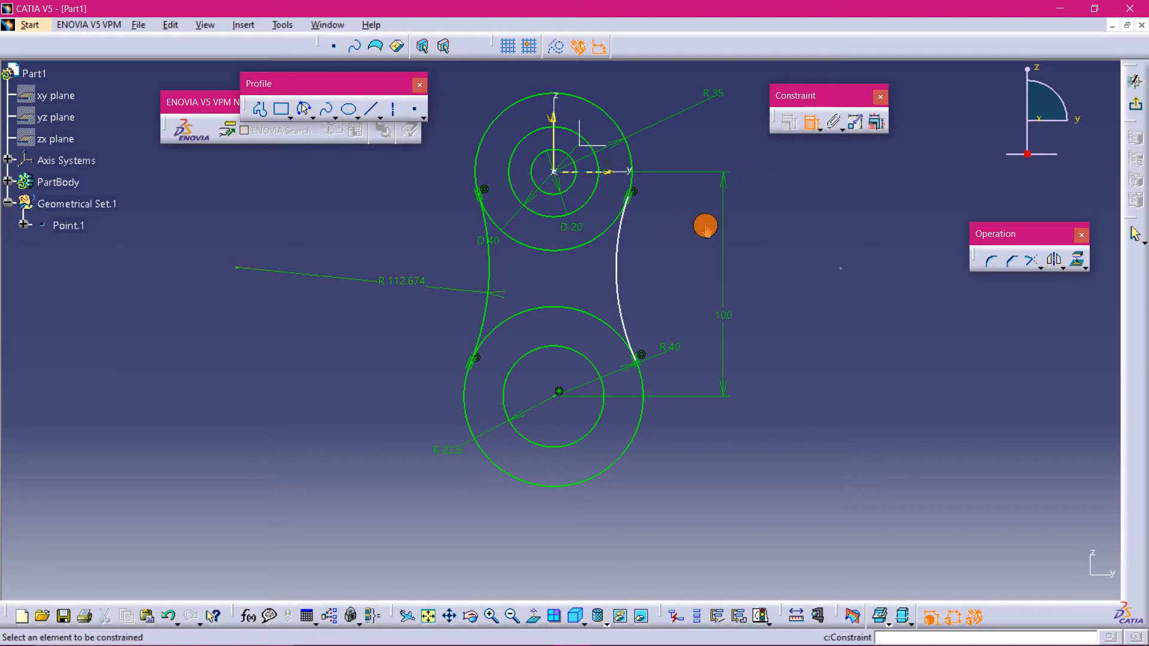
pyautogui.click(614, 278)
pyautogui.click(660, 257)
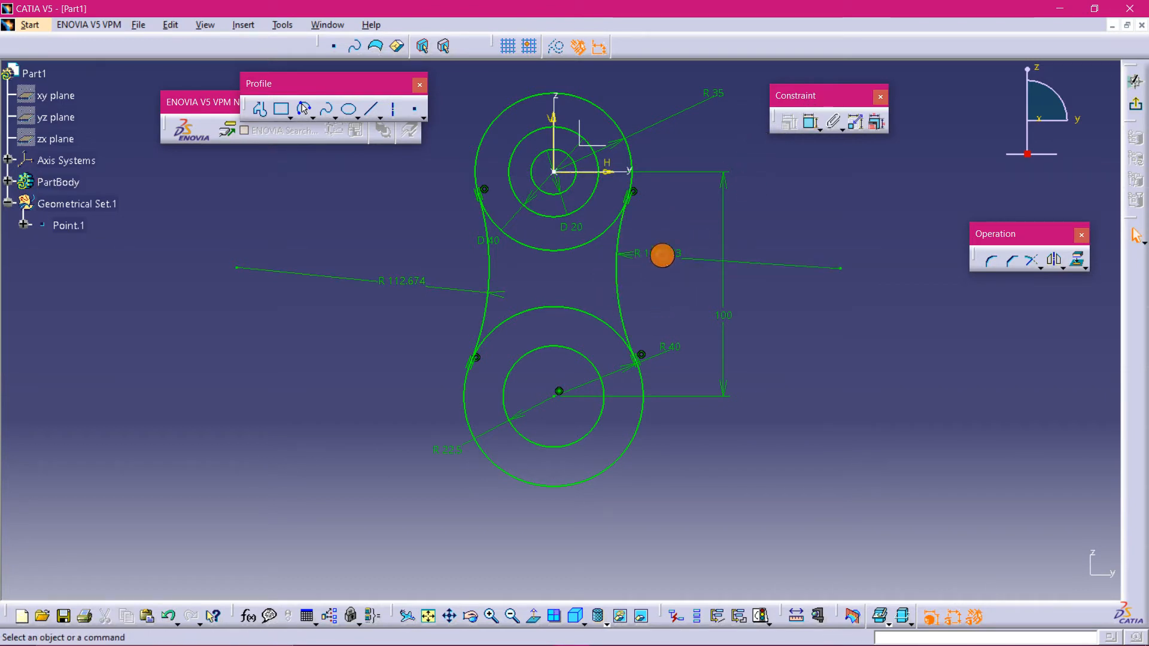
pyautogui.doubleClick(663, 255)
pyautogui.write('90mm')
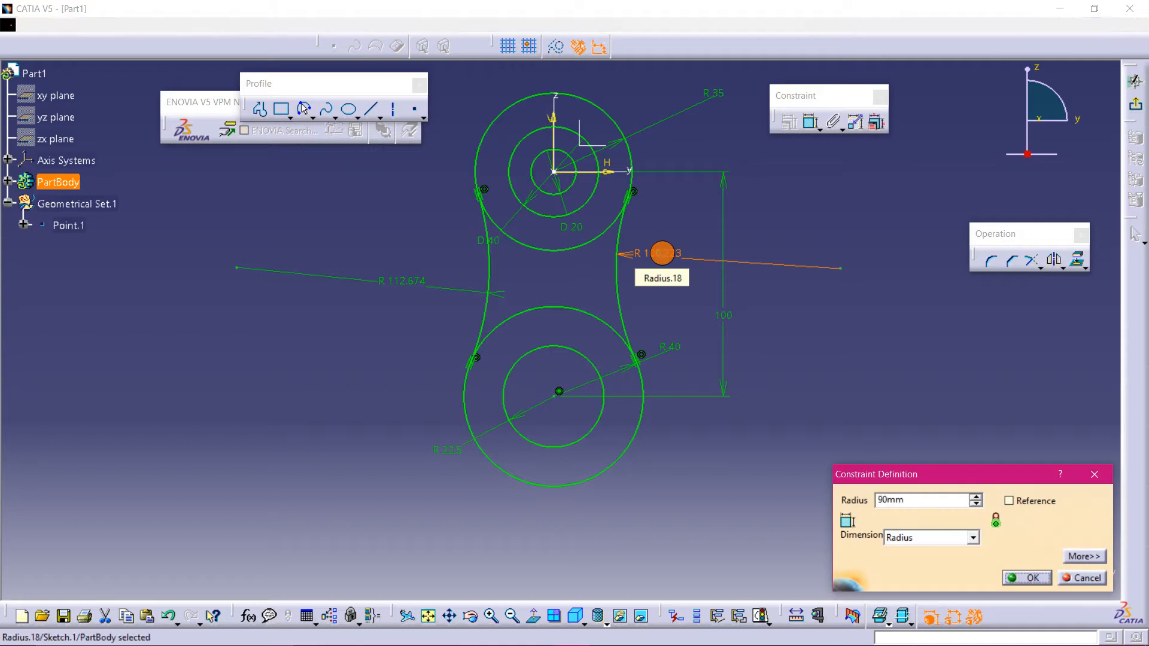
pyautogui.press('Return')
# - Set the left arc's radius to 90 mm
pyautogui.doubleClick(410, 281)
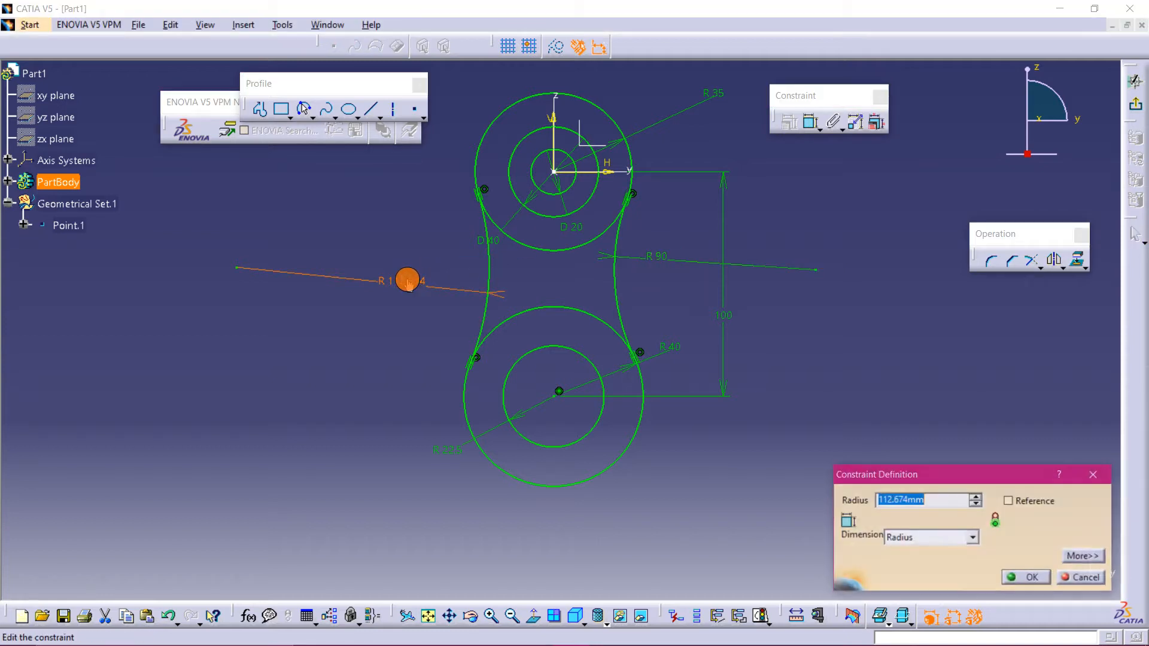
pyautogui.write('90')
pyautogui.press('Return')
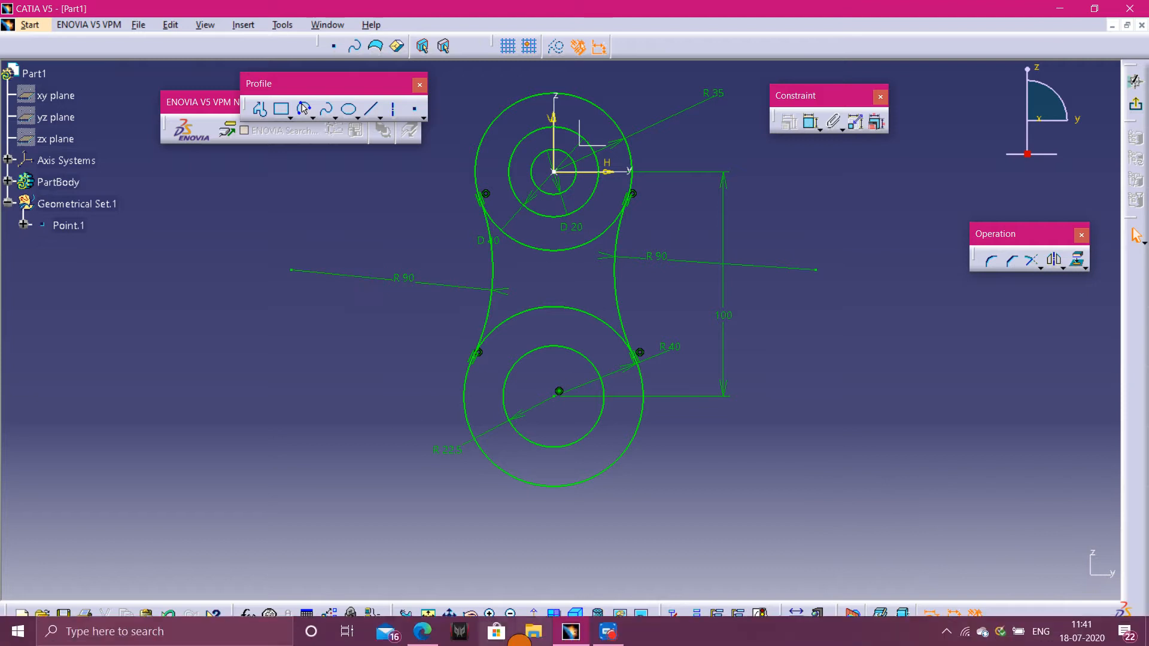
# - Quick Trim the inner segments of the upper and lower outer circles lying between the two arcs
pyautogui.click(422, 631)
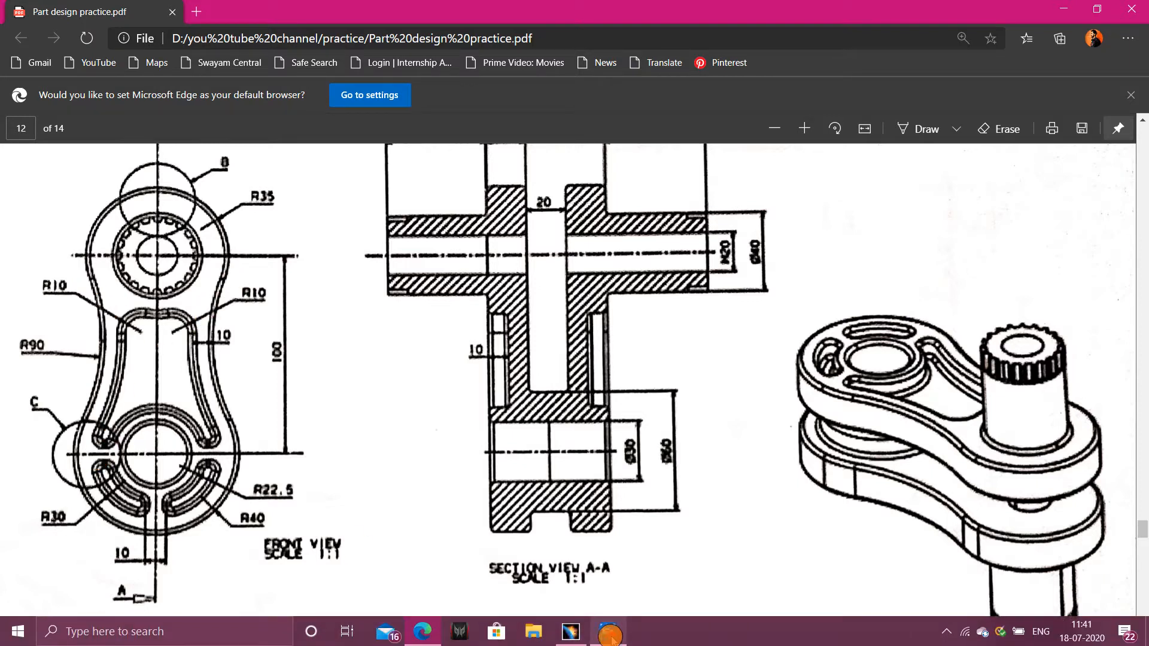
pyautogui.click(570, 639)
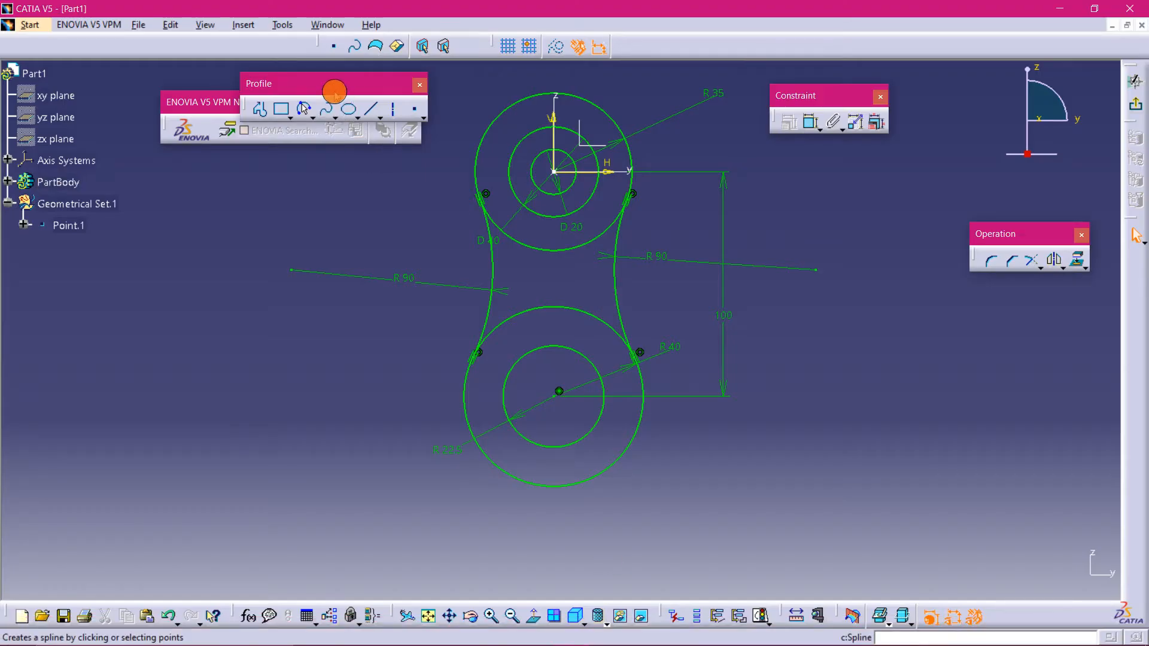
pyautogui.moveTo(329, 86); pyautogui.dragTo(346, 88)
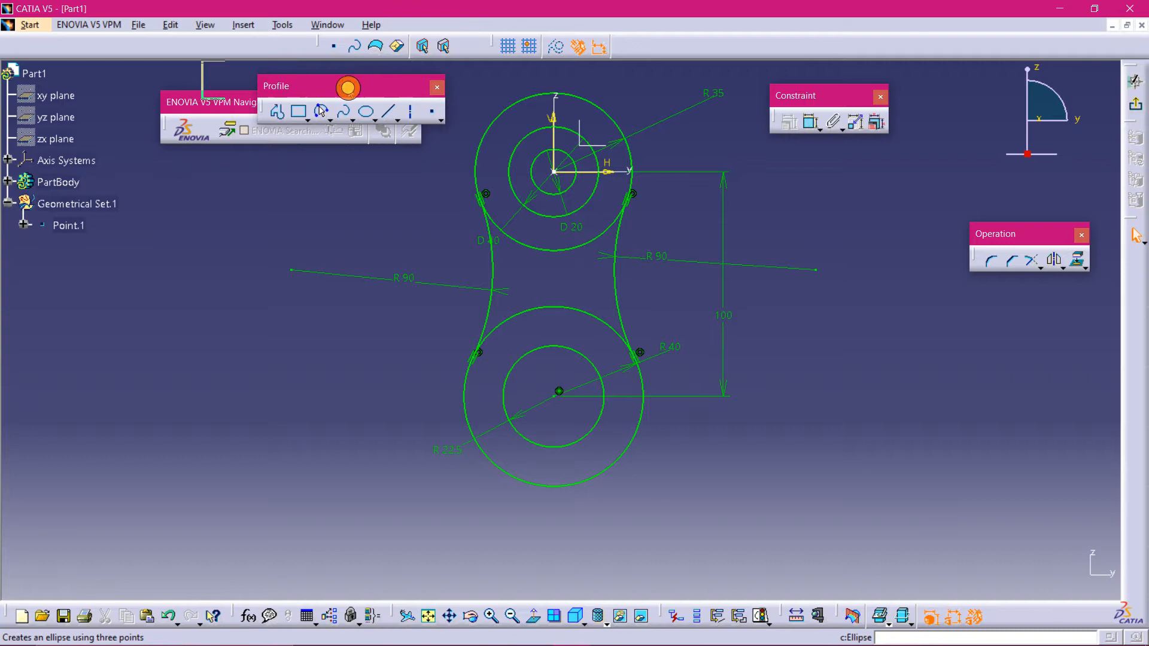
pyautogui.click(1032, 263)
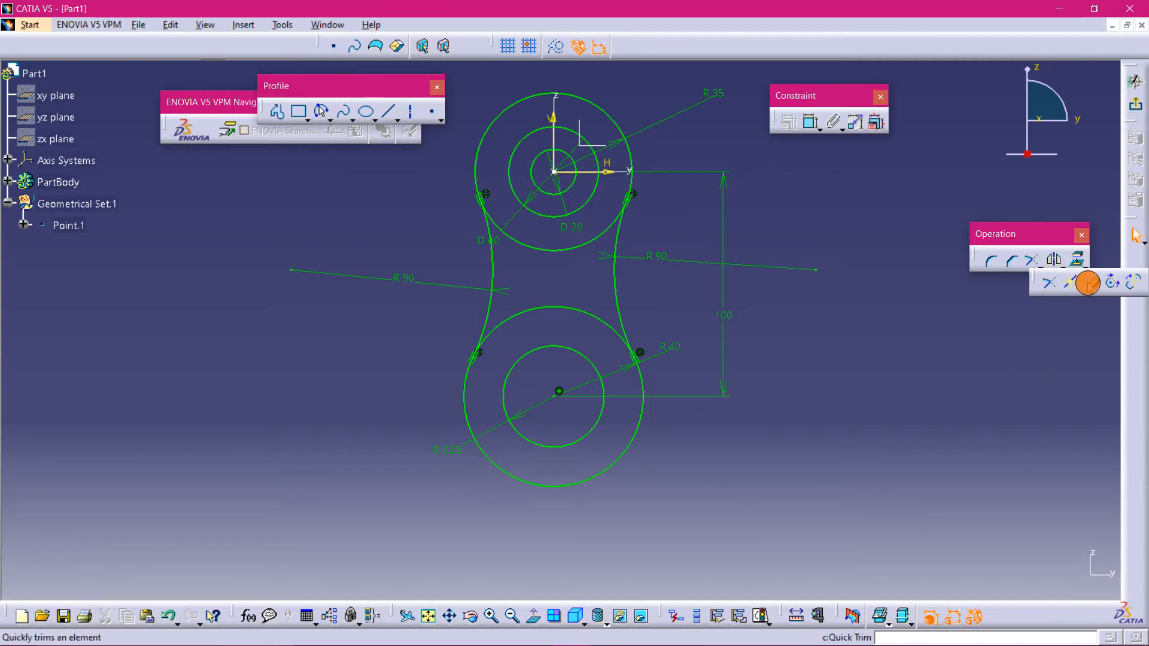
pyautogui.click(1090, 283)
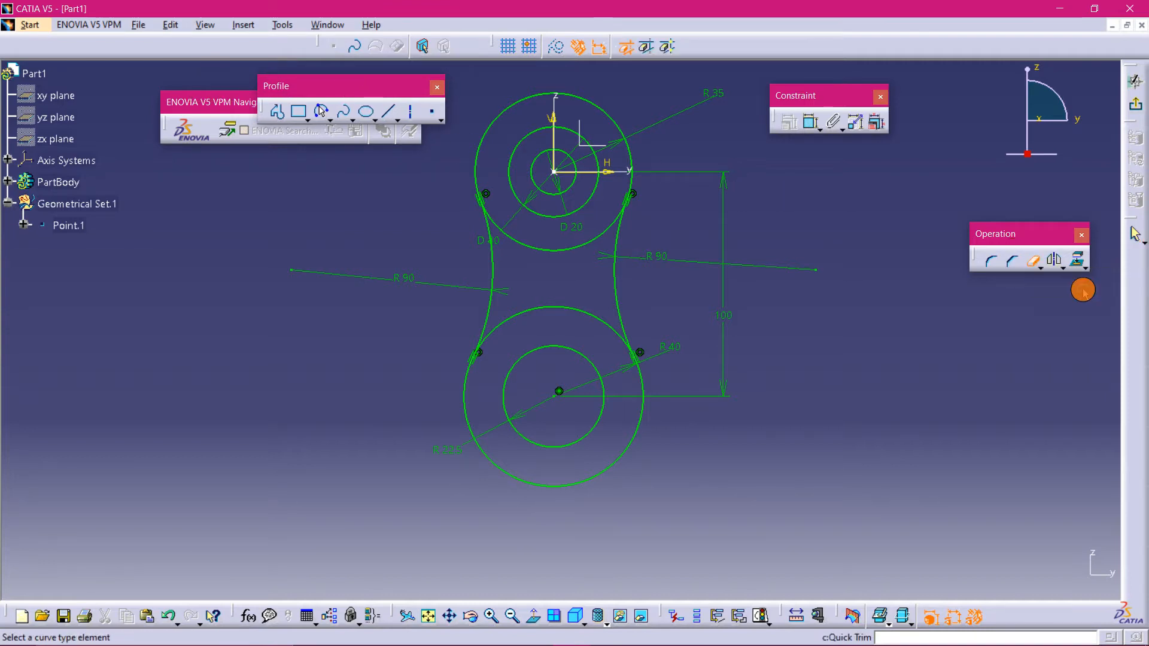
pyautogui.click(584, 250)
pyautogui.click(1031, 260)
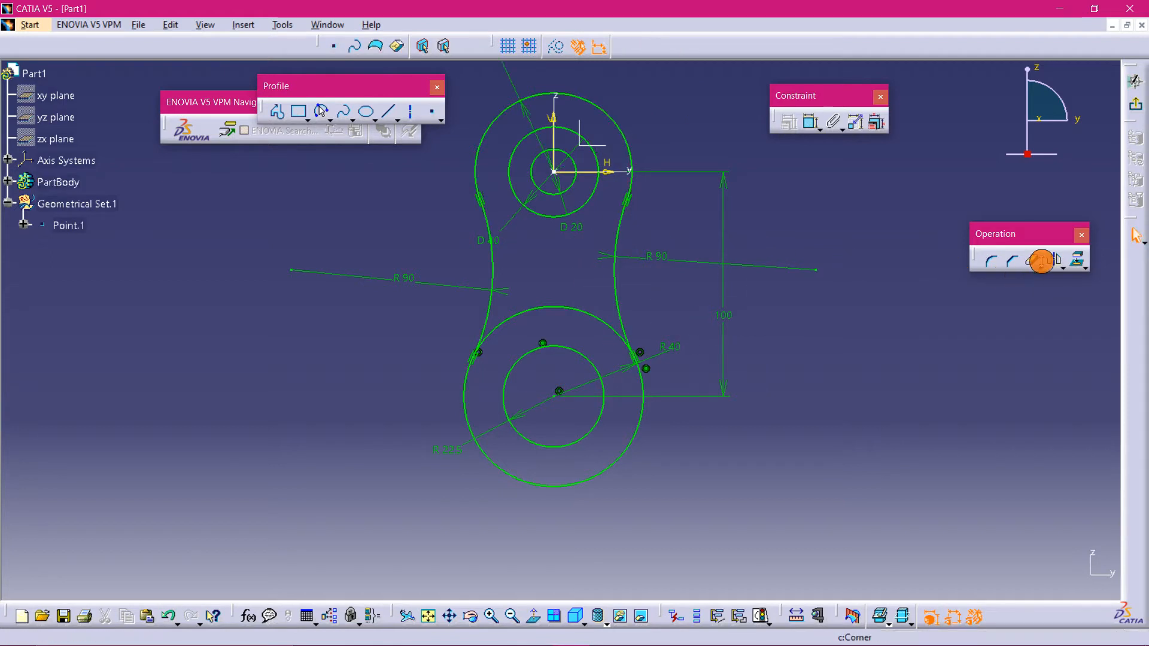
pyautogui.click(585, 311)
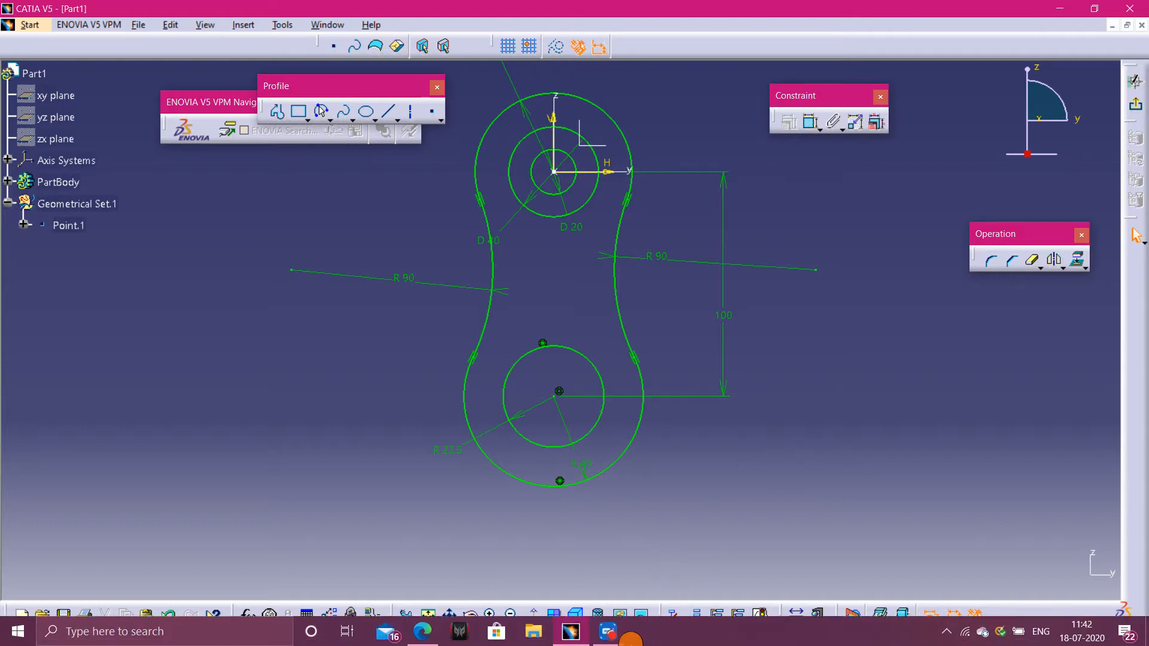
pyautogui.click(424, 632)
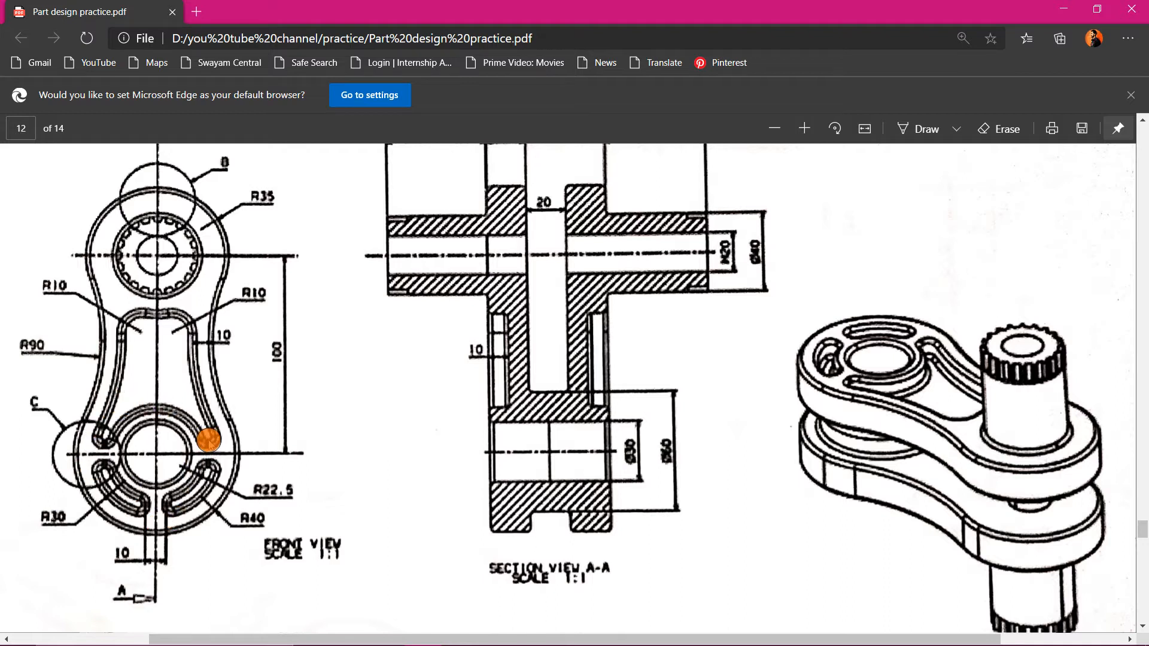
pyautogui.moveTo(332, 644)
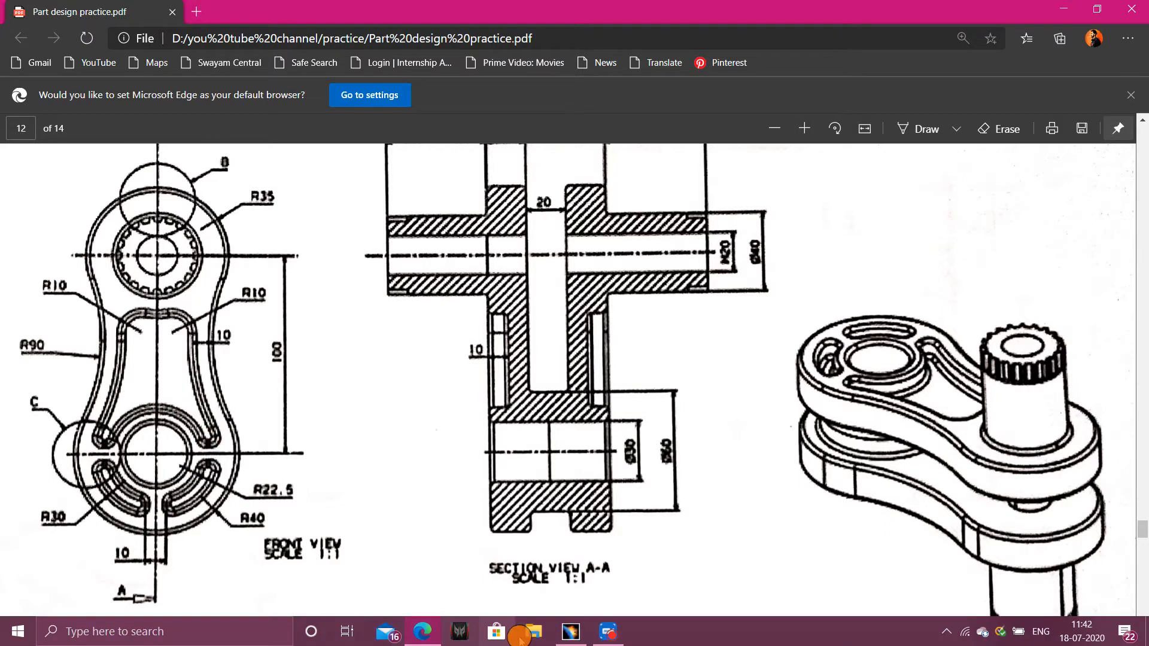
pyautogui.click(567, 633)
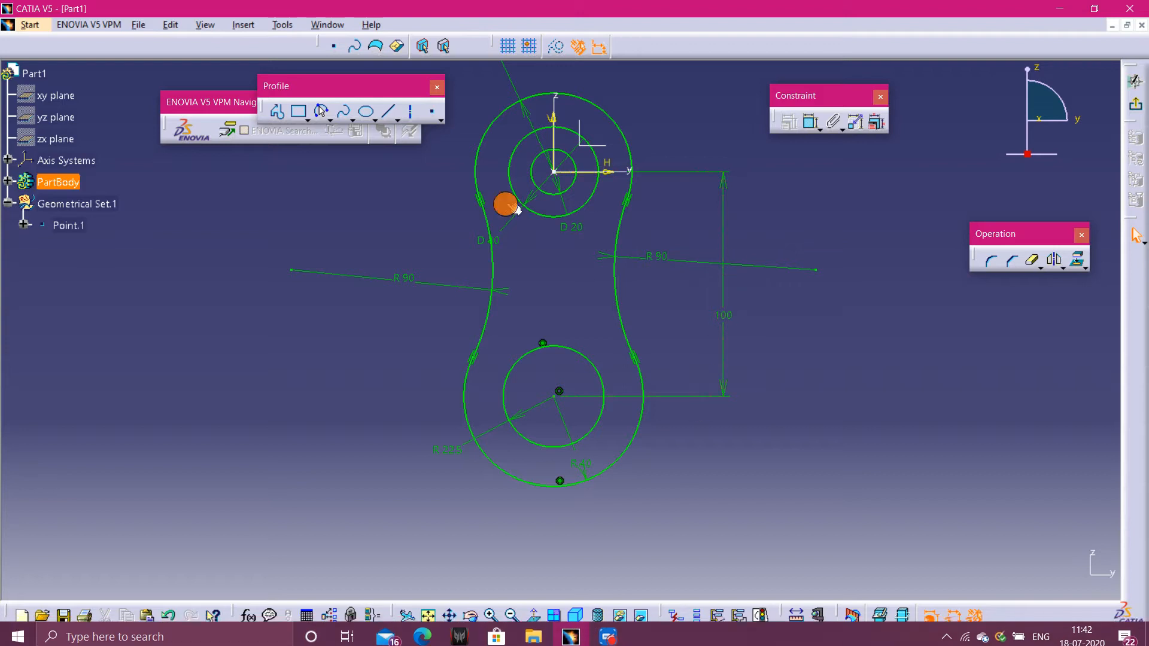
pyautogui.click(319, 109)
pyautogui.click(321, 118)
pyautogui.click(357, 136)
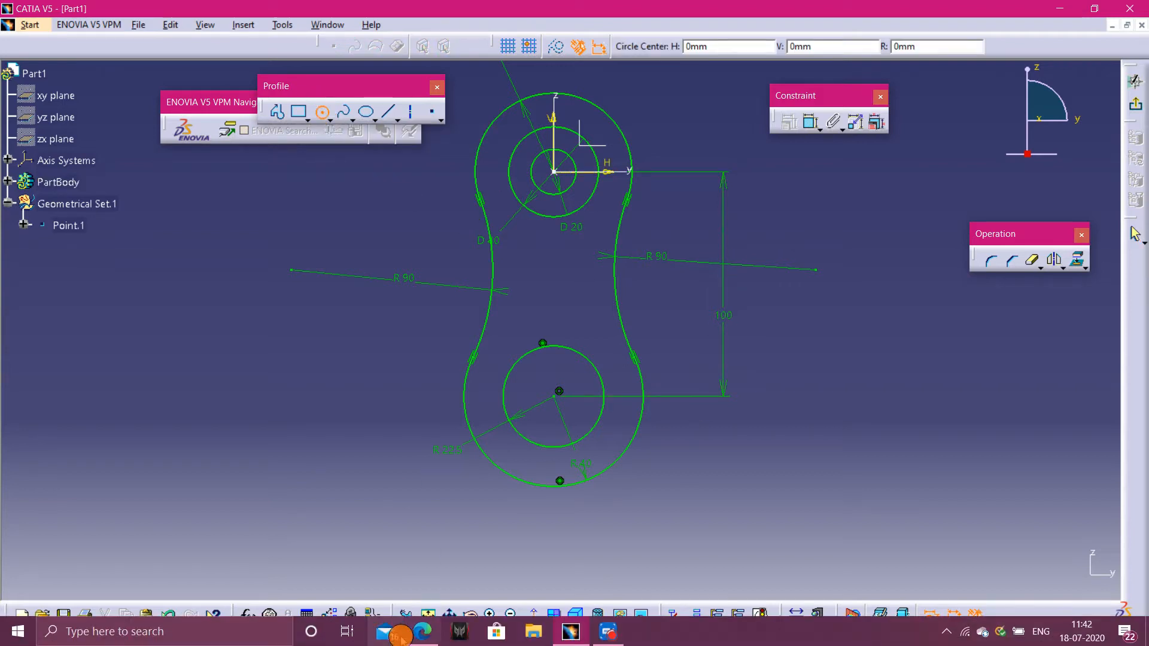
pyautogui.click(415, 633)
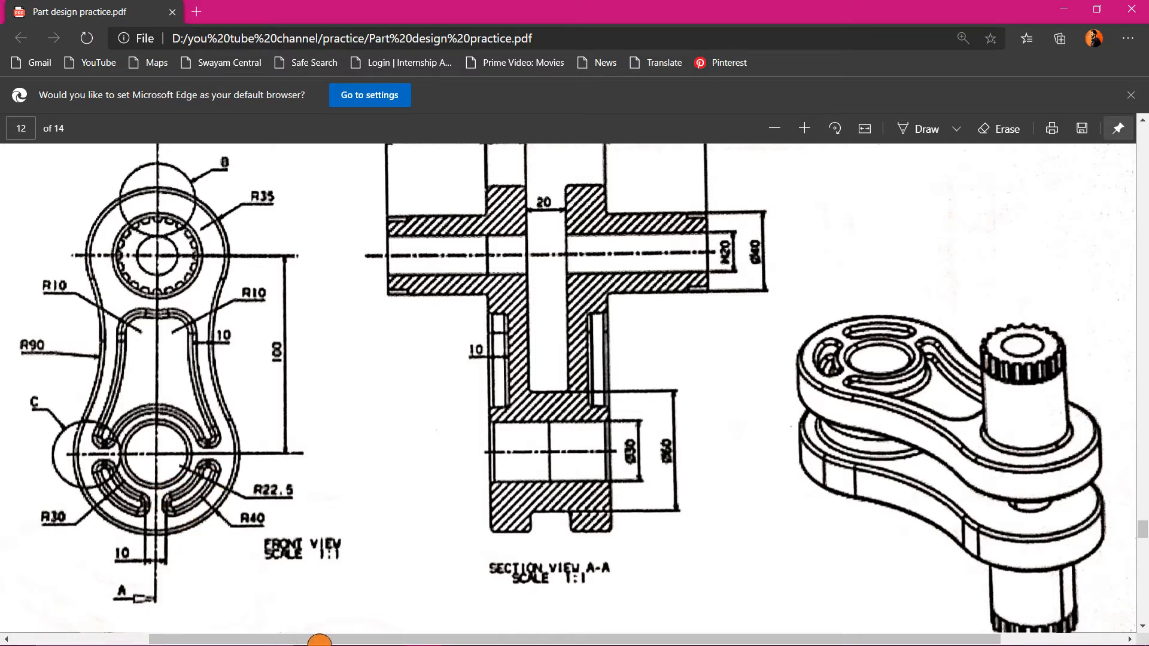
pyautogui.click(570, 631)
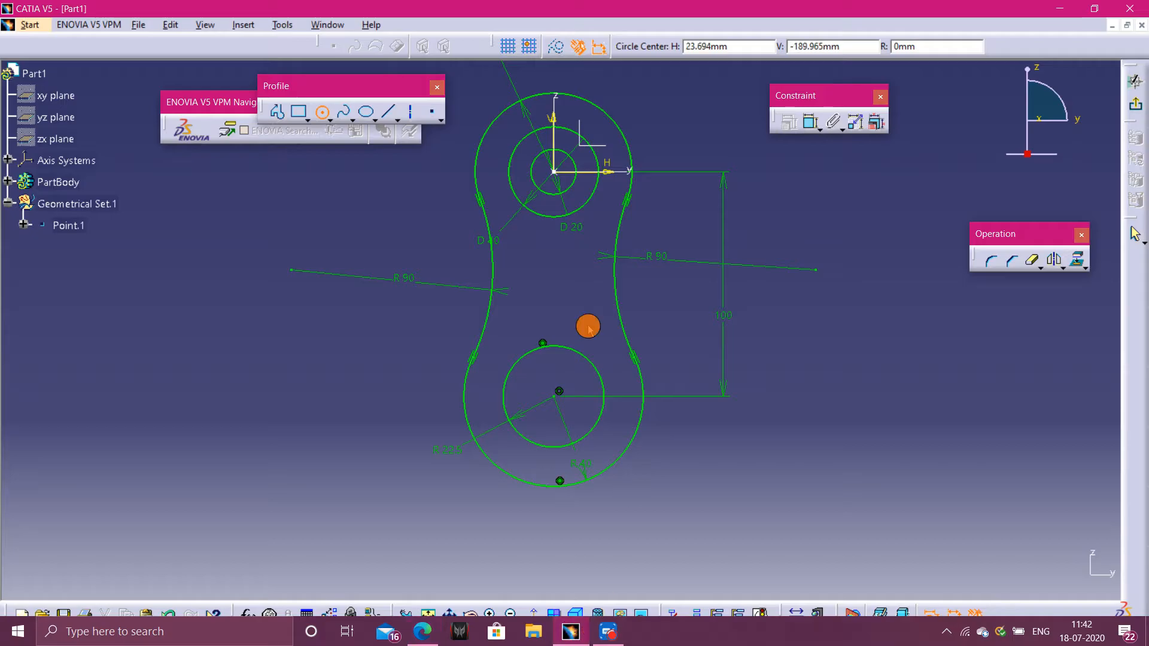
pyautogui.click(306, 118)
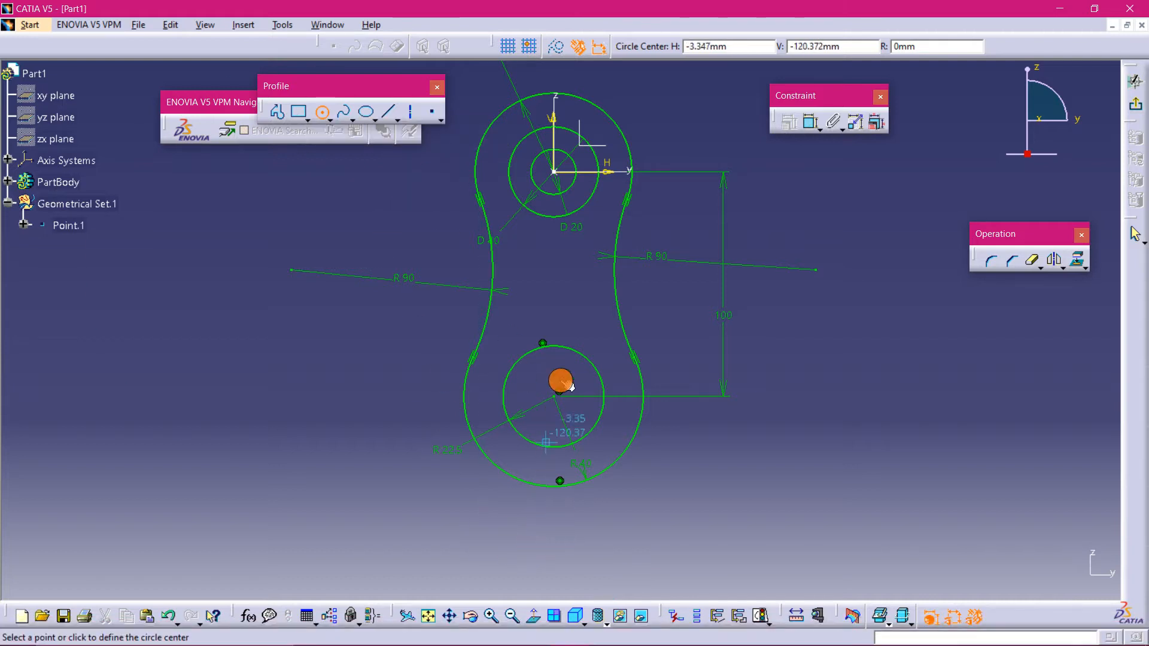
pyautogui.press('Escape')
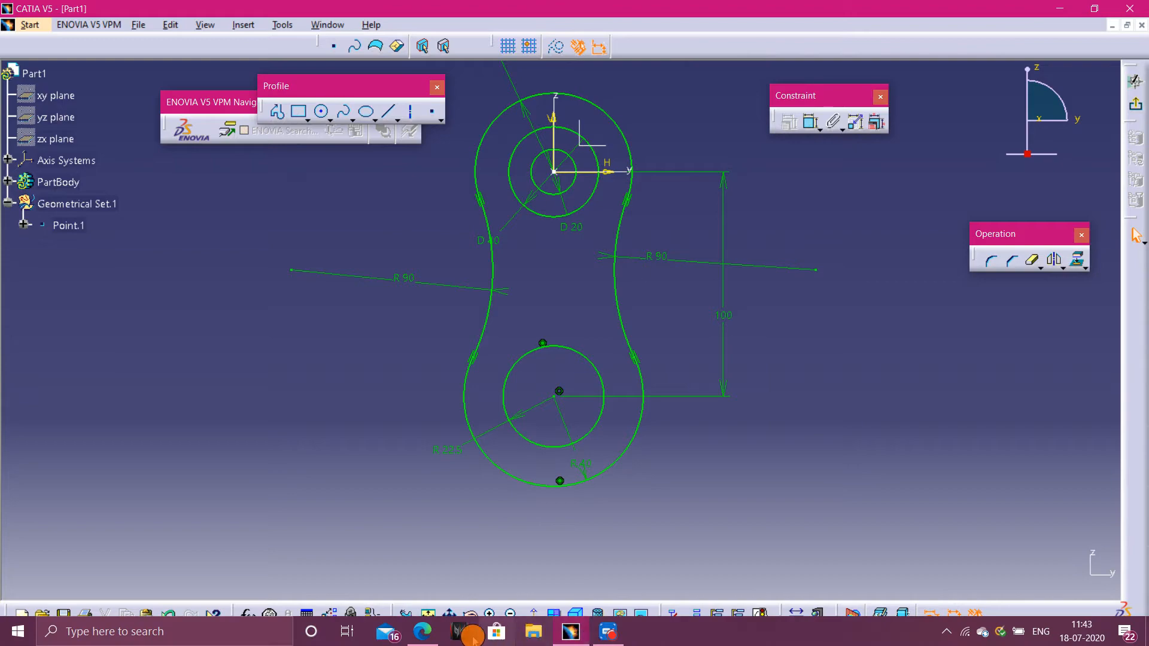
pyautogui.click(421, 636)
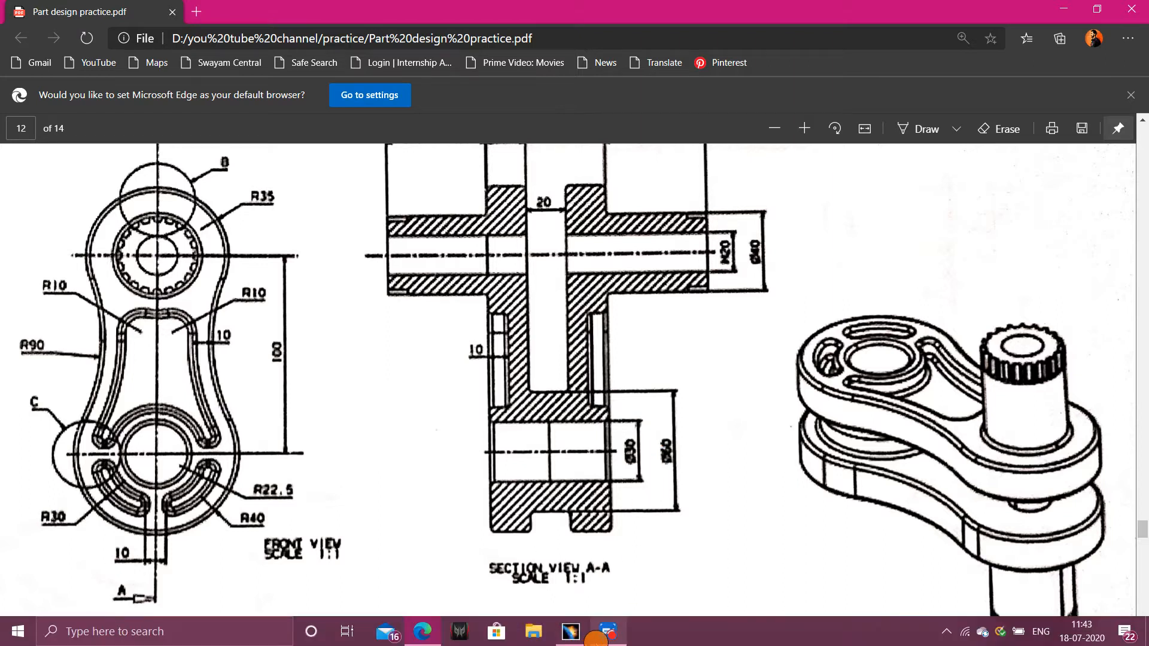
pyautogui.click(601, 633)
pyautogui.click(133, 55)
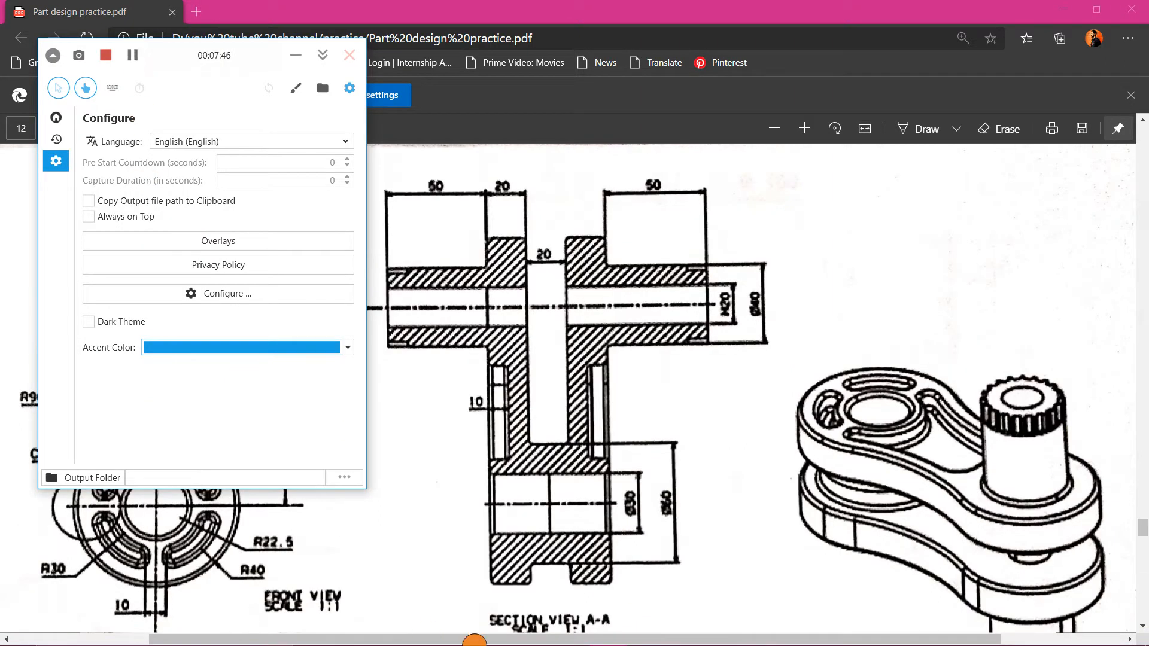
pyautogui.click(296, 55)
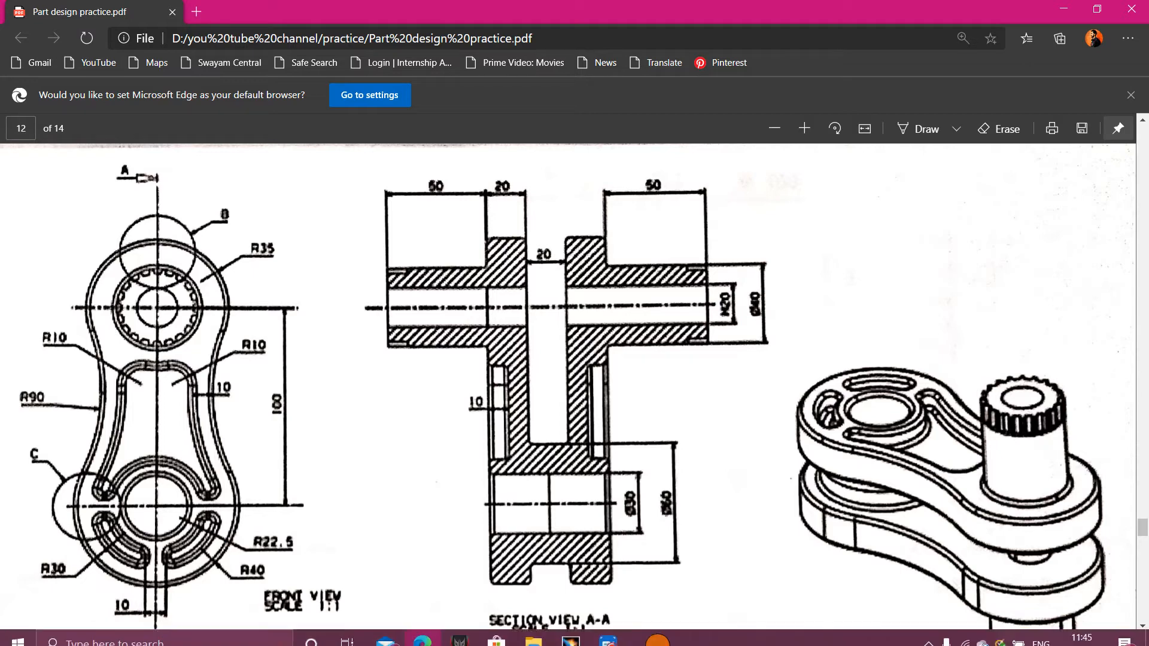
pyautogui.click(571, 632)
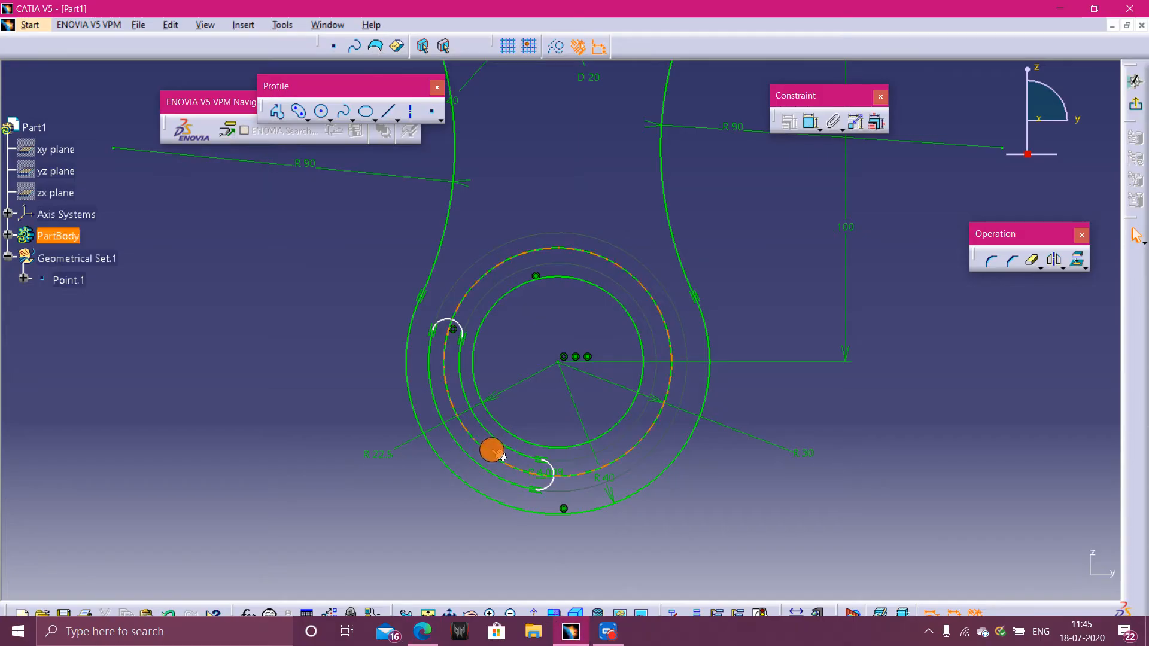
# - Convert the 30 mm circle around the lower hole into a construction element
pyautogui.click(641, 441)
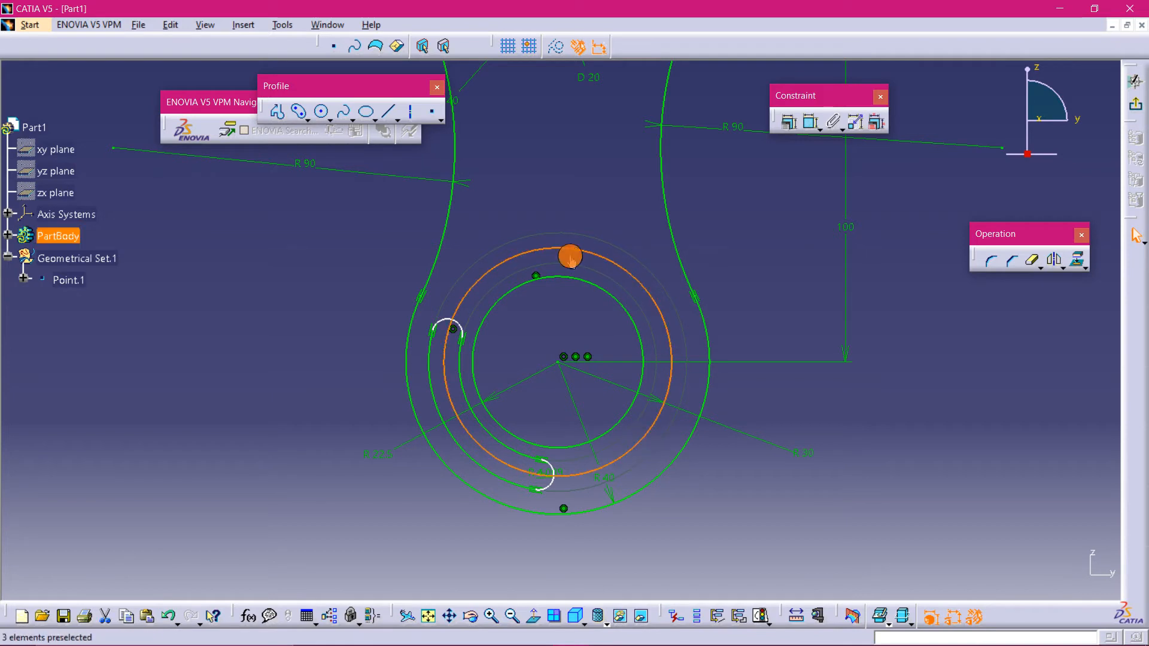
pyautogui.click(557, 46)
pyautogui.click(796, 272)
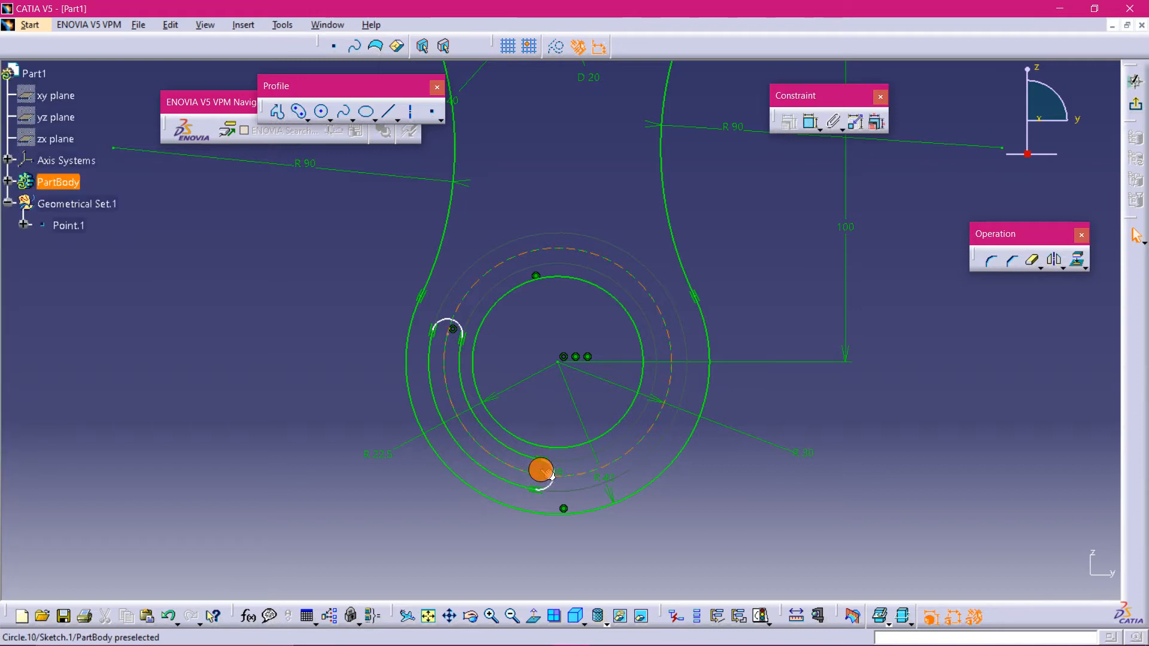
pyautogui.doubleClick(542, 476)
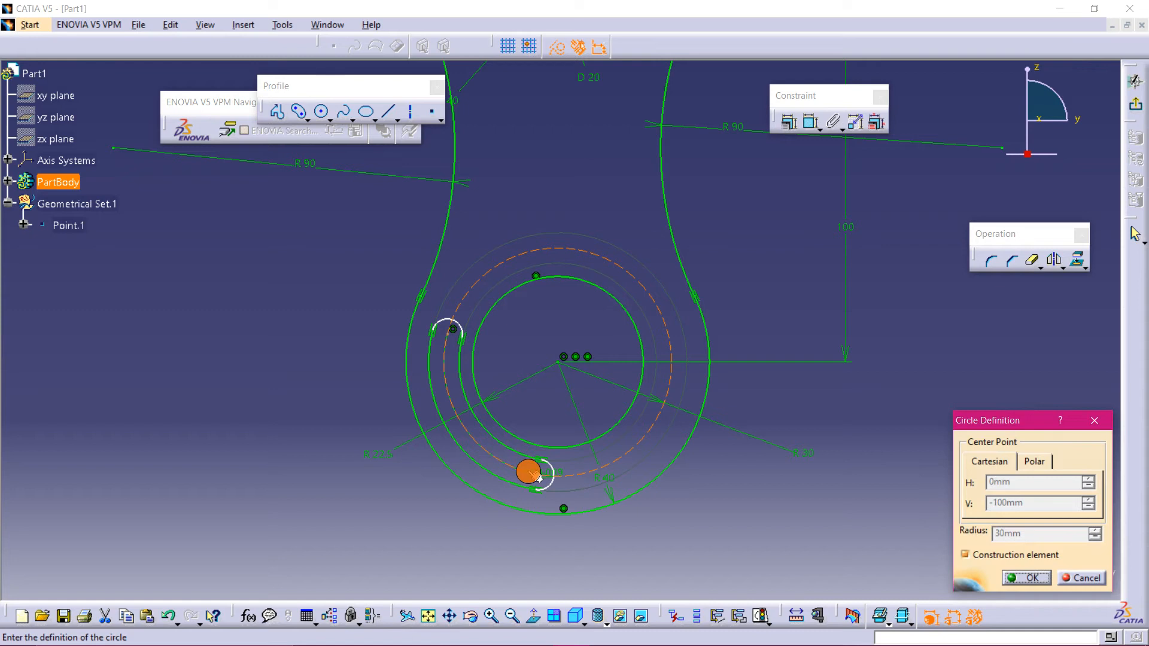
pyautogui.click(1044, 581)
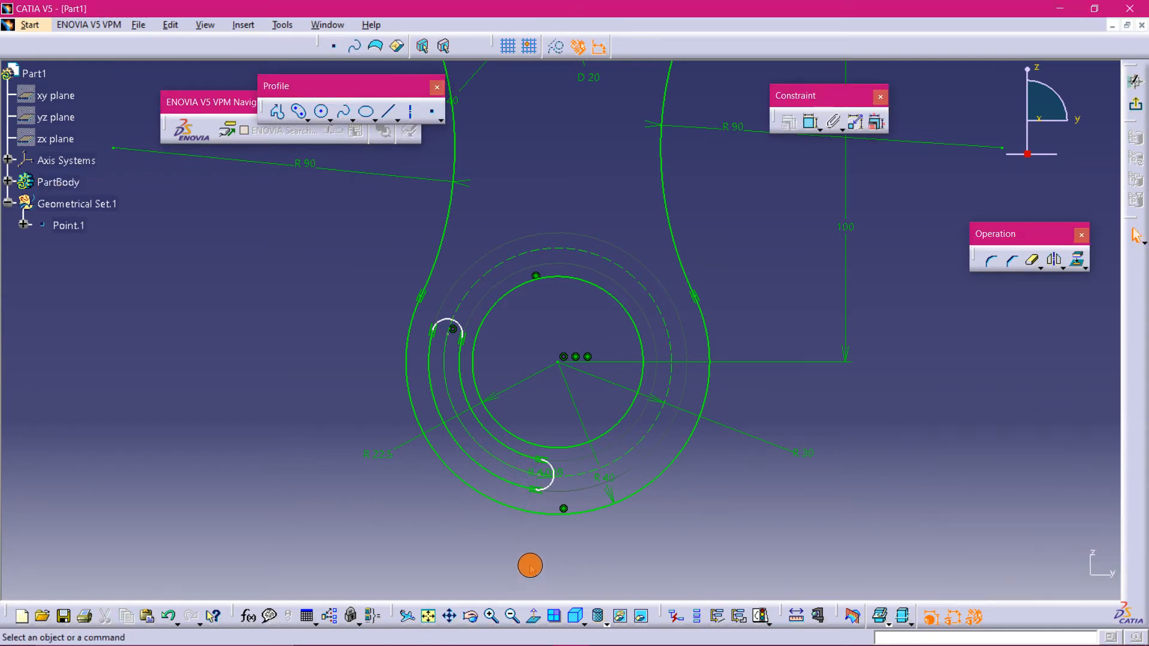
# - Set the radius of the slot's lower end arc to 5 mm
pyautogui.moveTo(530, 566)
pyautogui.mouseDown(button='middle')
pyautogui.moveTo(527, 538)
pyautogui.moveTo(564, 513)
pyautogui.moveTo(538, 366)
pyautogui.moveTo(508, 389)
pyautogui.mouseUp(button='middle')
pyautogui.doubleClick(508, 386)
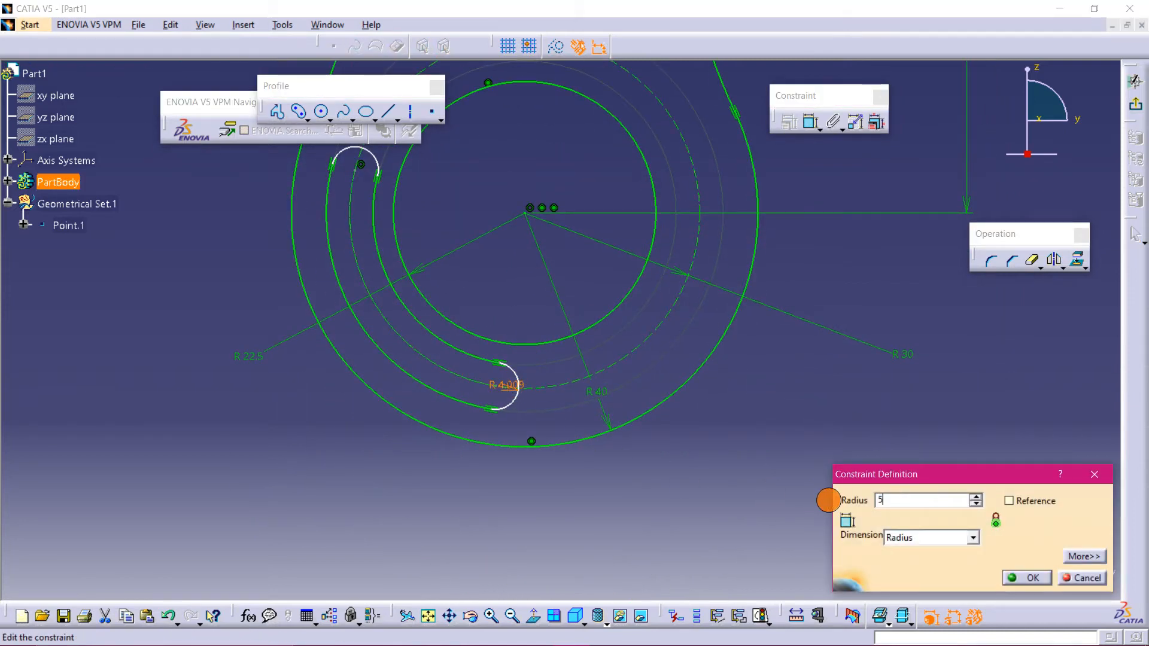
pyautogui.press('Return')
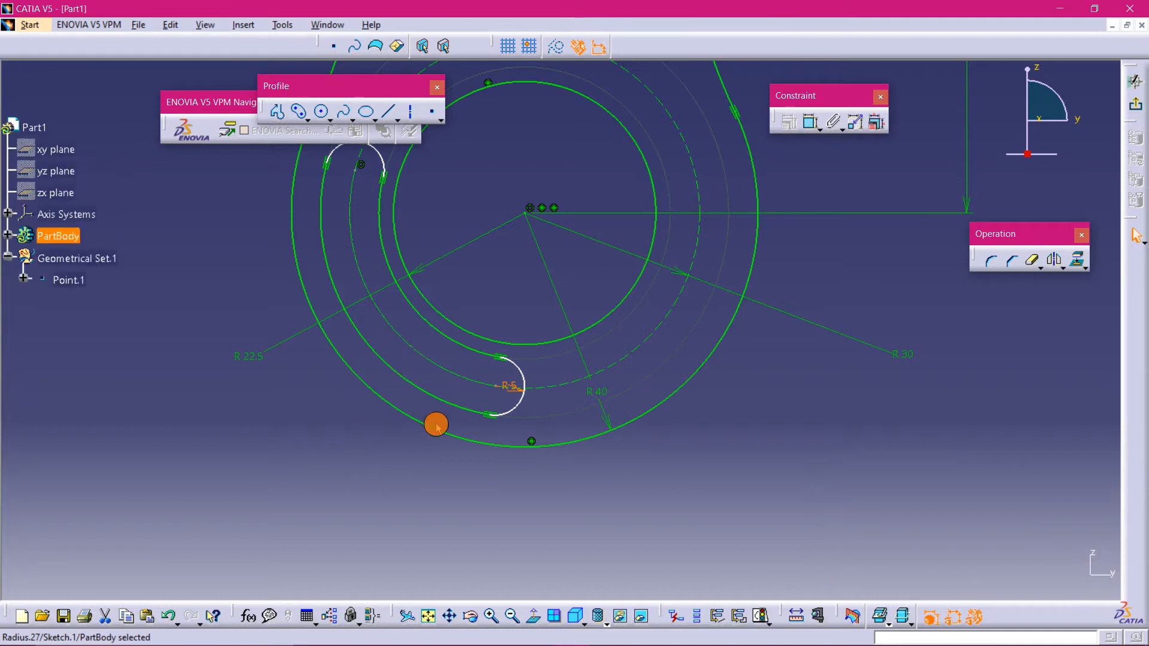
# - Draw a horizontal construction axis through the lower hole's centre, spanning the boss
pyautogui.moveTo(710, 437)
pyautogui.mouseDown(button='middle')
pyautogui.moveTo(715, 472)
pyautogui.moveTo(481, 472)
pyautogui.moveTo(537, 465)
pyautogui.moveTo(602, 513)
pyautogui.mouseUp(button='middle')
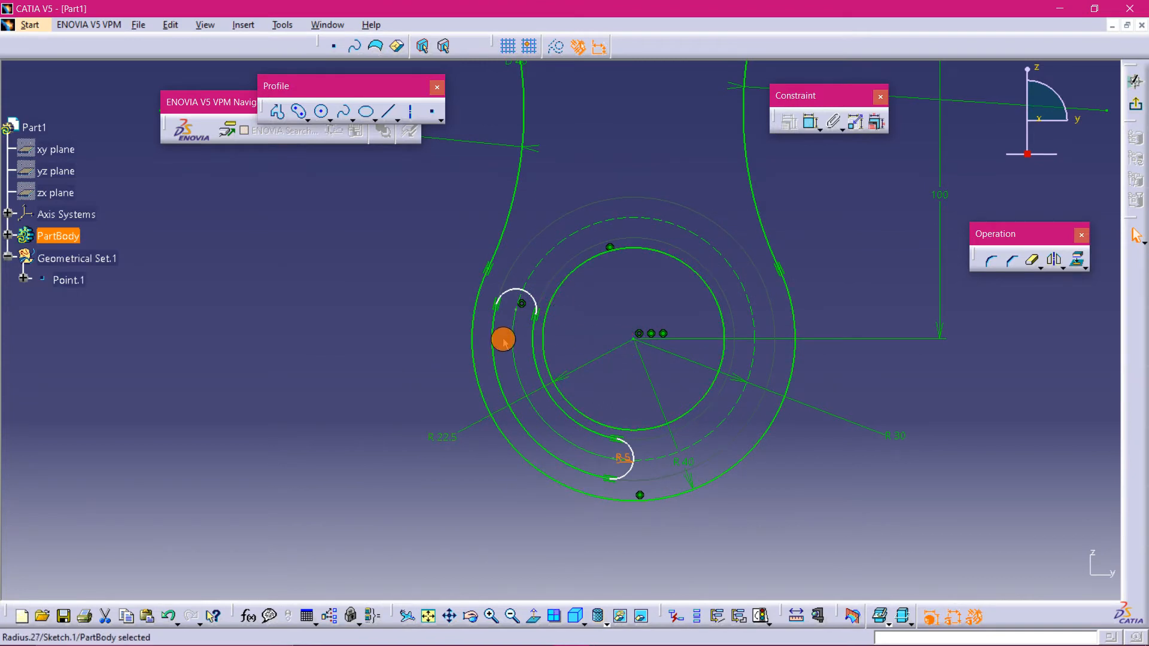
pyautogui.click(408, 116)
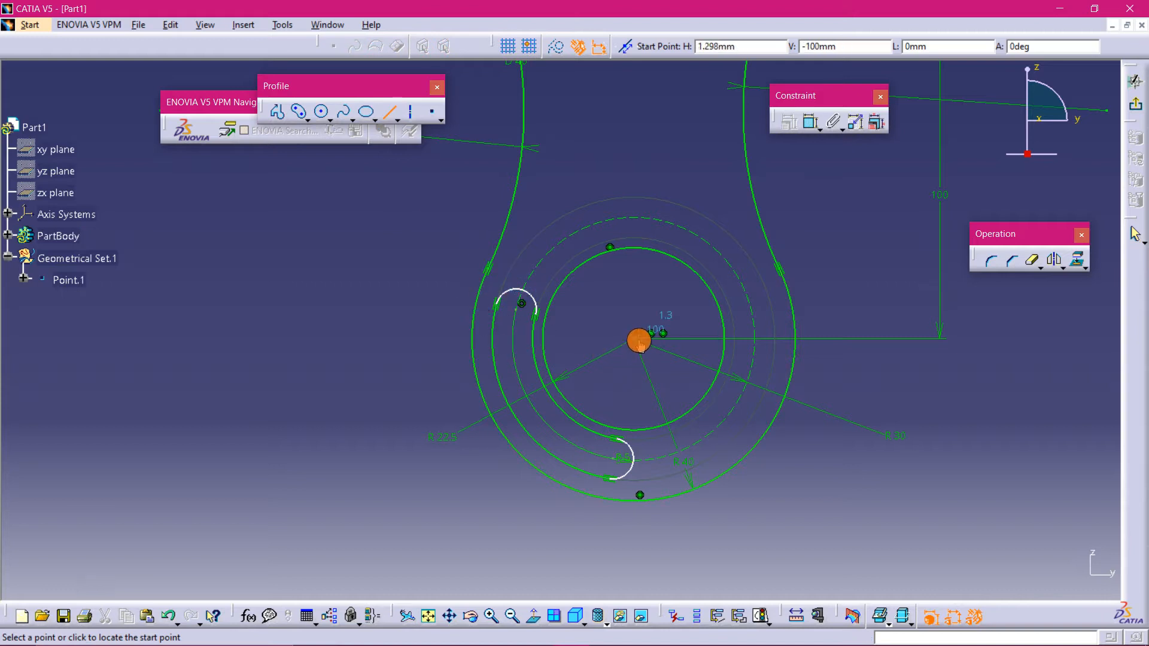
pyautogui.click(412, 339)
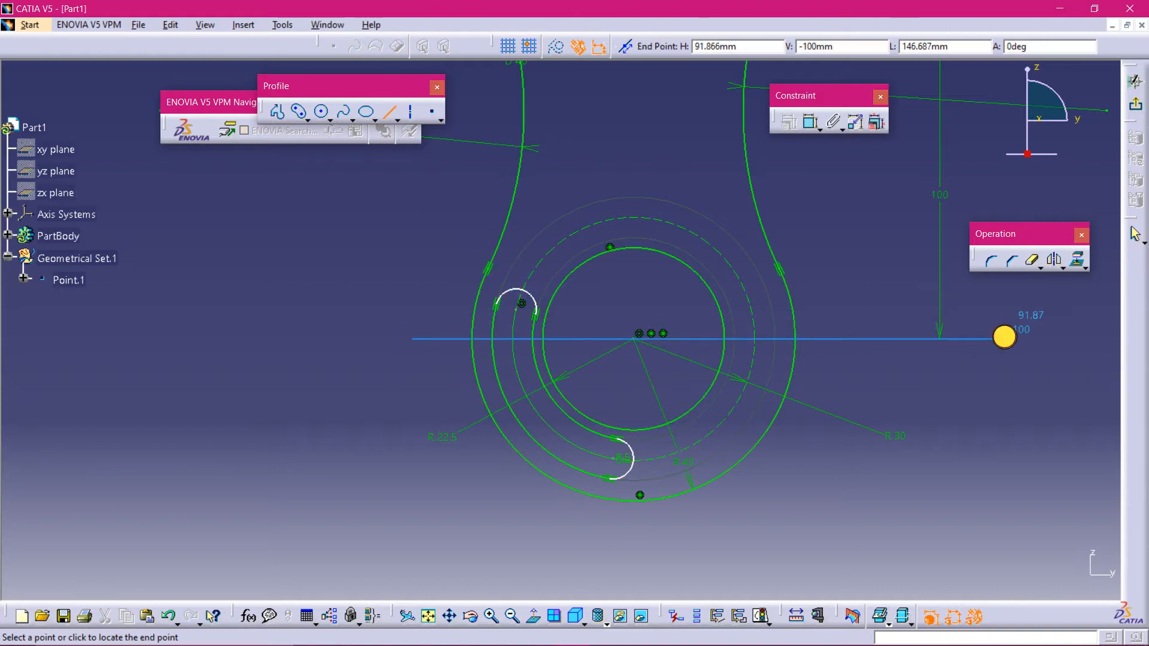
pyautogui.click(1004, 337)
pyautogui.click(954, 452)
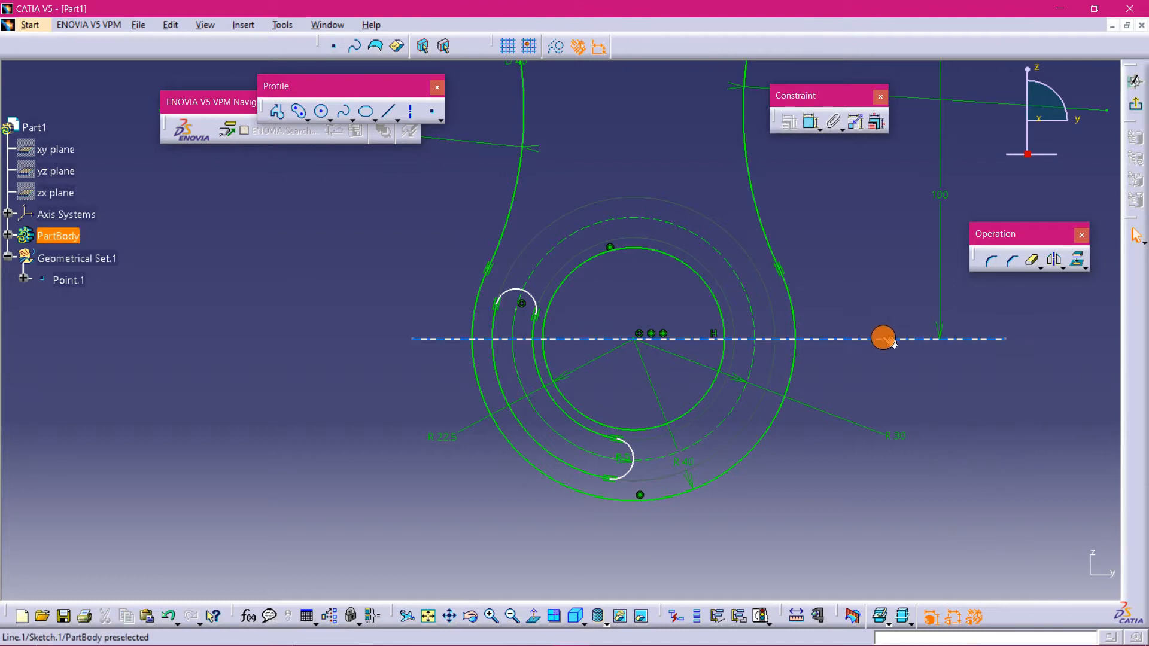
pyautogui.moveTo(884, 337); pyautogui.dragTo(882, 332)
pyautogui.click(557, 53)
pyautogui.click(857, 419)
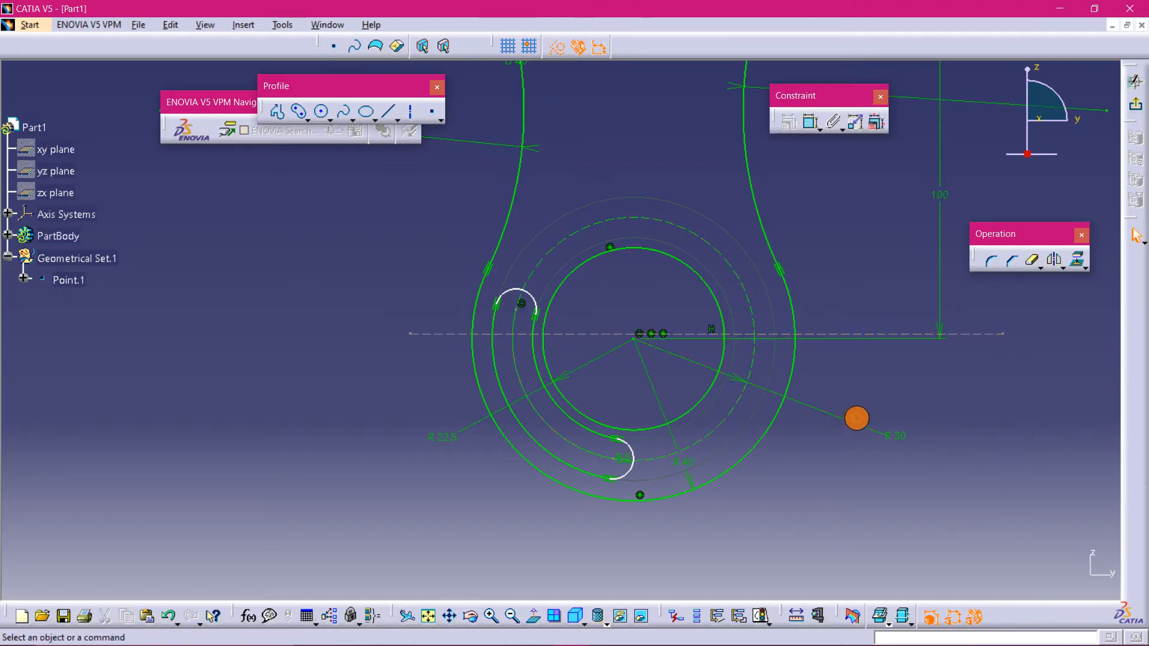
# - Try to delete the horizontal axis through the lower hole
pyautogui.moveTo(859, 244)
pyautogui.mouseDown(button='middle')
pyautogui.moveTo(859, 272)
pyautogui.moveTo(924, 324)
pyautogui.moveTo(808, 380)
pyautogui.moveTo(797, 361)
pyautogui.mouseUp(button='middle')
pyautogui.moveTo(663, 320)
pyautogui.mouseDown(button='middle')
pyautogui.moveTo(685, 367)
pyautogui.moveTo(677, 393)
pyautogui.moveTo(688, 366)
pyautogui.moveTo(721, 354)
pyautogui.moveTo(712, 311)
pyautogui.mouseUp(button='middle')
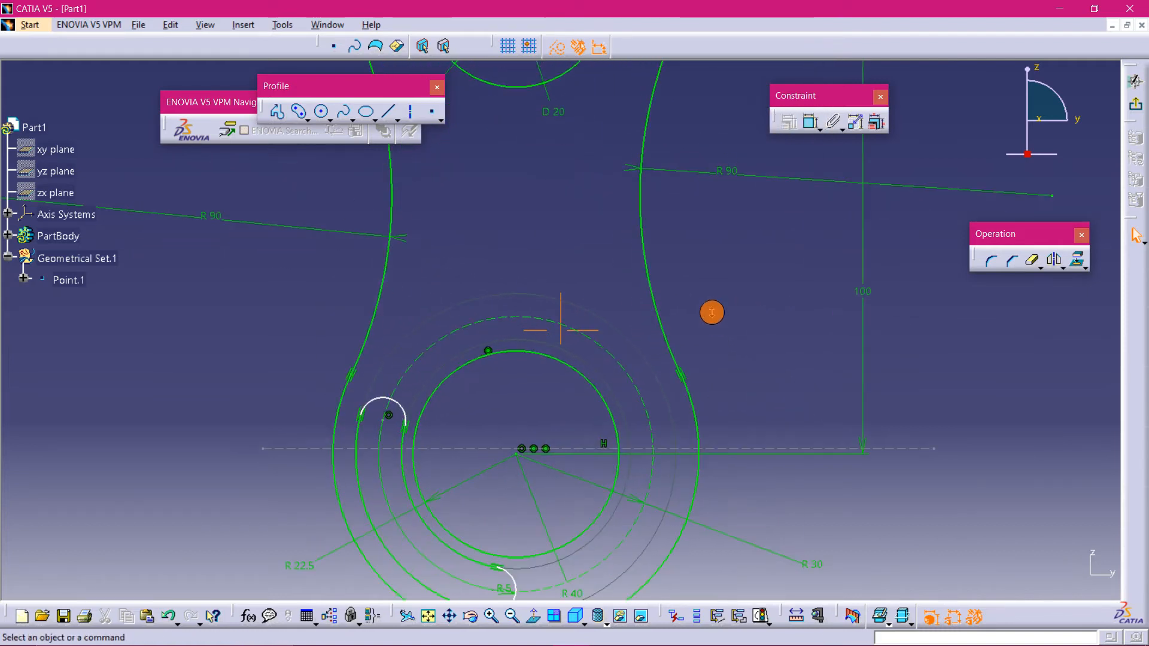
pyautogui.rightClick(734, 450)
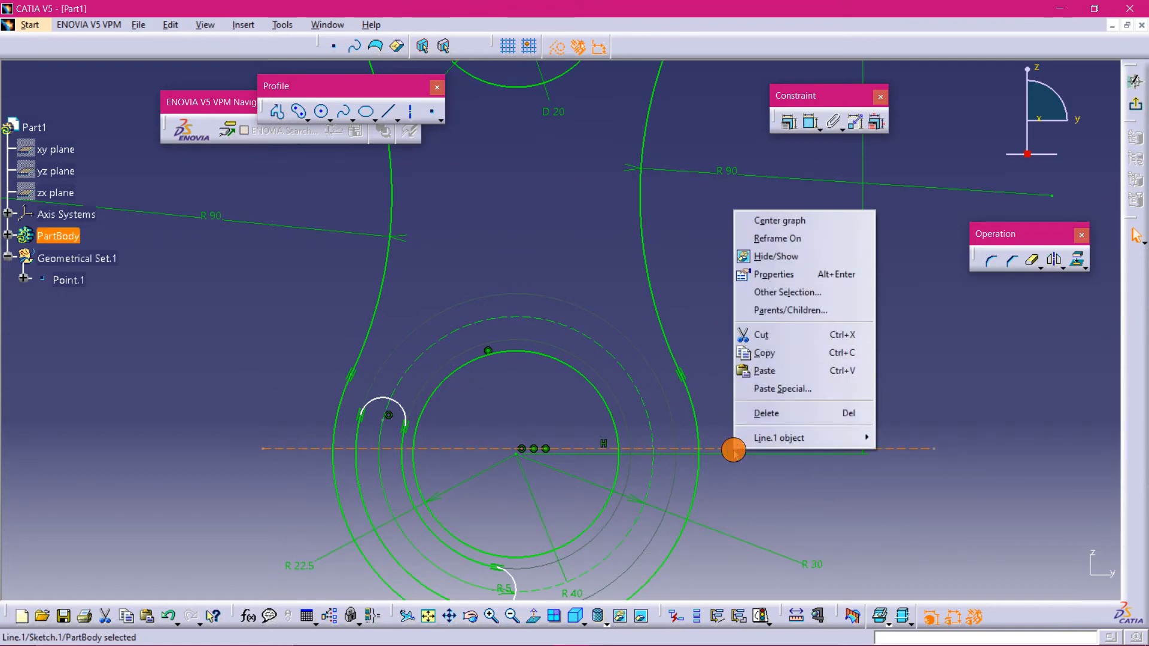
pyautogui.click(774, 414)
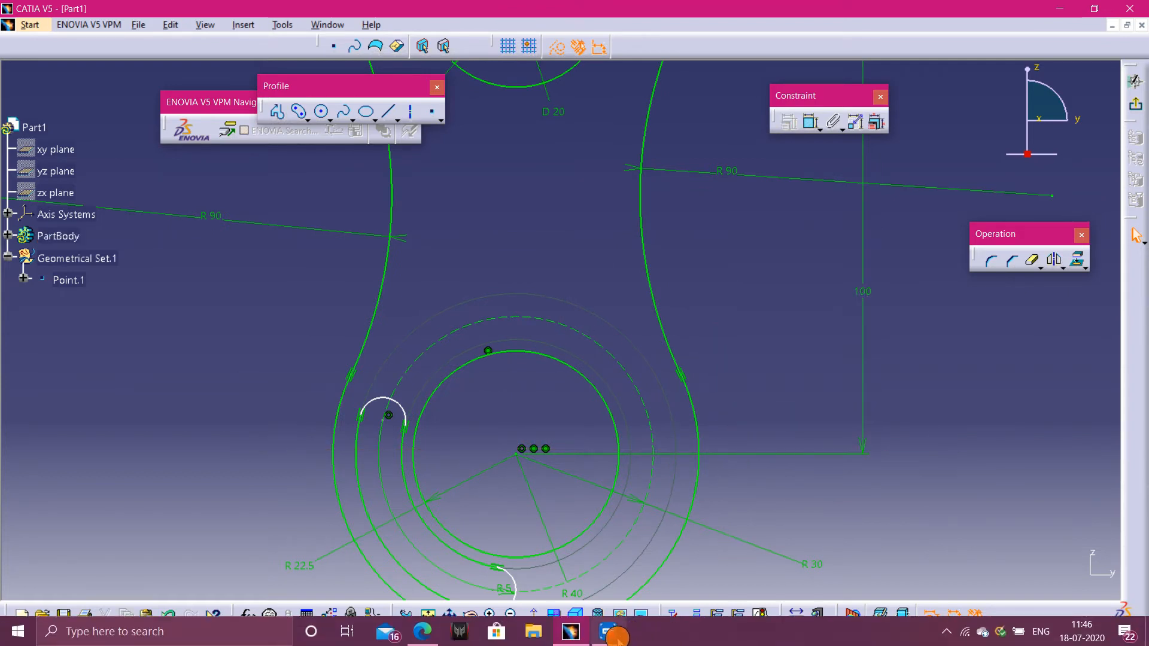
# - Check the front view on the practice drawing
pyautogui.click(608, 632)
pyautogui.click(131, 57)
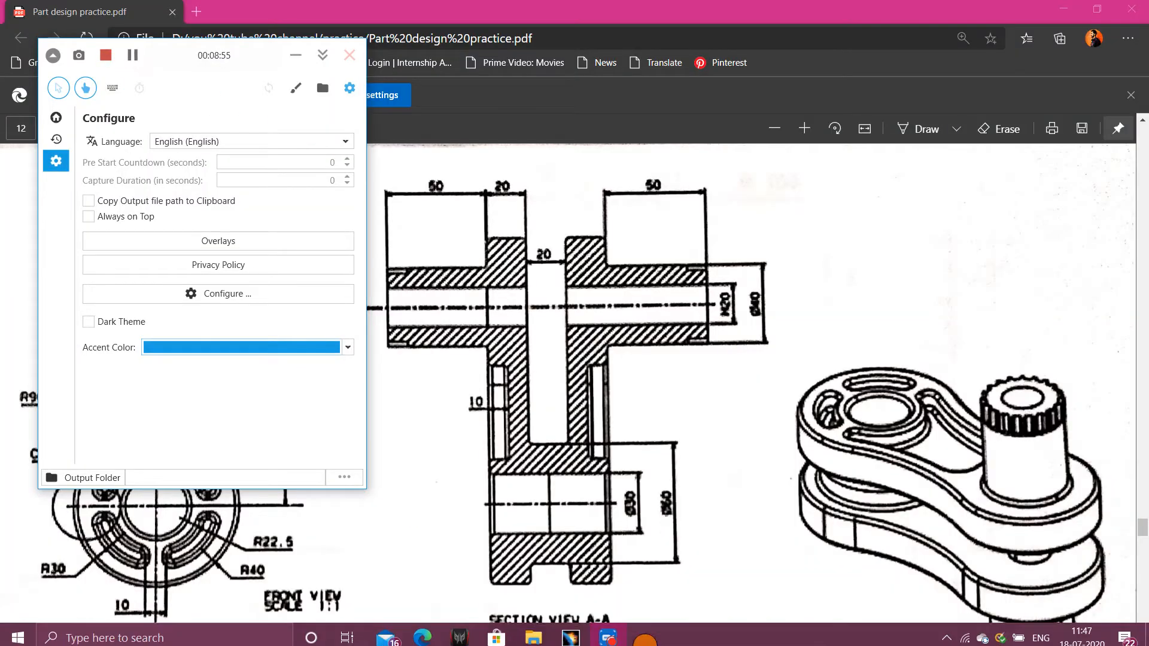
pyautogui.click(295, 55)
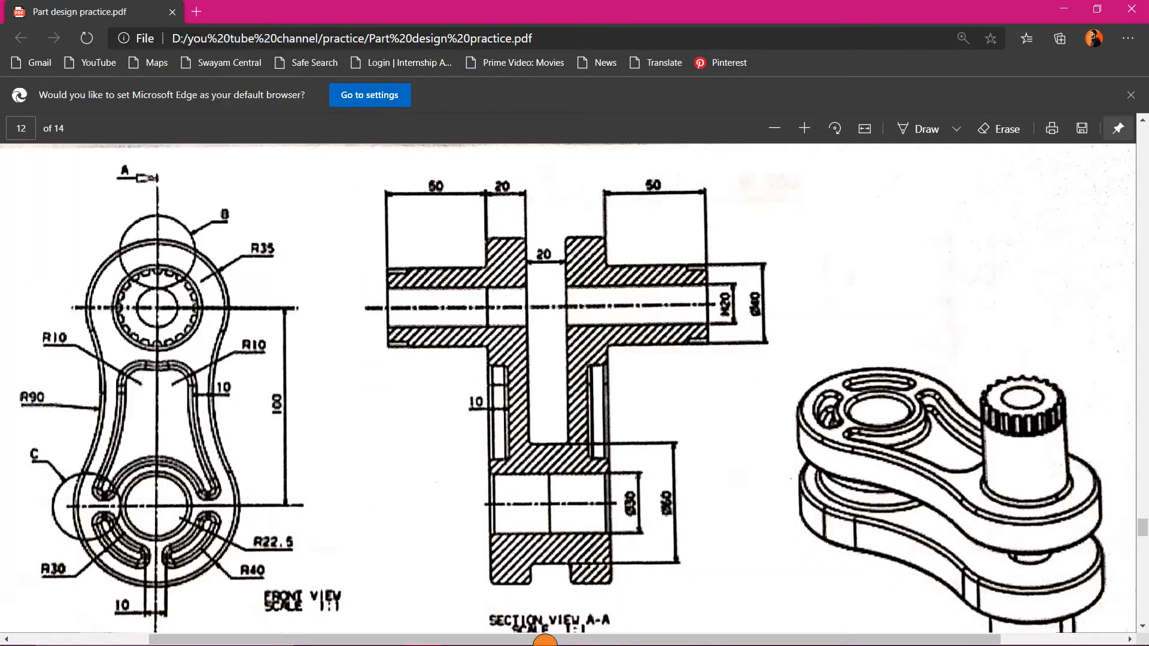
pyautogui.click(556, 633)
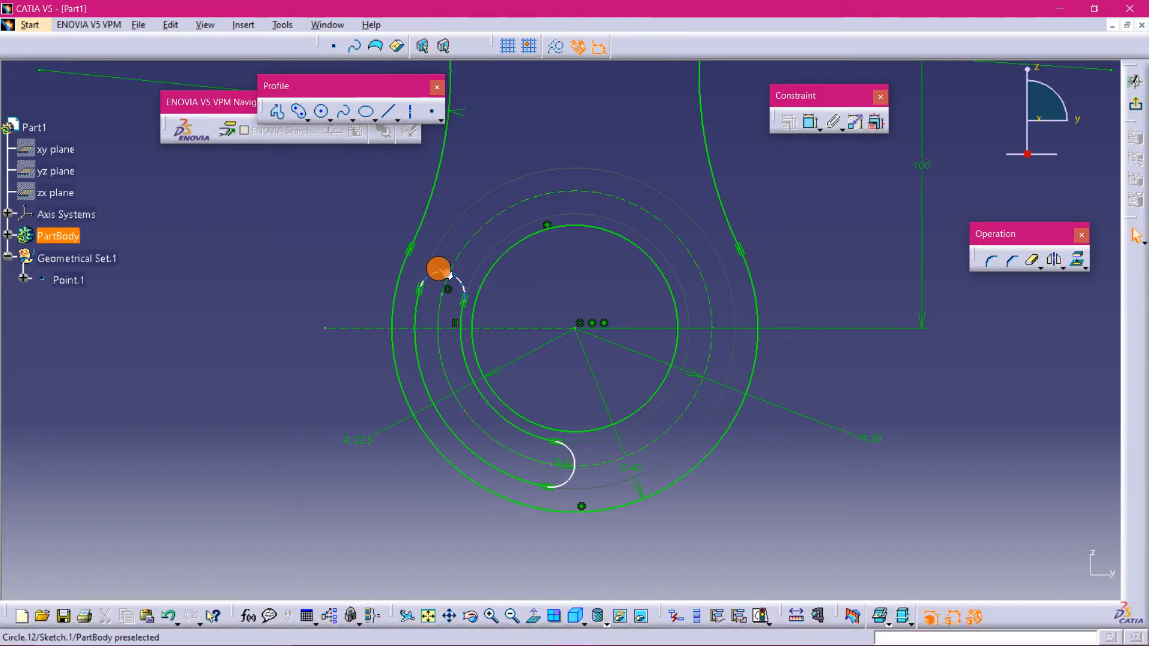
# - Select all elements of the left curved slot and mirror them about the vertical axis
pyautogui.moveTo(573, 474); pyautogui.dragTo(526, 479)
pyautogui.click(338, 520)
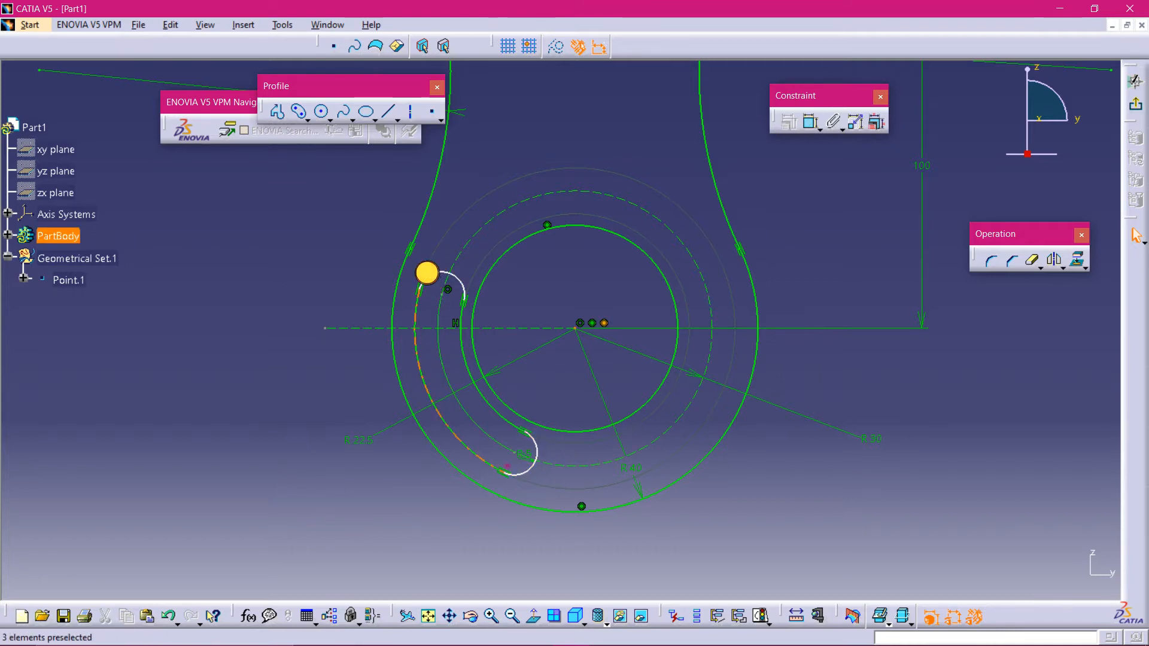
pyautogui.click(356, 250)
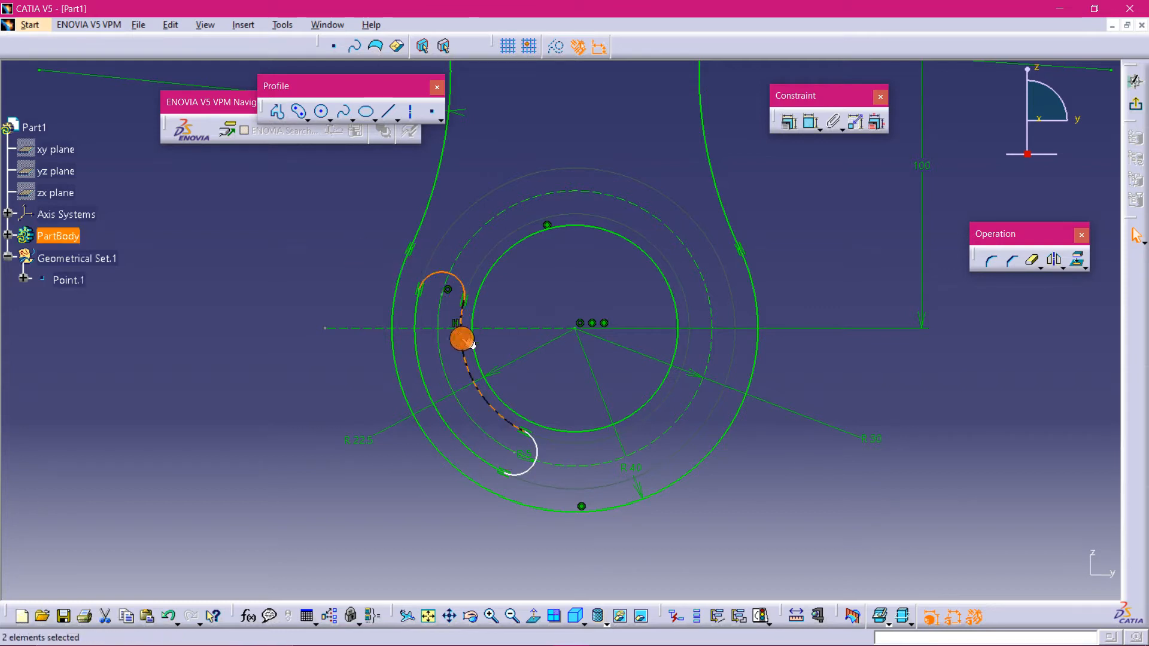
pyautogui.keyDown('ctrl'); pyautogui.click(533, 470); pyautogui.keyUp('ctrl')
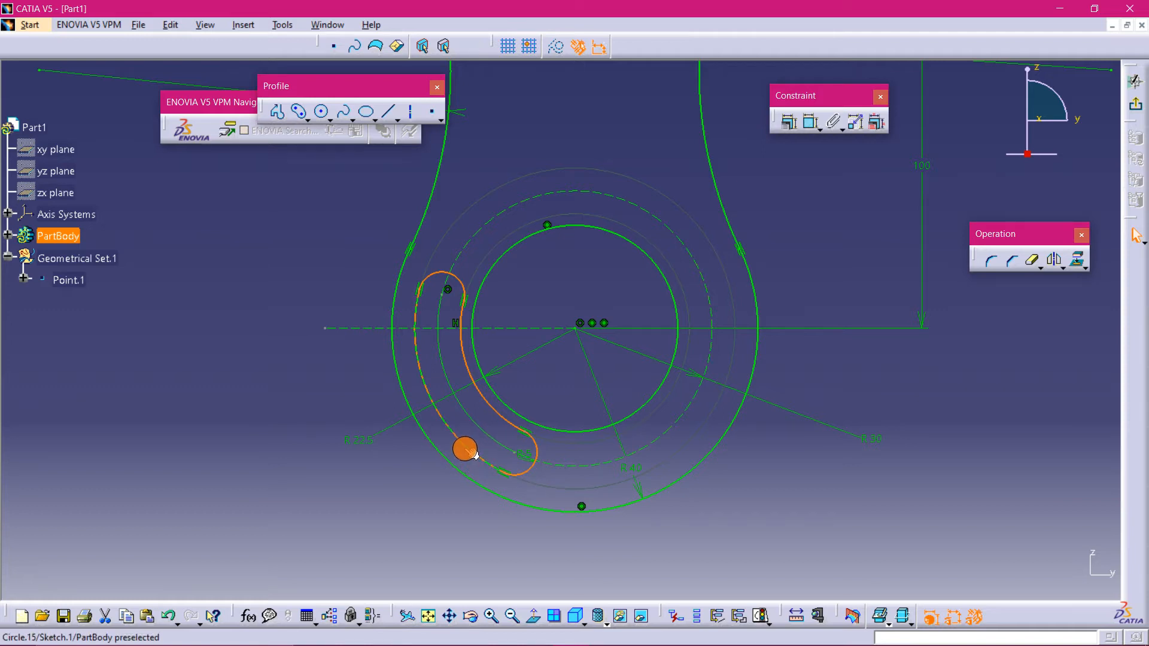
pyautogui.keyDown('ctrl'); pyautogui.click(463, 448); pyautogui.keyUp('ctrl')
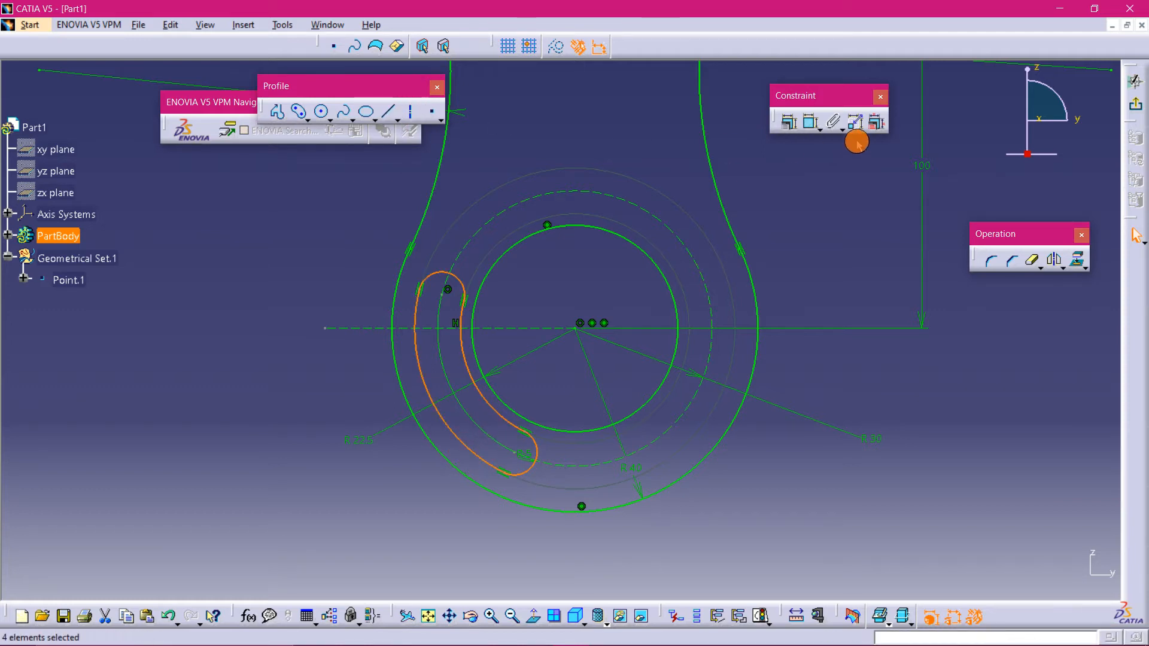
pyautogui.click(1031, 260)
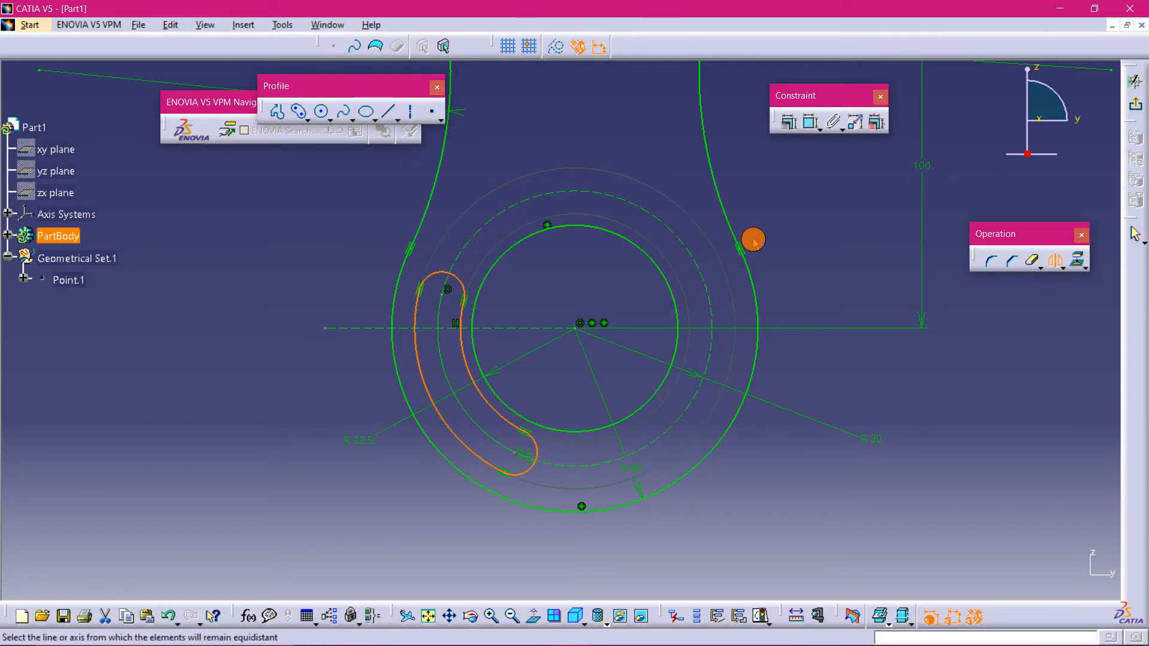
pyautogui.keyDown('ctrl'); pyautogui.moveTo(830, 228); pyautogui.dragTo(828, 282, button='middle'); pyautogui.keyUp('ctrl')
pyautogui.moveTo(738, 311)
pyautogui.mouseDown(button='middle')
pyautogui.moveTo(744, 336)
pyautogui.moveTo(600, 488)
pyautogui.mouseUp(button='middle')
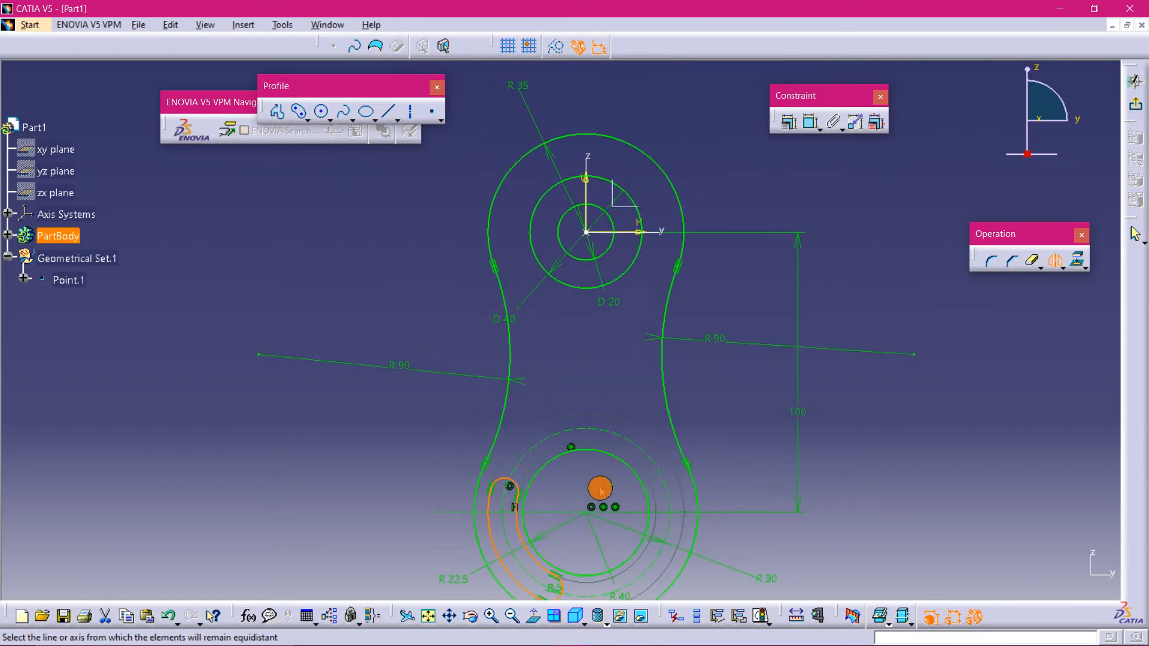
pyautogui.click(585, 185)
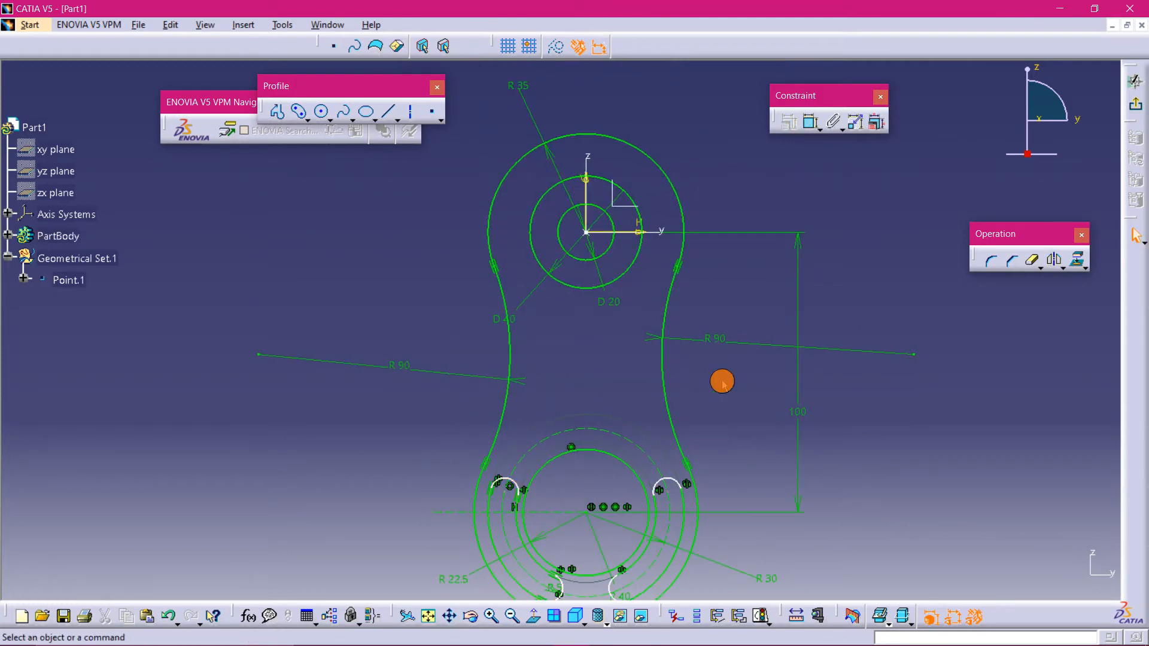
# - Dimension the distance between the lower end arcs of the two slots and set it to 10 mm
pyautogui.moveTo(793, 564)
pyautogui.mouseDown(button='middle')
pyautogui.moveTo(774, 497)
pyautogui.moveTo(793, 490)
pyautogui.mouseUp(button='middle')
pyautogui.moveTo(896, 583); pyautogui.dragTo(803, 351, button='middle')
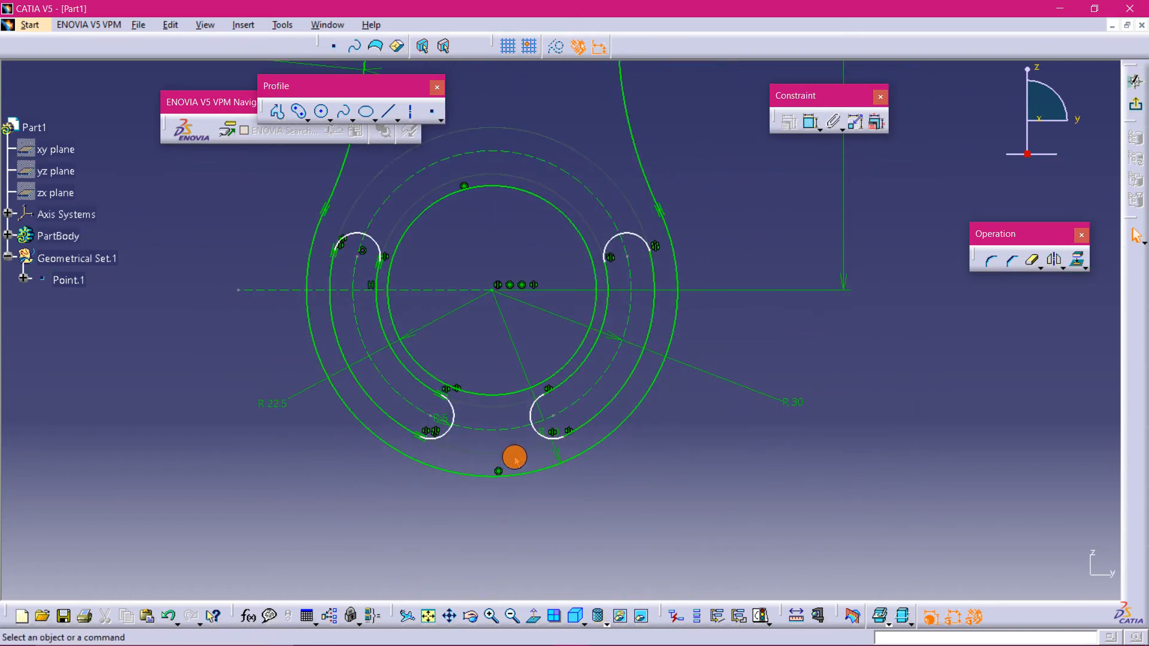
pyautogui.moveTo(487, 465)
pyautogui.mouseDown(button='middle')
pyautogui.moveTo(597, 469)
pyautogui.moveTo(590, 411)
pyautogui.mouseUp(button='middle')
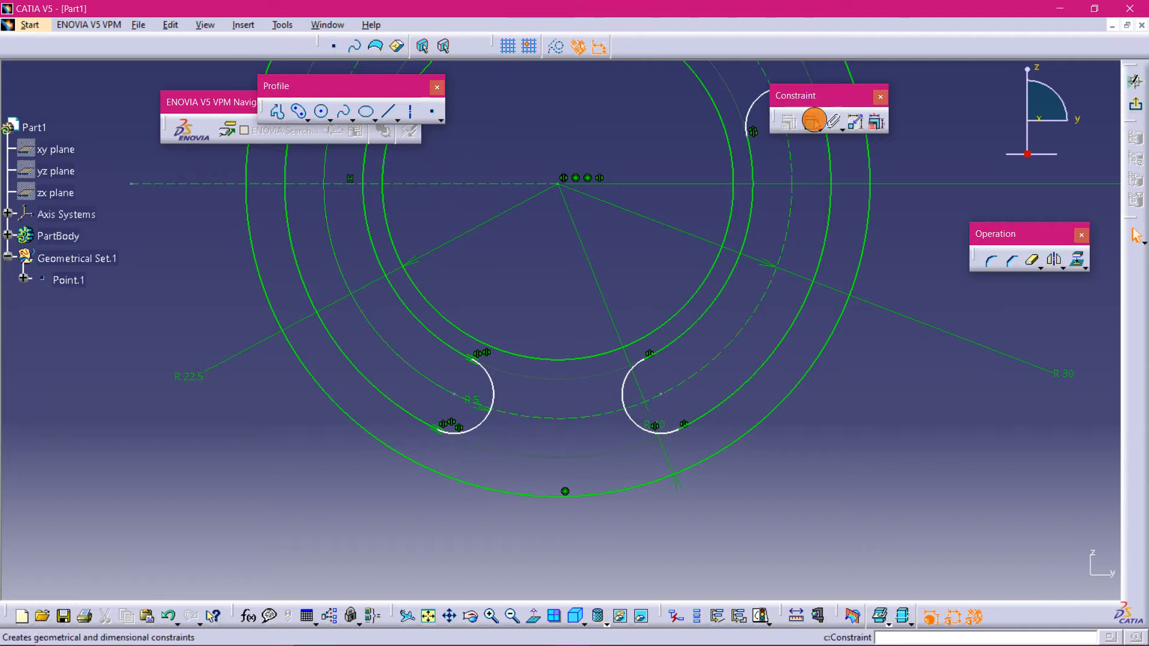
pyautogui.click(811, 122)
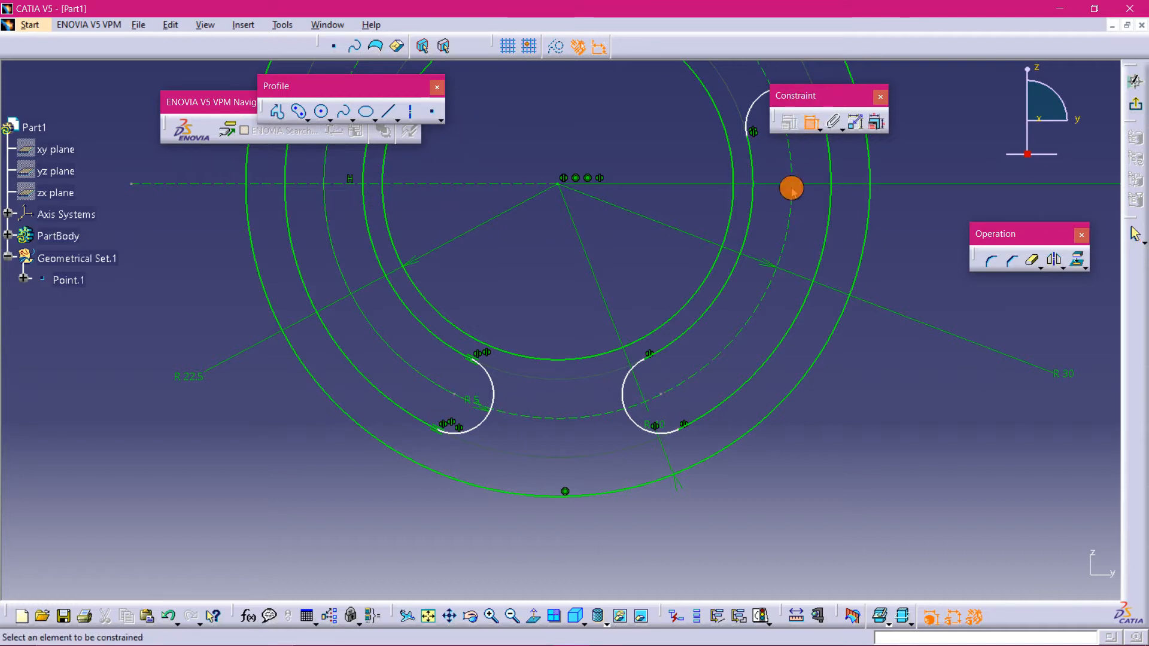
pyautogui.click(463, 402)
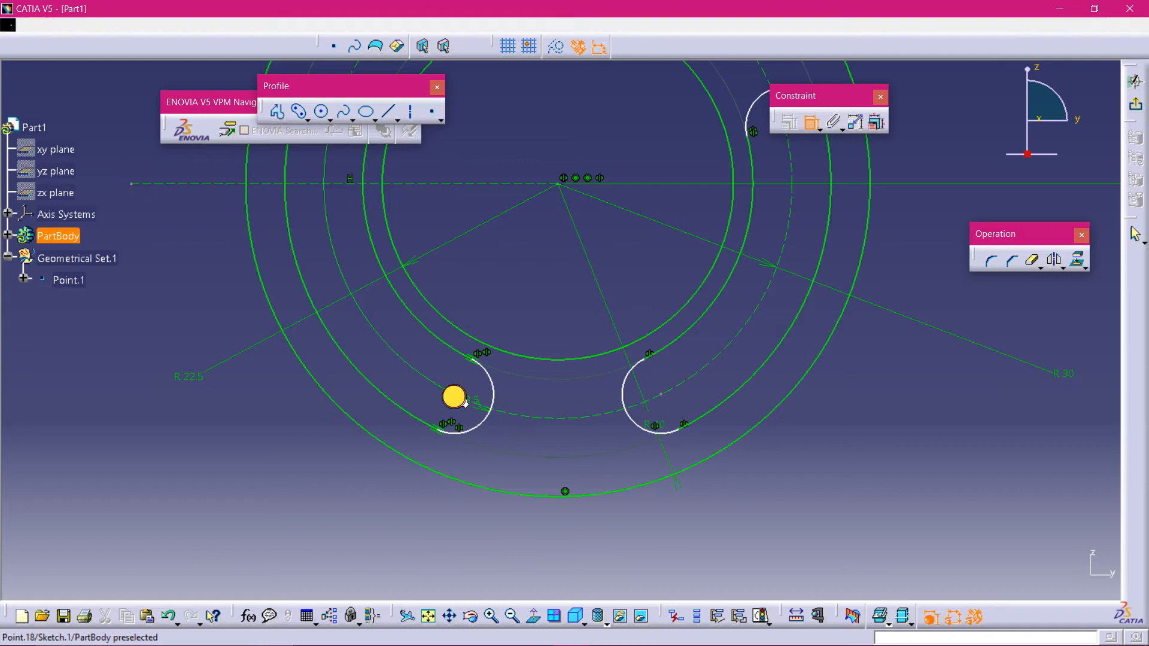
pyautogui.click(661, 394)
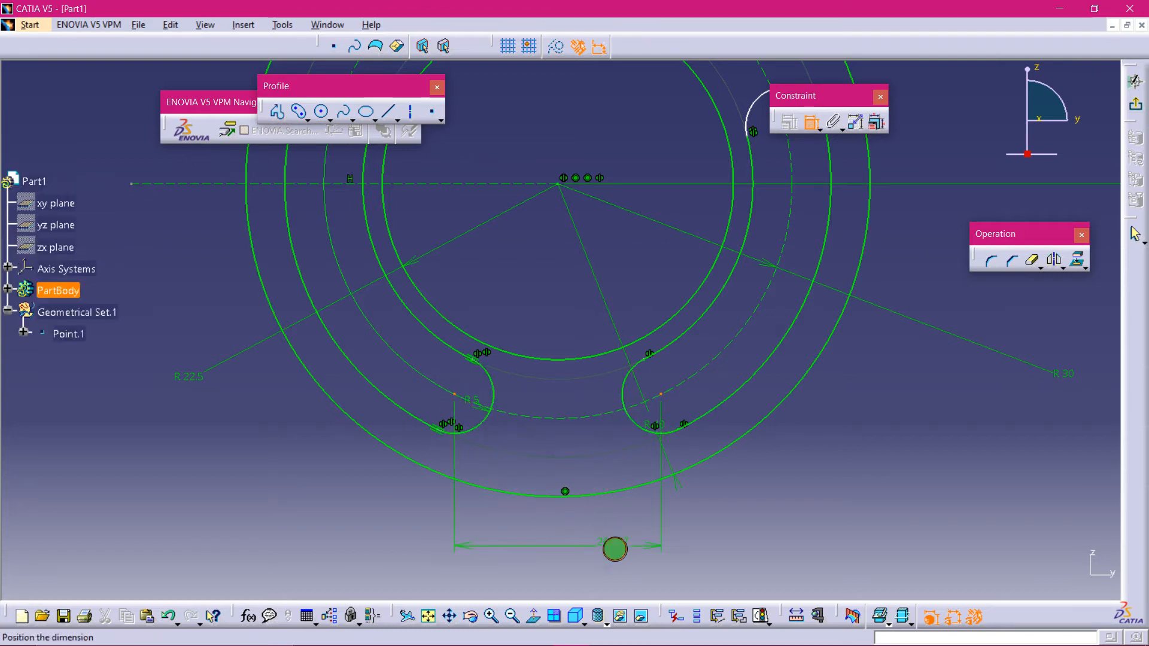
pyautogui.moveTo(616, 546); pyautogui.dragTo(593, 448, button='middle')
pyautogui.click(588, 487)
pyautogui.doubleClick(584, 493)
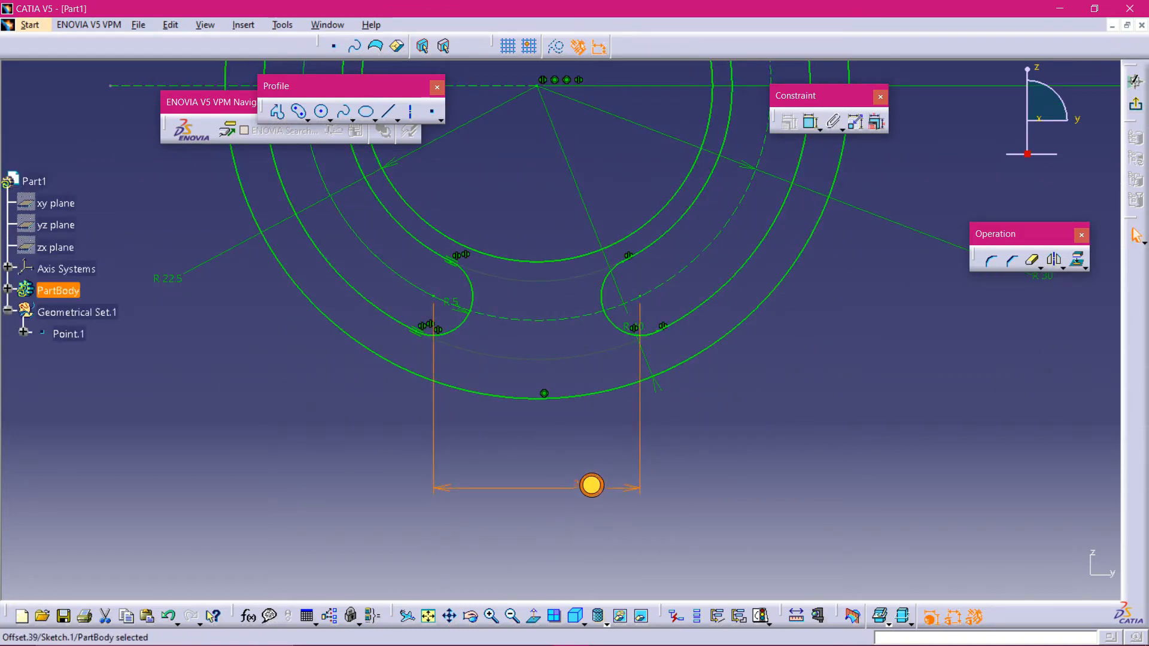
pyautogui.write('10')
pyautogui.press('Return')
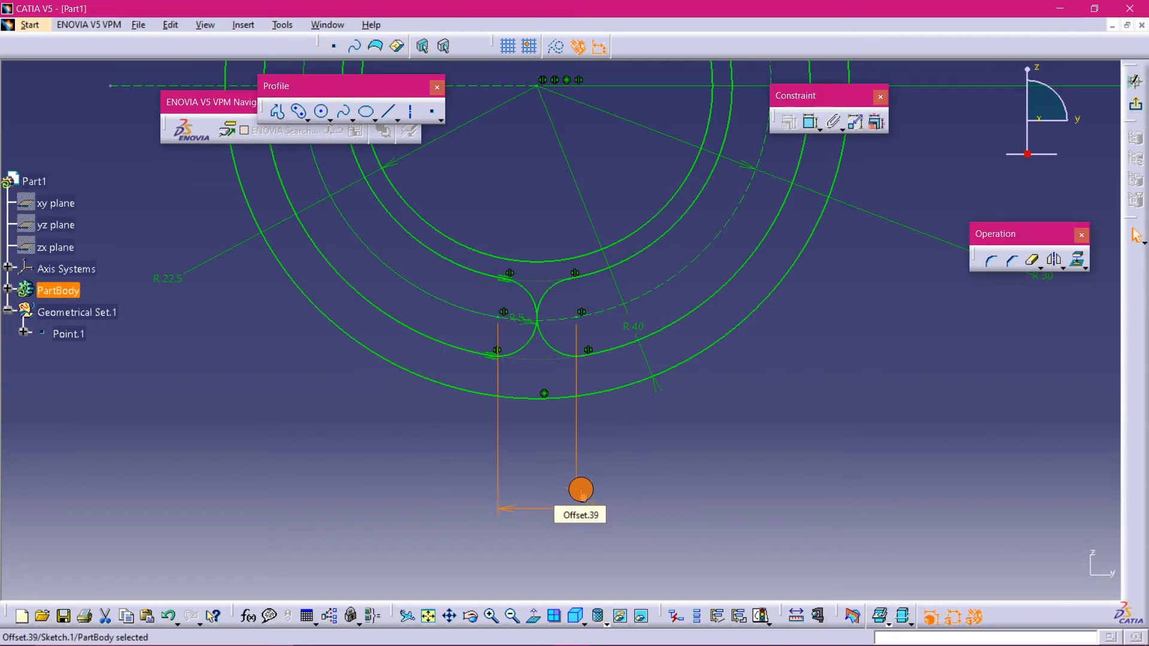
# - Compare the slot layout with the front view on the practice drawing
pyautogui.moveTo(615, 480)
pyautogui.mouseDown(button='middle')
pyautogui.moveTo(713, 584)
pyautogui.moveTo(688, 538)
pyautogui.moveTo(656, 529)
pyautogui.moveTo(699, 528)
pyautogui.moveTo(710, 515)
pyautogui.mouseUp(button='middle')
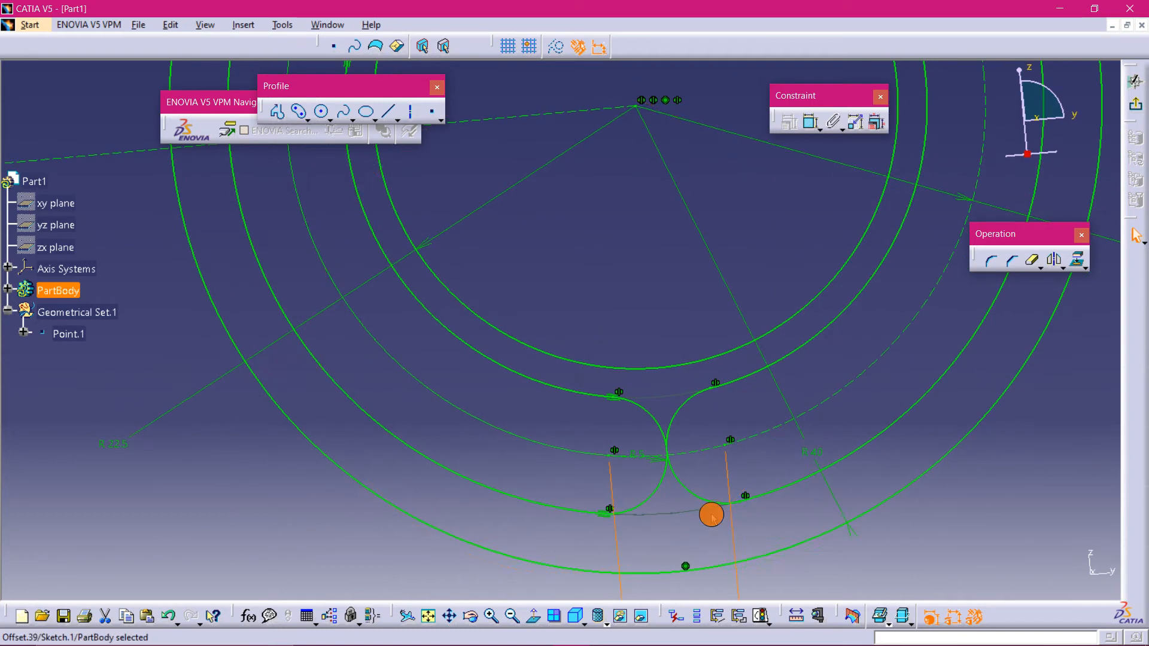
pyautogui.moveTo(526, 643)
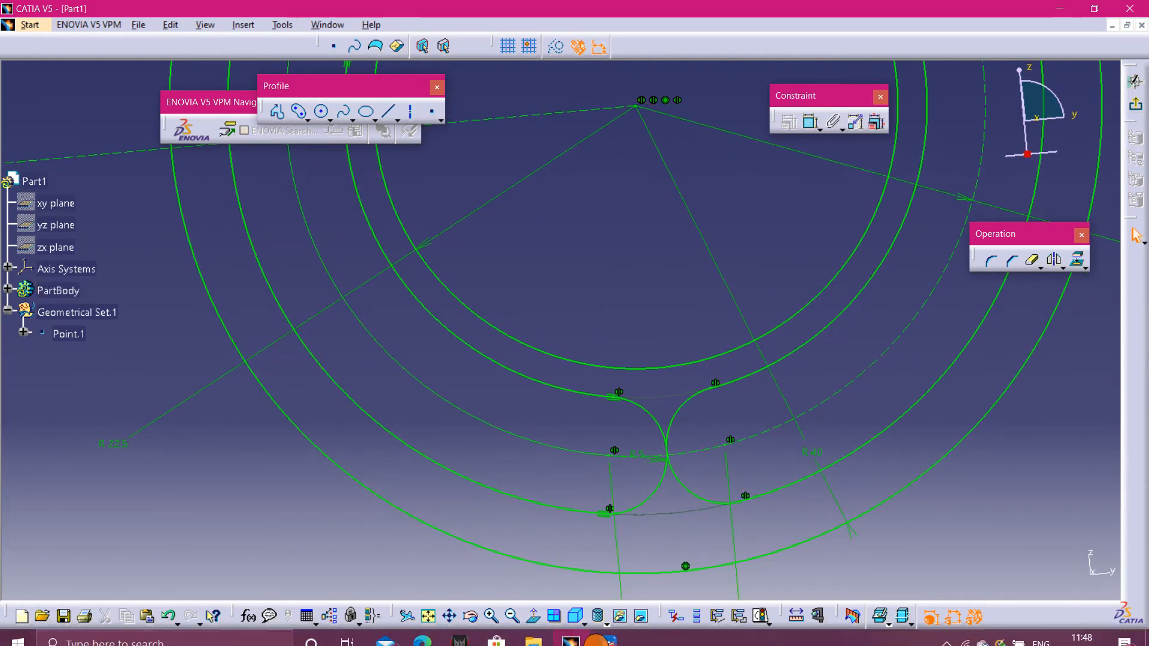
pyautogui.click(533, 611)
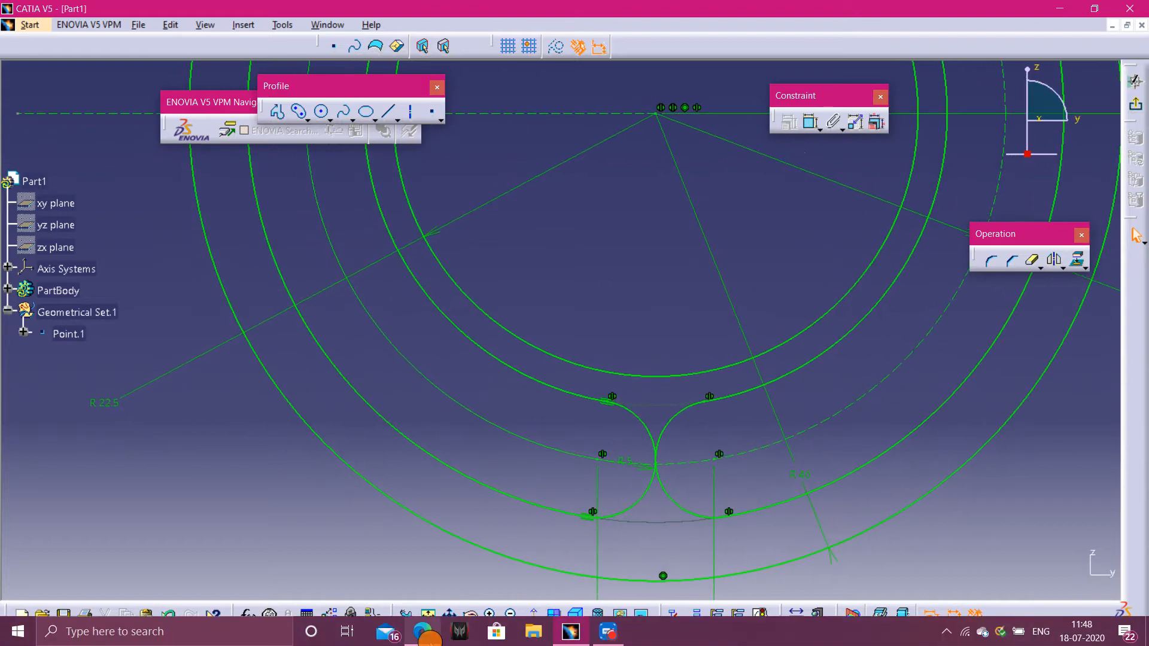
pyautogui.click(424, 636)
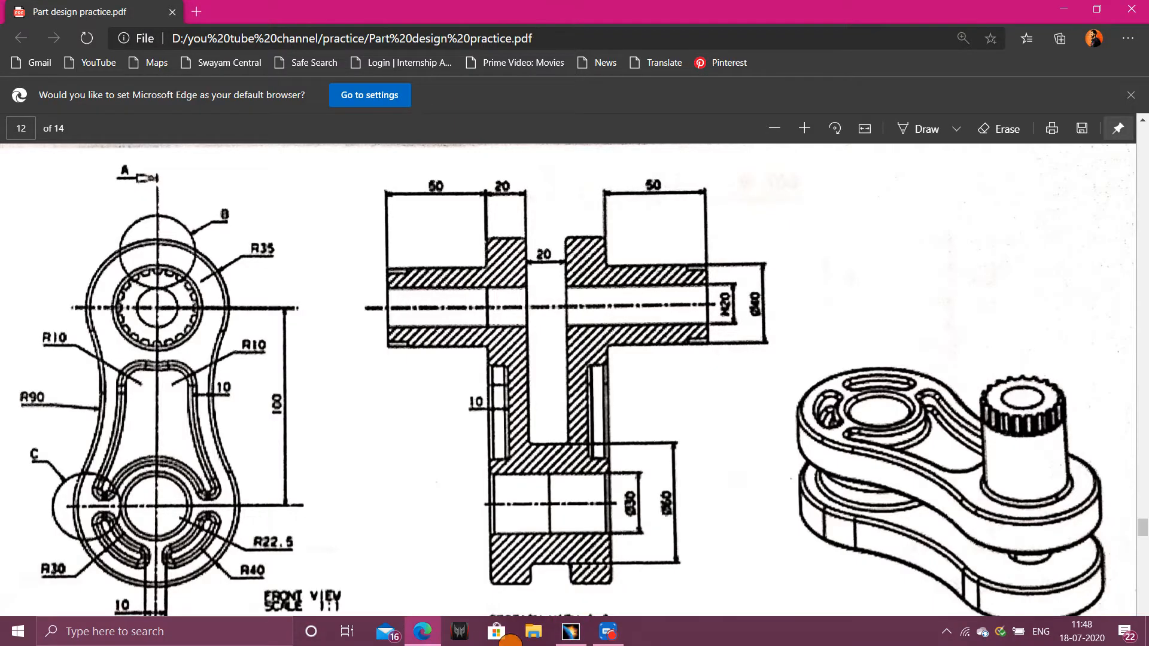
pyautogui.click(608, 631)
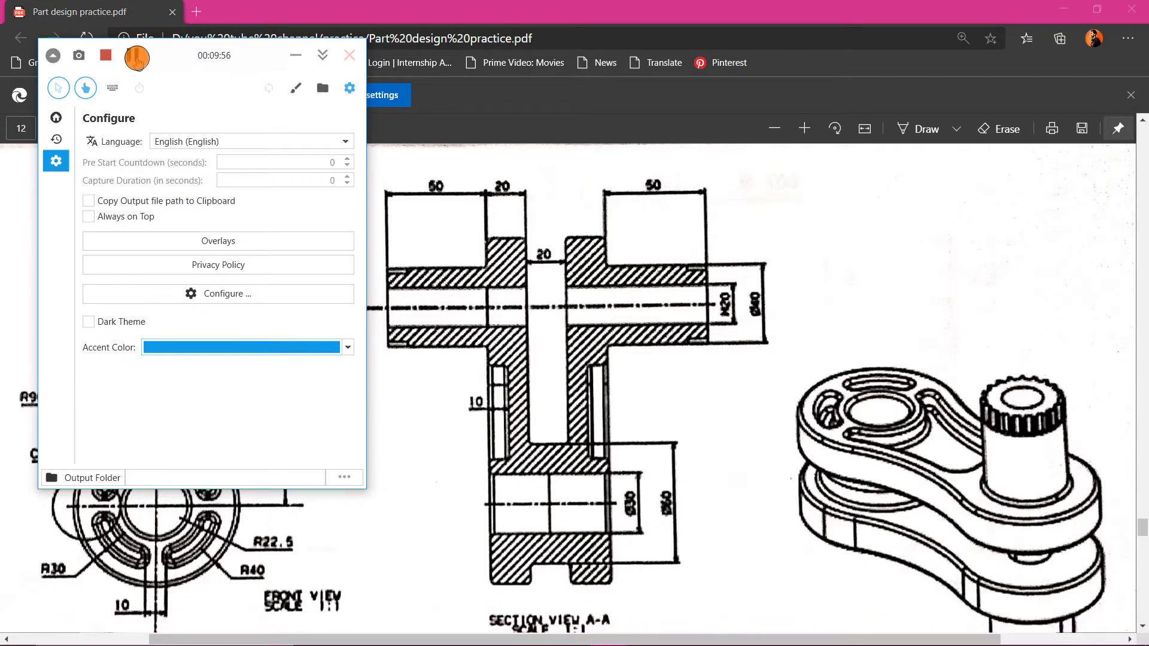
pyautogui.click(137, 58)
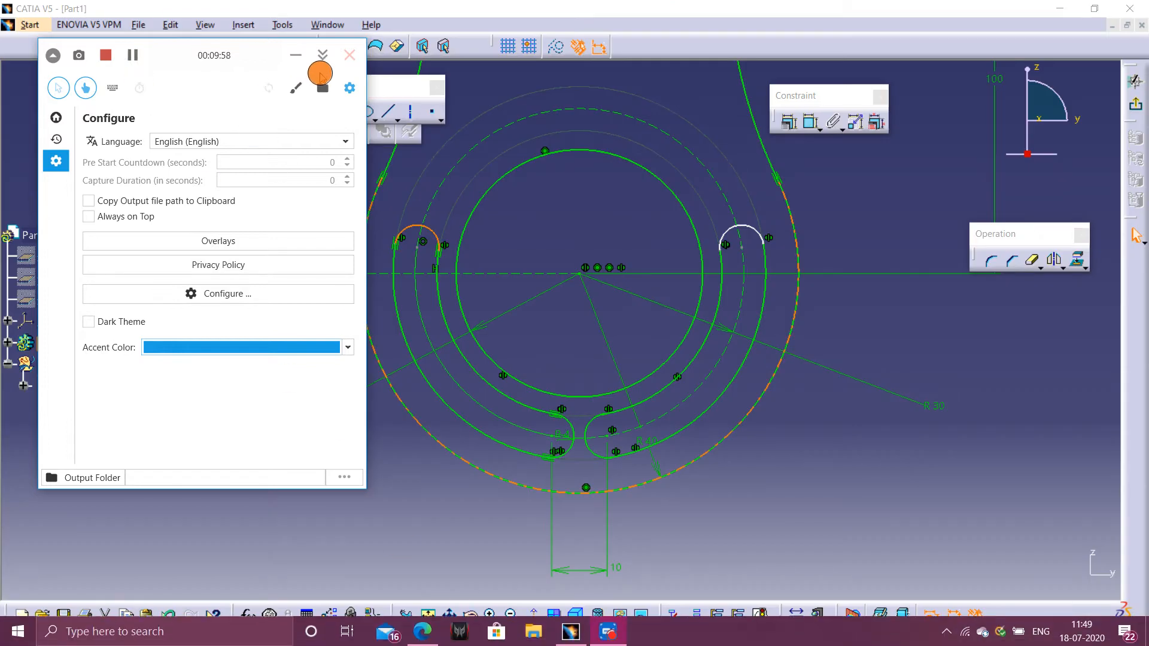
pyautogui.click(322, 55)
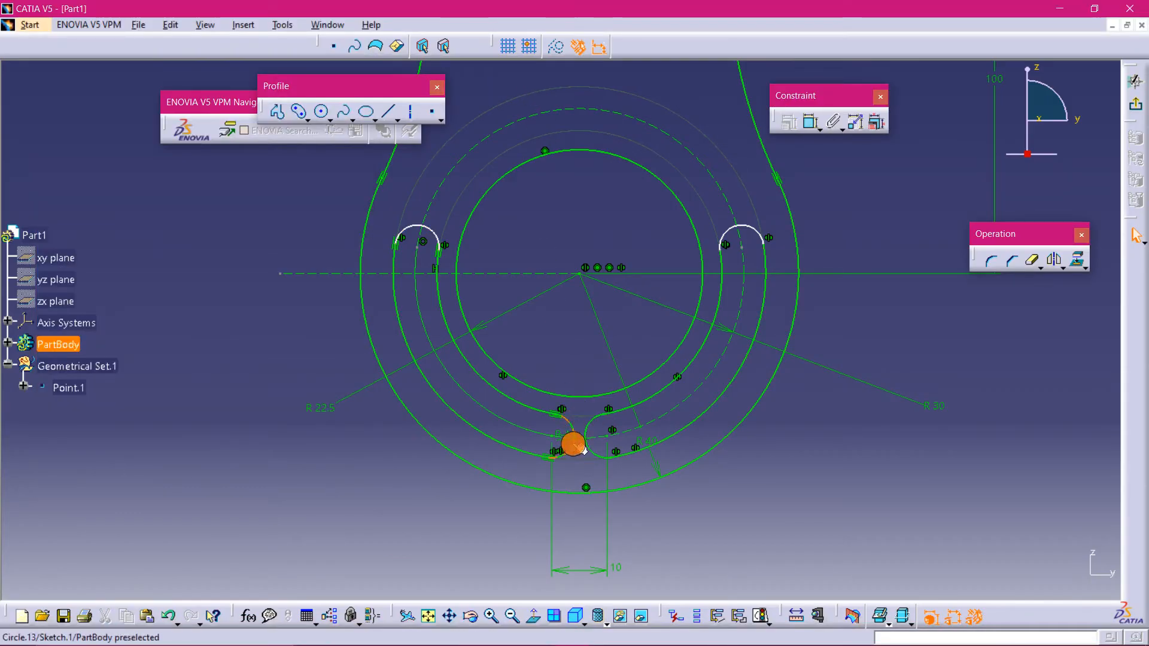
pyautogui.moveTo(605, 533); pyautogui.dragTo(600, 490, button='middle')
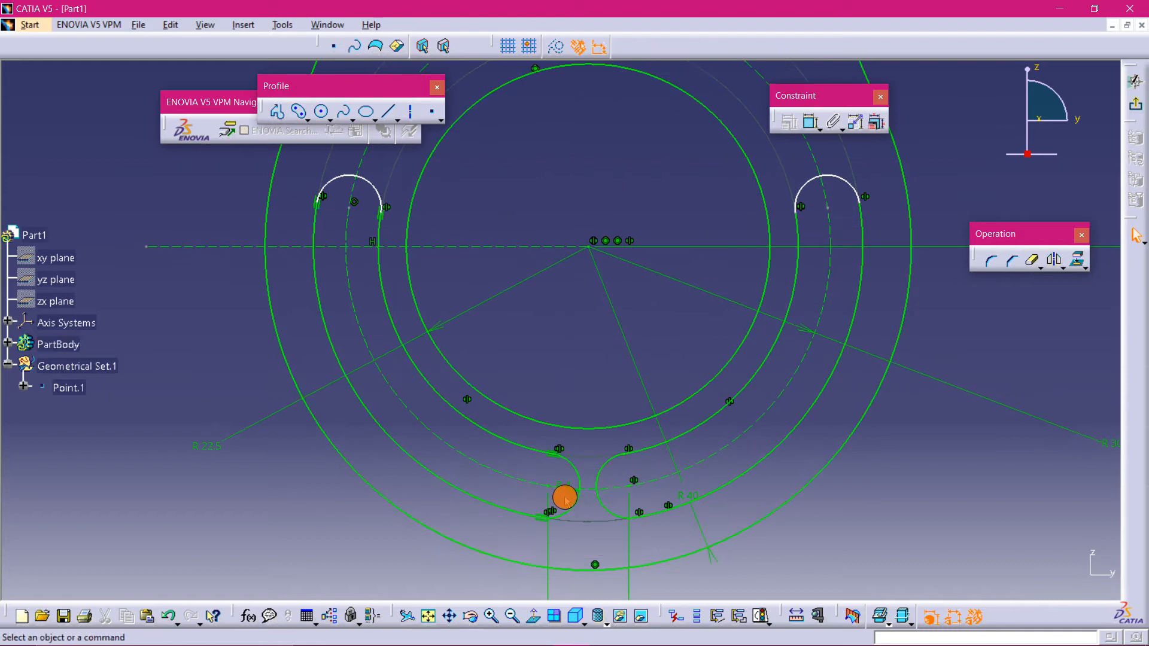
pyautogui.moveTo(575, 346)
pyautogui.mouseDown(button='middle')
pyautogui.moveTo(585, 403)
pyautogui.moveTo(736, 475)
pyautogui.moveTo(748, 498)
pyautogui.moveTo(726, 431)
pyautogui.moveTo(688, 419)
pyautogui.mouseUp(button='middle')
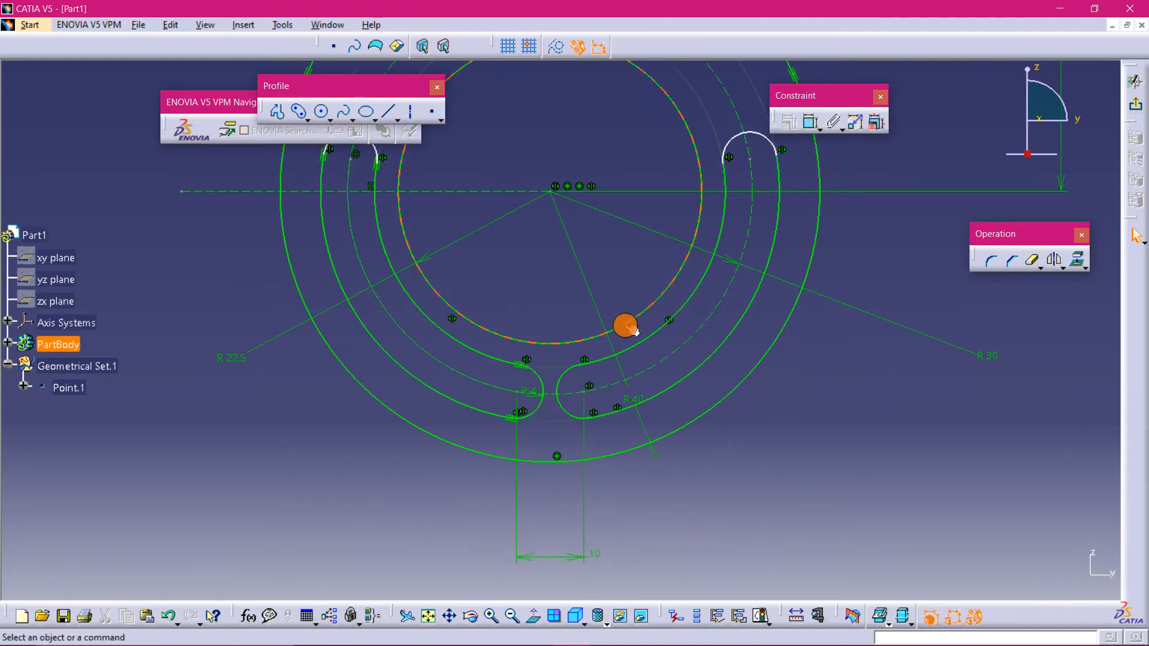
# - Drag the left slot's upper end arc down to just below the horizontal axis
pyautogui.moveTo(263, 327)
pyautogui.mouseDown(button='middle')
pyautogui.moveTo(272, 403)
pyautogui.moveTo(295, 472)
pyautogui.moveTo(295, 441)
pyautogui.moveTo(307, 473)
pyautogui.mouseUp(button='middle')
pyautogui.moveTo(759, 602)
pyautogui.mouseDown(button='middle')
pyautogui.moveTo(756, 505)
pyautogui.moveTo(658, 470)
pyautogui.mouseUp(button='middle')
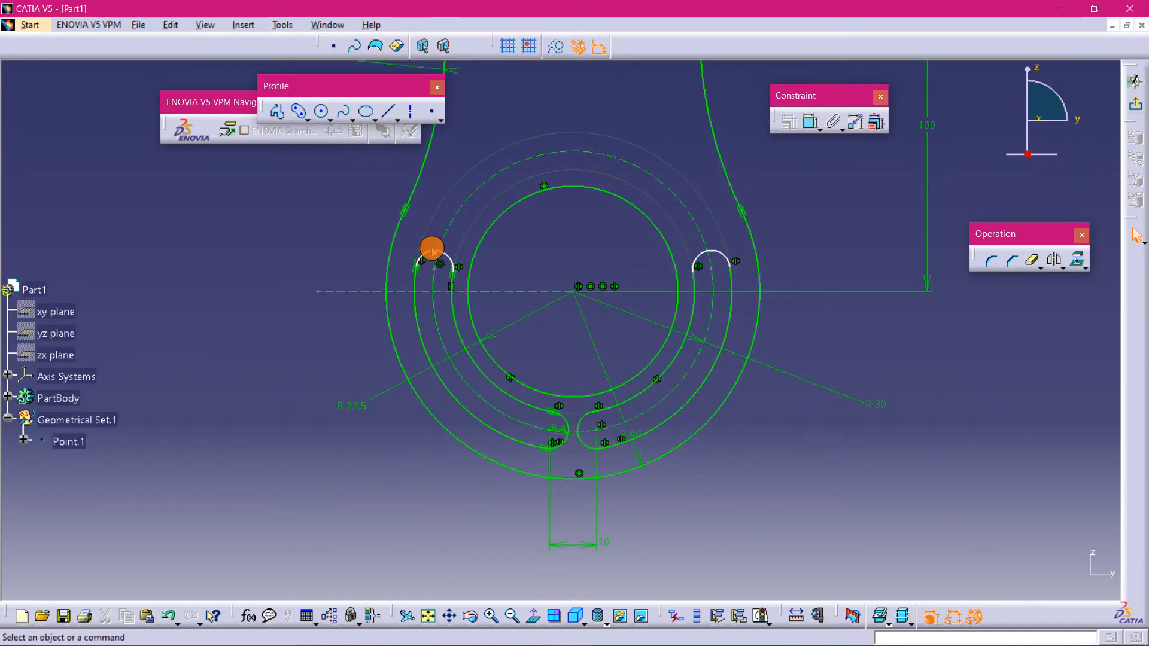
pyautogui.moveTo(433, 248); pyautogui.dragTo(441, 316)
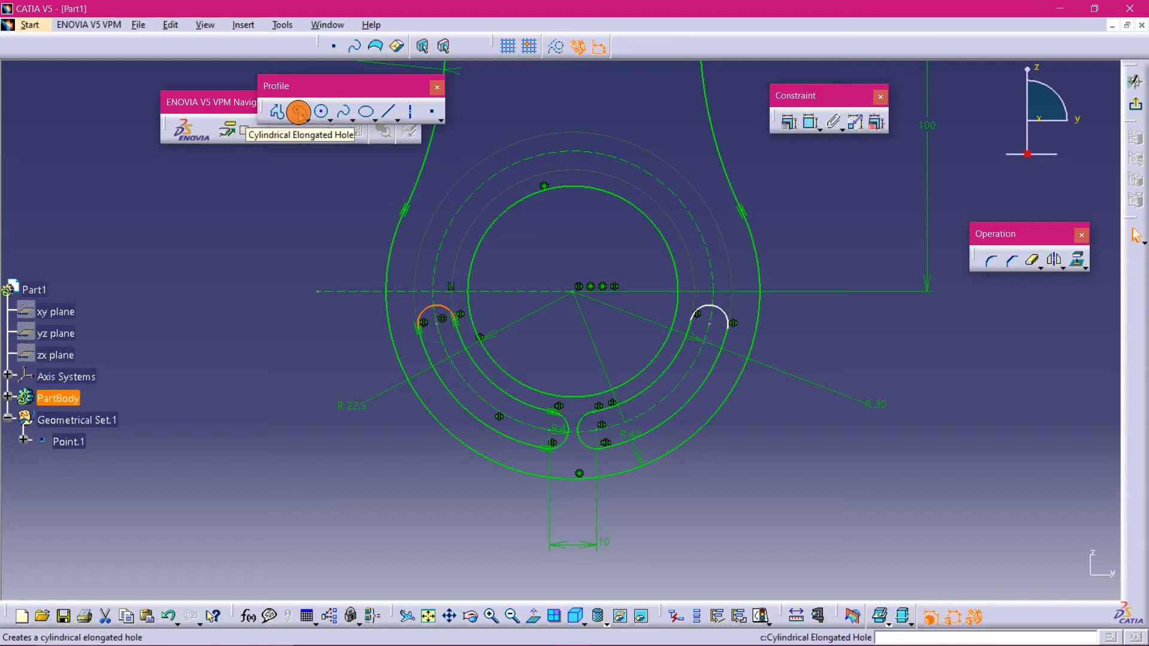
# - Sketch a cylindrical elongated hole centred on the origin, arching over the top between the left and right slot ends
pyautogui.click(298, 111)
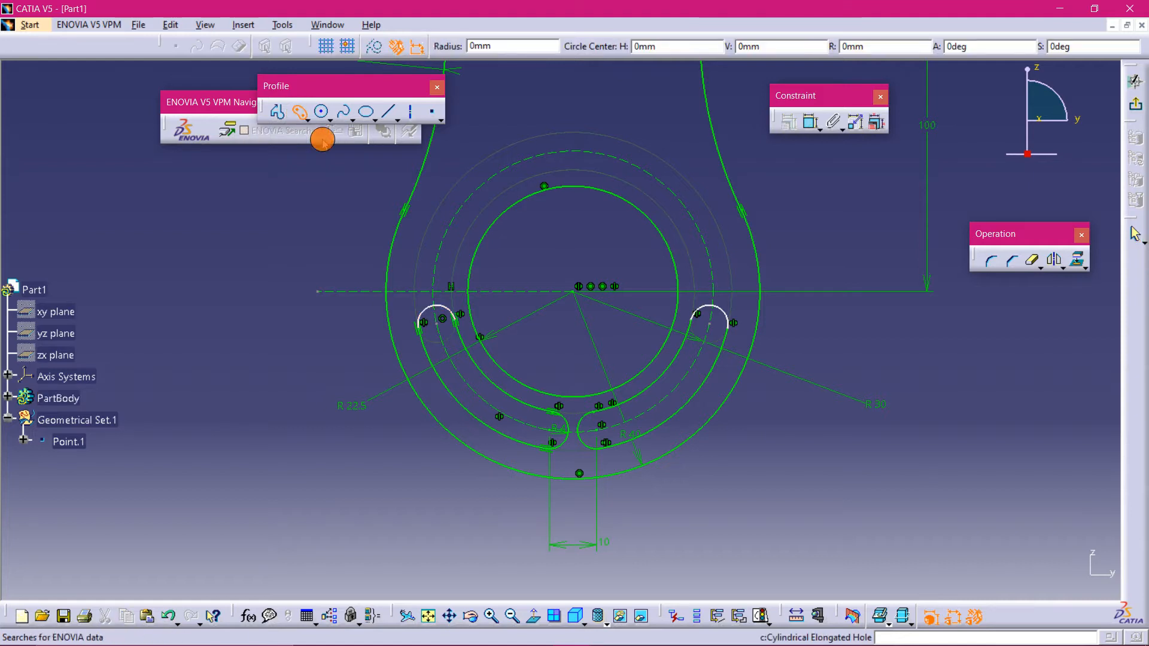
pyautogui.click(581, 298)
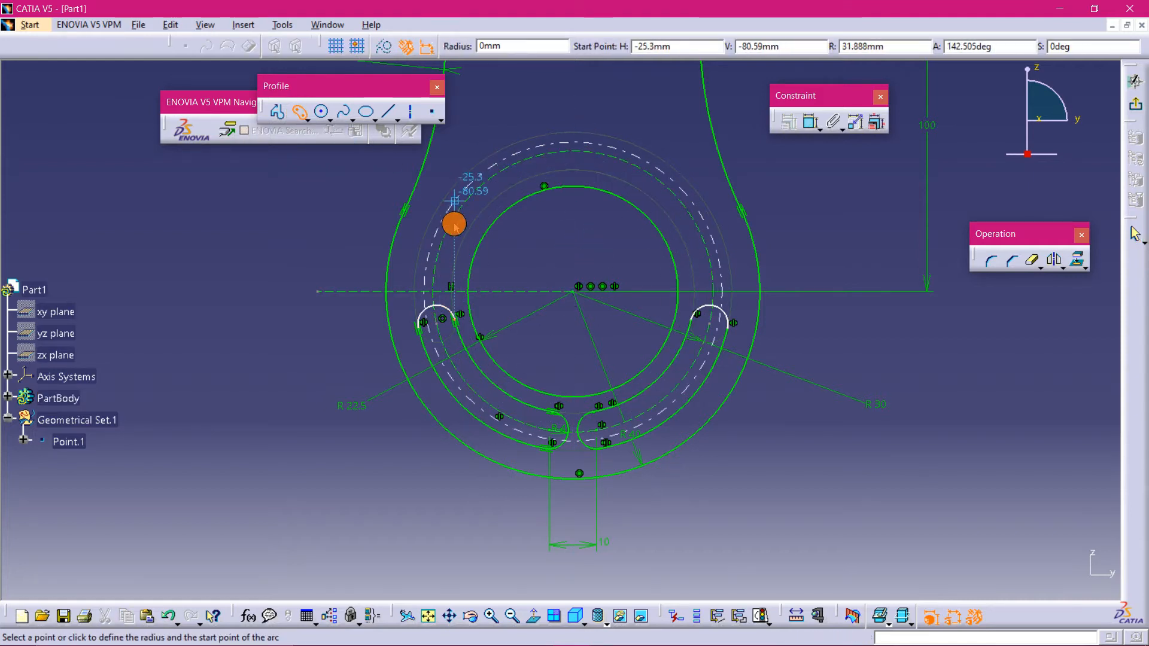
pyautogui.click(438, 265)
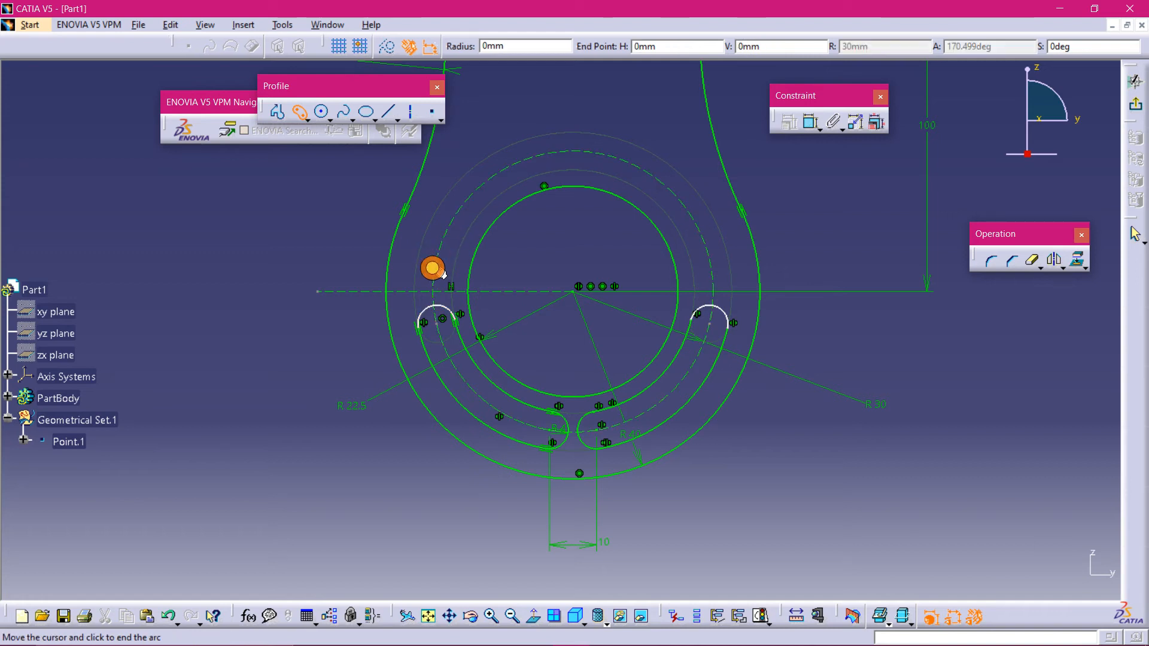
pyautogui.click(724, 275)
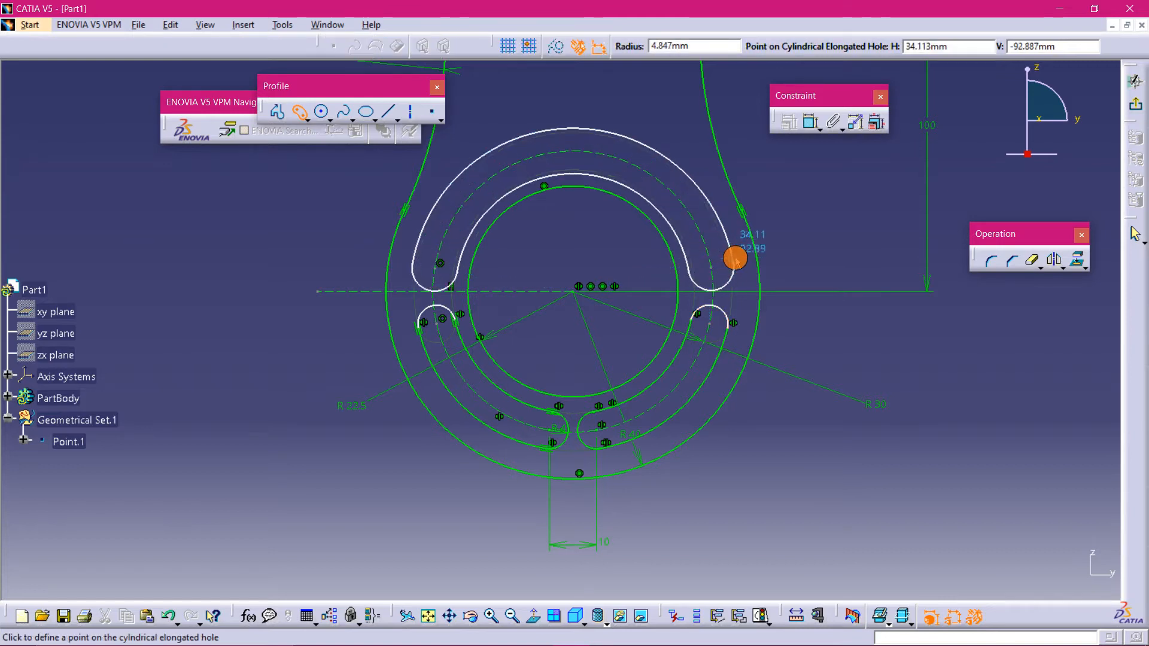
pyautogui.click(718, 227)
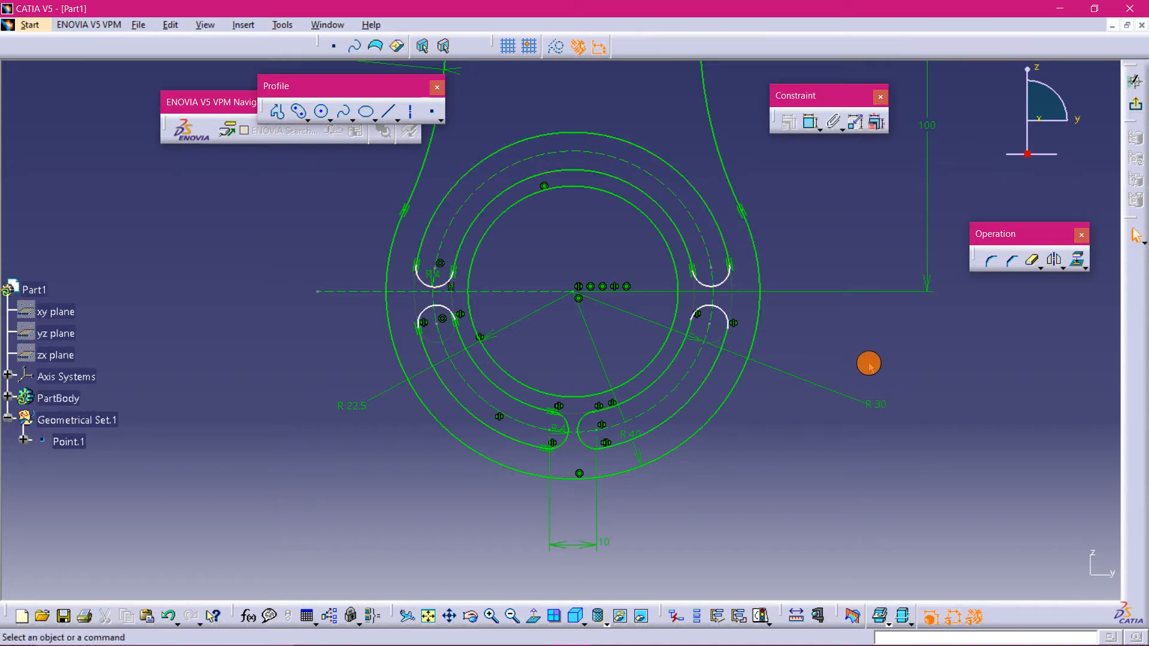
# - Dimension the vertical distance between the two left slot end arcs and set it to 10 mm
pyautogui.moveTo(772, 441)
pyautogui.mouseDown(button='middle')
pyautogui.moveTo(767, 410)
pyautogui.moveTo(818, 491)
pyautogui.mouseUp(button='middle')
pyautogui.middleClick(485, 359)
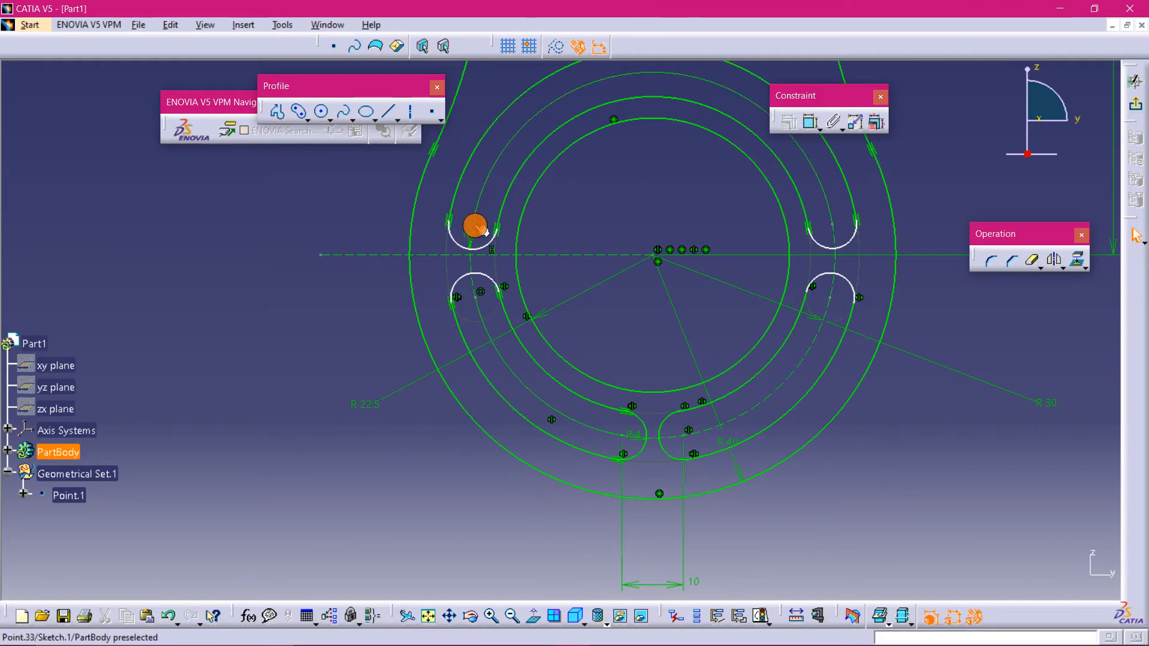
pyautogui.click(811, 127)
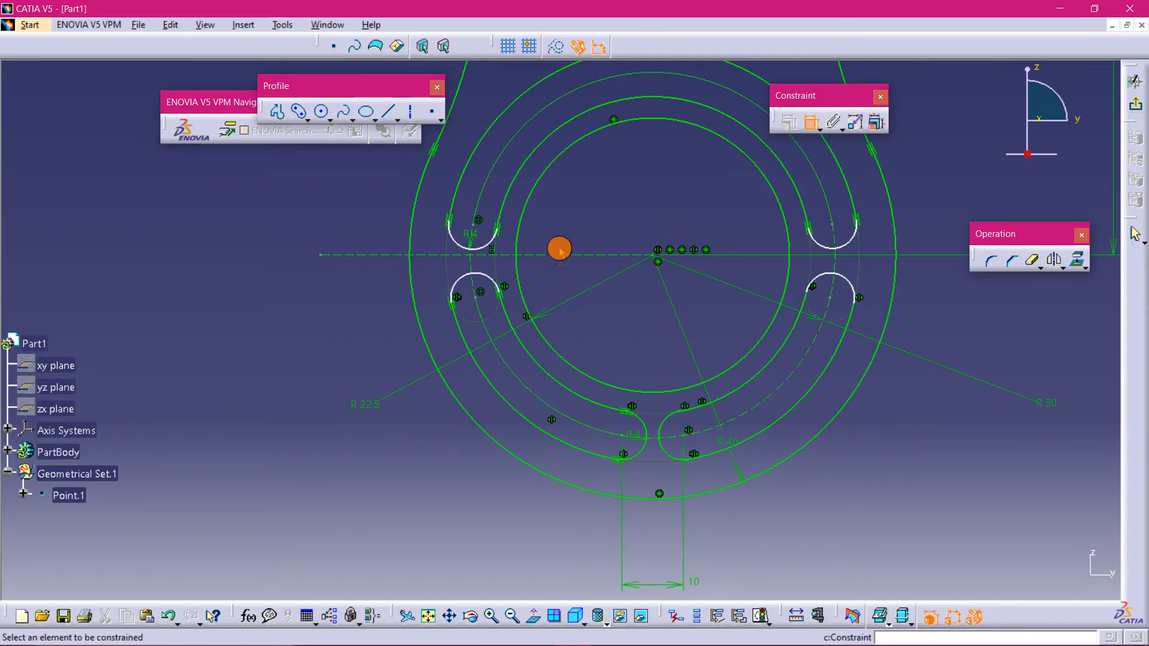
pyautogui.click(474, 228)
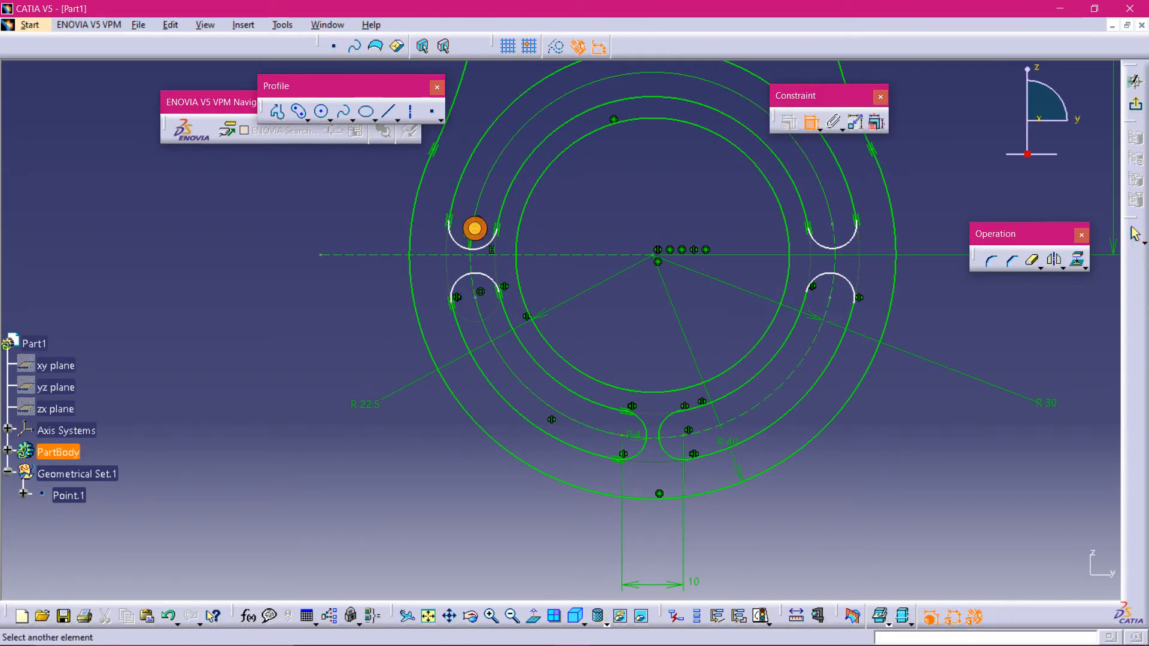
pyautogui.click(477, 298)
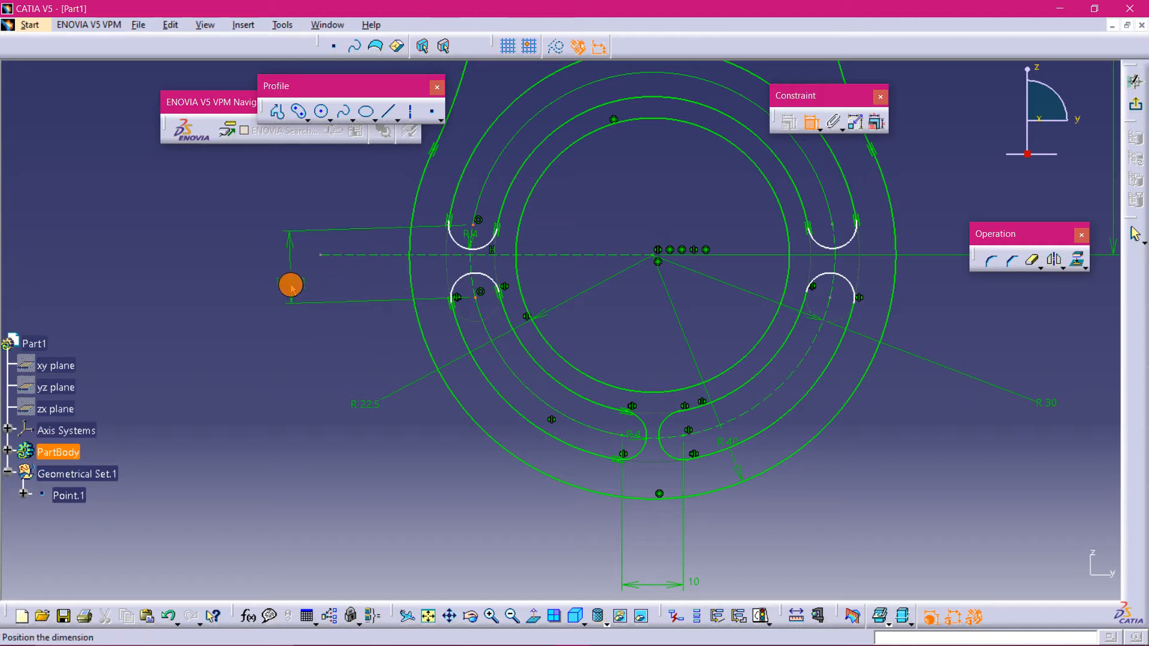
pyautogui.rightClick(291, 285)
pyautogui.click(330, 339)
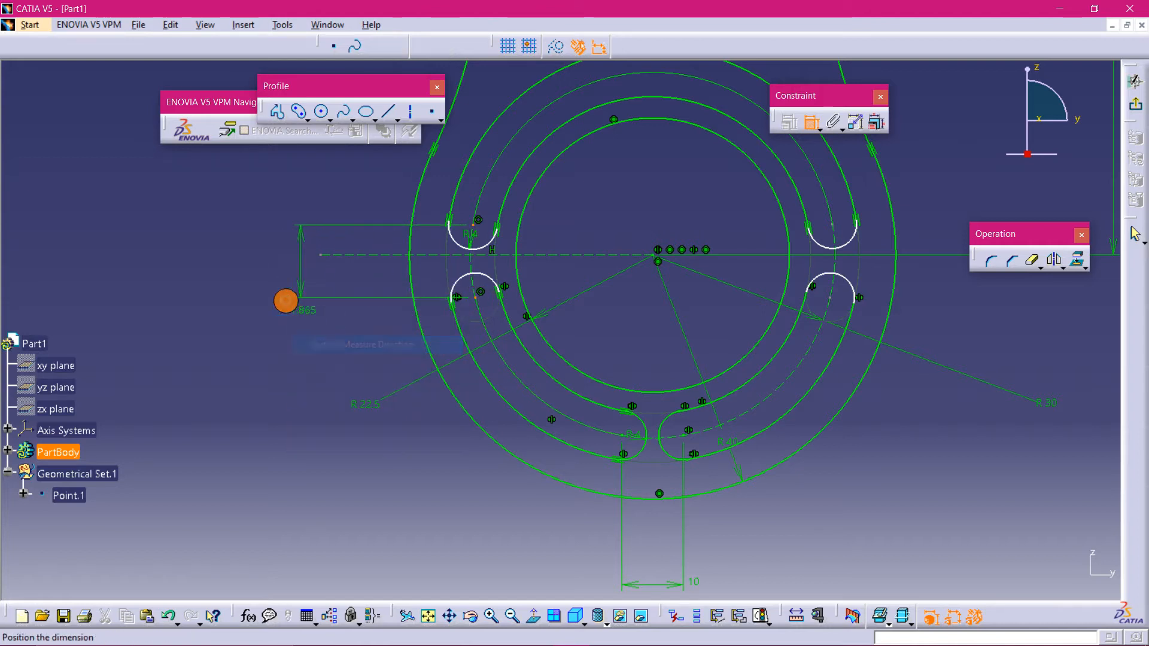
pyautogui.doubleClick(252, 267)
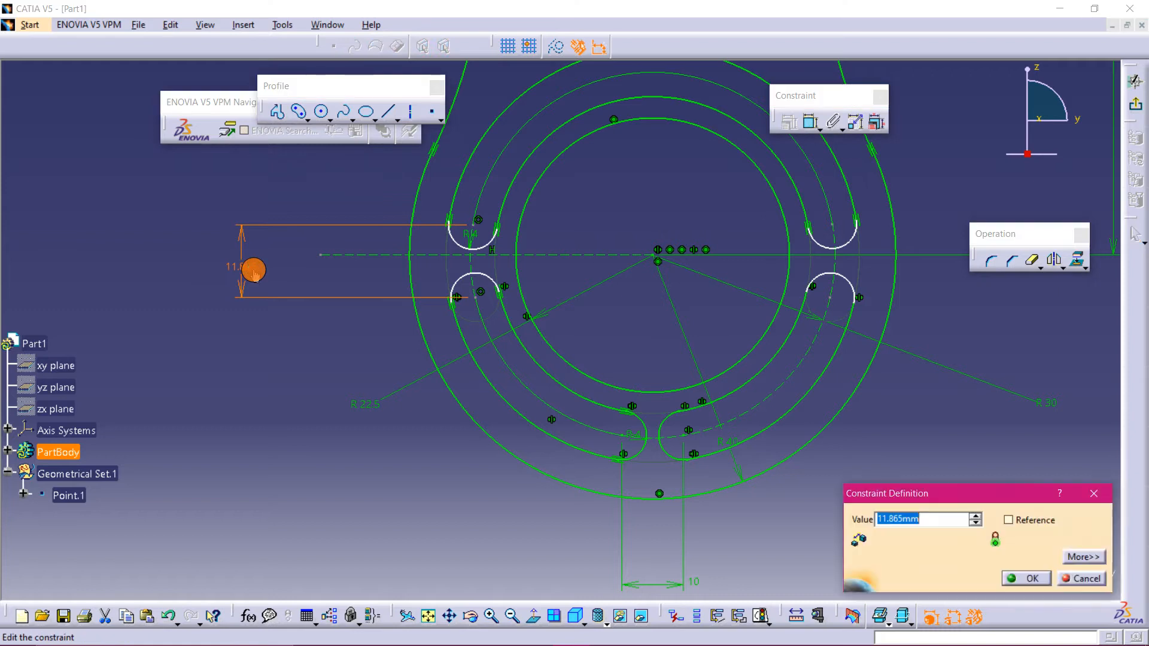
pyautogui.write('10')
pyautogui.press('Return')
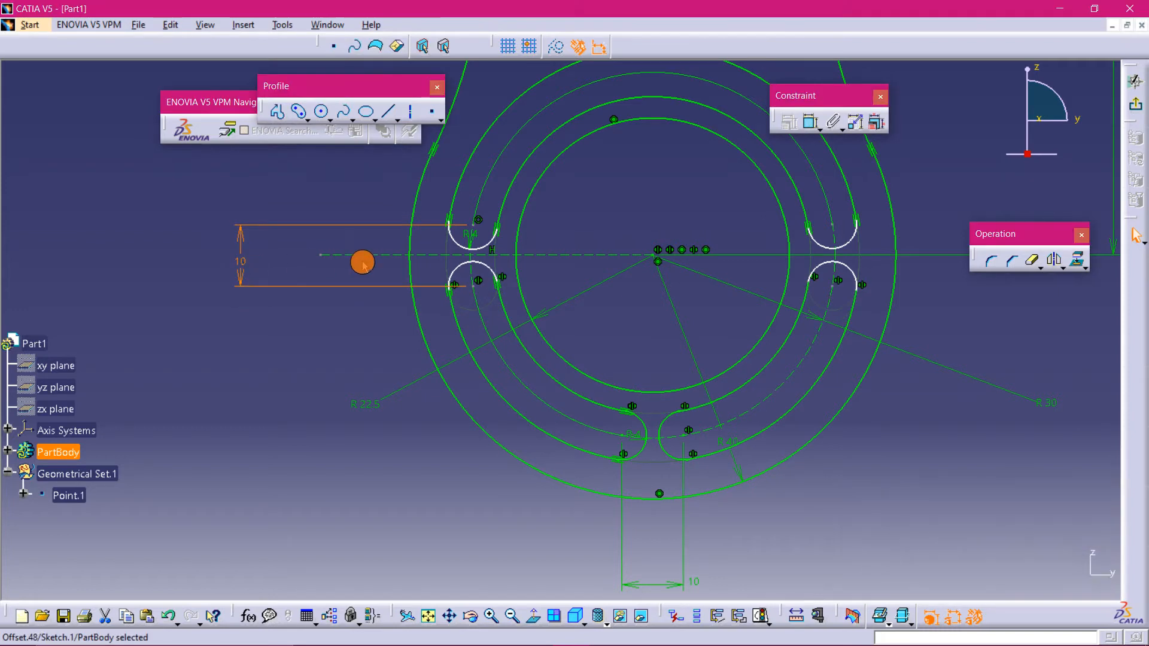
# - Nudge the end arcs of the new upper slot slightly to realign them
pyautogui.moveTo(929, 454)
pyautogui.mouseDown(button='middle')
pyautogui.moveTo(741, 462)
pyautogui.moveTo(726, 449)
pyautogui.moveTo(756, 447)
pyautogui.moveTo(770, 468)
pyautogui.moveTo(762, 429)
pyautogui.mouseUp(button='middle')
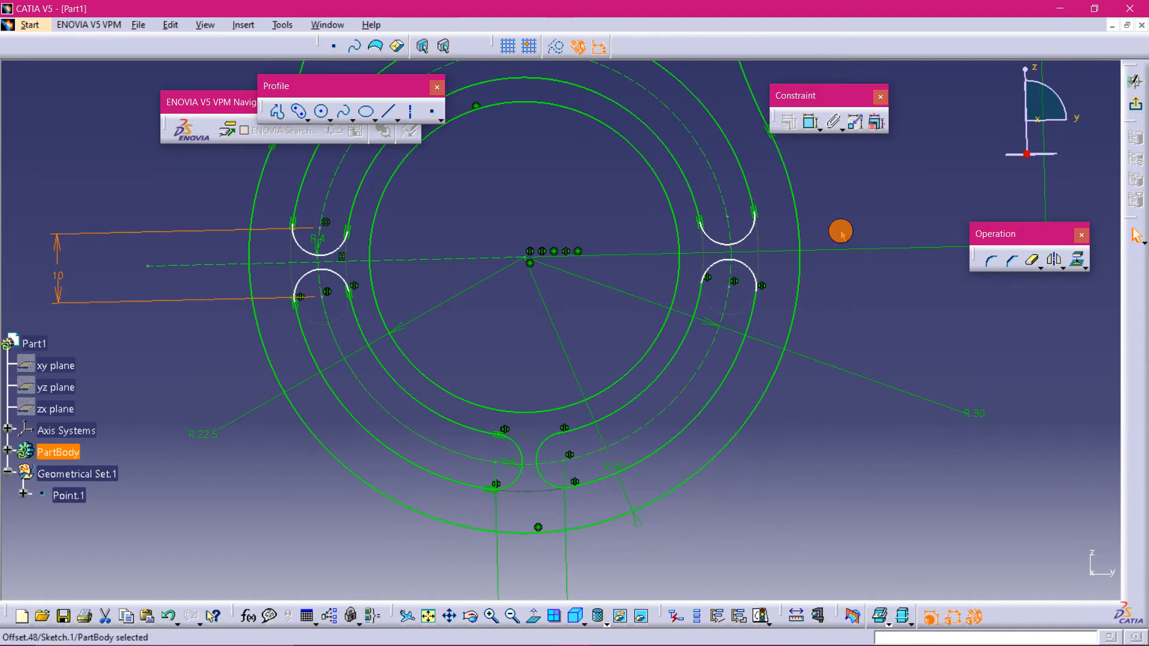
pyautogui.moveTo(841, 204); pyautogui.dragTo(739, 246, button='middle')
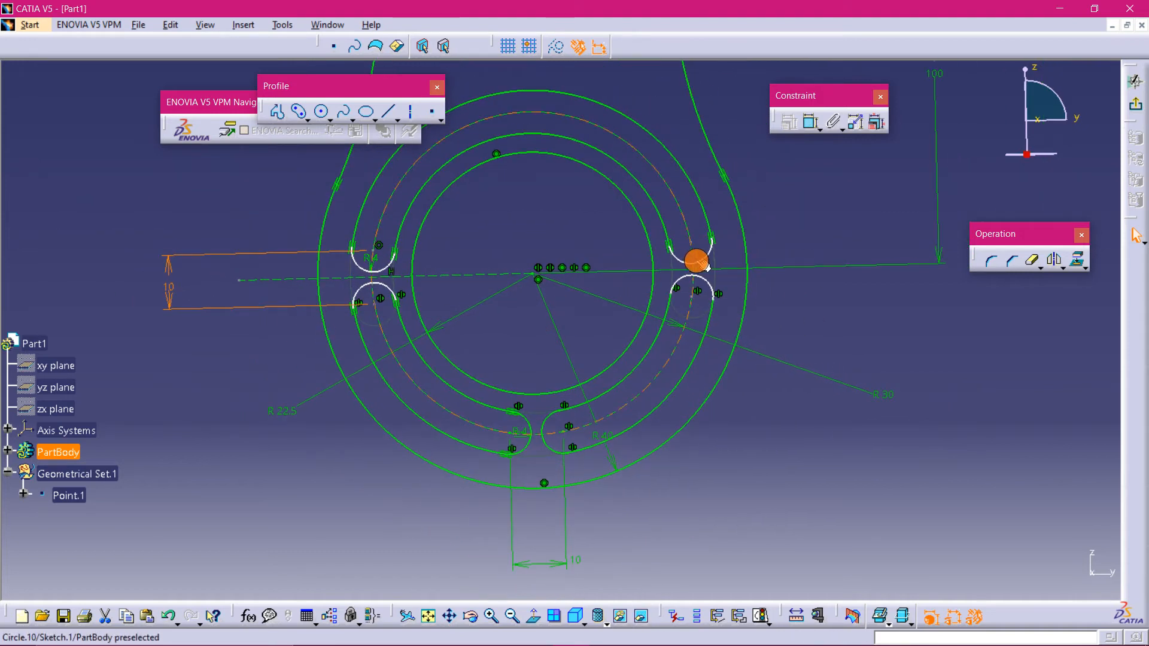
pyautogui.moveTo(696, 261)
pyautogui.mouseDown()
pyautogui.moveTo(692, 231)
pyautogui.moveTo(654, 182)
pyautogui.moveTo(693, 249)
pyautogui.mouseUp()
pyautogui.moveTo(374, 265)
pyautogui.mouseDown()
pyautogui.moveTo(379, 238)
pyautogui.moveTo(367, 263)
pyautogui.mouseUp()
# - Dimension the vertical distance between the two right slot end arcs and set it to 10 mm
pyautogui.click(811, 121)
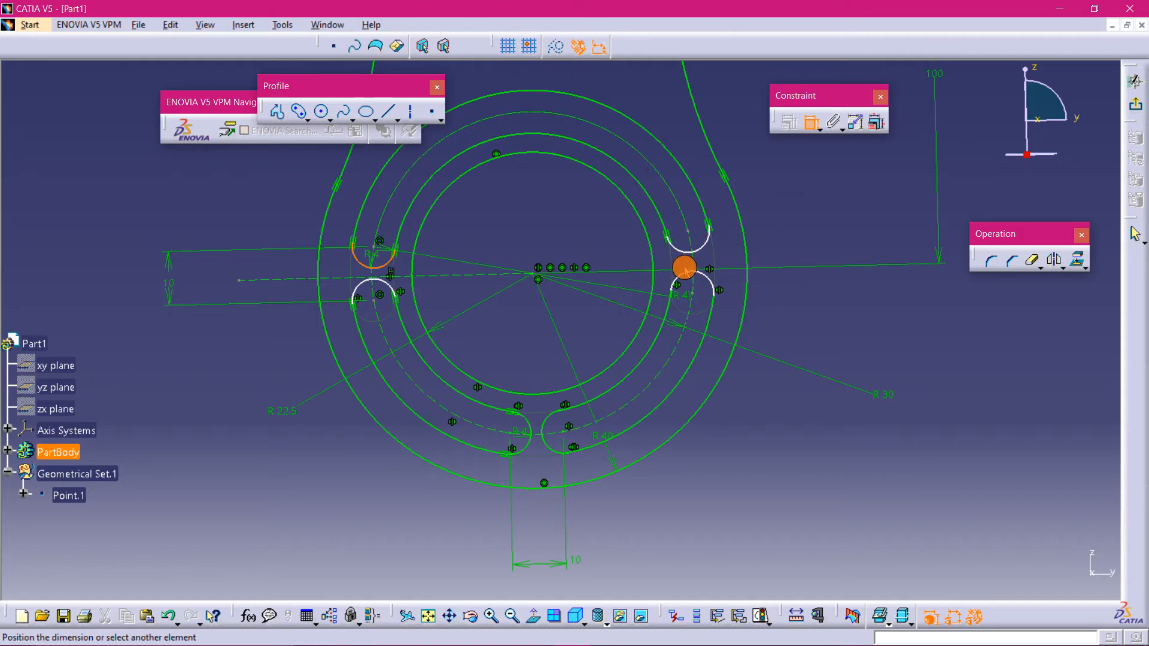
pyautogui.press('Escape')
pyautogui.click(811, 121)
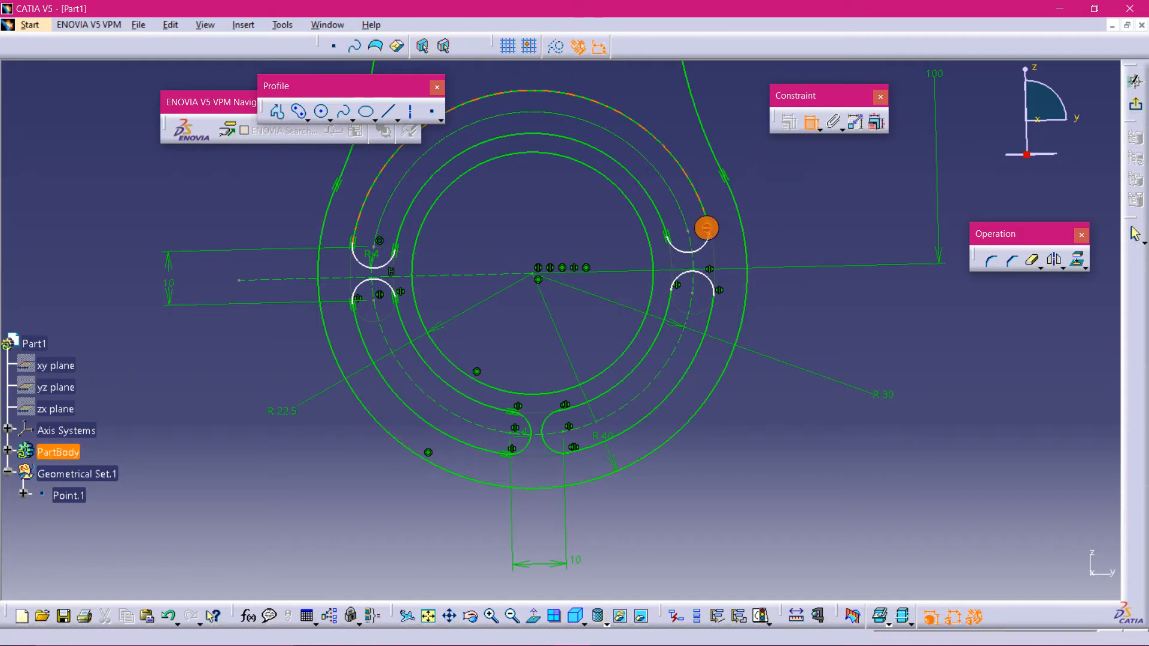
pyautogui.click(687, 228)
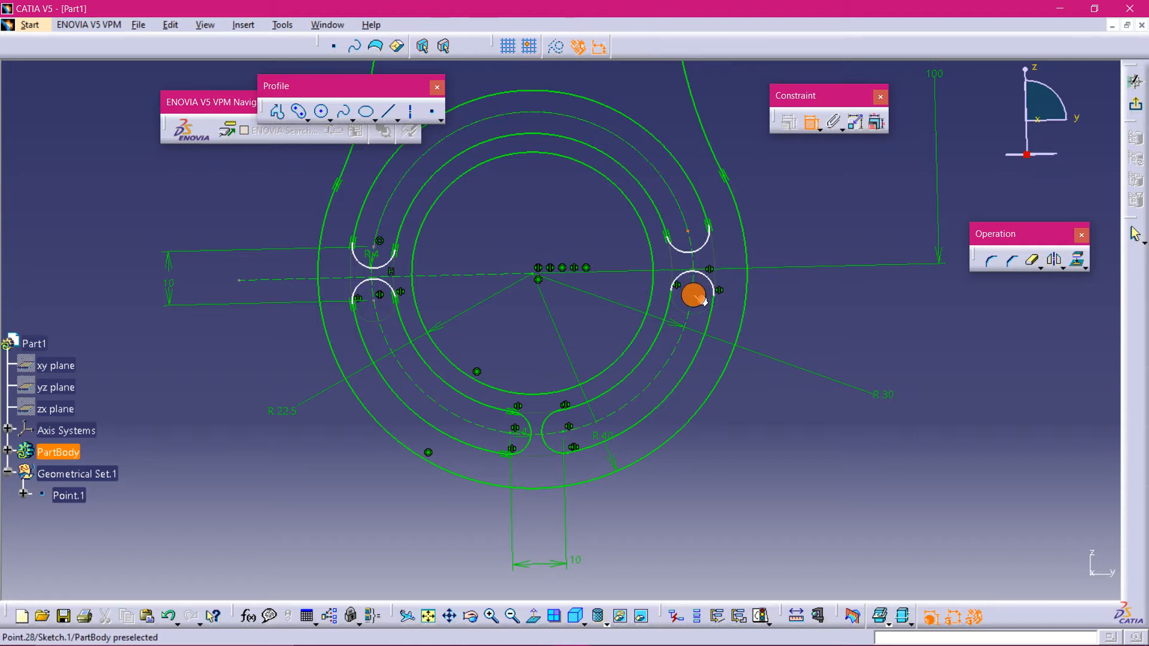
pyautogui.click(691, 293)
pyautogui.rightClick(787, 299)
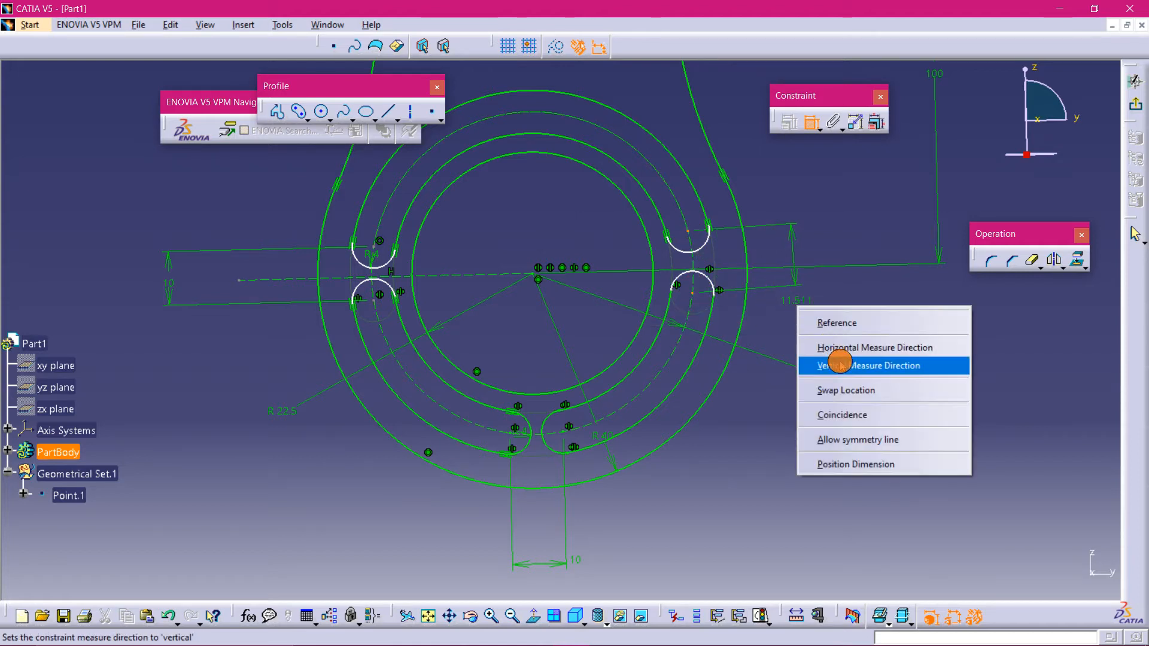
pyautogui.click(836, 365)
pyautogui.click(829, 357)
pyautogui.doubleClick(833, 358)
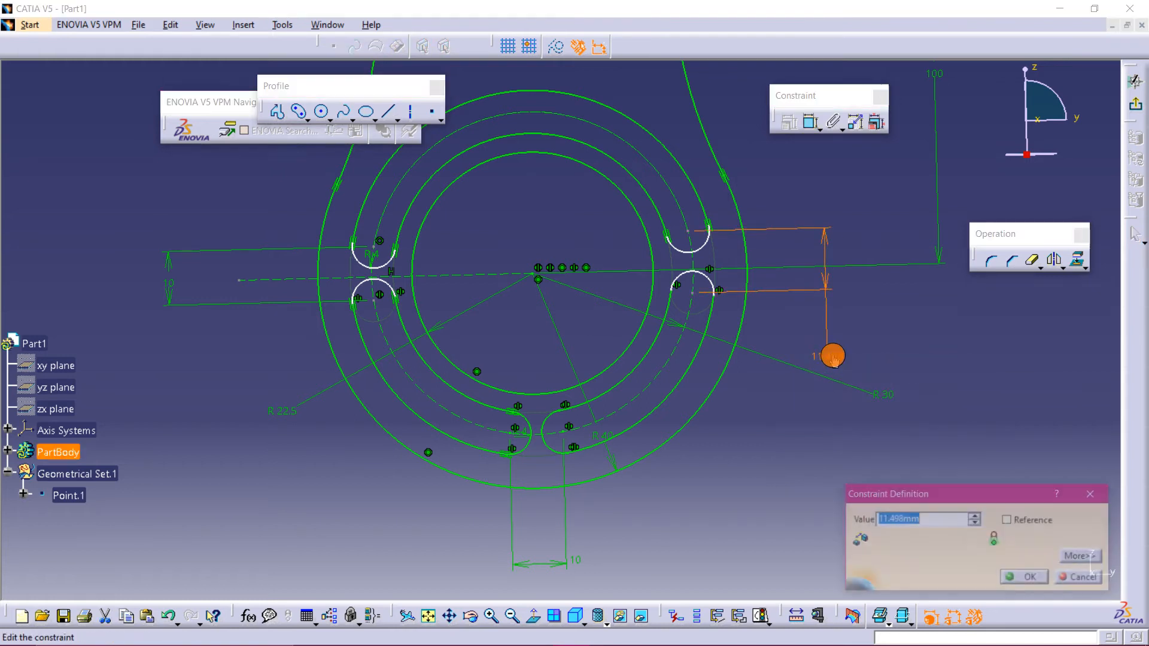
pyautogui.press('Return')
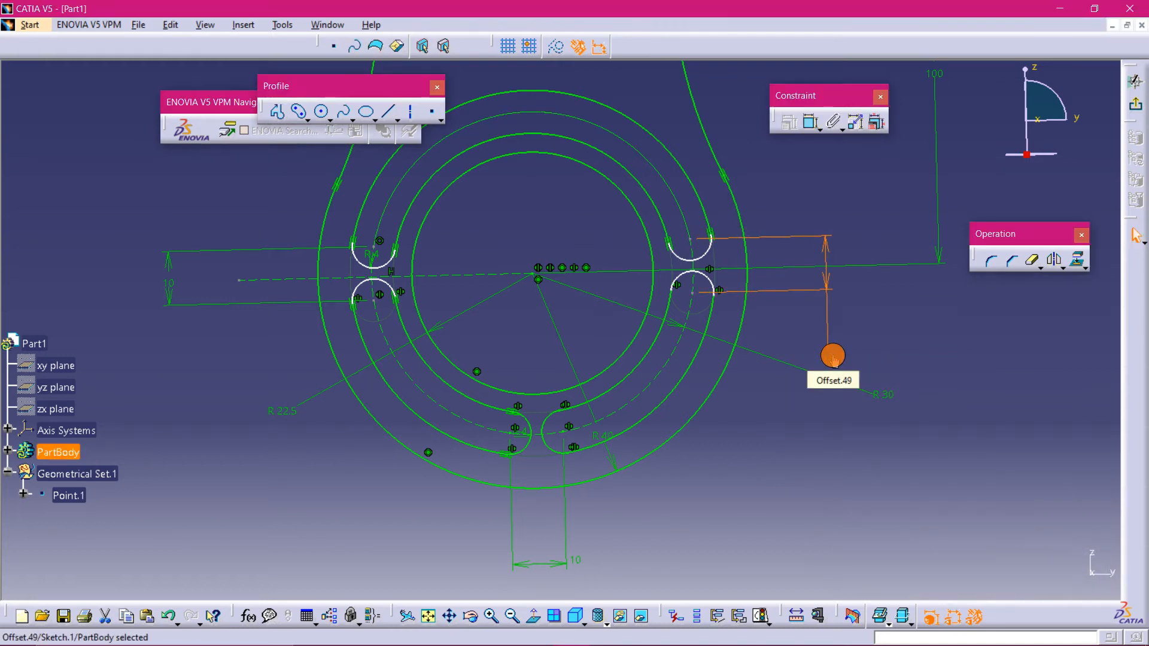
pyautogui.click(840, 462)
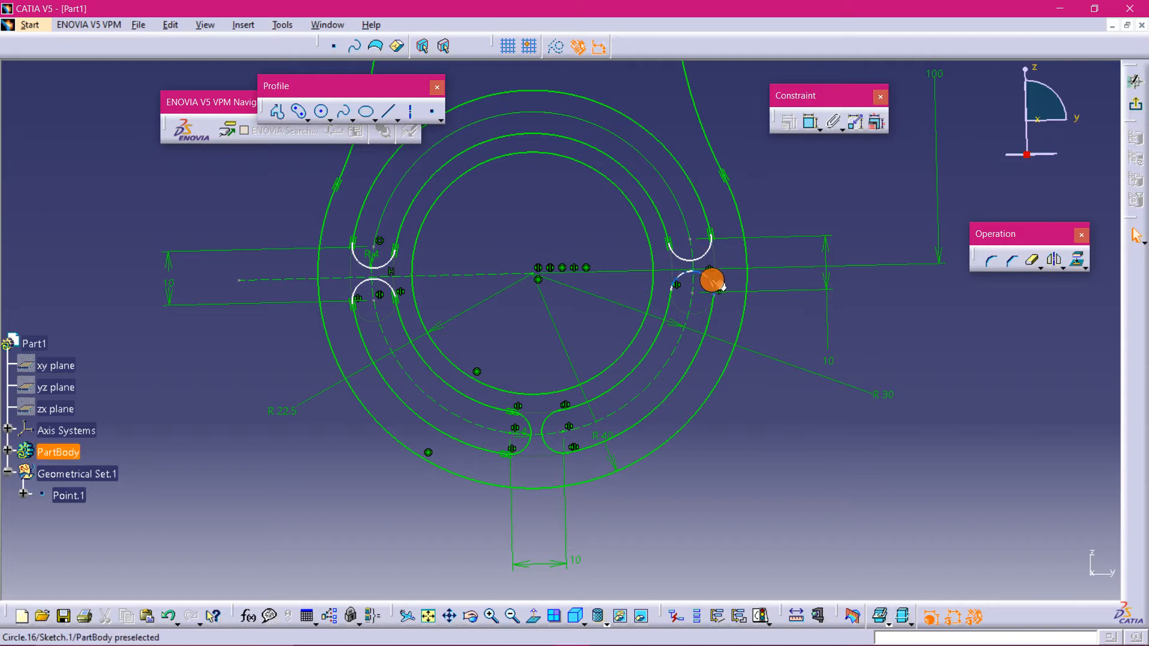
pyautogui.moveTo(712, 280); pyautogui.dragTo(712, 287)
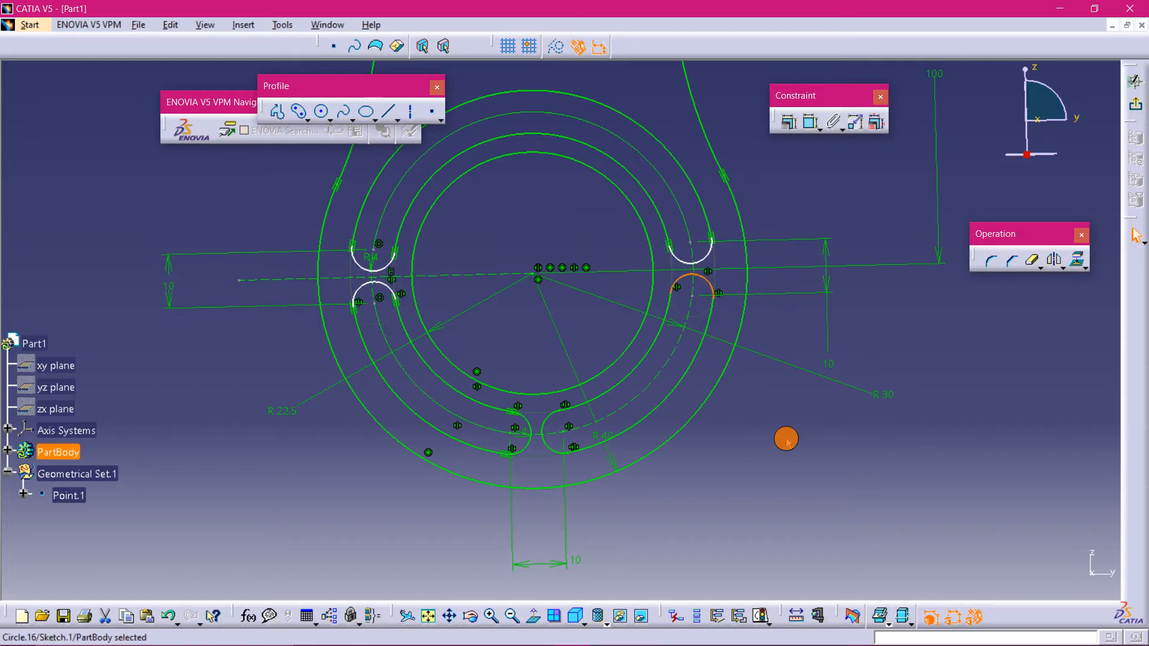
pyautogui.click(536, 616)
pyautogui.click(403, 500)
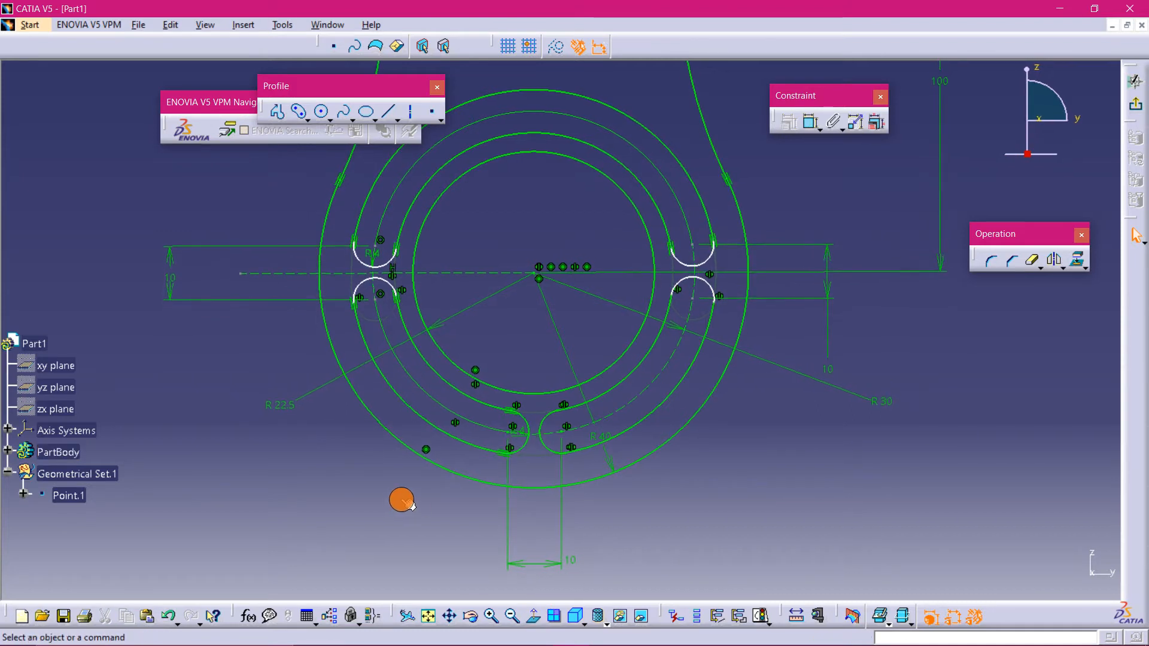
pyautogui.middleClick(400, 499)
pyautogui.moveTo(400, 499)
pyautogui.mouseDown(button='middle')
pyautogui.moveTo(392, 472)
pyautogui.moveTo(487, 392)
pyautogui.moveTo(534, 449)
pyautogui.mouseUp(button='middle')
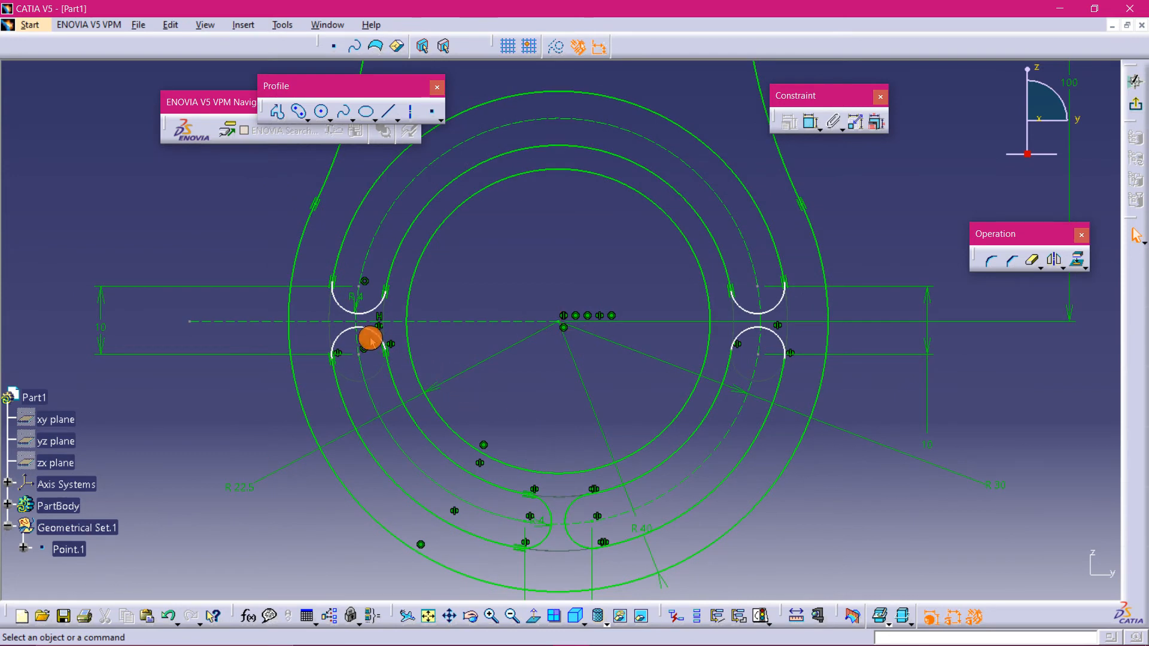
pyautogui.click(811, 121)
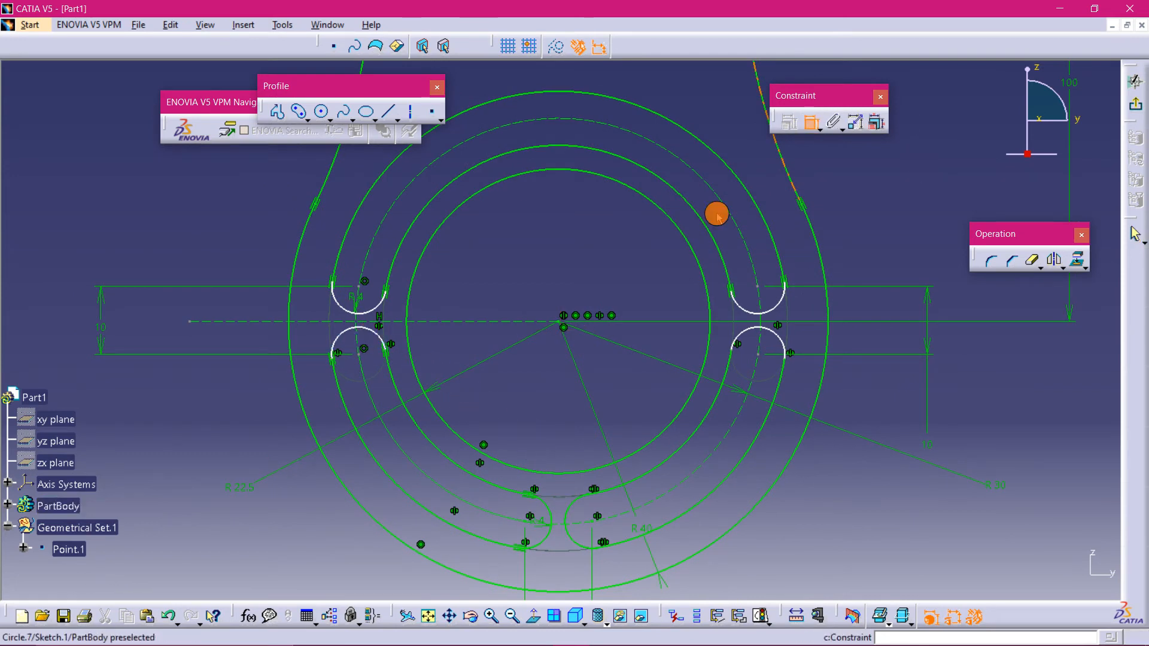
pyautogui.click(364, 358)
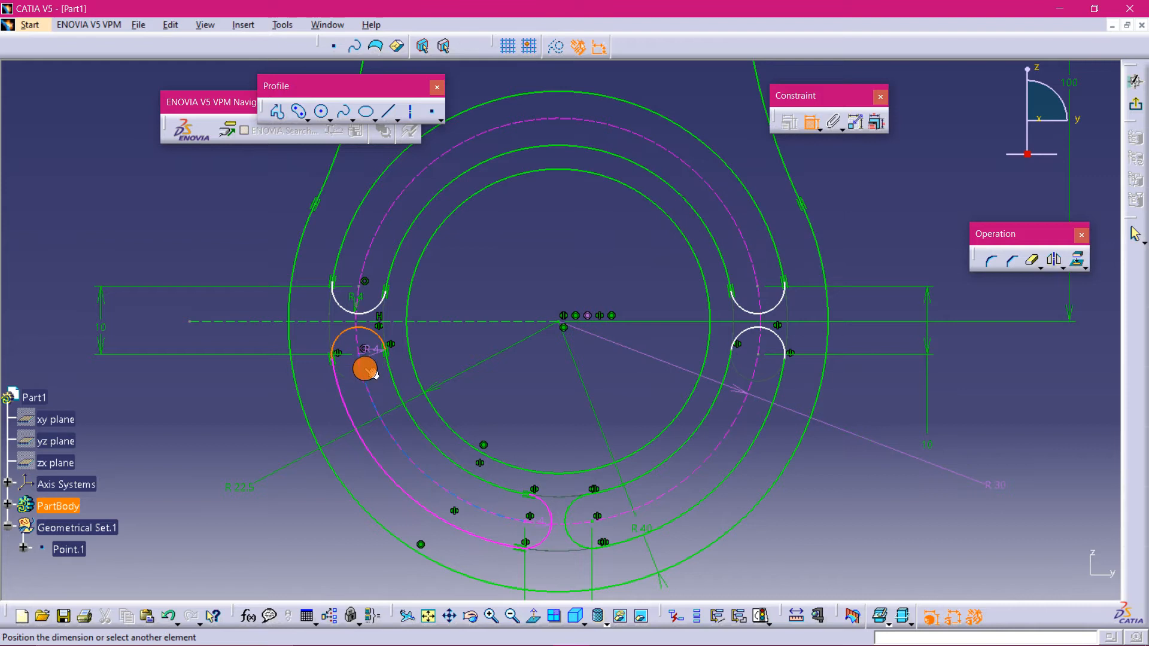
pyautogui.press('Escape')
pyautogui.click(619, 634)
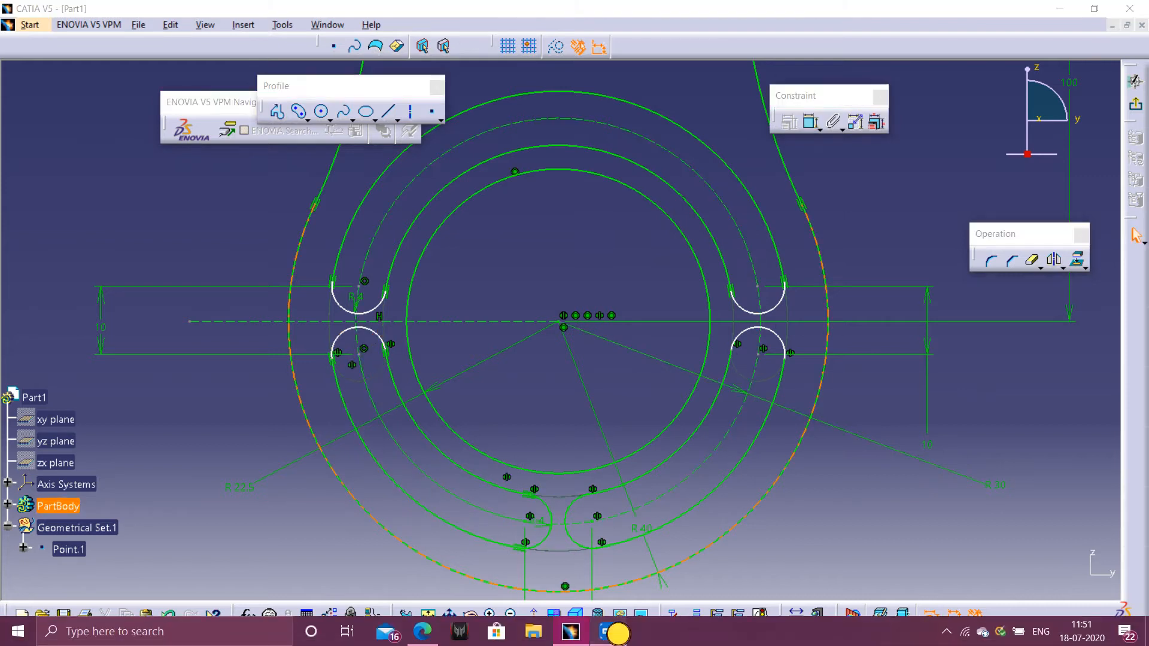
# - Try to constrain the two upper slot end arcs through the constraints dialog
pyautogui.click(130, 56)
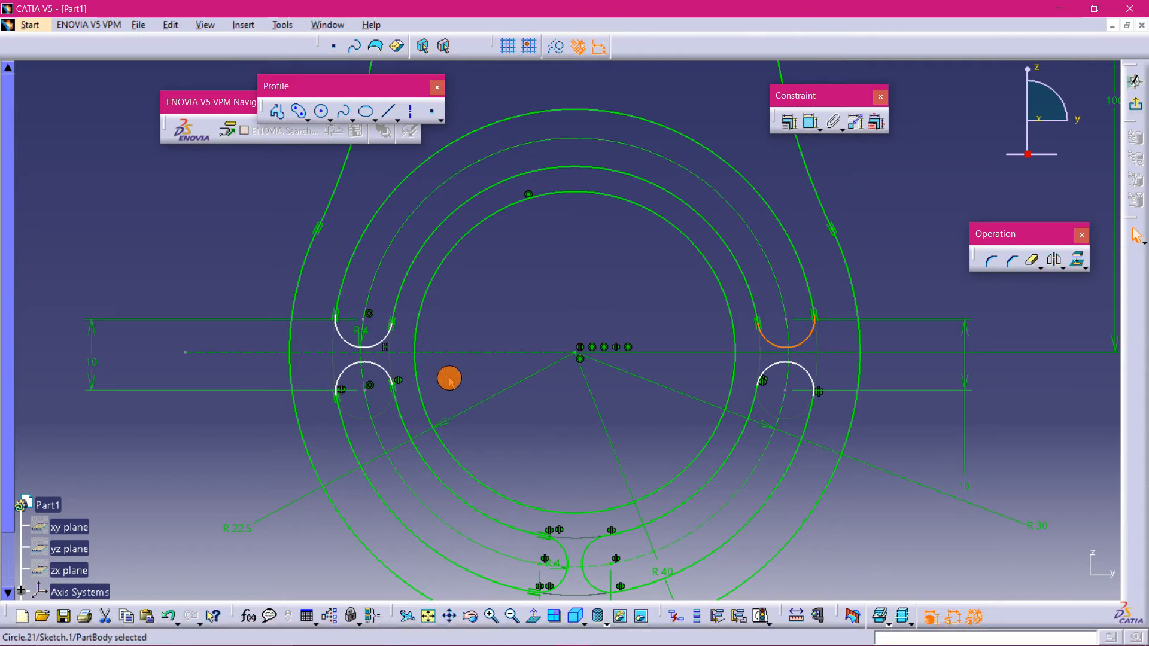
pyautogui.moveTo(457, 387); pyautogui.dragTo(448, 357, button='middle')
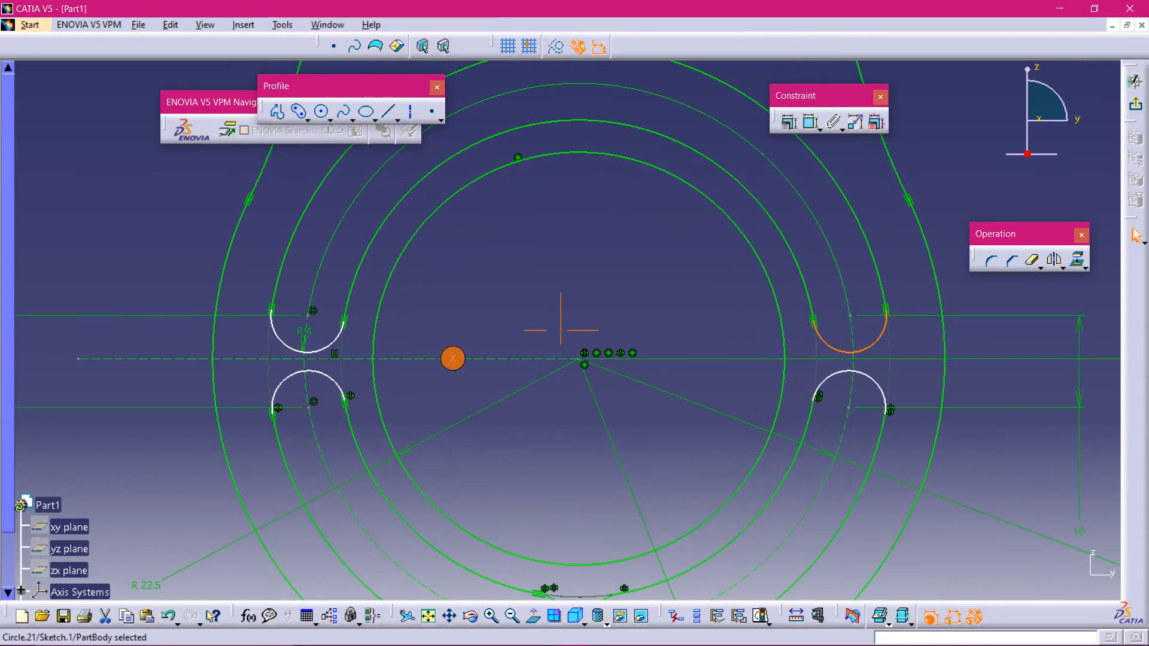
pyautogui.click(318, 362)
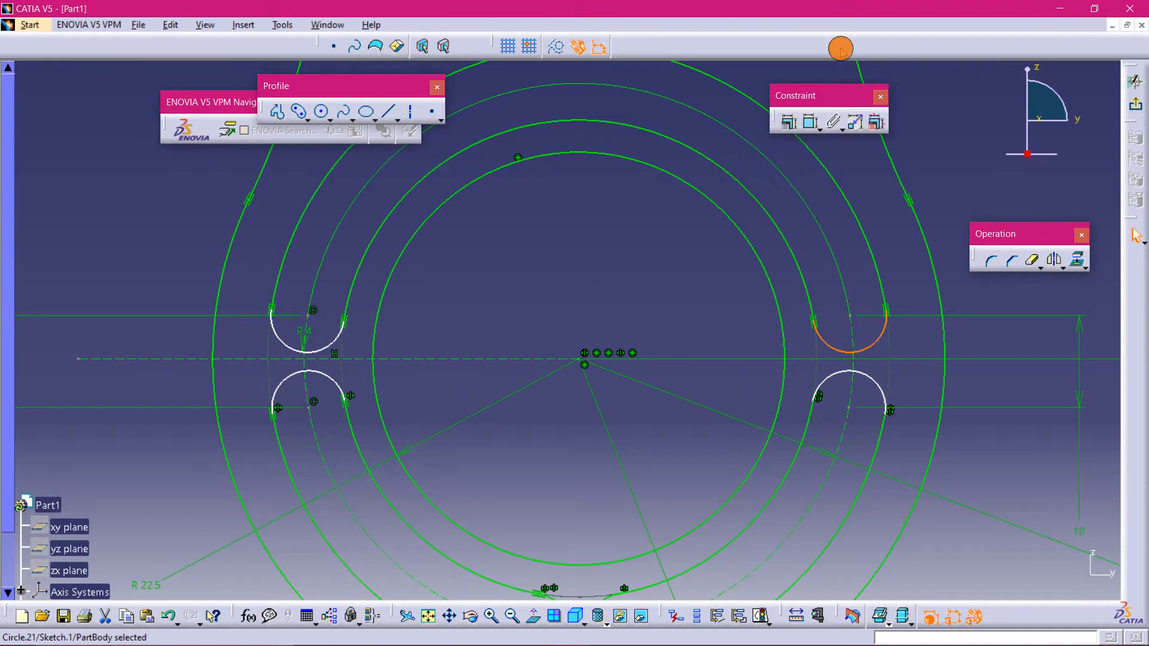
pyautogui.click(786, 126)
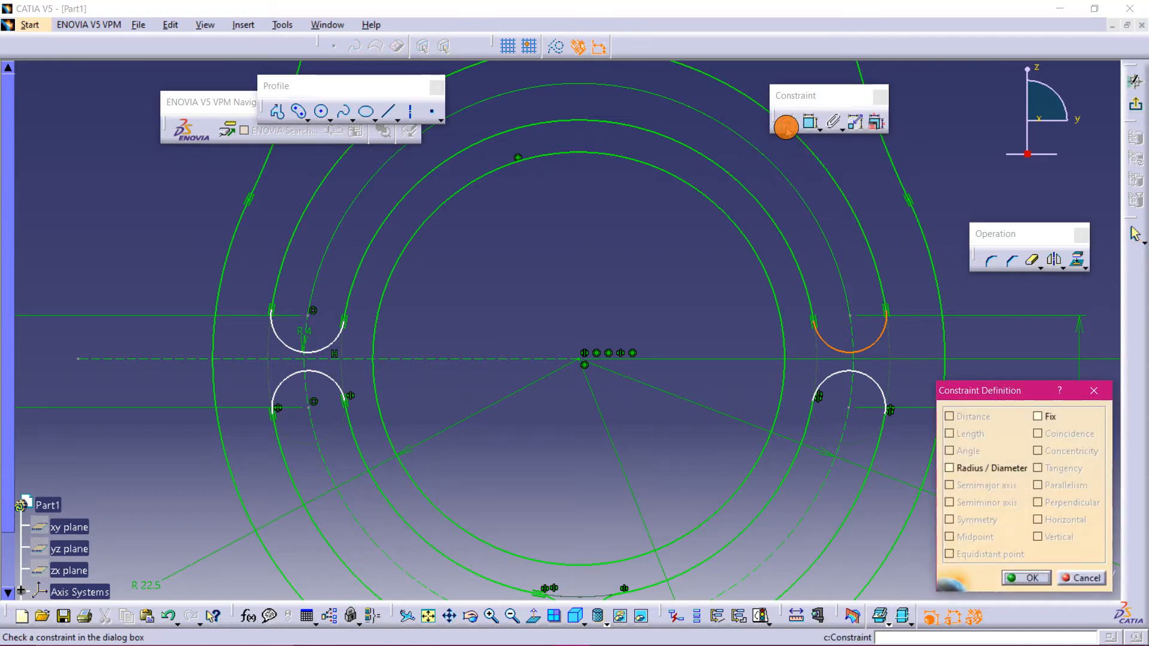
pyautogui.click(1086, 390)
# - Try to make the two left slot end arcs symmetric about the horizontal axis line through the constraints dialog
pyautogui.click(346, 362)
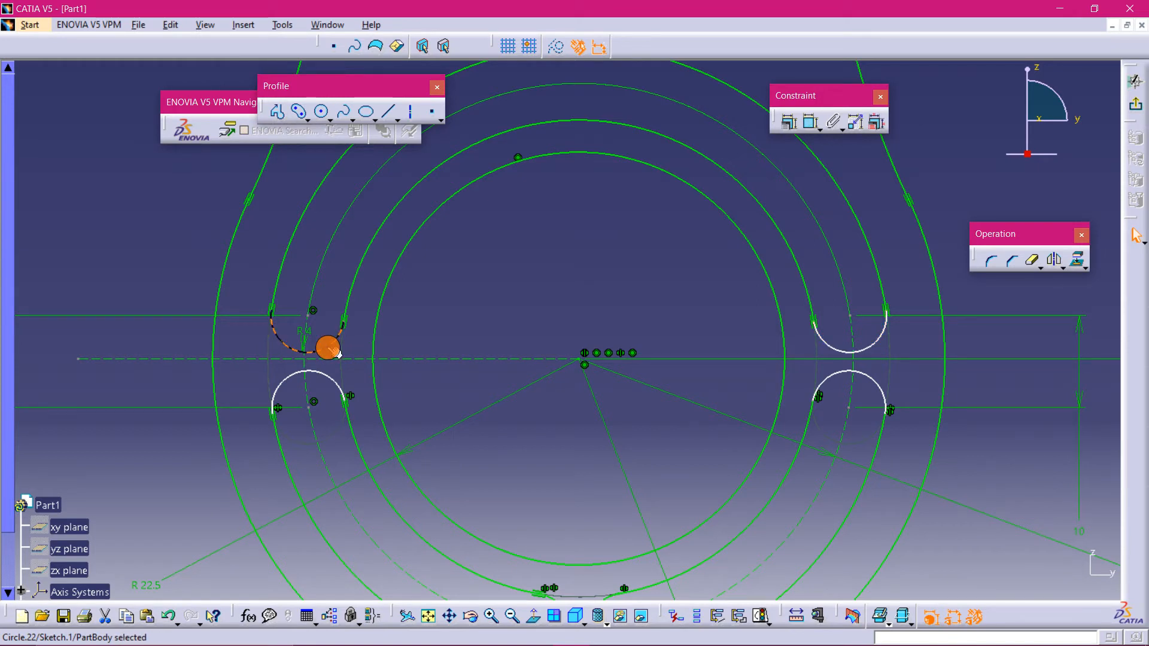
pyautogui.keyDown('ctrl'); pyautogui.click(327, 377); pyautogui.keyUp('ctrl')
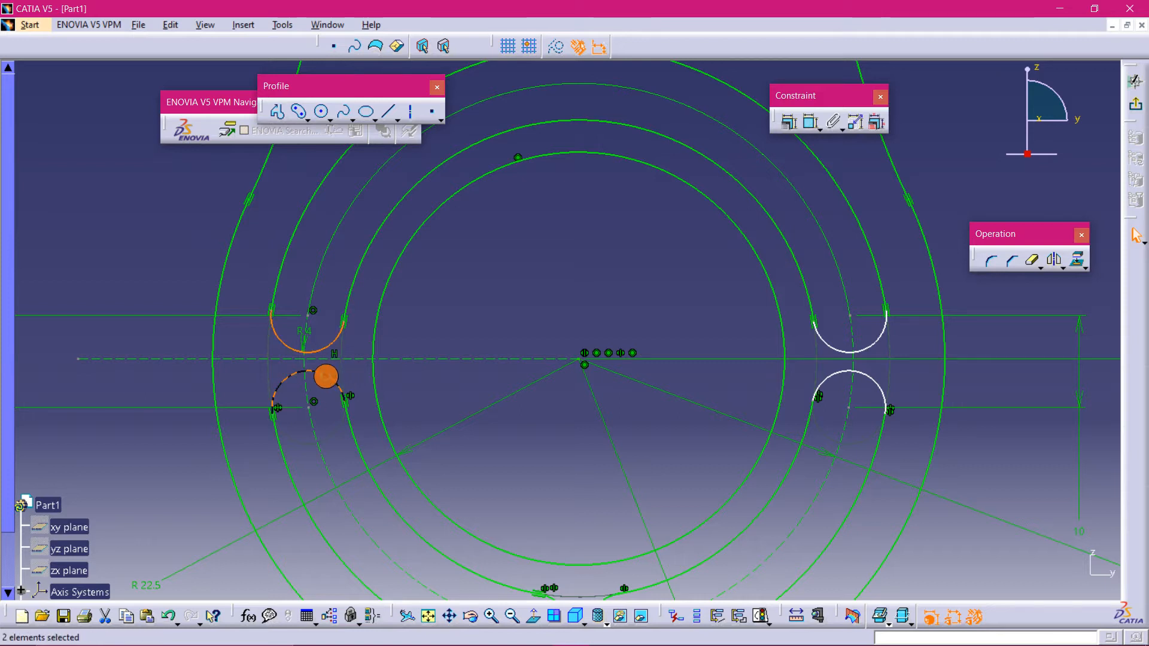
pyautogui.click(789, 125)
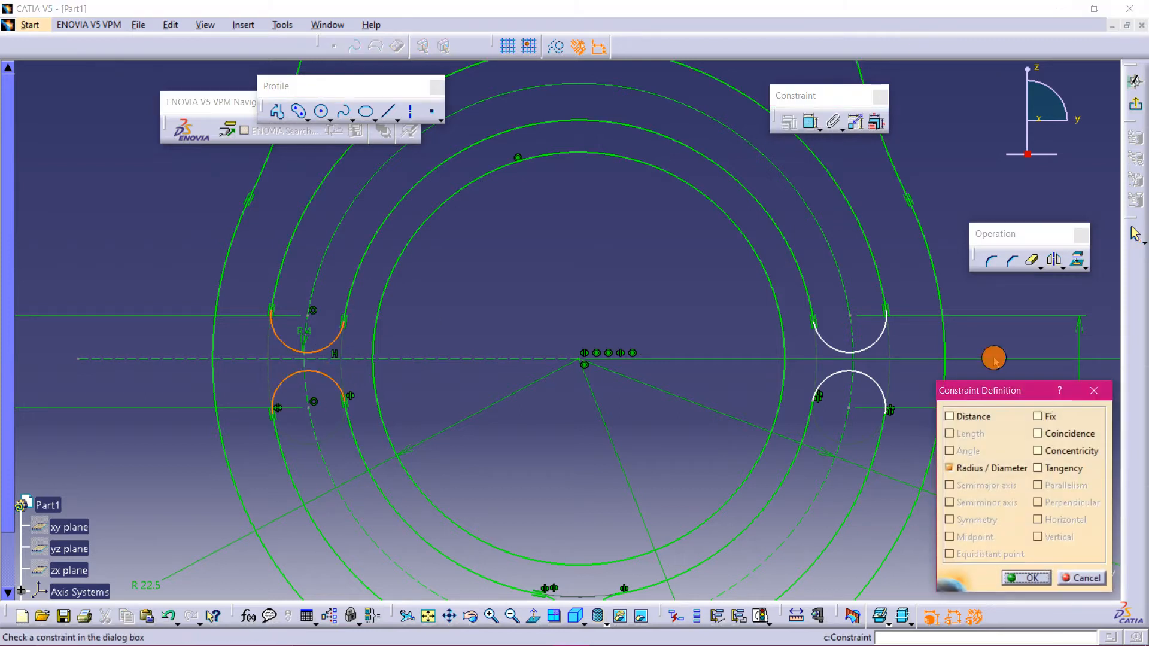
pyautogui.click(1094, 391)
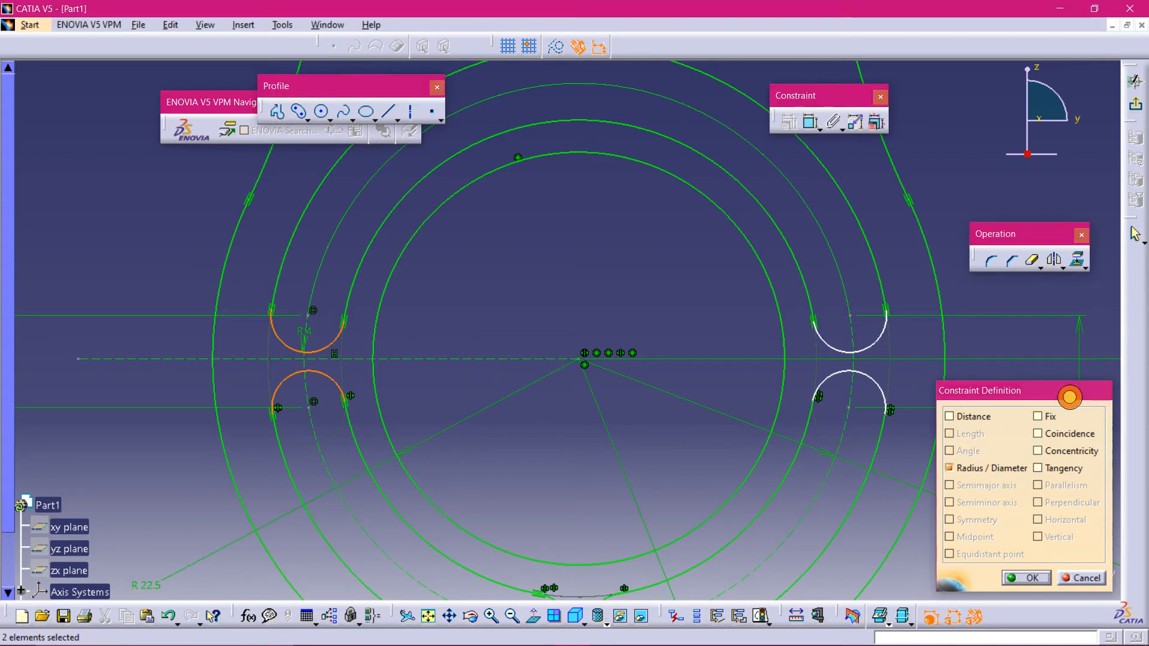
pyautogui.keyDown('ctrl'); pyautogui.click(446, 361); pyautogui.keyUp('ctrl')
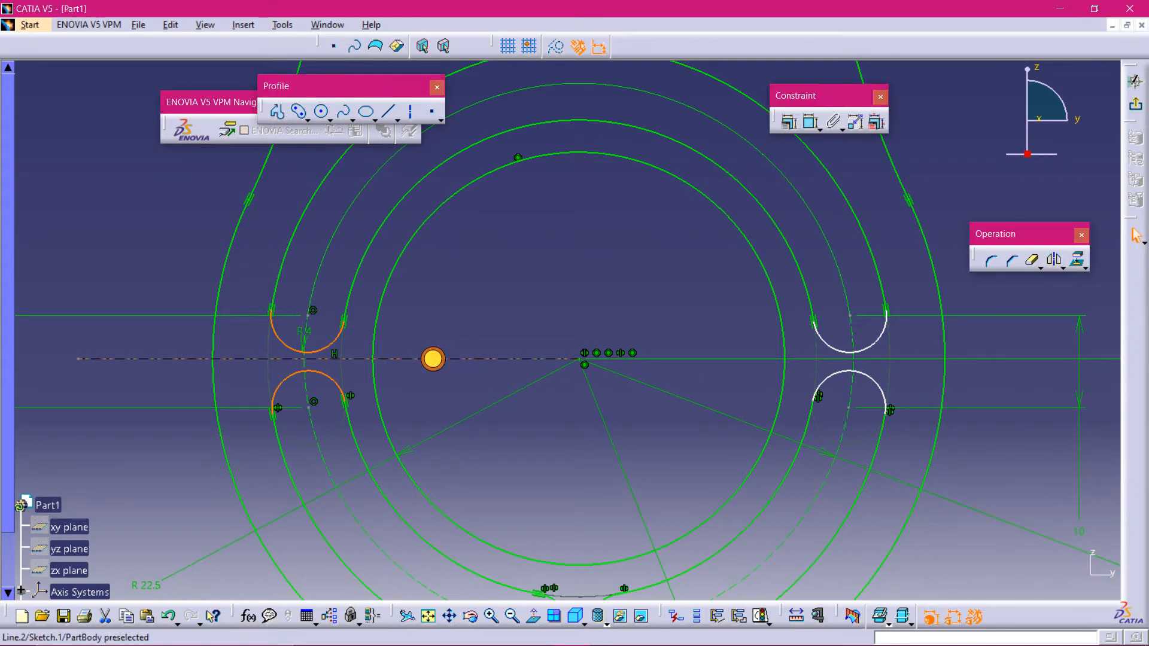
pyautogui.click(786, 121)
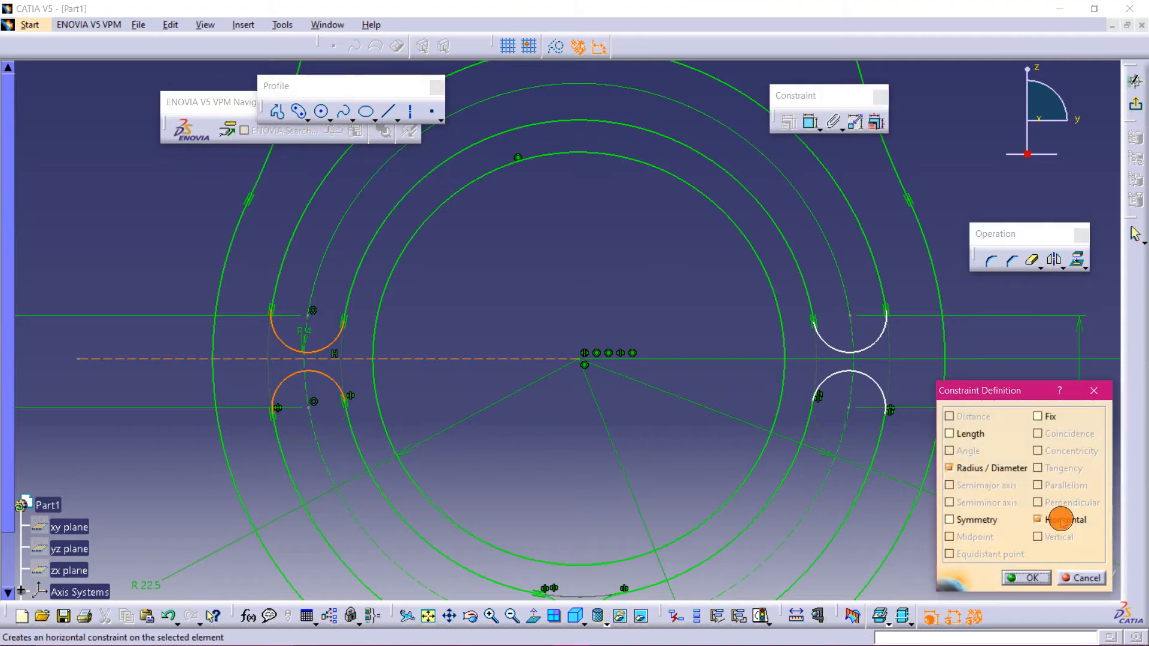
pyautogui.click(979, 518)
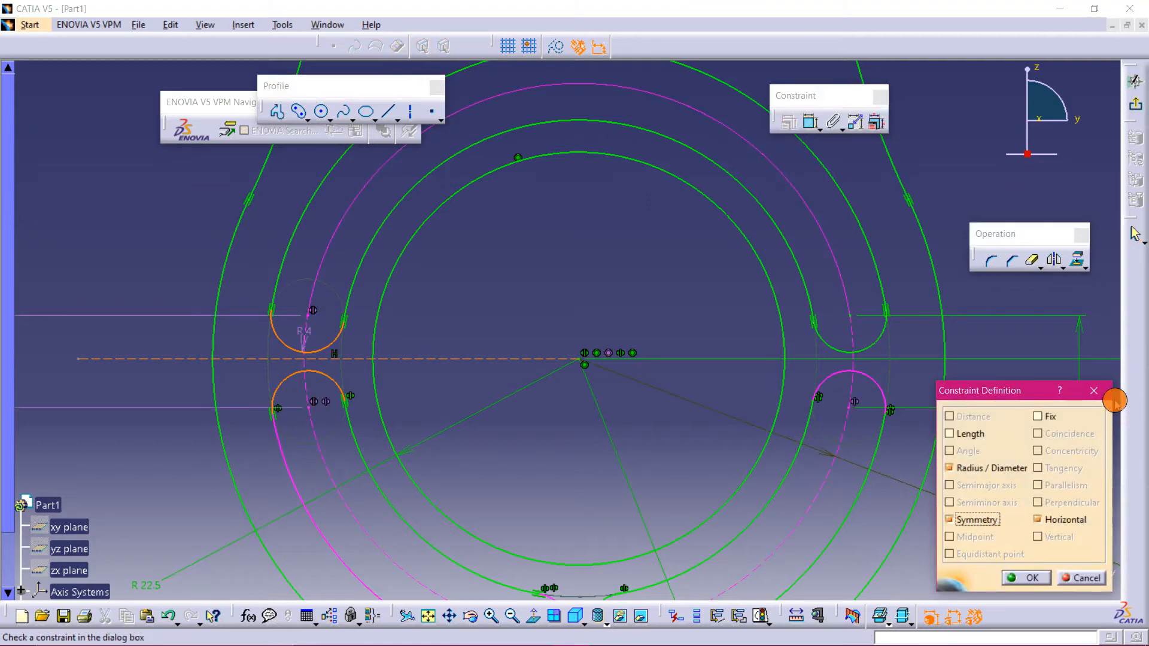
pyautogui.click(1093, 391)
pyautogui.click(630, 354)
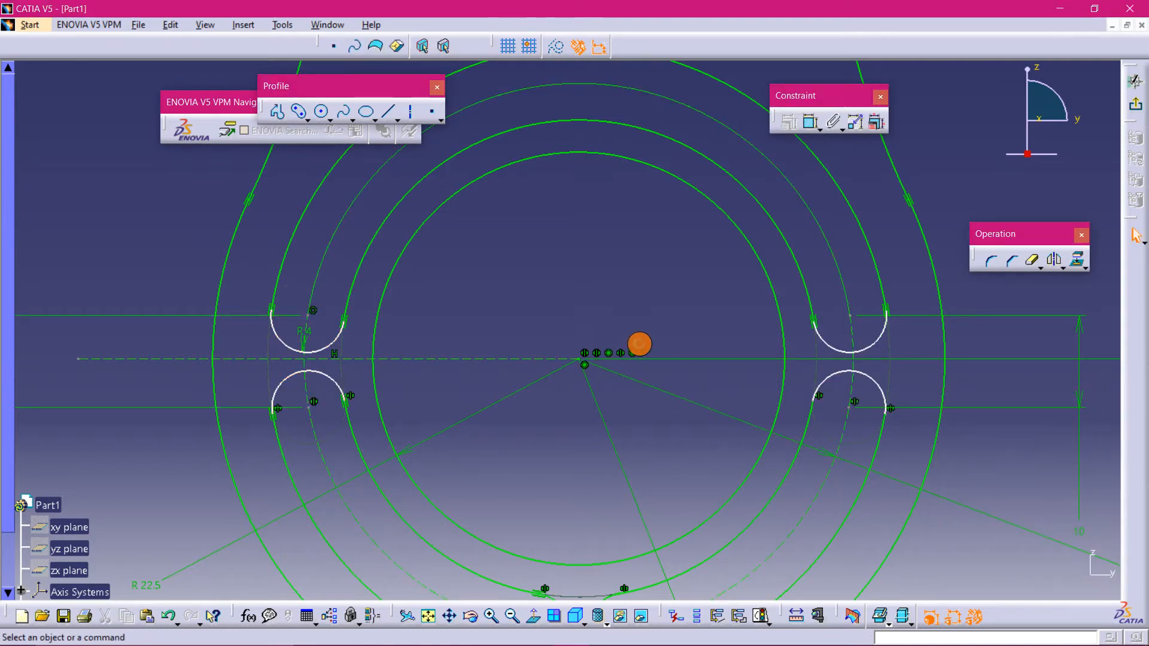
# - Dimension the lower left slot end arc's distance from the horizontal axis line and set it to 5 mm
pyautogui.click(810, 121)
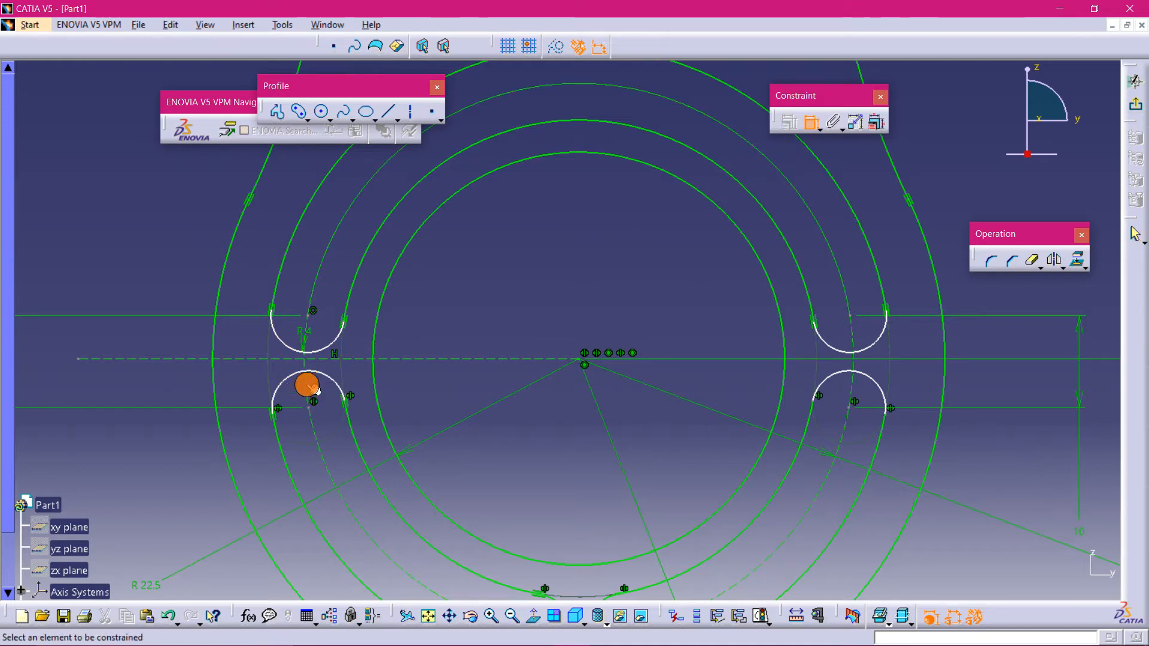
pyautogui.click(309, 407)
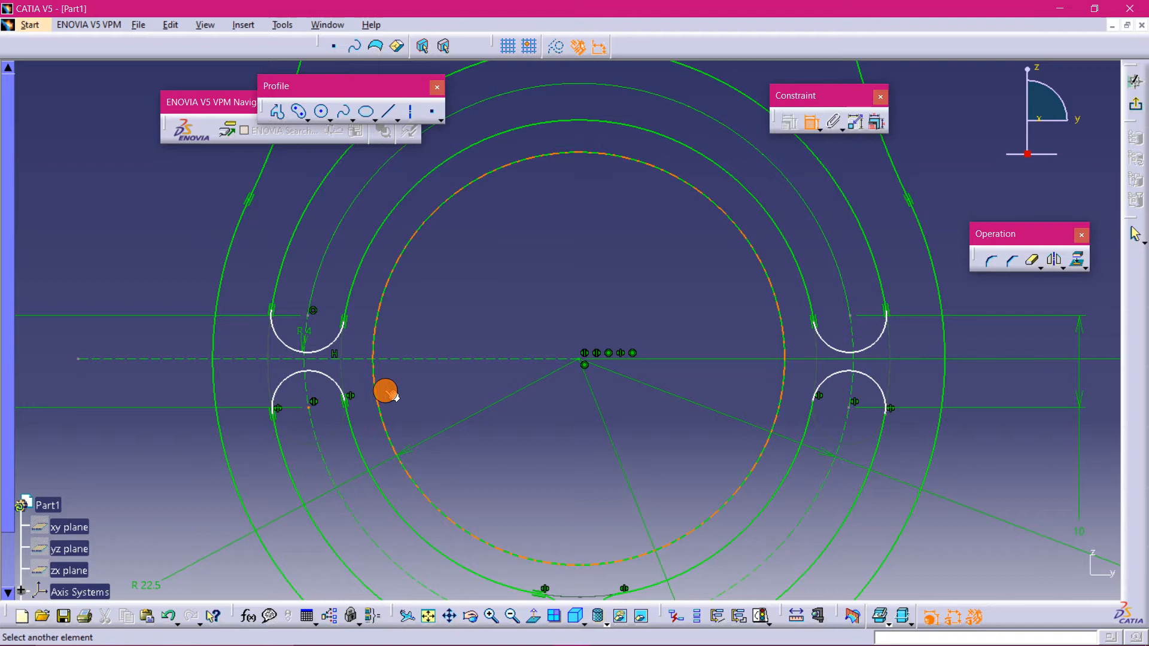
pyautogui.click(438, 358)
pyautogui.click(132, 456)
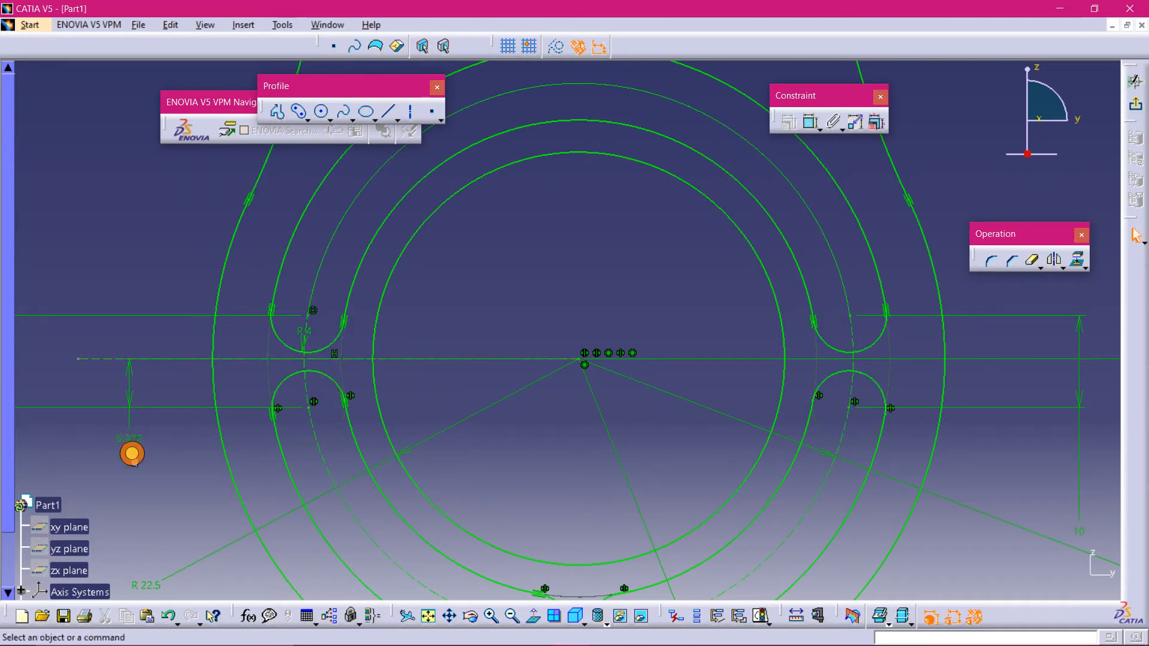
pyautogui.doubleClick(137, 441)
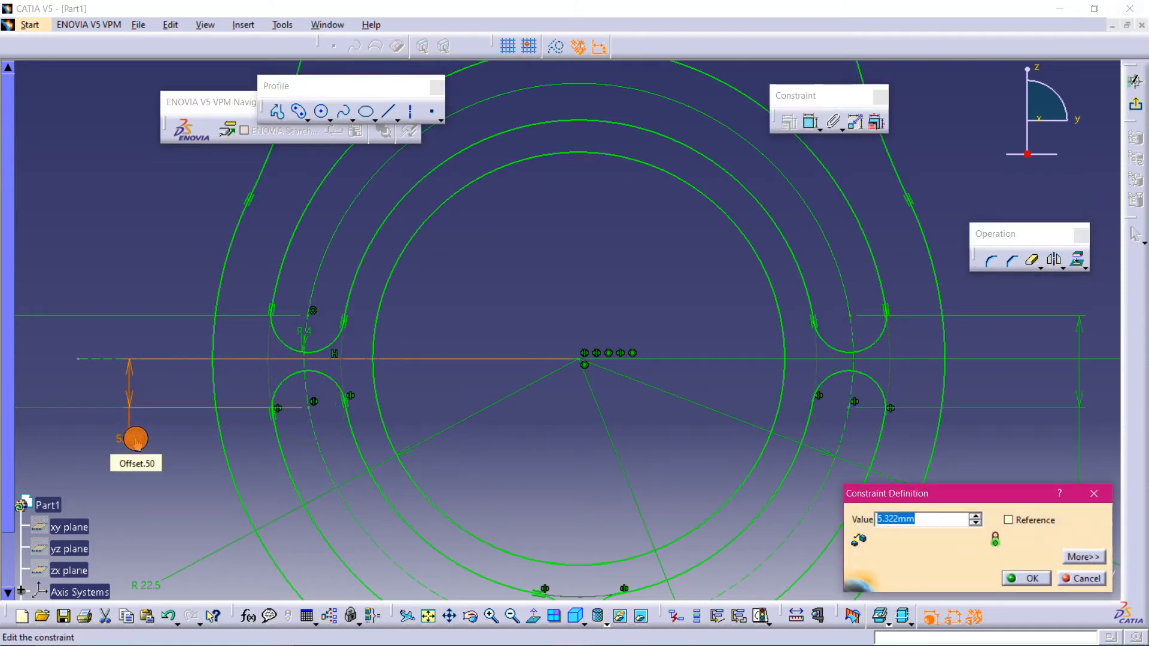
pyautogui.write('5')
pyautogui.press('Return')
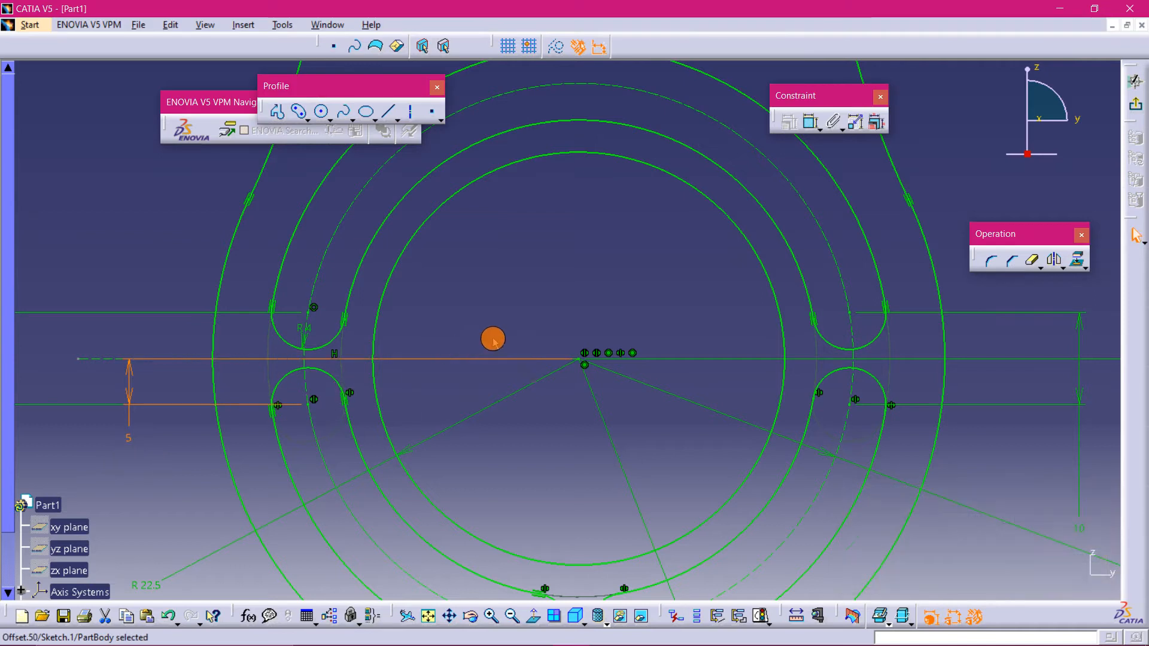
# - Switch to the PDF viewer to check the practice drawing's front view, then return to the sketch
pyautogui.moveTo(529, 259)
pyautogui.mouseDown(button='middle')
pyautogui.moveTo(530, 315)
pyautogui.moveTo(680, 575)
pyautogui.moveTo(736, 503)
pyautogui.moveTo(725, 526)
pyautogui.moveTo(682, 546)
pyautogui.mouseUp(button='middle')
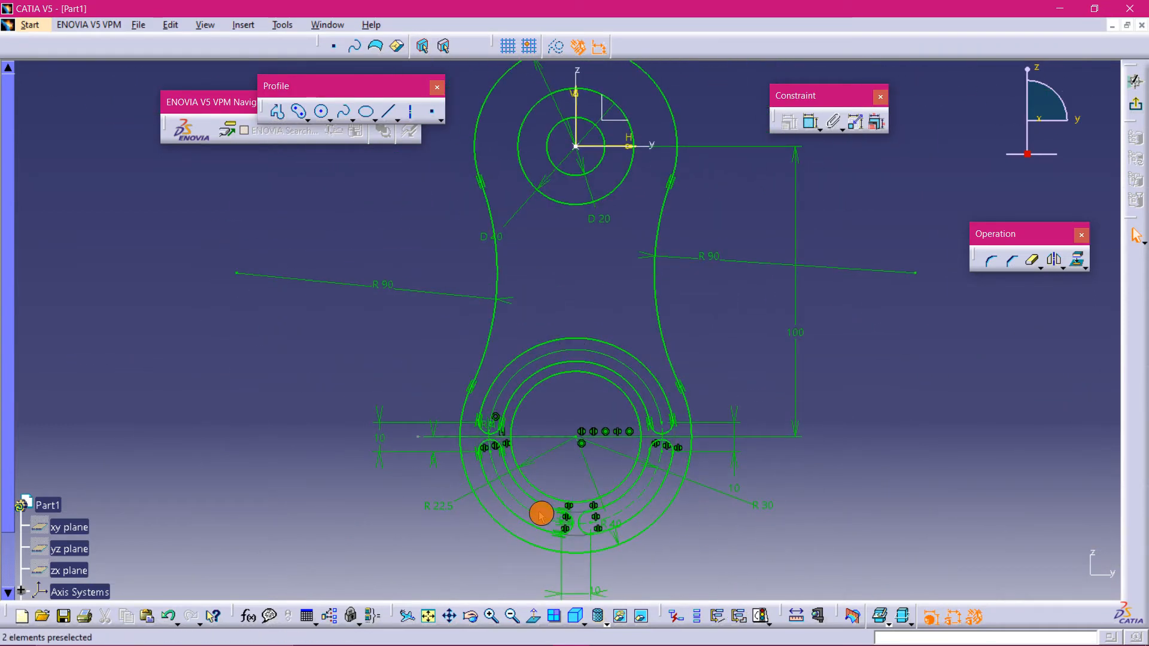
pyautogui.moveTo(581, 241)
pyautogui.mouseDown(button='middle')
pyautogui.moveTo(590, 299)
pyautogui.moveTo(572, 334)
pyautogui.moveTo(548, 539)
pyautogui.mouseUp(button='middle')
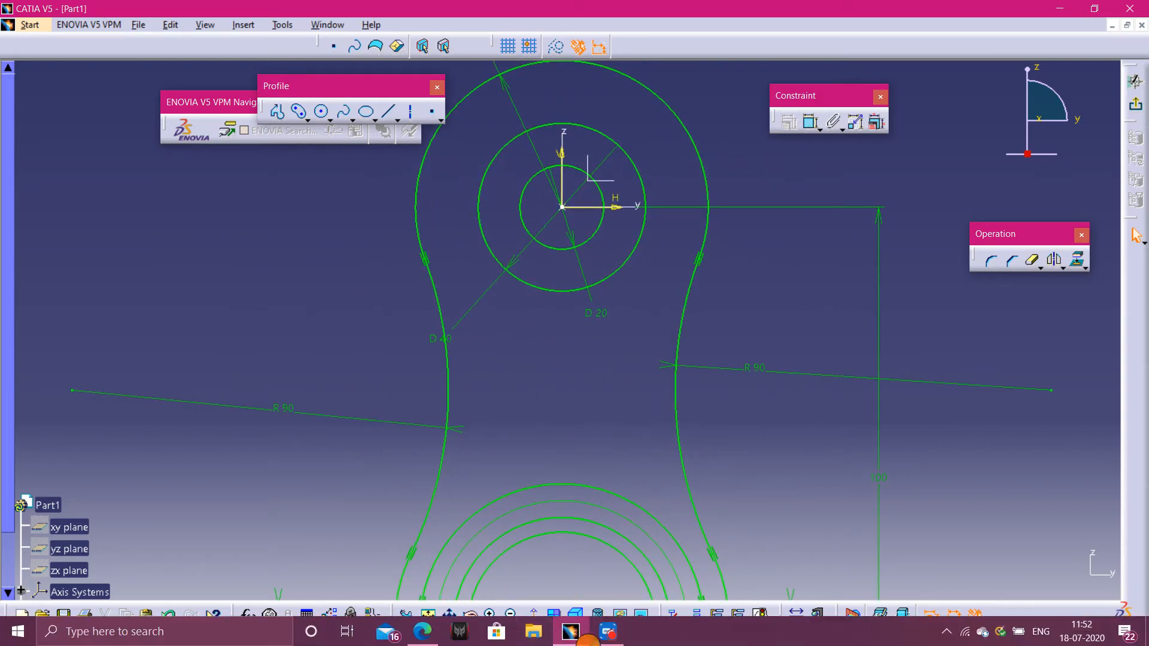
pyautogui.click(608, 631)
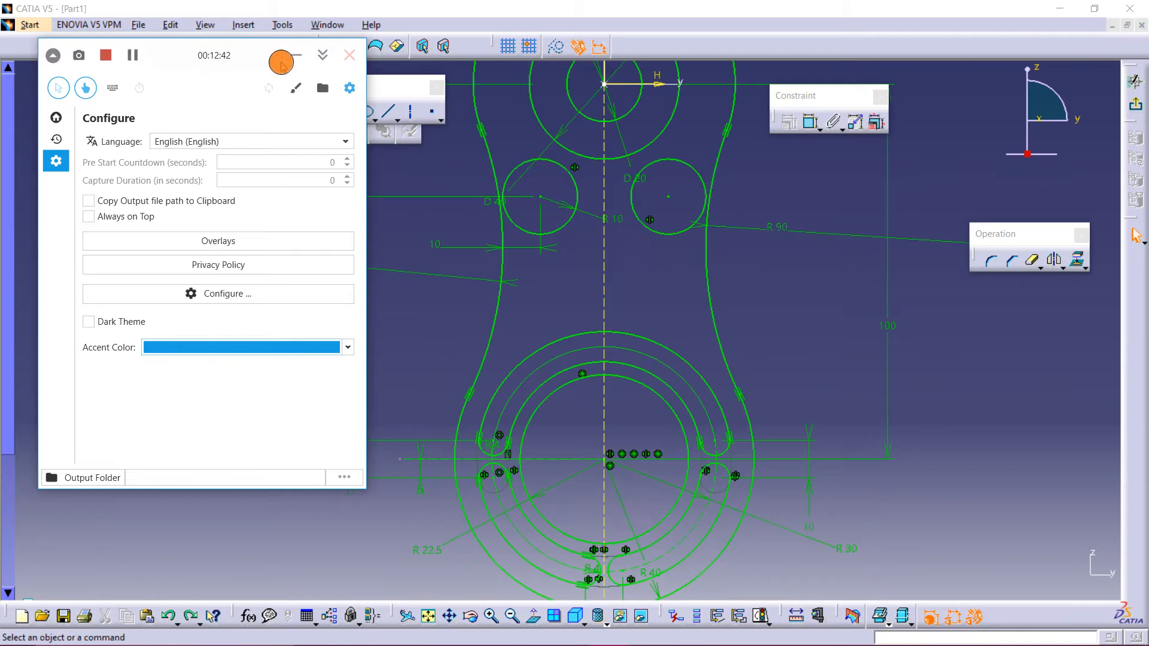
pyautogui.click(282, 63)
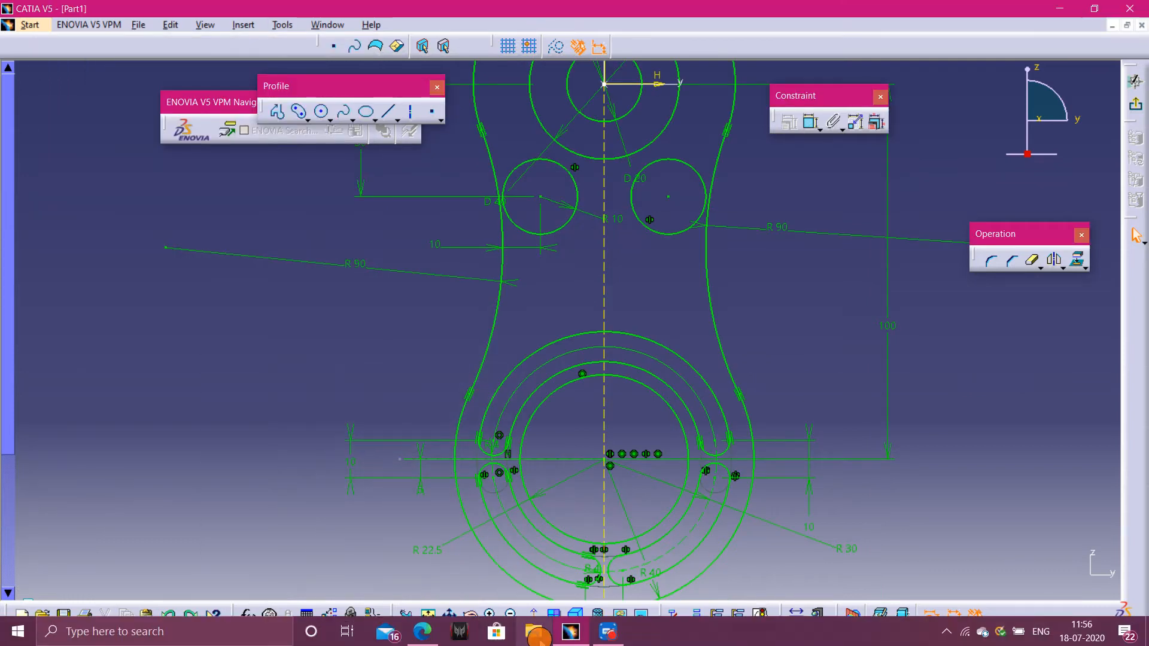
pyautogui.click(385, 631)
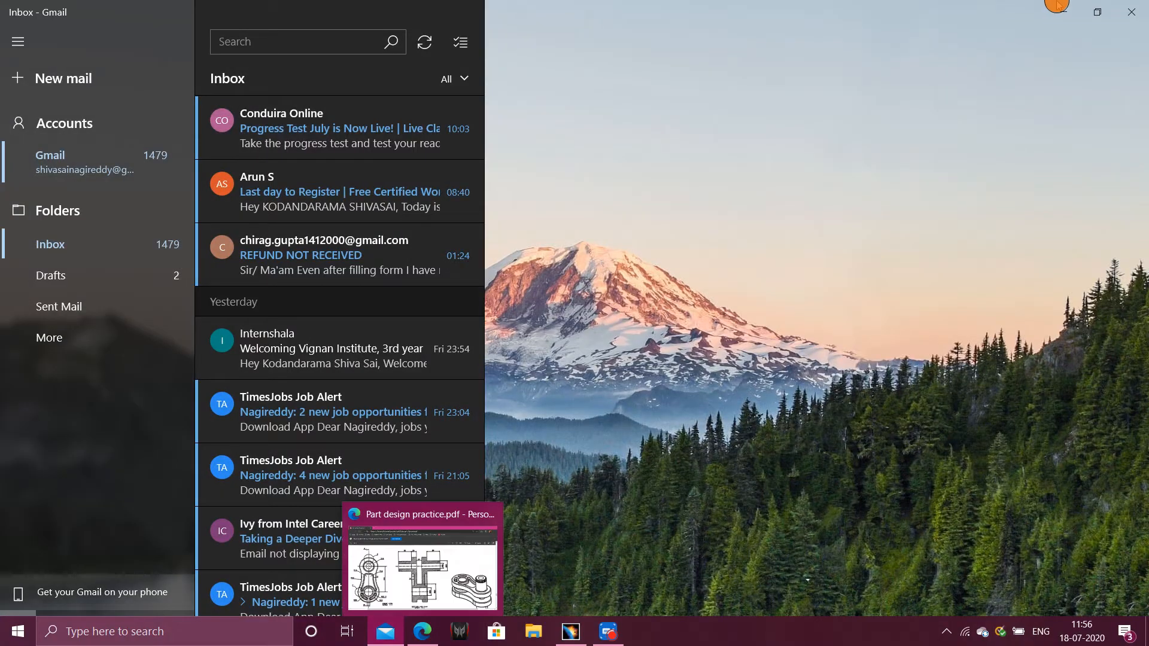
pyautogui.click(1059, 7)
pyautogui.click(422, 633)
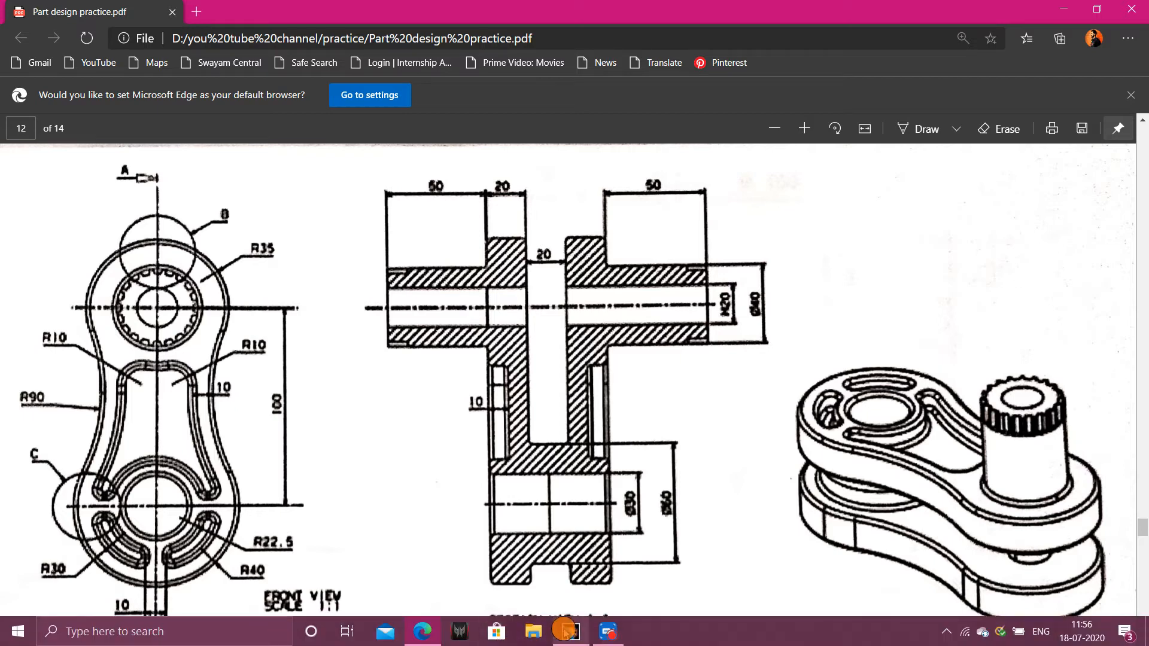
pyautogui.click(570, 642)
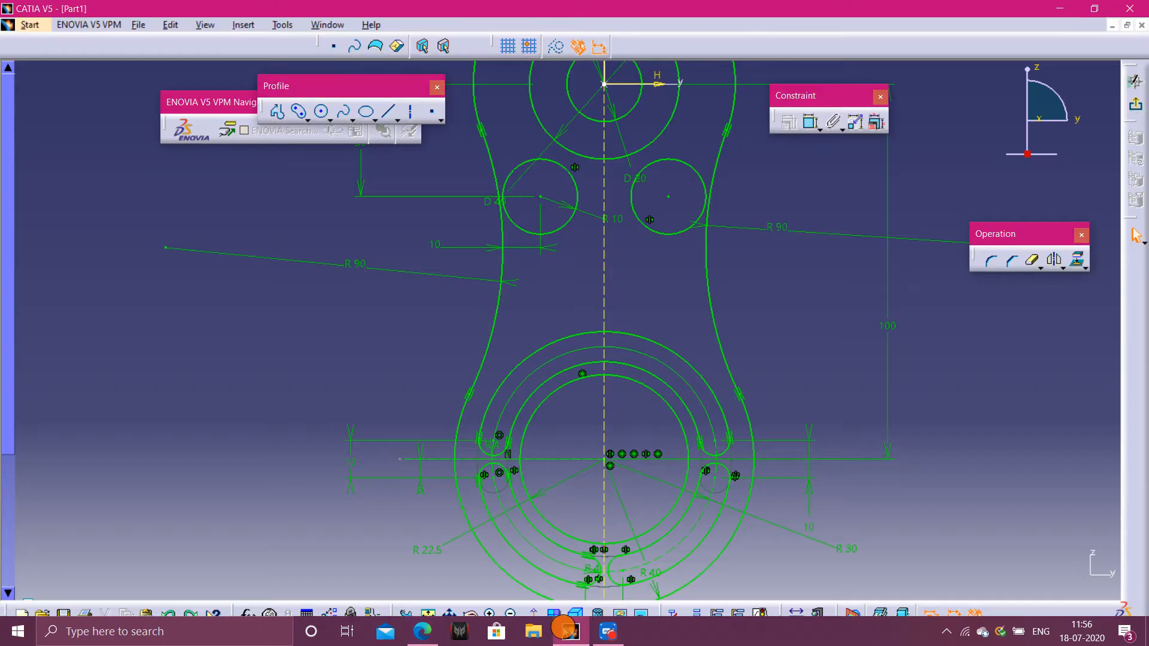
# - Set the radius of the small circle left of the vertical axis near the top to 5 mm
pyautogui.doubleClick(617, 219)
pyautogui.write('1')
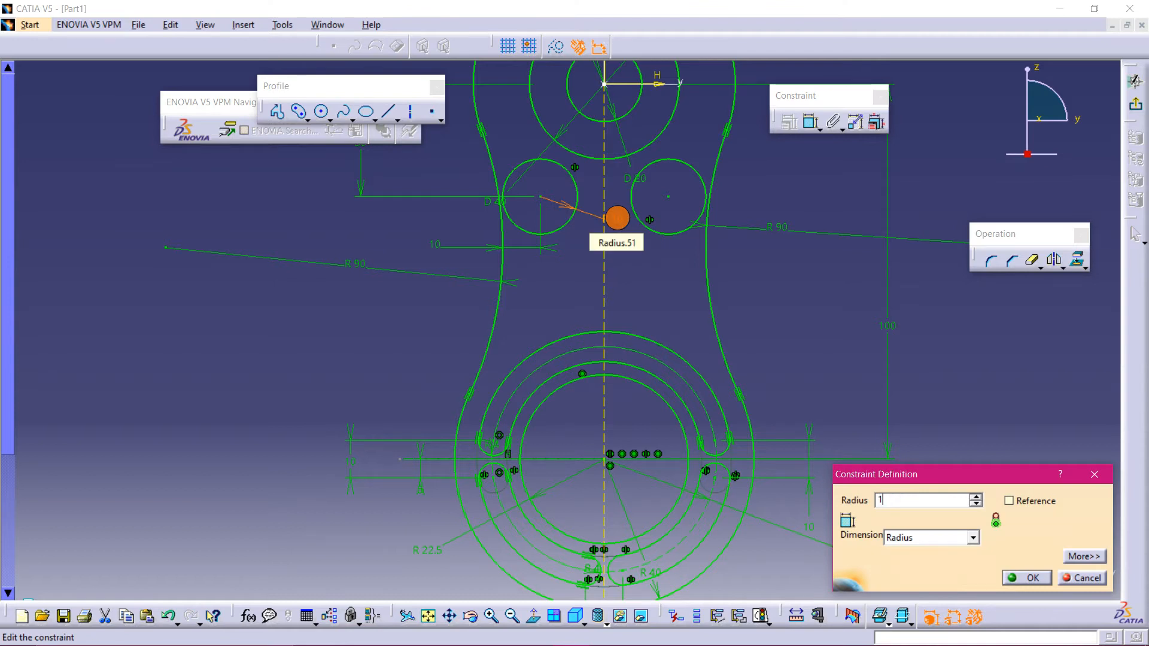
pyautogui.press('Return')
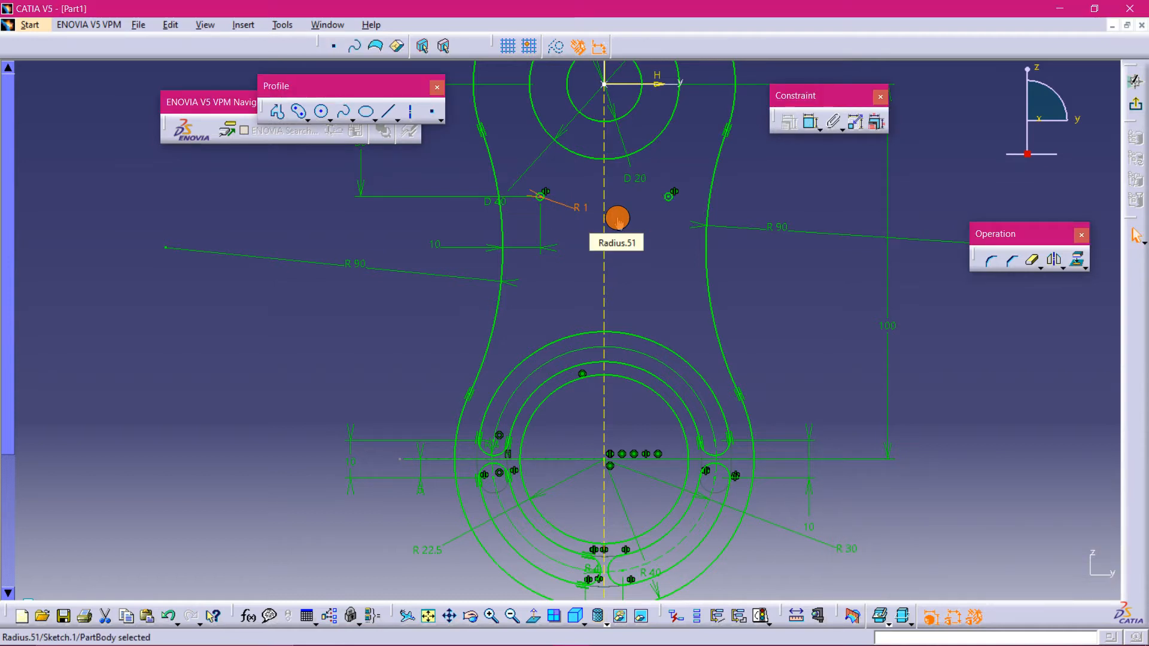
pyautogui.doubleClick(572, 207)
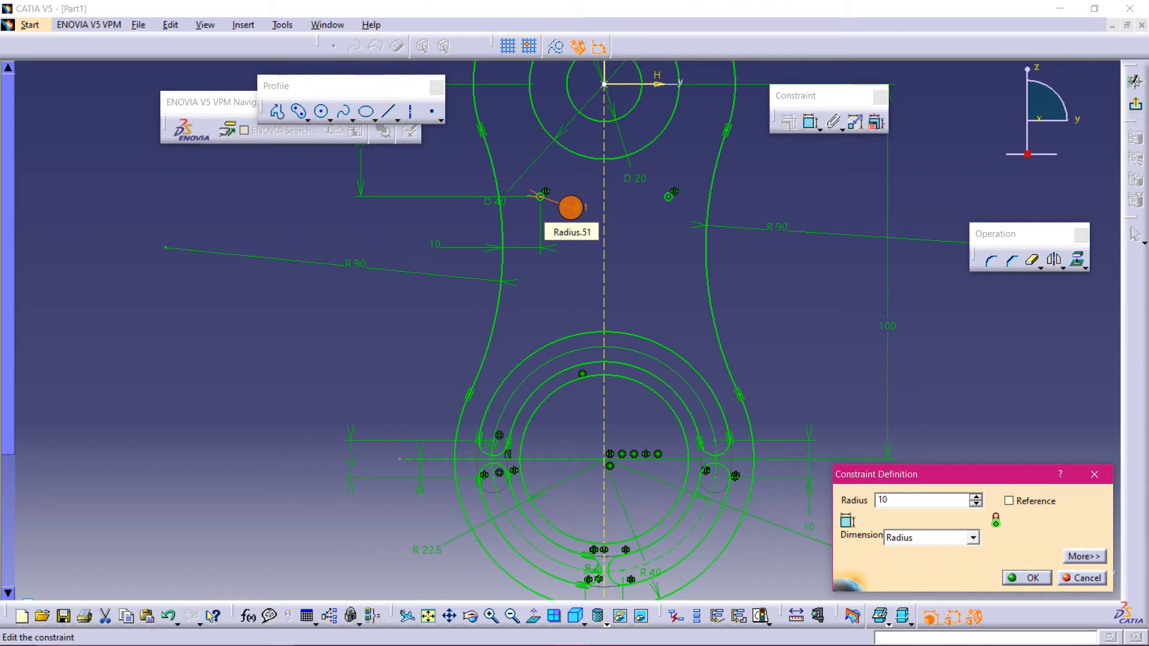
pyautogui.press('Return')
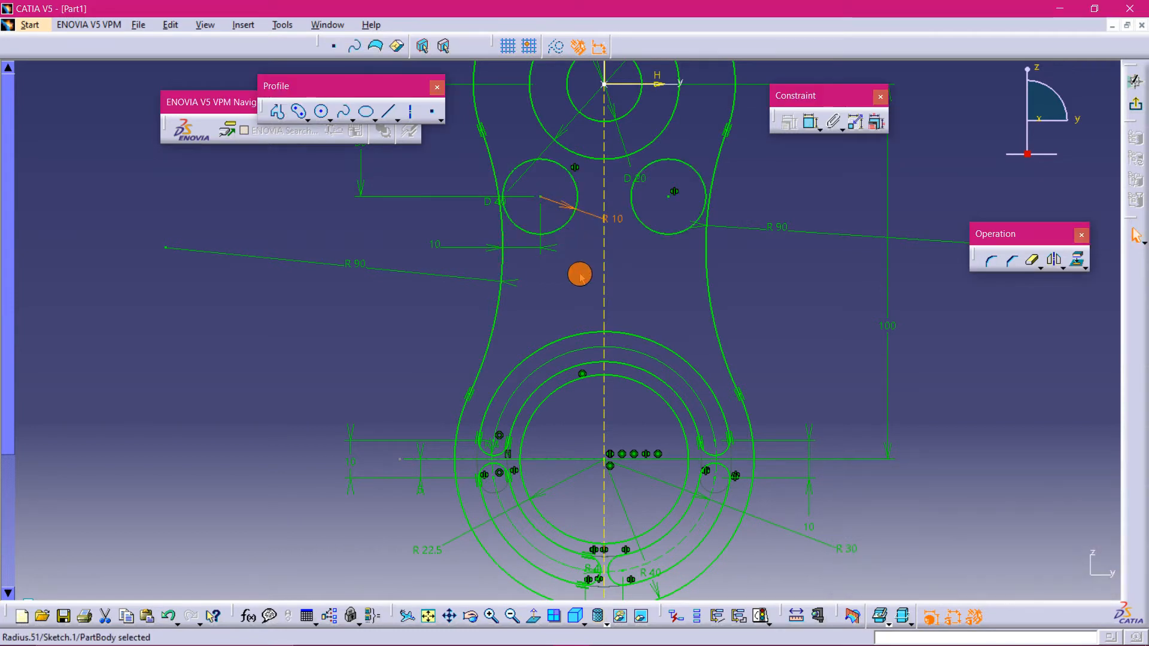
pyautogui.click(580, 274)
pyautogui.click(619, 219)
pyautogui.doubleClick(618, 219)
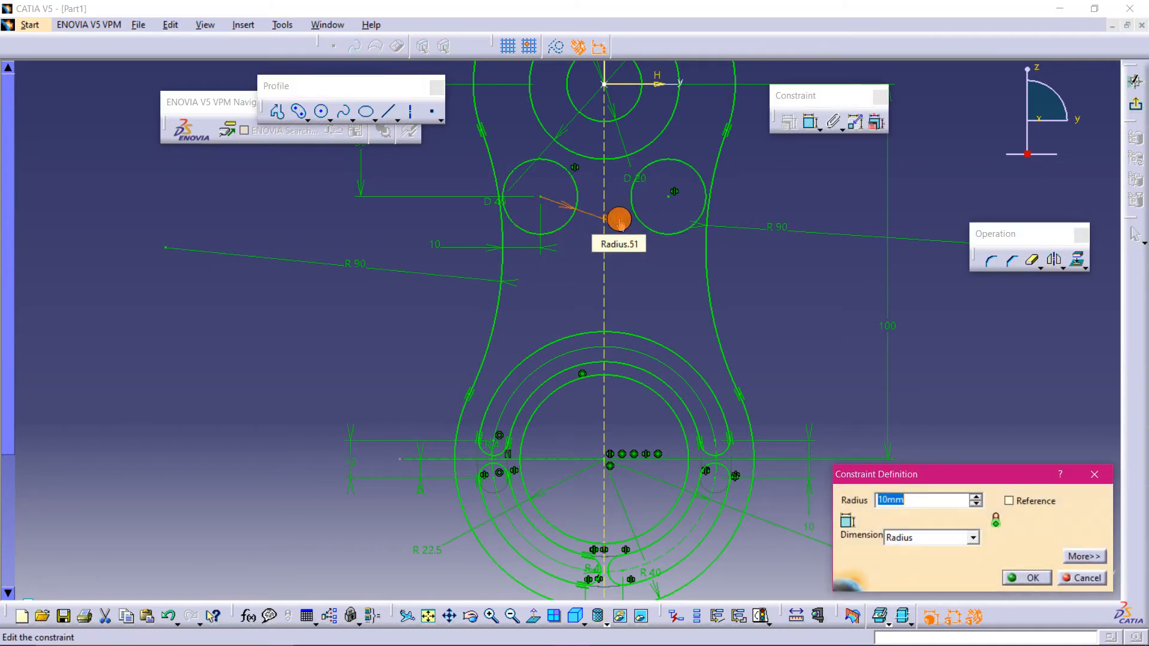
pyautogui.press('Return')
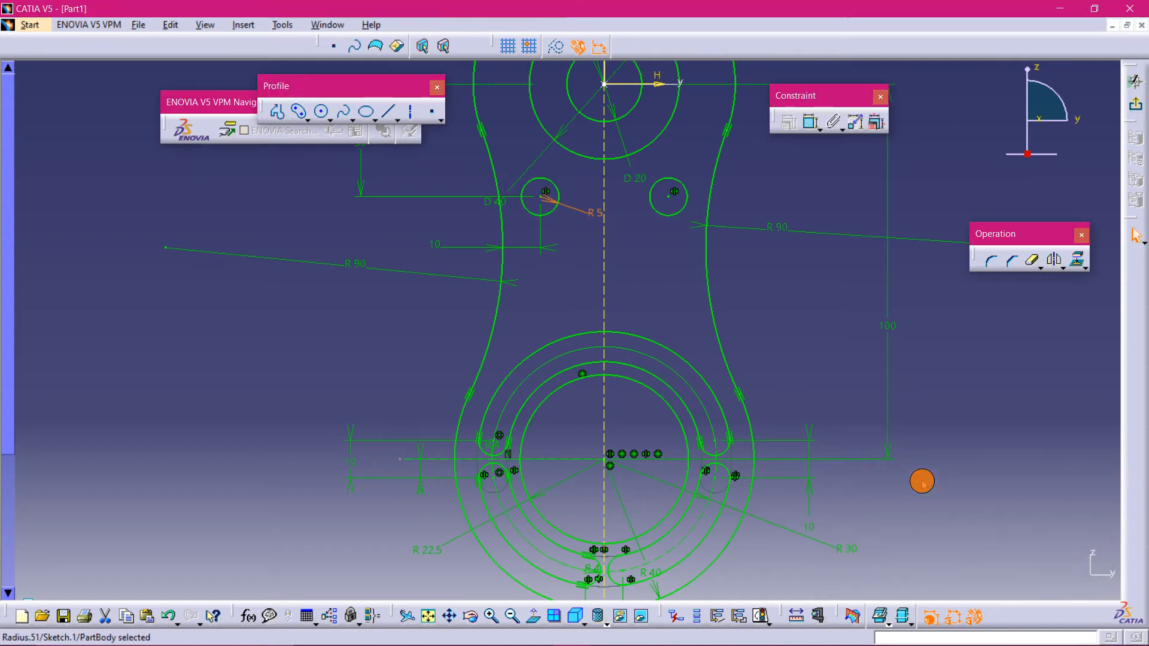
pyautogui.click(700, 371)
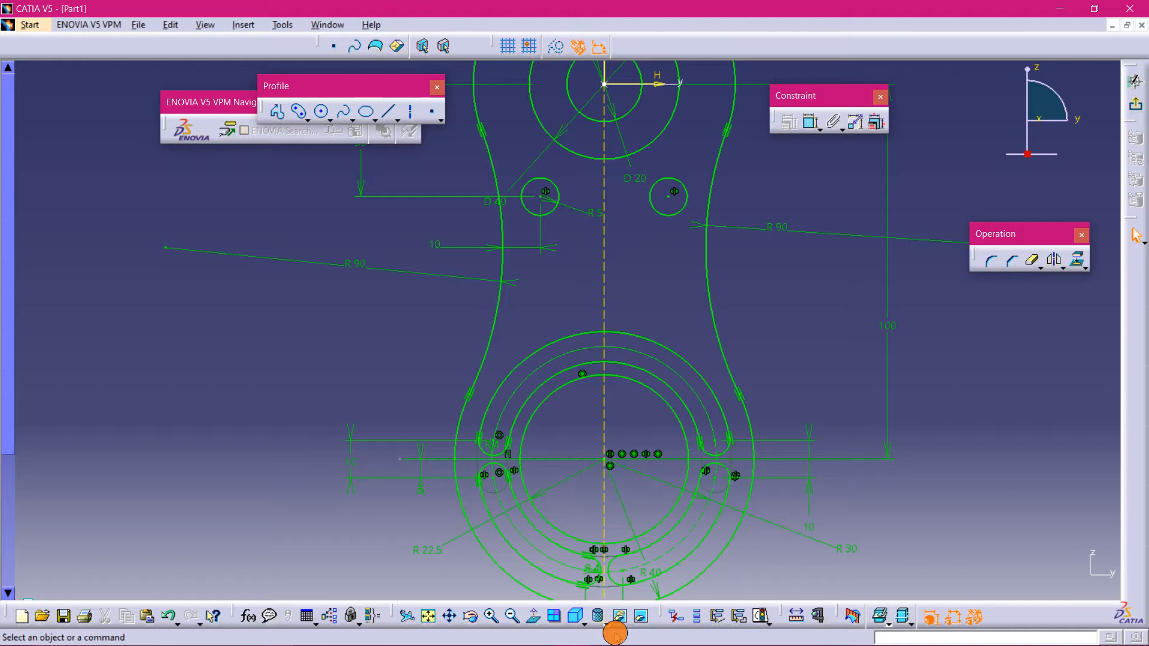
pyautogui.moveTo(598, 641)
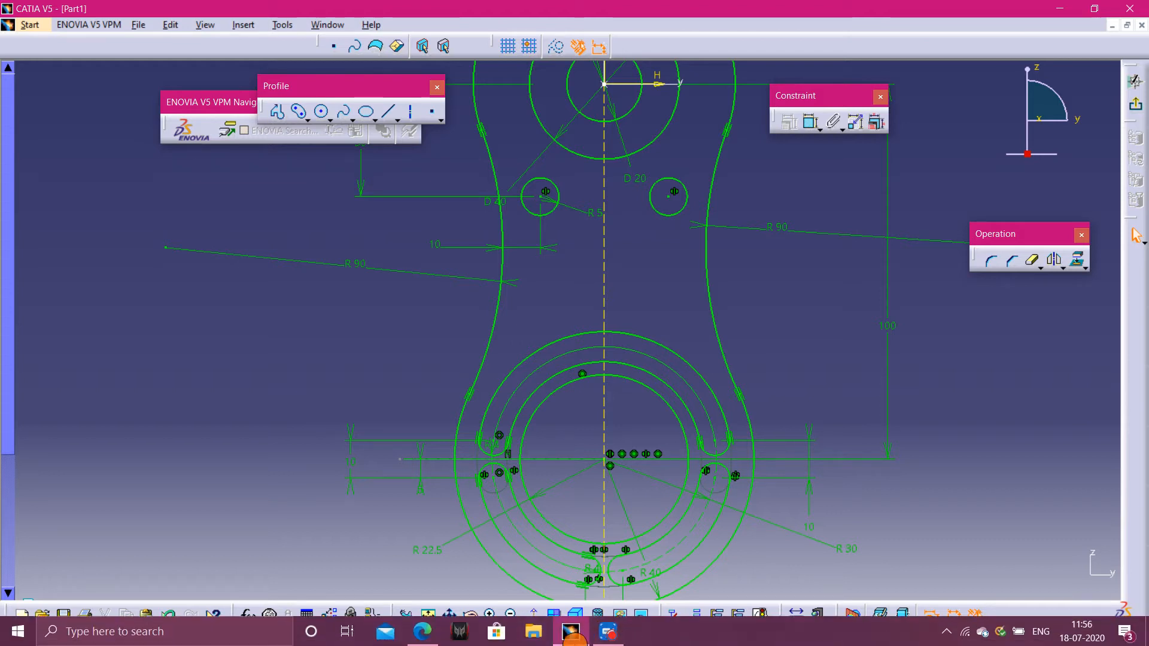
pyautogui.click(608, 631)
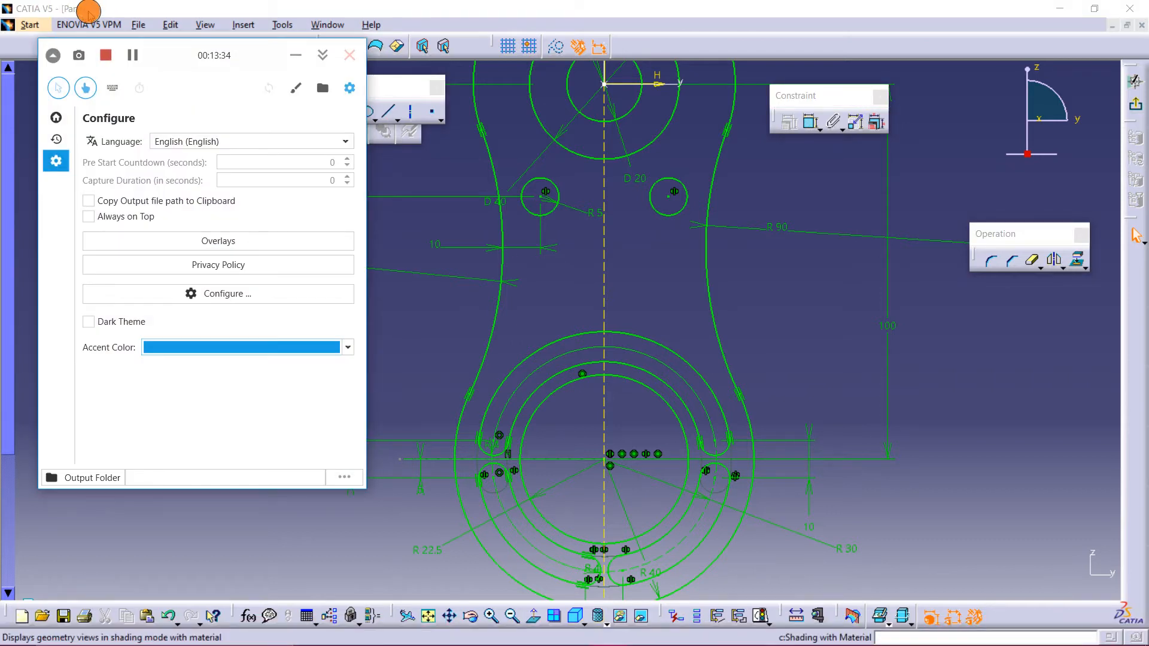
pyautogui.click(136, 55)
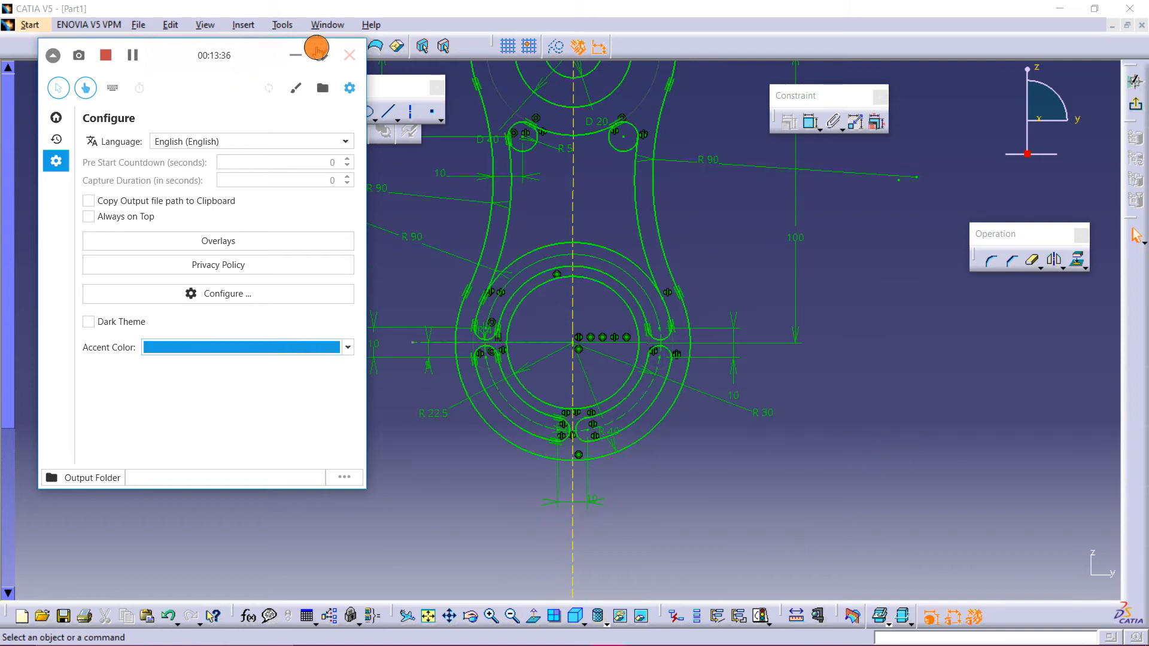
pyautogui.click(301, 56)
pyautogui.moveTo(498, 639)
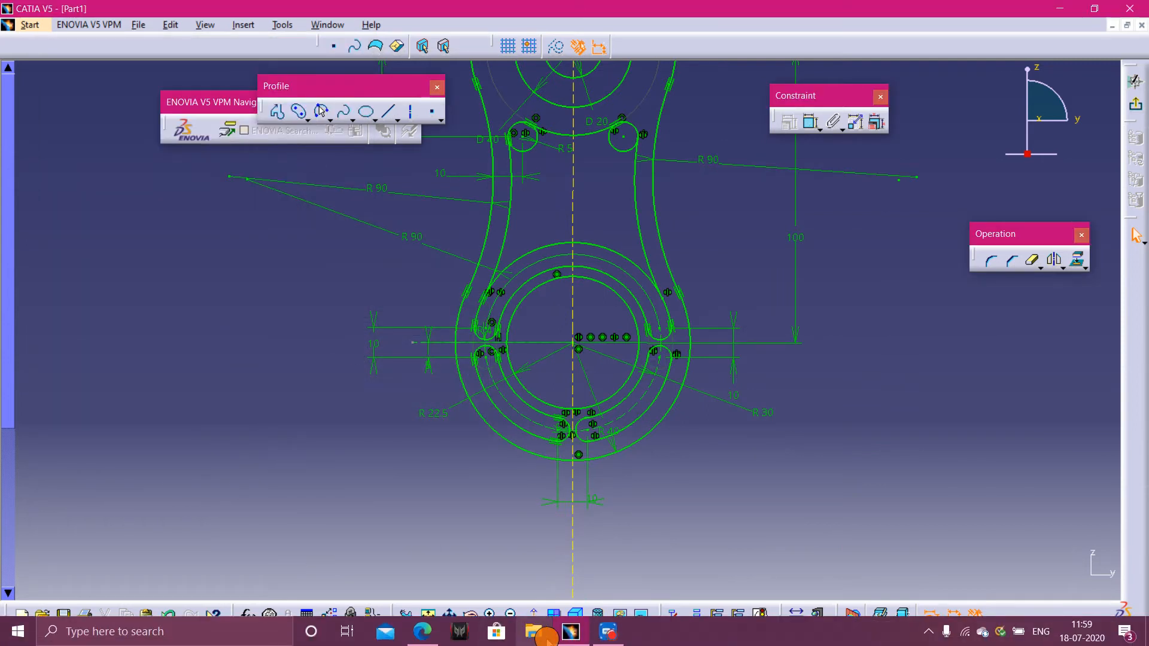
pyautogui.moveTo(569, 639)
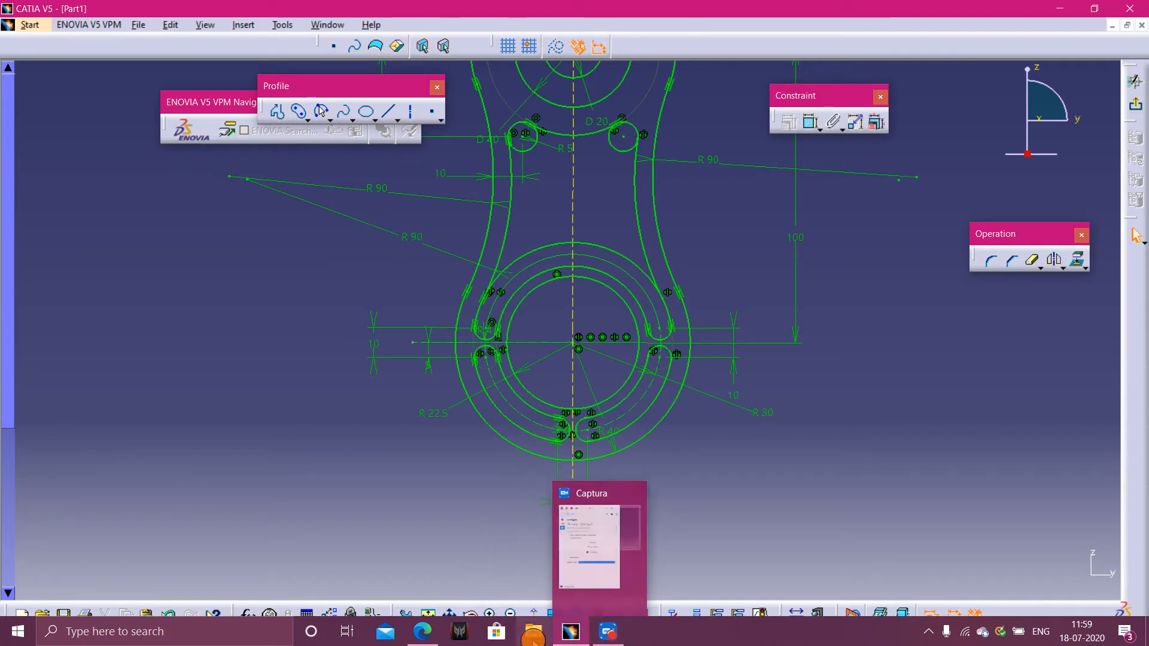
pyautogui.click(426, 631)
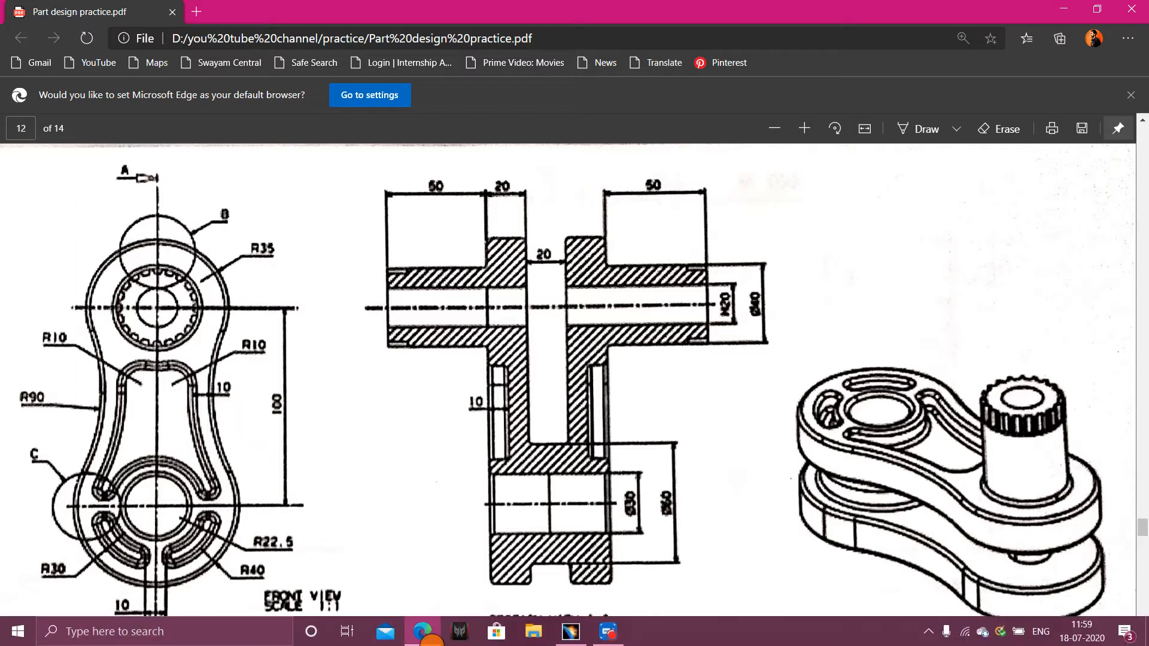
pyautogui.click(565, 632)
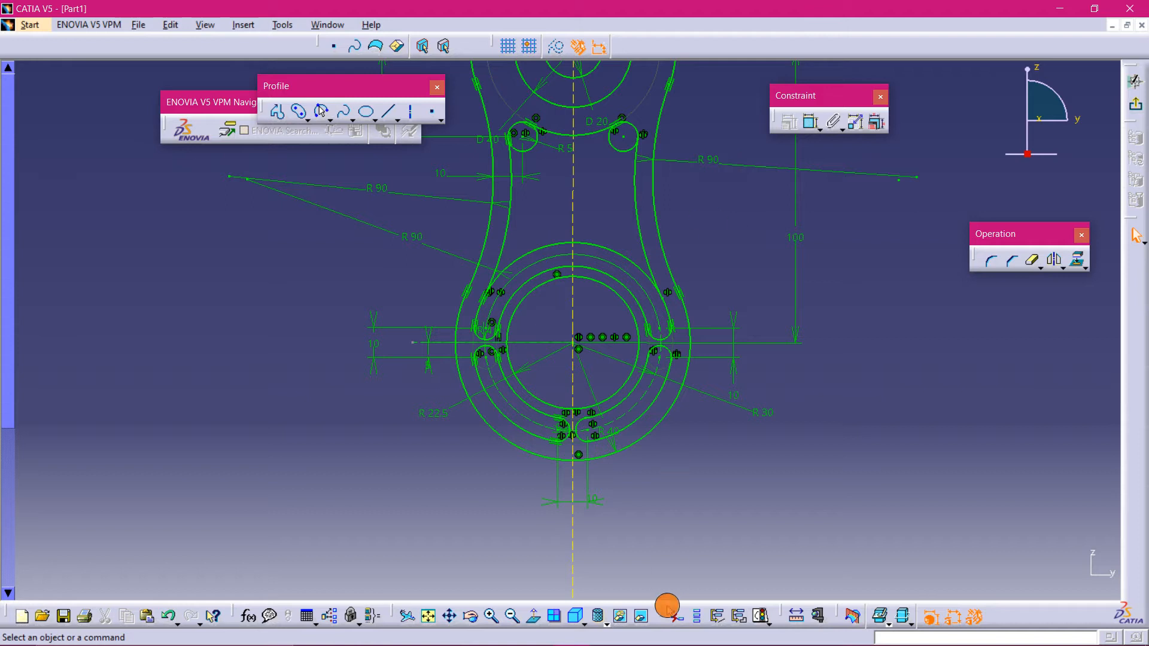
pyautogui.moveTo(599, 644)
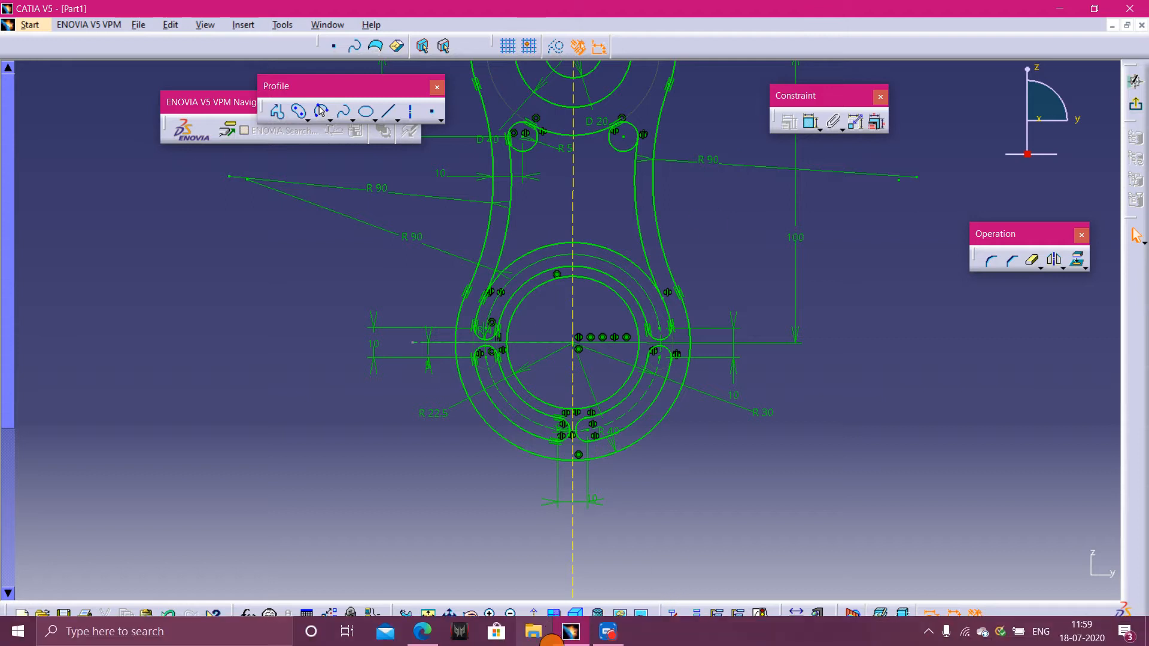
# - Compare the sketch against the front view of the practice drawing in the PDF viewer, then return to the sketch
pyautogui.click(426, 635)
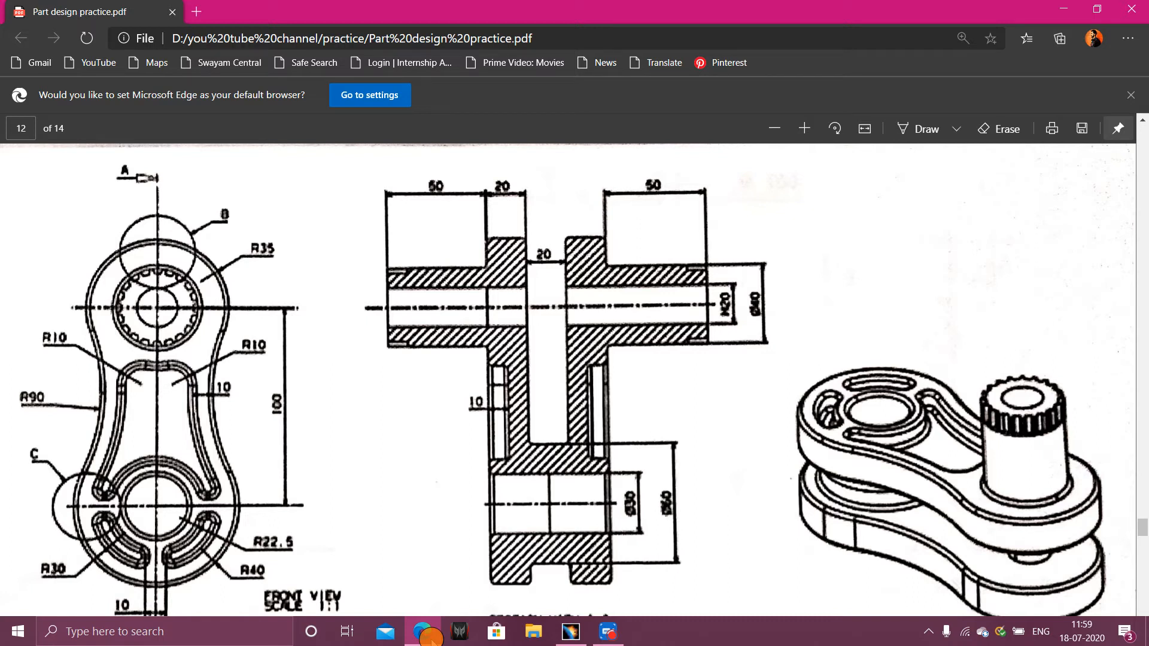
pyautogui.click(567, 633)
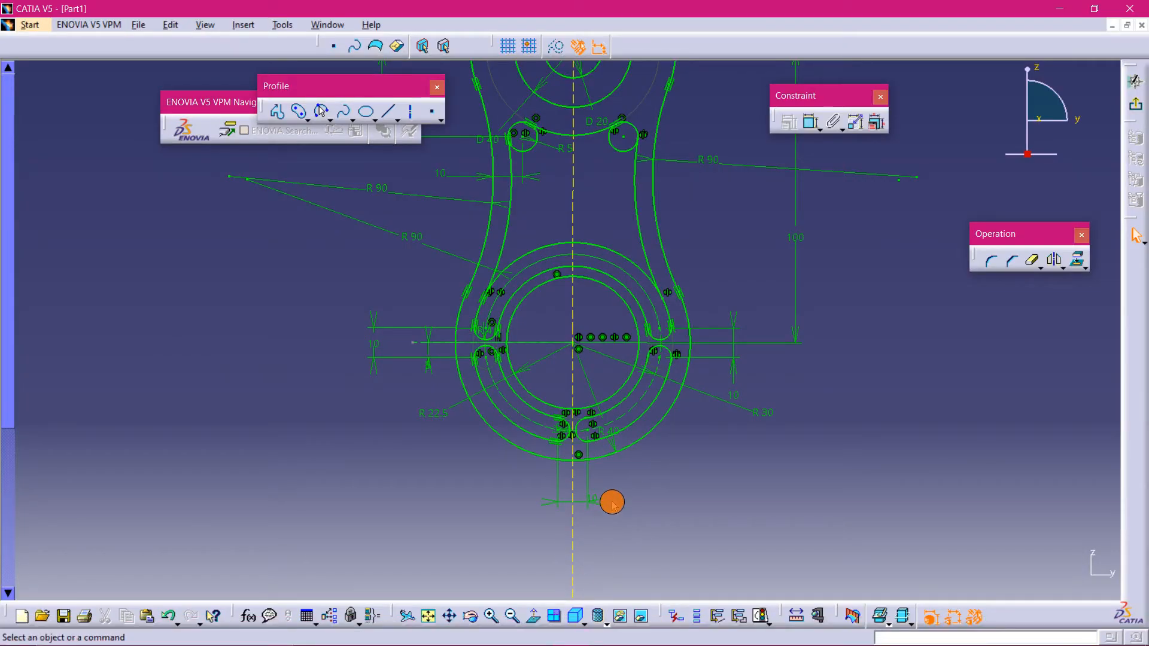
pyautogui.moveTo(687, 467); pyautogui.dragTo(655, 532, button='middle')
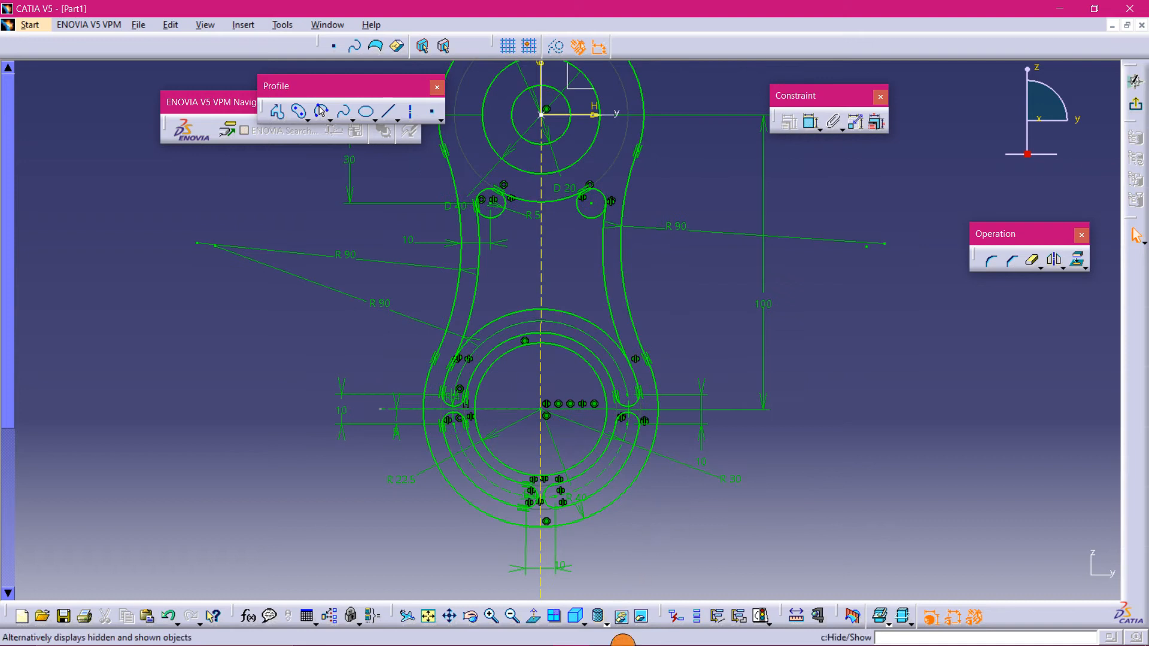
pyautogui.moveTo(596, 635)
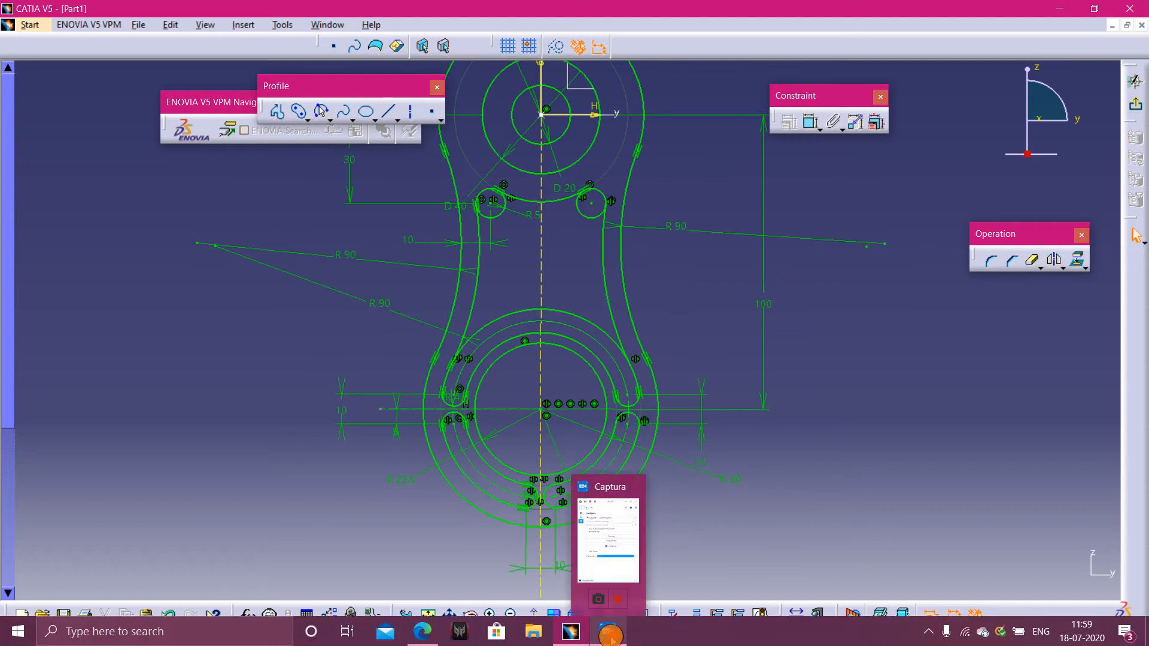
pyautogui.click(609, 633)
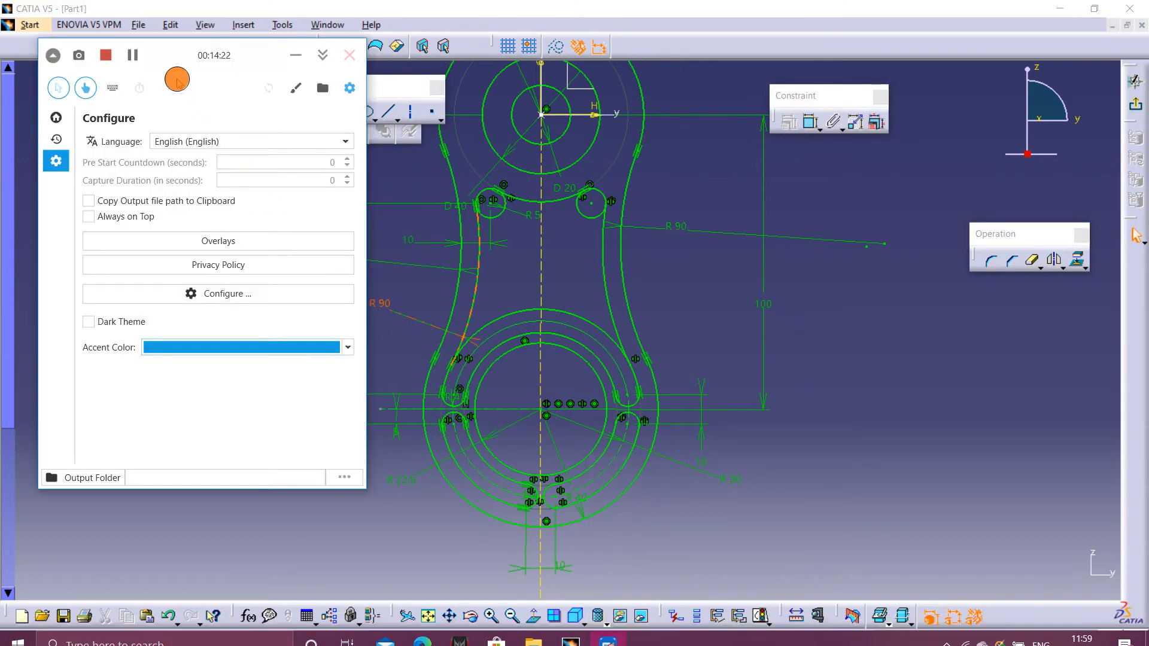
pyautogui.click(139, 55)
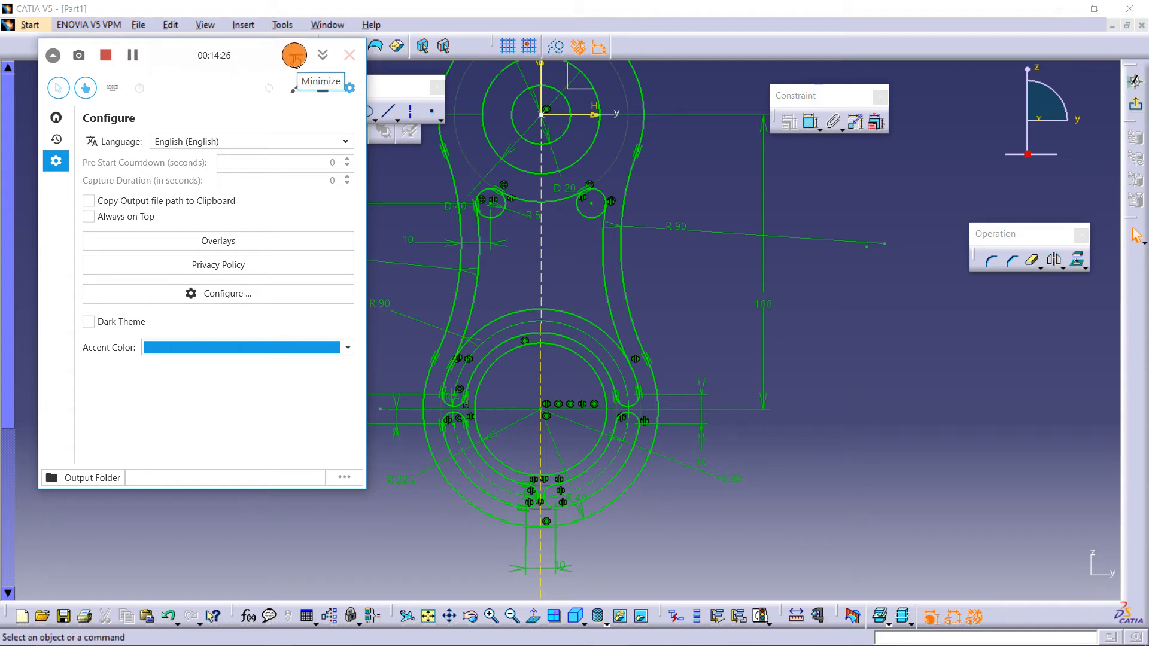
pyautogui.click(323, 55)
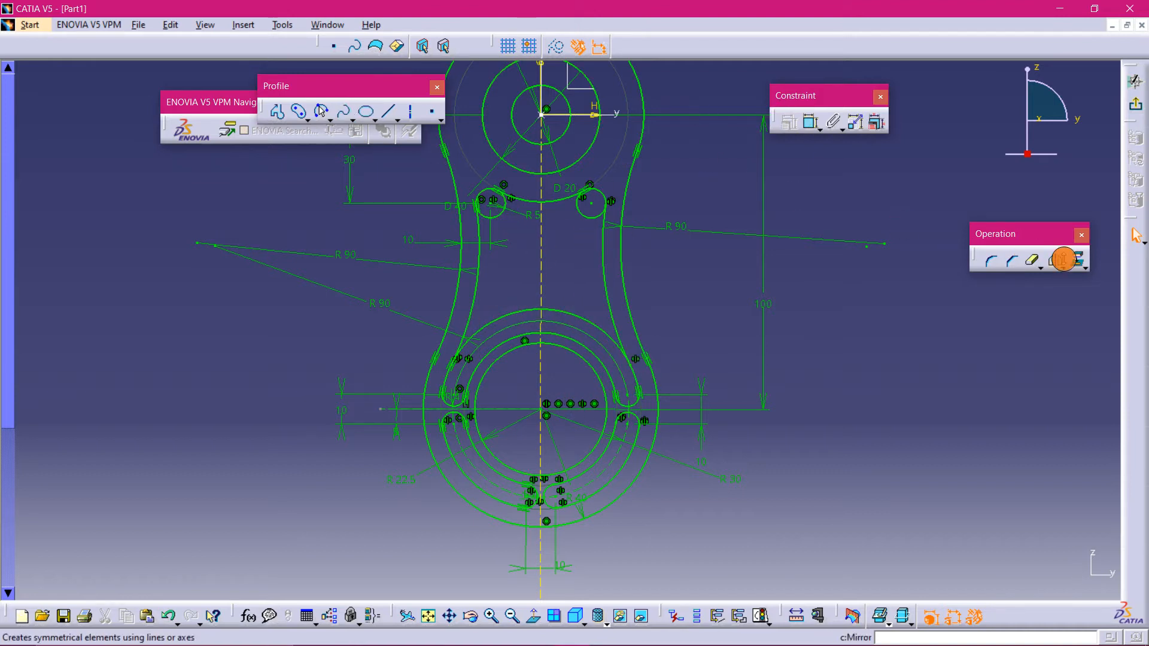
# - Quick-trim the unwanted arc segments of the circle above the lower ring and of the two small circles near the top
pyautogui.click(1034, 261)
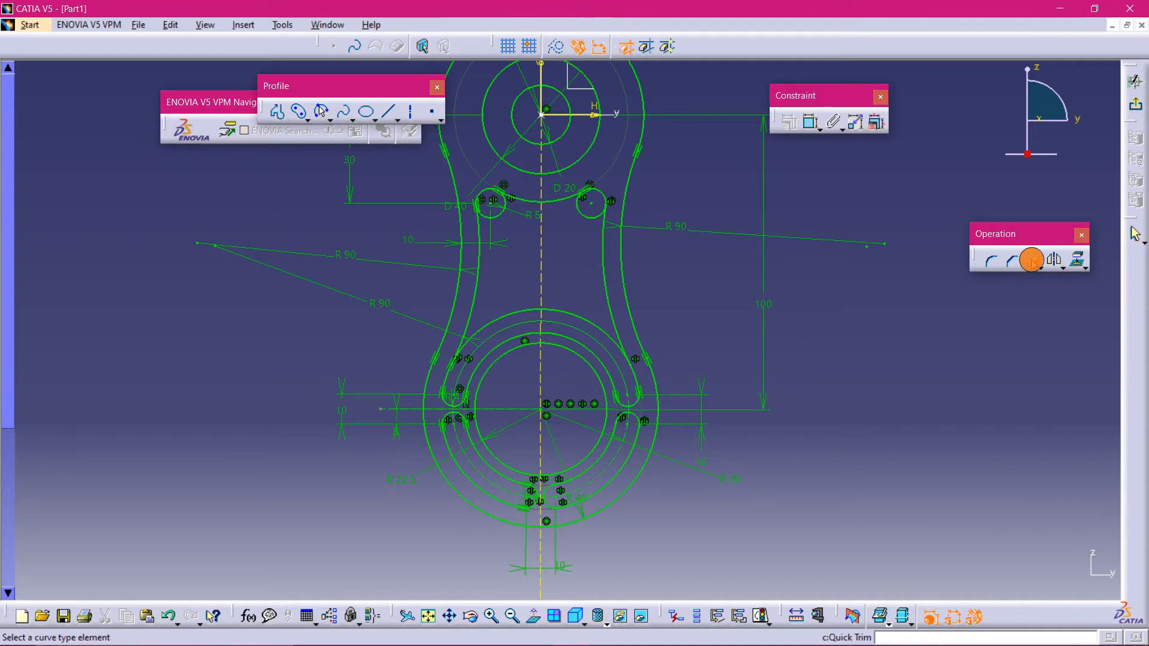
pyautogui.click(554, 313)
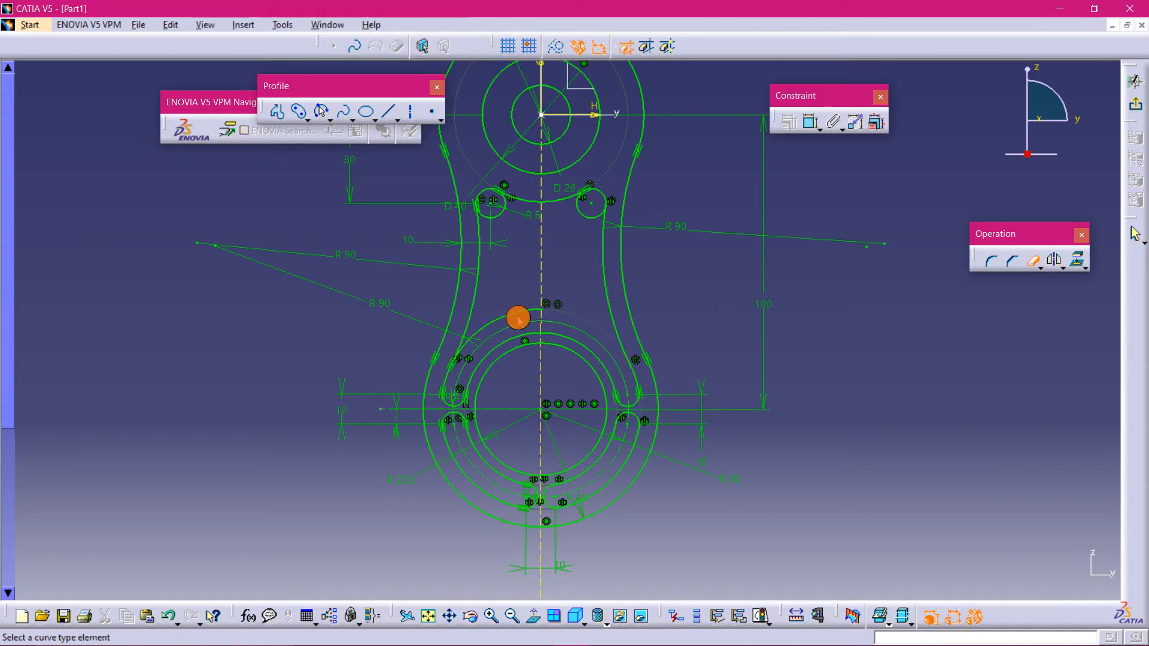
pyautogui.click(511, 316)
pyautogui.click(499, 217)
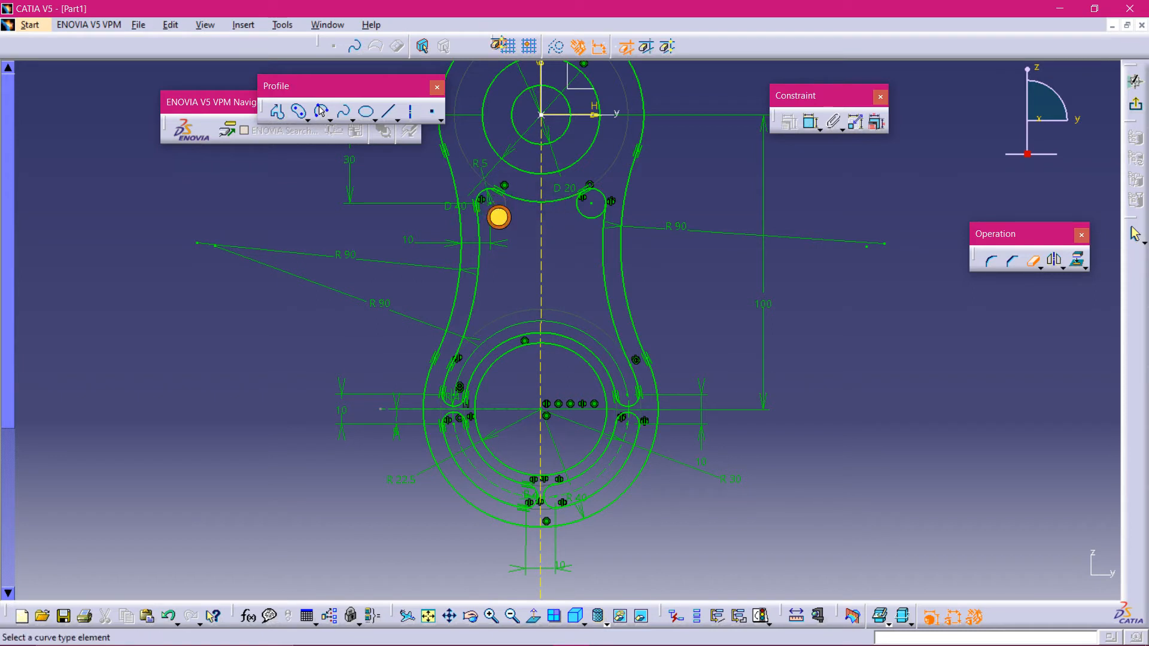
pyautogui.click(584, 219)
# - Hide the dashed reference circle around the lower ring and the dashed arc beside the lower left slot
pyautogui.moveTo(572, 287)
pyautogui.keyDown('ctrl'); pyautogui.mouseDown(button='middle')
pyautogui.moveTo(607, 277)
pyautogui.moveTo(581, 200)
pyautogui.moveTo(577, 238)
pyautogui.moveTo(604, 321)
pyautogui.mouseUp(button='middle'); pyautogui.keyUp('ctrl')
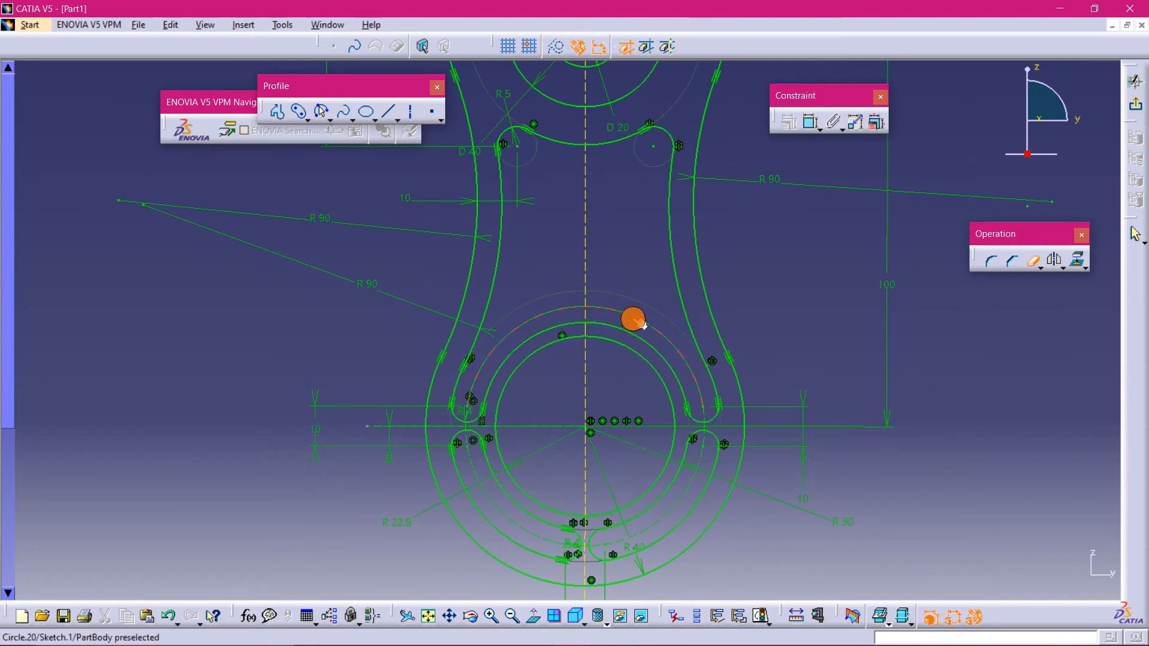
pyautogui.rightClick(633, 319)
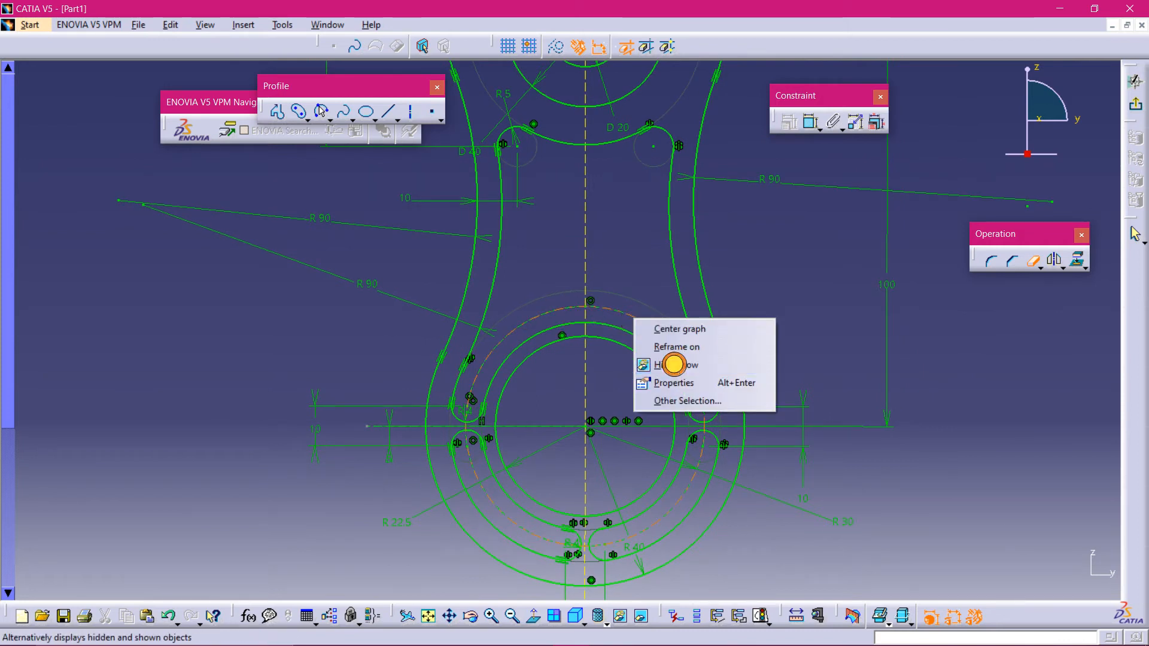
pyautogui.click(673, 365)
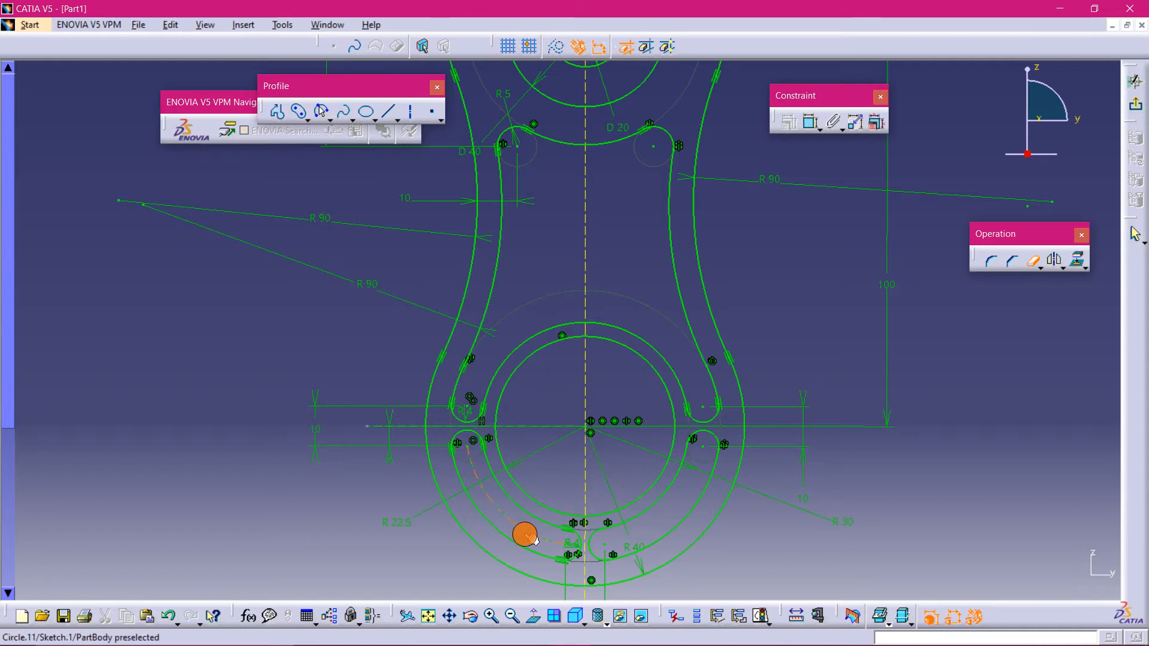
pyautogui.press('Escape')
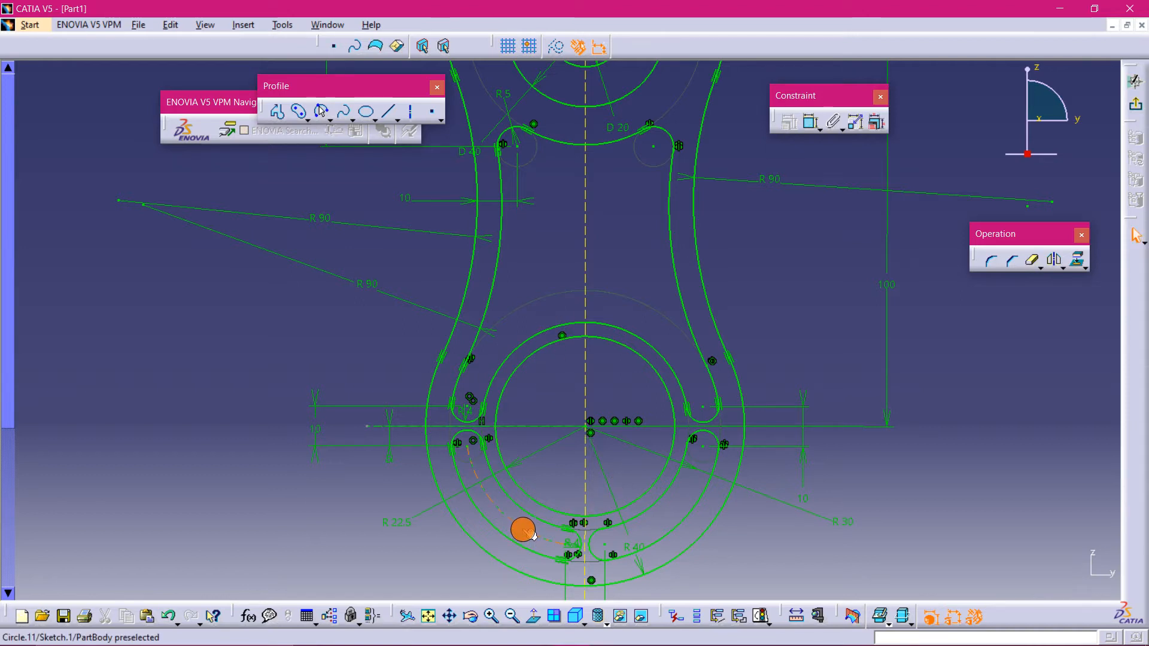
pyautogui.click(537, 535)
pyautogui.rightClick(530, 530)
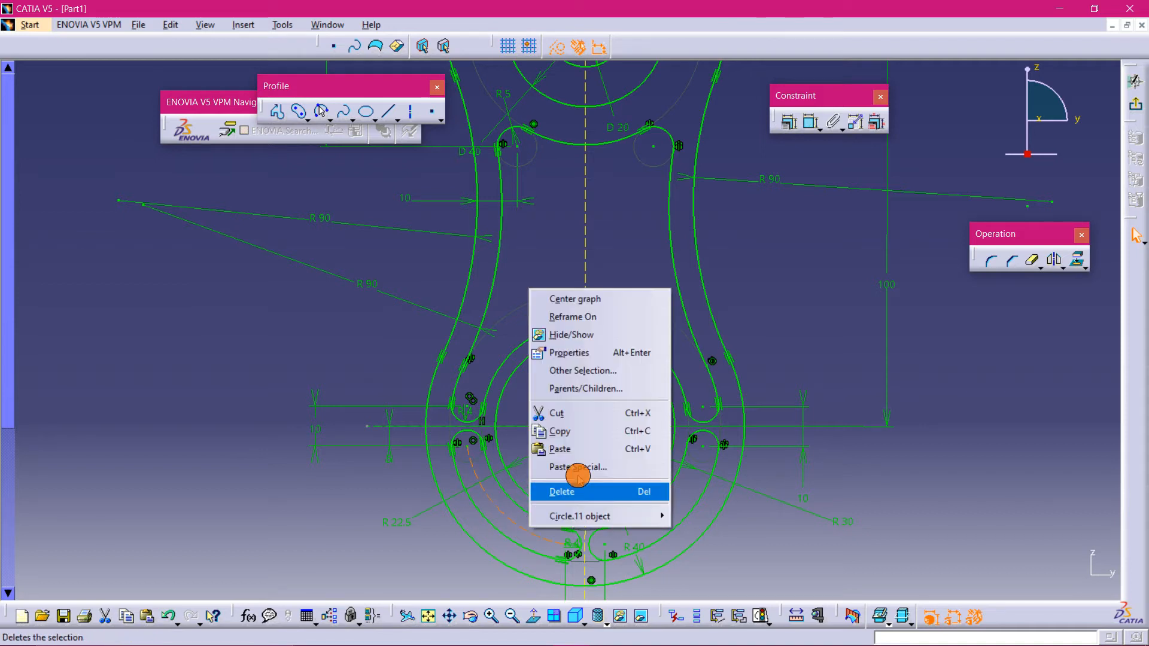
pyautogui.click(589, 335)
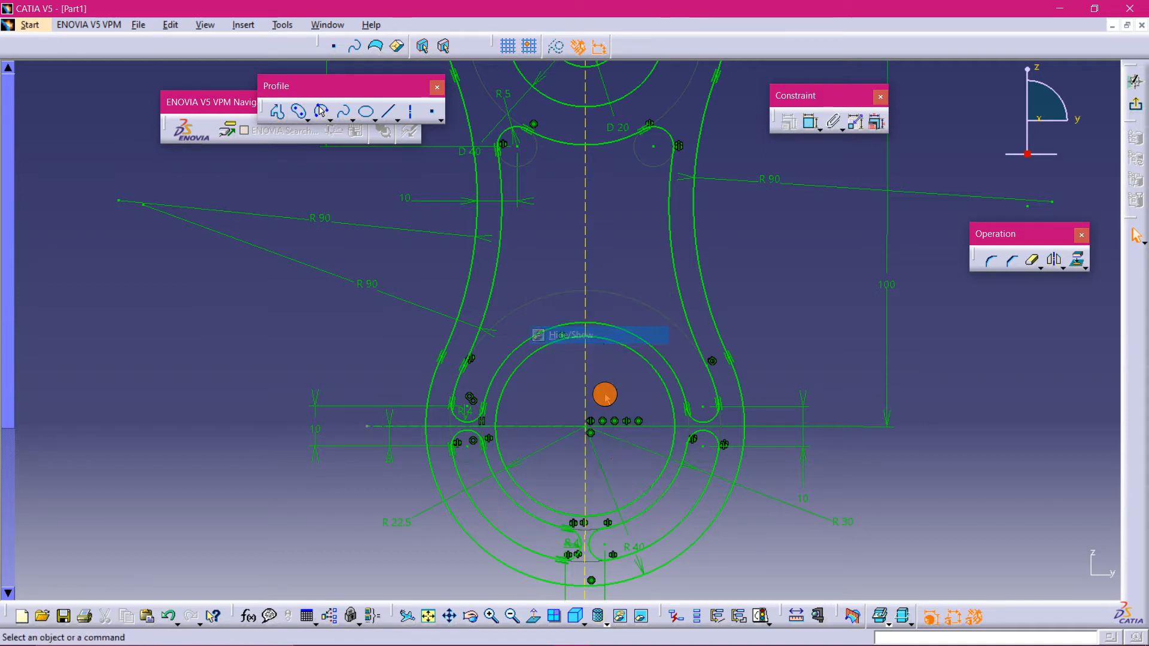
# - Switch to the PDF viewer to review the practice drawing's front view again
pyautogui.moveTo(738, 554)
pyautogui.mouseDown(button='middle')
pyautogui.moveTo(692, 446)
pyautogui.moveTo(692, 500)
pyautogui.moveTo(672, 509)
pyautogui.mouseUp(button='middle')
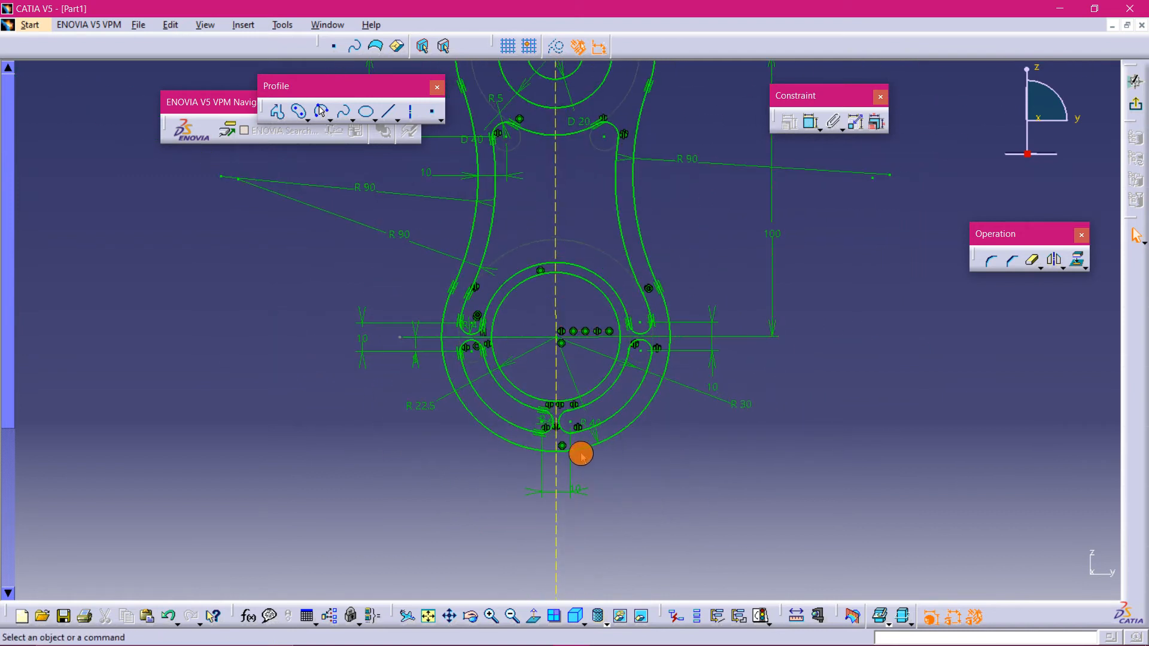
pyautogui.moveTo(687, 245); pyautogui.dragTo(708, 351, button='middle')
pyautogui.moveTo(641, 290)
pyautogui.mouseDown(button='middle')
pyautogui.moveTo(594, 345)
pyautogui.moveTo(596, 372)
pyautogui.mouseUp(button='middle')
pyautogui.moveTo(608, 640)
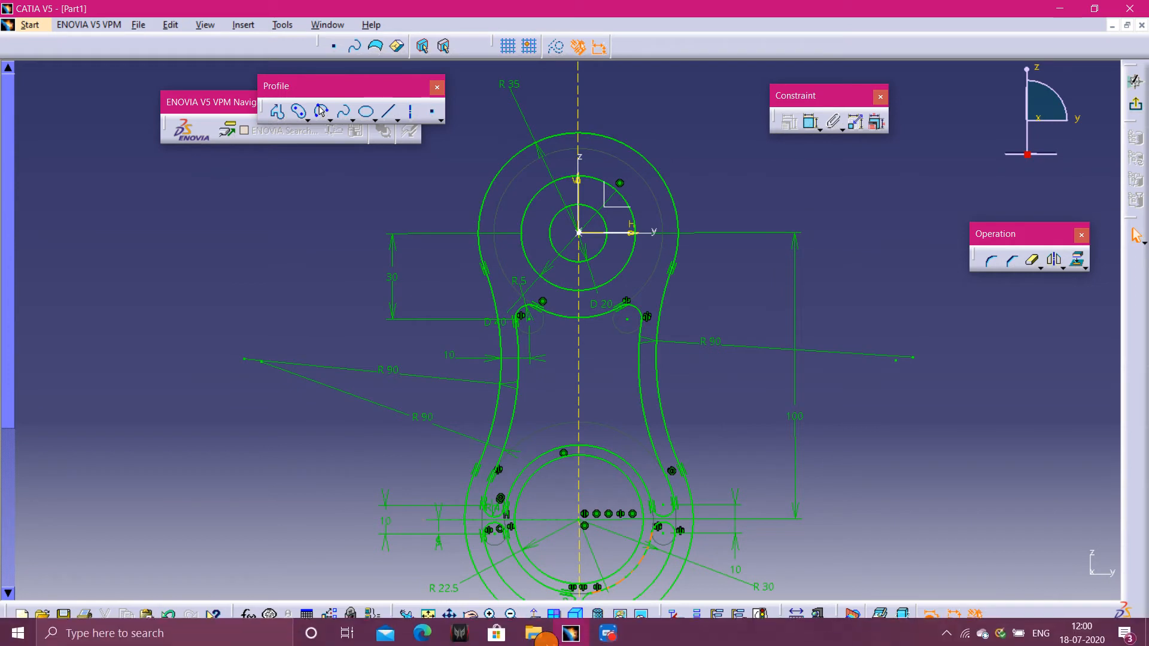
pyautogui.click(423, 631)
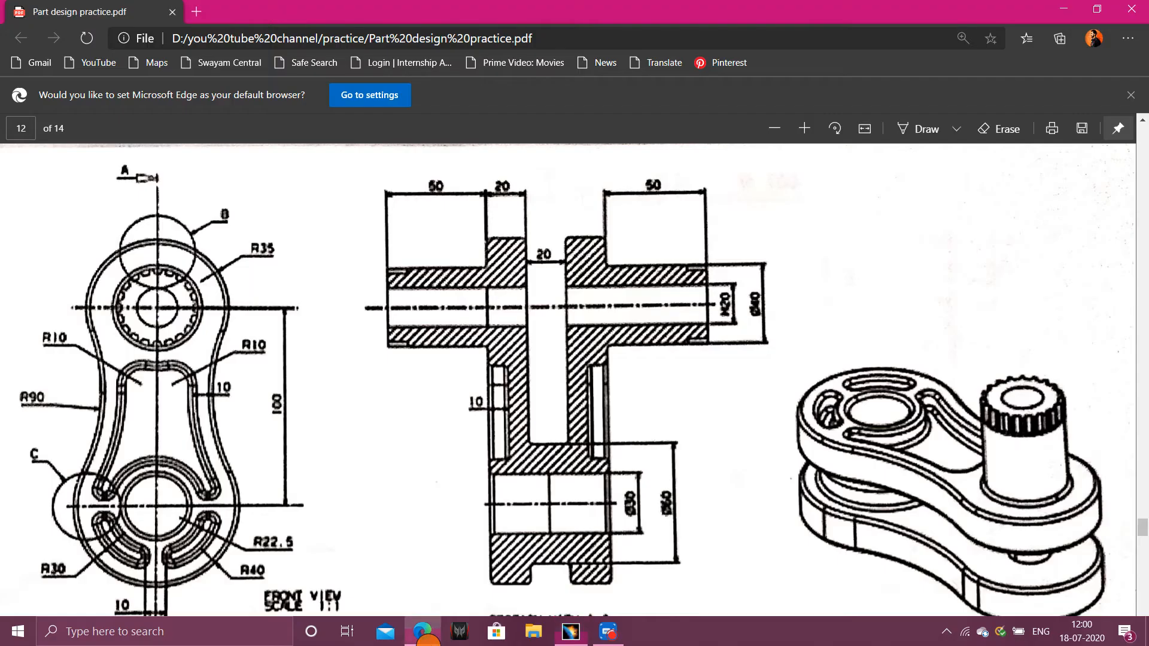
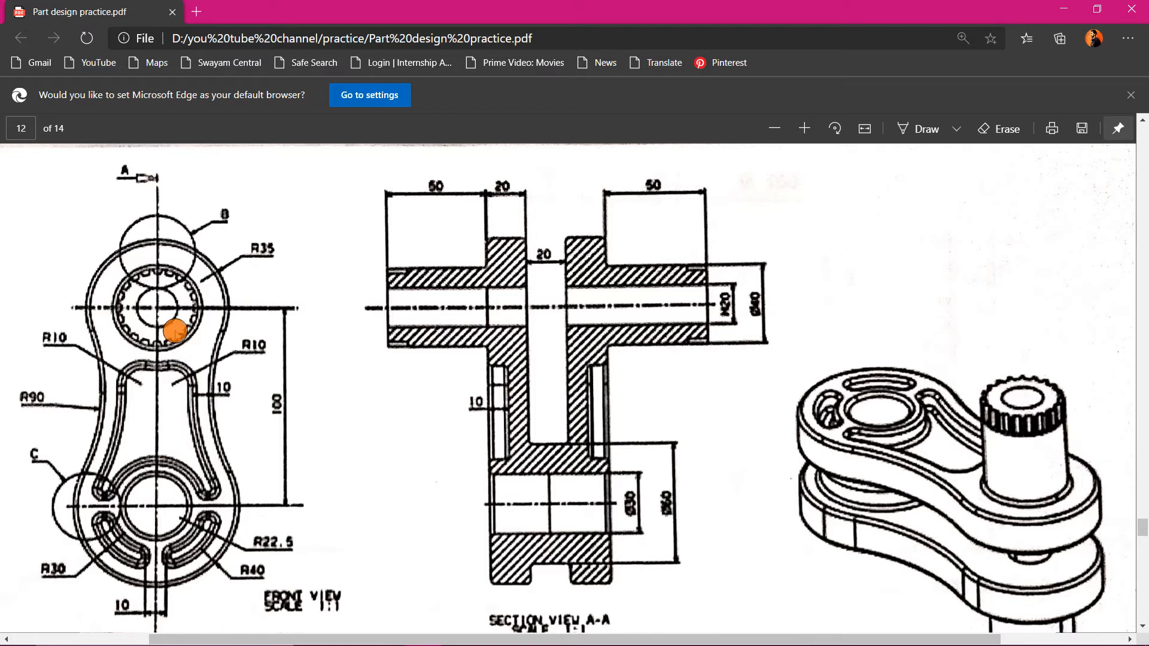
# - Convert the two circles inside the upper boss of the sketch into construction elements
pyautogui.moveTo(407, 641)
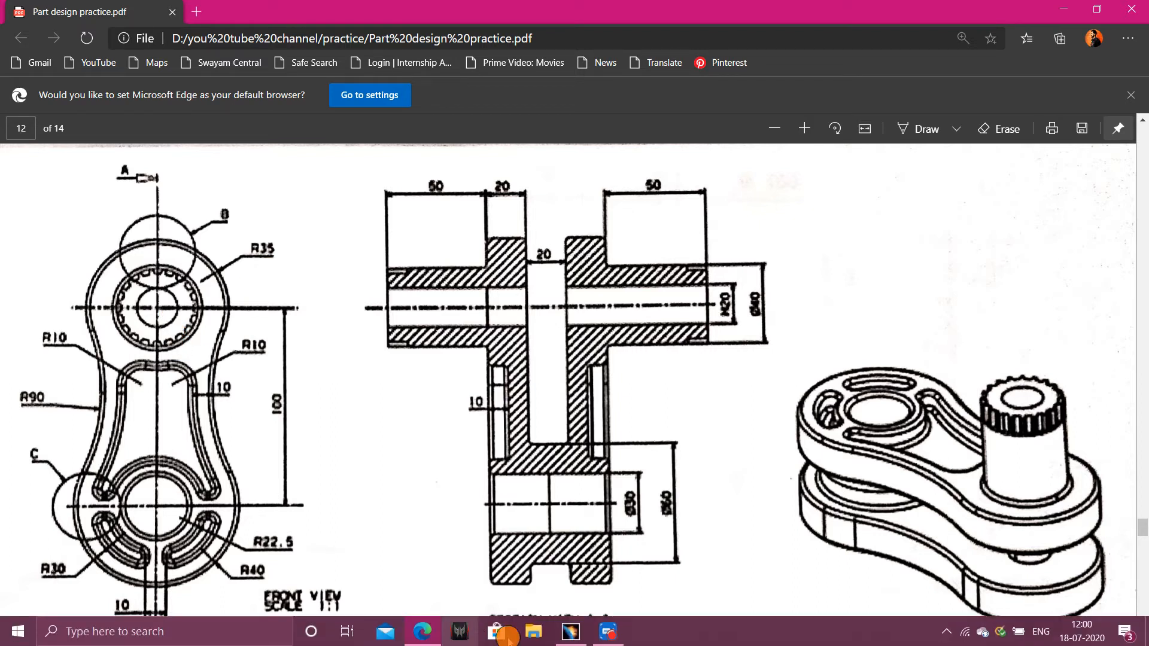
pyautogui.click(571, 634)
pyautogui.rightClick(596, 249)
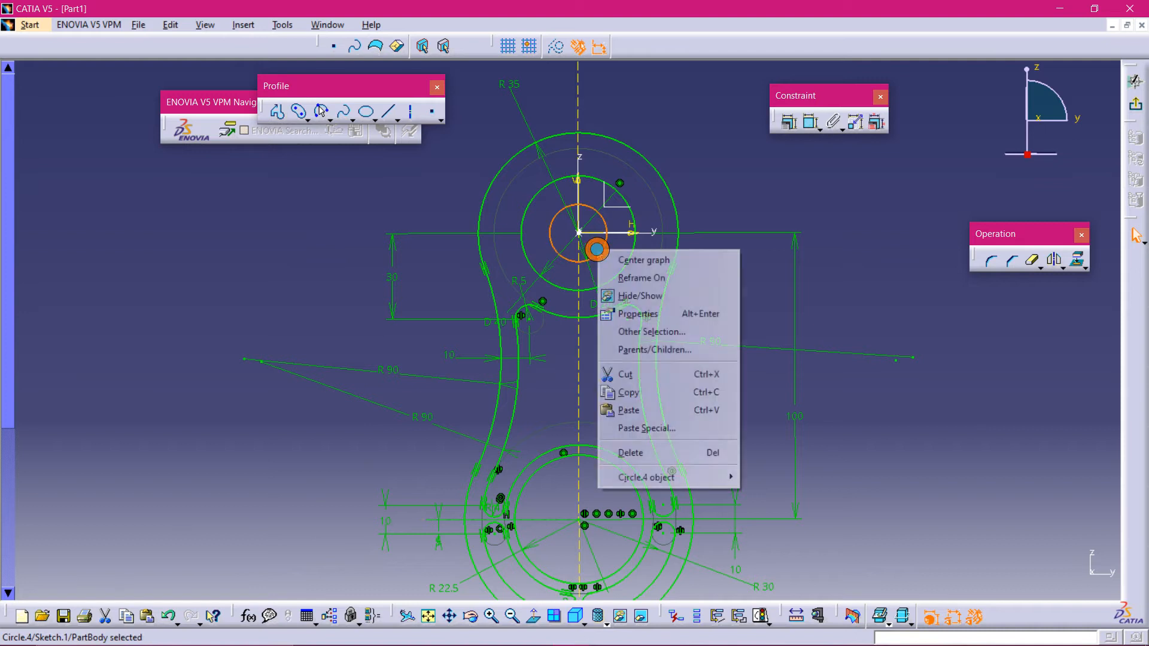
pyautogui.click(560, 43)
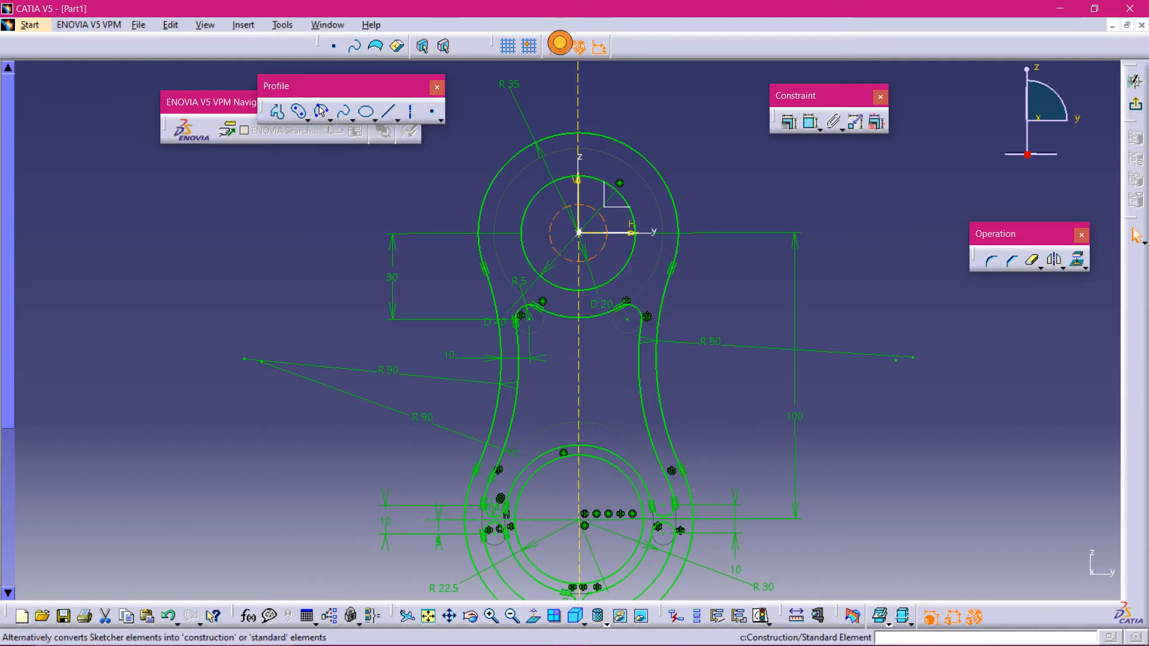
pyautogui.click(719, 147)
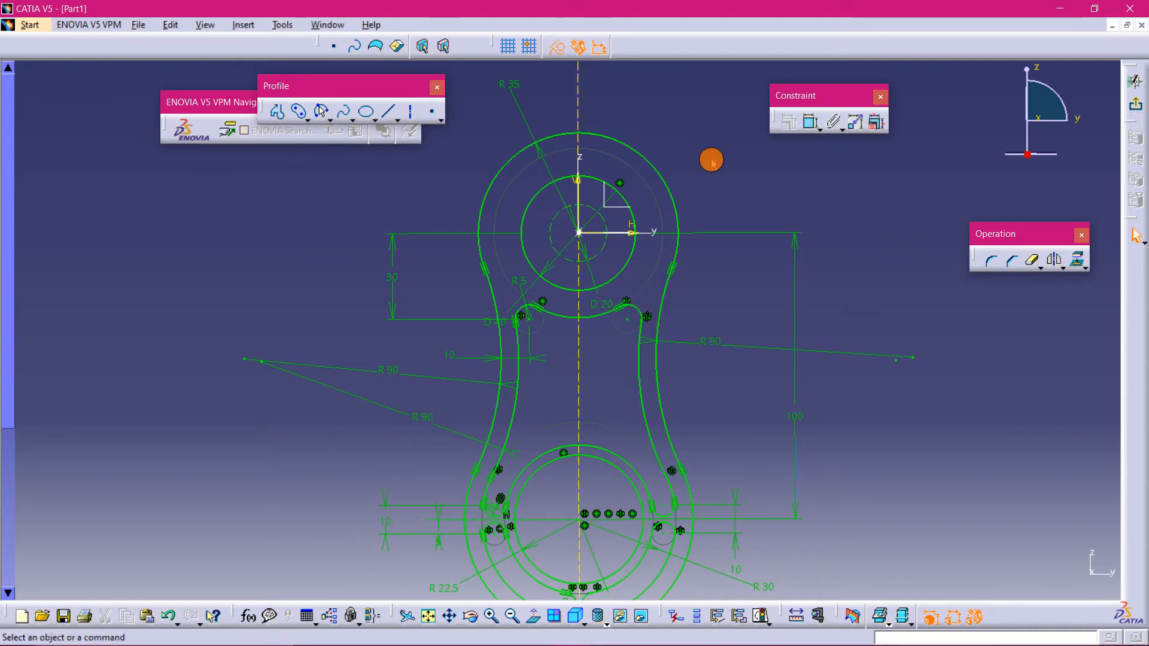
pyautogui.moveTo(717, 197)
pyautogui.mouseDown(button='middle')
pyautogui.moveTo(698, 155)
pyautogui.moveTo(696, 191)
pyautogui.mouseUp(button='middle')
pyautogui.moveTo(787, 243)
pyautogui.mouseDown(button='middle')
pyautogui.moveTo(692, 290)
pyautogui.moveTo(687, 326)
pyautogui.moveTo(751, 257)
pyautogui.mouseUp(button='middle')
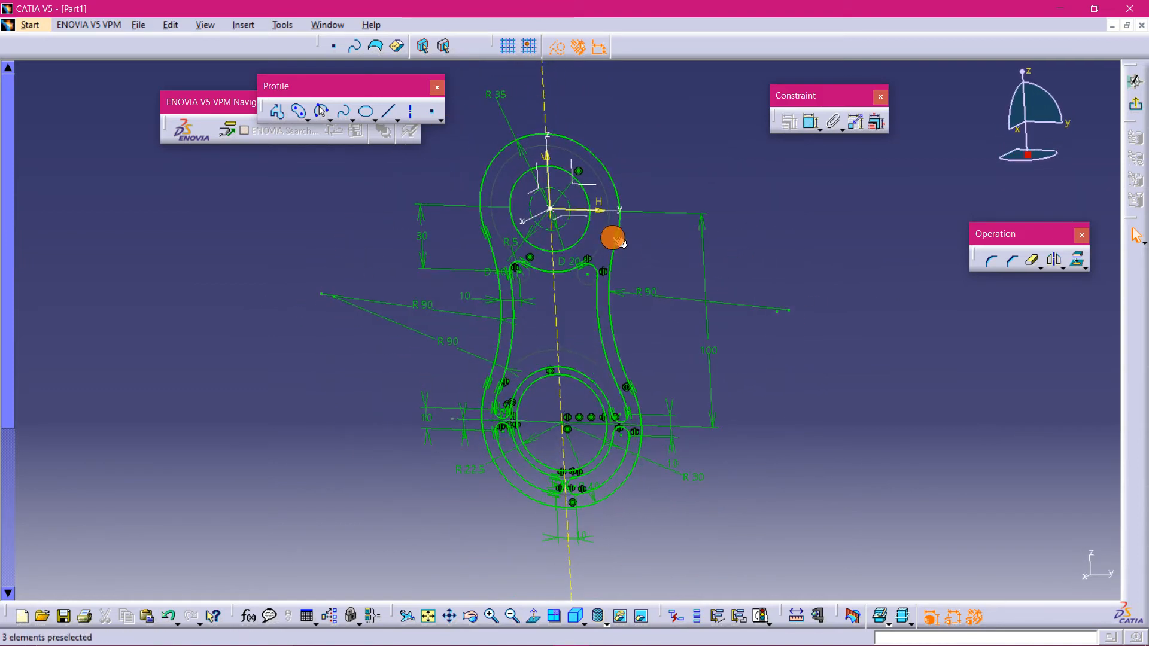
pyautogui.rightClick(584, 229)
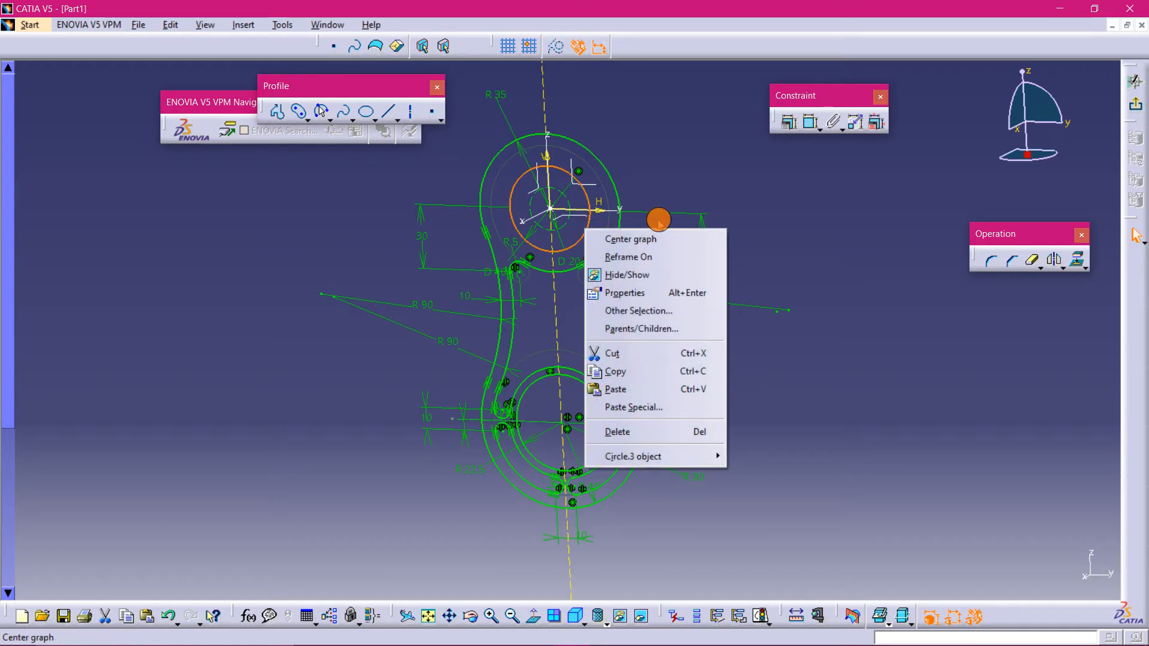
pyautogui.click(562, 51)
pyautogui.click(752, 140)
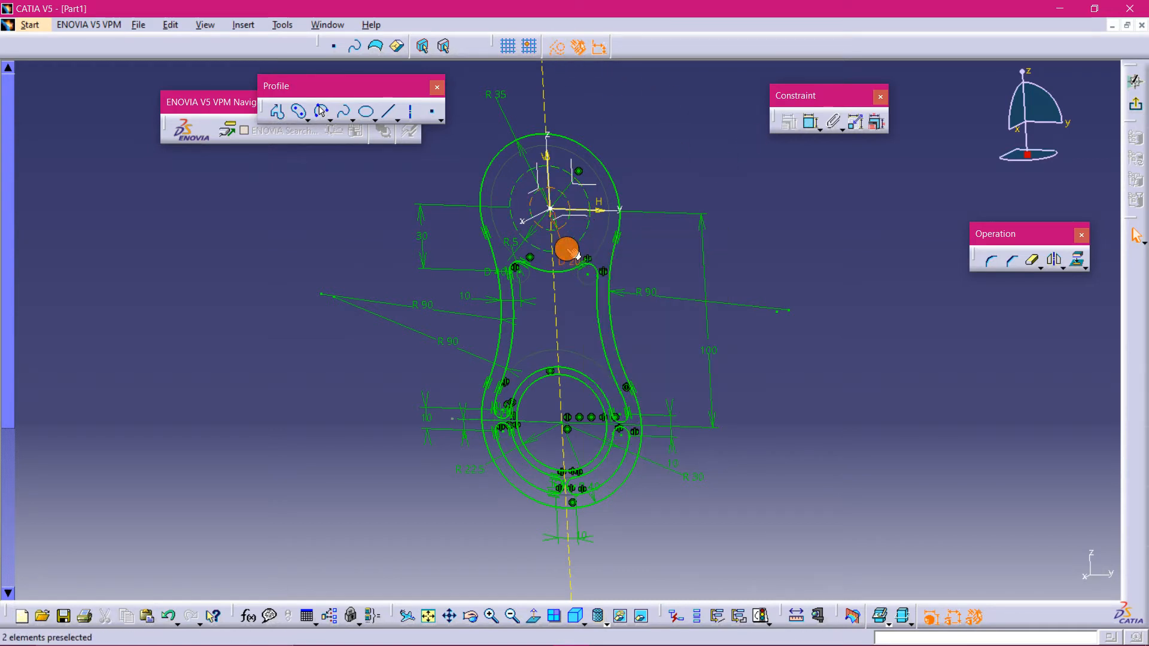
# - Exit the sketcher and start a Pad feature on the sketch
pyautogui.moveTo(649, 178)
pyautogui.mouseDown(button='middle')
pyautogui.moveTo(629, 223)
pyautogui.moveTo(672, 254)
pyautogui.moveTo(702, 174)
pyautogui.moveTo(643, 177)
pyautogui.moveTo(693, 188)
pyautogui.moveTo(669, 249)
pyautogui.moveTo(603, 267)
pyautogui.moveTo(699, 185)
pyautogui.mouseUp(button='middle')
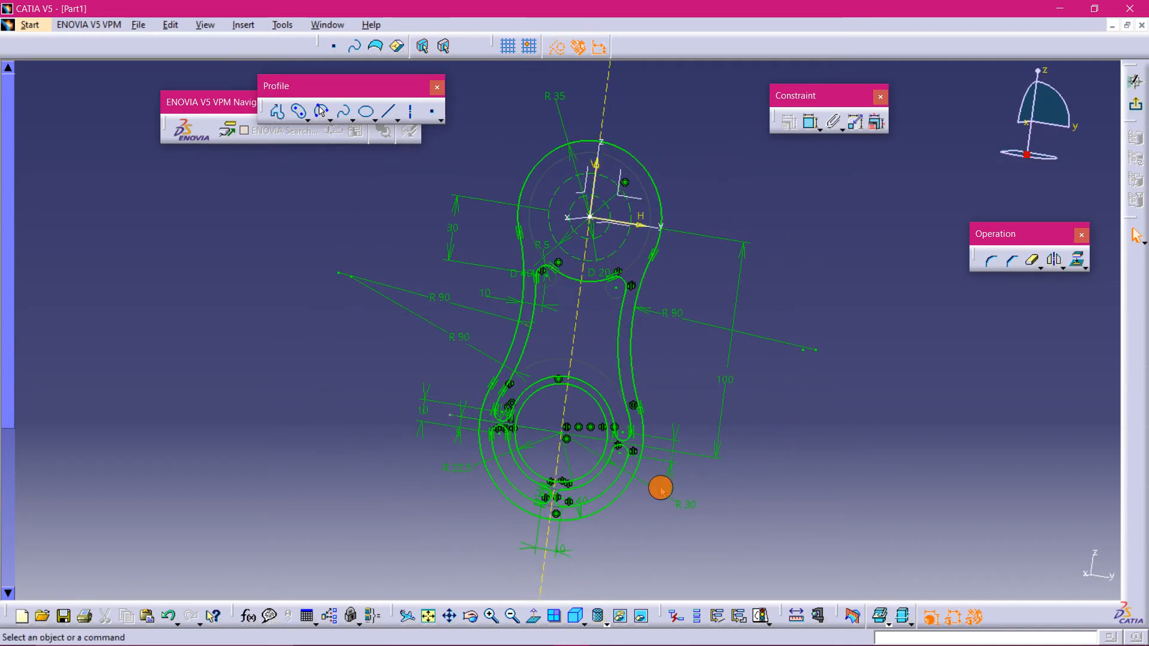
pyautogui.moveTo(759, 479)
pyautogui.mouseDown(button='middle')
pyautogui.moveTo(751, 405)
pyautogui.moveTo(631, 398)
pyautogui.moveTo(768, 342)
pyautogui.moveTo(761, 226)
pyautogui.moveTo(756, 293)
pyautogui.moveTo(567, 329)
pyautogui.moveTo(704, 373)
pyautogui.moveTo(756, 339)
pyautogui.moveTo(754, 350)
pyautogui.mouseUp(button='middle')
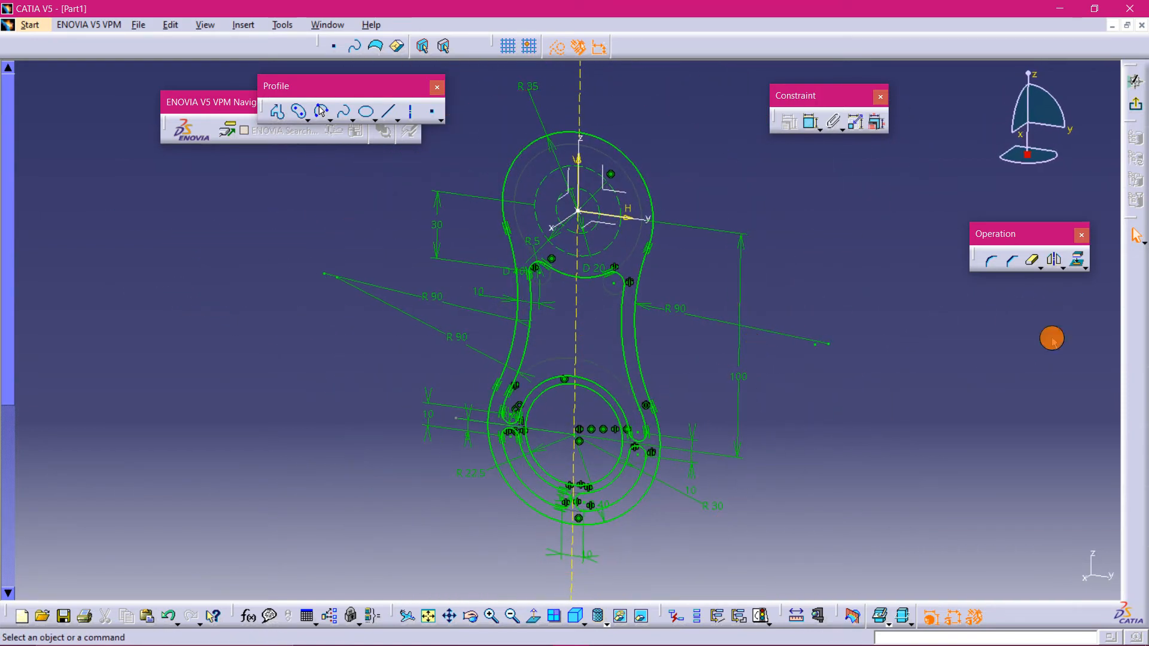
pyautogui.click(1135, 103)
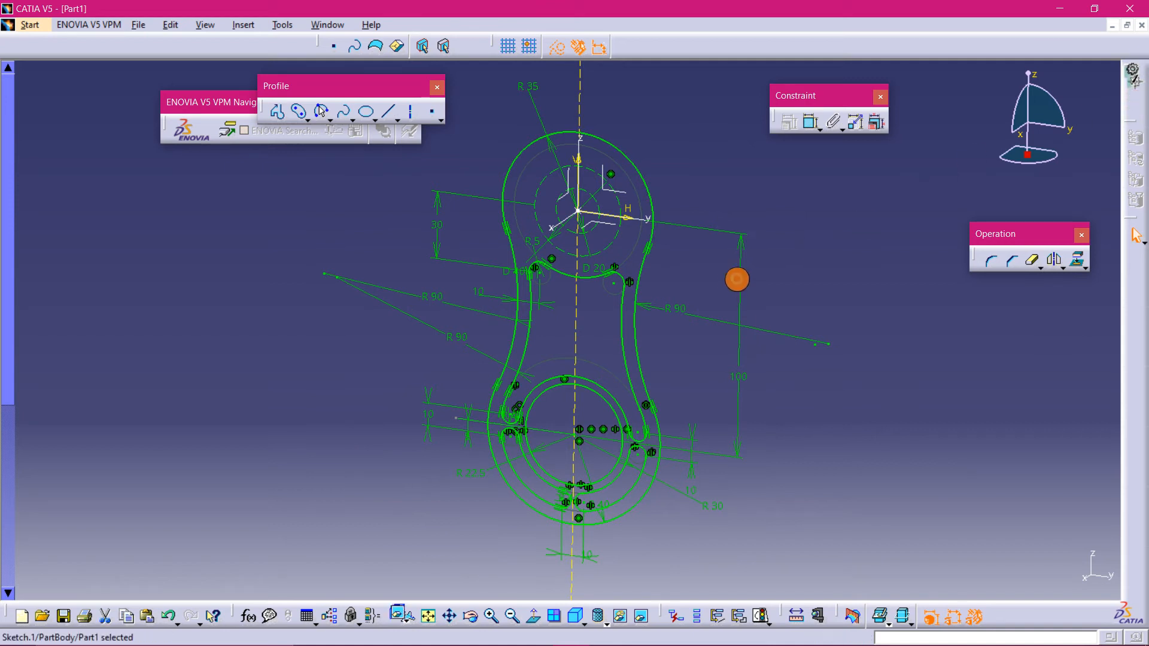
pyautogui.moveTo(729, 392)
pyautogui.mouseDown(button='middle')
pyautogui.moveTo(677, 321)
pyautogui.moveTo(628, 315)
pyautogui.moveTo(682, 270)
pyautogui.moveTo(718, 376)
pyautogui.mouseUp(button='middle')
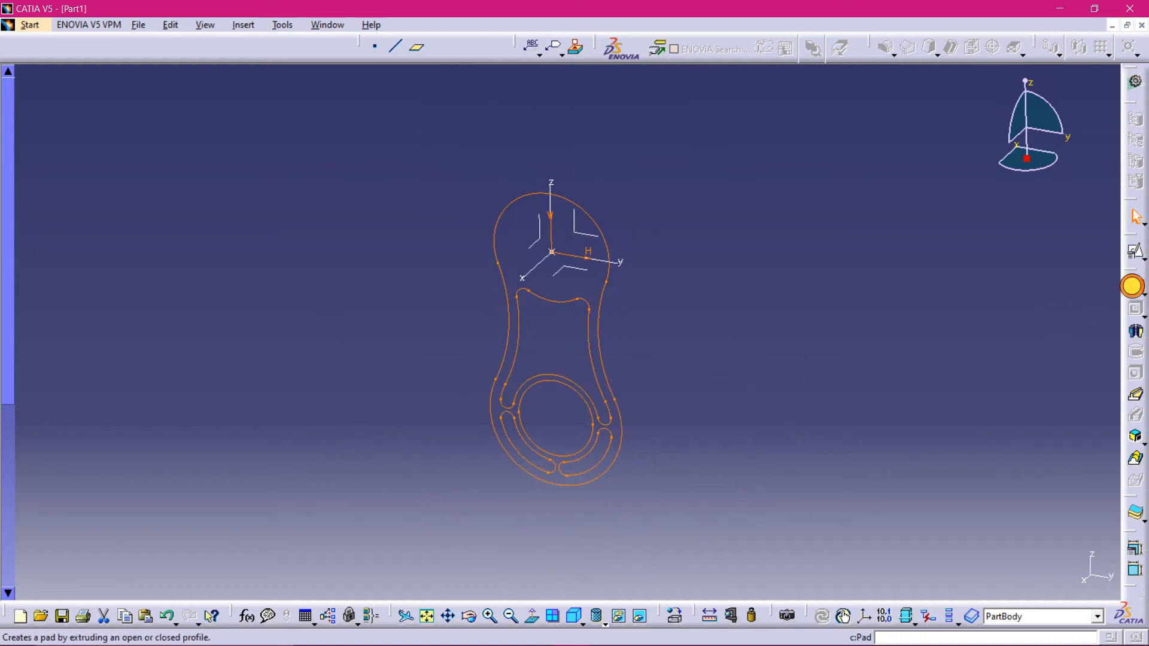
pyautogui.click(1134, 286)
pyautogui.moveTo(742, 335)
pyautogui.mouseDown(button='middle')
pyautogui.moveTo(621, 400)
pyautogui.moveTo(570, 393)
pyautogui.moveTo(742, 335)
pyautogui.moveTo(753, 346)
pyautogui.mouseUp(button='middle')
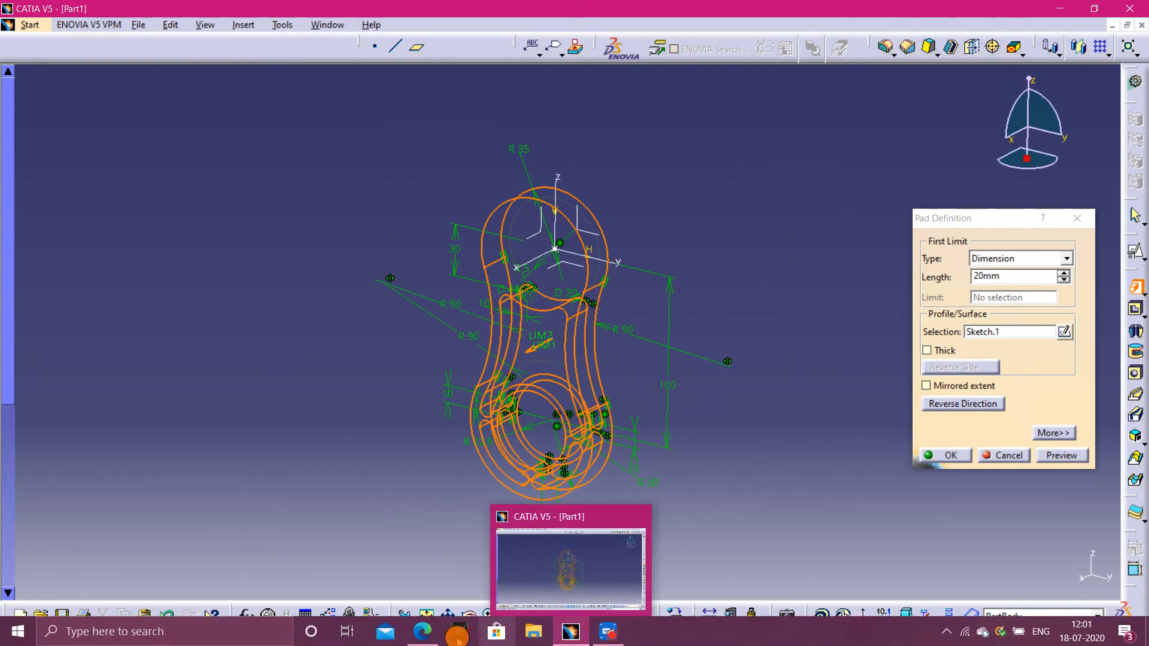
# - Switch to the PDF viewer and examine the section view A-A of the practice drawing for the part's thickness
pyautogui.click(436, 636)
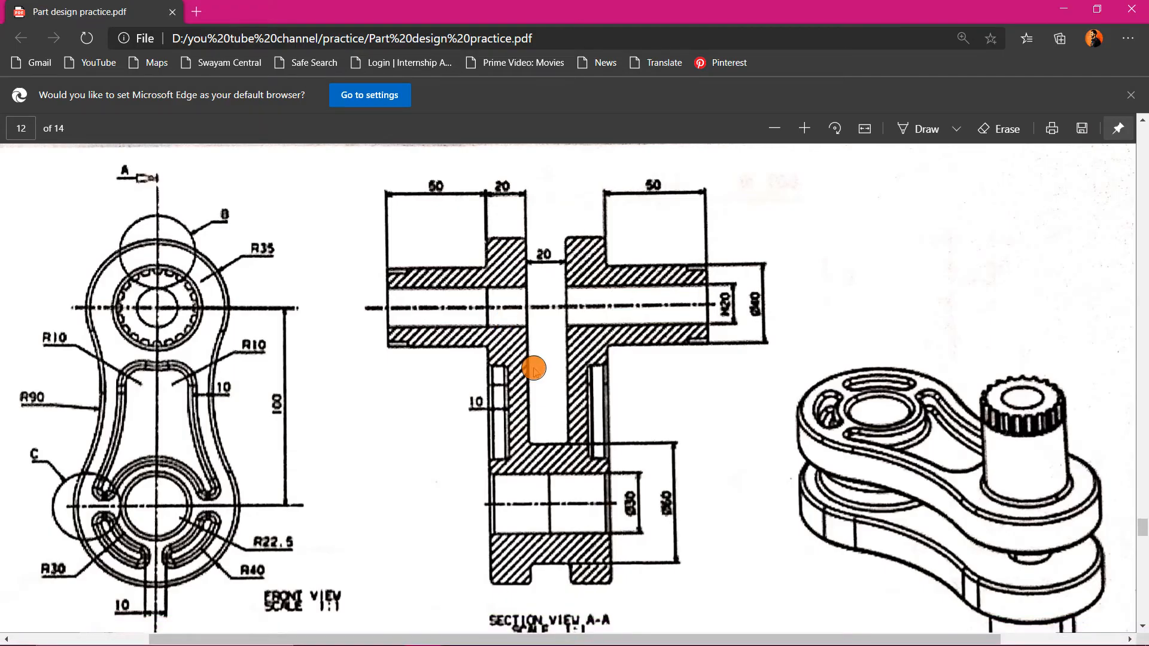
pyautogui.scroll(1, 564, 512)
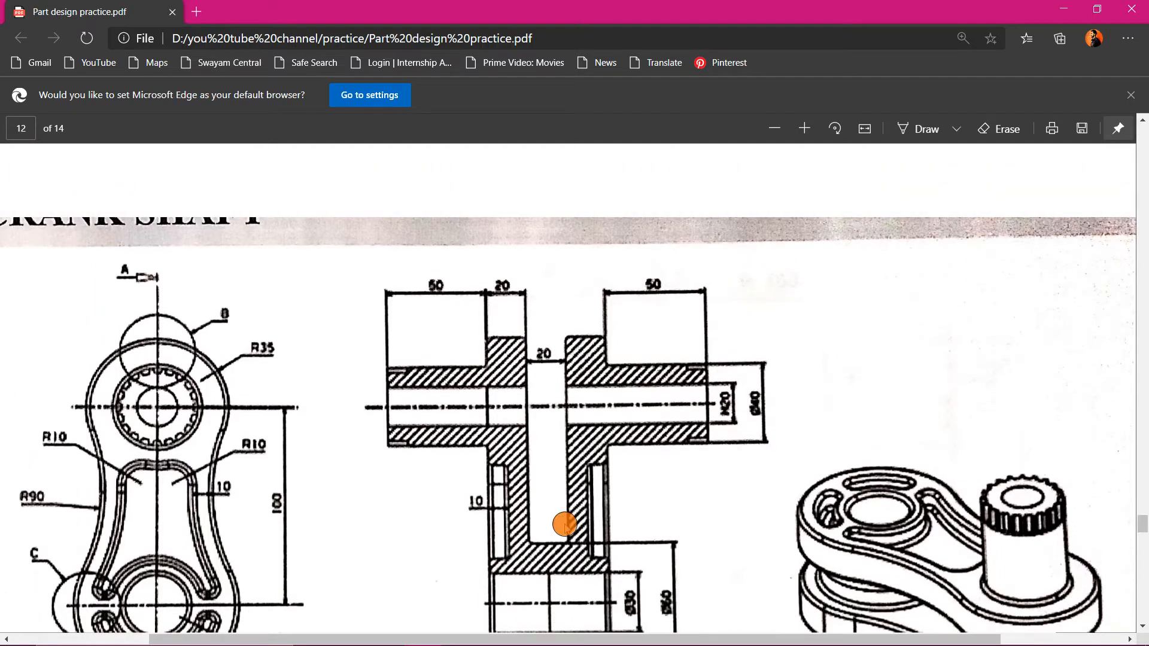
pyautogui.scroll(-2, 559, 513)
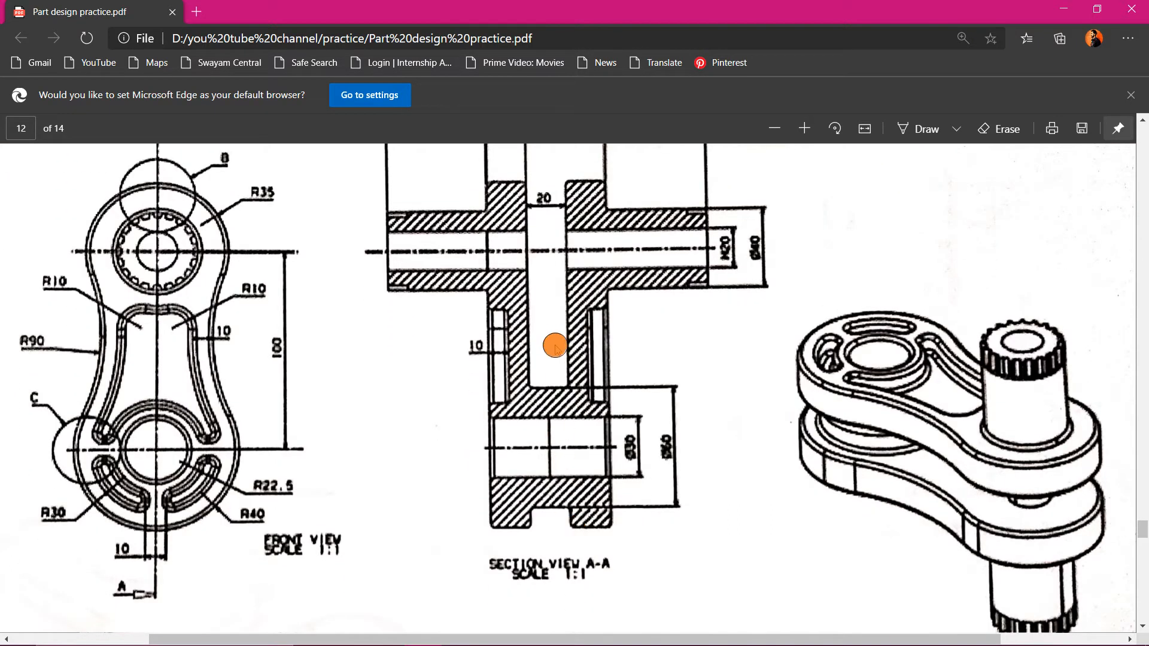
pyautogui.scroll(2, 555, 345)
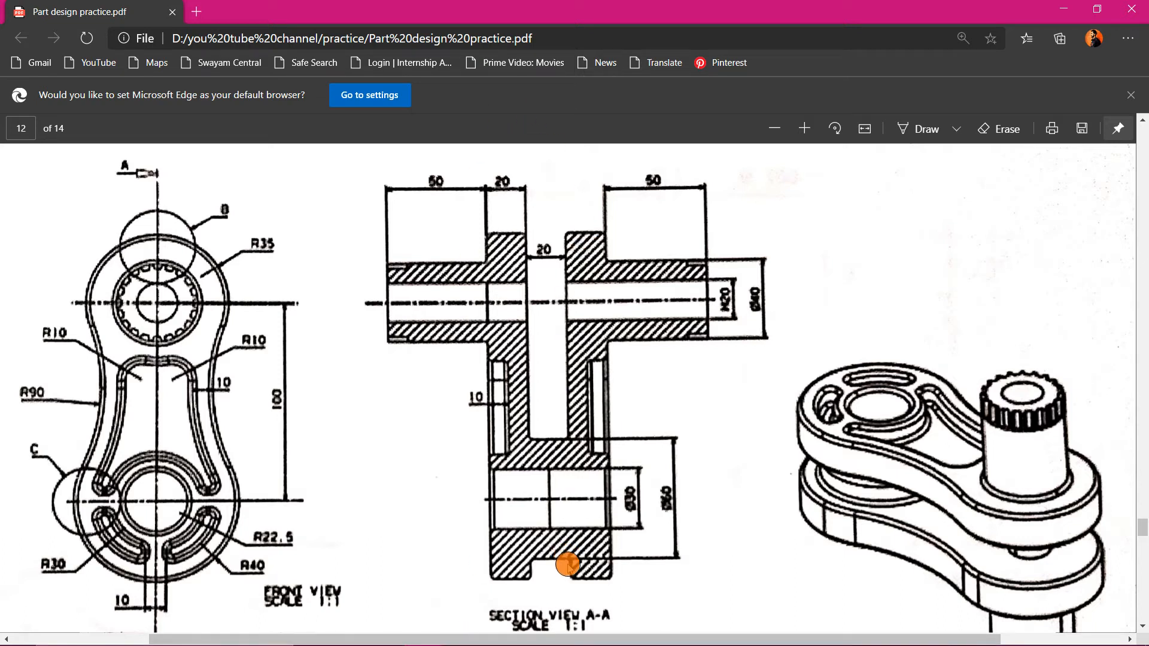
pyautogui.scroll(-1, 575, 592)
pyautogui.scroll(3, 570, 482)
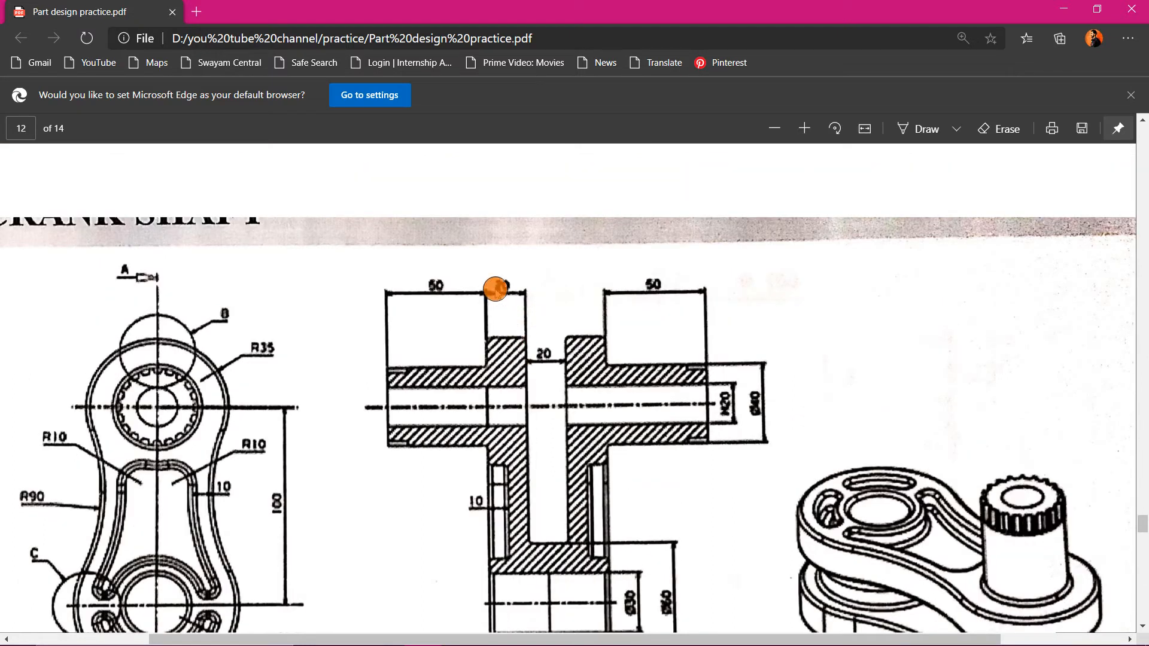
pyautogui.scroll(-3, 531, 371)
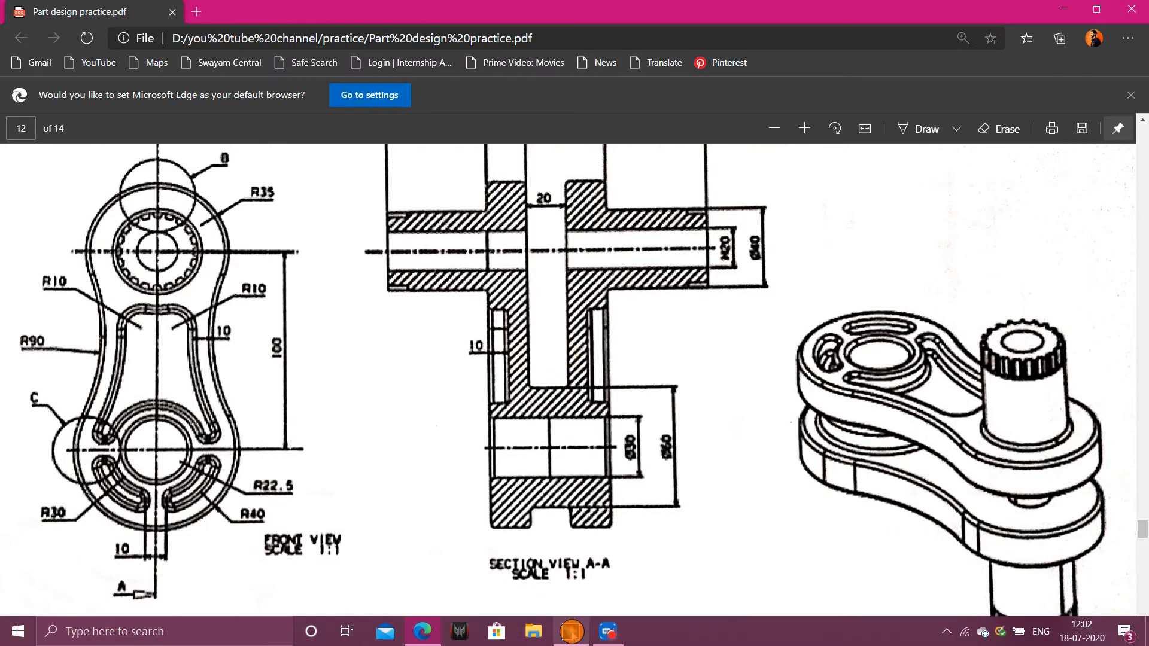
pyautogui.click(589, 633)
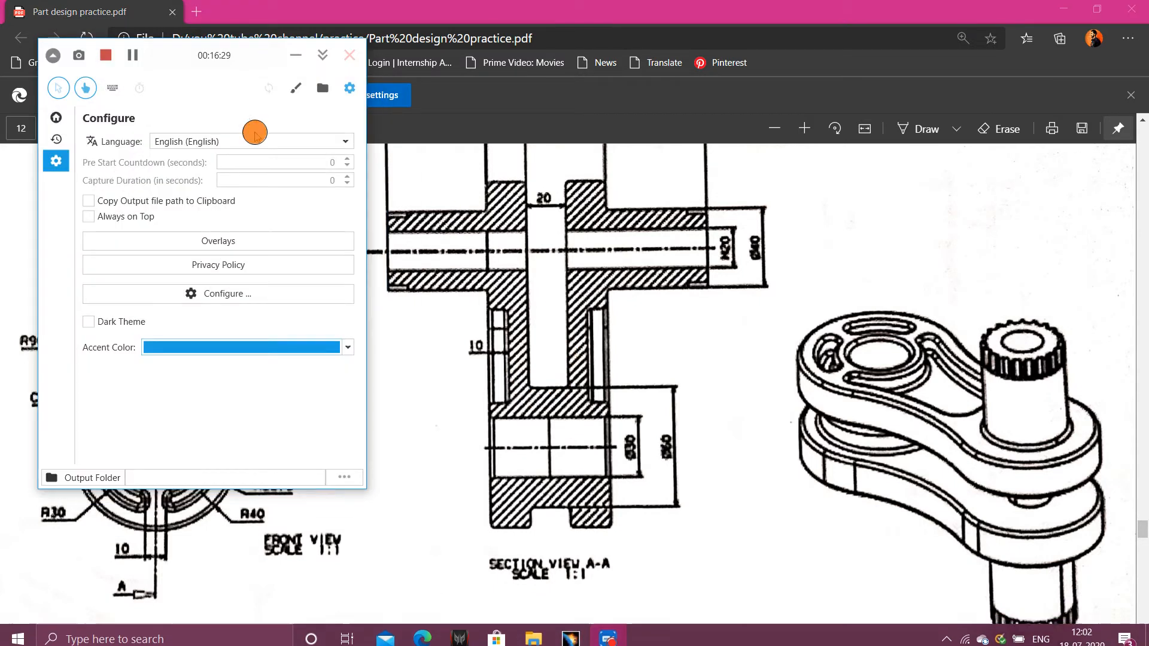
pyautogui.click(140, 55)
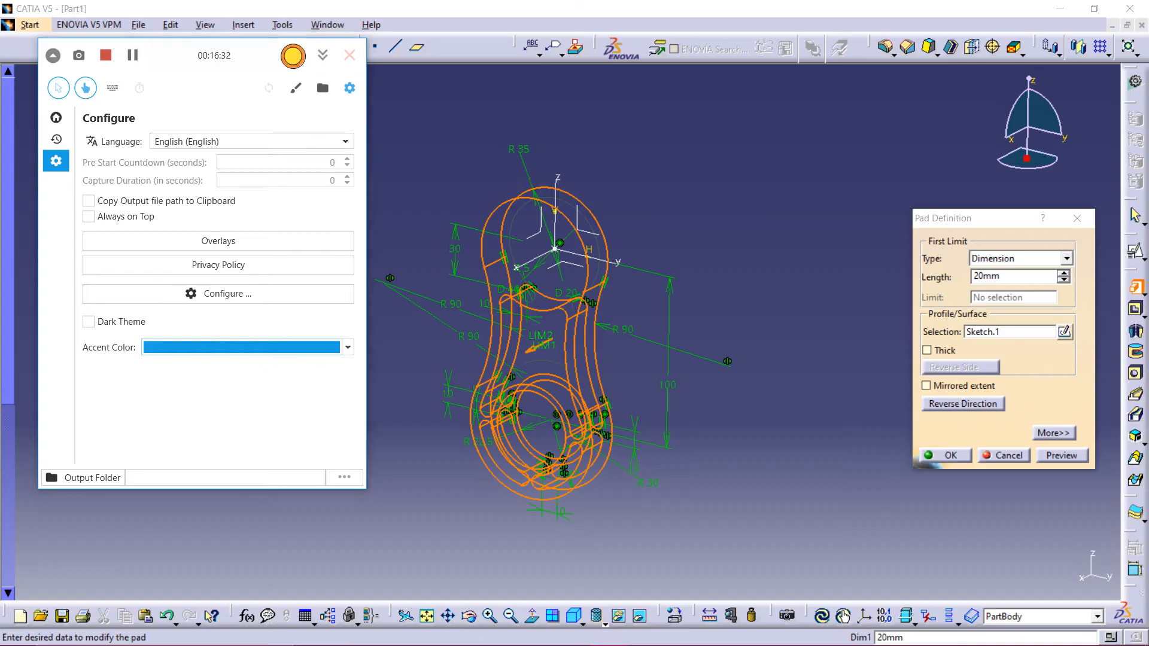
pyautogui.click(296, 55)
# - Set the pad length to 30 mm with mirrored extent and confirm the pad
pyautogui.moveTo(815, 308); pyautogui.dragTo(667, 326, button='middle')
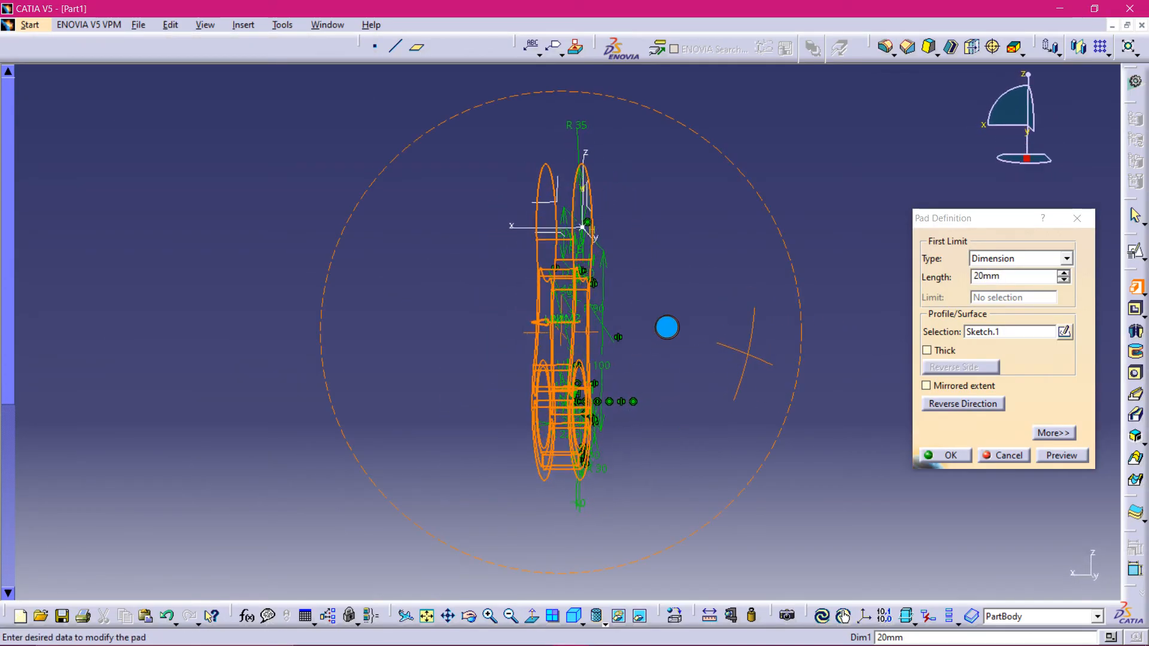
pyautogui.click(1045, 281)
pyautogui.click(1006, 281)
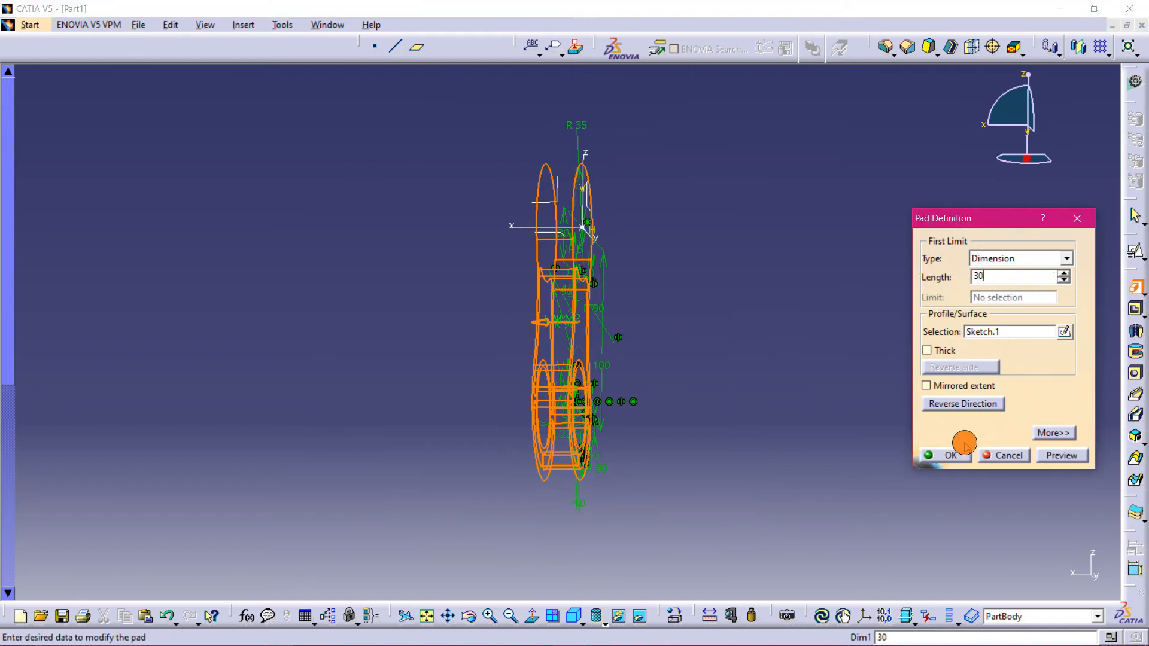
pyautogui.click(960, 385)
pyautogui.moveTo(749, 327); pyautogui.dragTo(353, 366, button='middle')
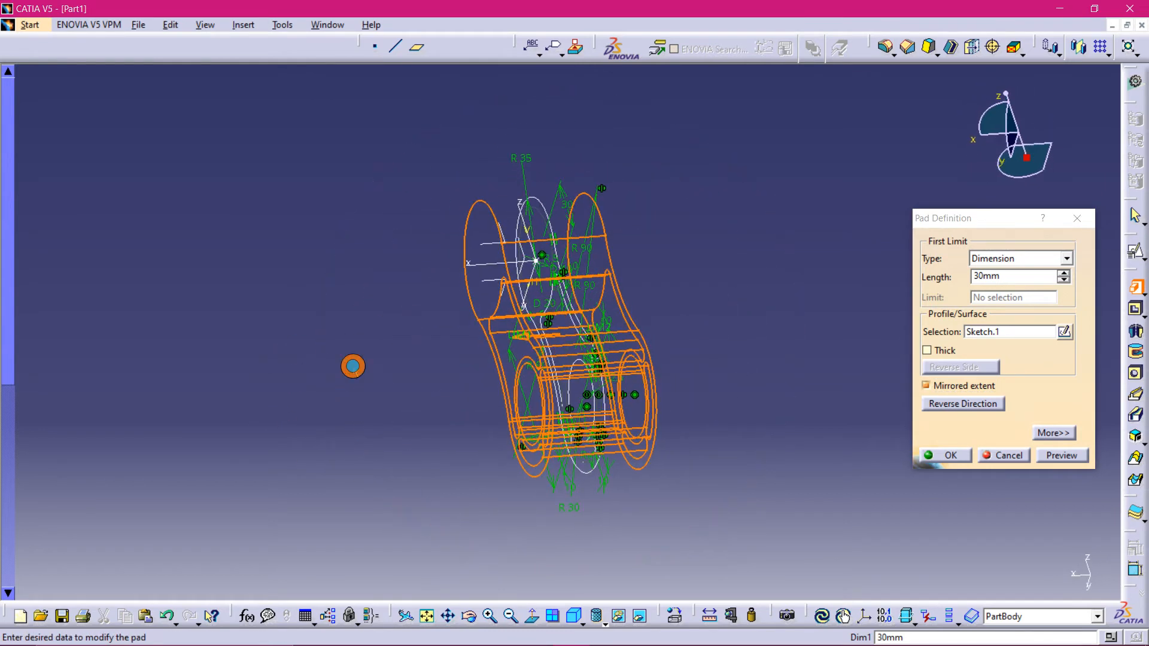
pyautogui.click(949, 456)
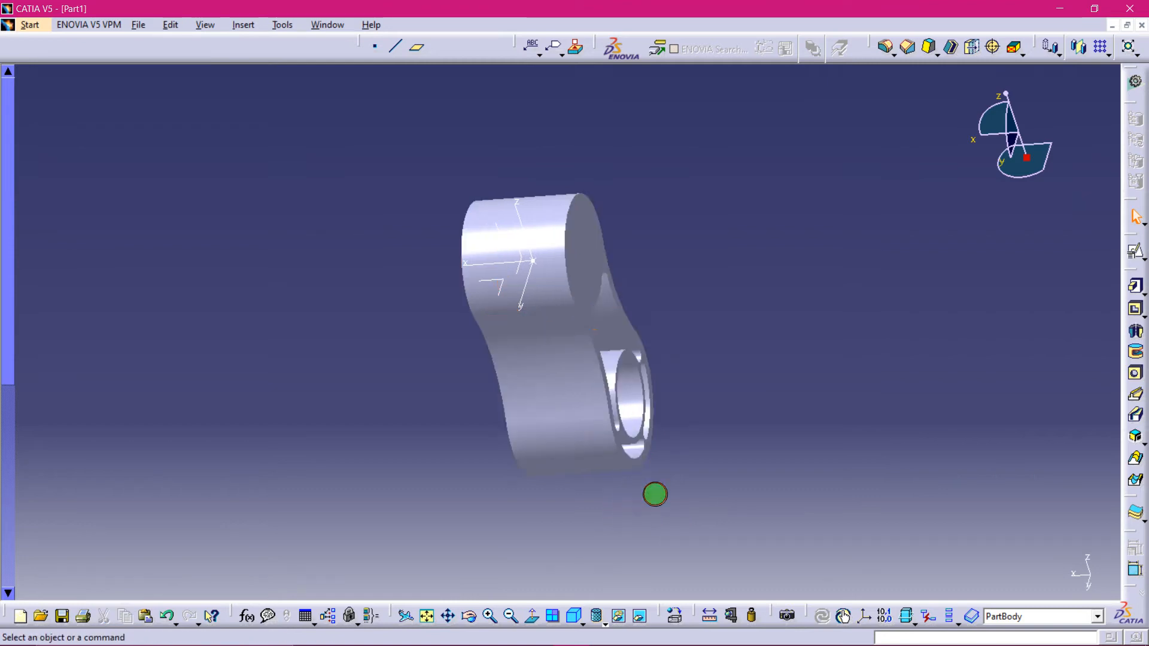
# - Switch the display mode to shading with edges
pyautogui.moveTo(654, 494); pyautogui.dragTo(404, 468, button='middle')
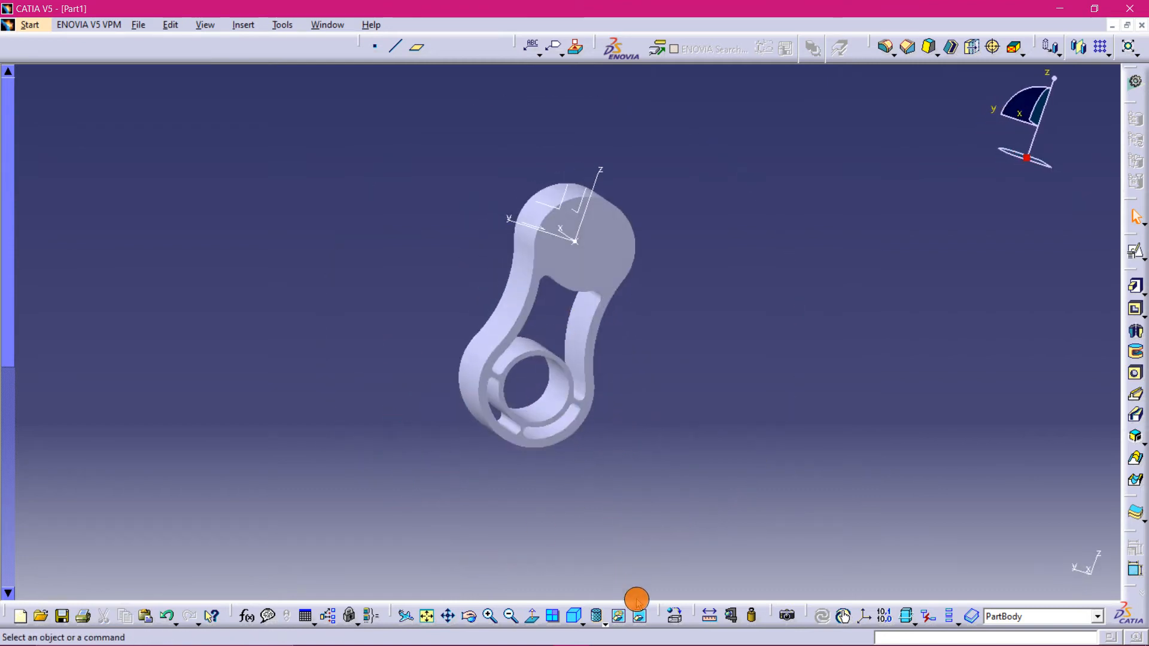
pyautogui.click(597, 617)
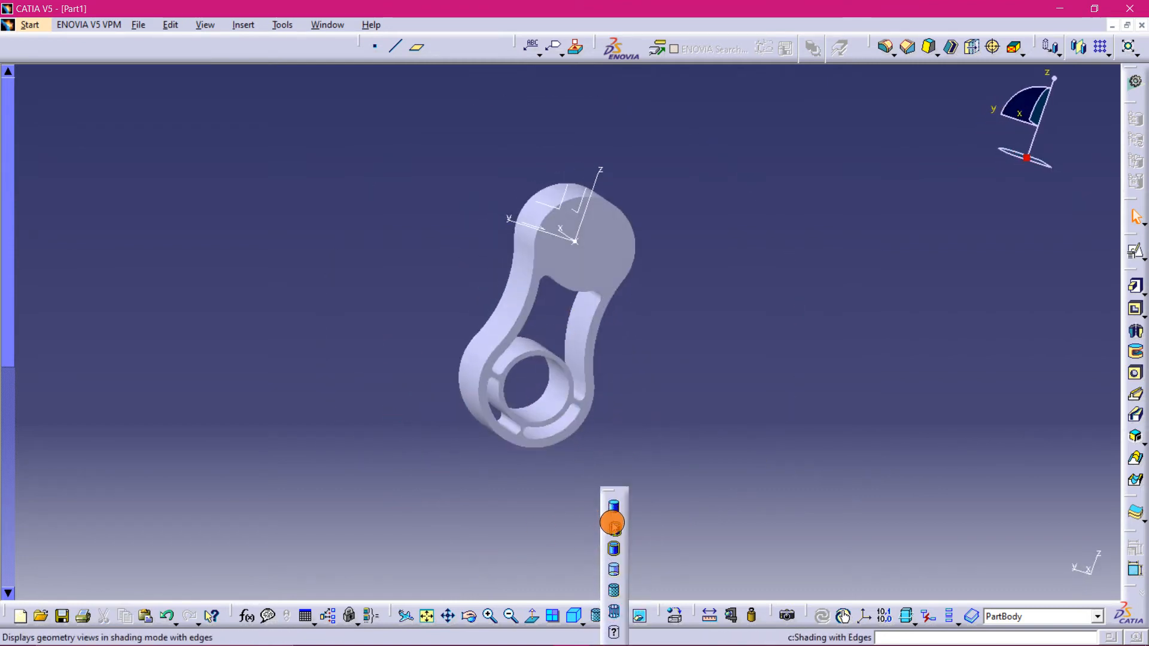
pyautogui.click(612, 524)
# - Create a positioned sketch on the ZX plane, projecting the origin from the axis-system origin point and reversing H
pyautogui.moveTo(464, 570)
pyautogui.keyDown('ctrl'); pyautogui.mouseDown(button='middle')
pyautogui.moveTo(455, 437)
pyautogui.moveTo(341, 365)
pyautogui.moveTo(367, 451)
pyautogui.moveTo(470, 459)
pyautogui.moveTo(483, 398)
pyautogui.moveTo(498, 438)
pyautogui.moveTo(595, 423)
pyautogui.moveTo(341, 243)
pyautogui.moveTo(399, 228)
pyautogui.moveTo(481, 130)
pyautogui.mouseUp(button='middle'); pyautogui.keyUp('ctrl')
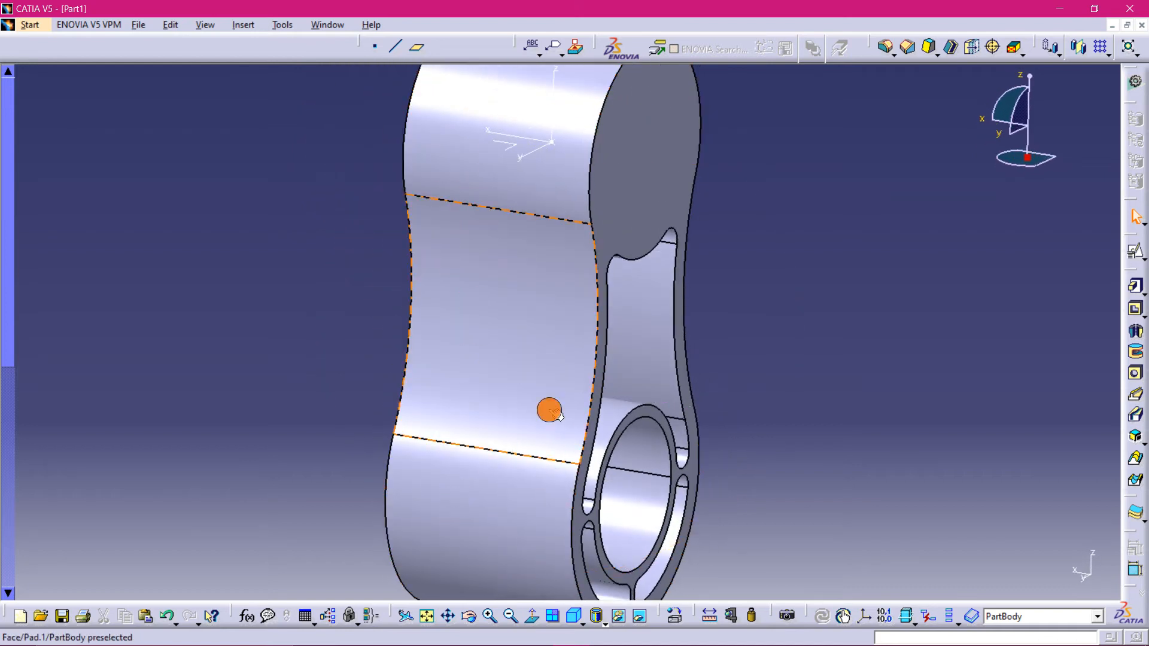
pyautogui.moveTo(785, 403); pyautogui.dragTo(612, 347, button='middle')
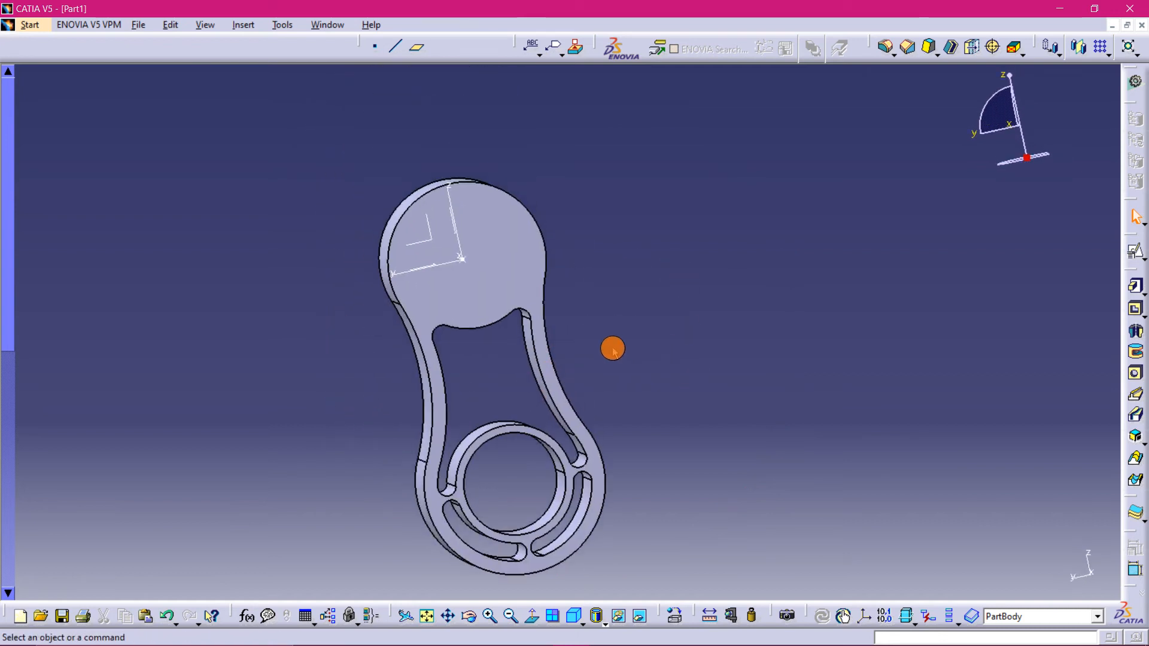
pyautogui.moveTo(419, 245); pyautogui.dragTo(405, 215, button='middle')
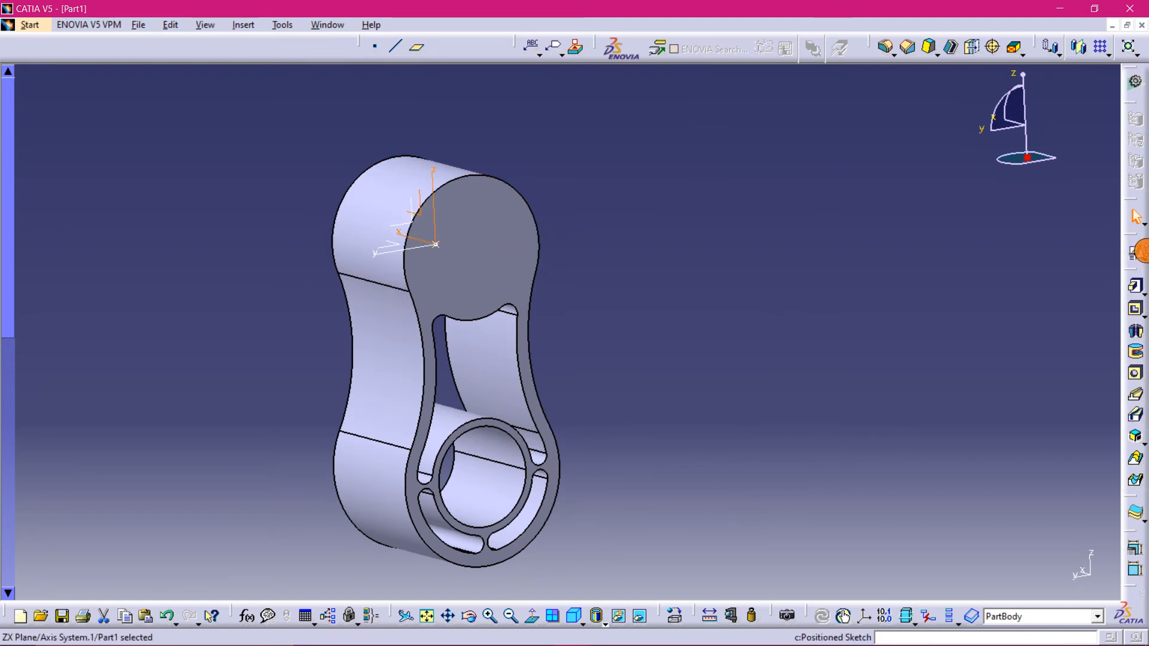
pyautogui.click(1137, 251)
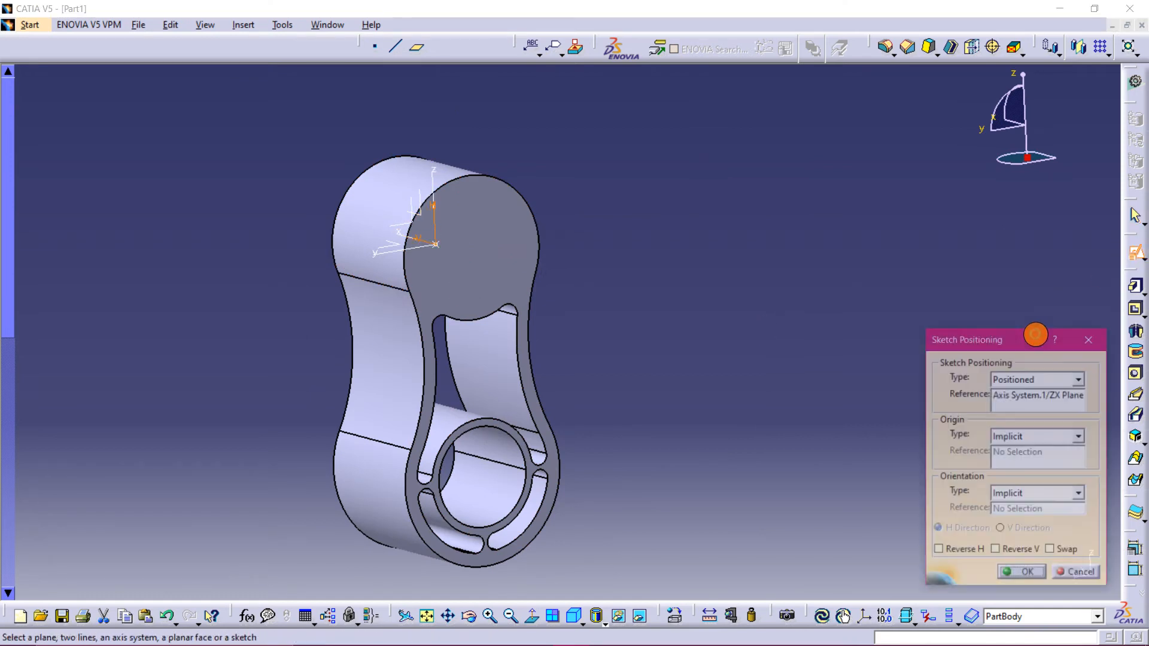
pyautogui.click(1086, 437)
pyautogui.click(1011, 461)
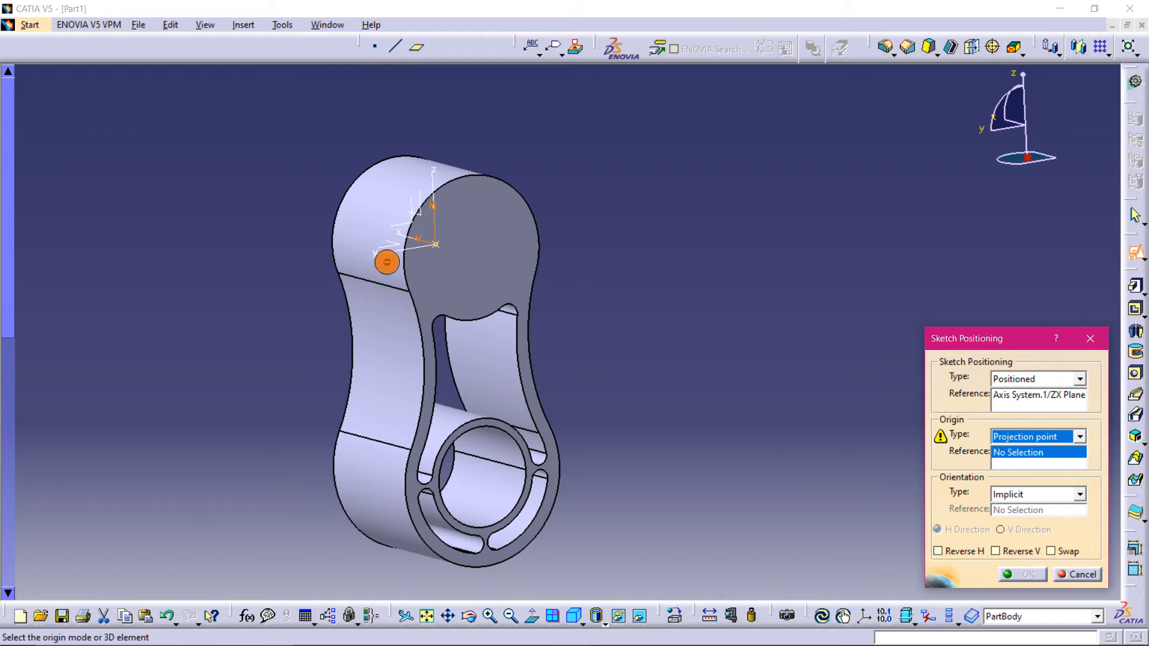
pyautogui.click(440, 246)
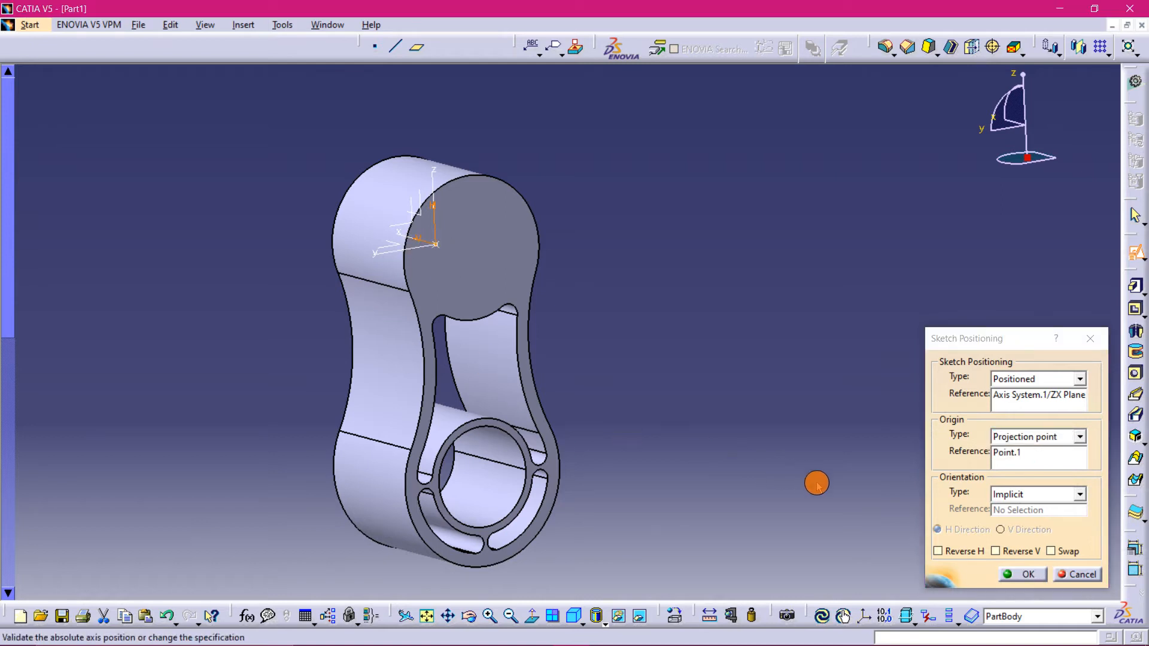
pyautogui.click(1069, 555)
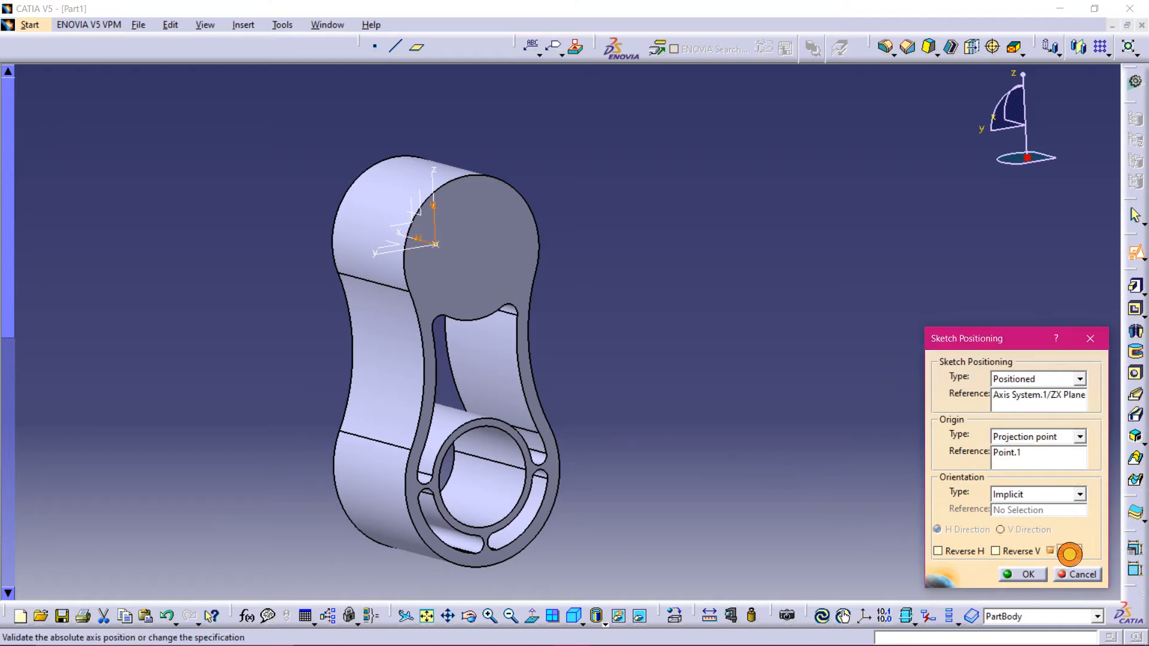
pyautogui.click(1018, 574)
# - Switch to the PDF viewer to review the practice drawing's section view
pyautogui.moveTo(372, 492)
pyautogui.mouseDown(button='middle')
pyautogui.moveTo(693, 350)
pyautogui.moveTo(773, 446)
pyautogui.mouseUp(button='middle')
pyautogui.moveTo(367, 643)
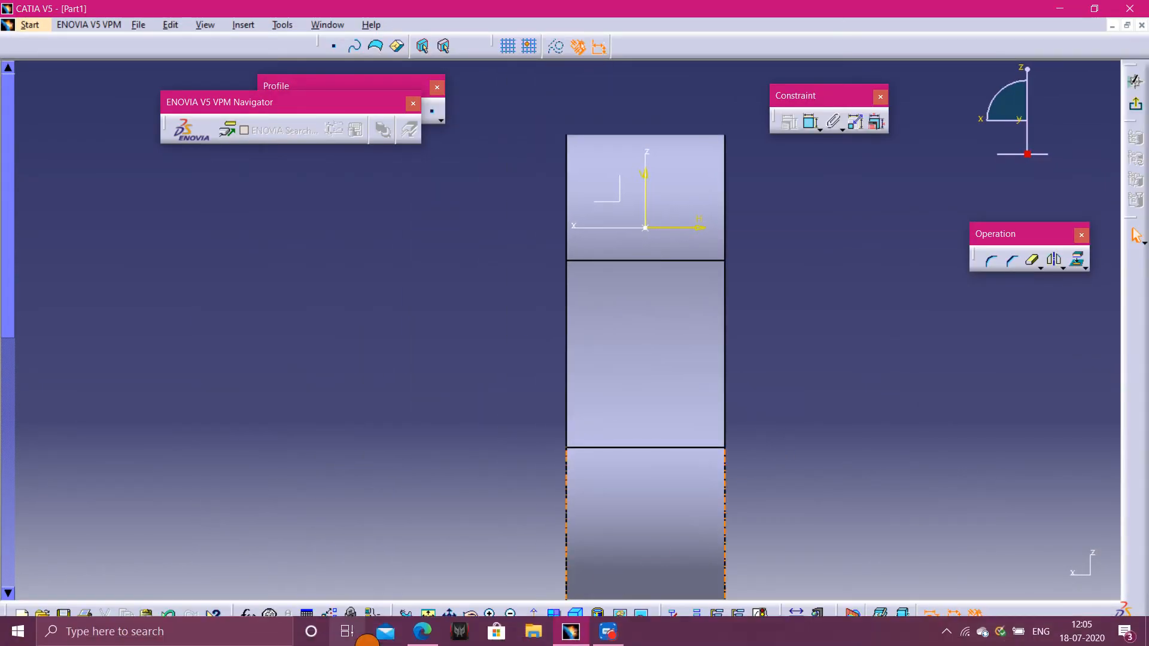
pyautogui.click(422, 635)
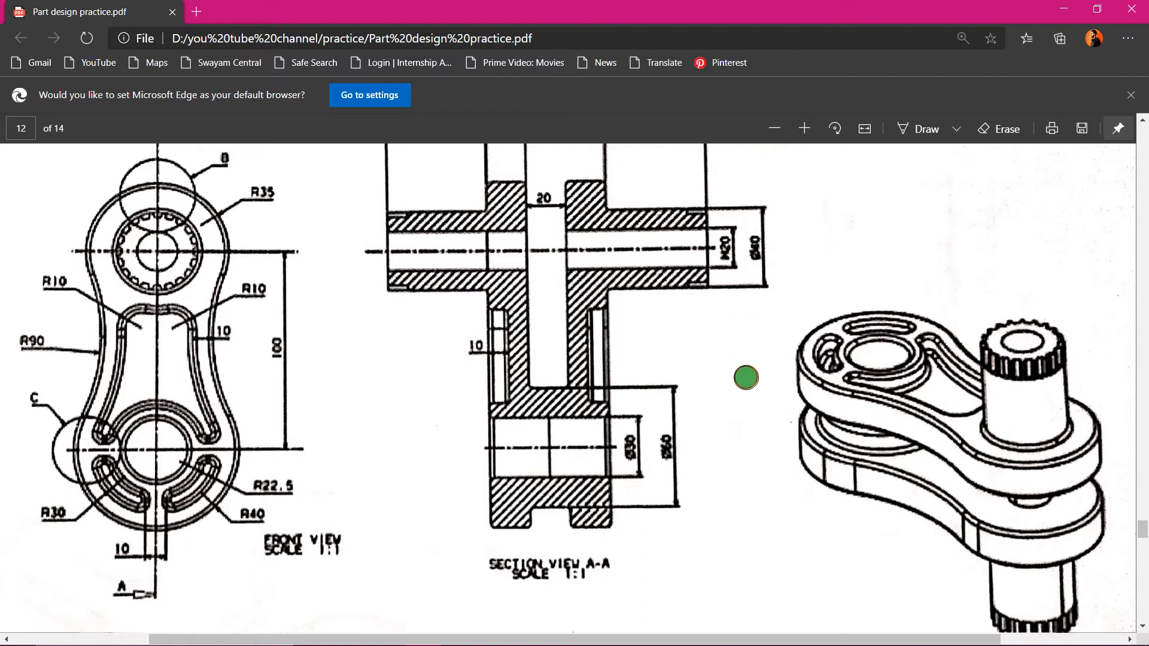
# - Scroll down the practice drawing's section view and switch back to the CATIA window
pyautogui.scroll(-1, 746, 378)
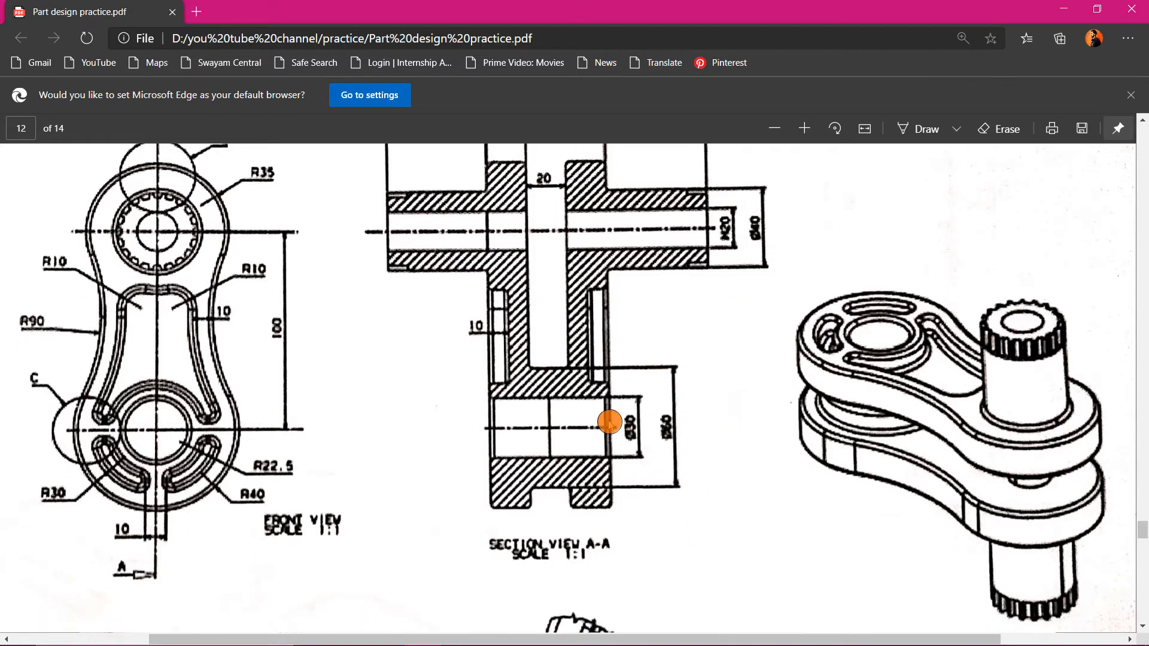
pyautogui.moveTo(707, 642)
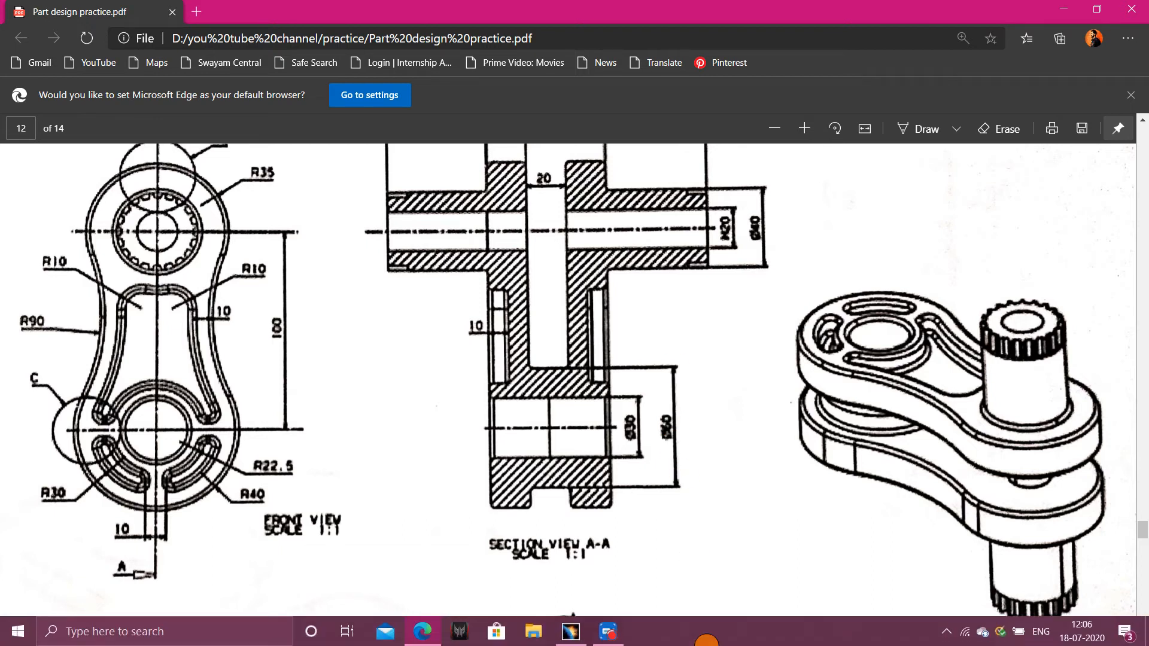
pyautogui.click(565, 633)
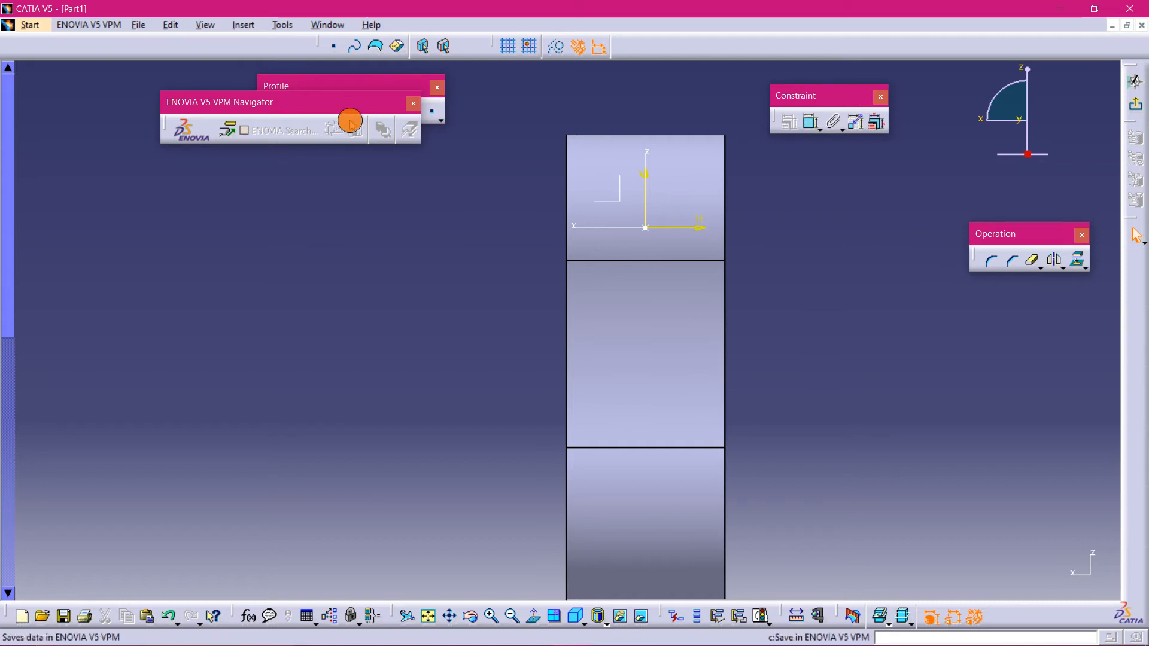
# - Sketch a vertical rectangle about 21 mm wide and 113 mm tall over the pad's upper part
pyautogui.moveTo(322, 119); pyautogui.dragTo(224, 184)
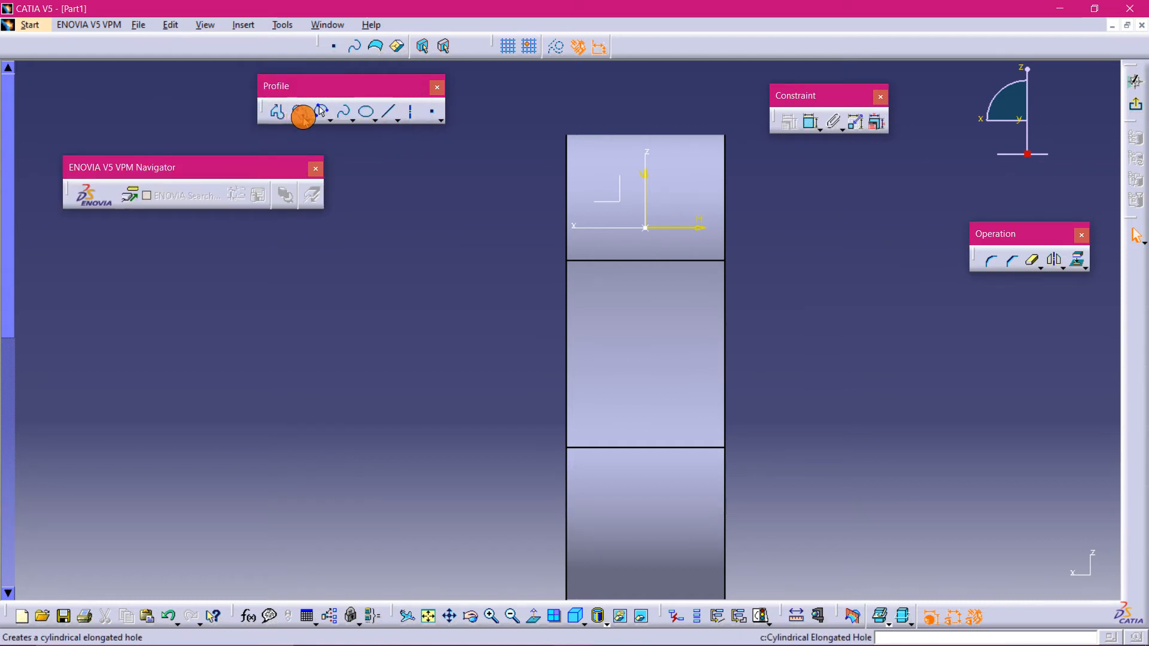
pyautogui.click(306, 115)
pyautogui.click(327, 139)
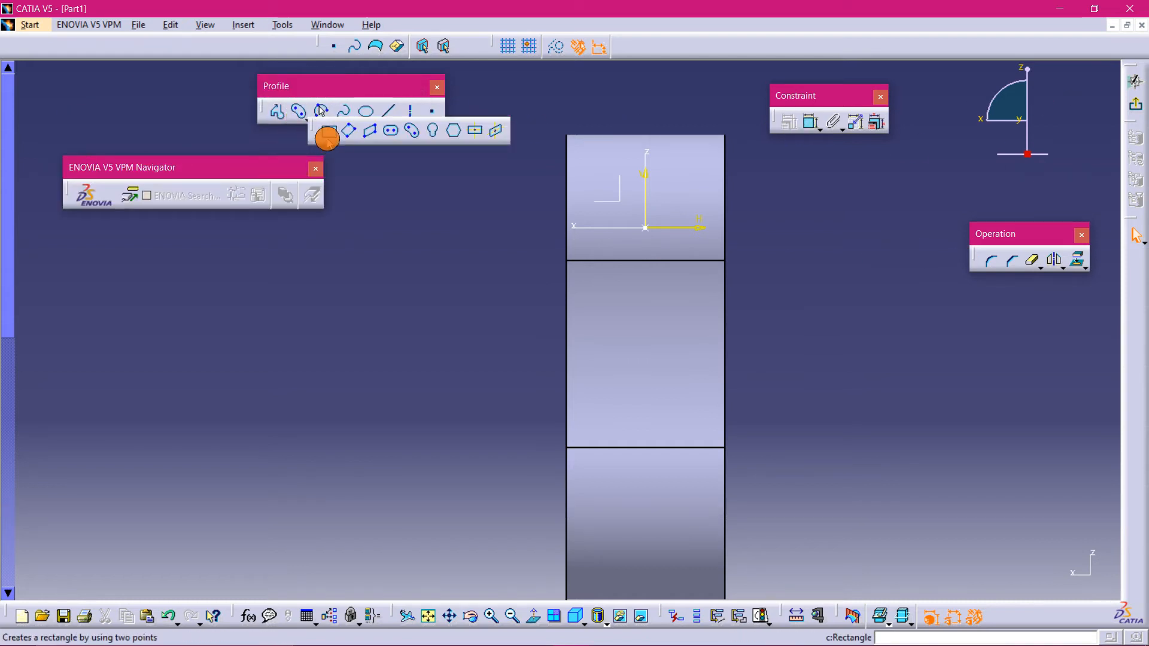
pyautogui.click(615, 108)
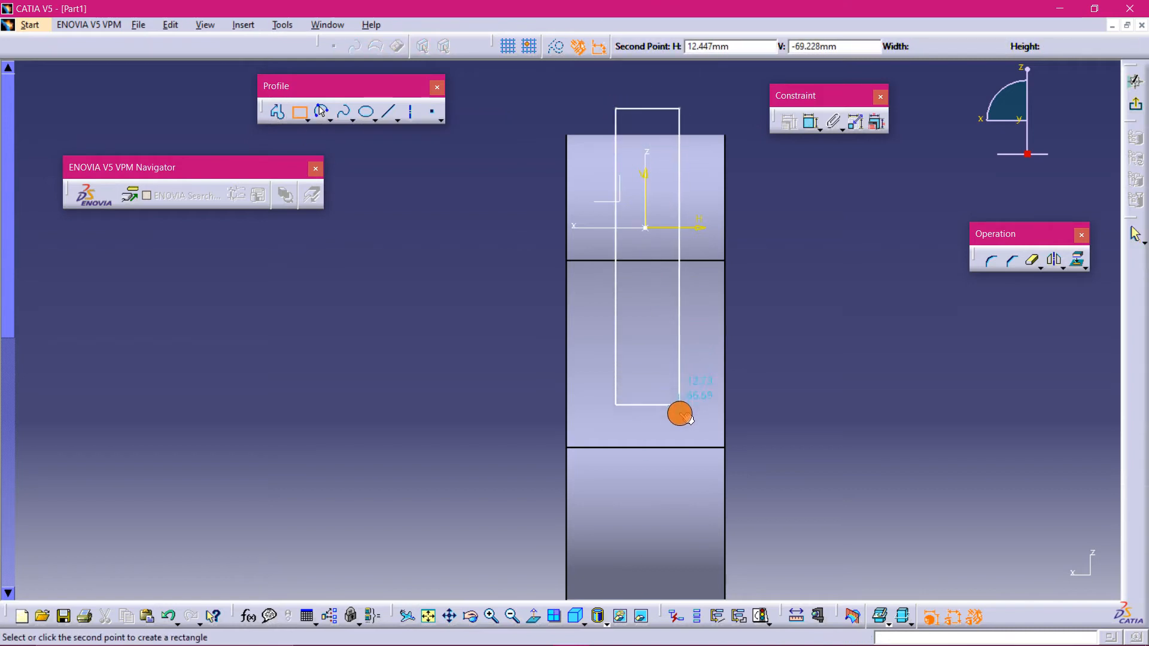
pyautogui.click(678, 435)
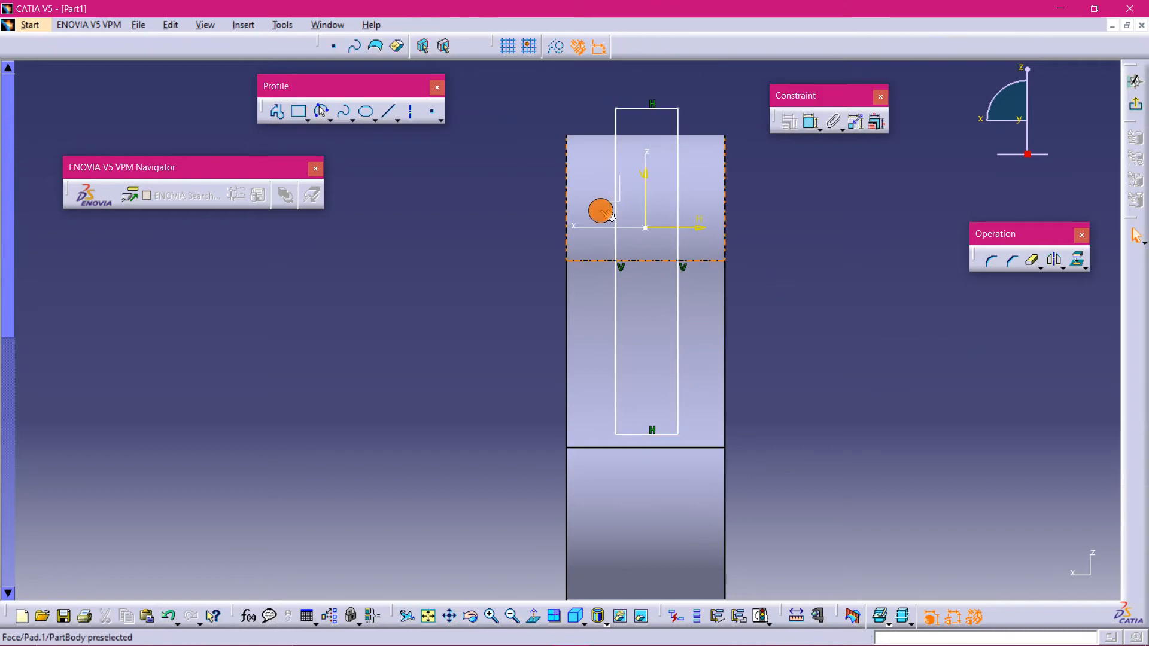
# - Constrain the rectangle's two vertical sides to be symmetric about the vertical axis
pyautogui.click(615, 122)
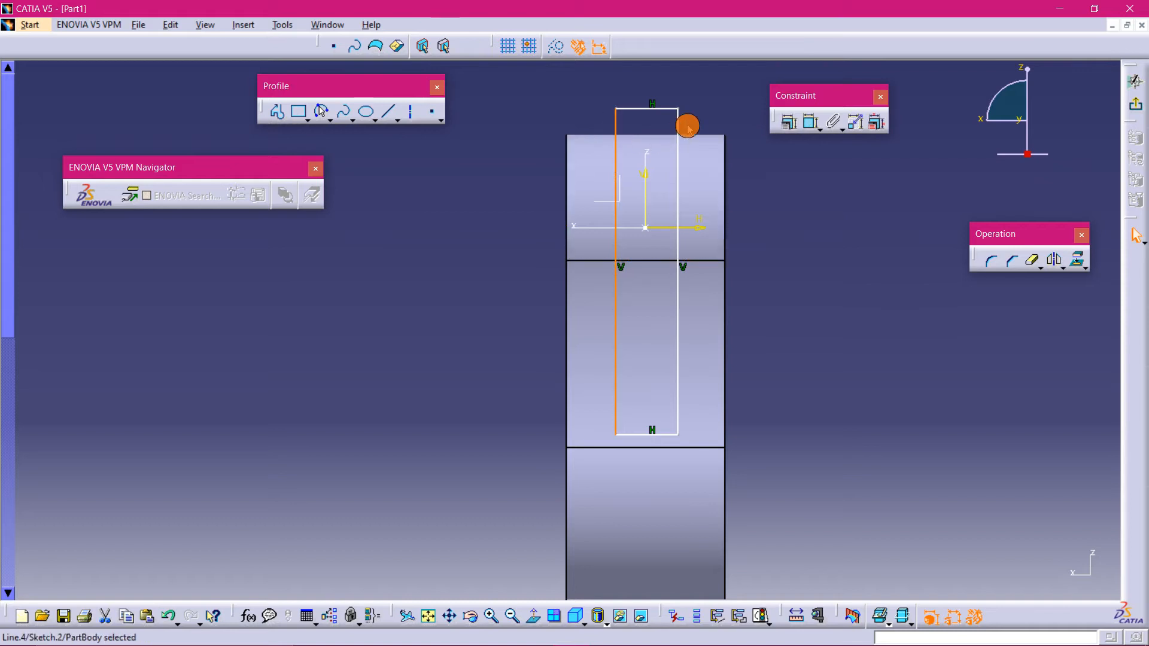
pyautogui.keyDown('ctrl'); pyautogui.click(647, 198); pyautogui.keyUp('ctrl')
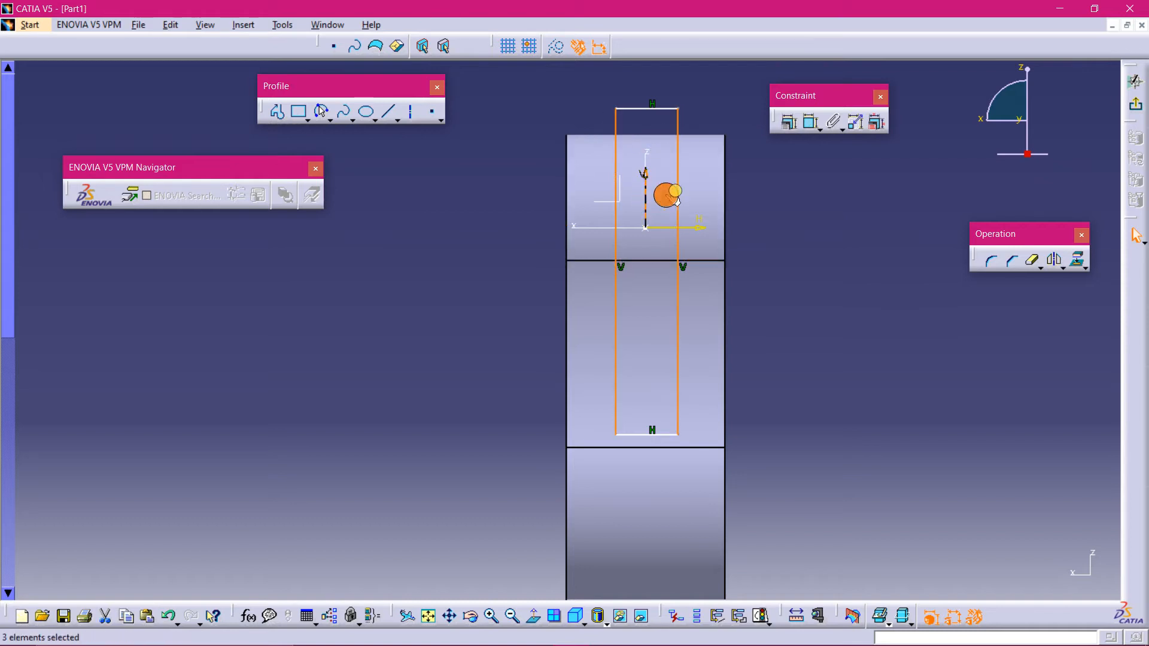
pyautogui.click(789, 122)
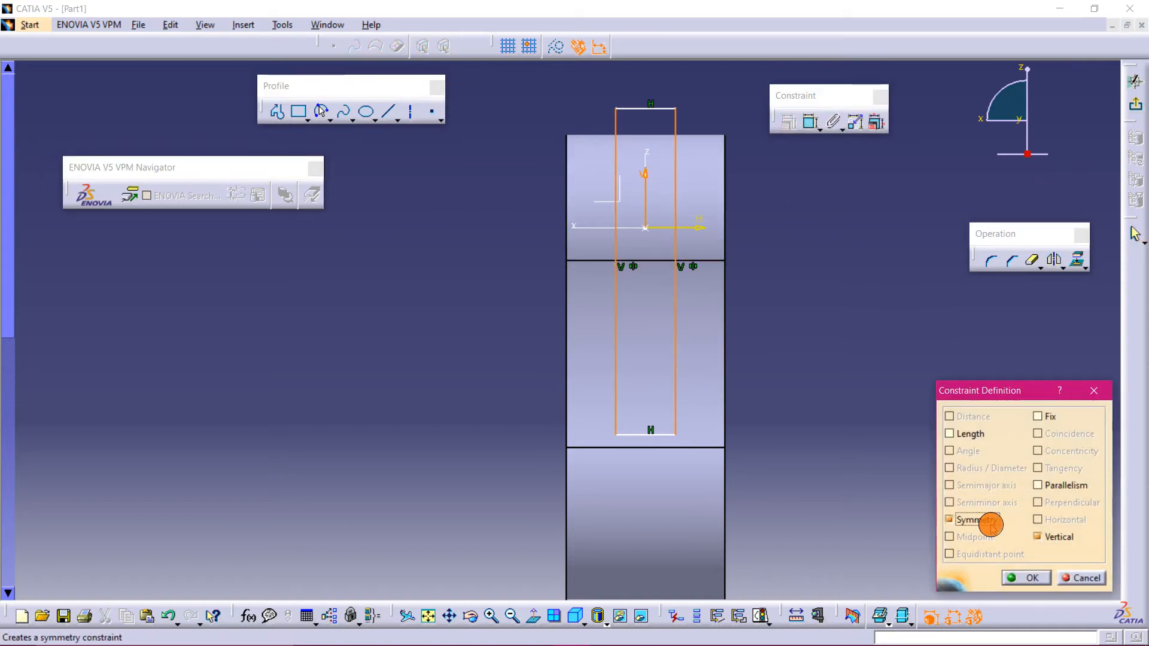
pyautogui.click(1024, 577)
# - Dimension the rectangle's top edge and set its width to 20 mm
pyautogui.click(809, 124)
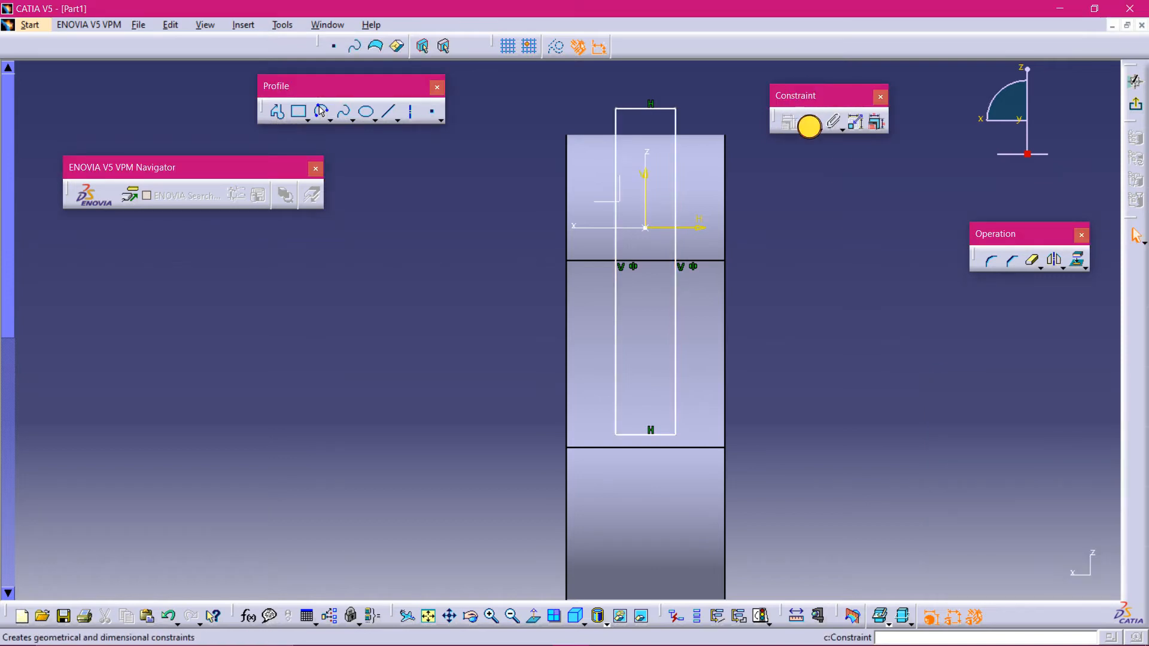
pyautogui.click(668, 109)
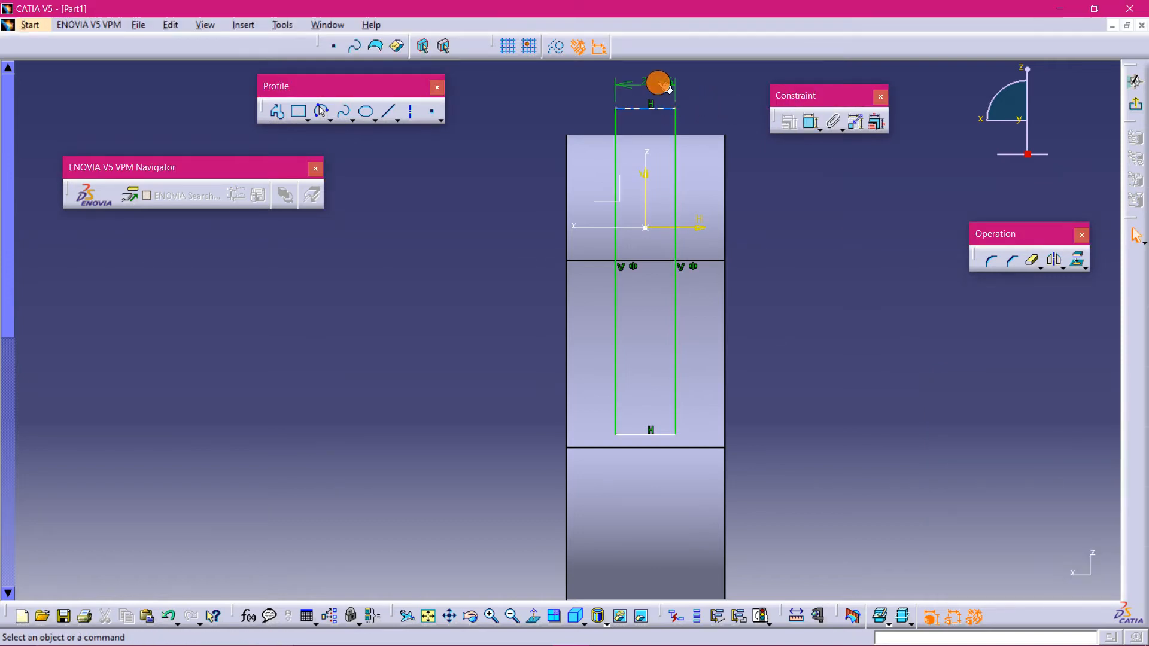
pyautogui.write('20')
pyautogui.press('Return')
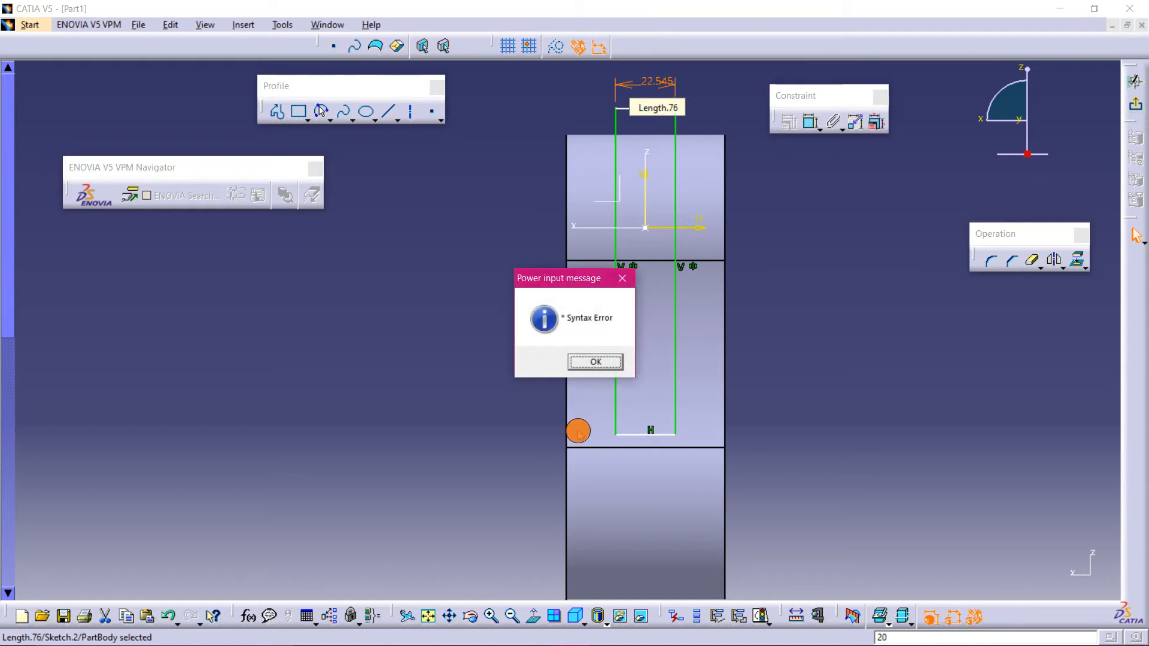
pyautogui.click(596, 363)
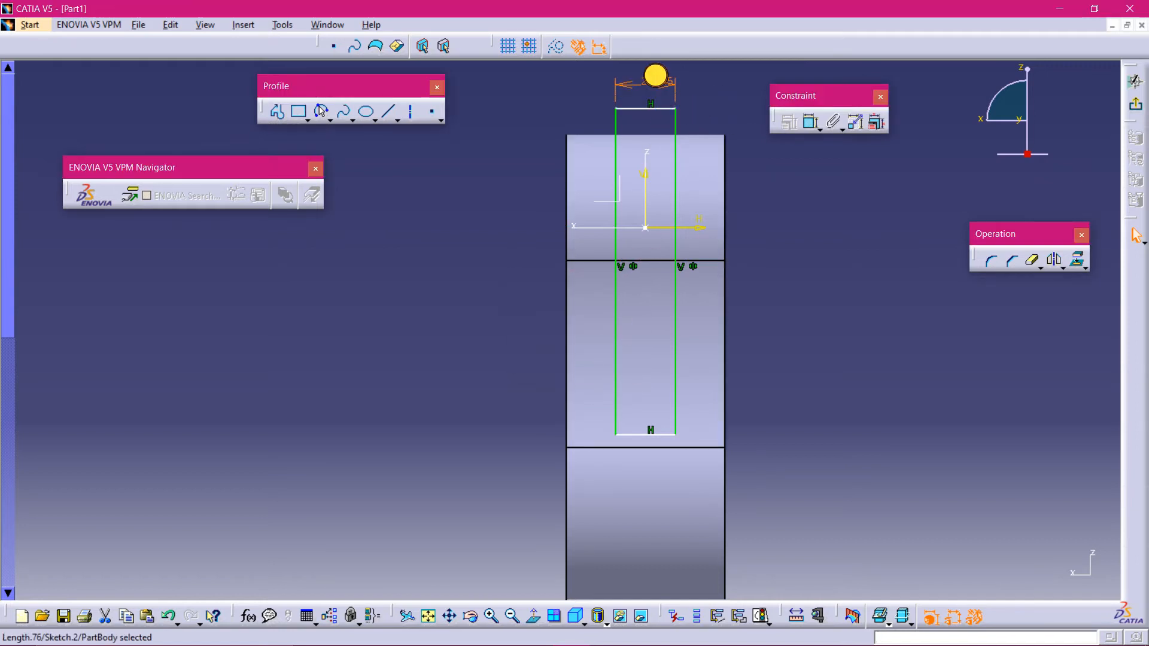
pyautogui.doubleClick(646, 77)
pyautogui.press('Return')
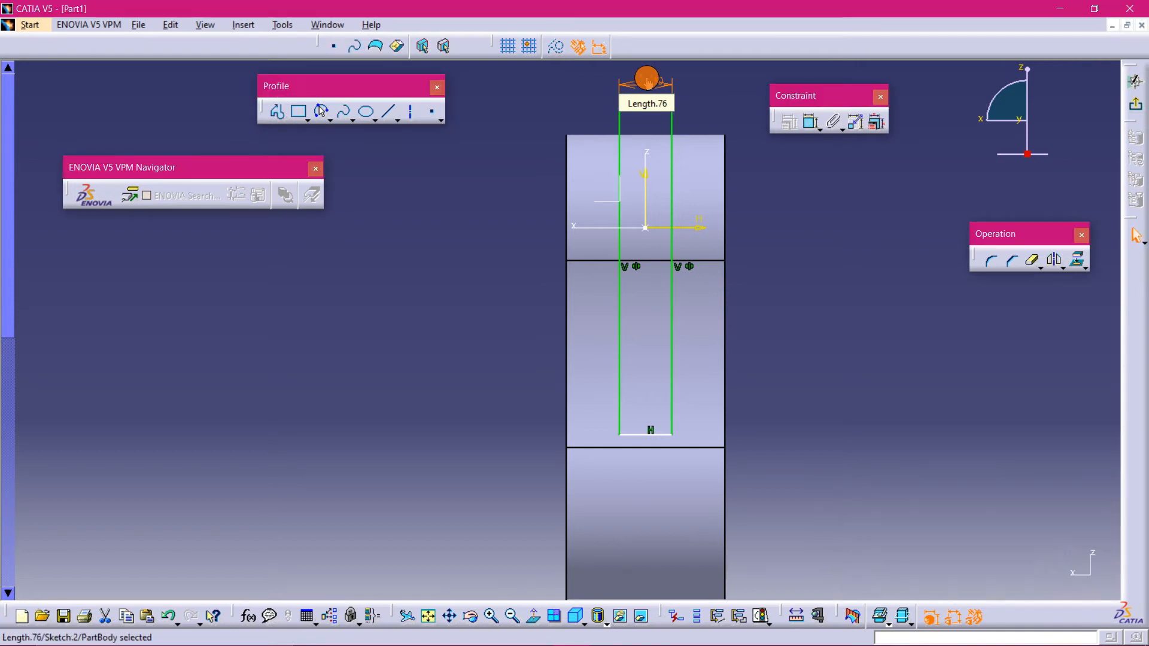
pyautogui.click(801, 185)
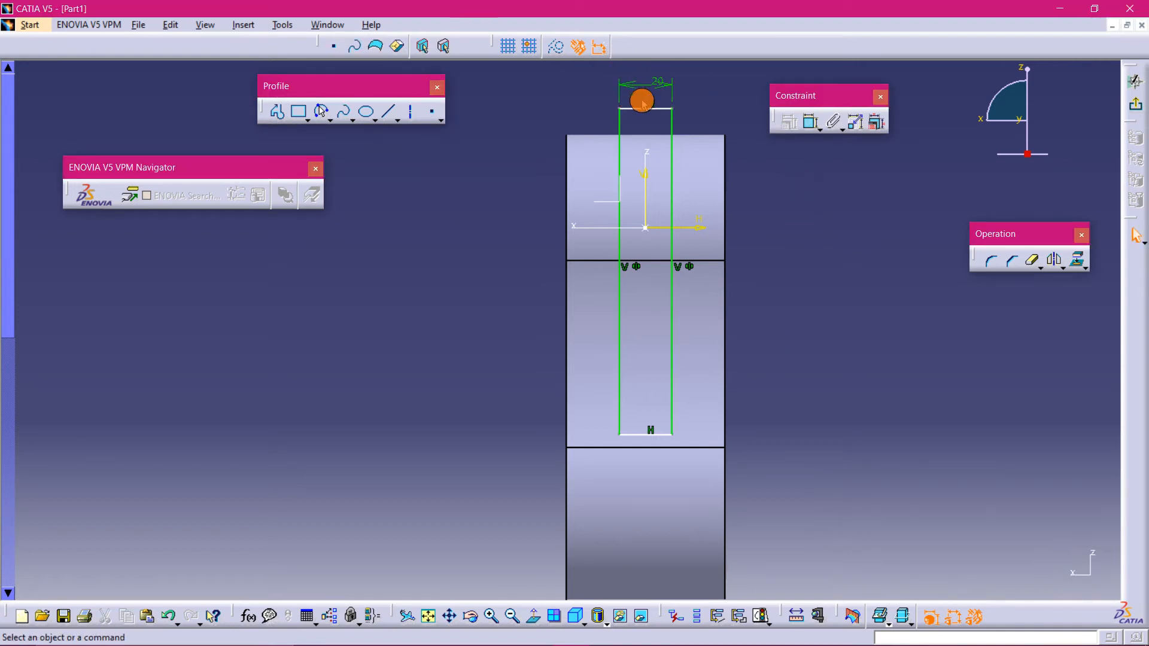
pyautogui.moveTo(662, 116); pyautogui.dragTo(658, 121)
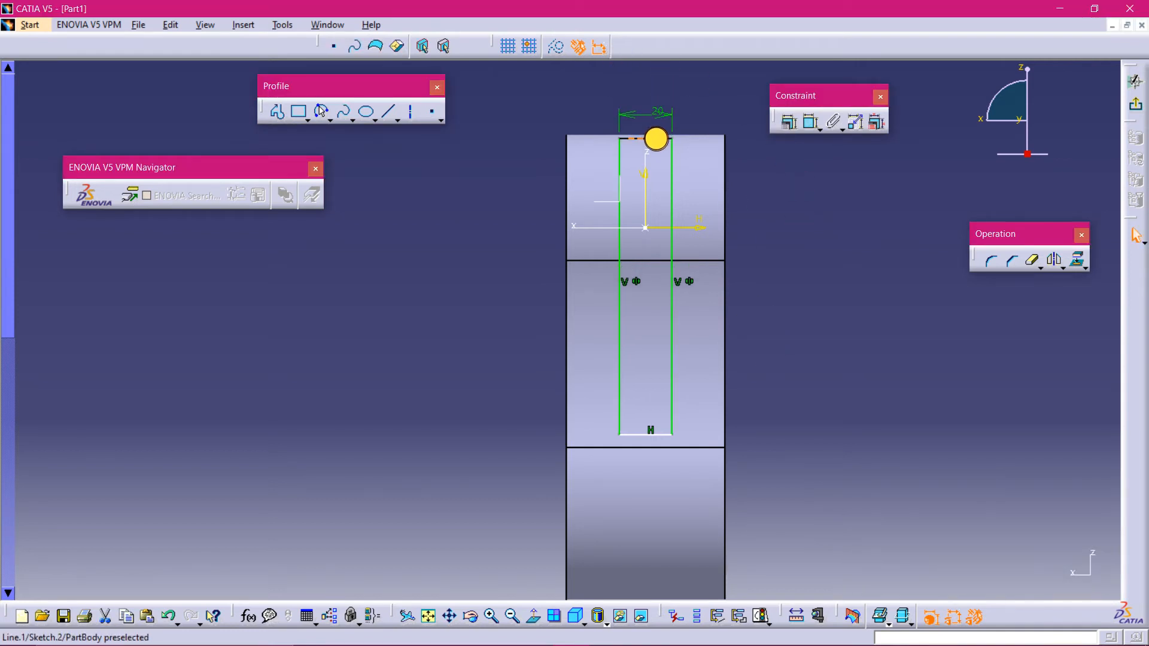
pyautogui.moveTo(802, 479)
pyautogui.mouseDown(button='middle')
pyautogui.moveTo(775, 487)
pyautogui.moveTo(732, 368)
pyautogui.mouseUp(button='middle')
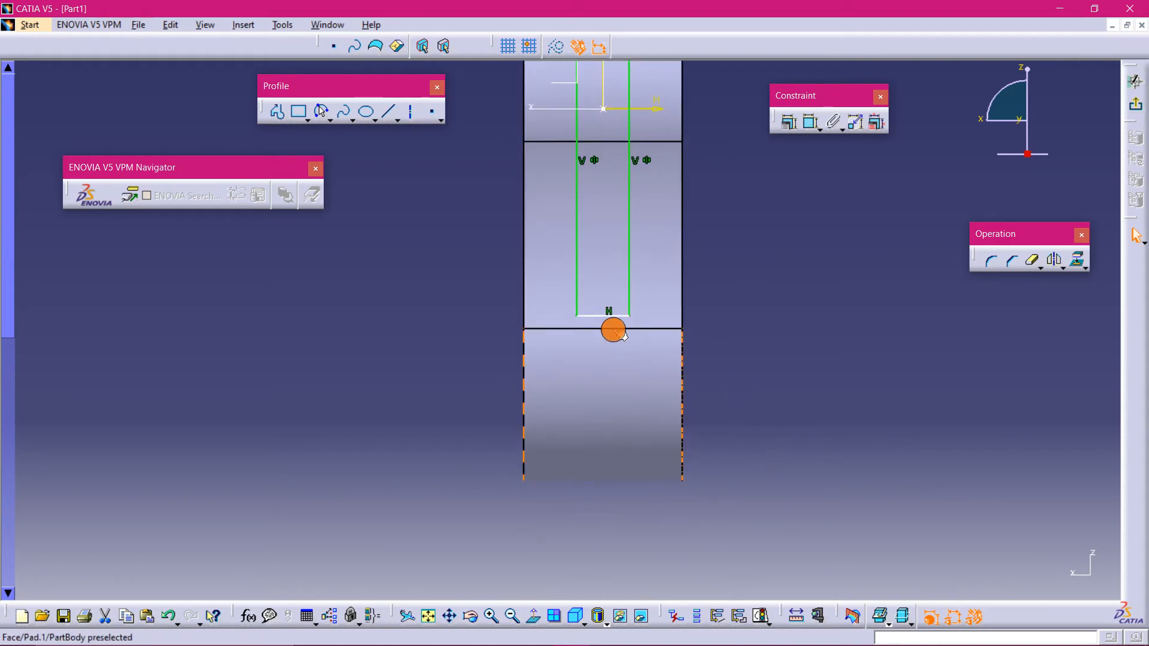
pyautogui.moveTo(741, 243)
pyautogui.mouseDown(button='middle')
pyautogui.moveTo(756, 367)
pyautogui.moveTo(757, 341)
pyautogui.moveTo(805, 440)
pyautogui.mouseUp(button='middle')
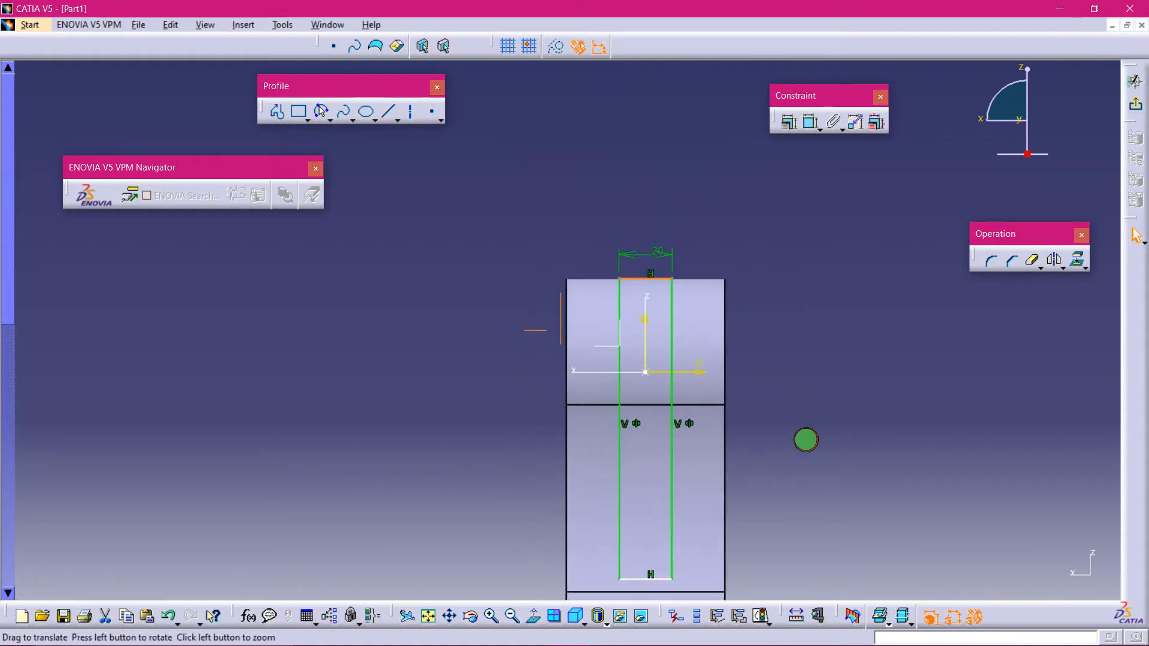
pyautogui.click(644, 252)
pyautogui.moveTo(643, 280); pyautogui.dragTo(658, 261)
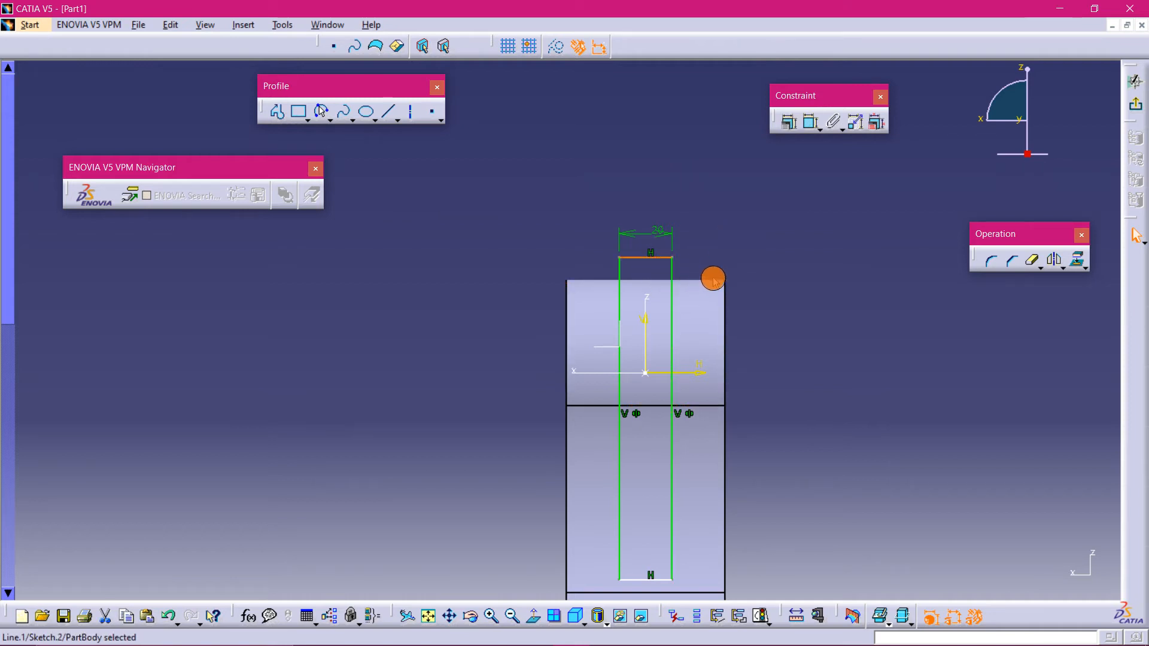
pyautogui.click(709, 241)
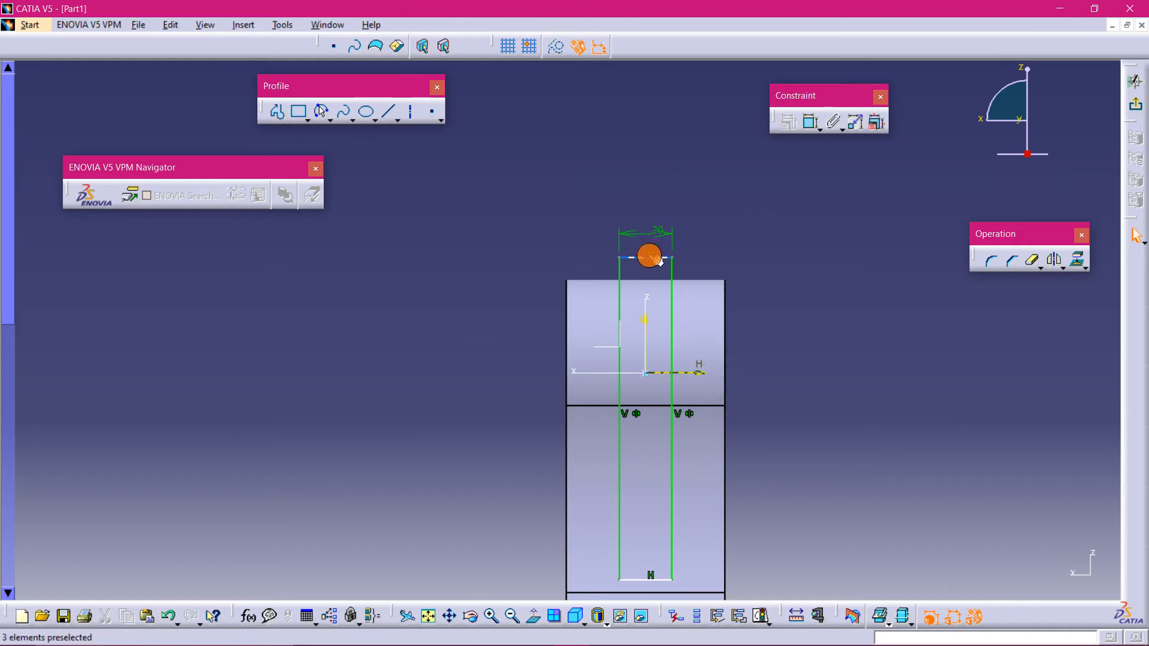
pyautogui.click(811, 121)
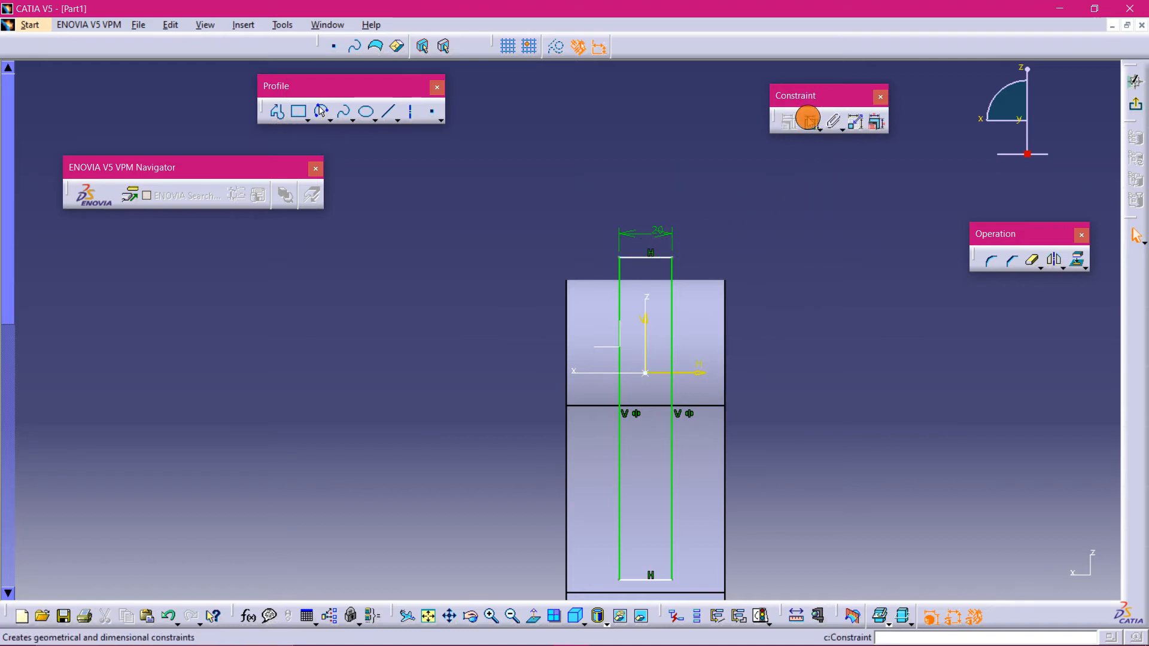
pyautogui.click(660, 257)
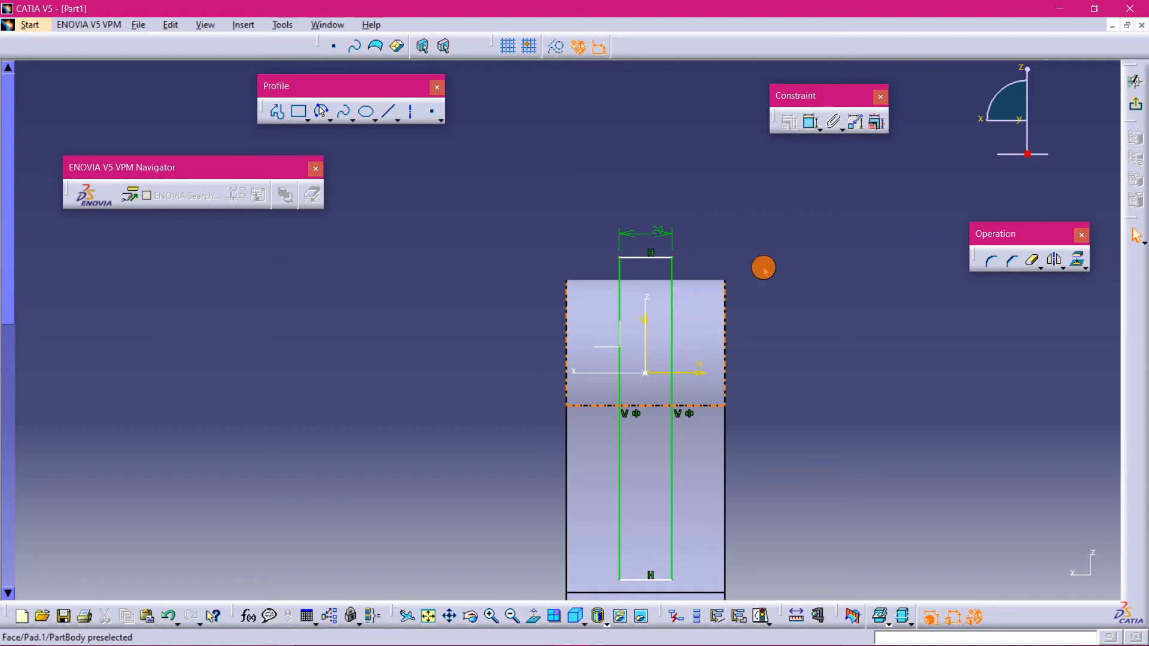
# - Project the pad's silhouette edges onto the sketch plane
pyautogui.click(1077, 259)
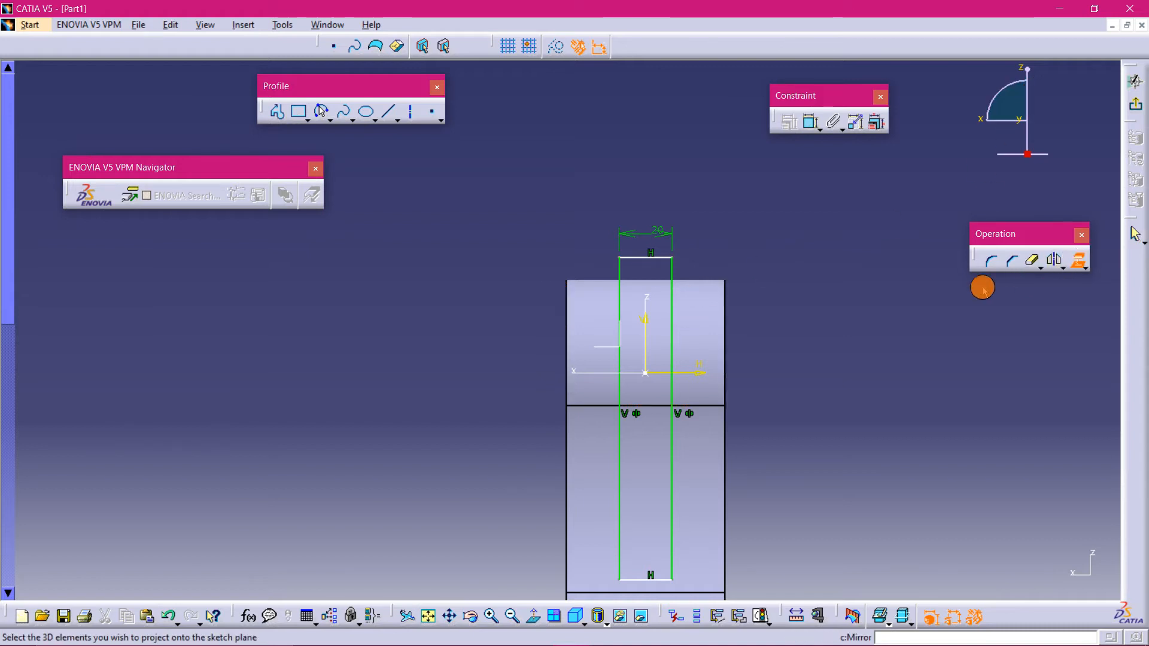
pyautogui.click(1087, 267)
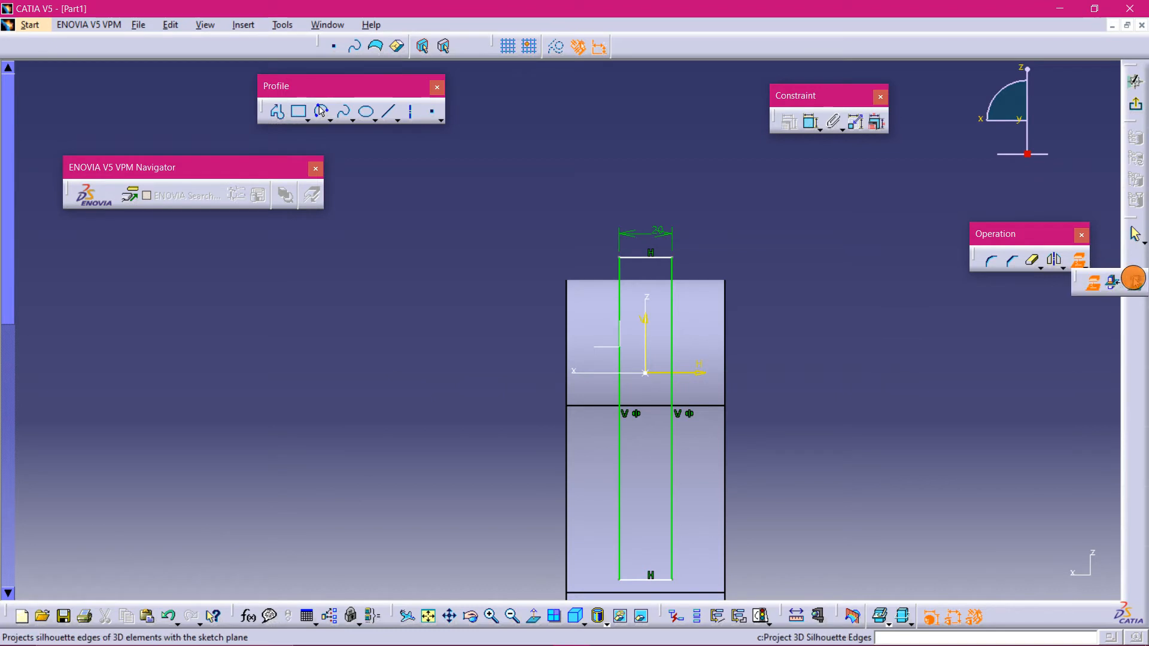
pyautogui.click(708, 303)
pyautogui.click(829, 243)
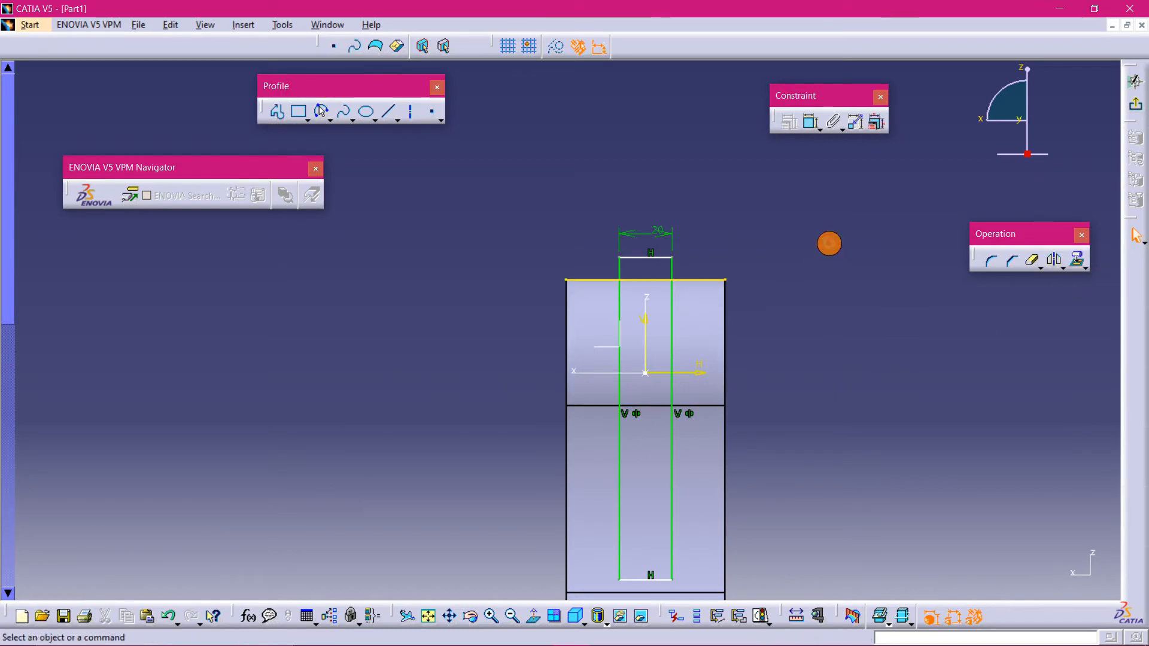
# - Make the rectangle's top edge coincident with the projected top edge of the pad
pyautogui.click(647, 373)
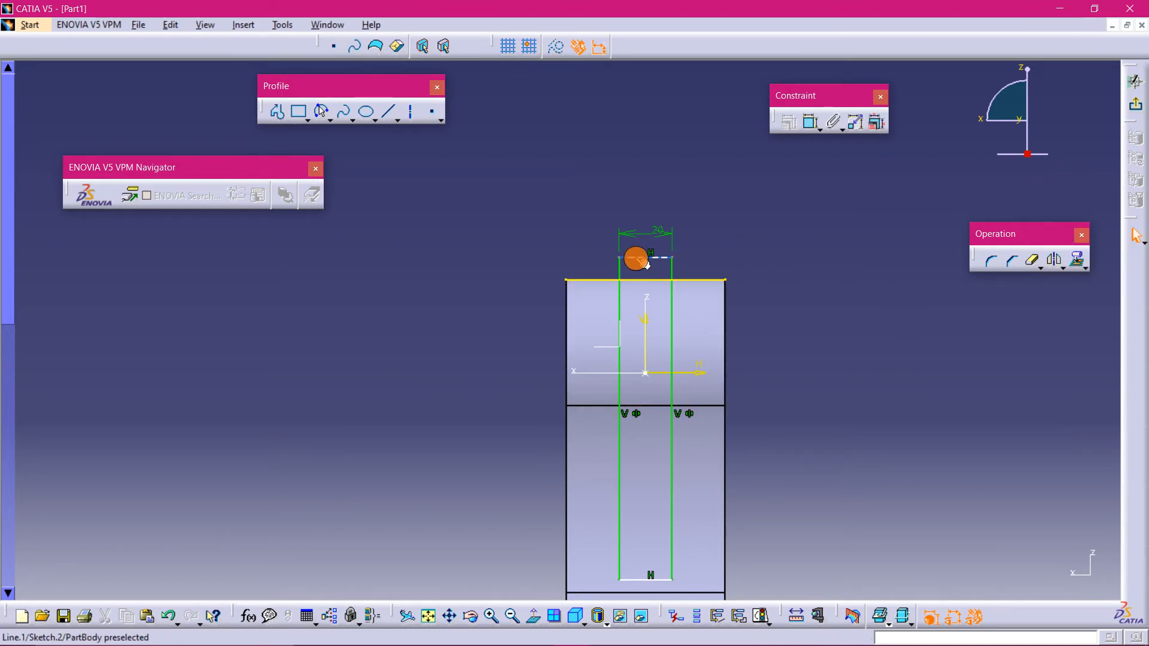
pyautogui.keyDown('ctrl'); pyautogui.click(711, 279); pyautogui.keyUp('ctrl')
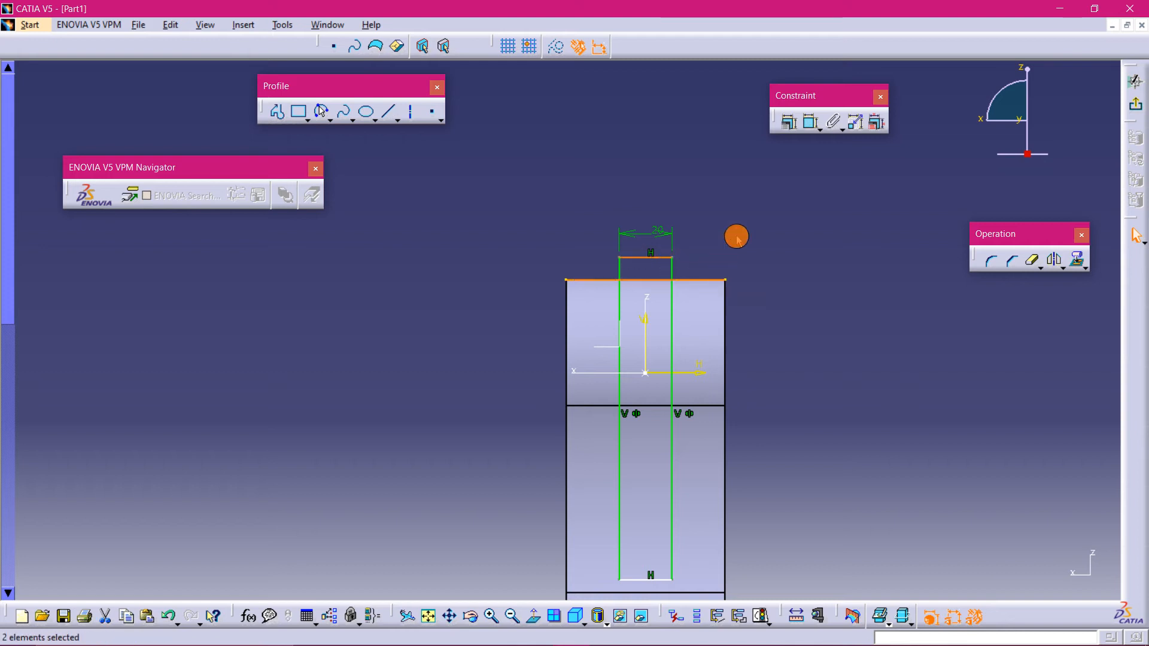
pyautogui.click(790, 118)
pyautogui.click(1047, 577)
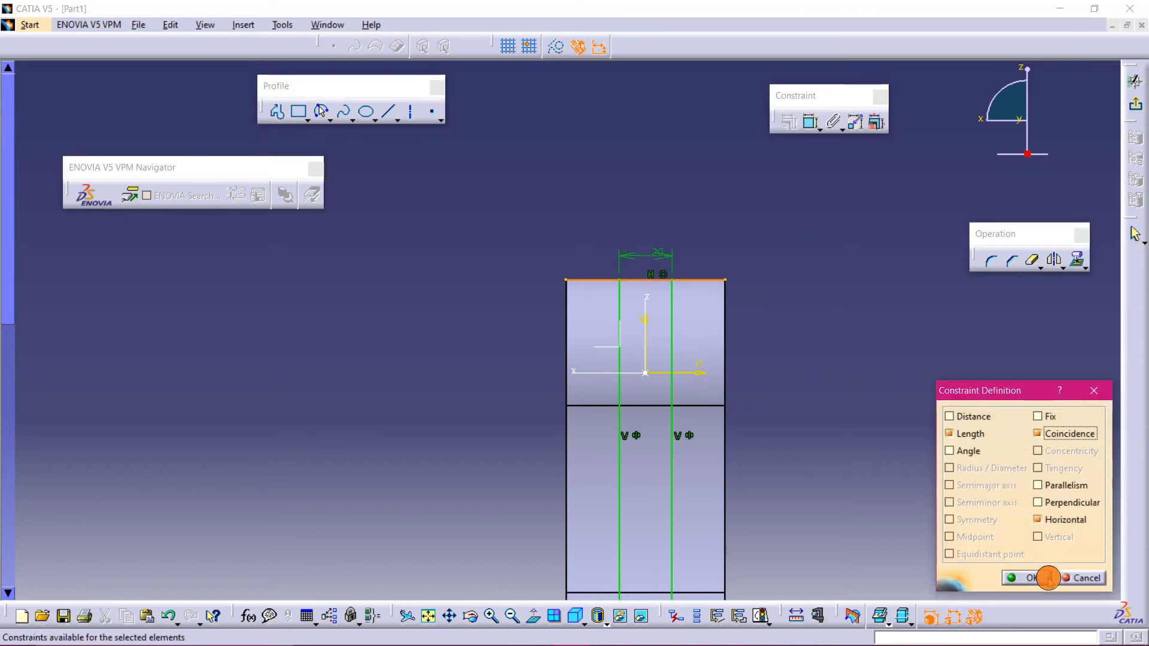
# - Convert the projected pad edges into construction elements
pyautogui.click(712, 284)
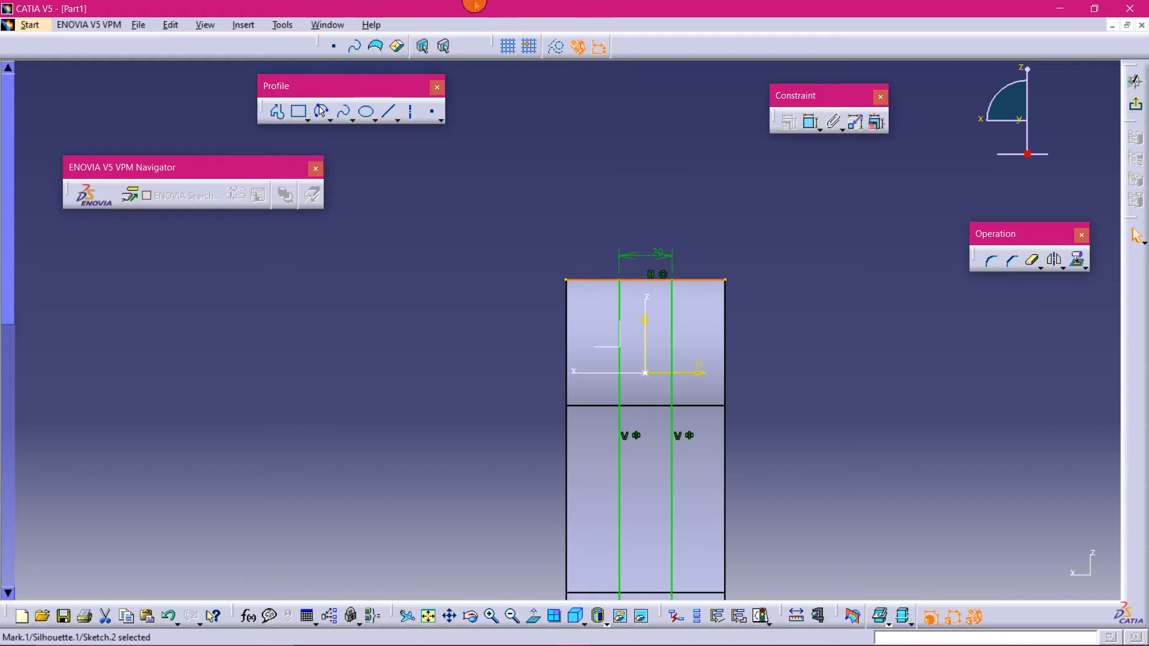
pyautogui.click(556, 47)
pyautogui.moveTo(818, 424)
pyautogui.mouseDown(button='middle')
pyautogui.moveTo(768, 162)
pyautogui.moveTo(783, 221)
pyautogui.mouseUp(button='middle')
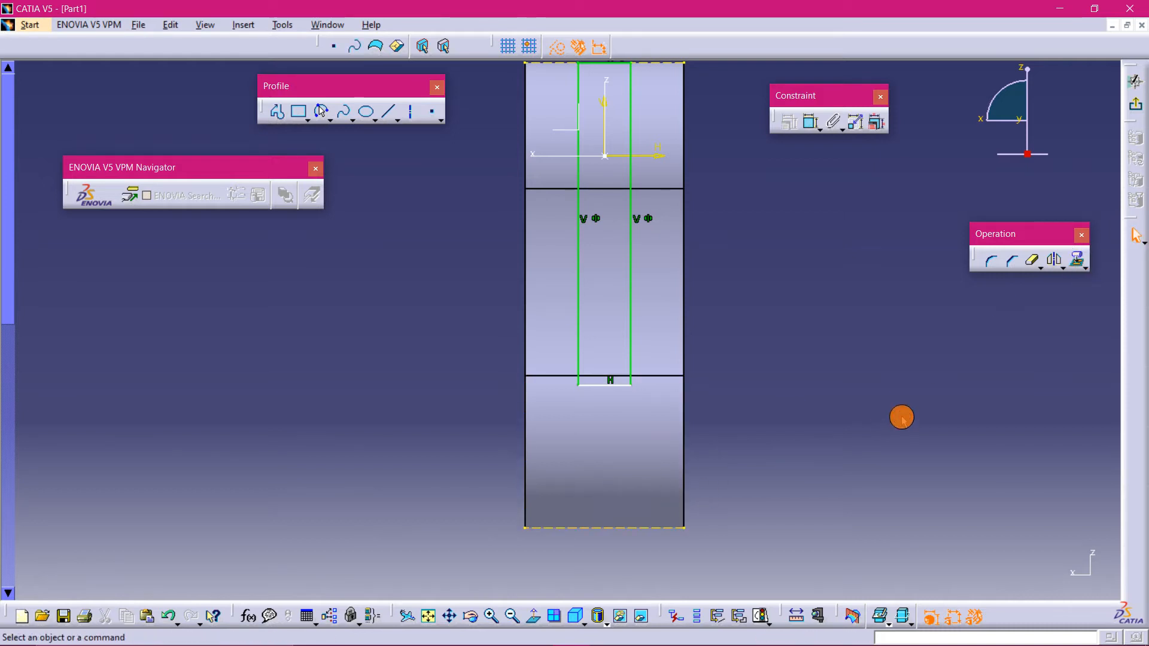
pyautogui.click(556, 47)
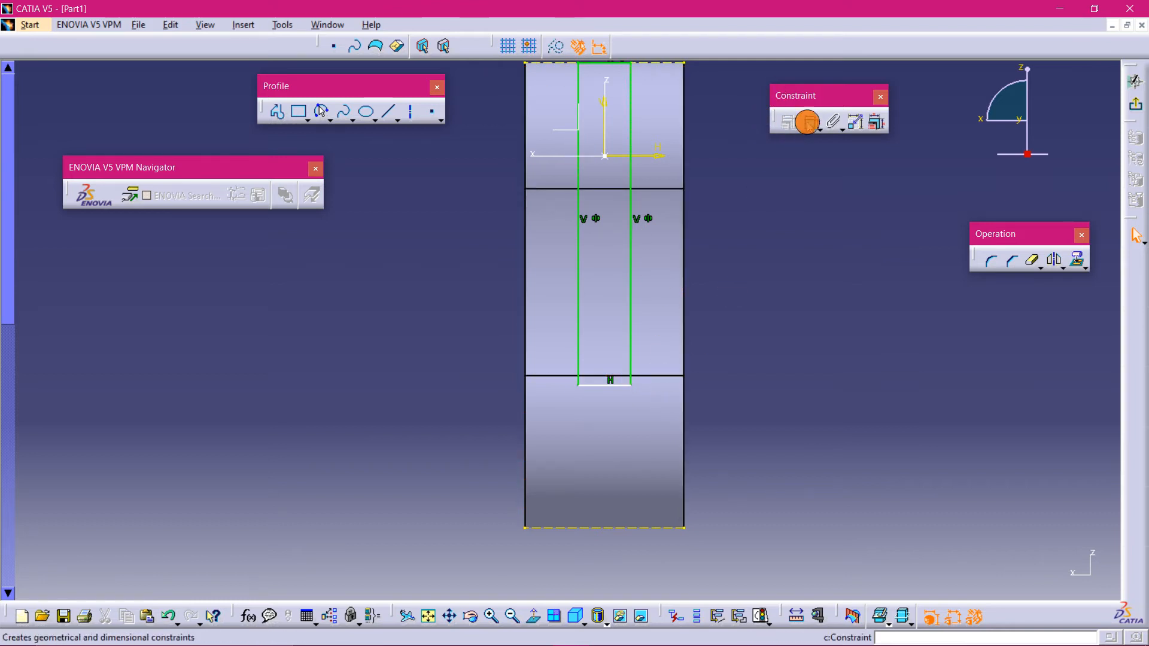
# - Dimension the distance from the rectangle's bottom edge to the pad's lower edge and set it to 30 mm
pyautogui.click(809, 121)
pyautogui.click(618, 382)
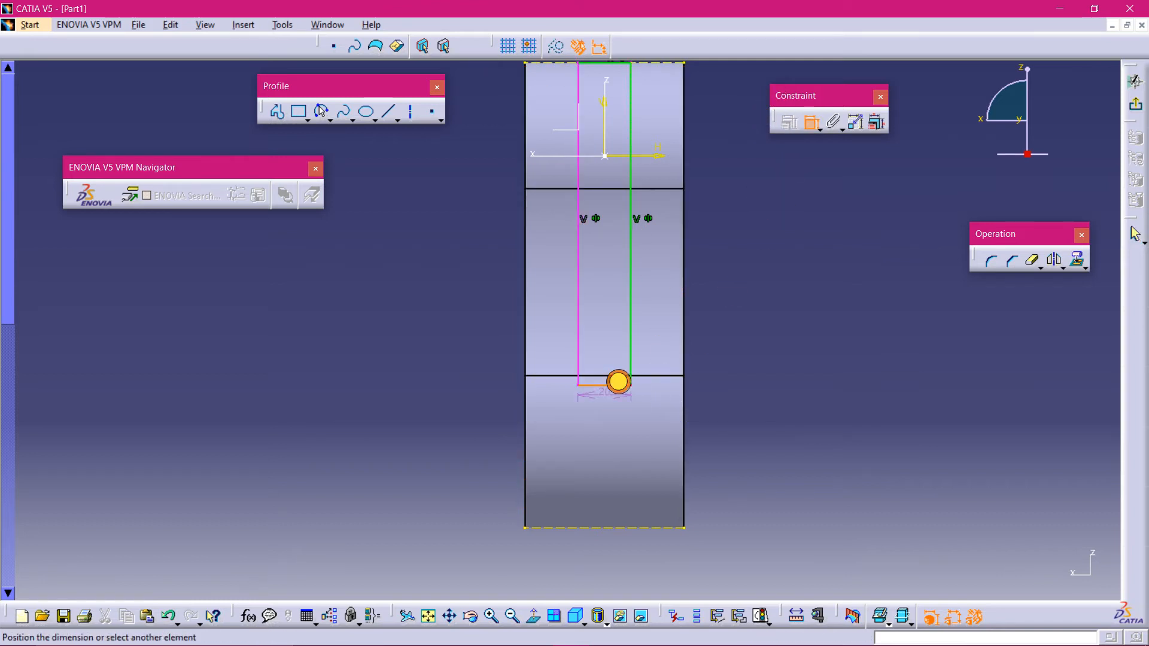
pyautogui.click(663, 529)
pyautogui.click(779, 470)
pyautogui.doubleClick(784, 471)
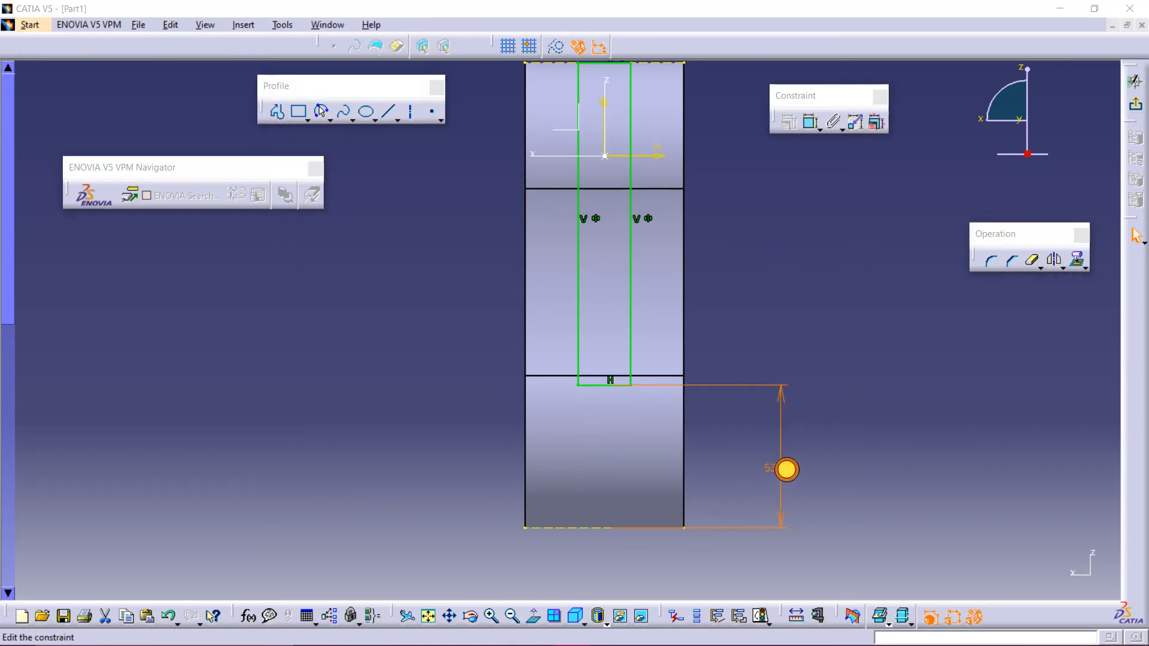
pyautogui.write('30')
pyautogui.press('Return')
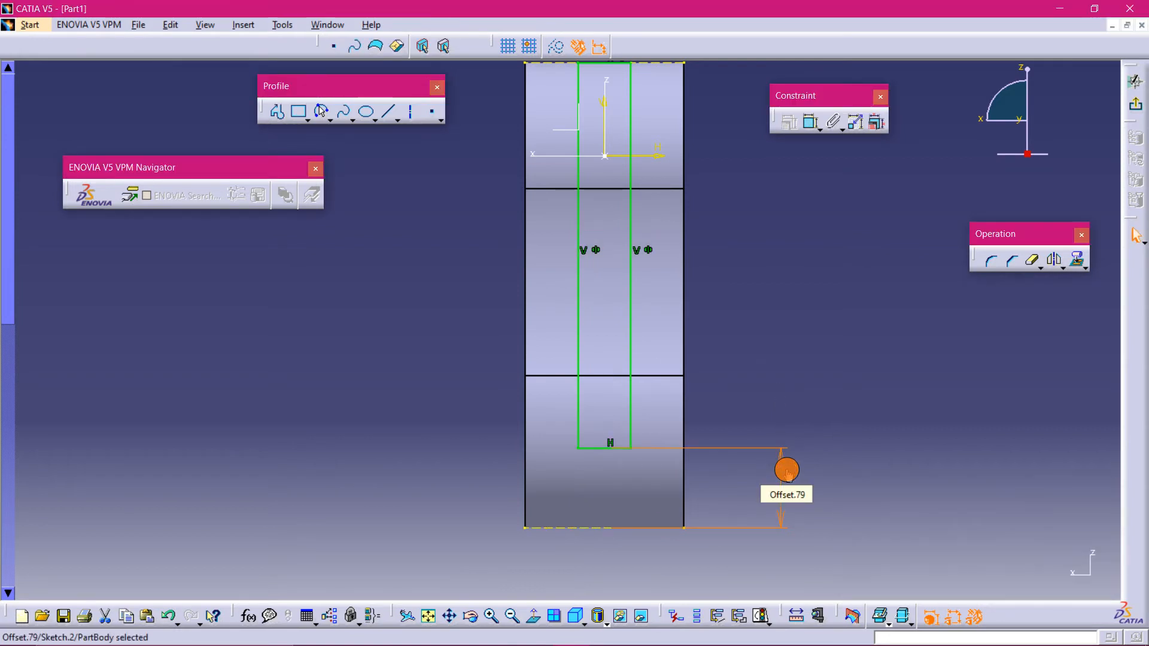
# - Set the distance from the rectangle's bottom edge to the pad's lower edge to 60 mm
pyautogui.moveTo(907, 336)
pyautogui.mouseDown(button='middle')
pyautogui.moveTo(869, 359)
pyautogui.moveTo(664, 318)
pyautogui.moveTo(535, 339)
pyautogui.moveTo(610, 329)
pyautogui.moveTo(534, 343)
pyautogui.moveTo(590, 375)
pyautogui.moveTo(559, 331)
pyautogui.moveTo(593, 344)
pyautogui.mouseUp(button='middle')
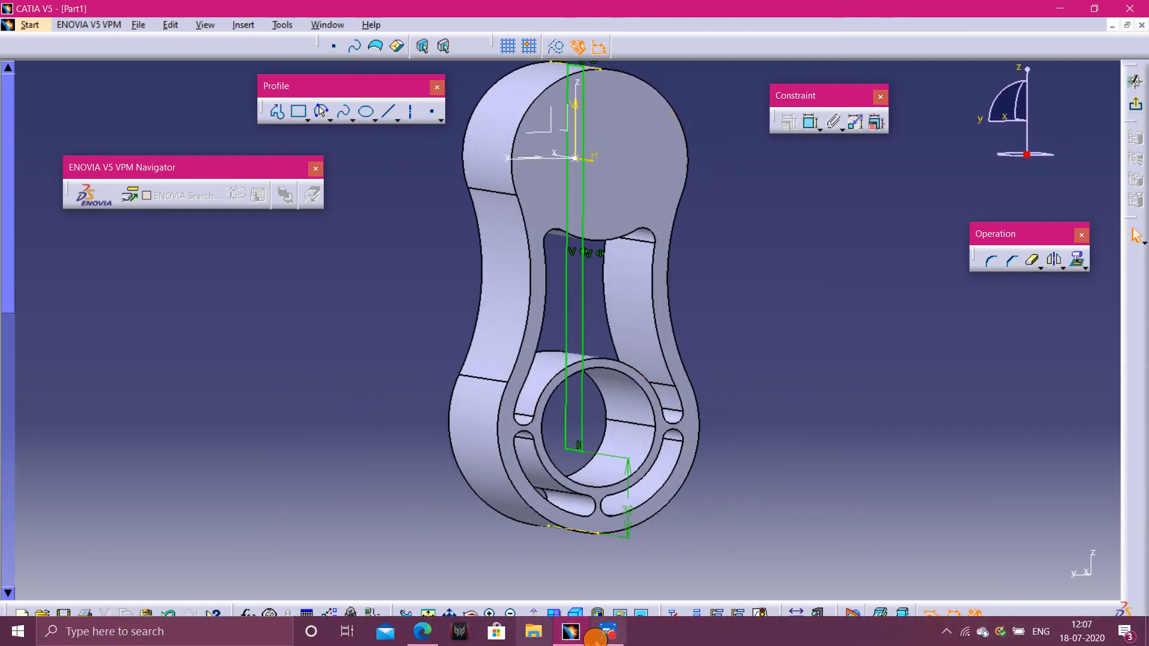
pyautogui.click(609, 632)
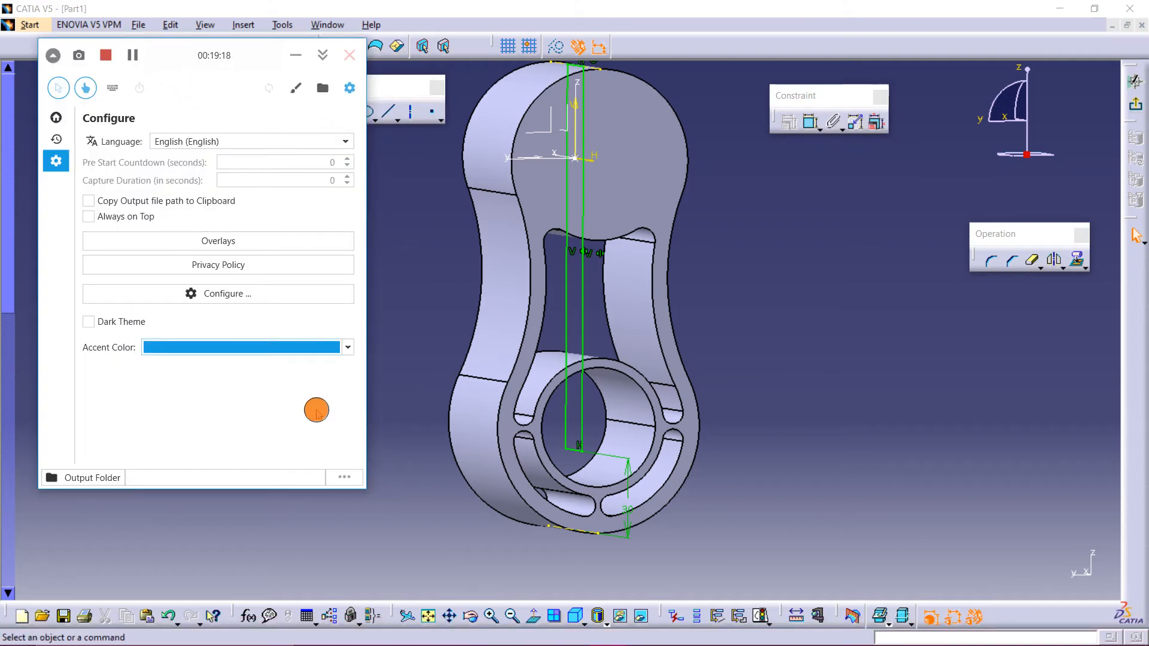
pyautogui.click(532, 616)
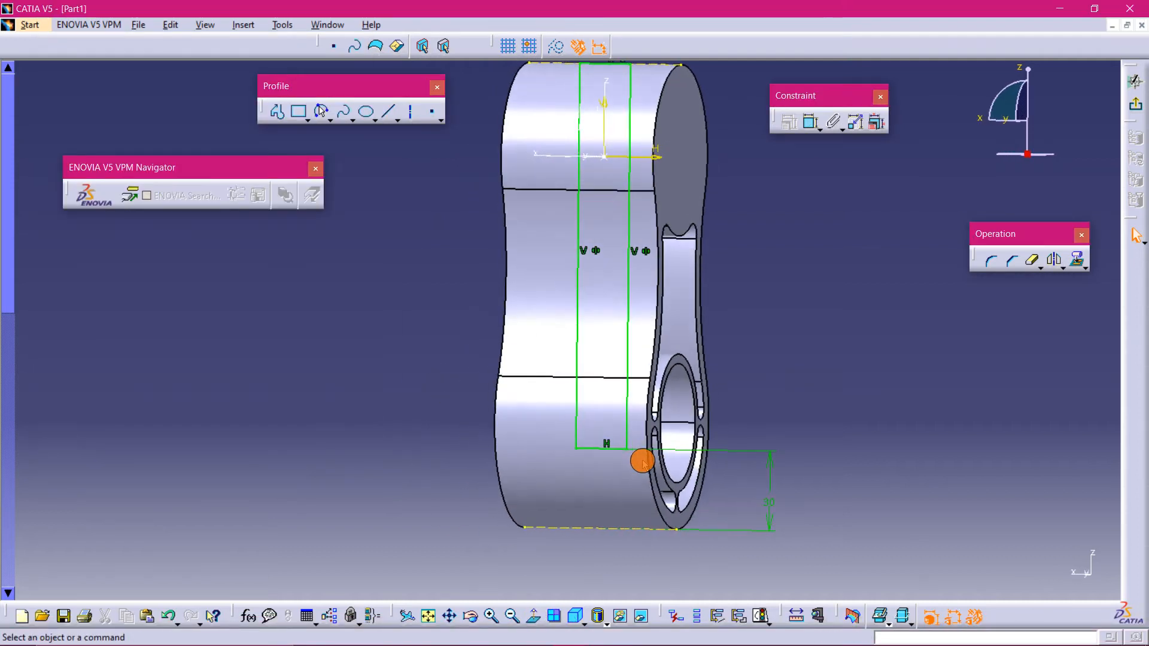
pyautogui.doubleClick(782, 502)
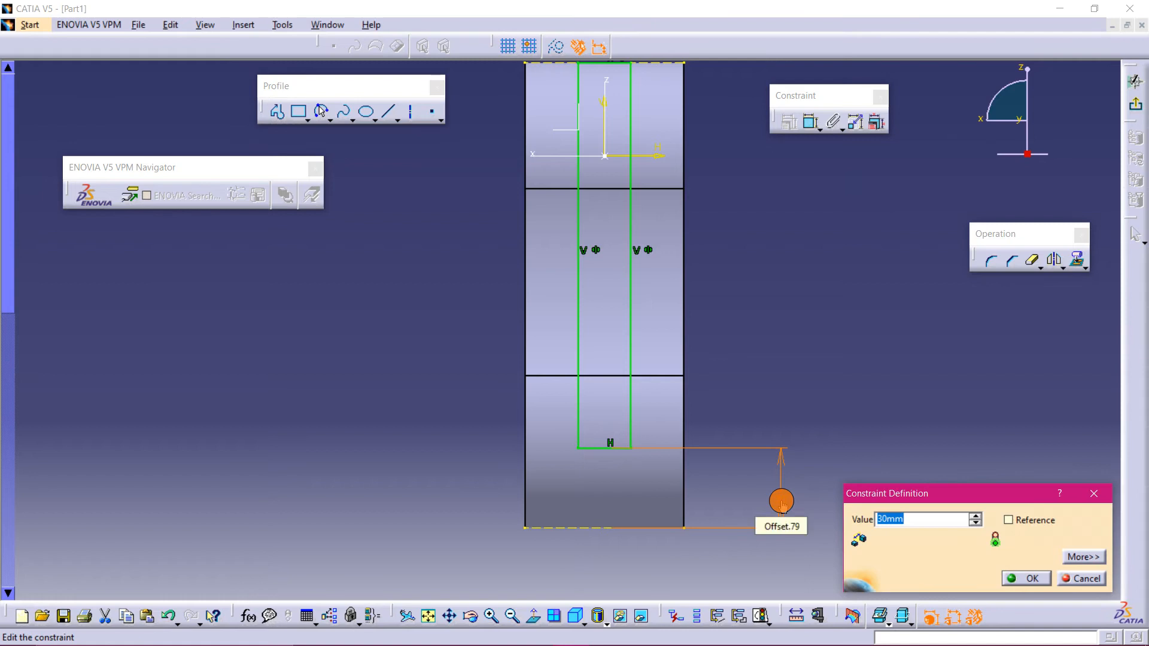
pyautogui.write('60')
pyautogui.press('Return')
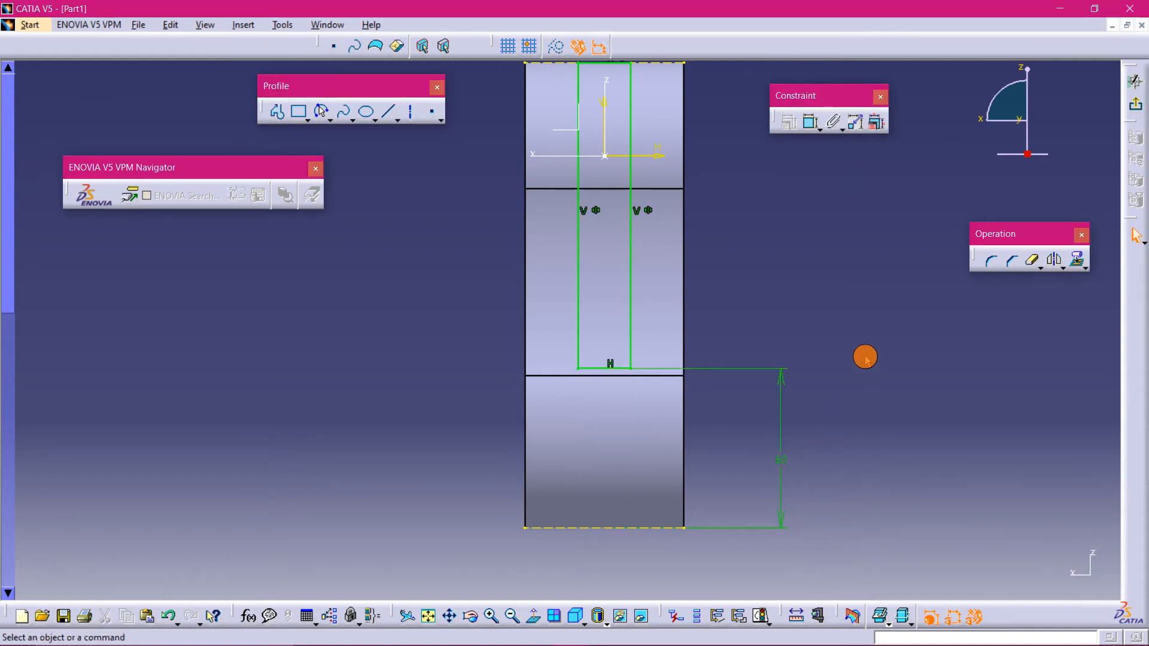
# - Delete the bottom offset dimension and stretch the rectangle's bottom edge down past the pad's lower edge
pyautogui.moveTo(865, 356); pyautogui.dragTo(546, 405, button='middle')
pyautogui.click(567, 631)
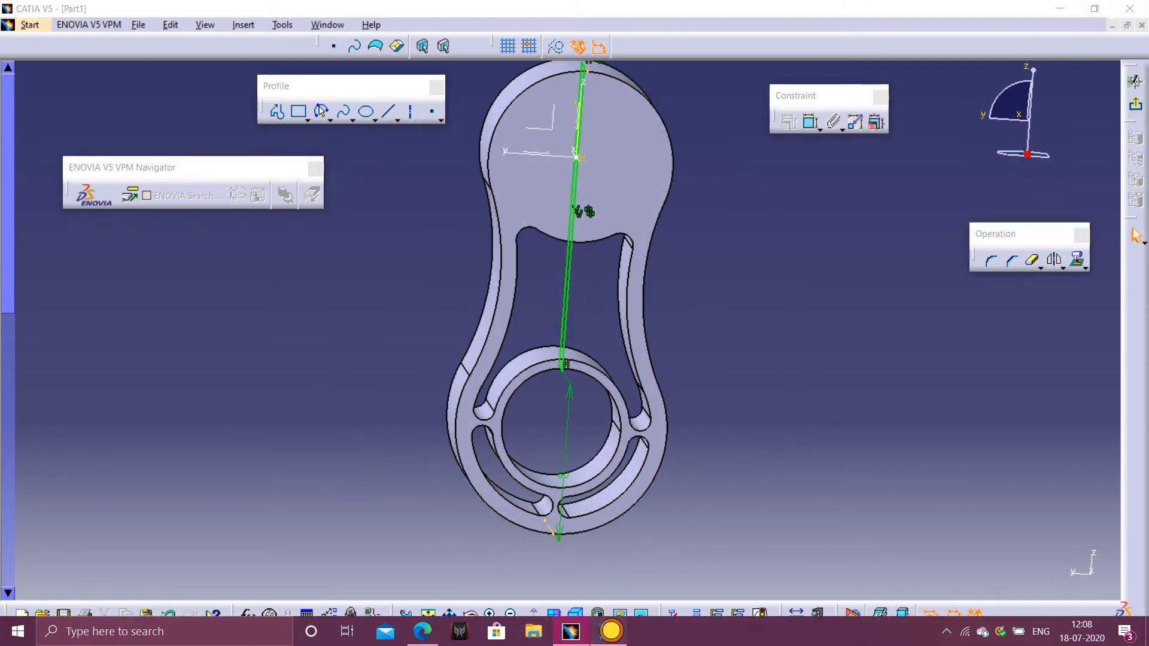
pyautogui.click(324, 70)
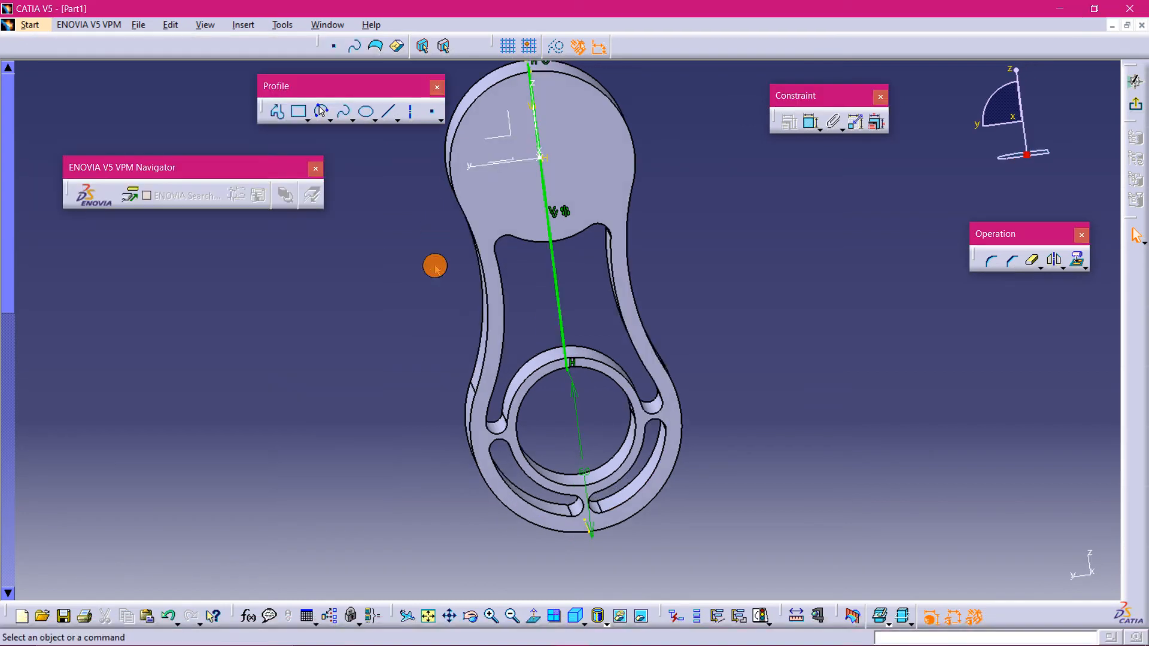
pyautogui.moveTo(436, 261); pyautogui.dragTo(600, 282, button='middle')
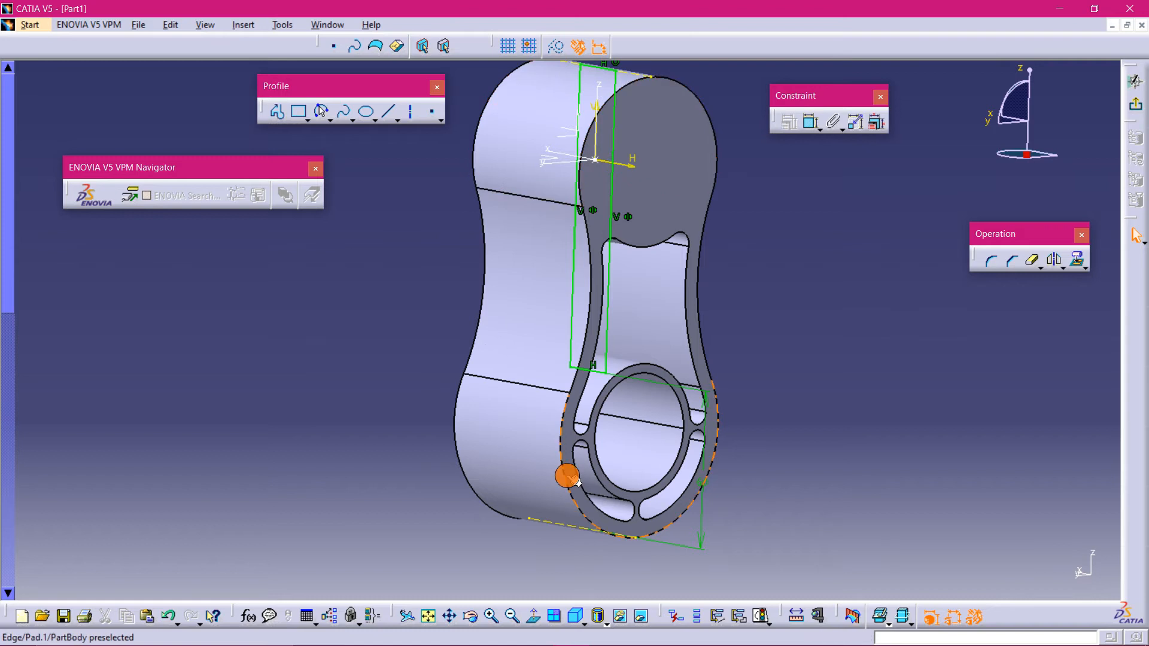
pyautogui.rightClick(700, 479)
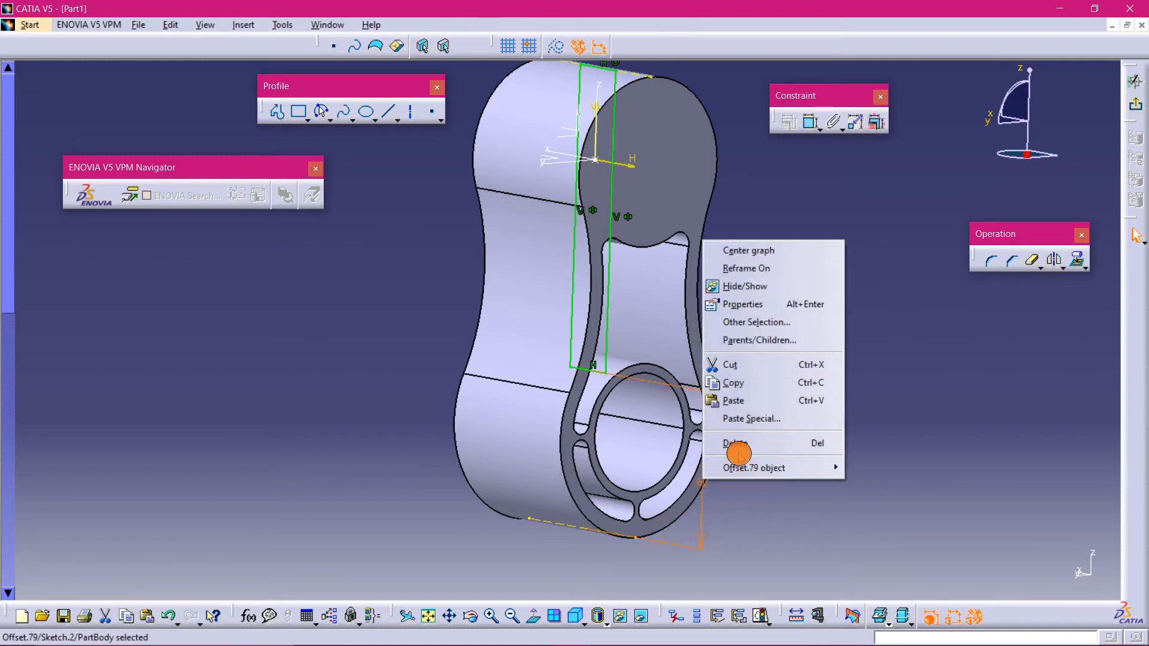
pyautogui.click(727, 446)
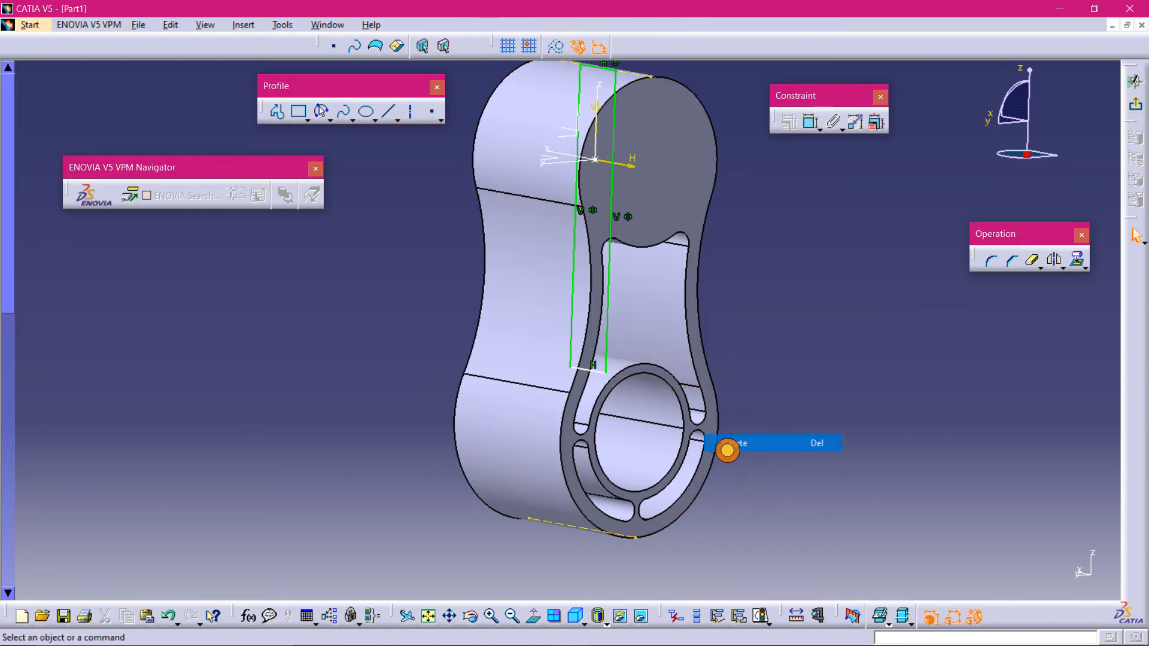
pyautogui.click(533, 616)
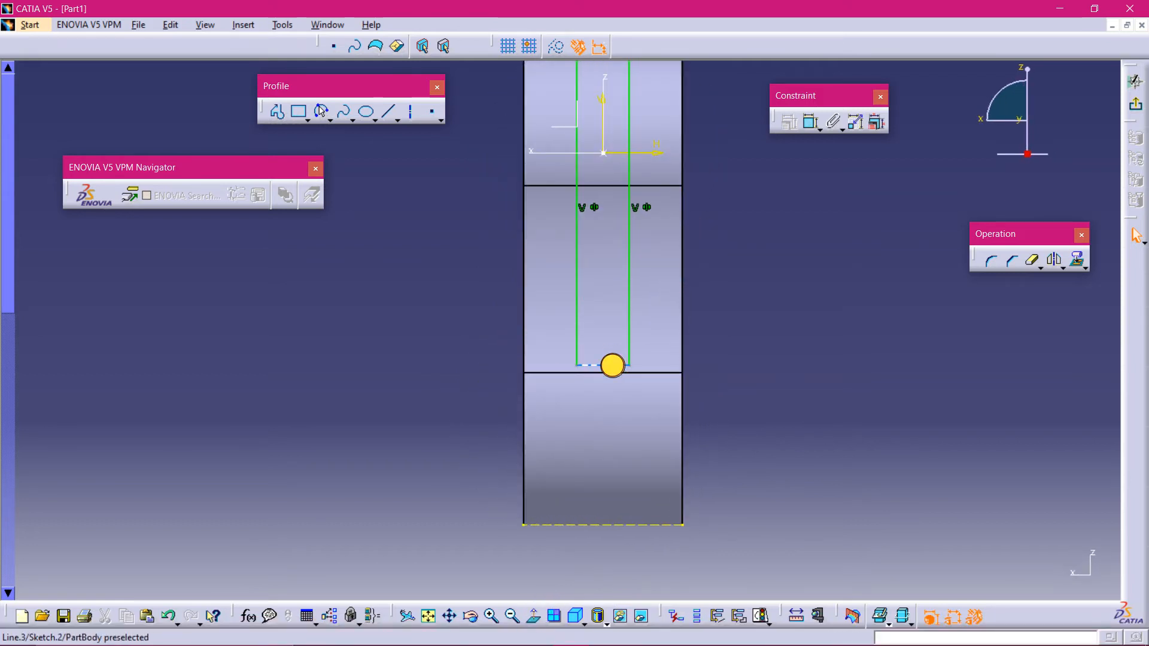
pyautogui.moveTo(612, 365); pyautogui.dragTo(591, 597)
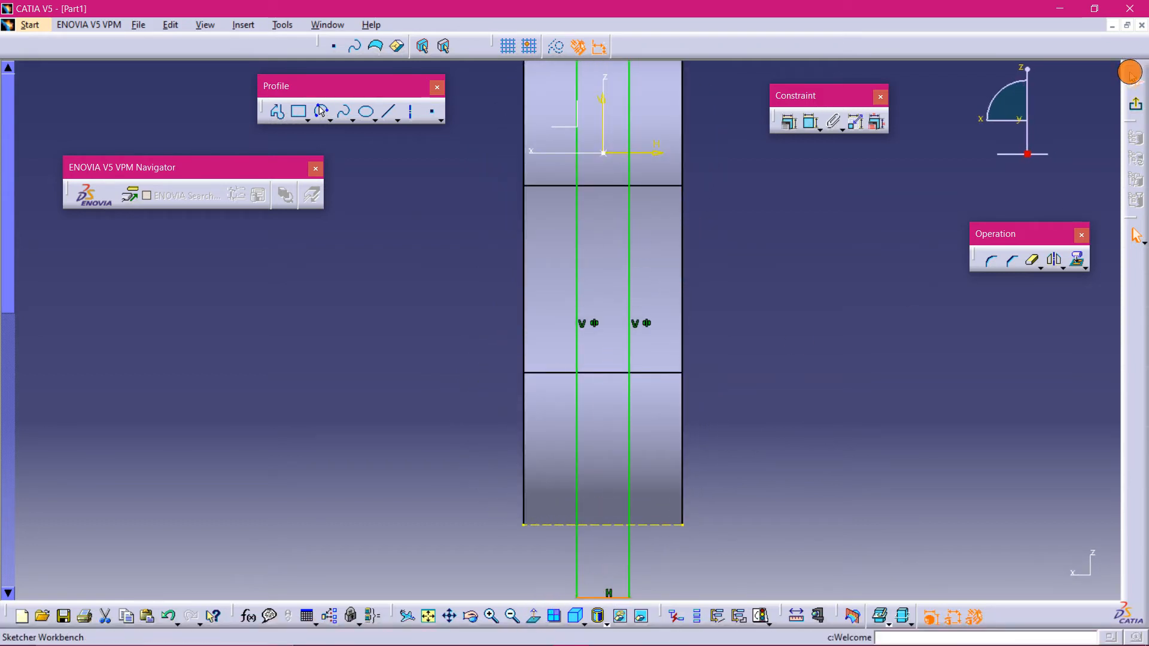
# - Exit the sketch and pocket the rectangle with mirrored extent to a depth of 45 mm
pyautogui.click(1135, 105)
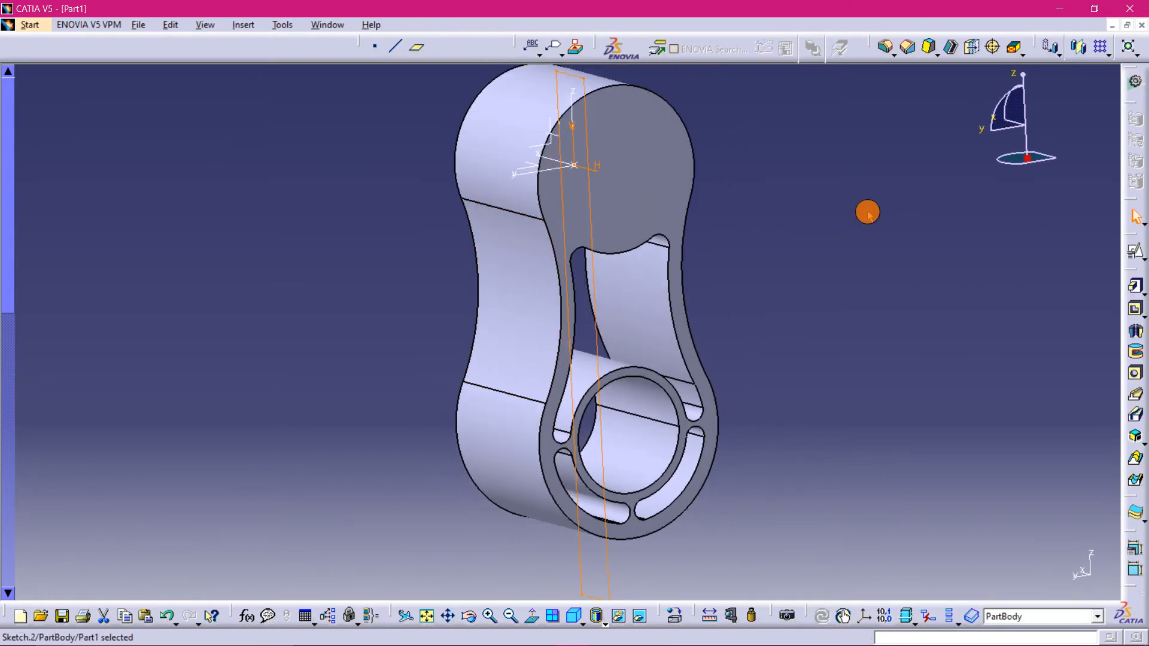
pyautogui.moveTo(868, 213); pyautogui.dragTo(788, 239, button='middle')
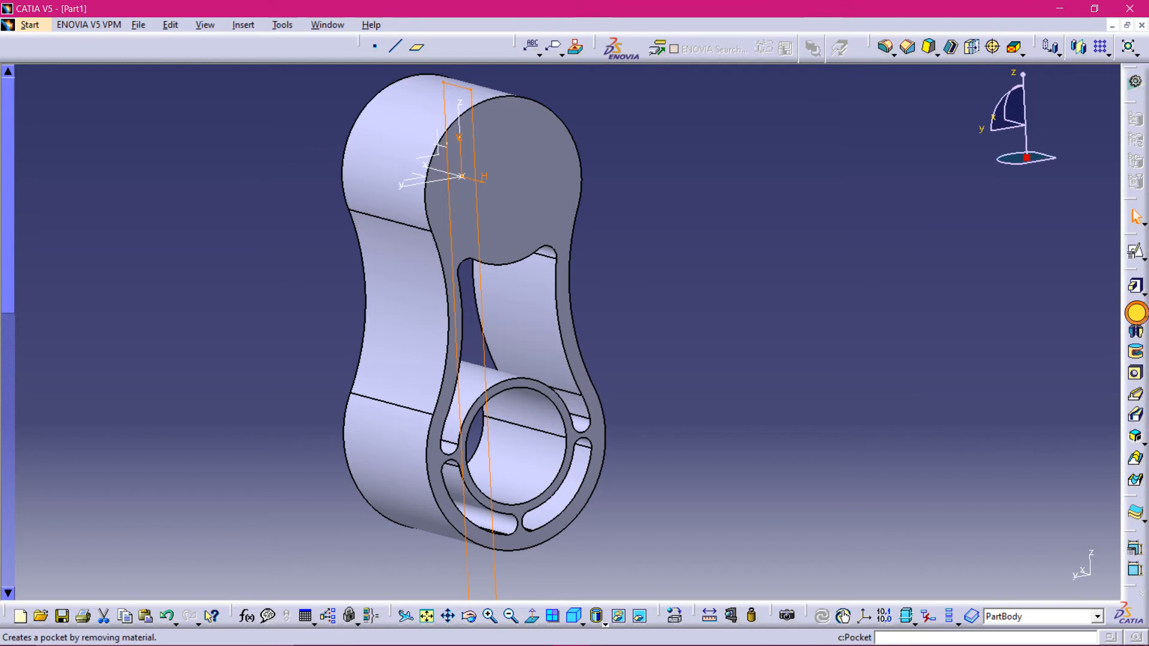
pyautogui.click(1135, 308)
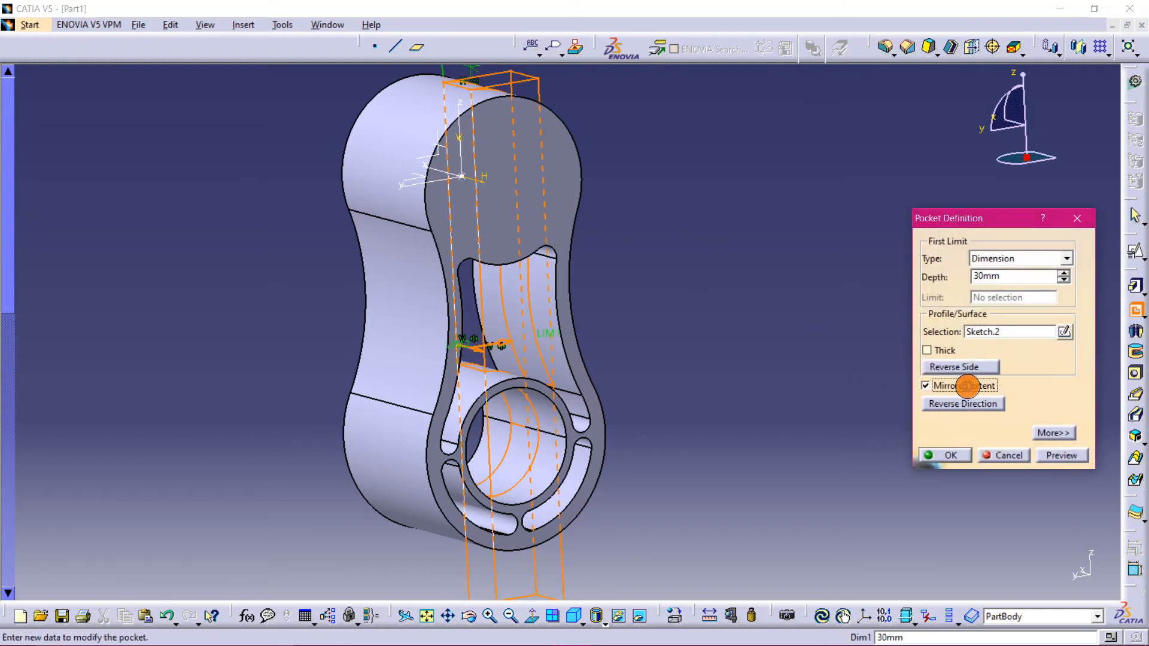
pyautogui.click(1061, 455)
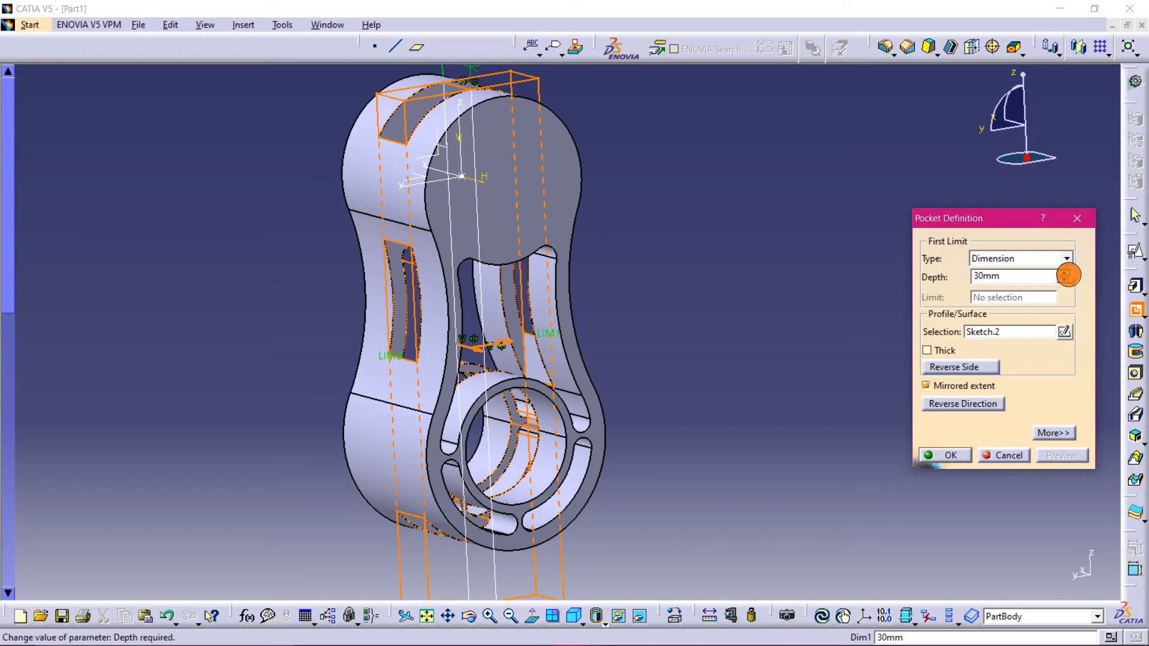
pyautogui.click(1067, 272)
pyautogui.click(1067, 271)
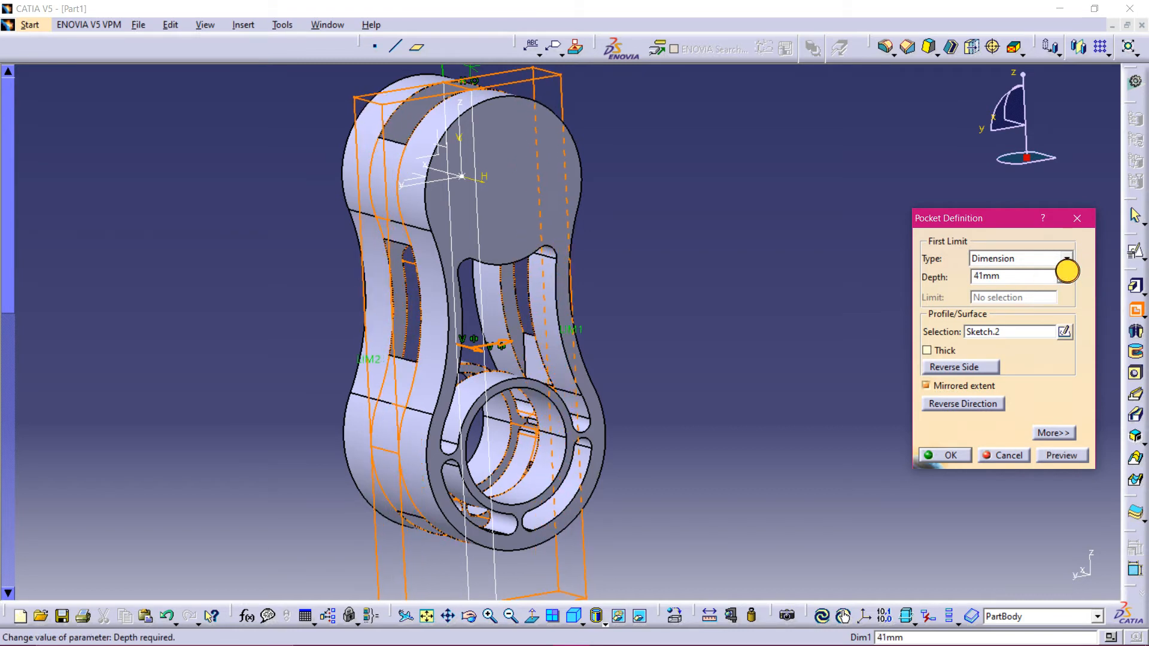
pyautogui.click(1061, 453)
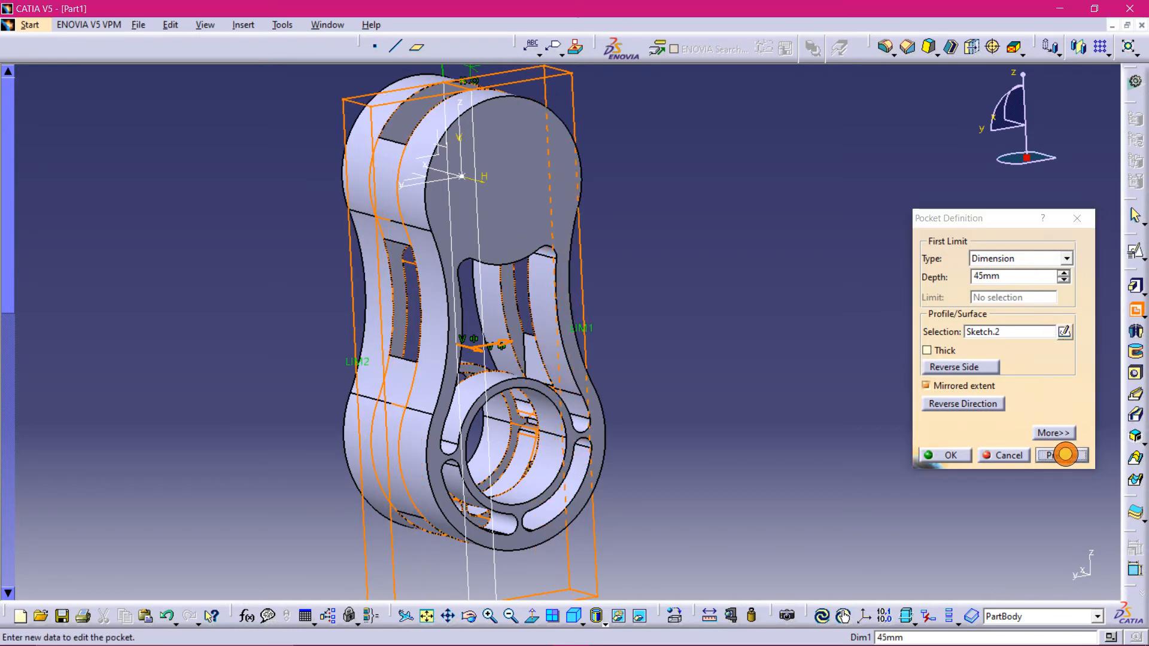
pyautogui.click(940, 464)
# - Rotate the model to inspect the pocketed part and compare it with the practice drawing
pyautogui.moveTo(756, 388); pyautogui.dragTo(836, 203, button='middle')
pyautogui.moveTo(742, 558); pyautogui.dragTo(417, 420, button='middle')
pyautogui.moveTo(708, 382); pyautogui.dragTo(733, 318, button='middle')
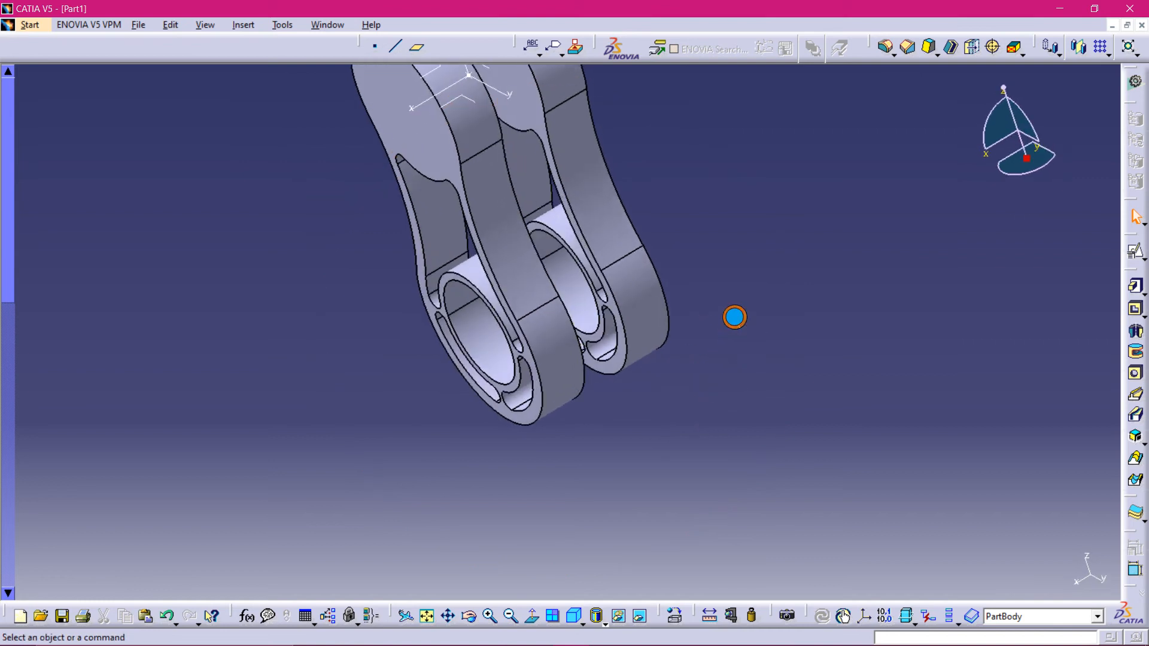
pyautogui.moveTo(603, 295); pyautogui.dragTo(467, 308, button='middle')
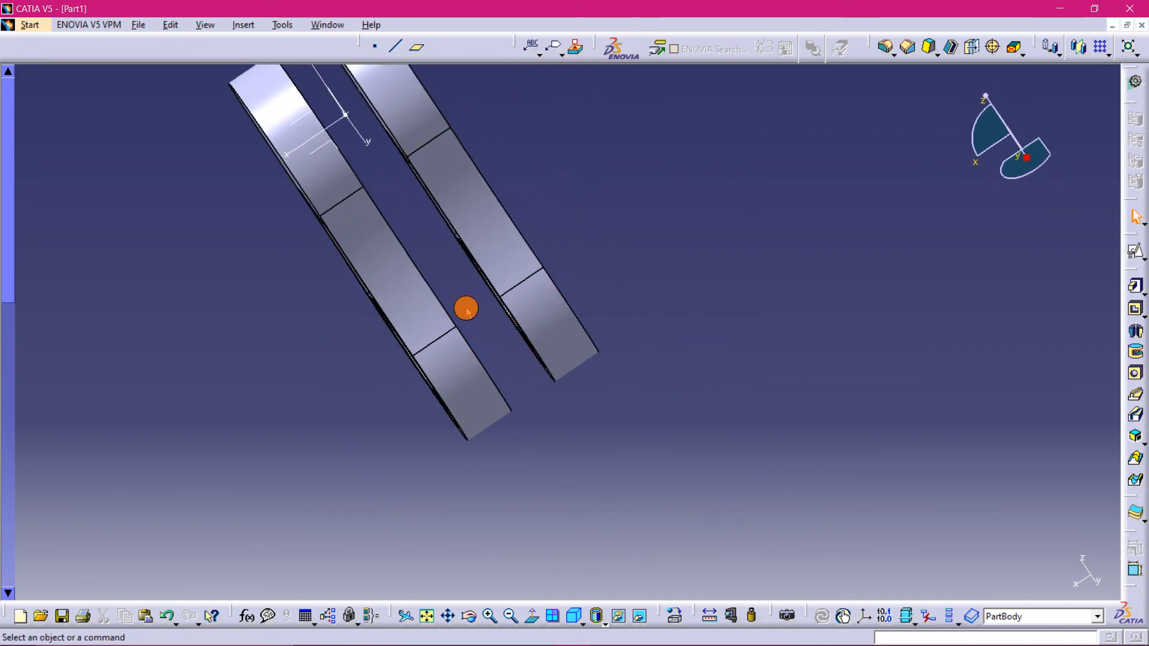
pyautogui.moveTo(670, 246); pyautogui.dragTo(484, 285, button='middle')
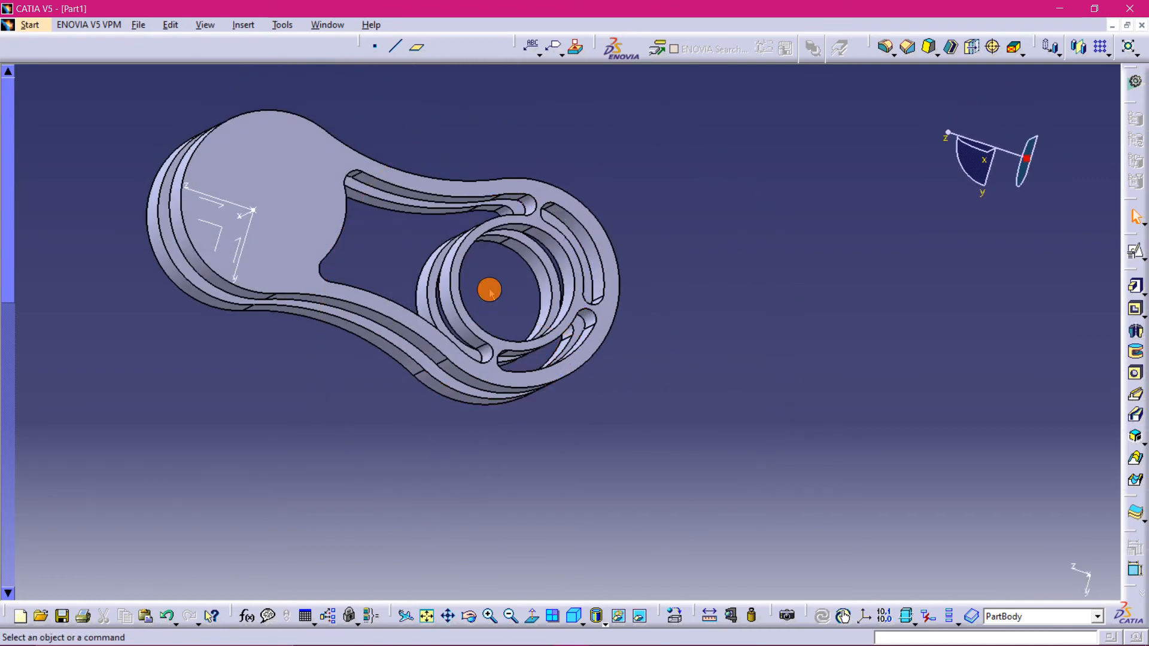
pyautogui.moveTo(488, 238); pyautogui.dragTo(712, 422, button='middle')
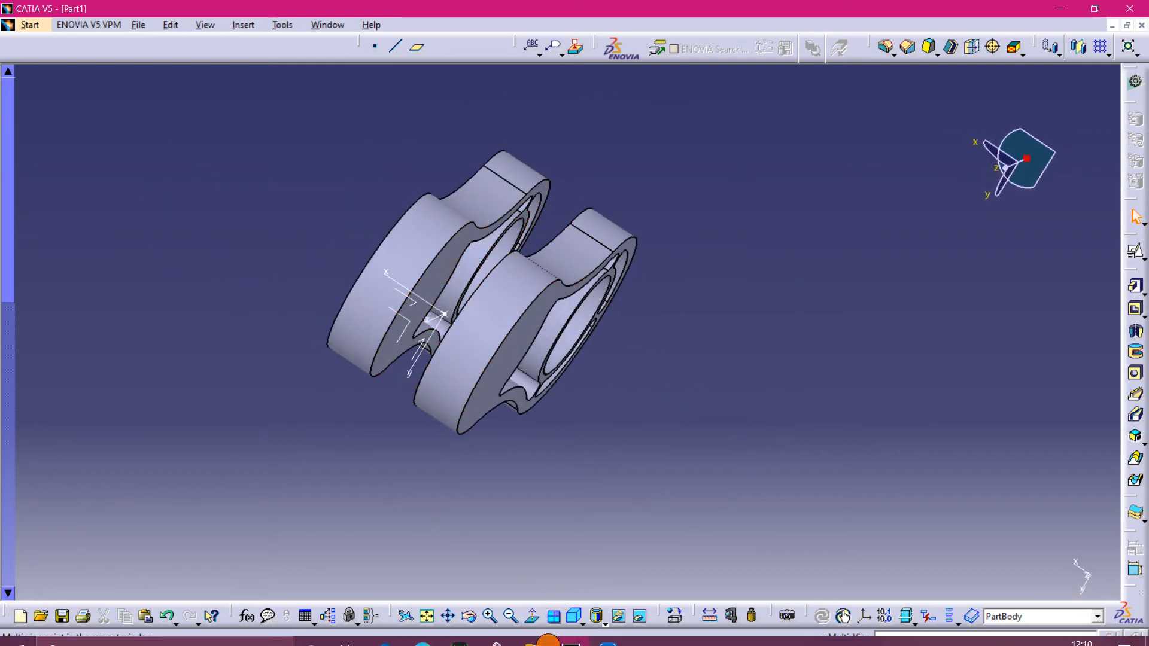
pyautogui.moveTo(529, 640)
pyautogui.click(423, 632)
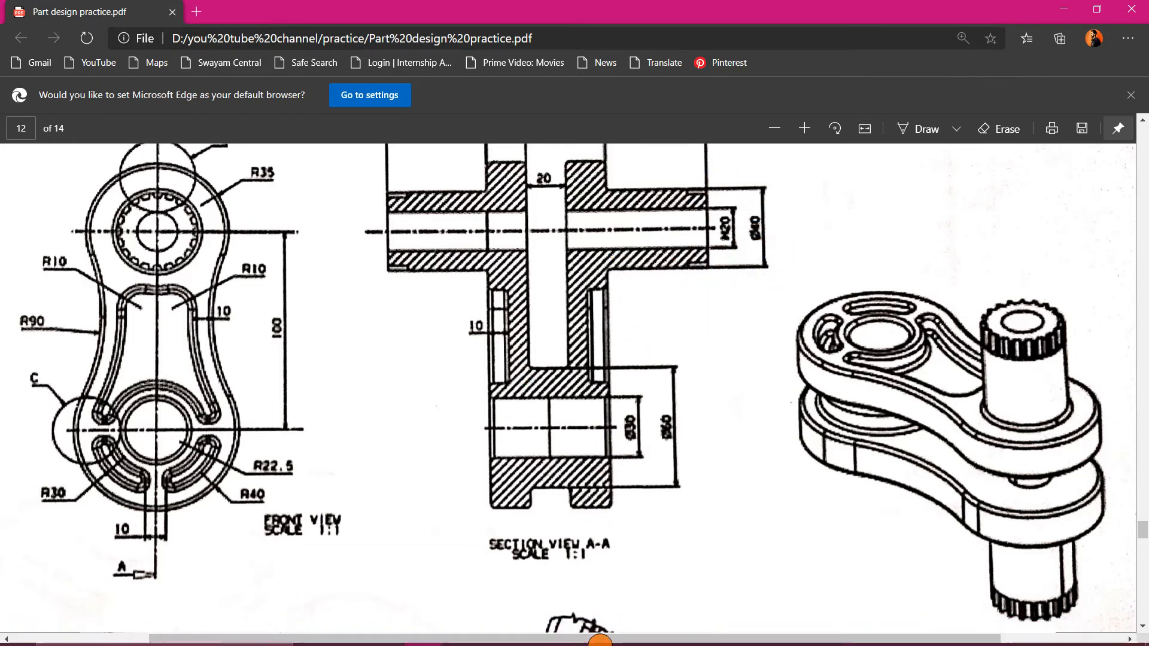
pyautogui.click(592, 633)
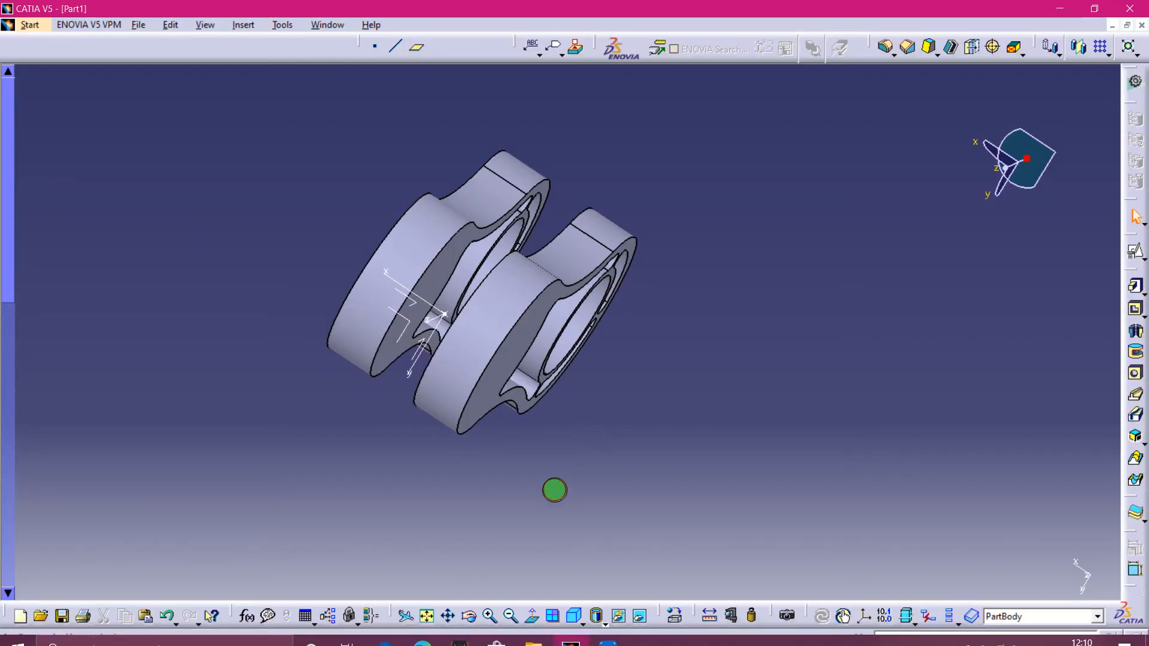
# - Create a positioned sketch on the YZ plane with a projection-point origin at the axis system's origin
pyautogui.moveTo(551, 488); pyautogui.dragTo(618, 351, button='middle')
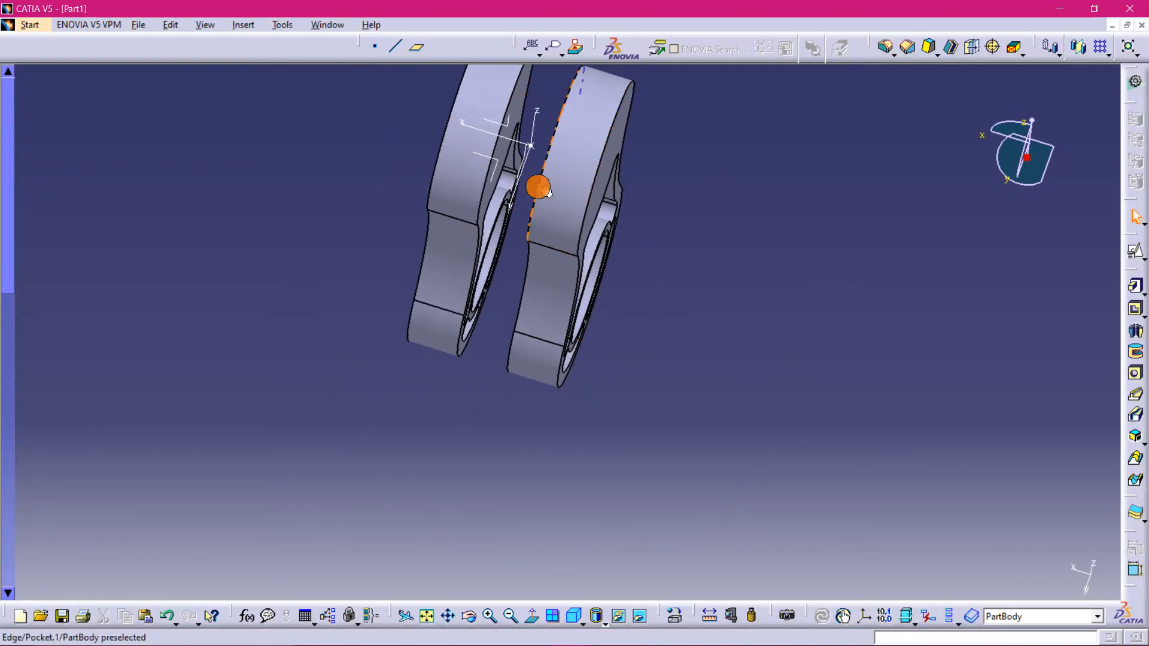
pyautogui.moveTo(539, 185); pyautogui.dragTo(359, 239, button='middle')
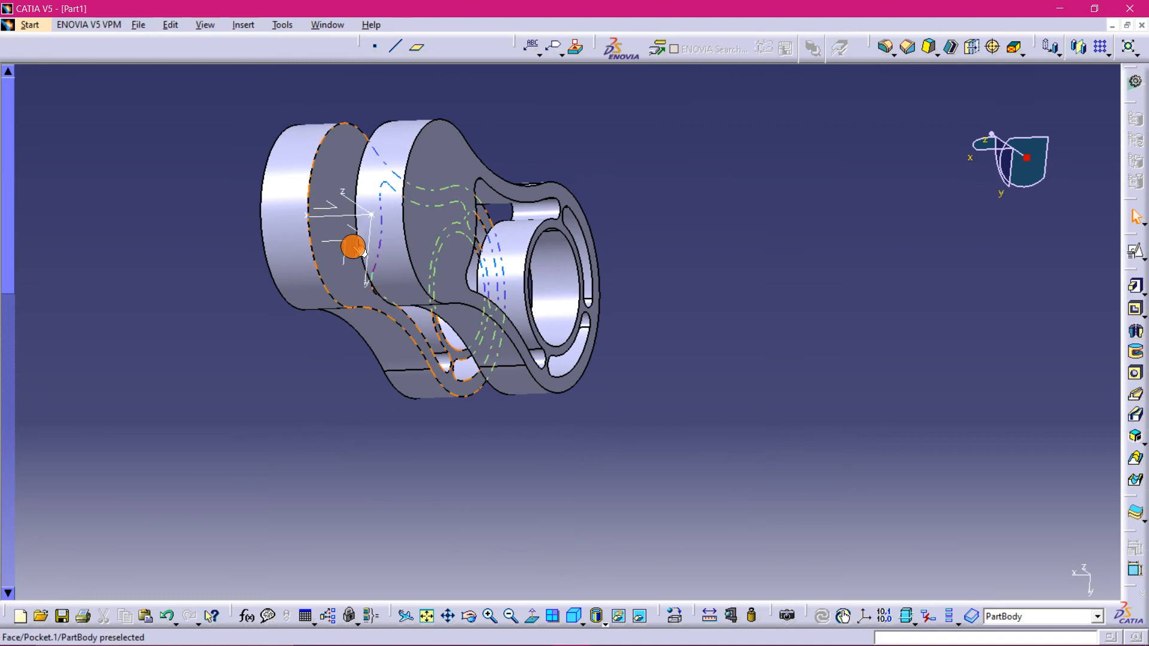
pyautogui.click(370, 264)
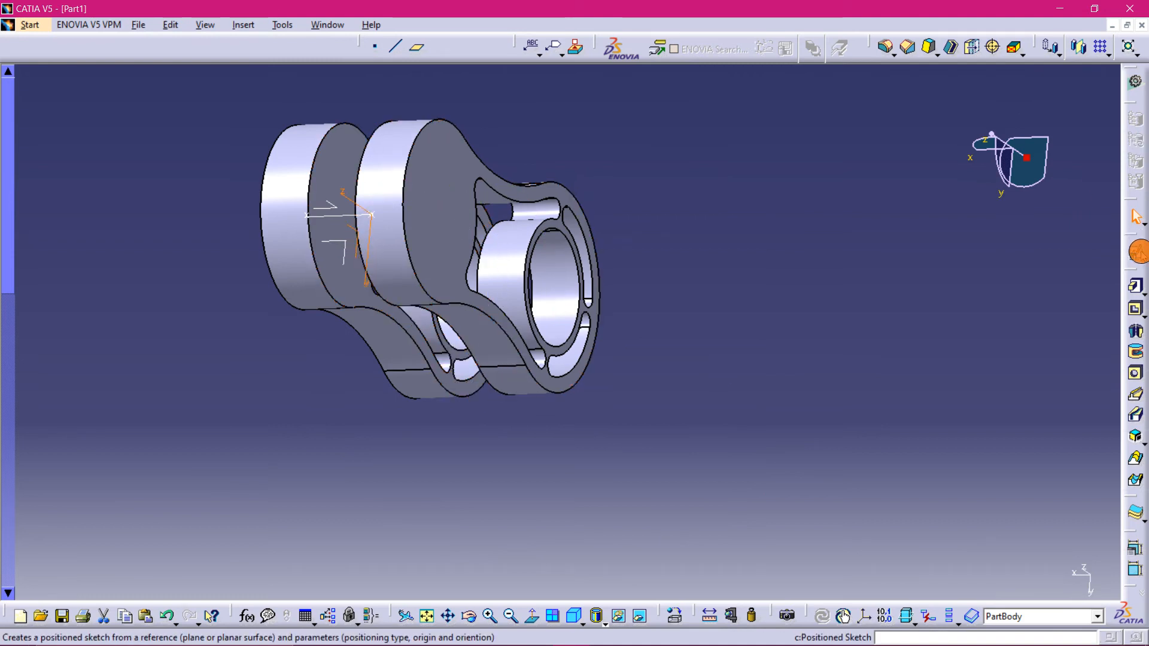
pyautogui.click(1137, 251)
pyautogui.click(1079, 436)
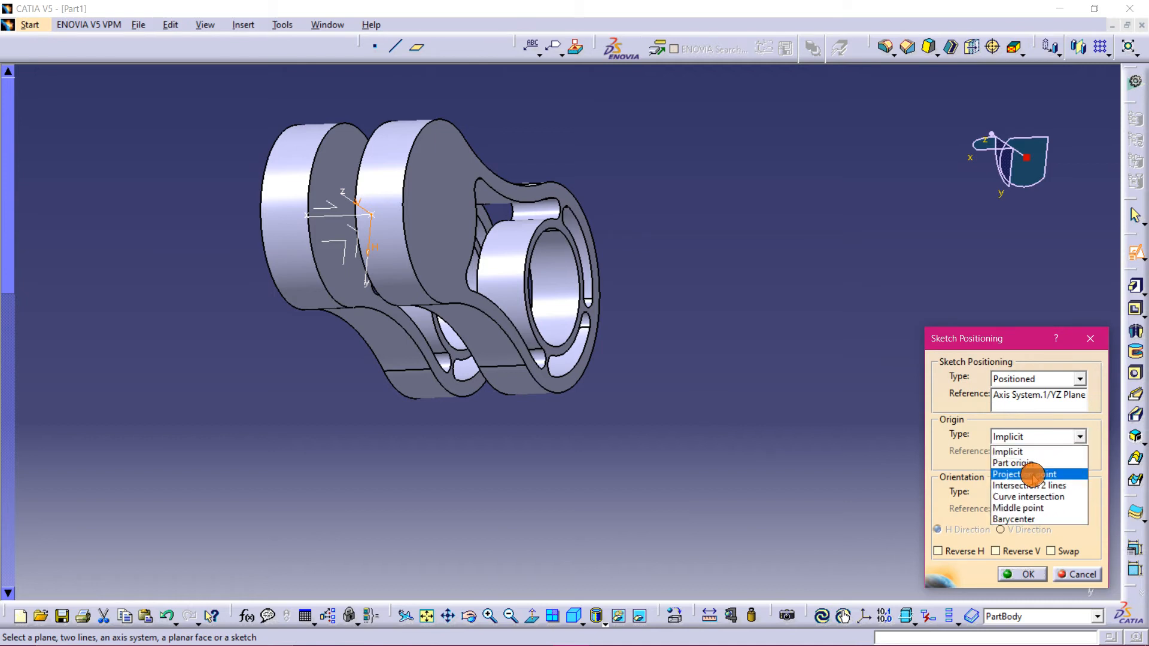
pyautogui.click(1034, 476)
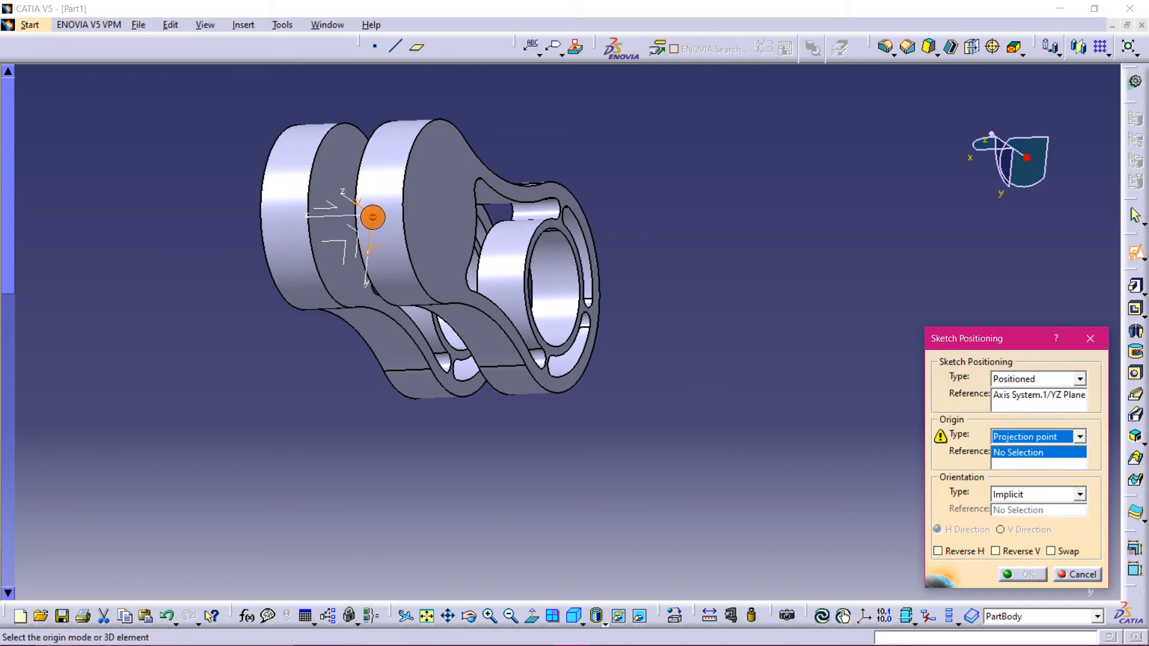
pyautogui.click(383, 217)
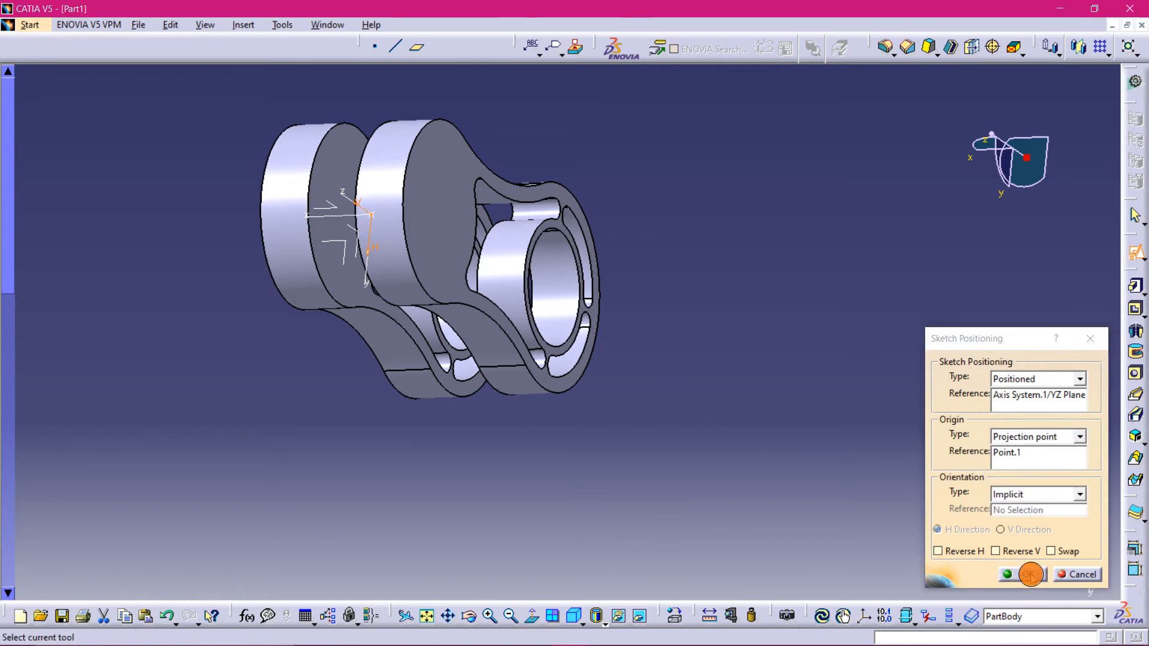
pyautogui.click(1030, 574)
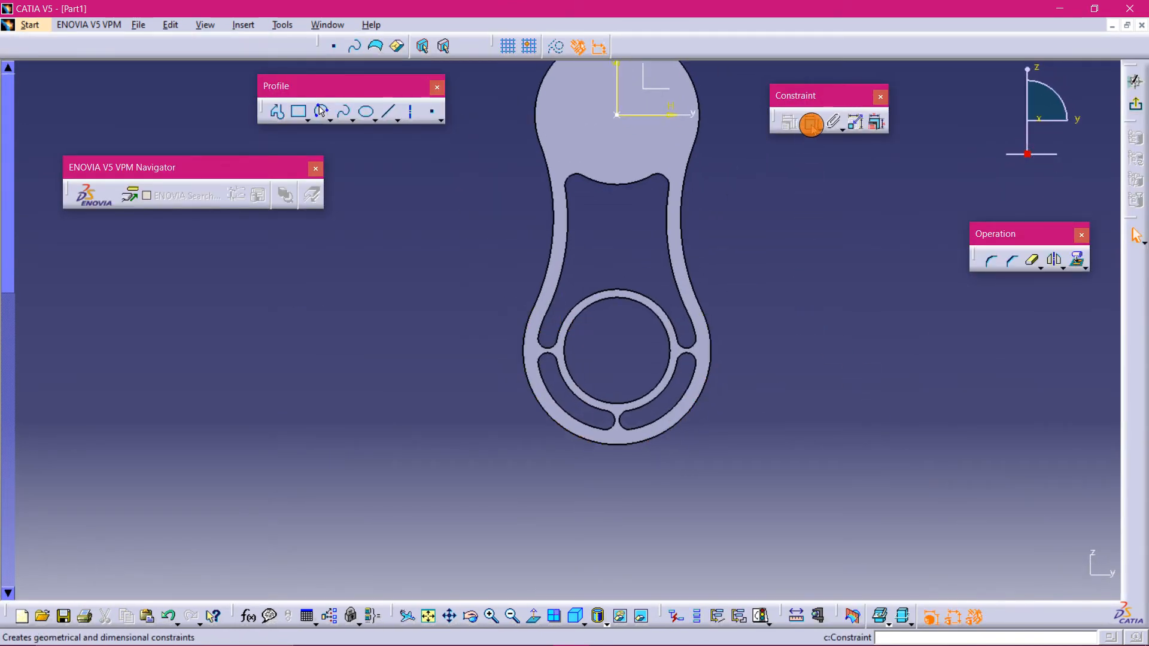
# - Draw a circle centred on the lower bore's centre, between the inner ring and the outer slots
pyautogui.click(329, 121)
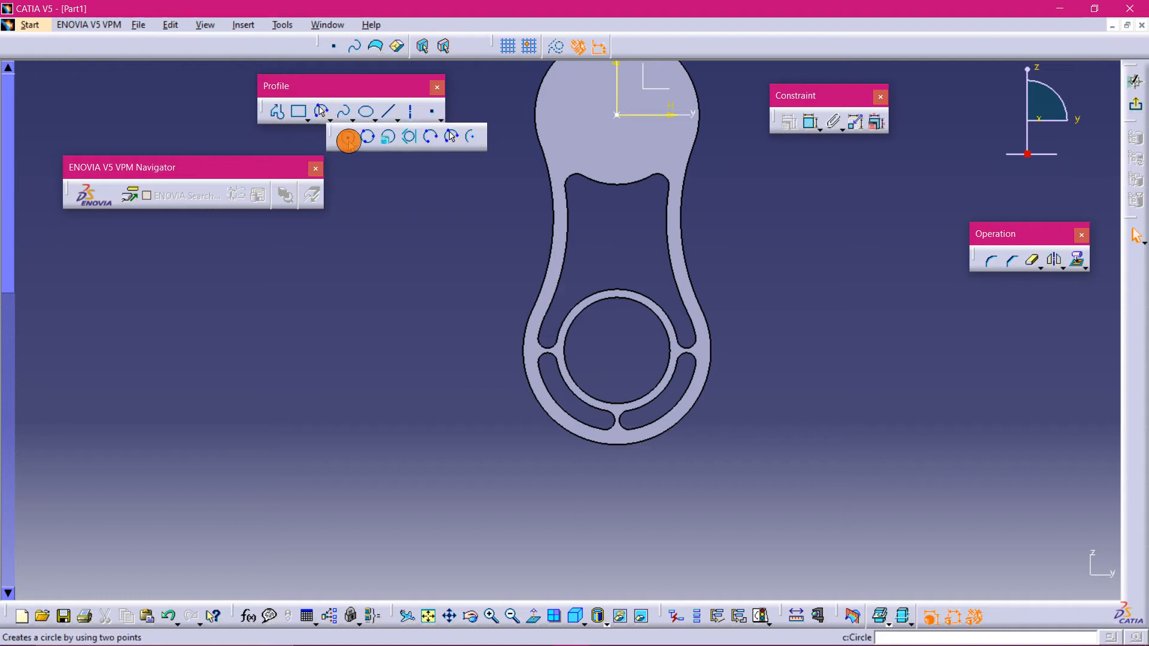
pyautogui.click(343, 137)
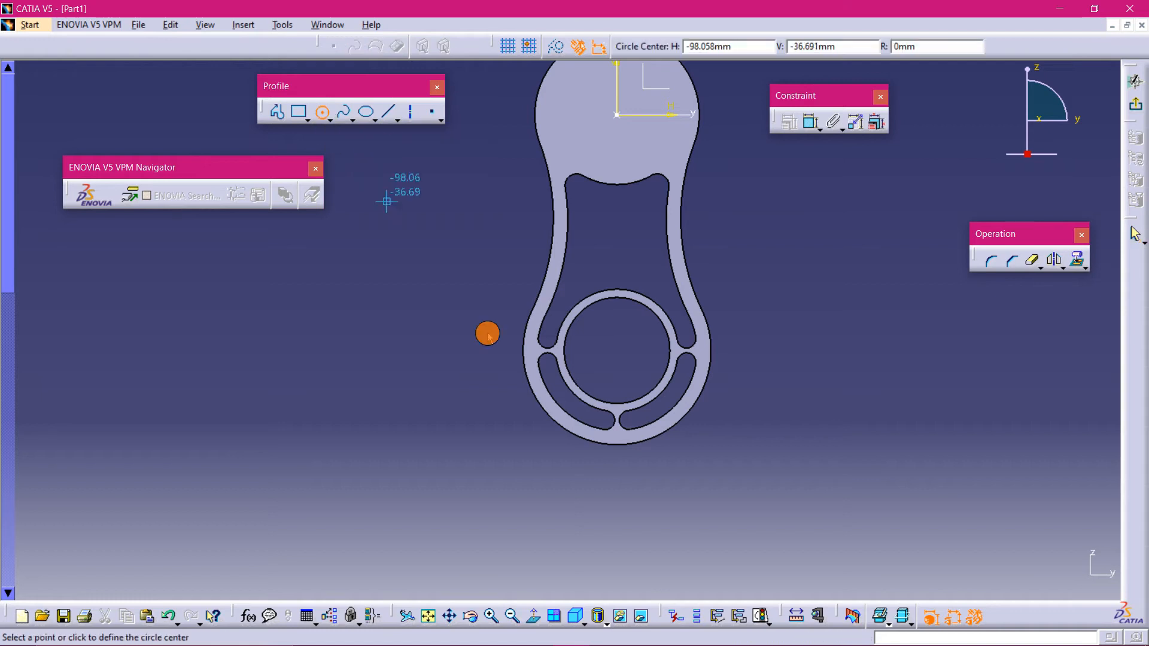
pyautogui.click(617, 352)
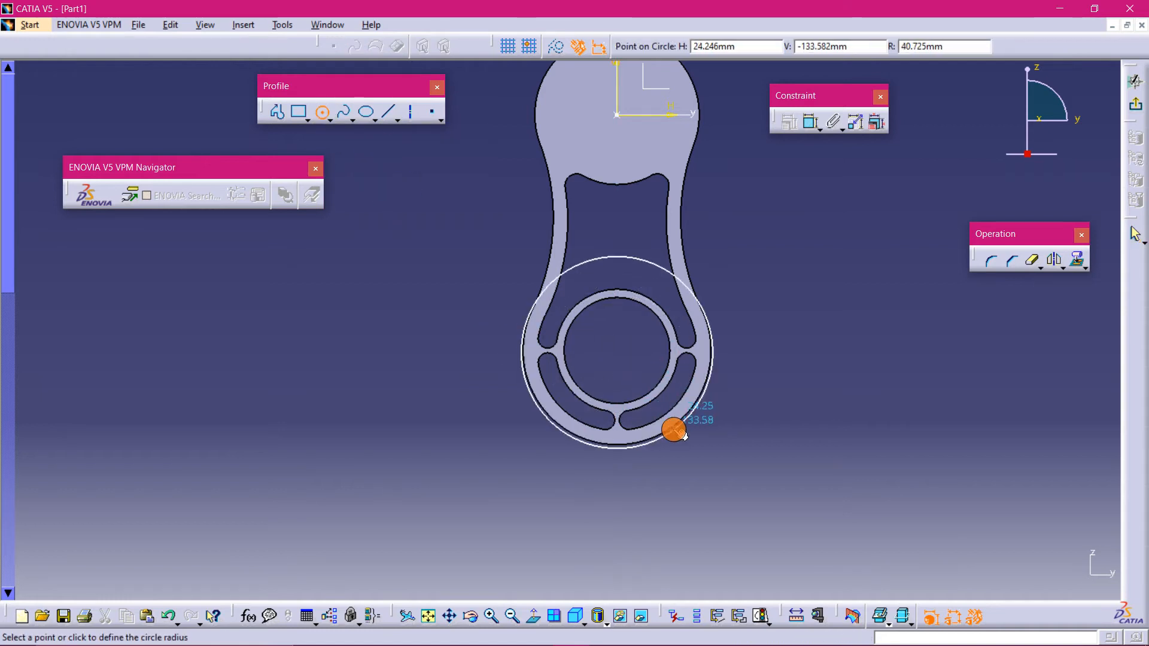
pyautogui.click(665, 409)
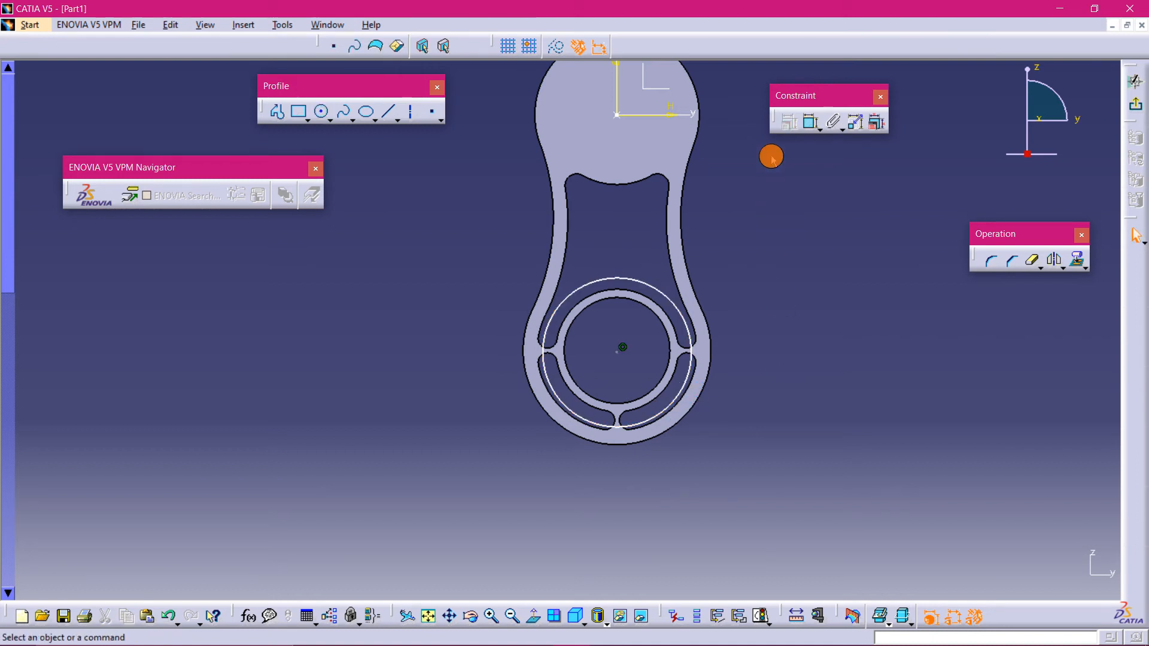
# - Dimension the circle's radius and set it to 30 mm
pyautogui.click(811, 122)
pyautogui.click(657, 296)
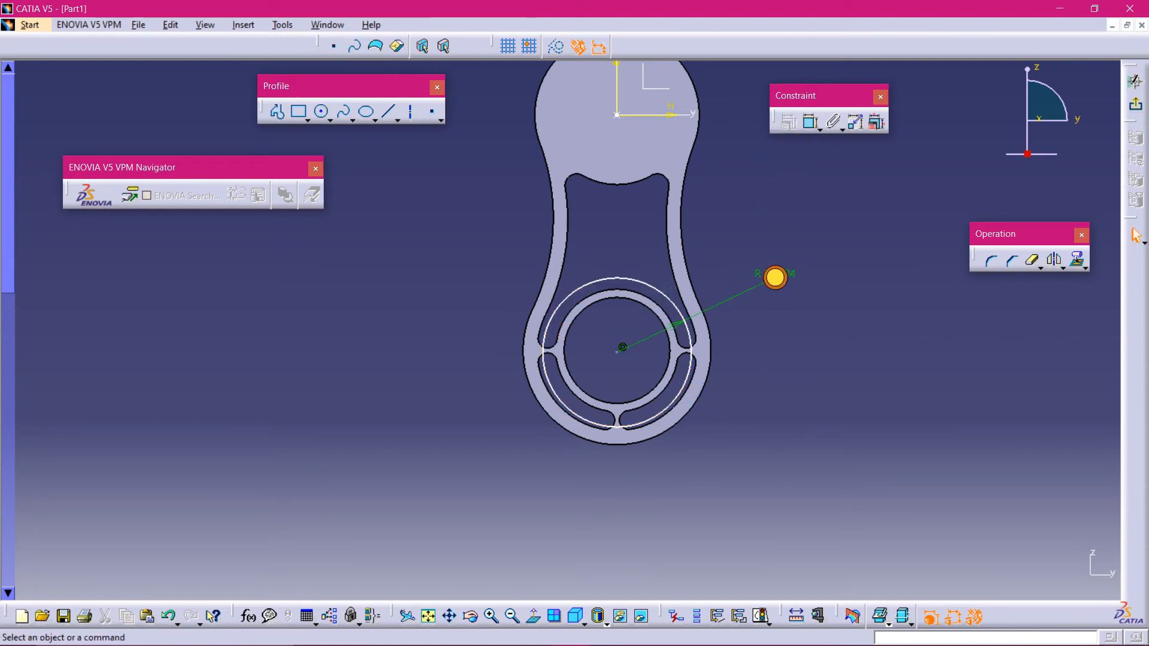
pyautogui.click(791, 278)
pyautogui.doubleClick(784, 276)
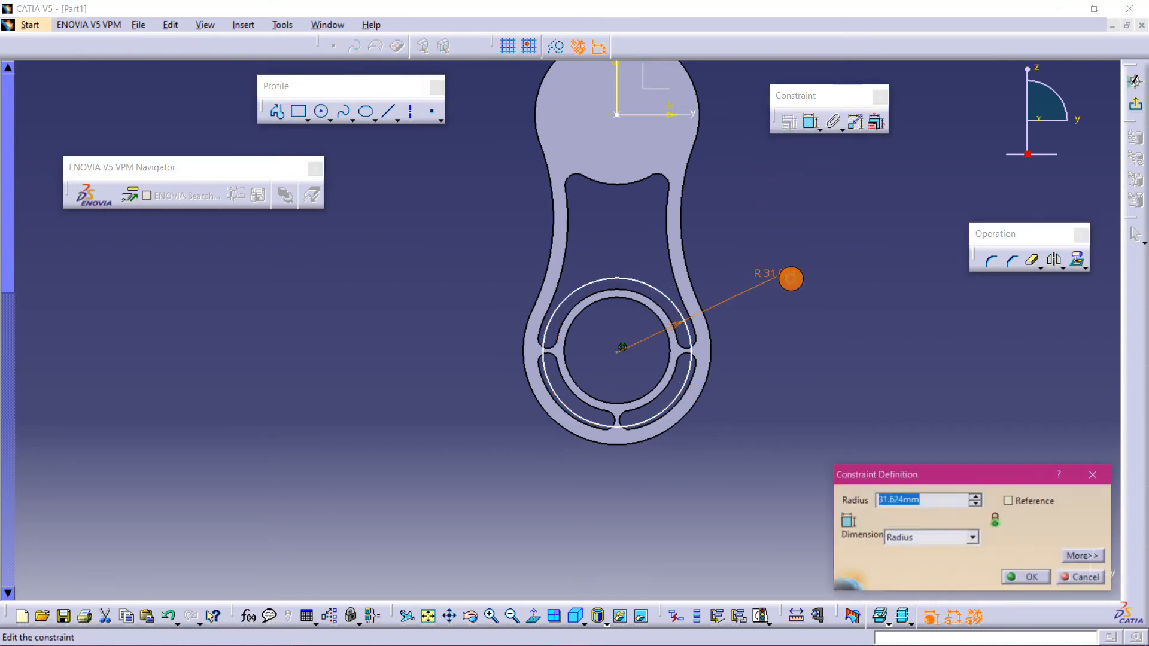
pyautogui.write('30')
pyautogui.press('Return')
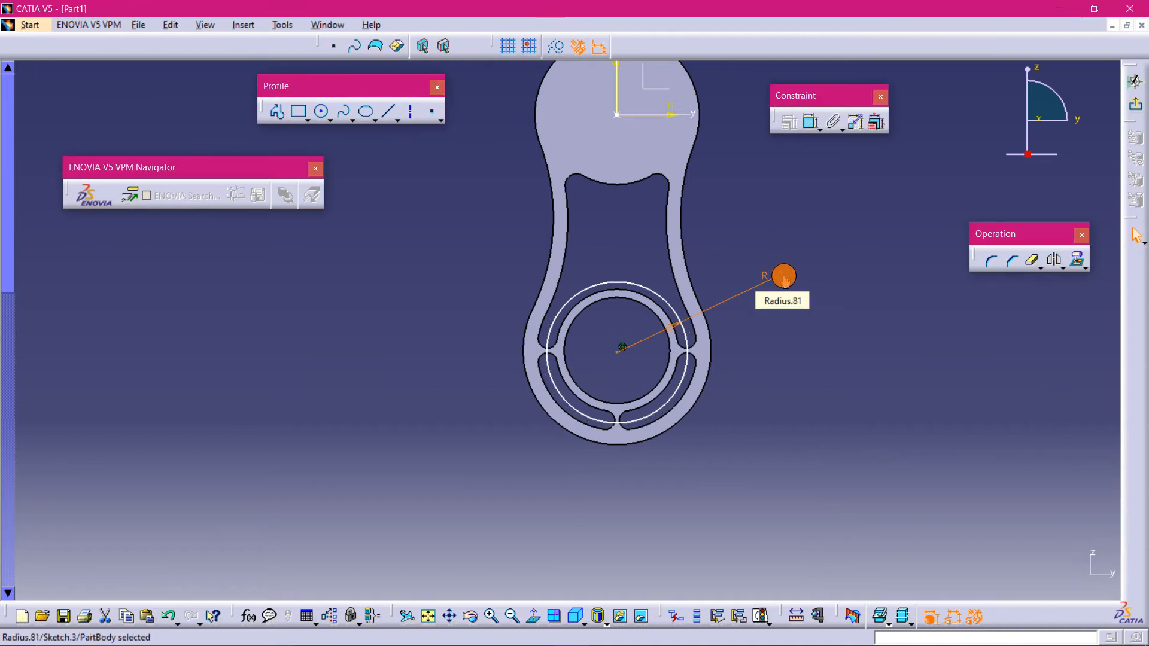
# - Constrain the circle to be concentric with the ring edge of the pad
pyautogui.click(819, 247)
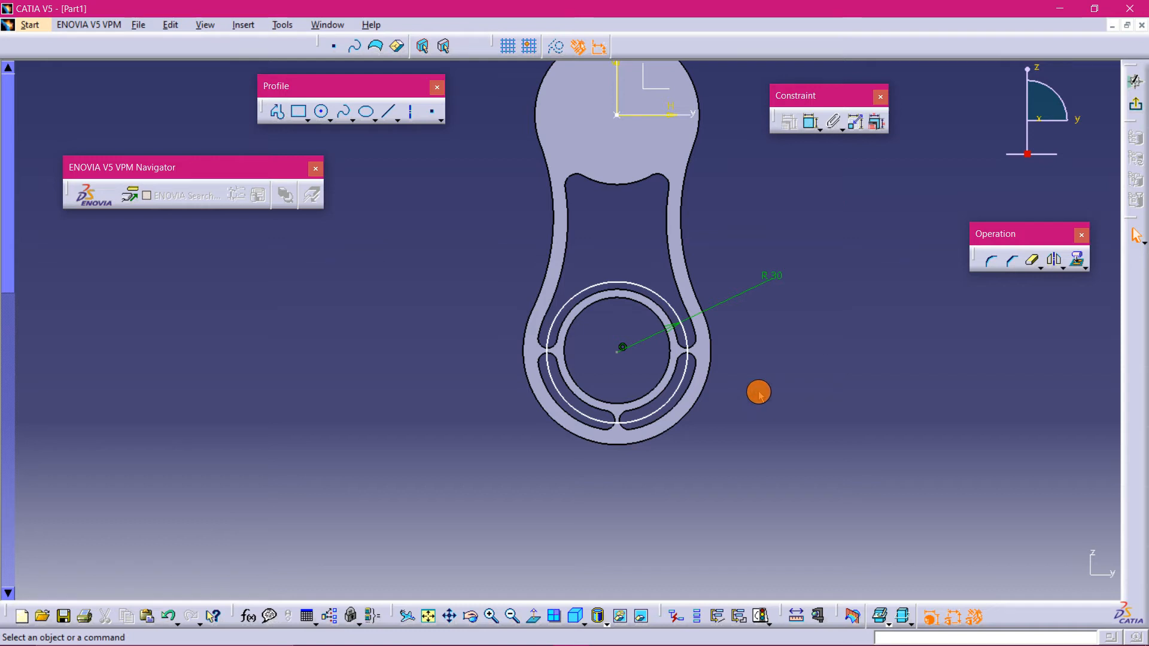
pyautogui.click(684, 388)
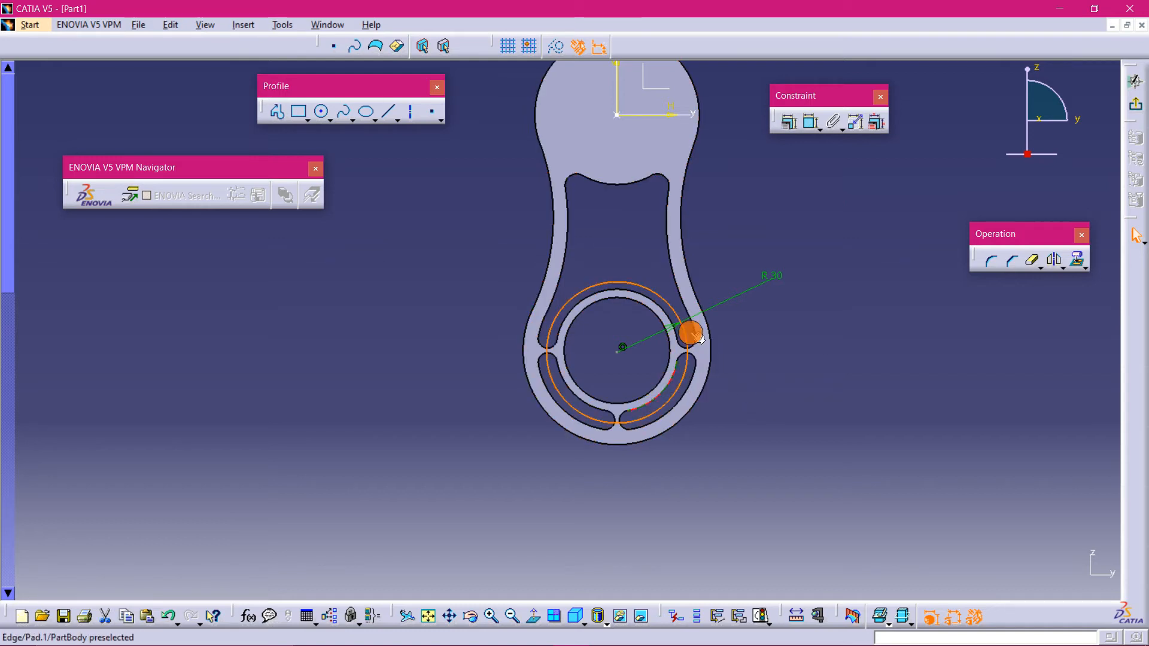
pyautogui.click(789, 121)
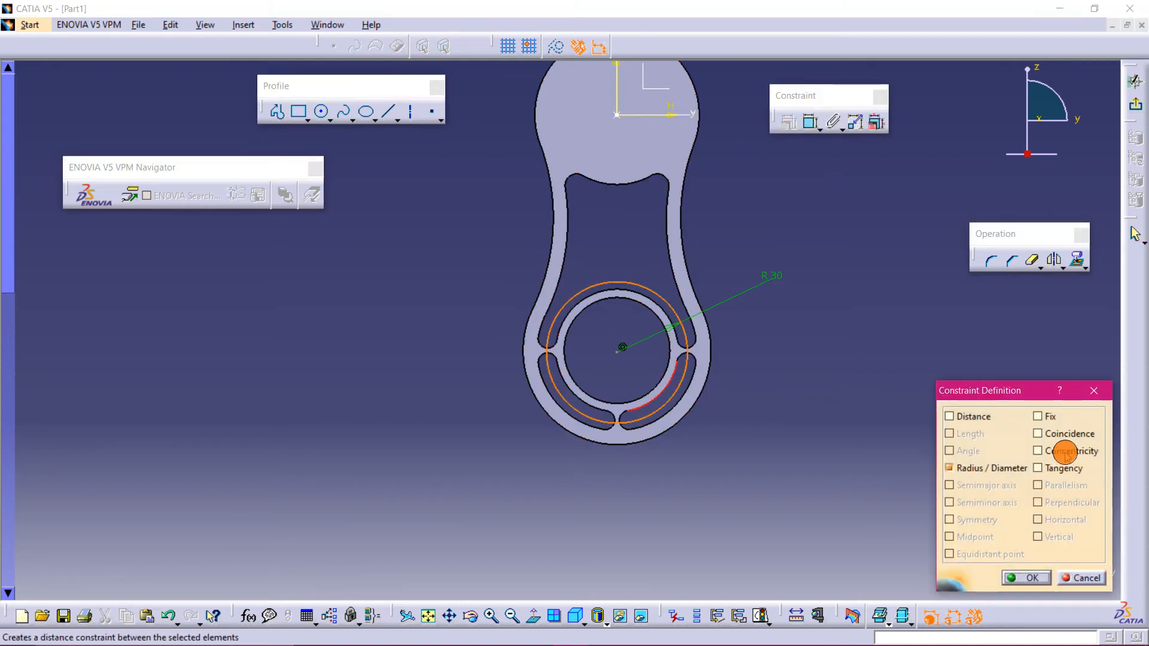
pyautogui.click(1065, 453)
pyautogui.click(1024, 577)
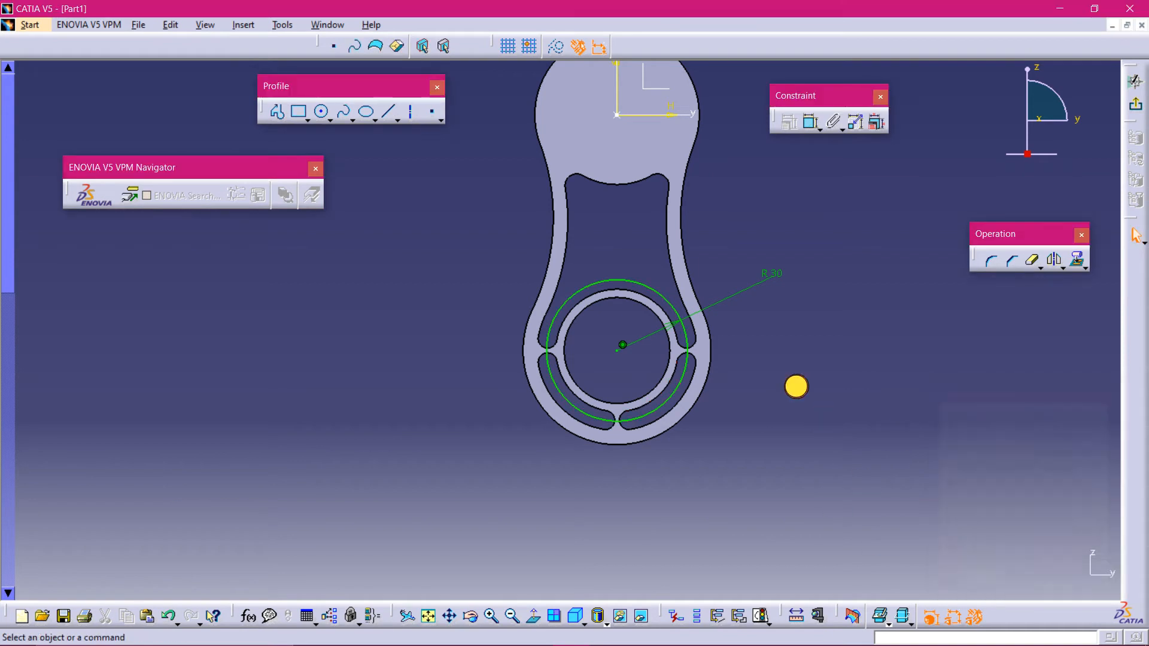
# - Exit the sketch and compare the model with the section view in the practice drawing
pyautogui.click(1135, 104)
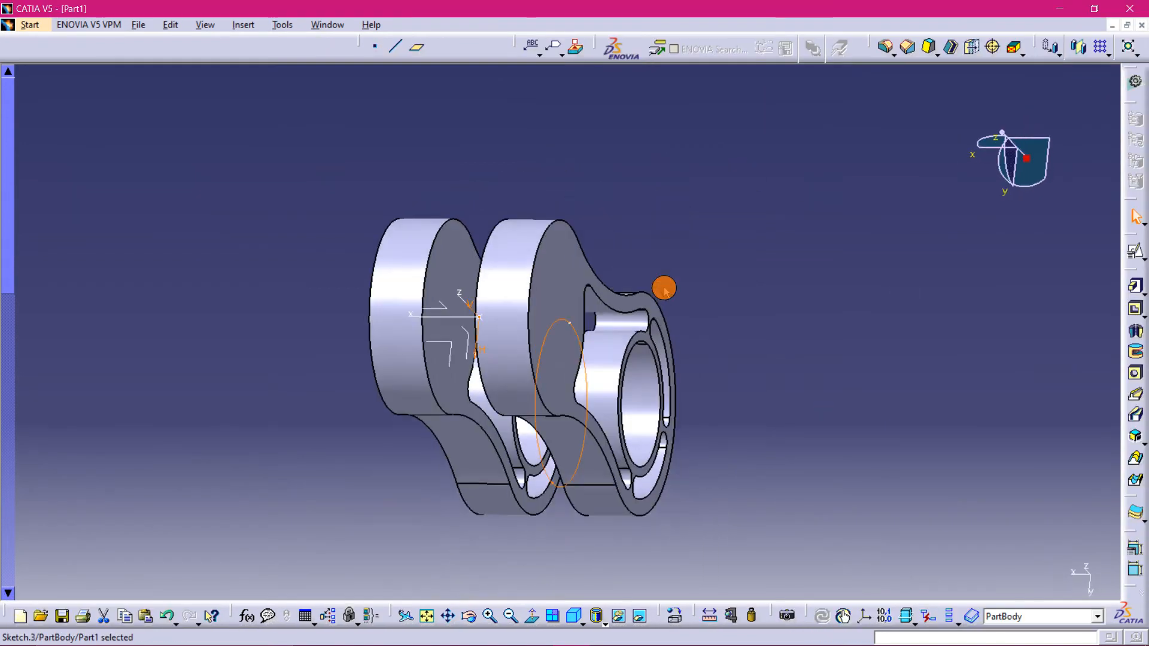
pyautogui.moveTo(751, 377); pyautogui.dragTo(732, 398, button='middle')
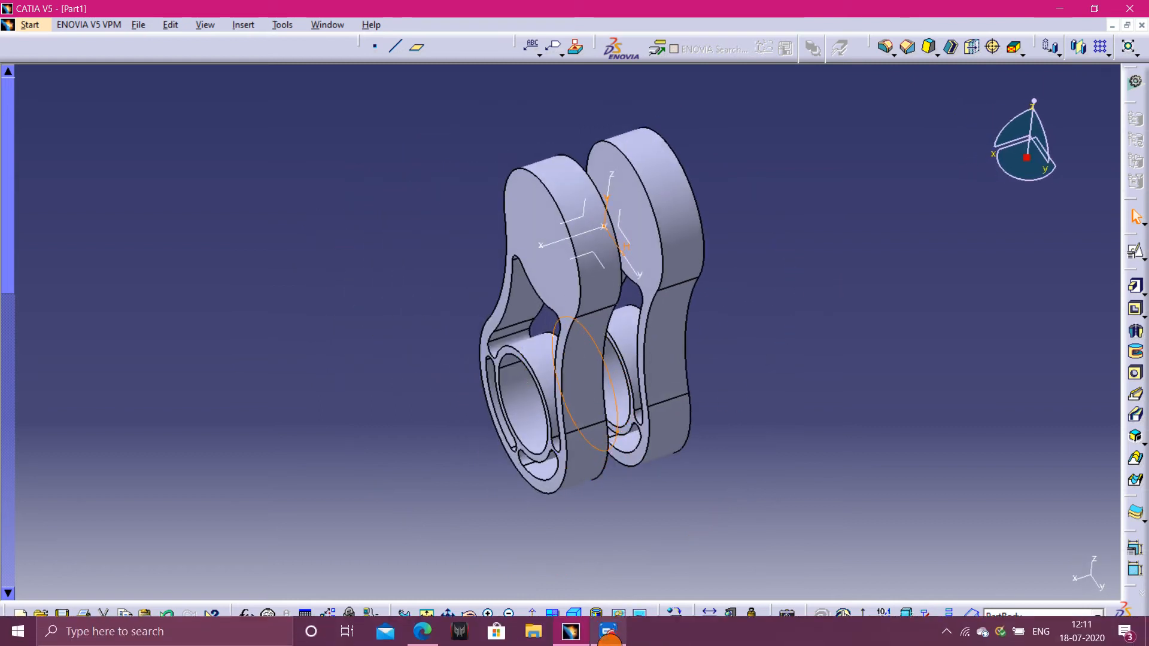
pyautogui.click(491, 629)
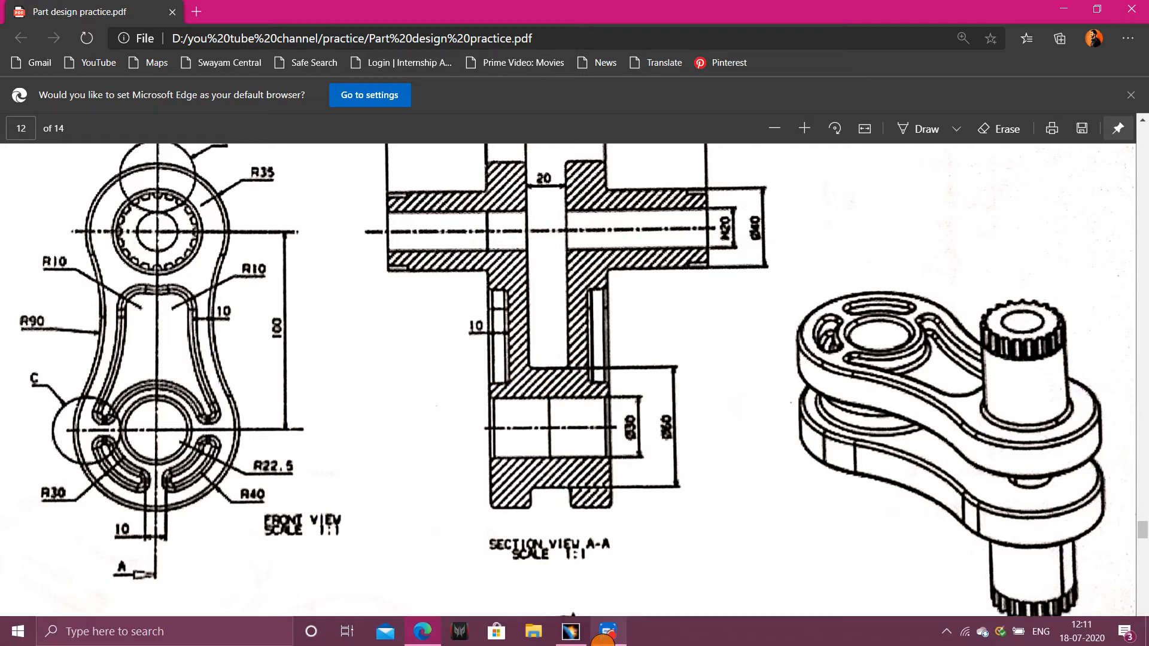
pyautogui.moveTo(603, 640)
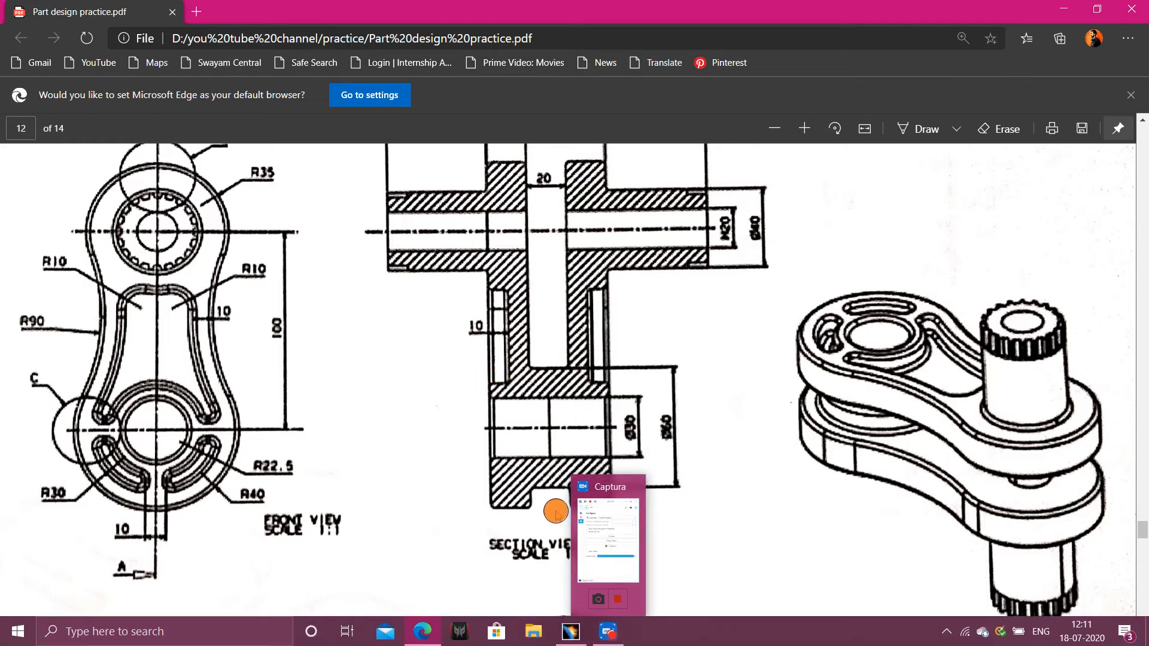
pyautogui.moveTo(568, 635)
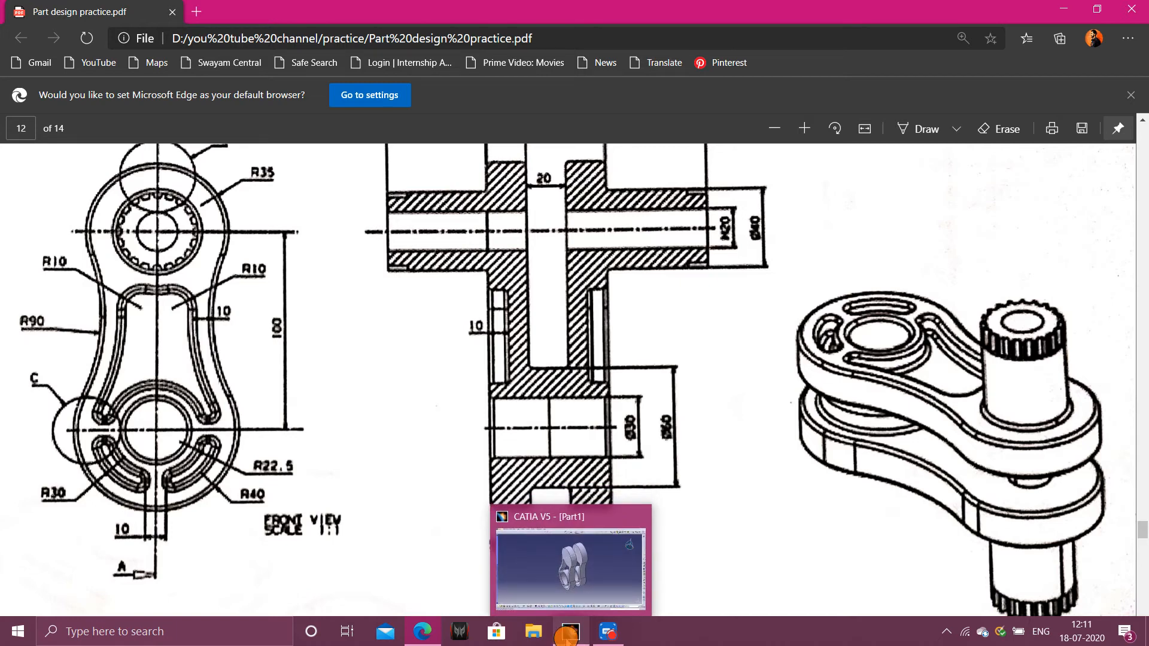
pyautogui.click(572, 635)
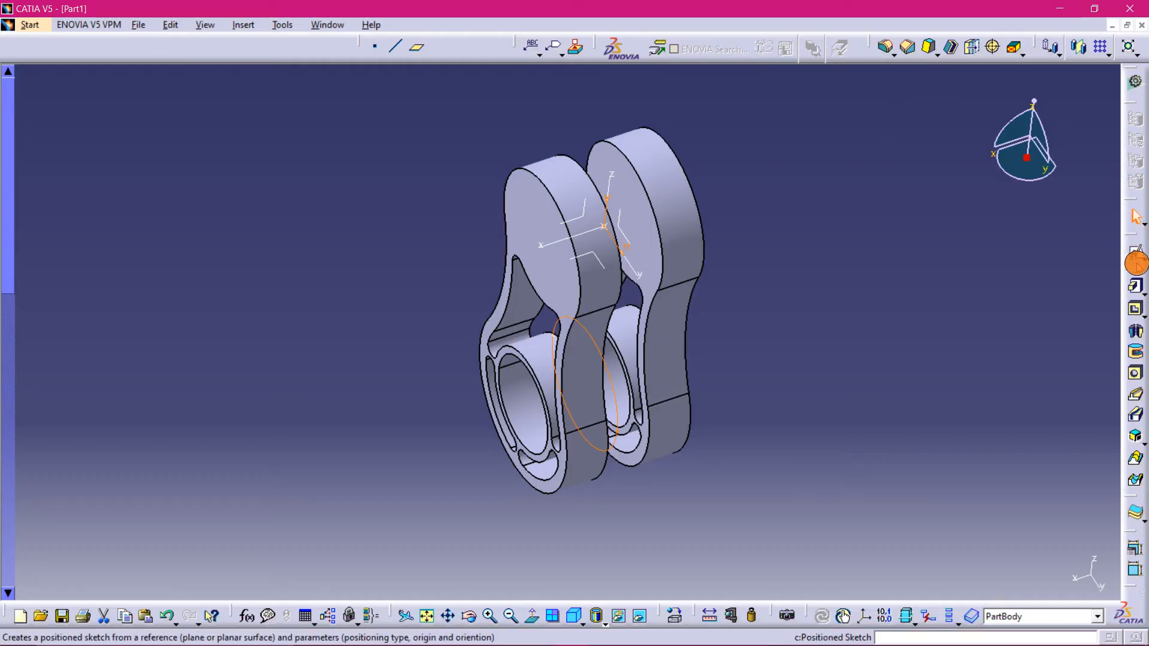
# - Pad the circle sketch 10 mm with mirrored extent
pyautogui.click(1135, 285)
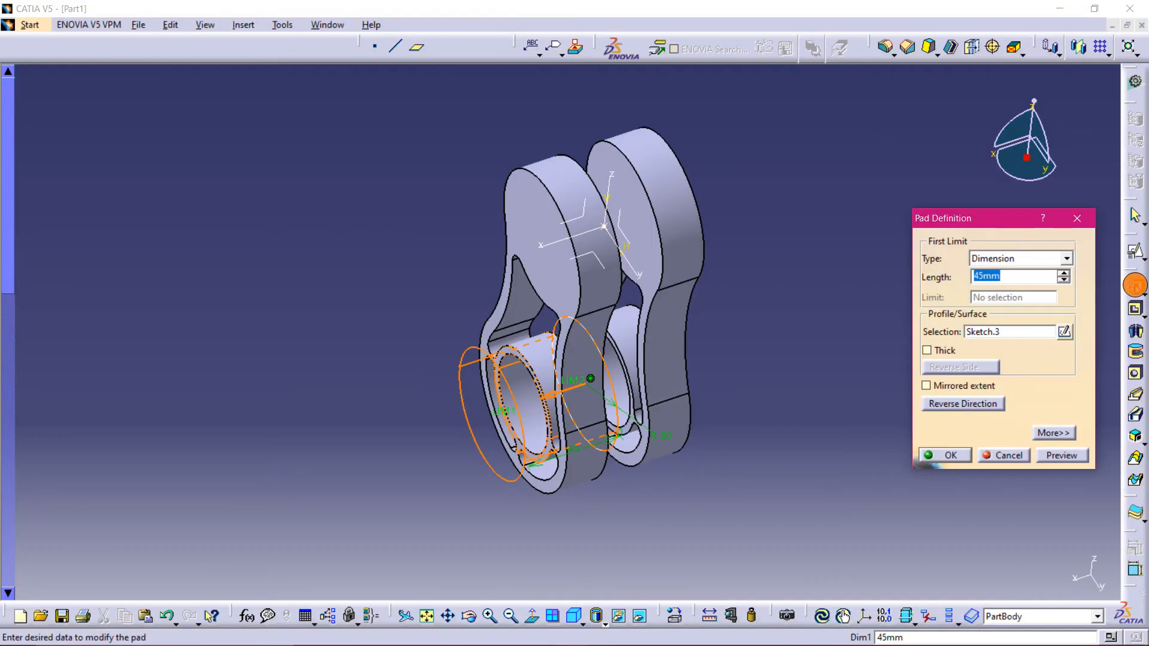
pyautogui.moveTo(742, 444); pyautogui.dragTo(645, 374, button='middle')
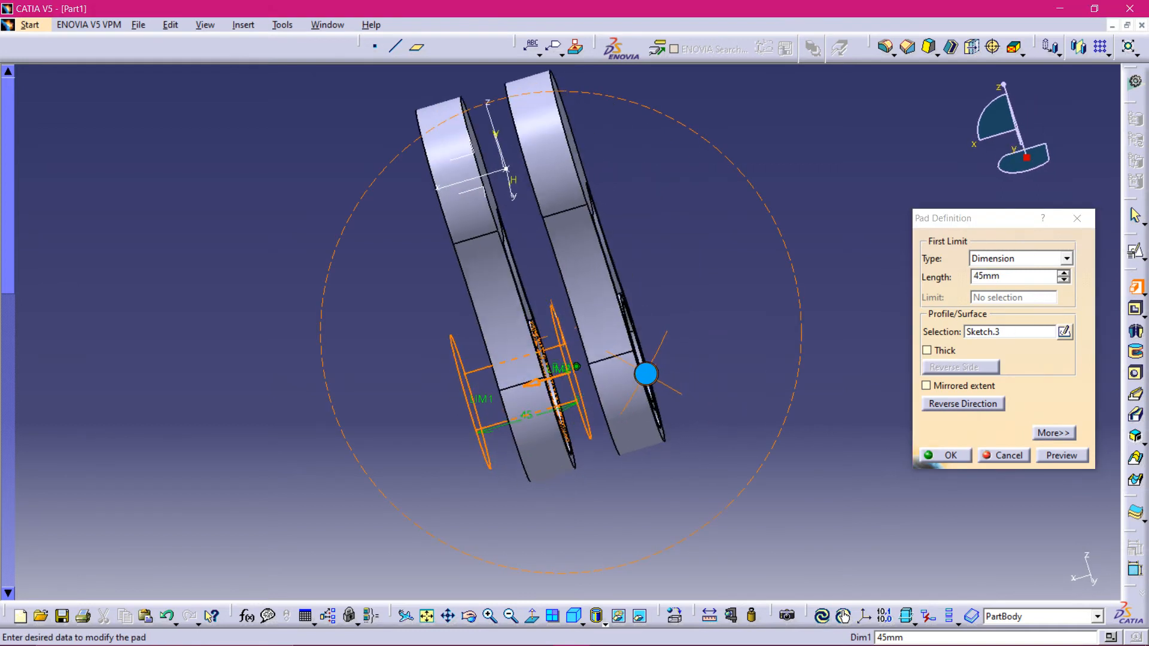
pyautogui.click(926, 386)
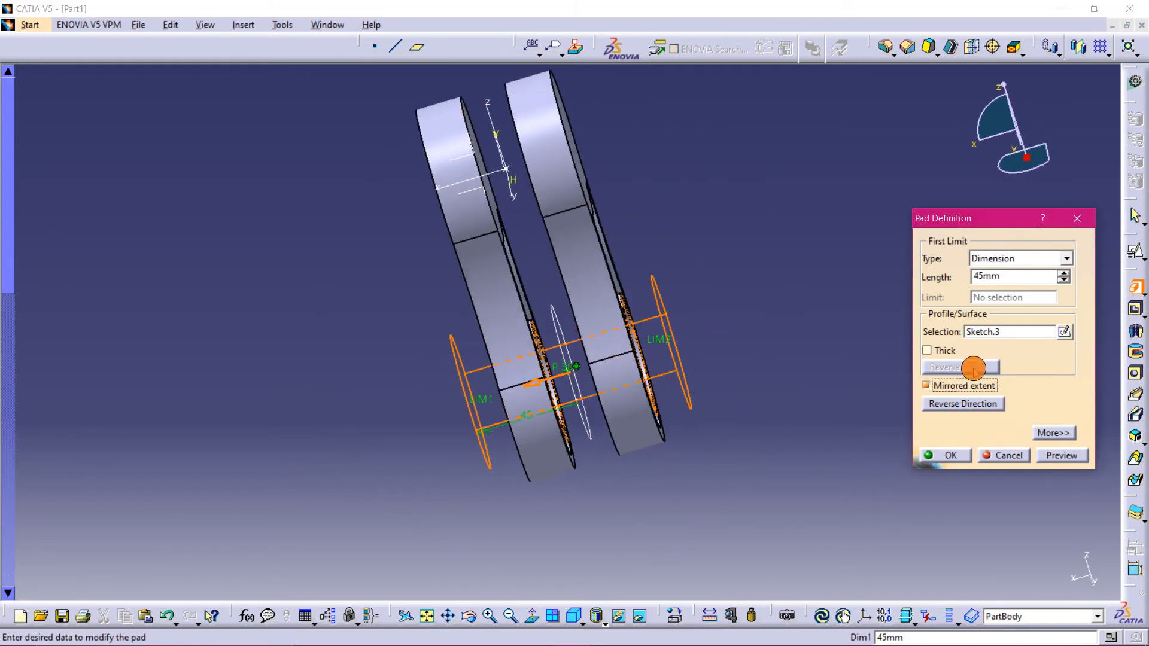
pyautogui.moveTo(1060, 279); pyautogui.dragTo(1058, 281)
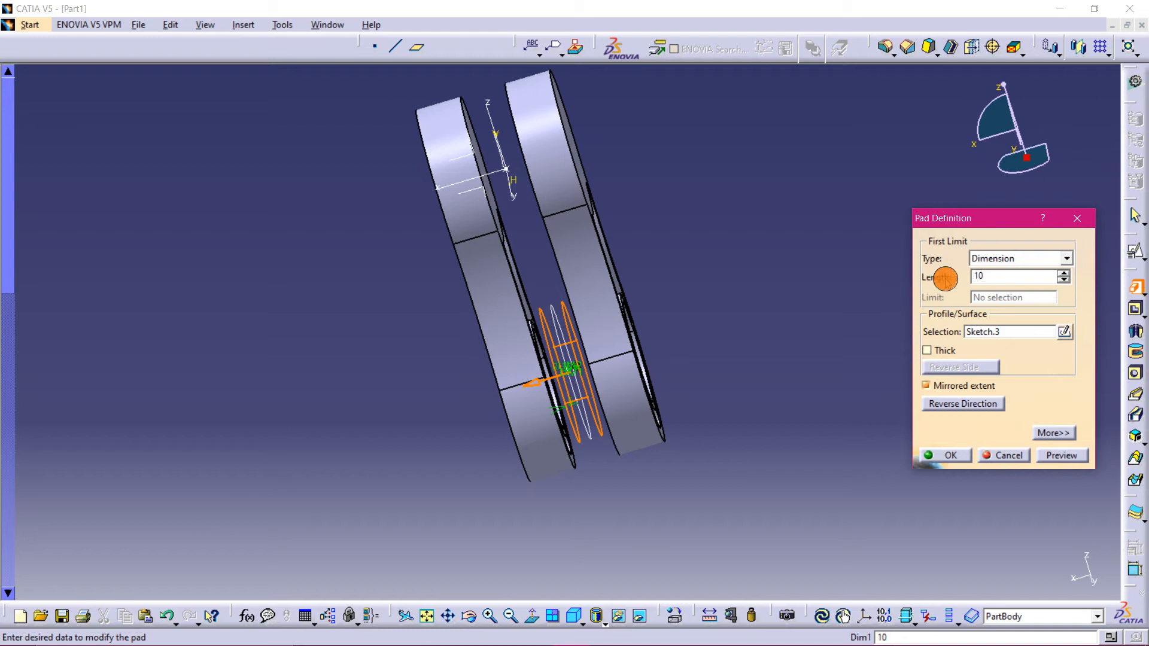
pyautogui.click(1076, 457)
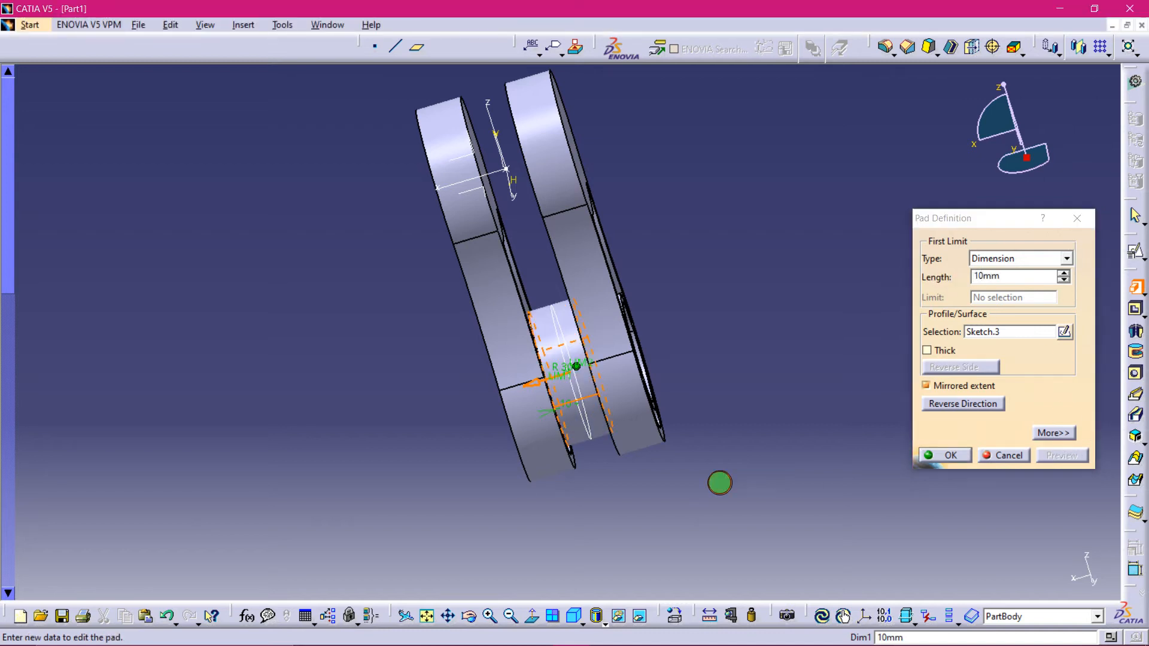
pyautogui.moveTo(720, 480); pyautogui.dragTo(335, 344, button='middle')
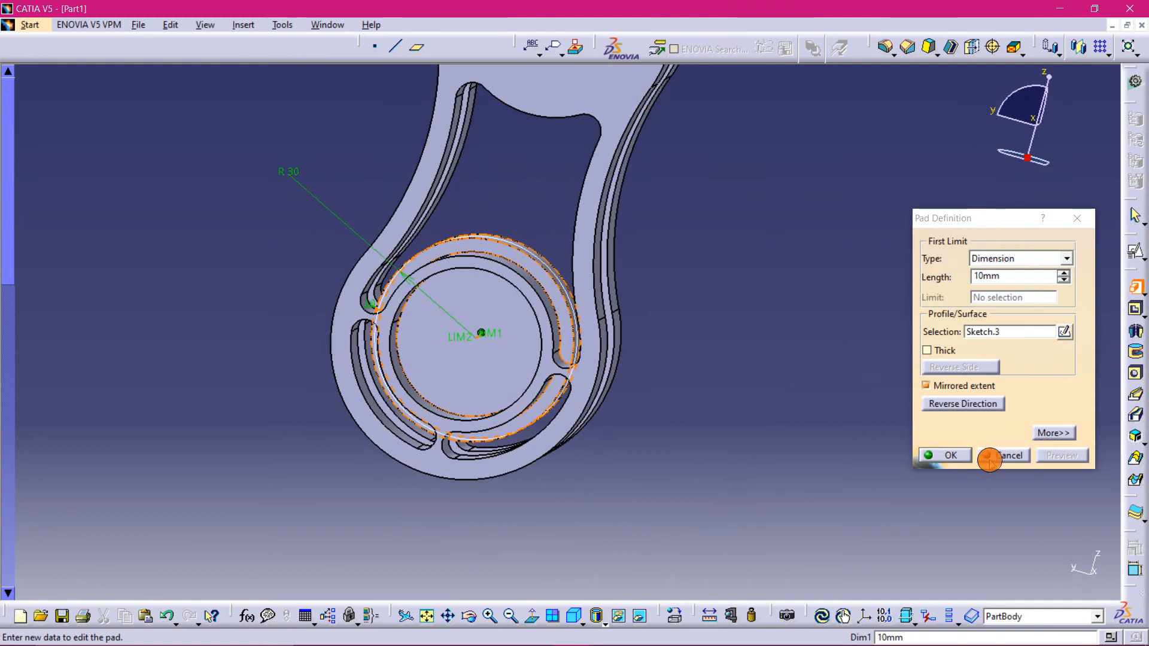
pyautogui.click(948, 455)
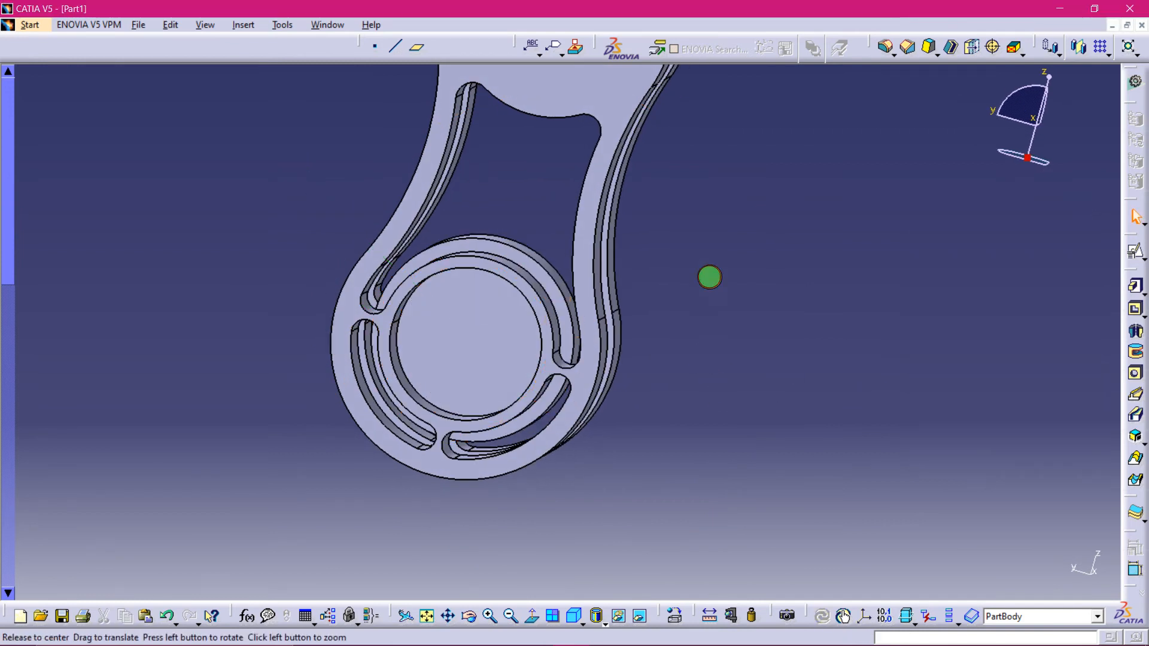
# - Check the practice drawing and rotate the model to inspect the new pad
pyautogui.moveTo(710, 277); pyautogui.dragTo(731, 205, button='middle')
pyautogui.click(422, 632)
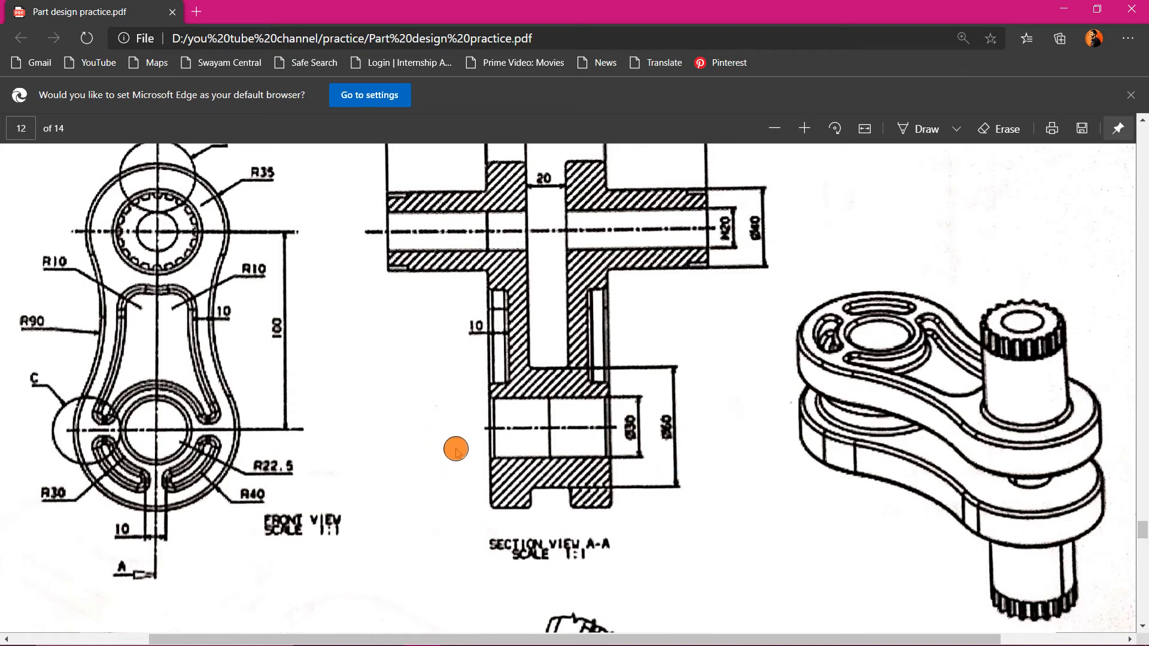
pyautogui.moveTo(645, 642)
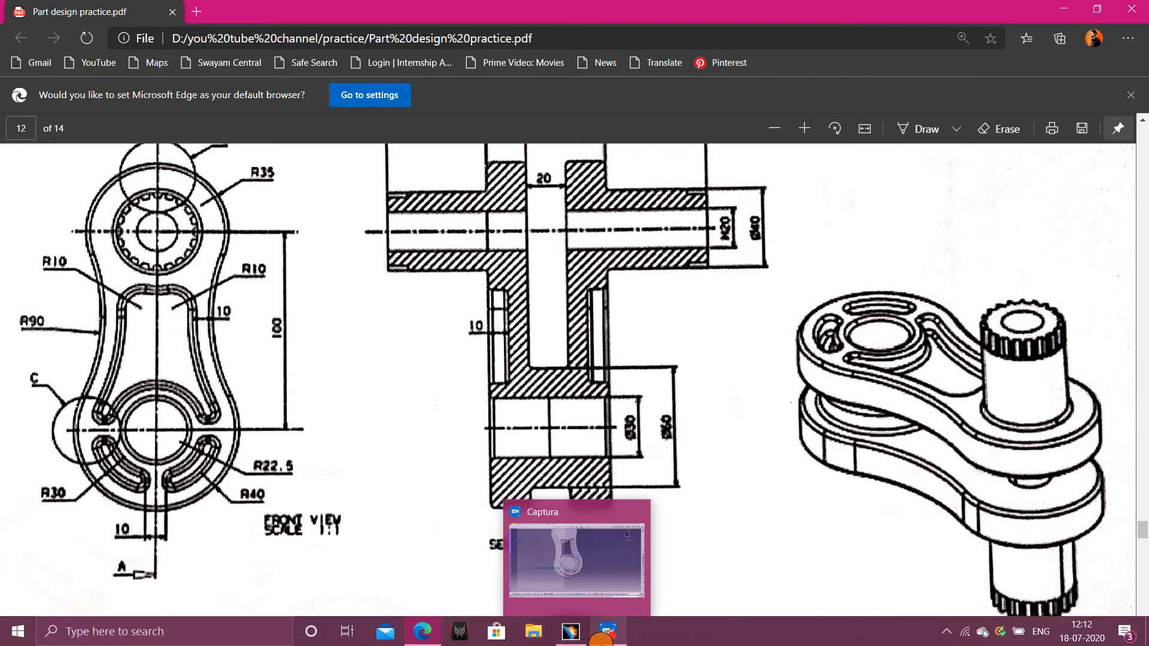
pyautogui.click(560, 639)
pyautogui.moveTo(636, 500); pyautogui.dragTo(458, 539, button='middle')
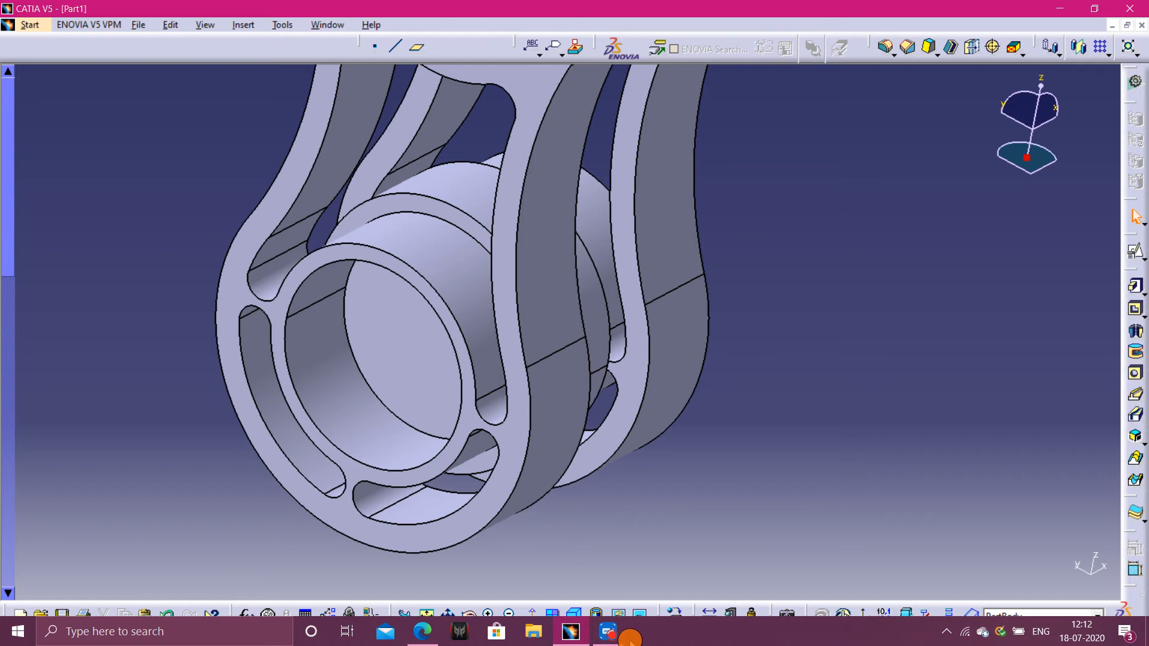
pyautogui.click(611, 634)
pyautogui.click(132, 55)
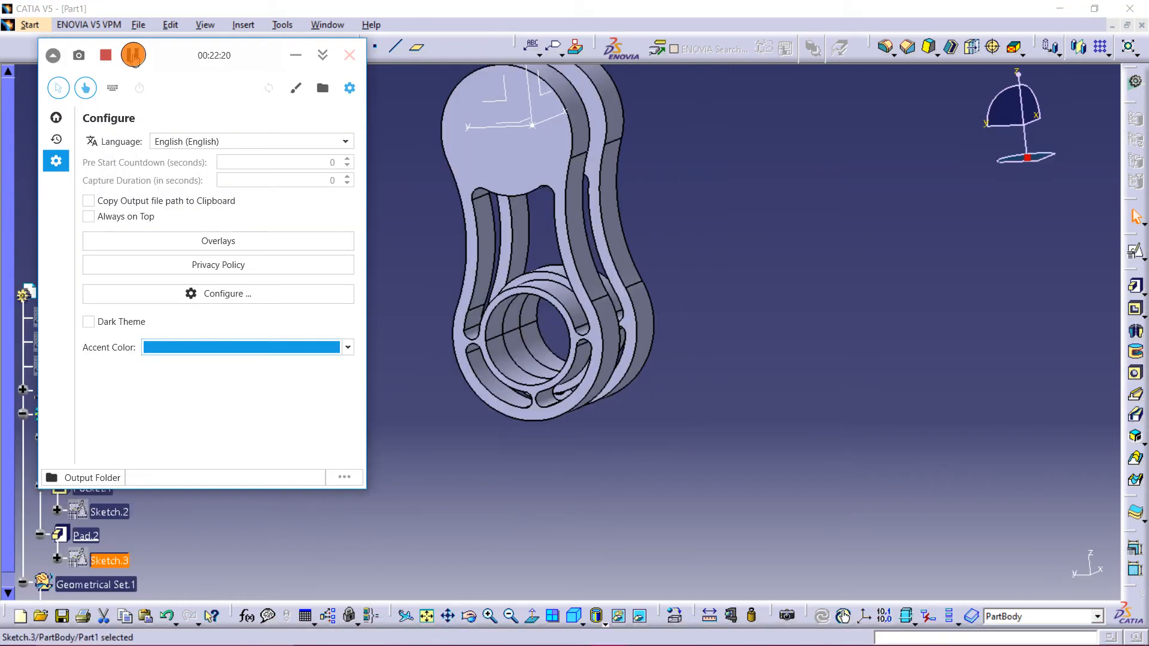
pyautogui.click(316, 60)
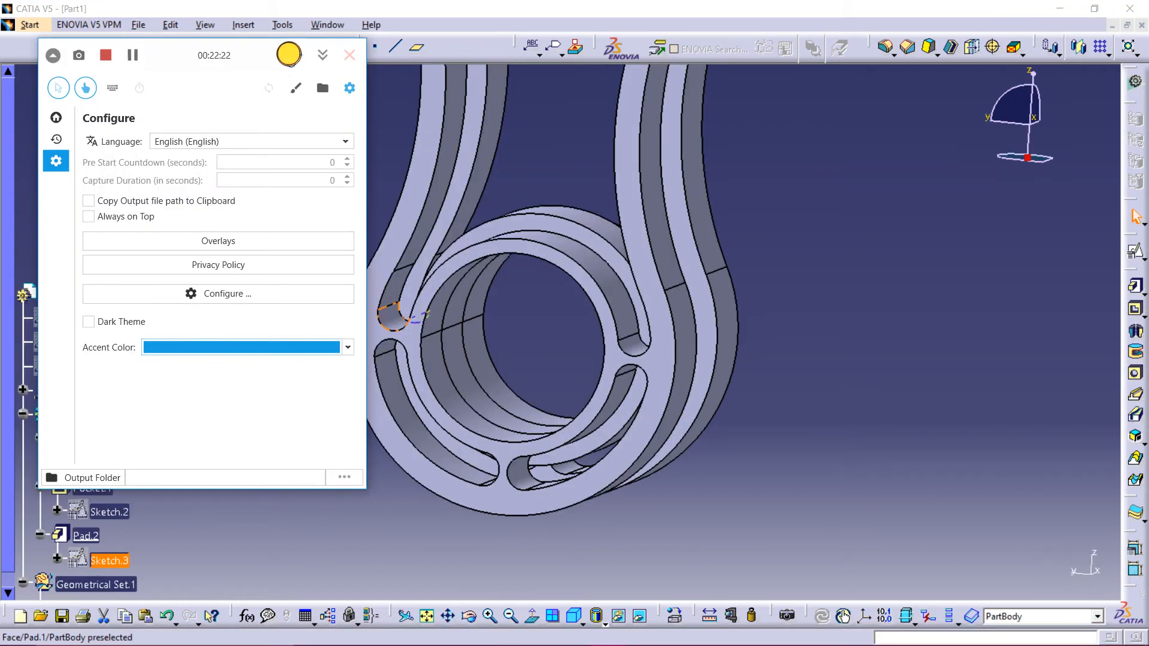
pyautogui.click(289, 55)
# - Rotate and zoom the model to examine the pad and gap area against the drawing's section view
pyautogui.moveTo(834, 218)
pyautogui.mouseDown(button='middle')
pyautogui.moveTo(787, 329)
pyautogui.moveTo(659, 272)
pyautogui.moveTo(721, 299)
pyautogui.mouseUp(button='middle')
pyautogui.click(267, 250)
pyautogui.scroll(1, 357, 197)
pyautogui.moveTo(356, 198); pyautogui.dragTo(450, 349, button='middle')
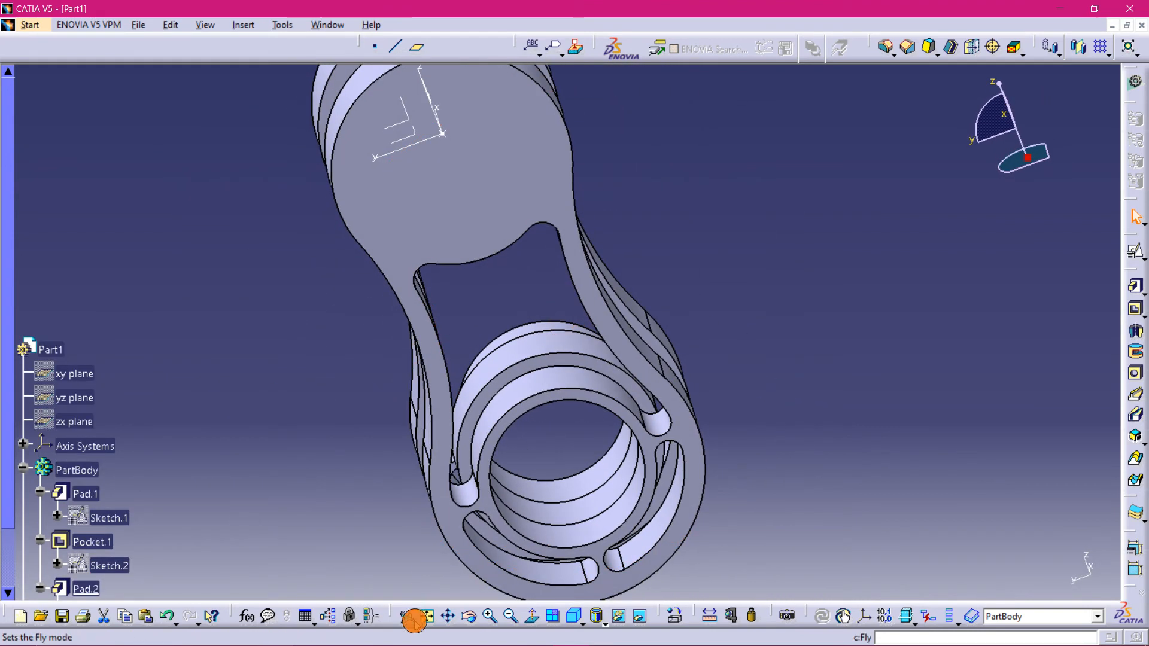
pyautogui.moveTo(392, 641)
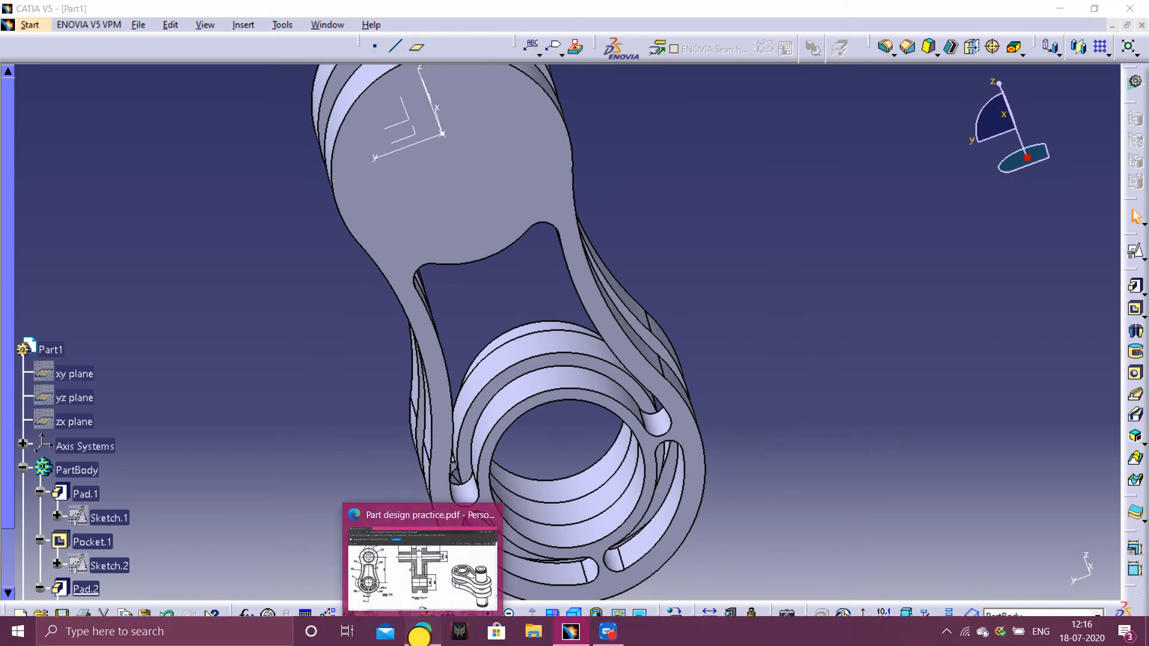
pyautogui.click(420, 633)
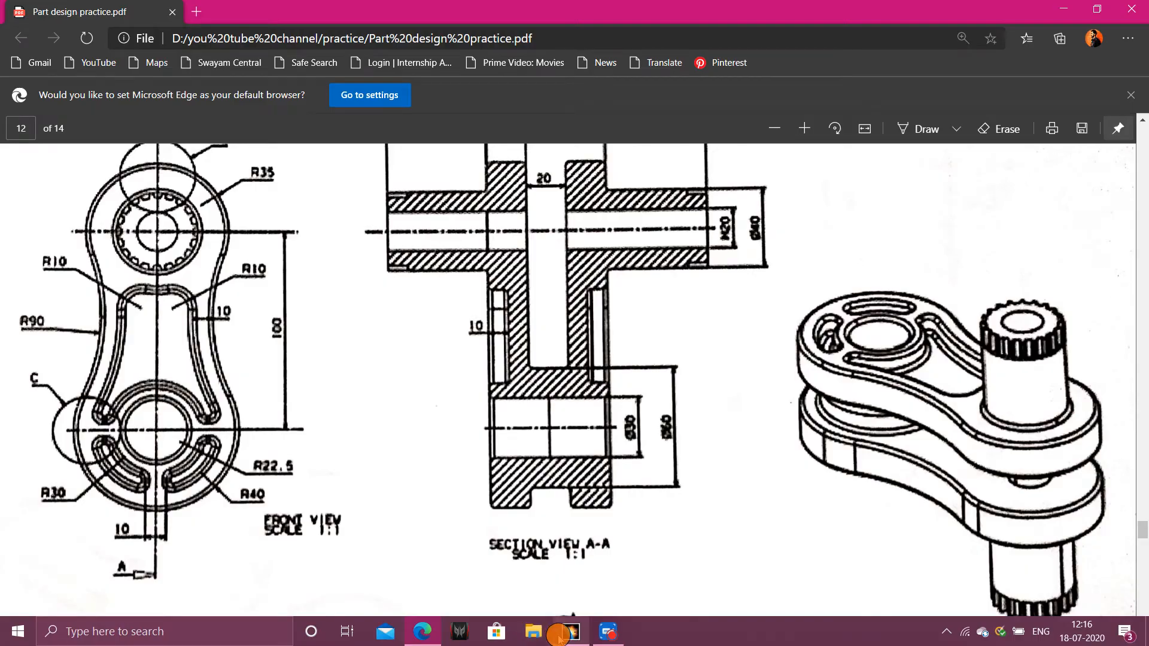
pyautogui.click(559, 637)
pyautogui.moveTo(777, 313); pyautogui.dragTo(496, 373, button='middle')
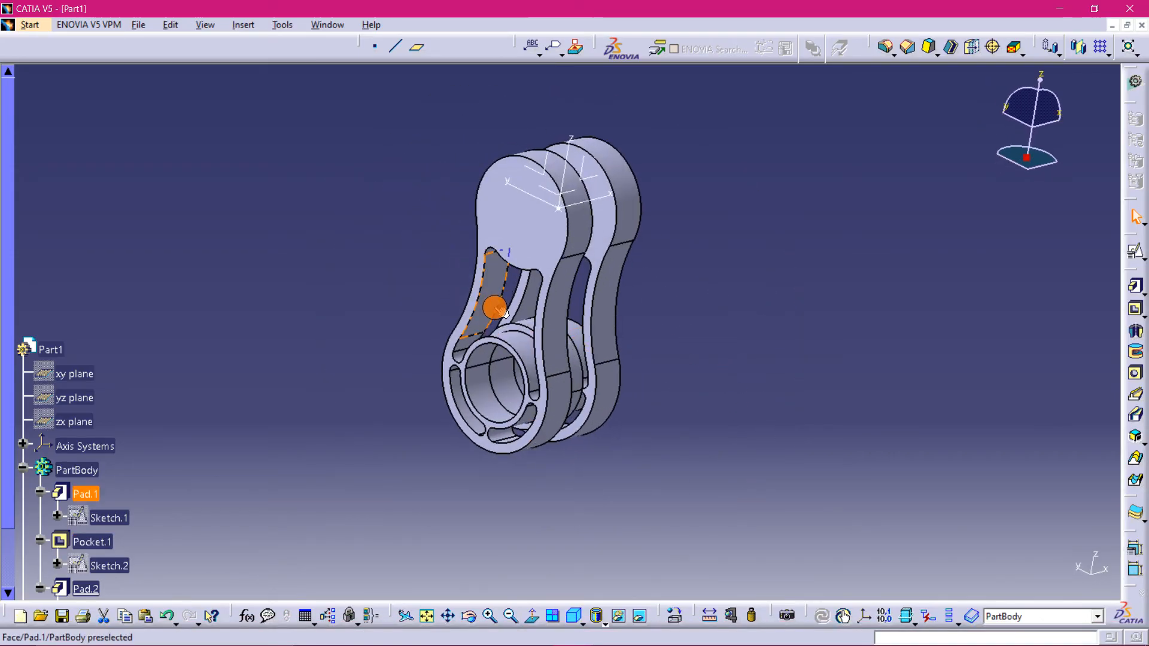
pyautogui.moveTo(497, 308); pyautogui.dragTo(516, 289, button='middle')
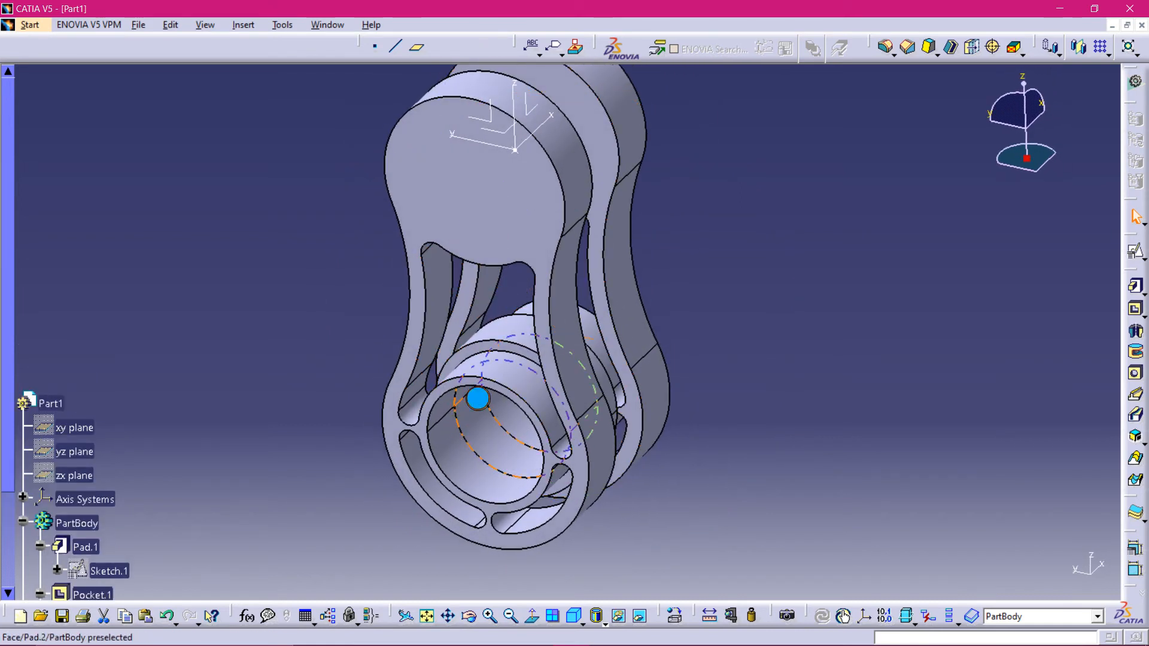
# - Create a positioned sketch on the pocket's inner face with a projection-point origin at the axis system's origin
pyautogui.moveTo(478, 397)
pyautogui.mouseDown(button='middle')
pyautogui.moveTo(439, 333)
pyautogui.moveTo(367, 341)
pyautogui.moveTo(939, 336)
pyautogui.moveTo(818, 404)
pyautogui.moveTo(546, 437)
pyautogui.moveTo(590, 482)
pyautogui.moveTo(567, 441)
pyautogui.mouseUp(button='middle')
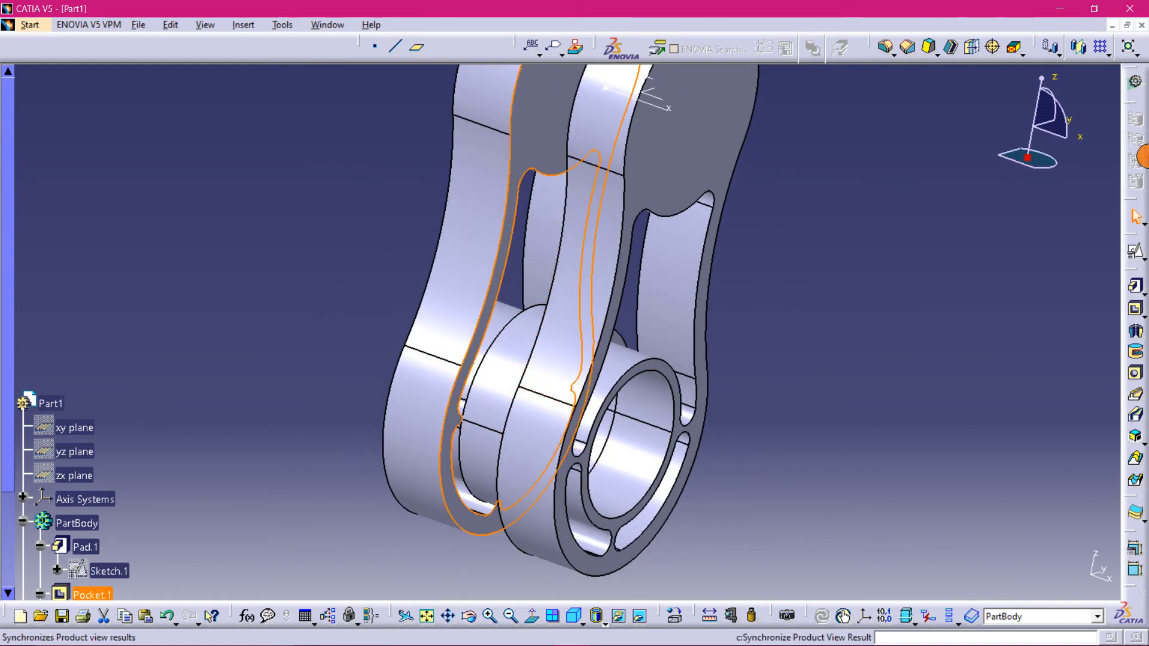
pyautogui.click(1133, 251)
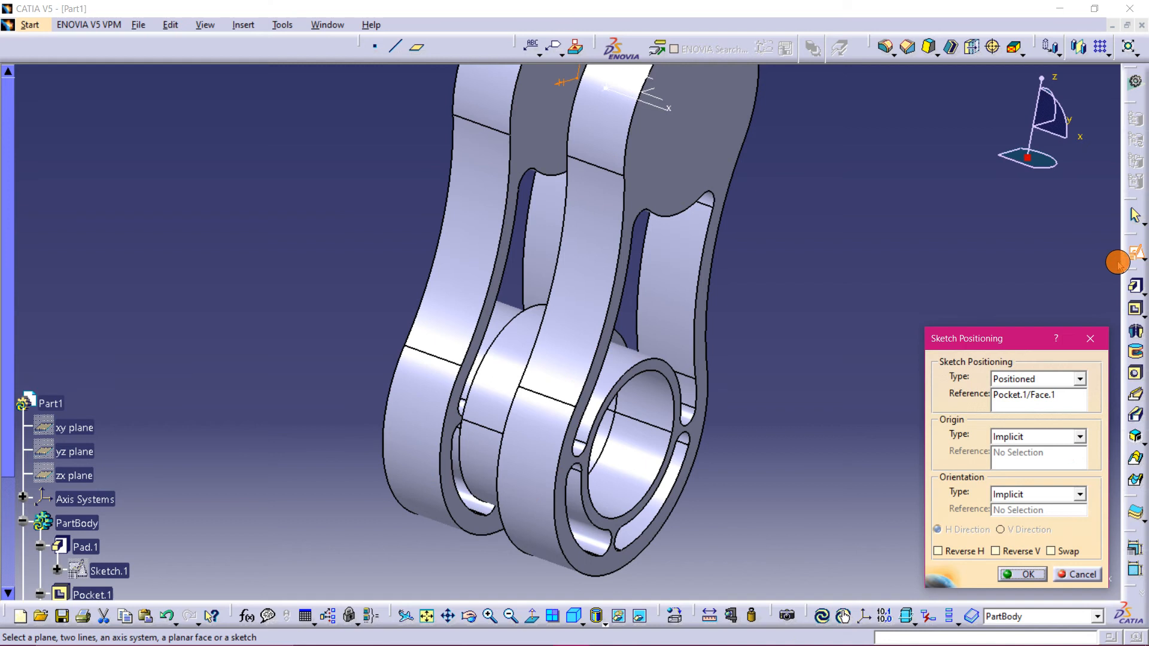
pyautogui.click(1079, 437)
pyautogui.click(1056, 476)
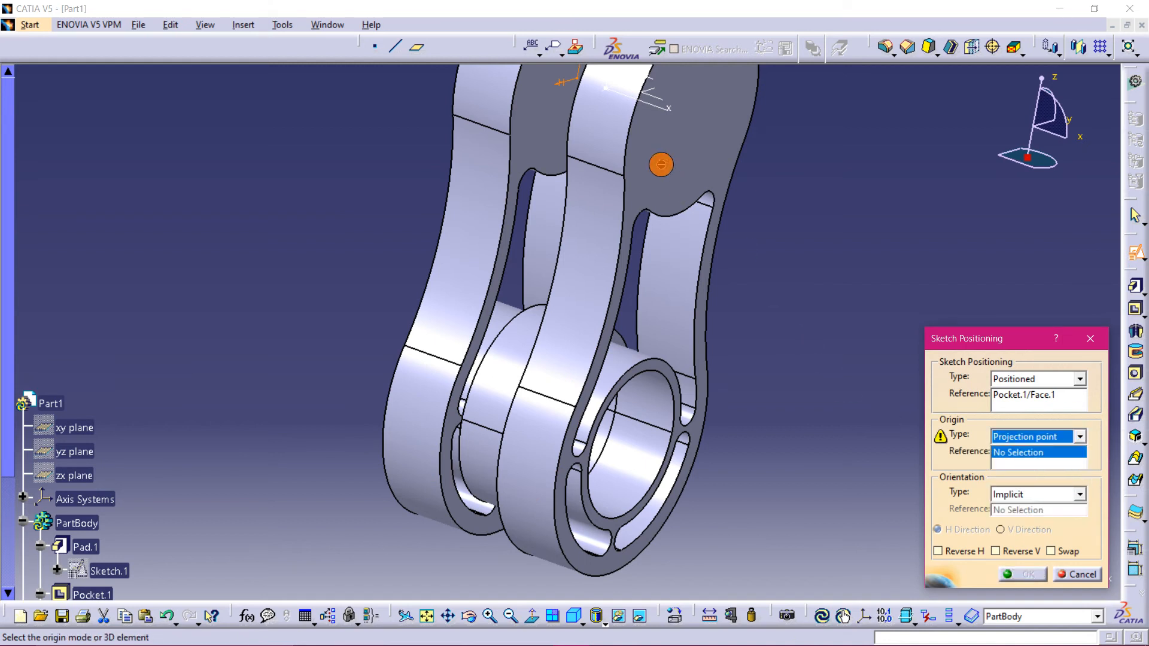
pyautogui.click(608, 90)
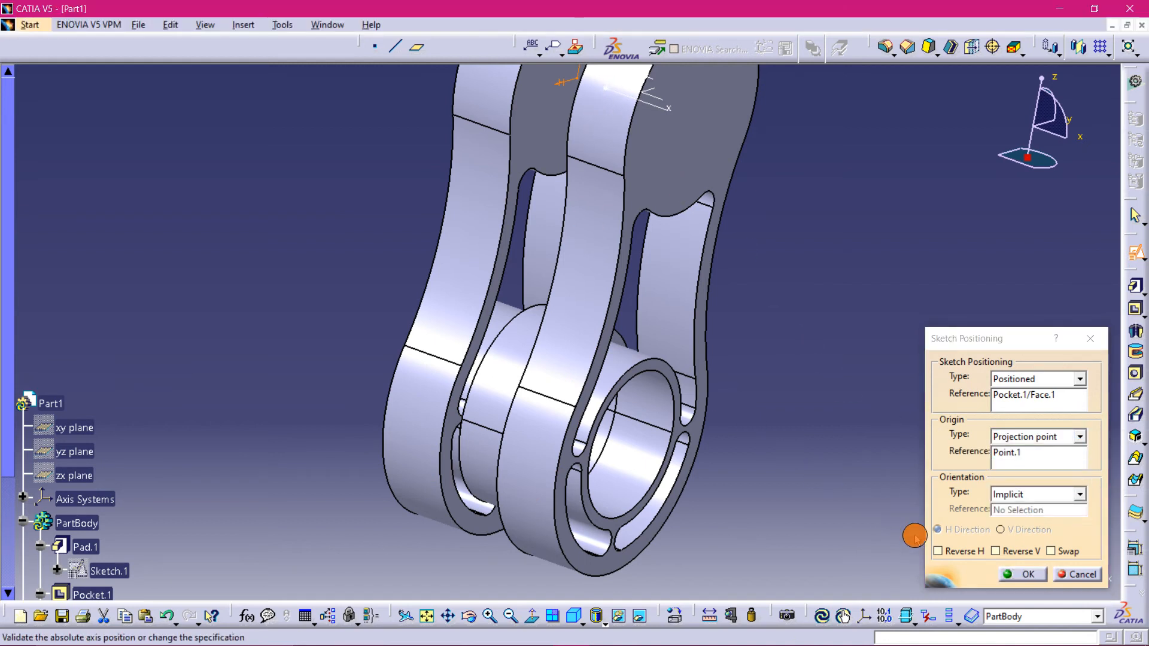
pyautogui.click(1020, 574)
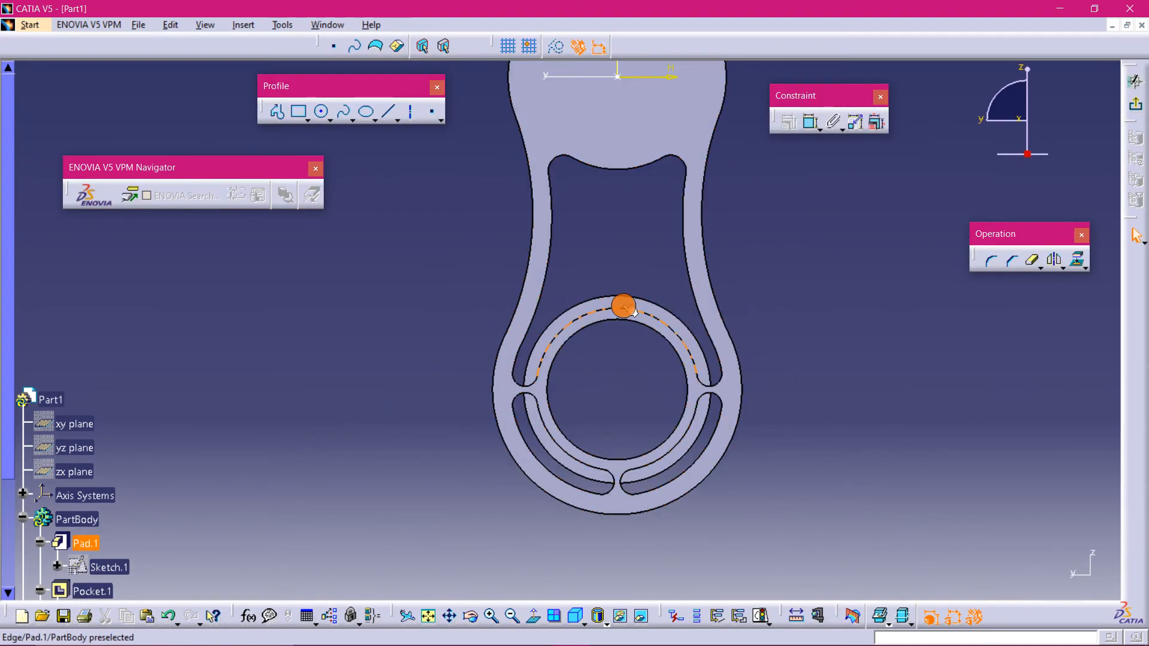
# - Select the pocket's inner outline and slot edges and project them into the sketch
pyautogui.click(624, 306)
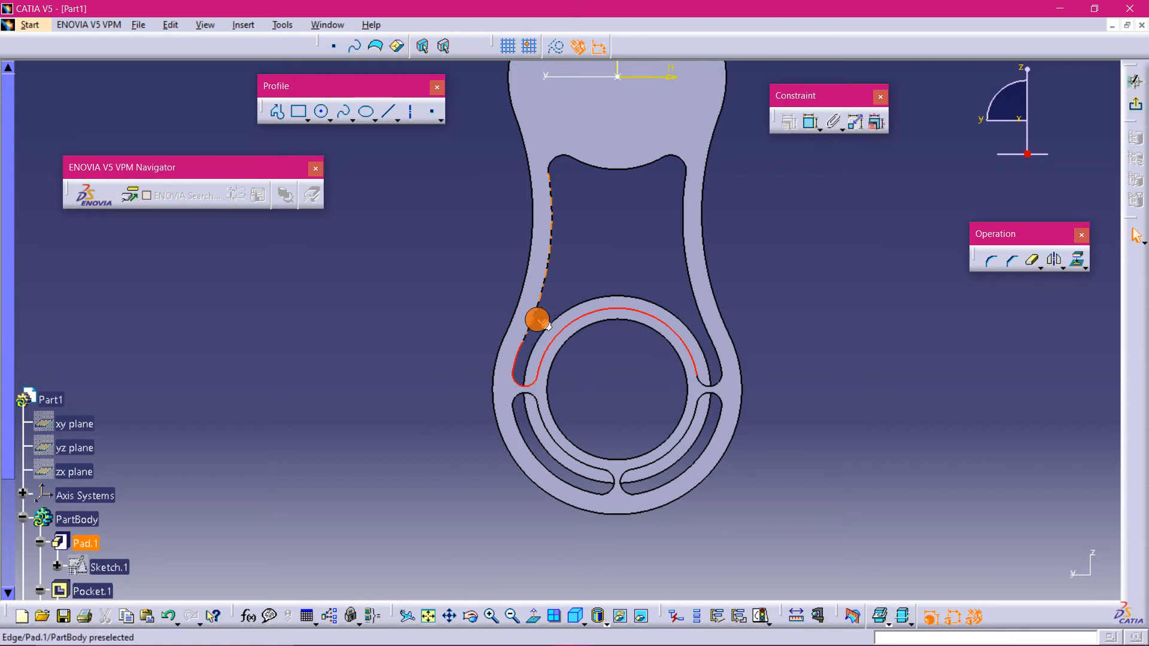
pyautogui.click(548, 264)
pyautogui.click(553, 158)
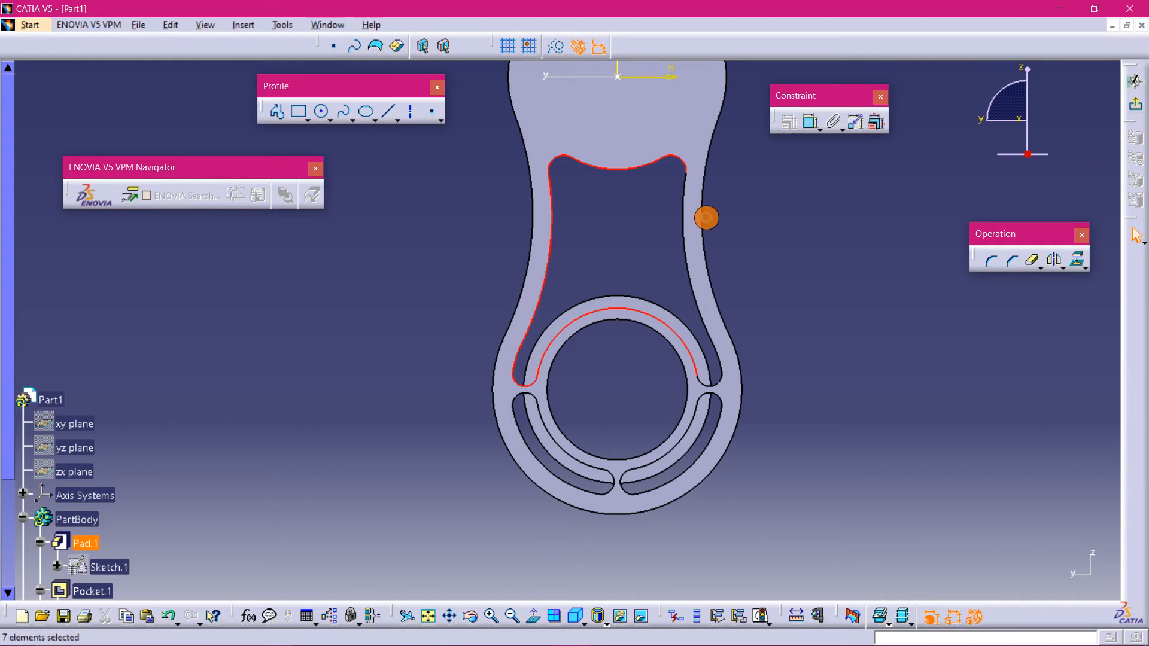
pyautogui.click(683, 240)
pyautogui.click(717, 367)
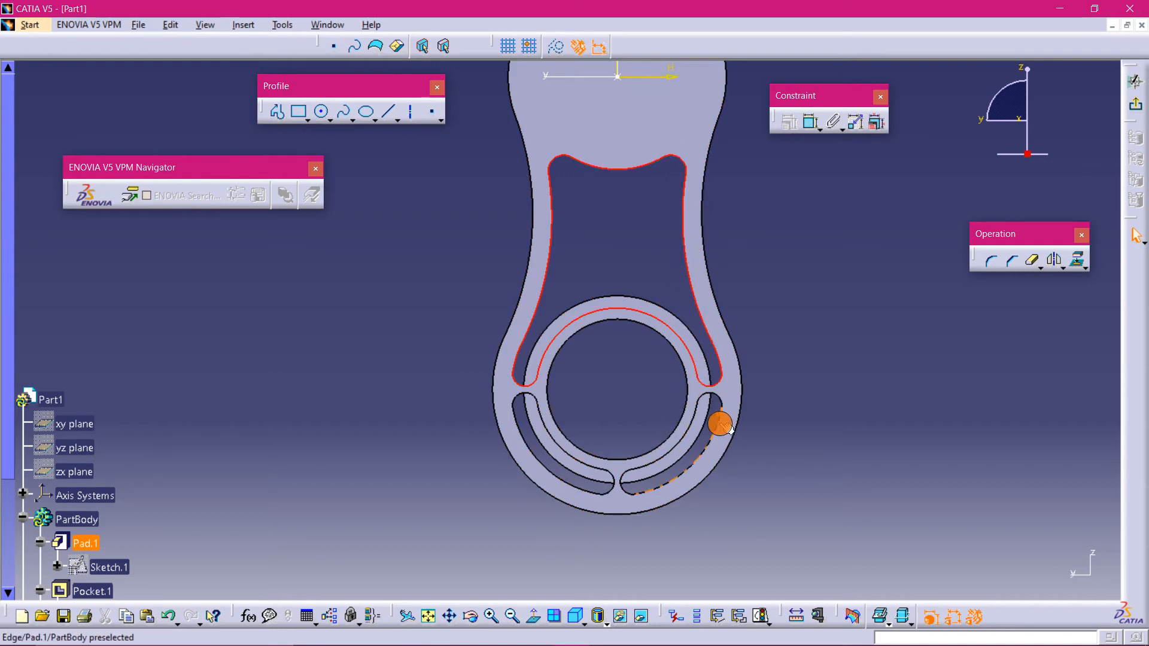
pyautogui.click(721, 429)
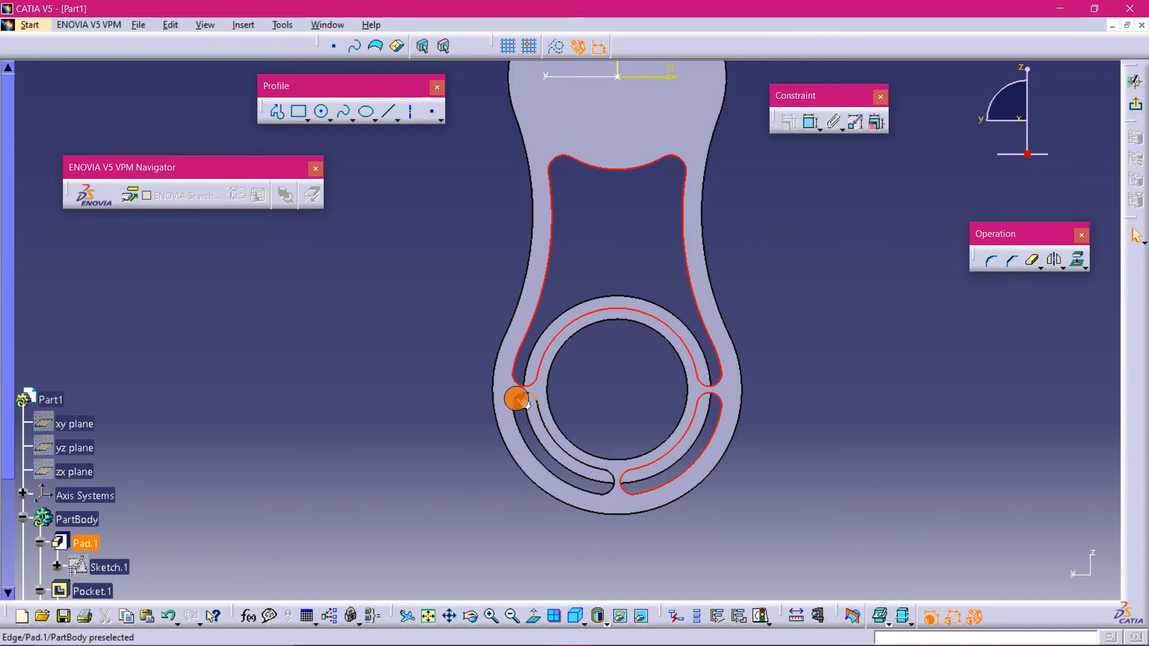
pyautogui.keyDown('ctrl'); pyautogui.click(545, 424); pyautogui.keyUp('ctrl')
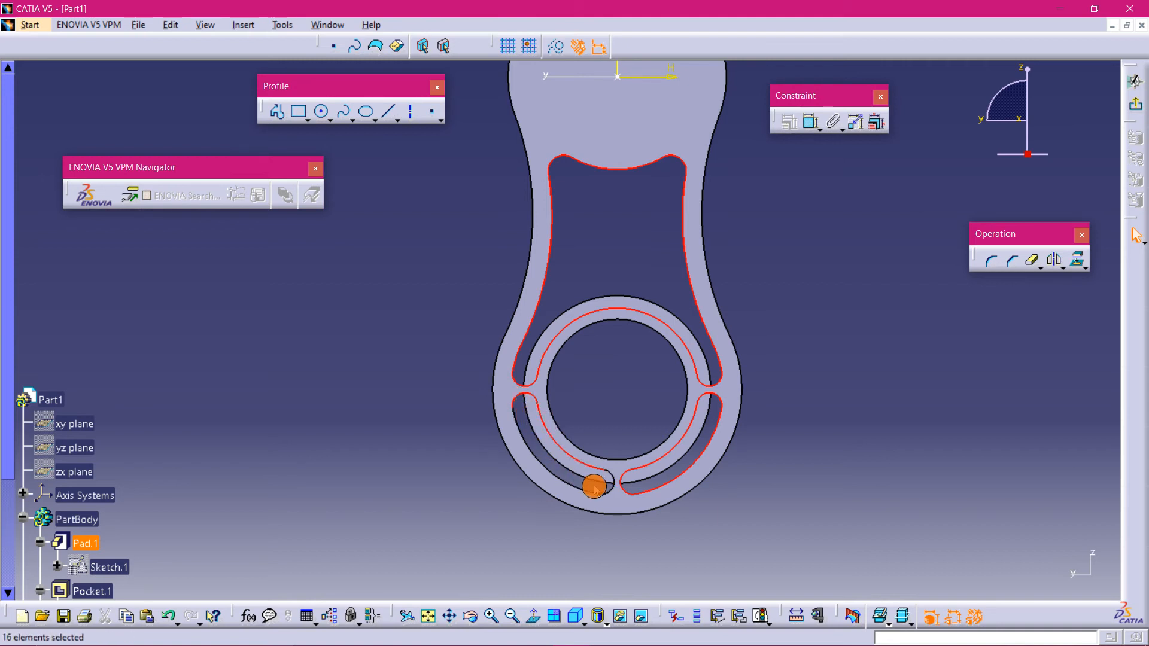
pyautogui.keyDown('ctrl'); pyautogui.click(622, 494); pyautogui.keyUp('ctrl')
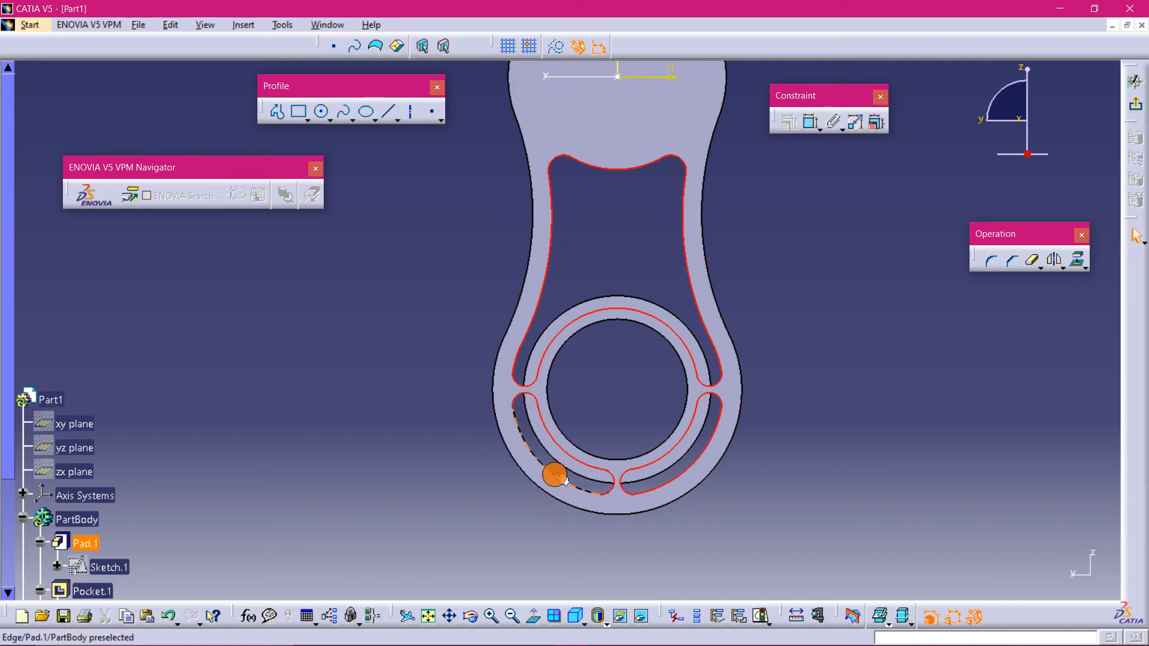
pyautogui.keyDown('ctrl'); pyautogui.click(554, 472); pyautogui.keyUp('ctrl')
pyautogui.click(1077, 259)
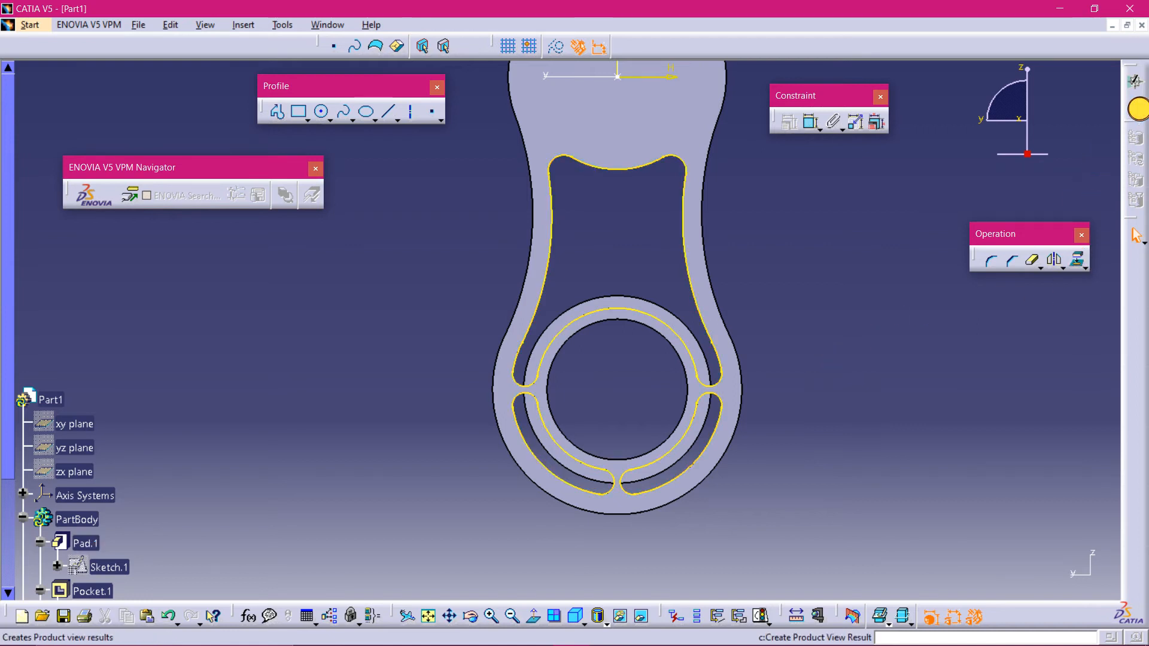
# - Exit the sketch and pad the projected profile 10 mm
pyautogui.click(1136, 107)
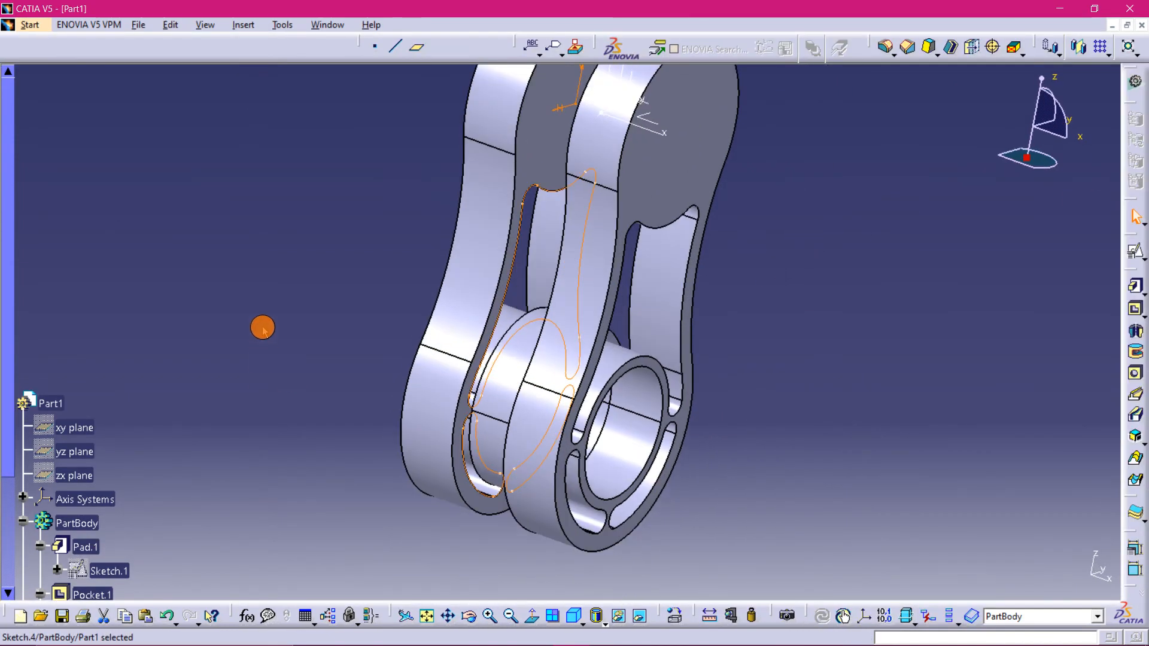
pyautogui.moveTo(259, 325); pyautogui.dragTo(562, 443, button='middle')
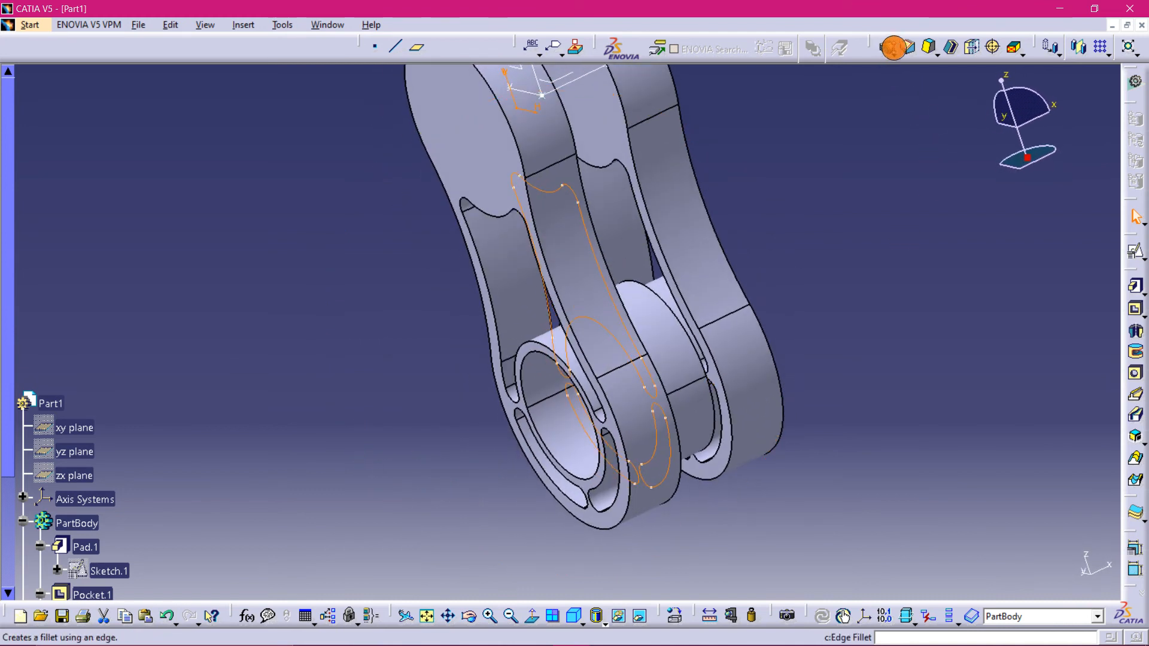
pyautogui.click(1130, 289)
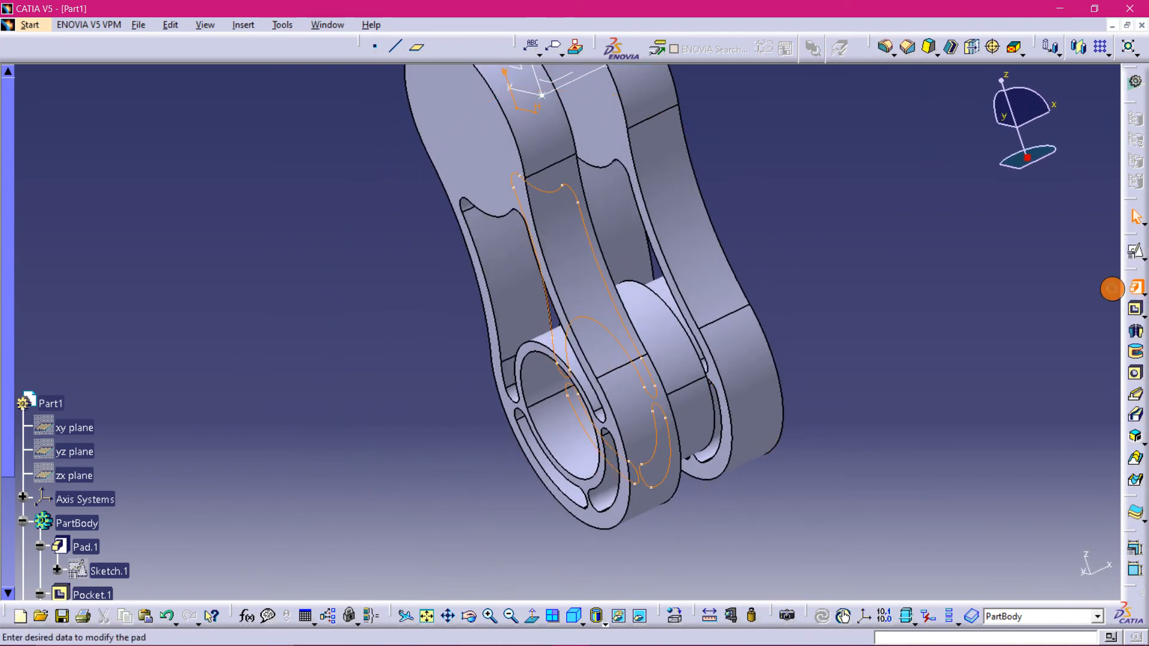
pyautogui.moveTo(796, 297)
pyautogui.mouseDown(button='middle')
pyautogui.moveTo(728, 339)
pyautogui.moveTo(774, 358)
pyautogui.moveTo(785, 313)
pyautogui.mouseUp(button='middle')
pyautogui.click(933, 350)
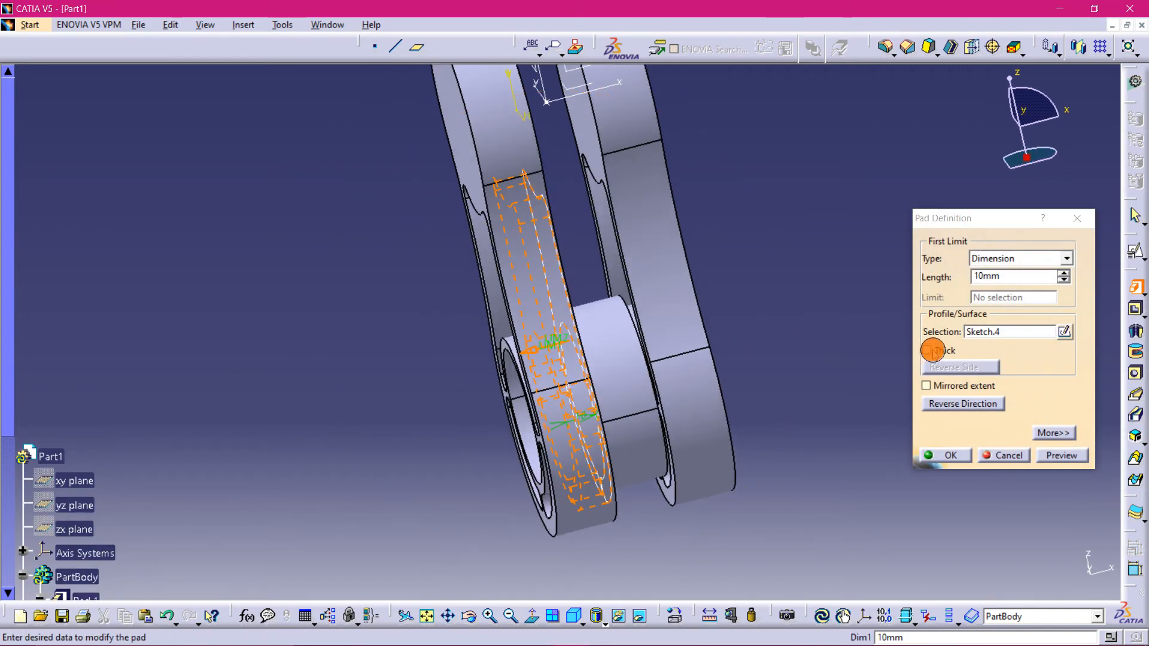
pyautogui.moveTo(820, 346)
pyautogui.mouseDown(button='middle')
pyautogui.moveTo(715, 311)
pyautogui.moveTo(783, 295)
pyautogui.moveTo(813, 267)
pyautogui.moveTo(906, 325)
pyautogui.mouseUp(button='middle')
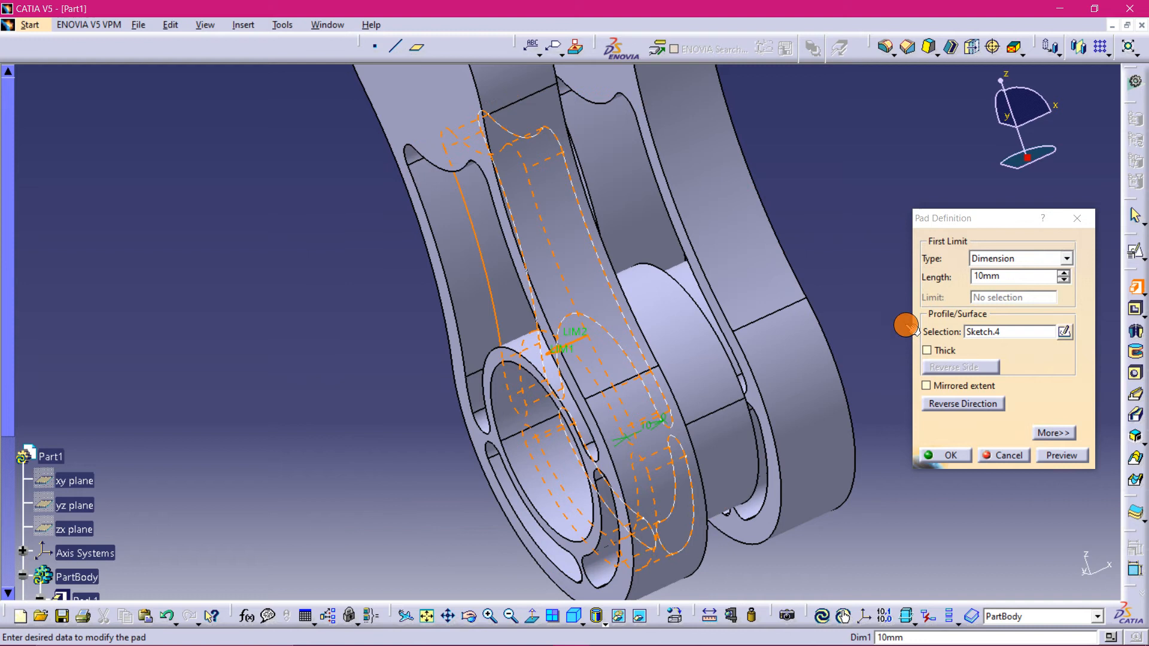
pyautogui.click(951, 449)
pyautogui.moveTo(865, 259); pyautogui.dragTo(839, 293, button='middle')
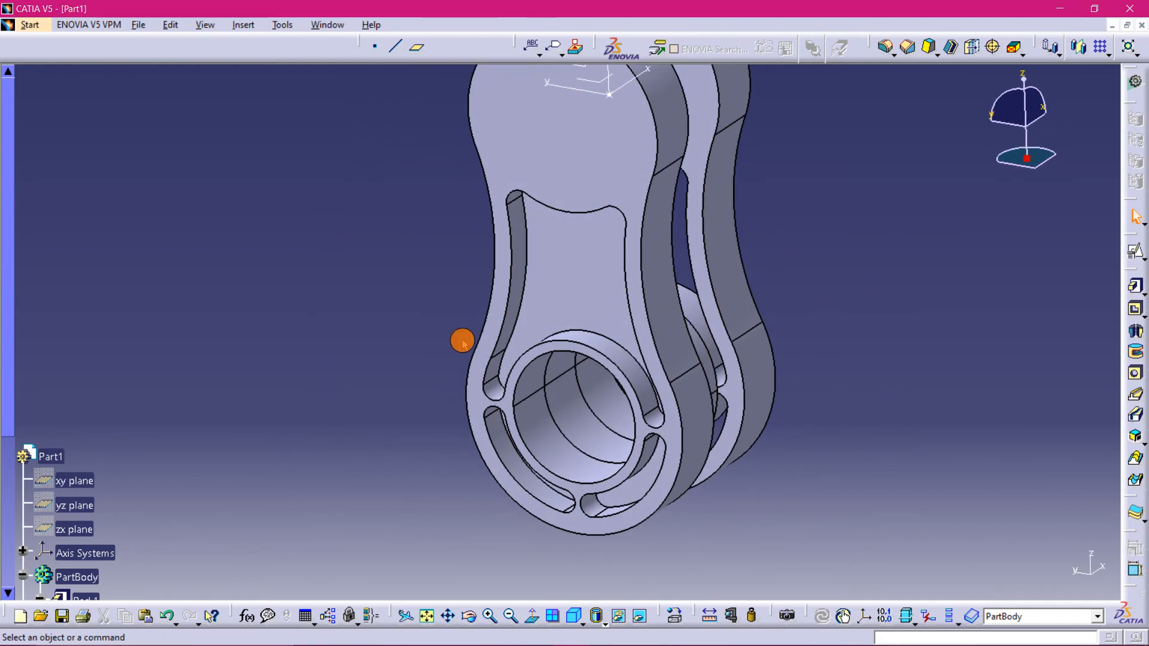
pyautogui.click(600, 299)
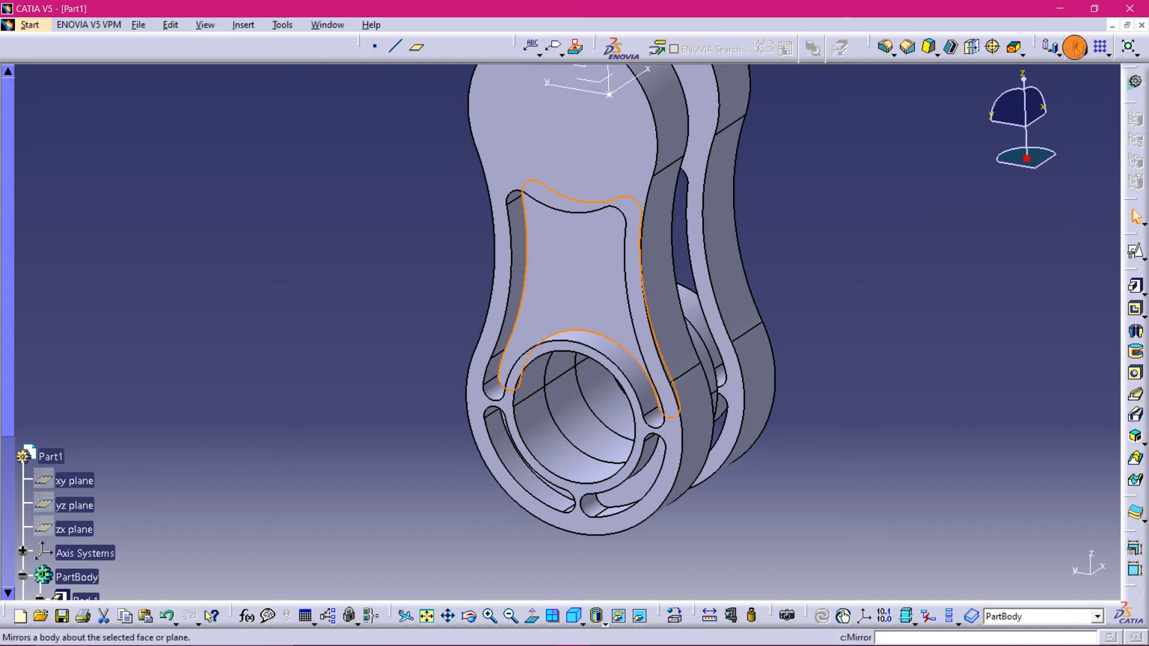
pyautogui.click(1078, 47)
pyautogui.moveTo(938, 213); pyautogui.dragTo(745, 371, button='middle')
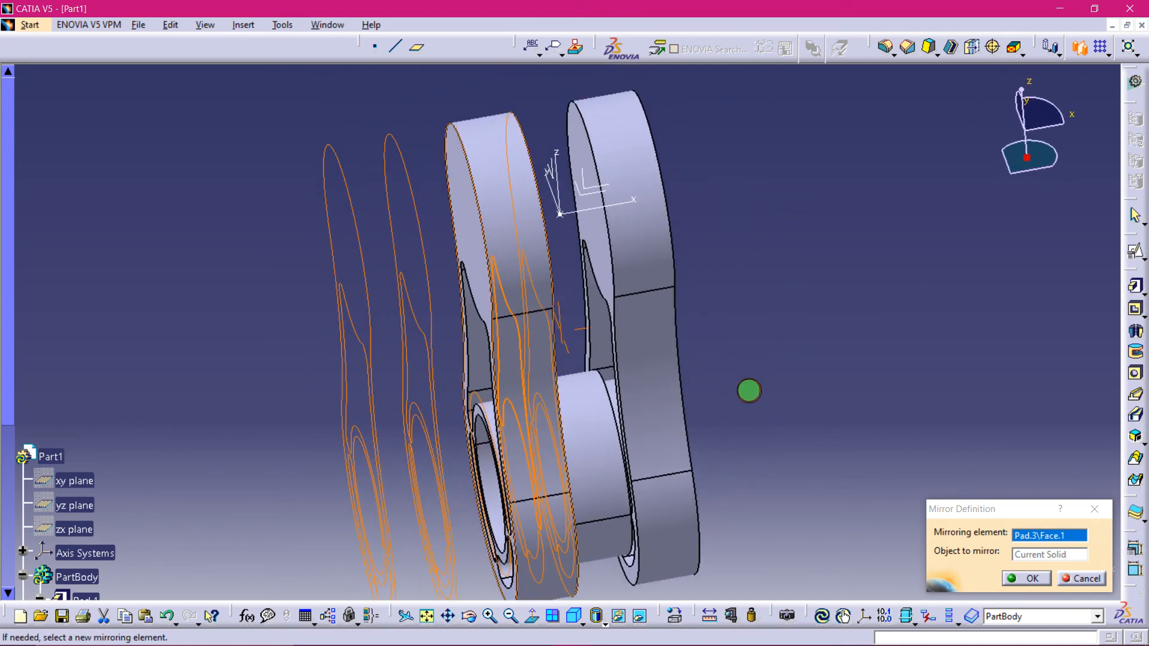
pyautogui.click(1088, 510)
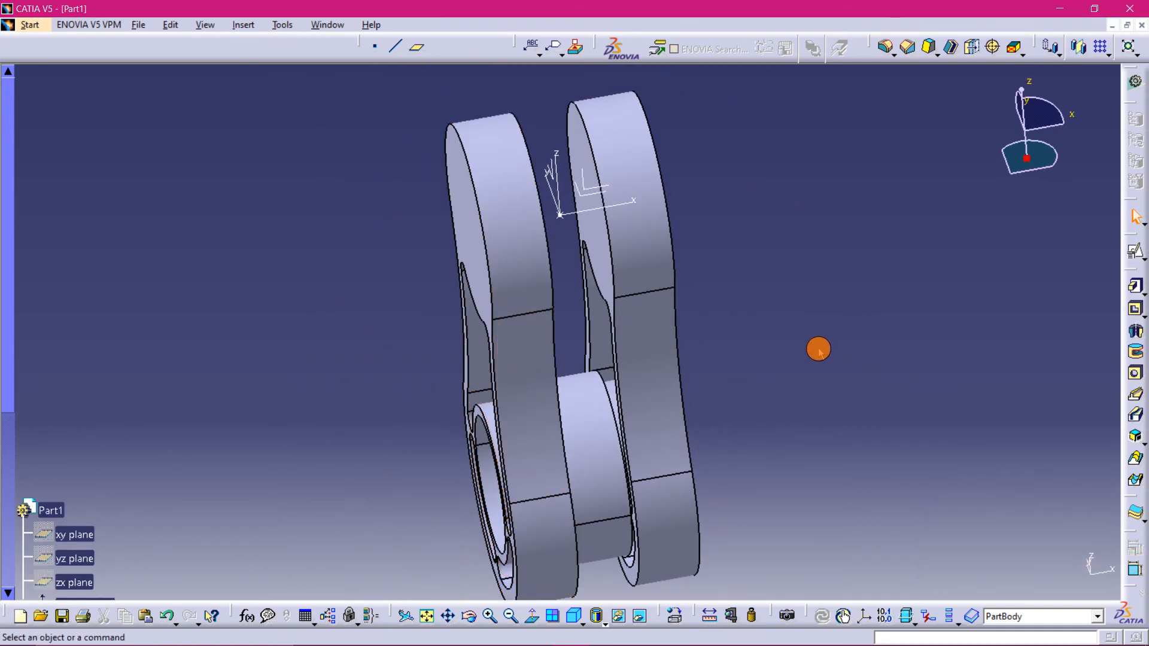
# - Mirror Pad.3 about the axis system's YZ plane, accepting the mirror warning
pyautogui.moveTo(814, 349); pyautogui.dragTo(690, 303, button='middle')
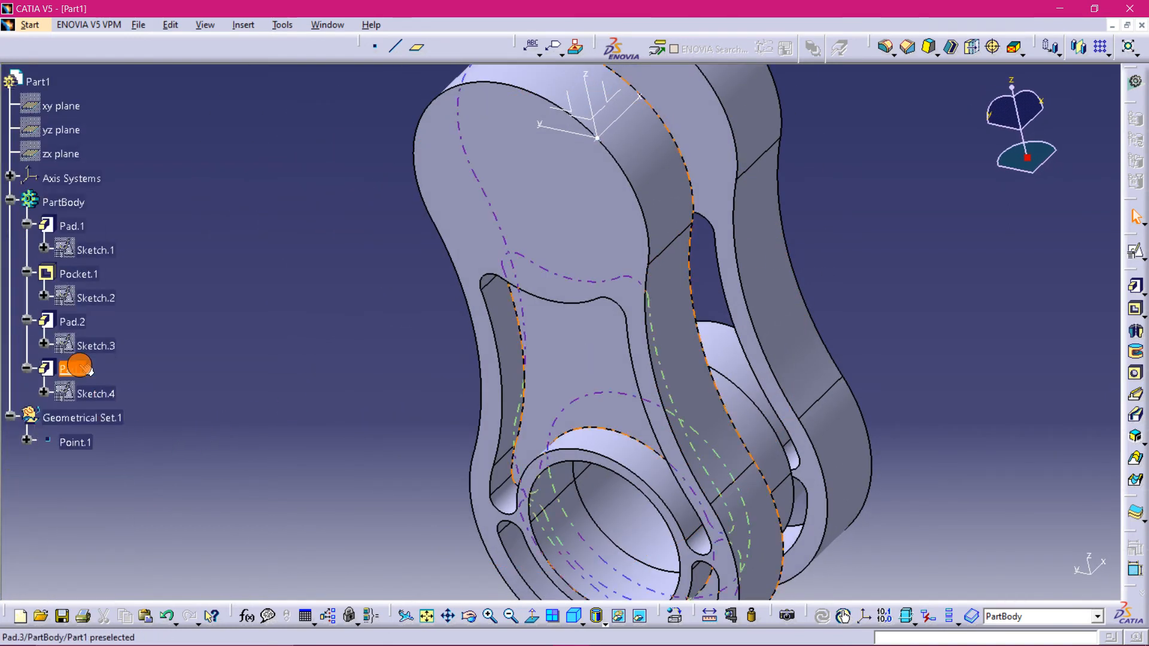
pyautogui.click(79, 367)
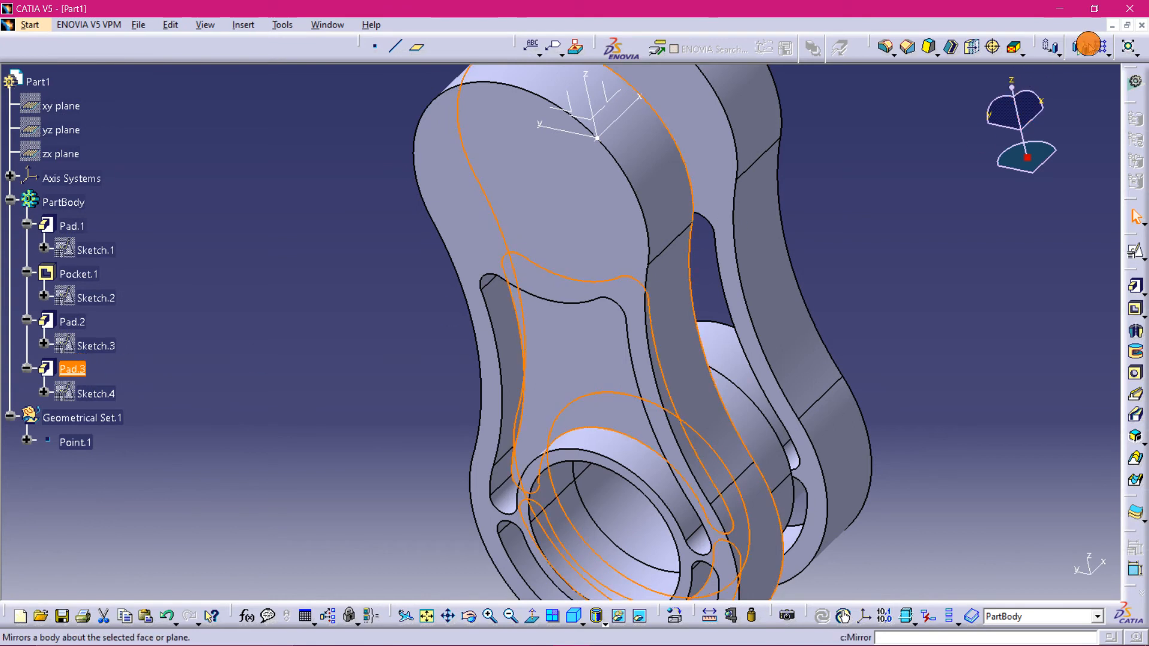
pyautogui.click(1080, 50)
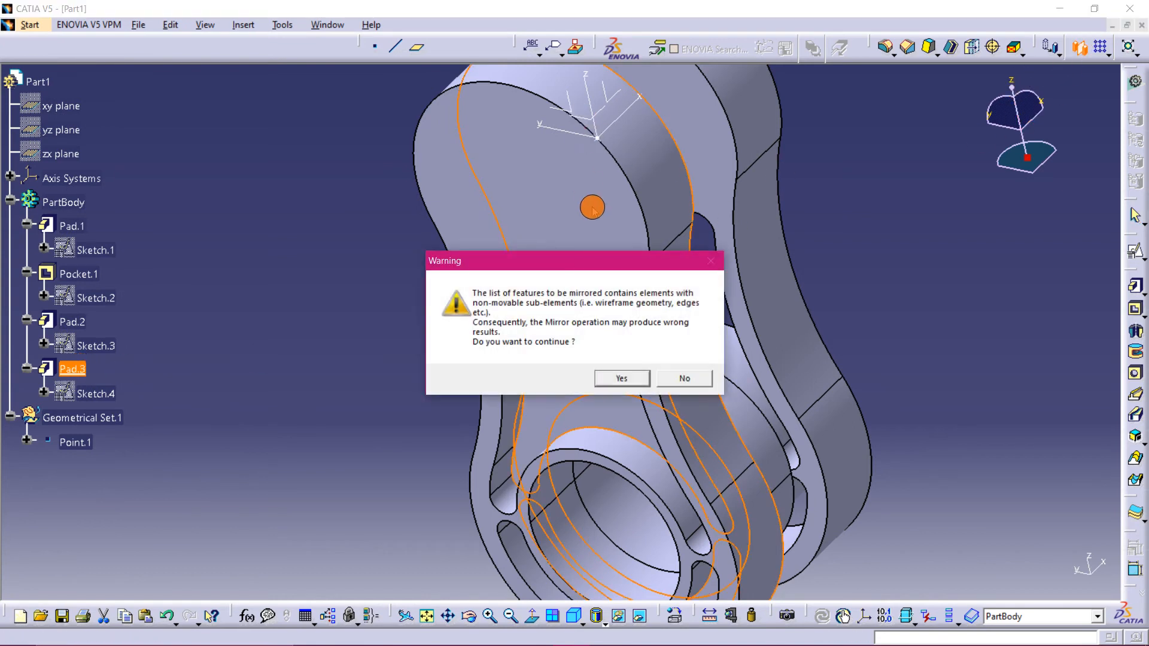
pyautogui.click(624, 379)
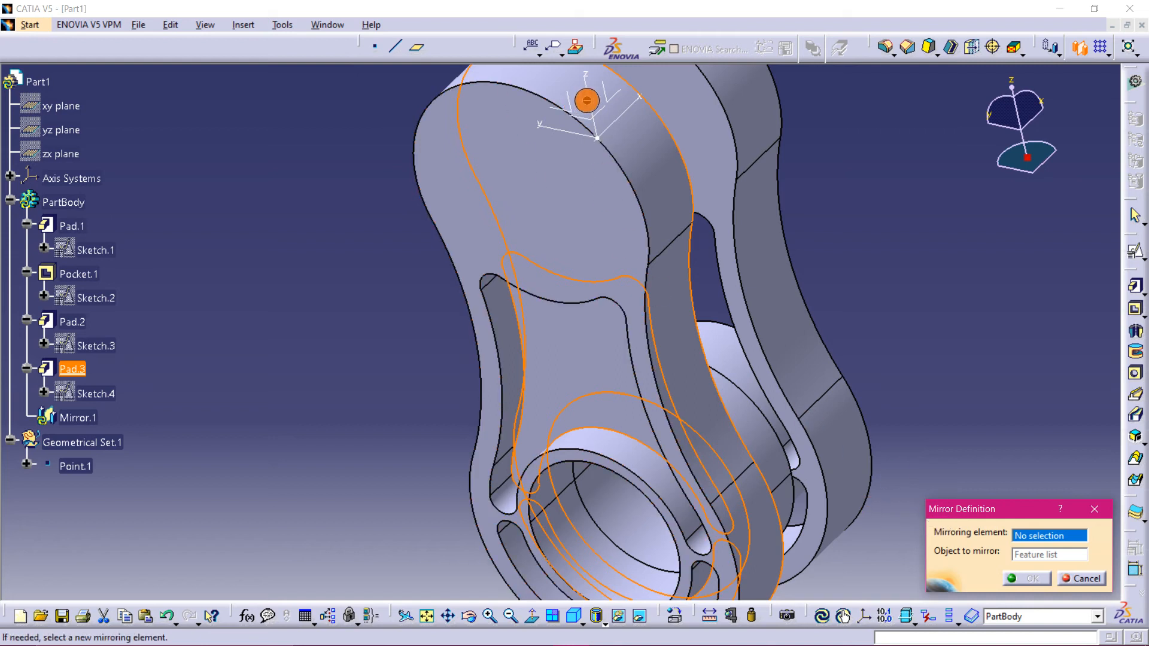
pyautogui.moveTo(587, 101); pyautogui.dragTo(505, 303, button='middle')
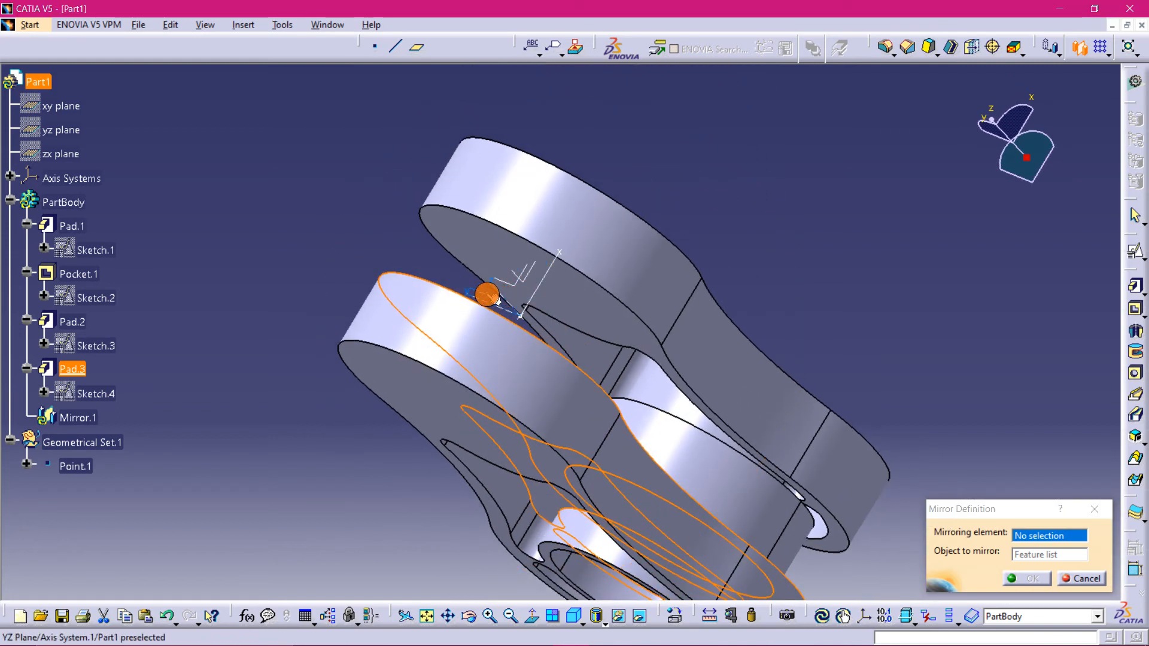
pyautogui.click(487, 295)
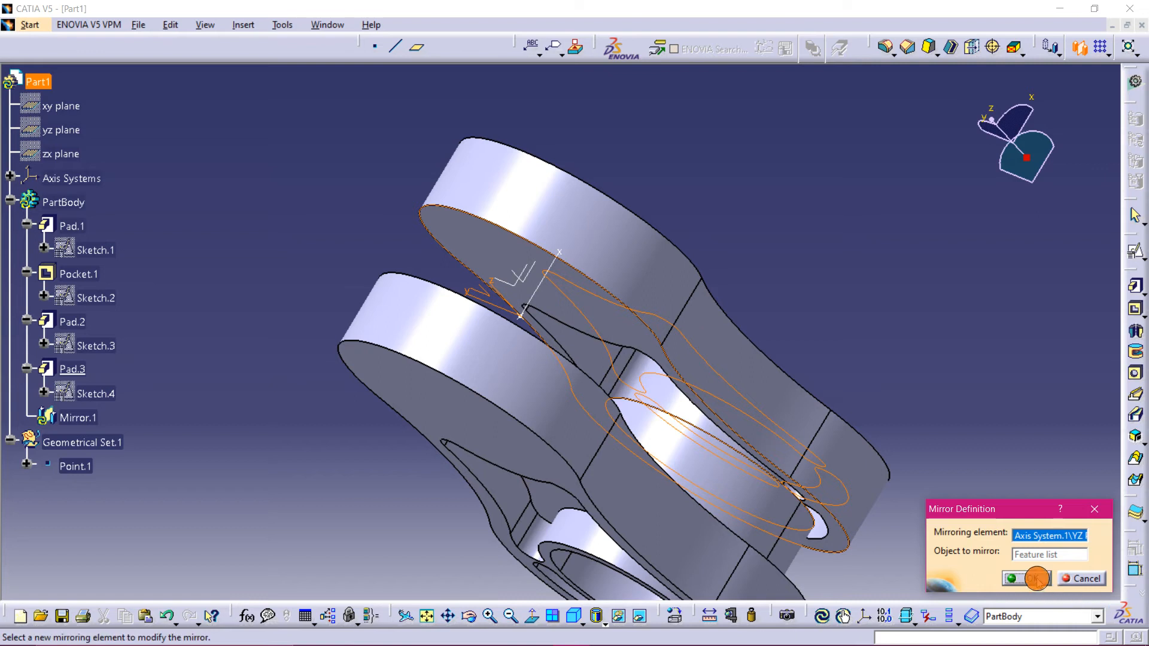
pyautogui.click(1036, 578)
# - Create a positioned sketch on the axis system's YZ plane with a projection-point origin at Point.1
pyautogui.moveTo(941, 364); pyautogui.dragTo(826, 400, button='middle')
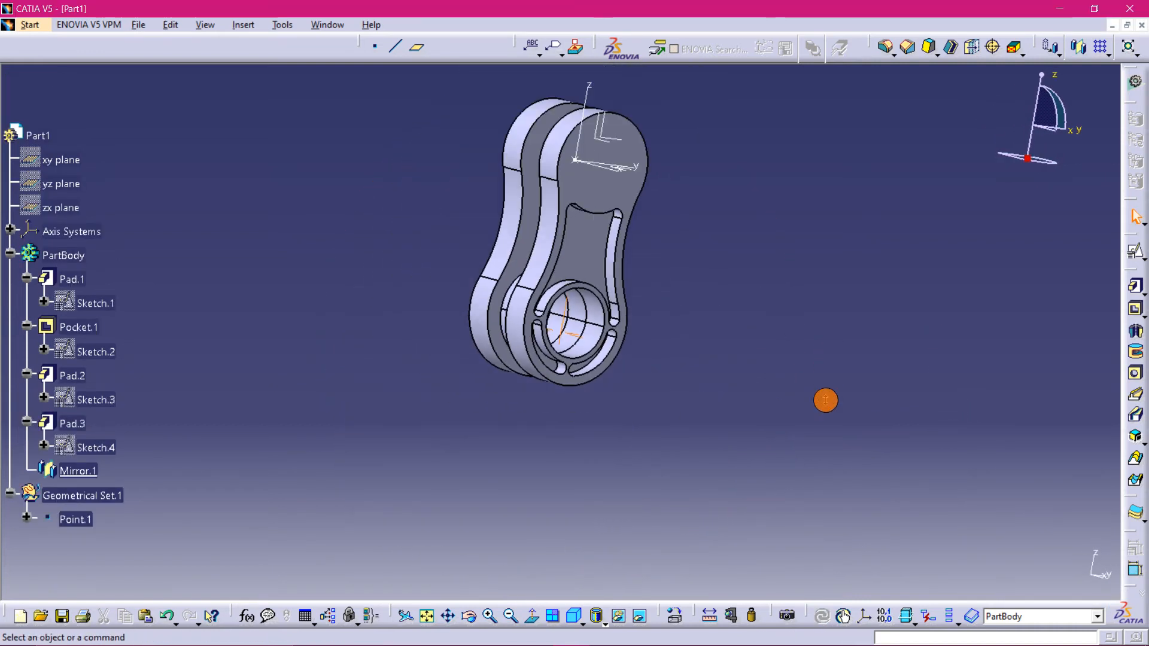
pyautogui.moveTo(367, 264); pyautogui.dragTo(408, 433, button='middle')
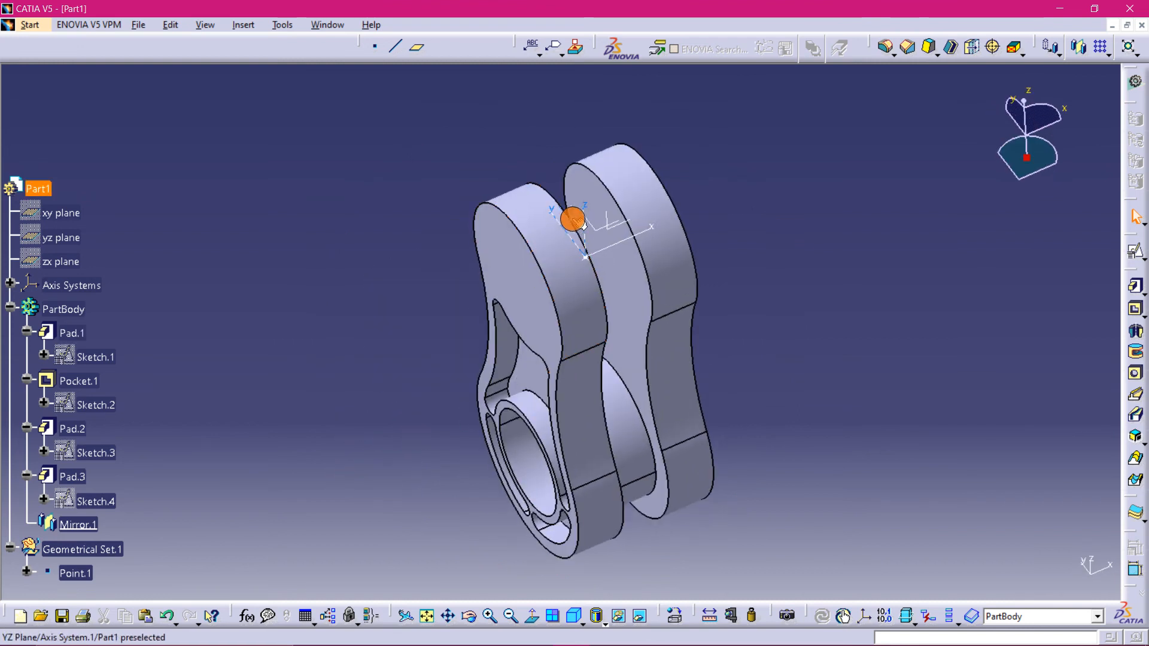
pyautogui.click(573, 219)
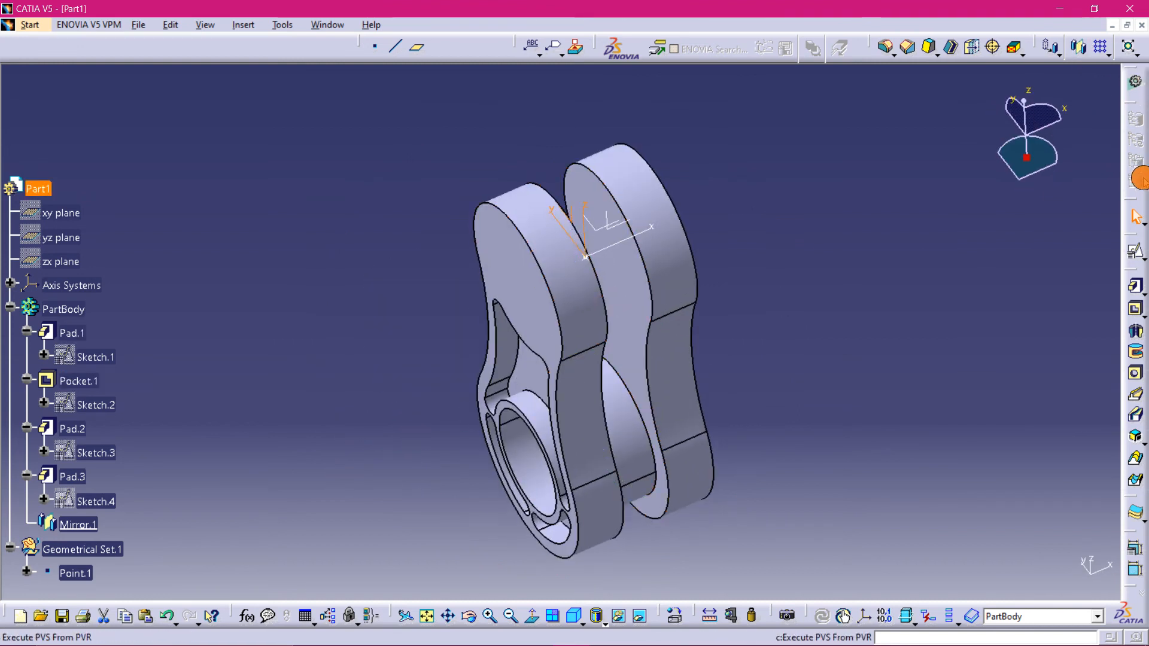
pyautogui.click(1136, 251)
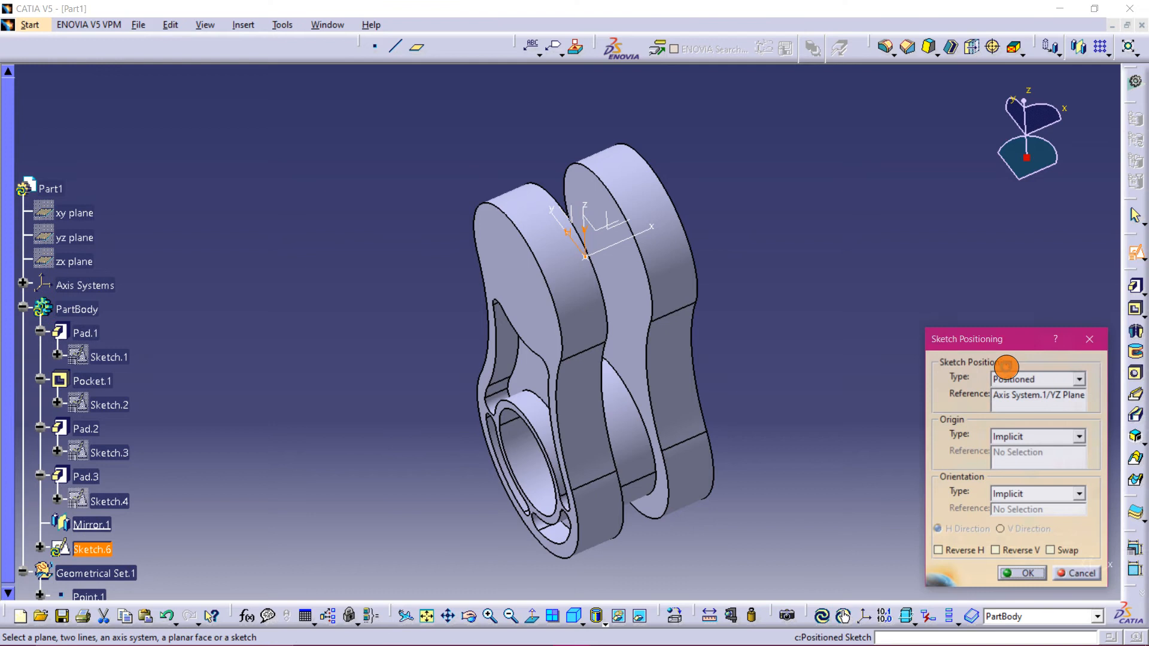
pyautogui.click(1080, 438)
pyautogui.click(1071, 470)
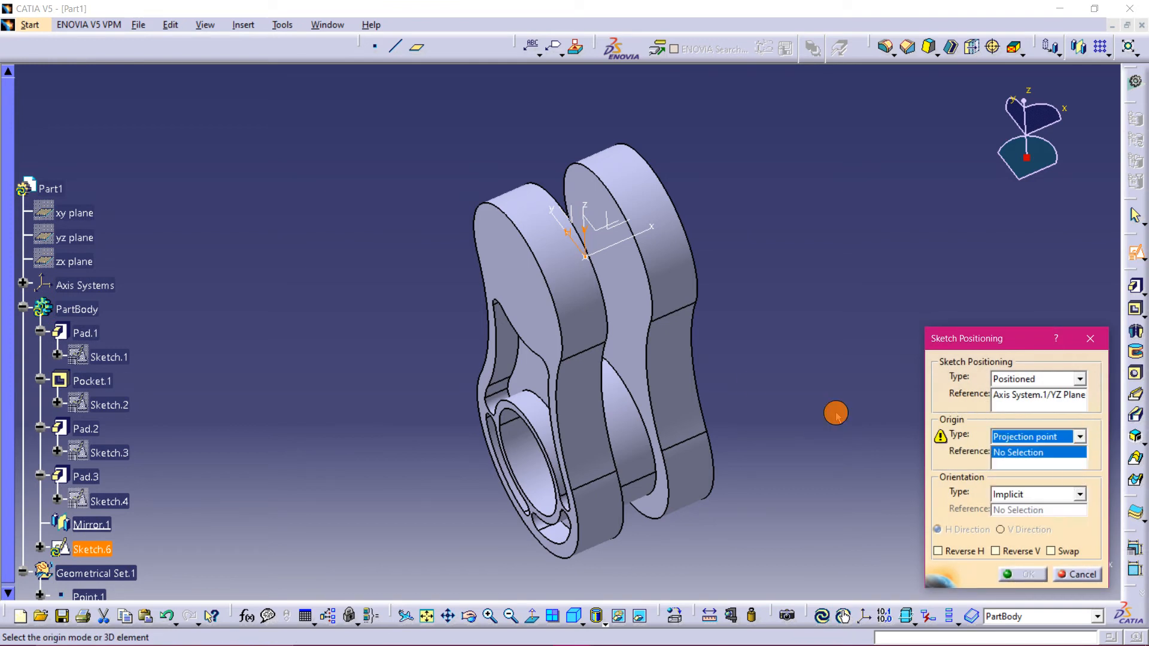
pyautogui.click(586, 258)
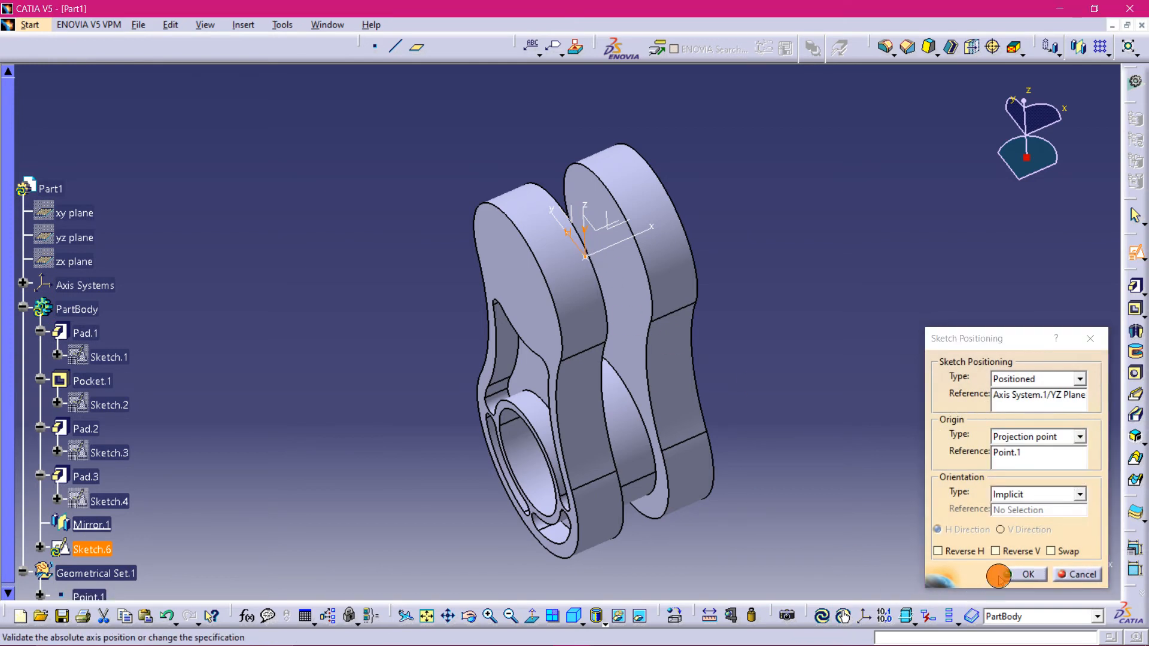
pyautogui.click(1006, 574)
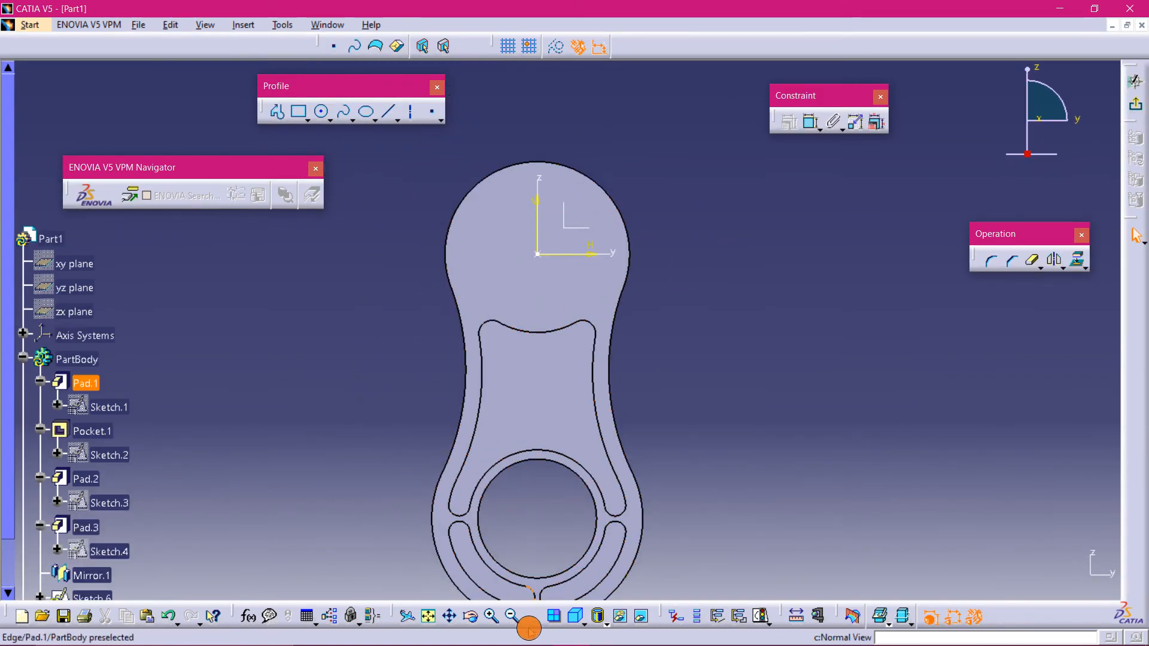
# - Switch to the practice drawing PDF, review its section and detail views, and return to CATIA
pyautogui.moveTo(522, 641)
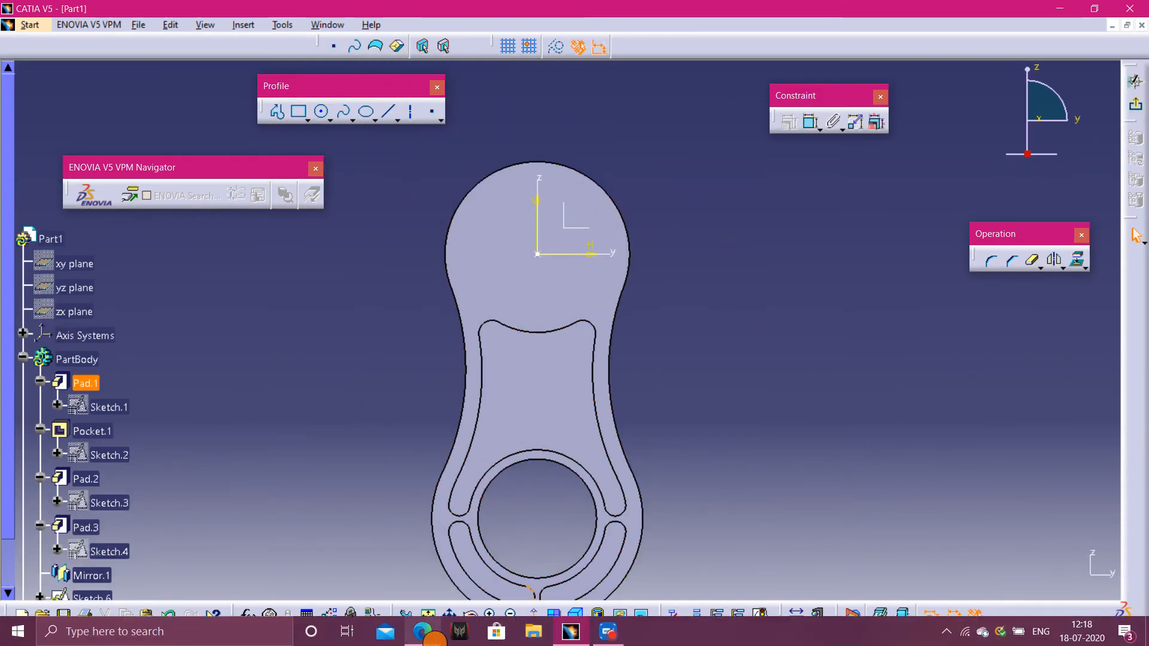
pyautogui.click(433, 637)
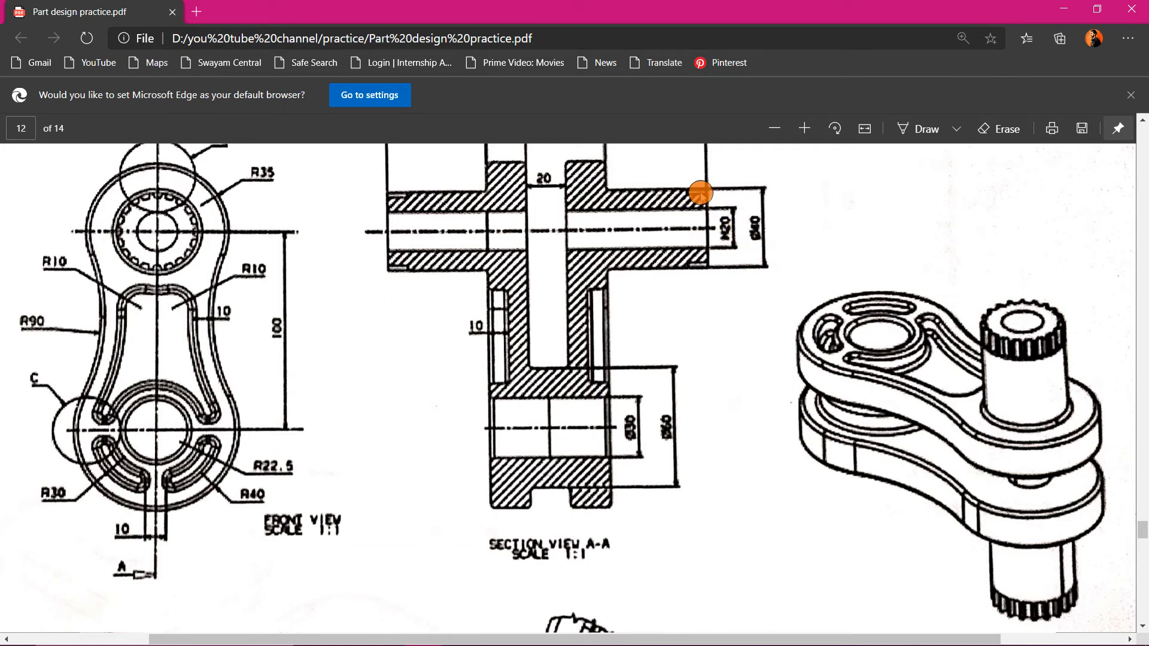
pyautogui.scroll(-5, 41, 491)
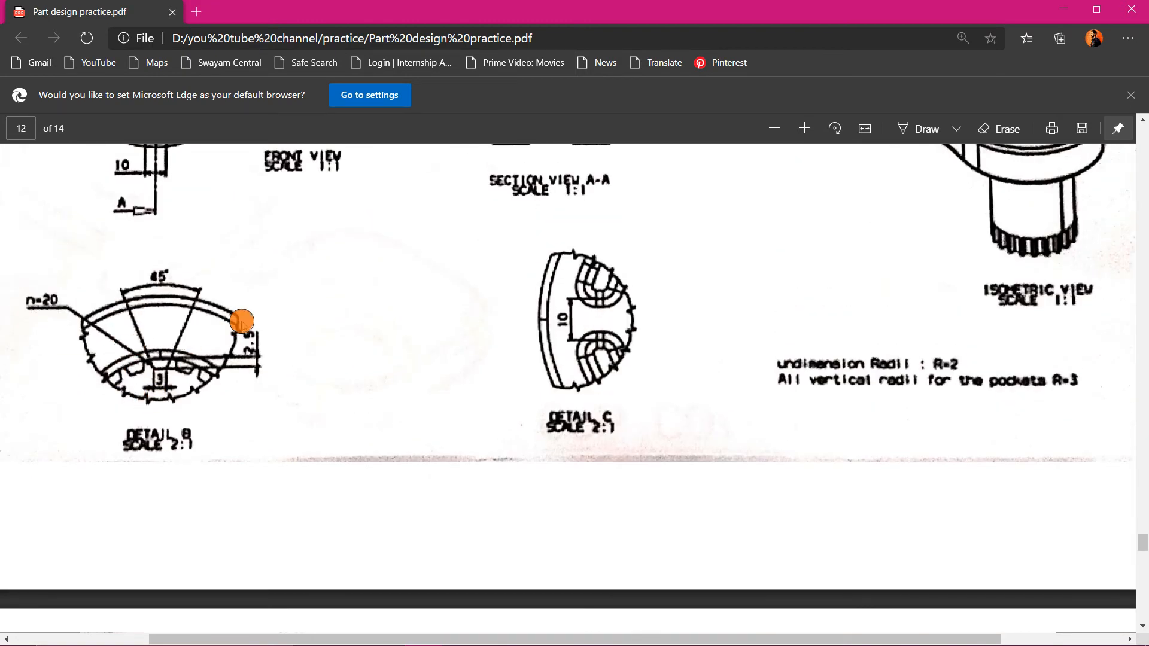
pyautogui.scroll(6, 574, 264)
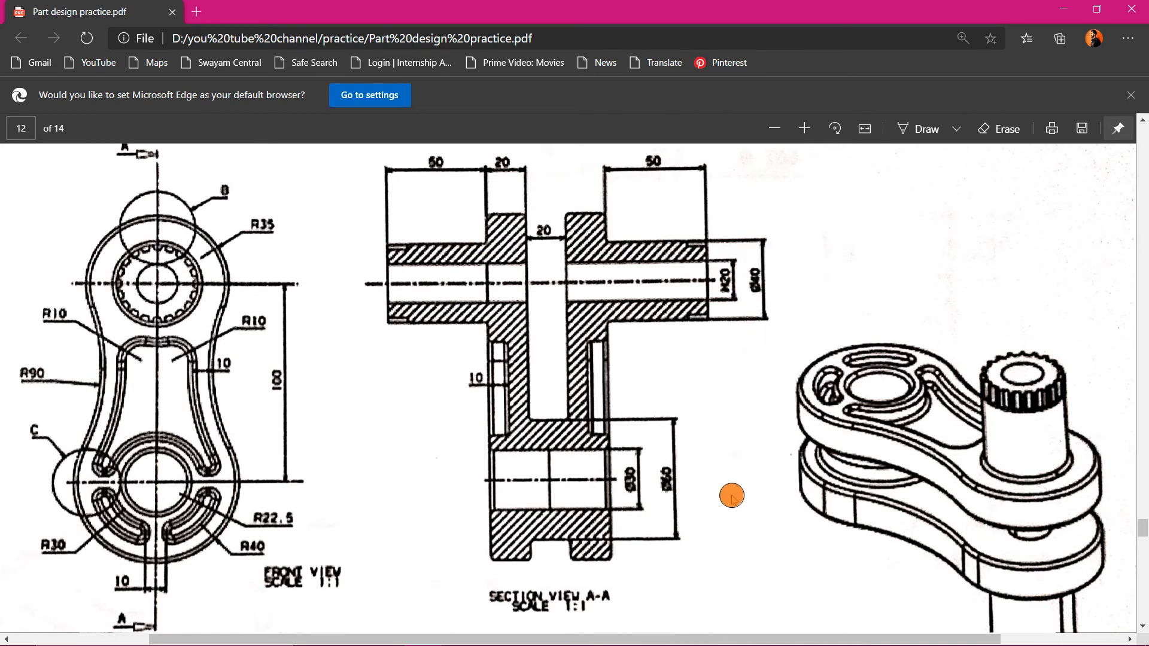
pyautogui.moveTo(640, 639)
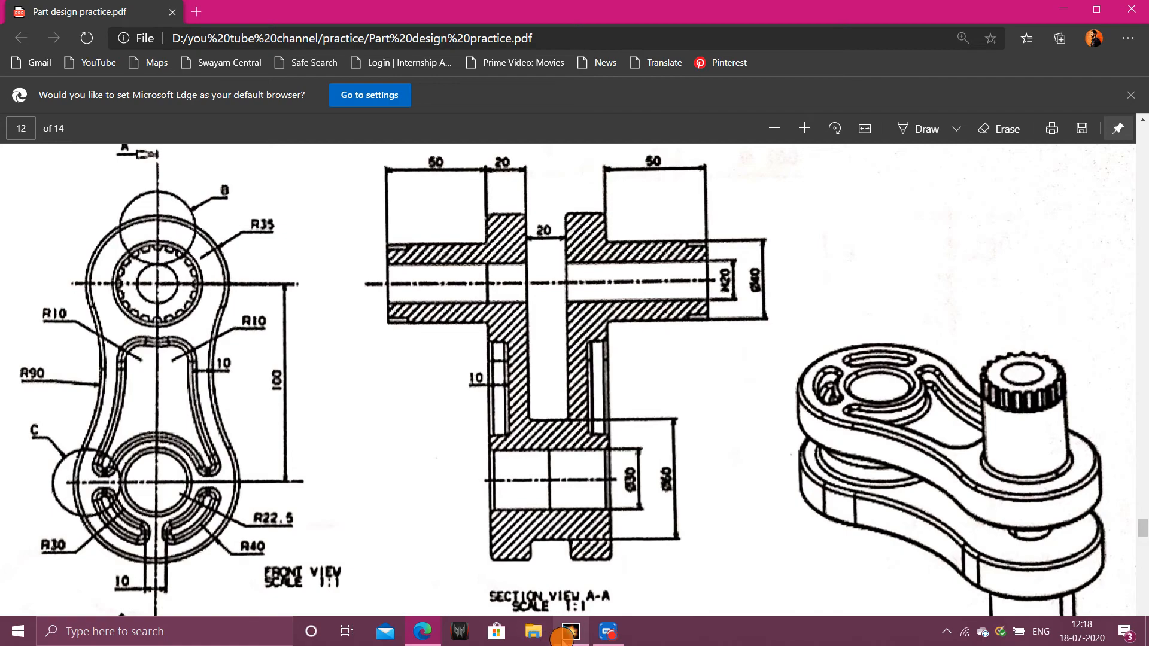
pyautogui.moveTo(570, 632)
pyautogui.click(575, 554)
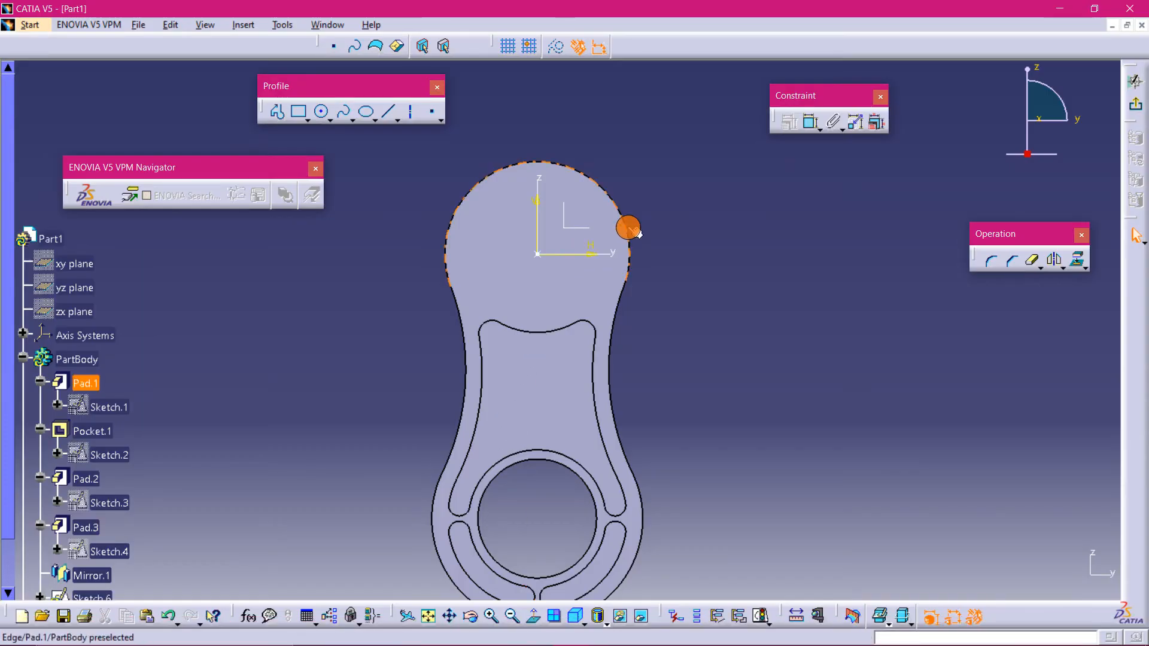
# - Sketch a circle centred on the sketch origin and set its radius to 20 mm
pyautogui.click(322, 111)
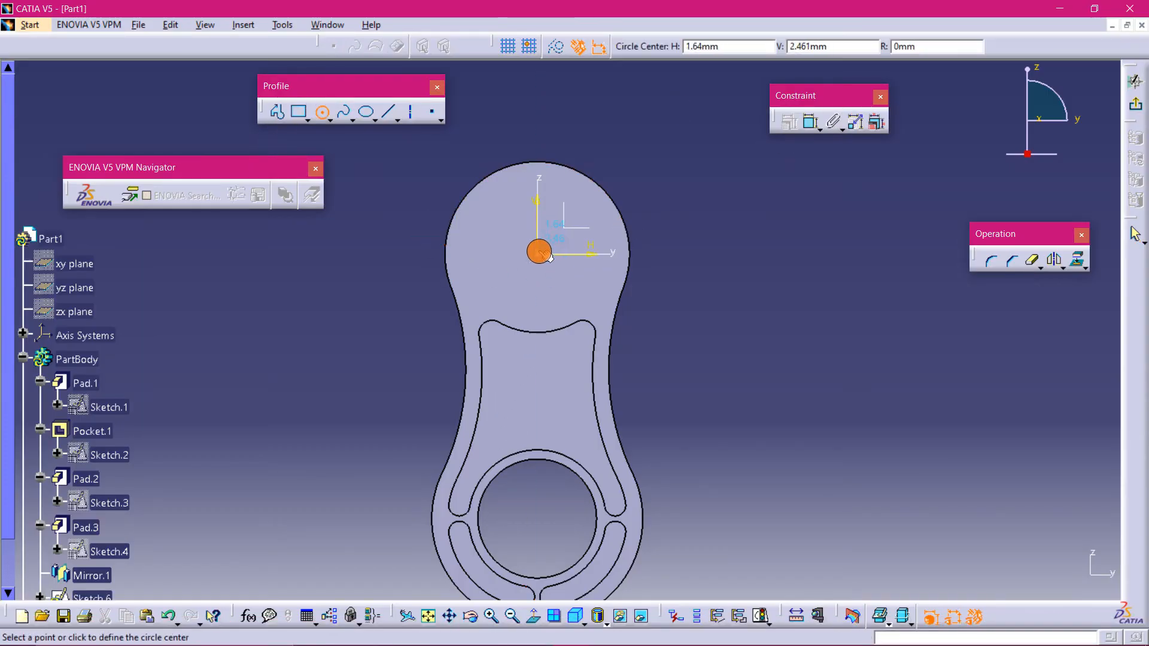
pyautogui.click(537, 255)
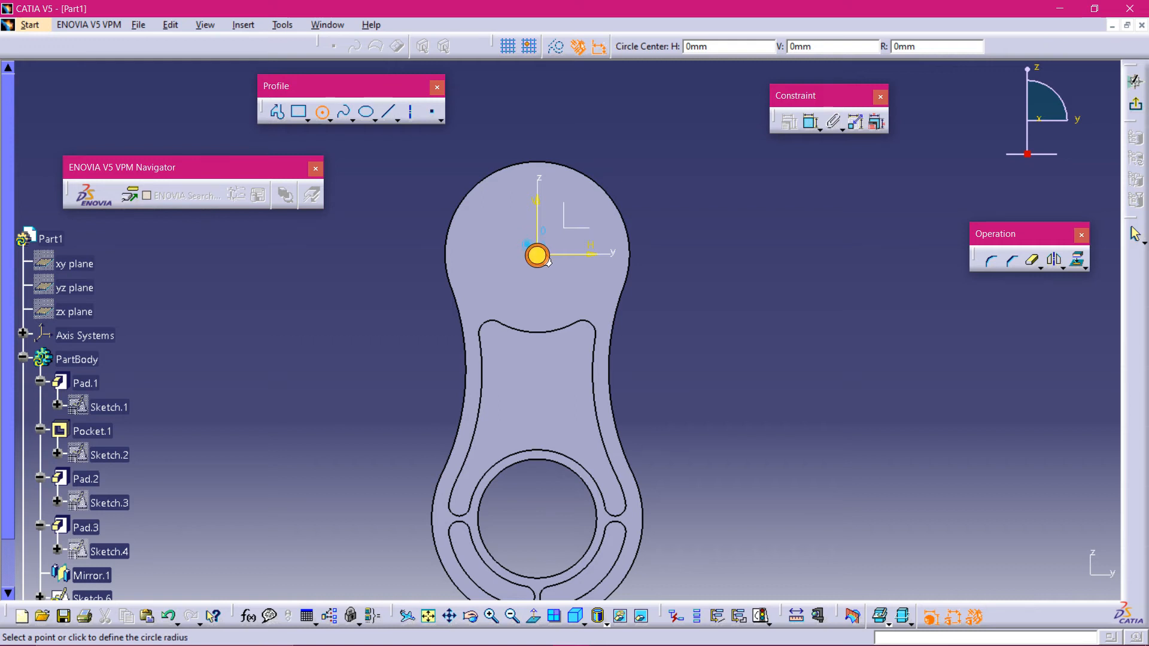
pyautogui.click(565, 304)
pyautogui.click(807, 126)
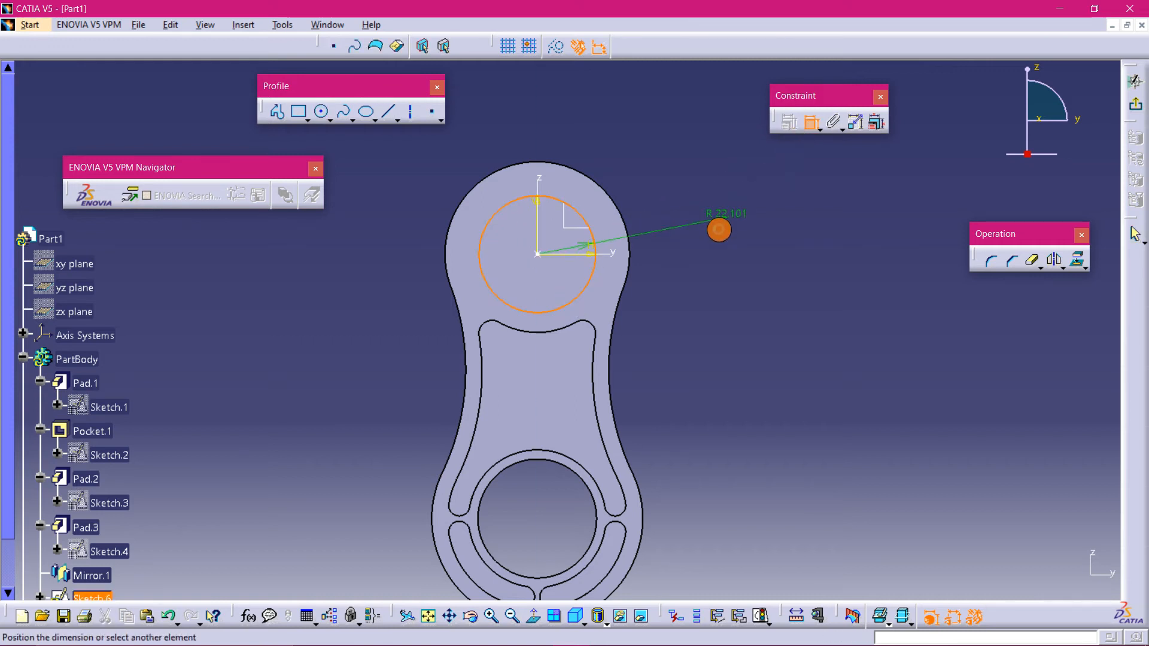
pyautogui.doubleClick(720, 232)
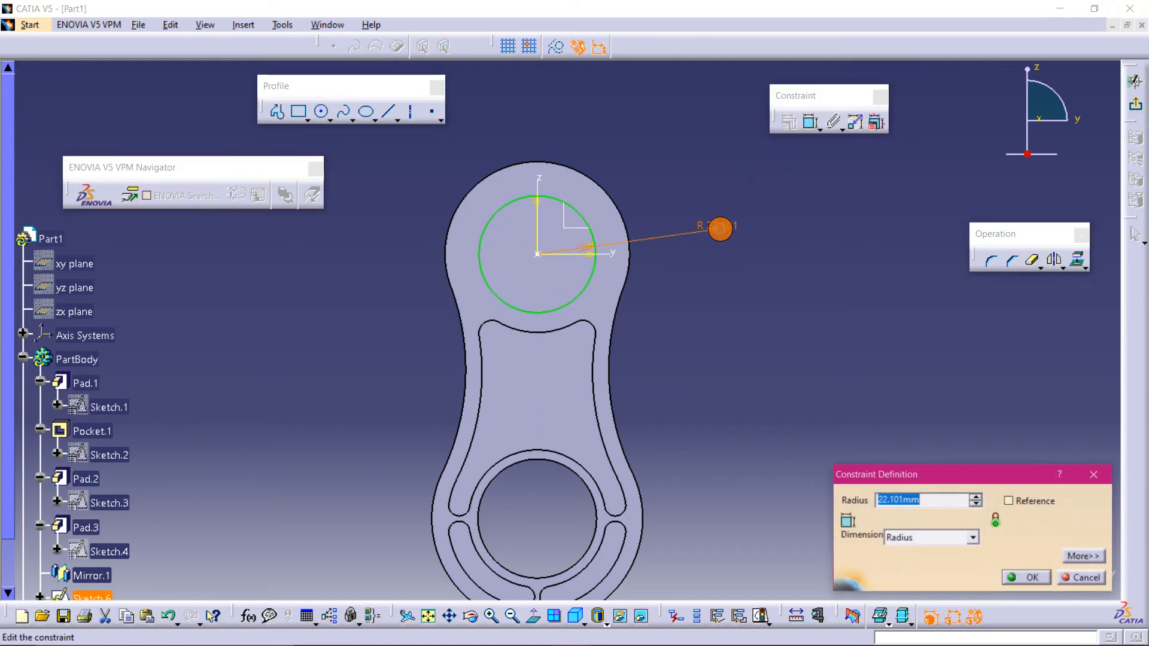
pyautogui.write('20')
pyautogui.press('Return')
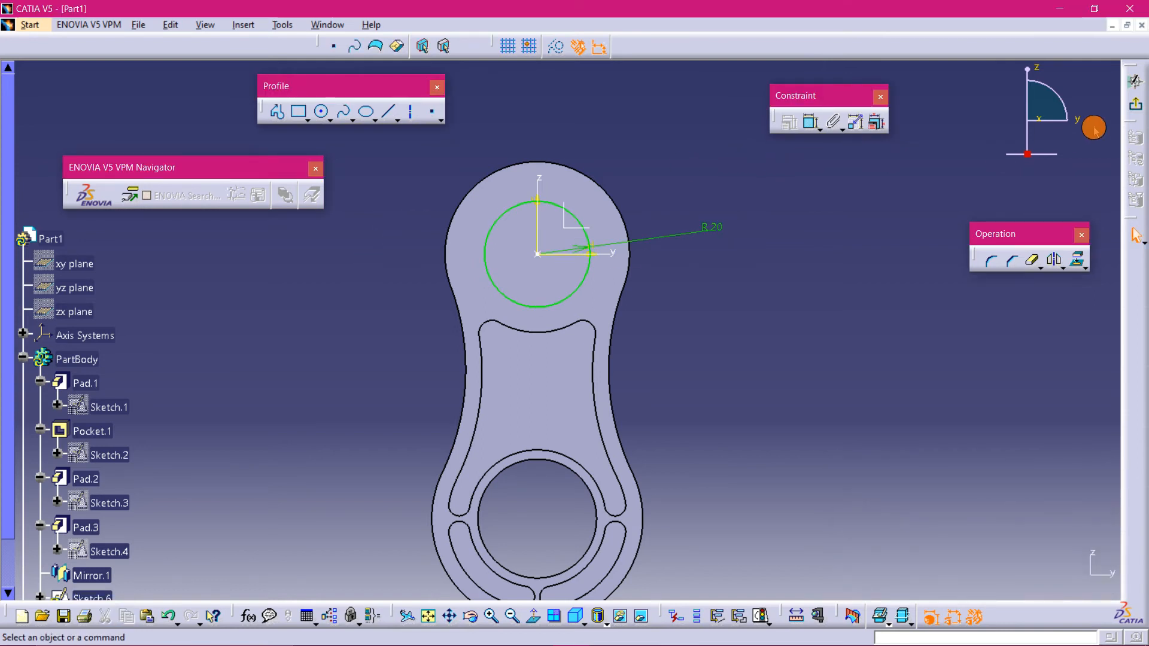
# - Exit the sketch, start a Pad on the circle sketch, and enable mirrored extent
pyautogui.click(1135, 104)
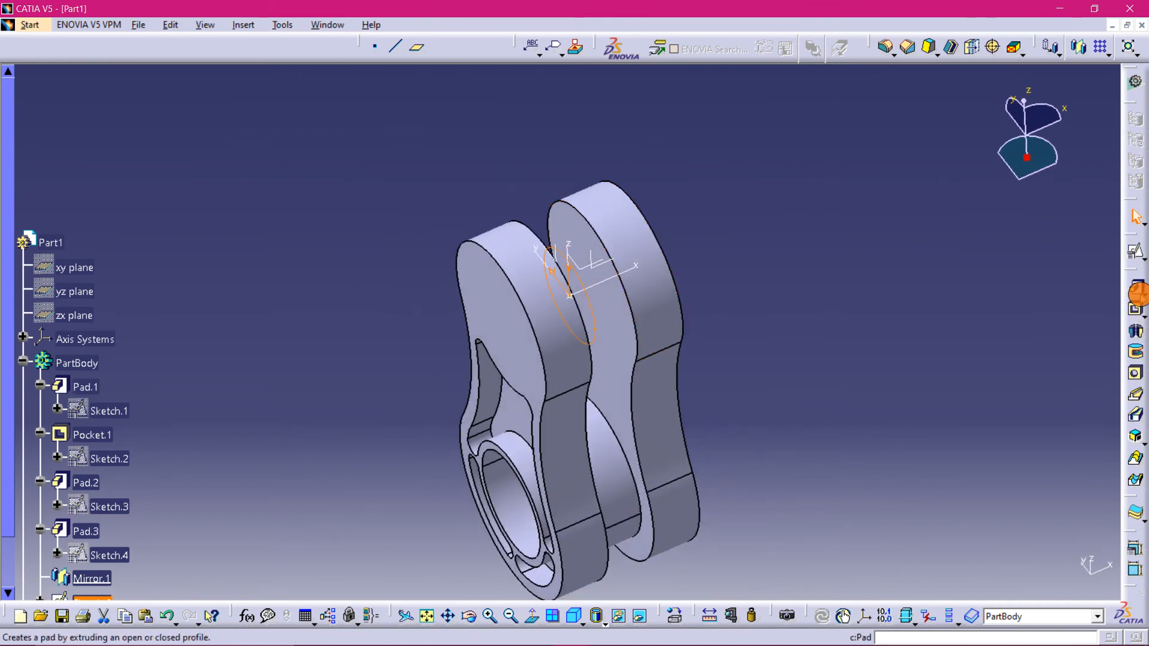
pyautogui.click(1137, 291)
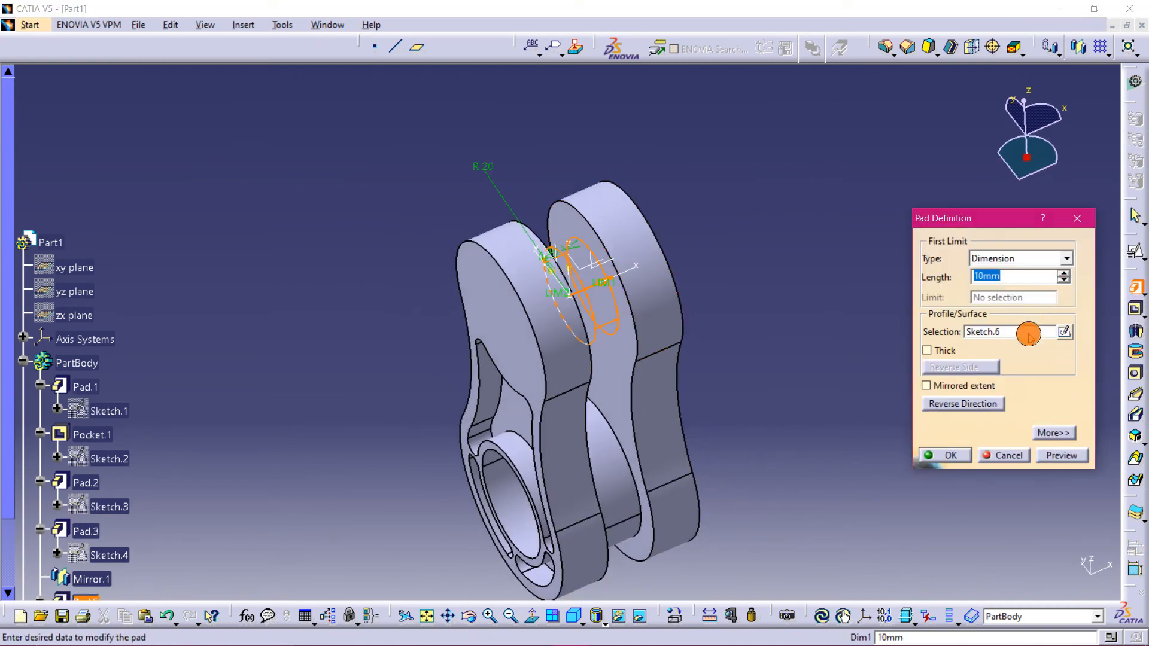
pyautogui.moveTo(126, 641)
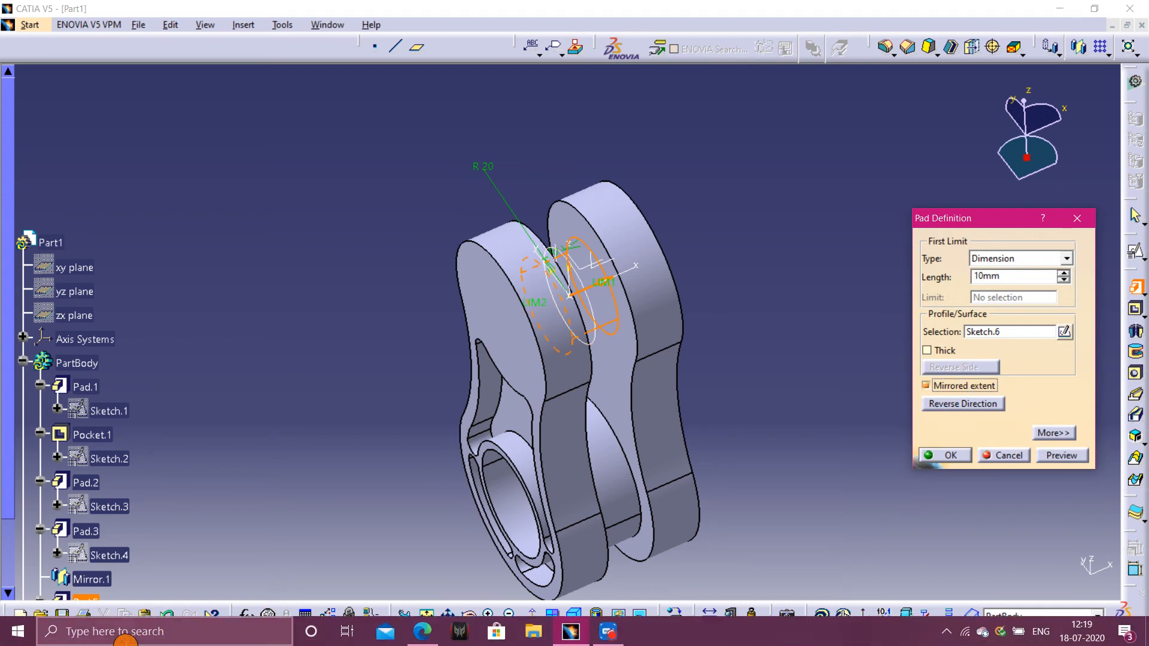
# - Switch to the practice drawing PDF to check the section view, then return to CATIA
pyautogui.click(422, 631)
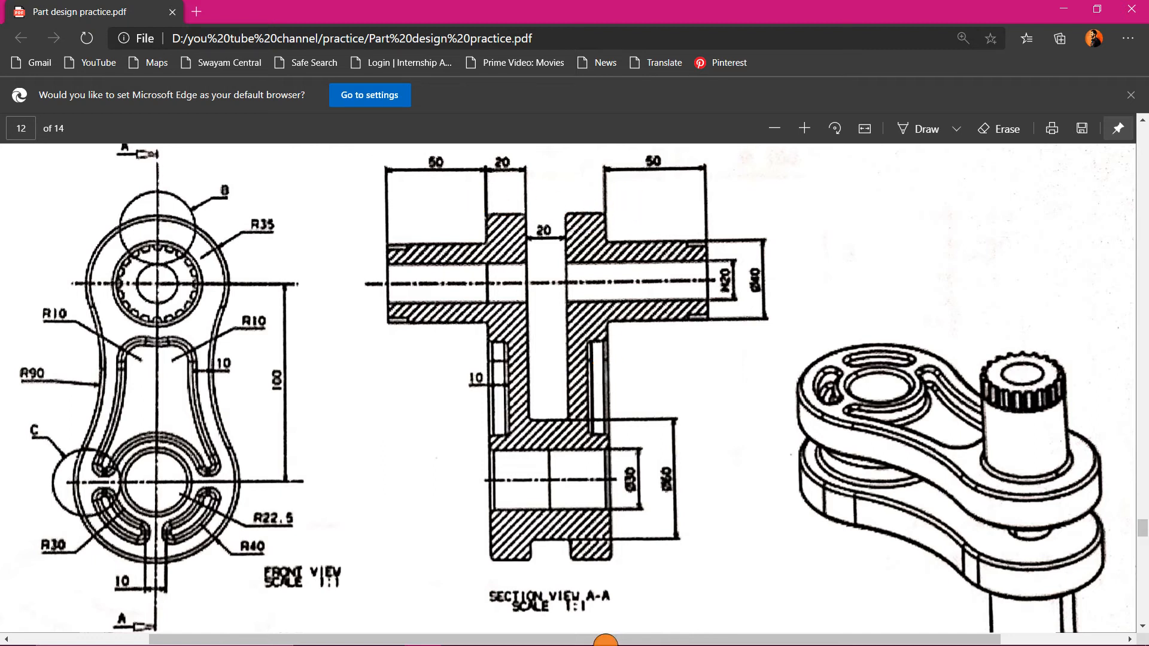
pyautogui.moveTo(625, 643)
pyautogui.click(586, 633)
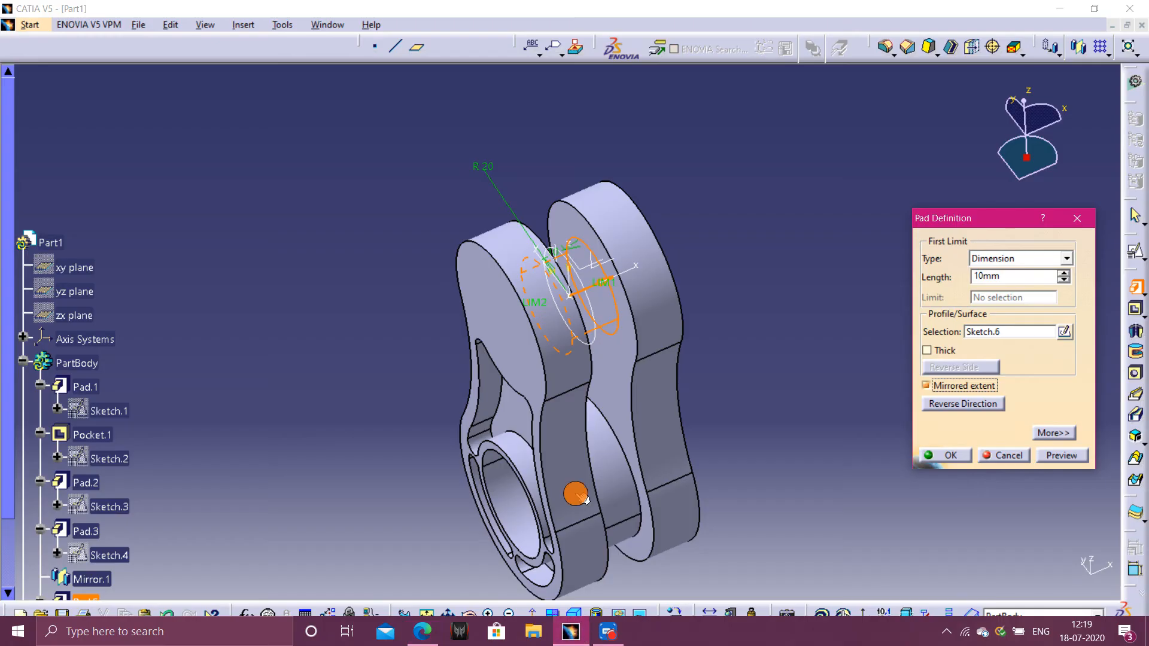
# - Set the pad length to 80 mm, preview, and confirm the pad
pyautogui.doubleClick(1028, 275)
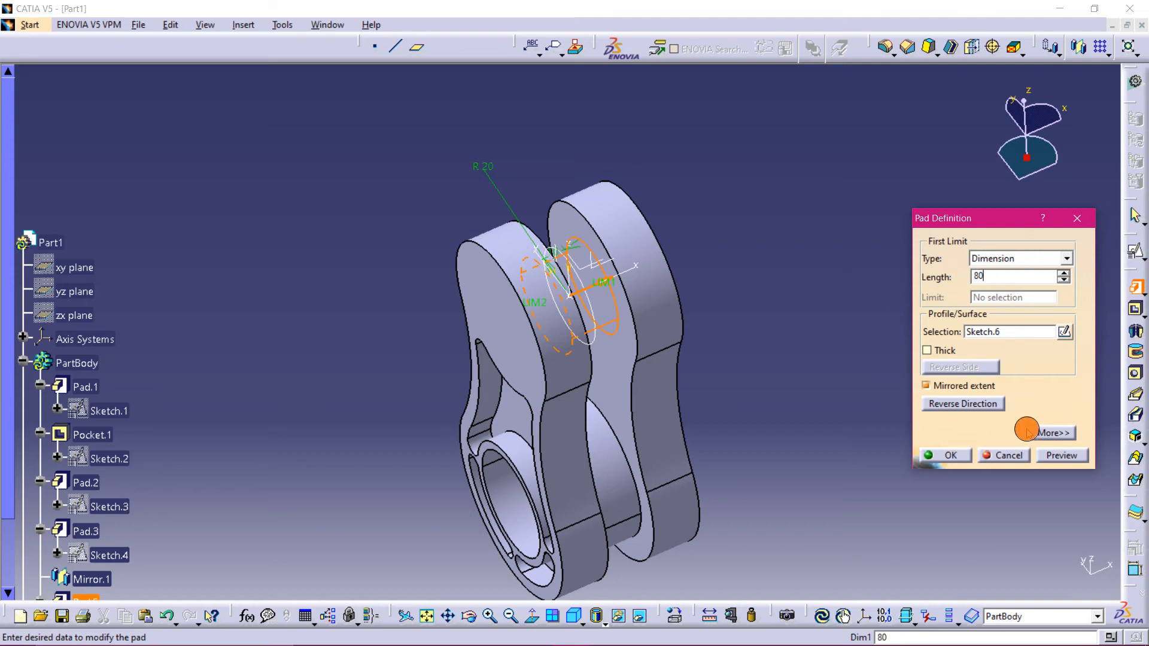
pyautogui.click(1062, 455)
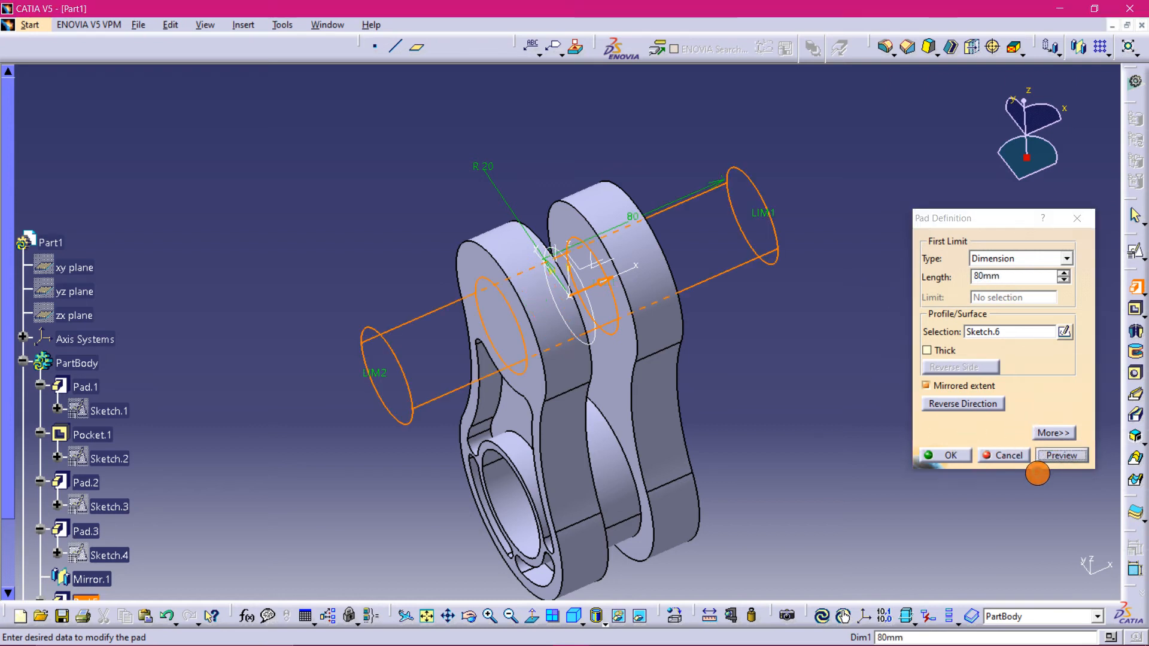
pyautogui.click(961, 459)
# - Create a positioned sketch on the shaft's end face with a projection-point origin at Point.1
pyautogui.moveTo(810, 402); pyautogui.dragTo(966, 572, button='middle')
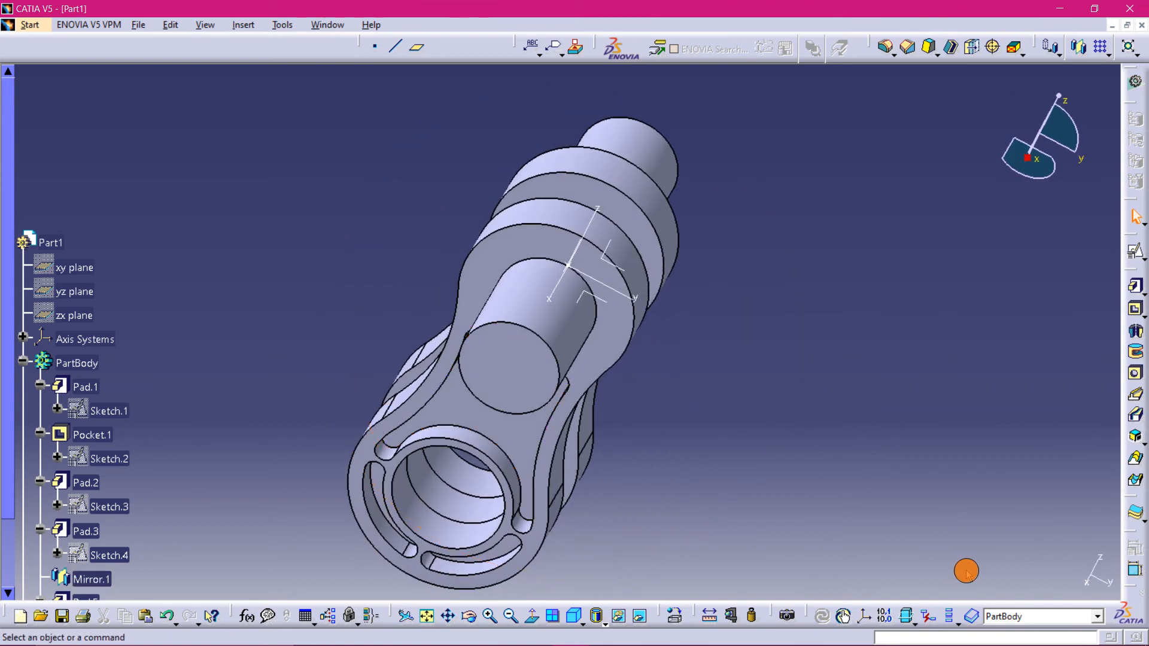
pyautogui.click(526, 386)
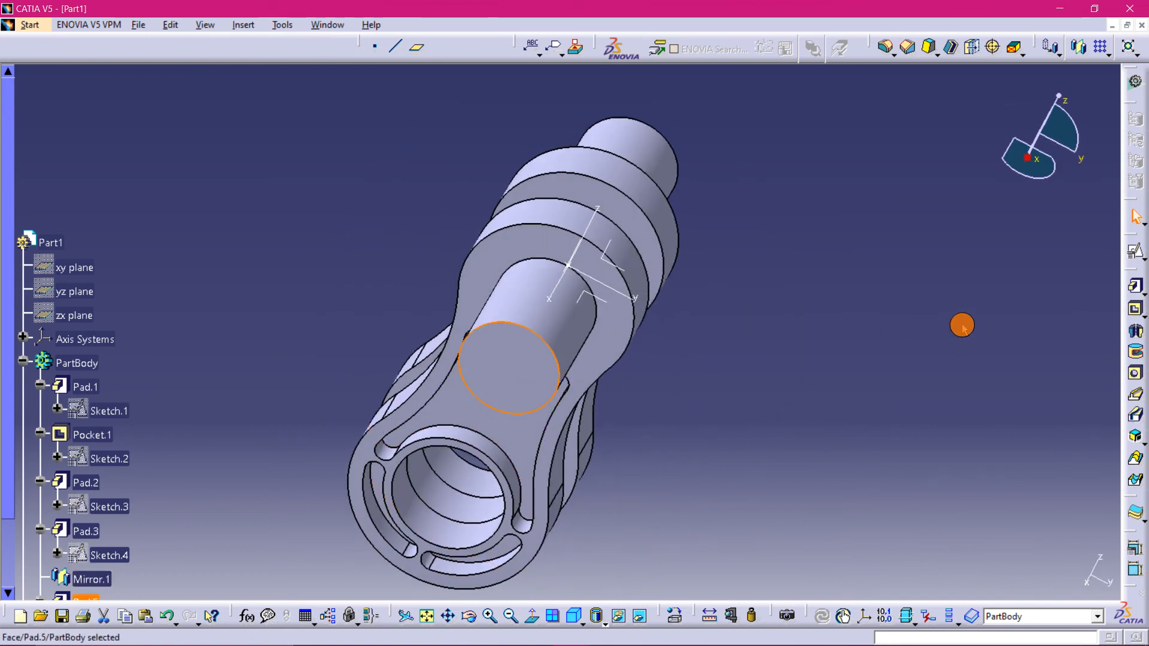
pyautogui.click(1134, 245)
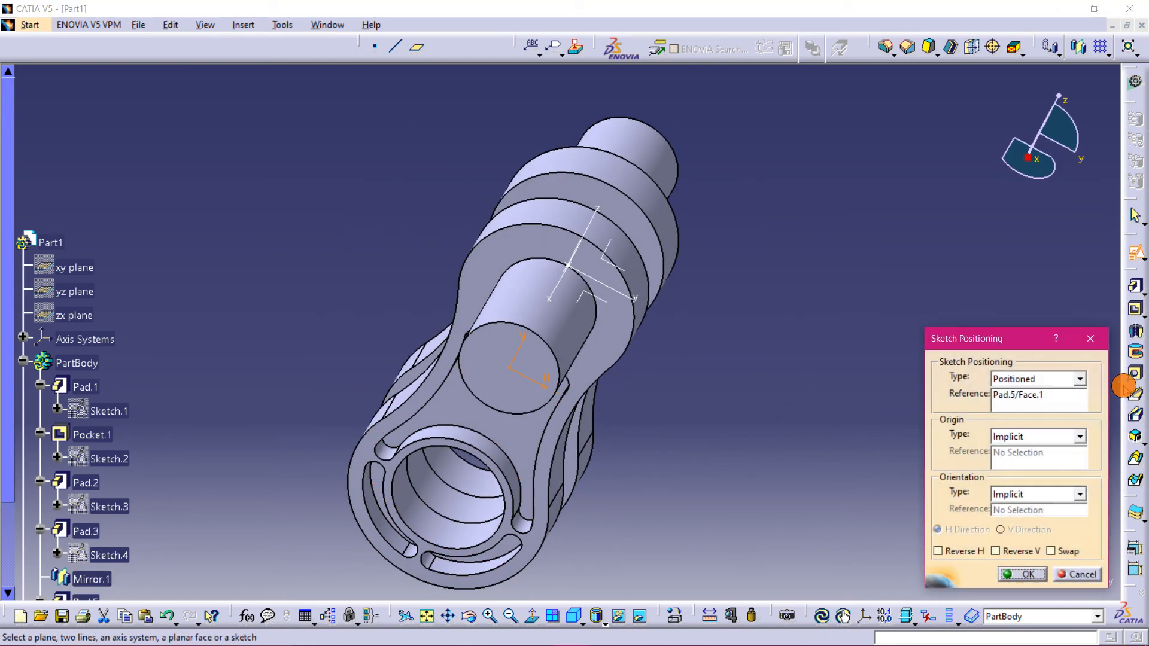
pyautogui.click(1080, 439)
pyautogui.click(1043, 472)
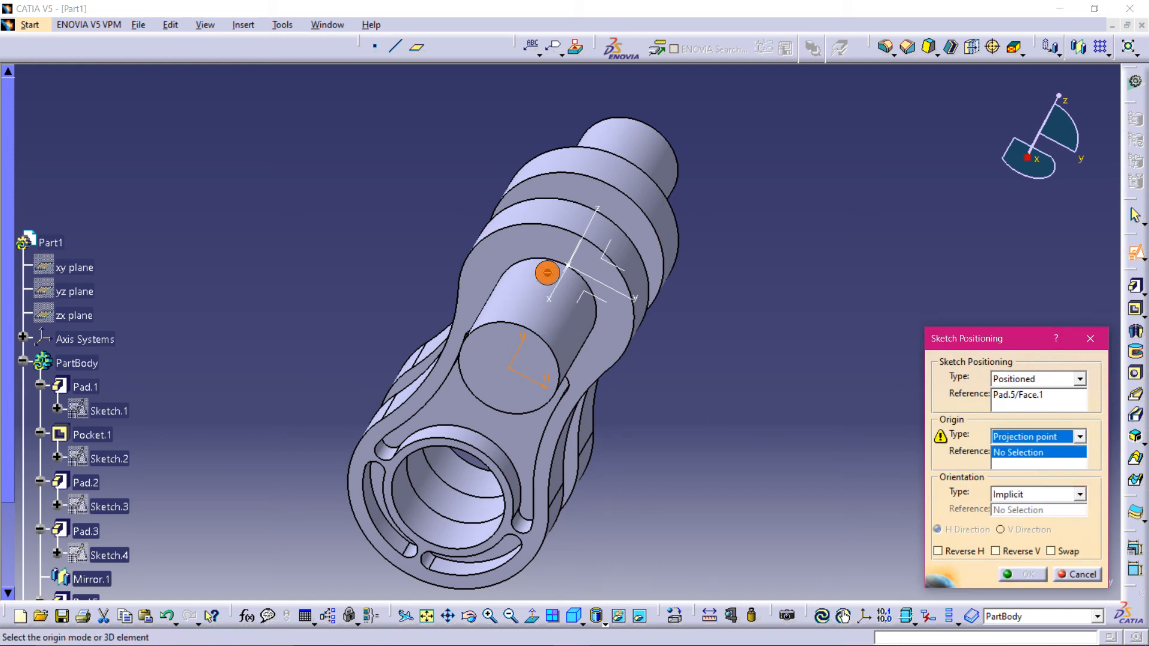
pyautogui.click(568, 263)
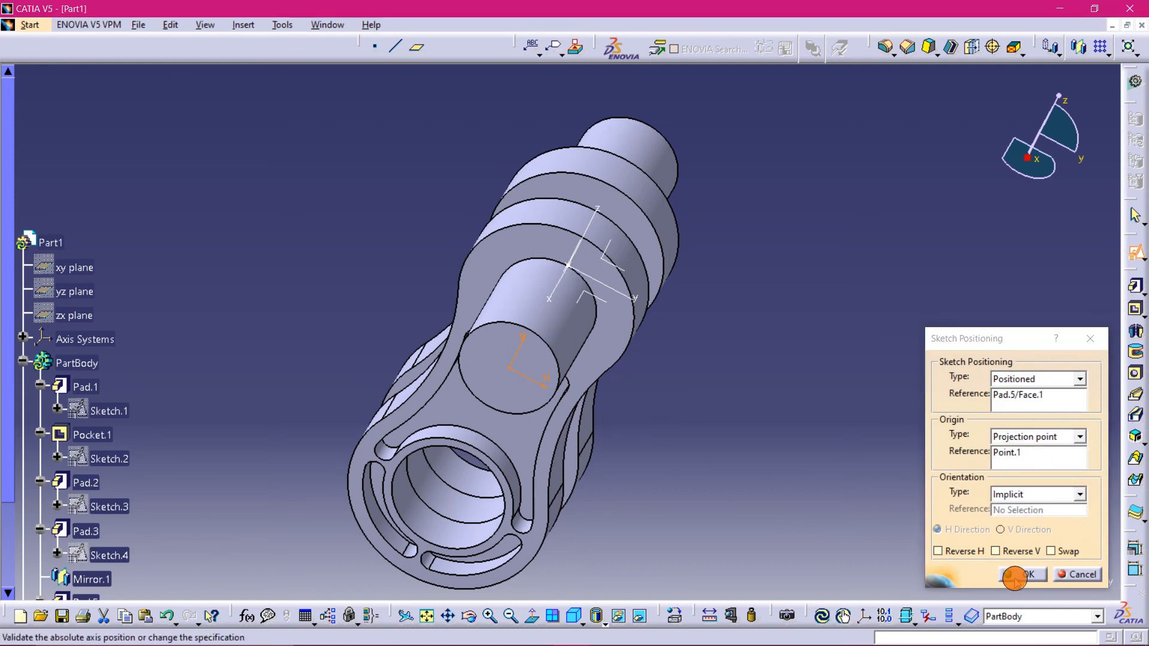
pyautogui.click(1015, 577)
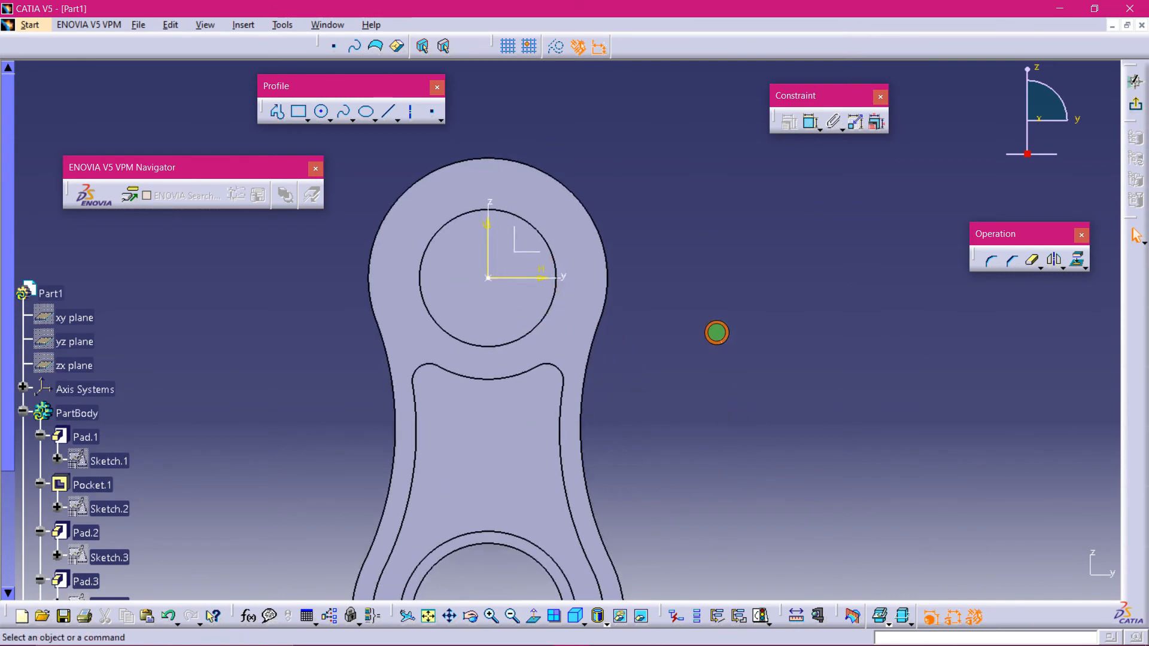
# - Sketch a circle at the sketch origin and set its radius to 10 mm
pyautogui.click(322, 111)
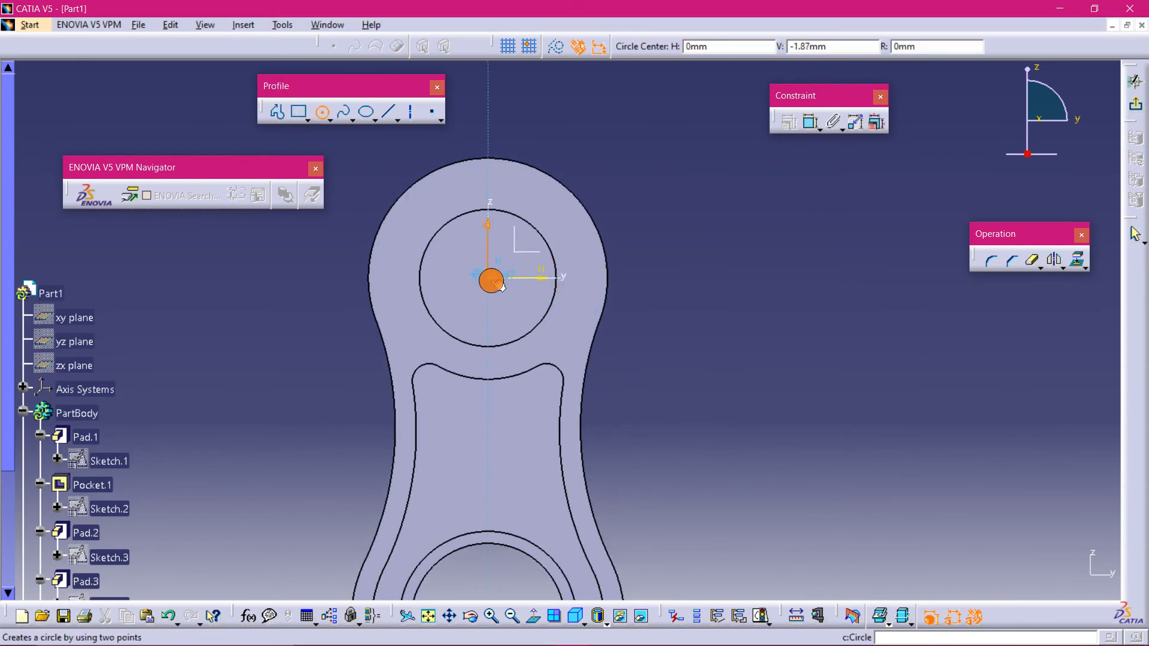
pyautogui.click(514, 318)
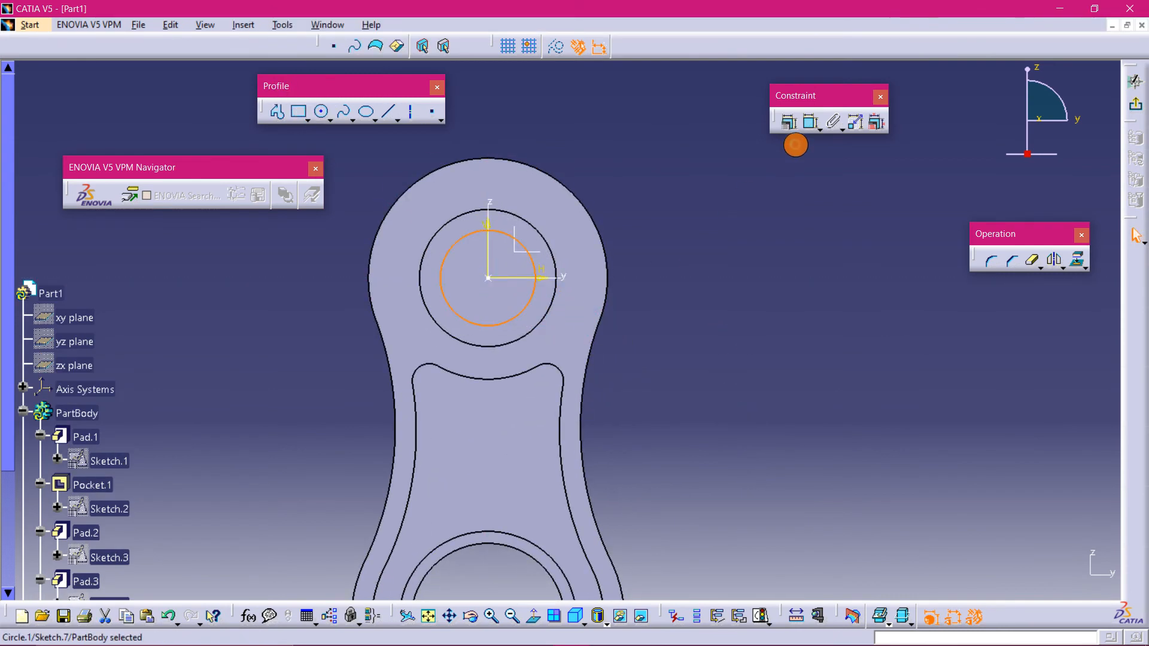
pyautogui.click(811, 121)
pyautogui.click(747, 292)
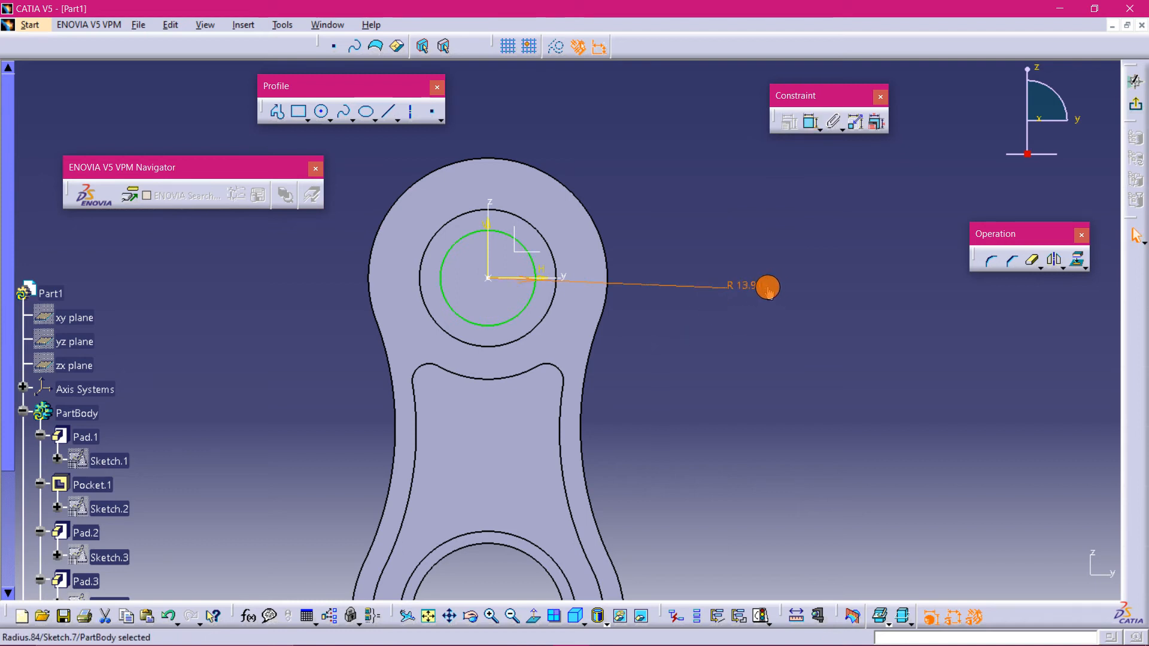
pyautogui.doubleClick(769, 291)
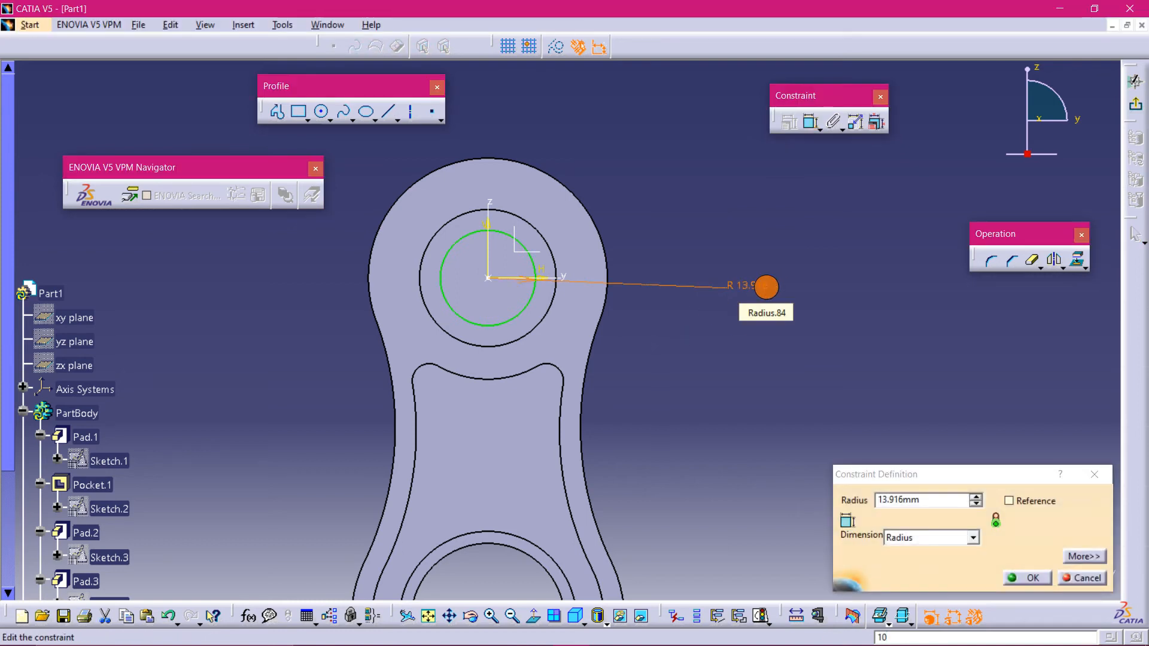
pyautogui.click(914, 500)
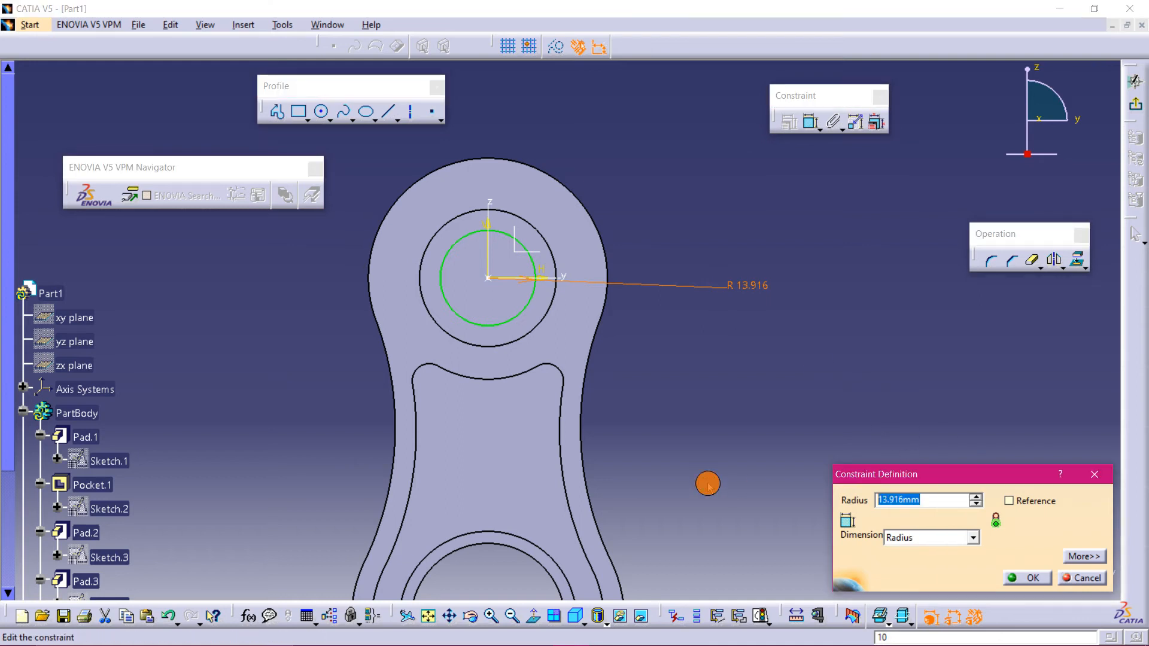
pyautogui.press('Return')
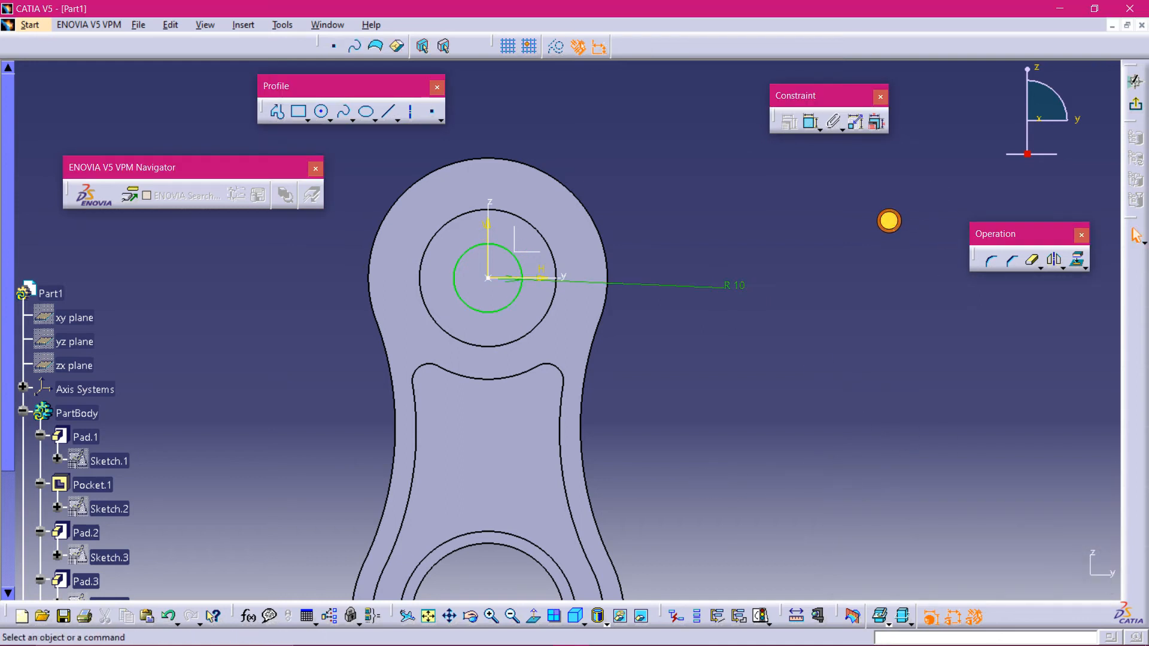
# - Exit the sketch and pocket the circle with the Up to last limit
pyautogui.click(1140, 183)
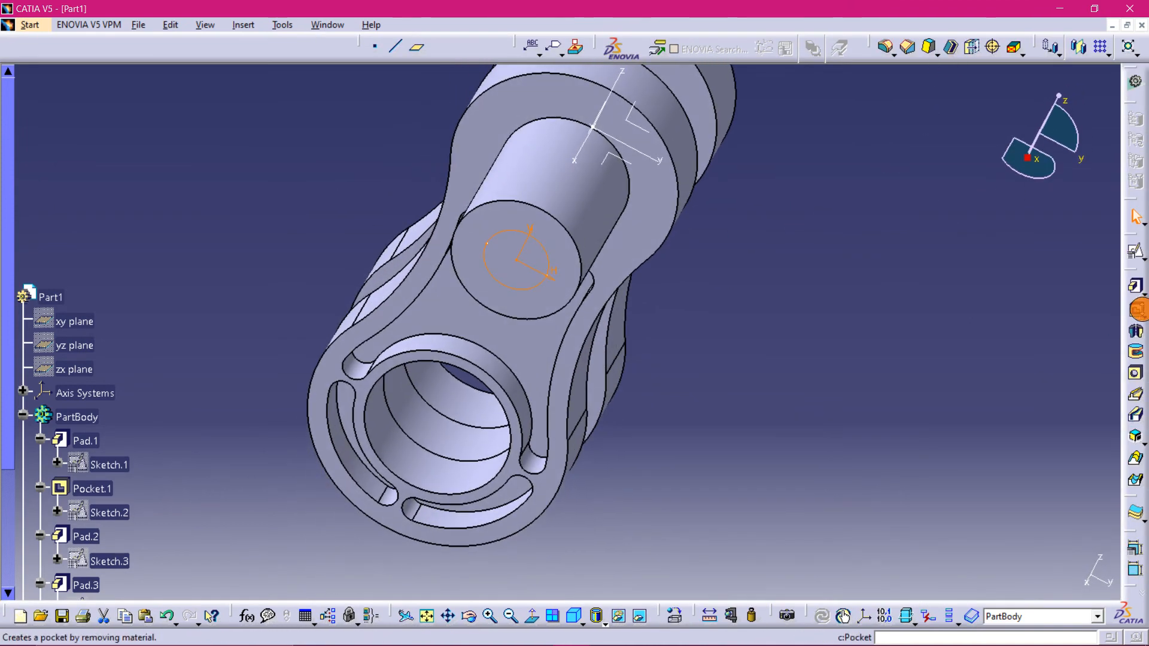
pyautogui.click(1135, 309)
pyautogui.moveTo(801, 281); pyautogui.dragTo(379, 503, button='middle')
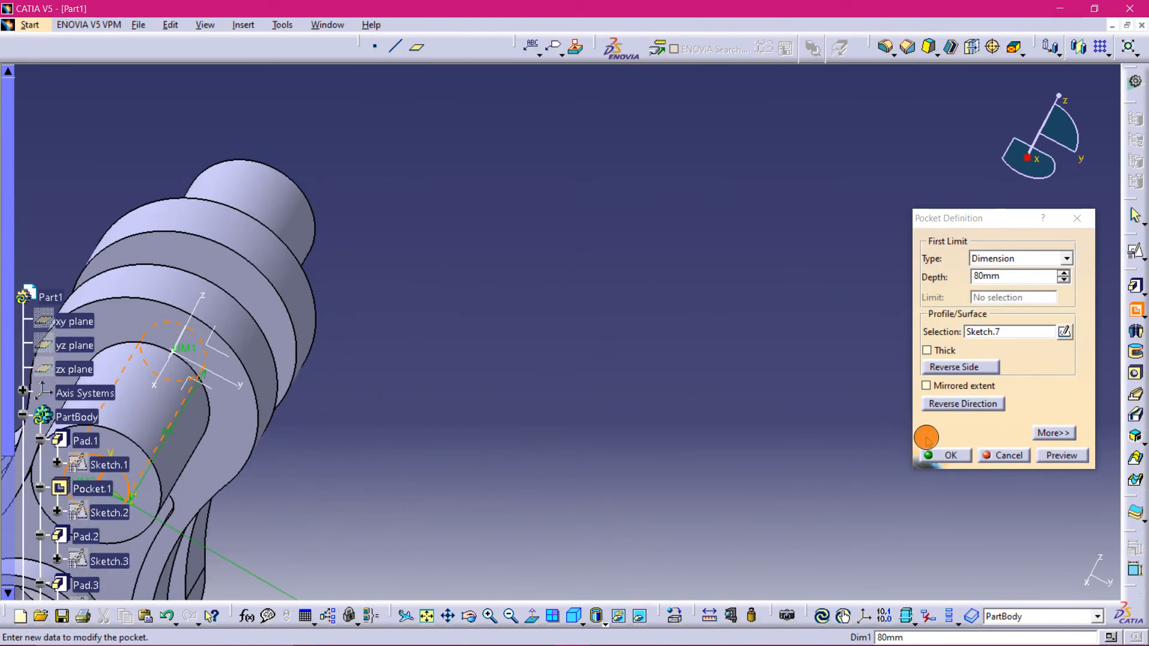
pyautogui.click(1069, 257)
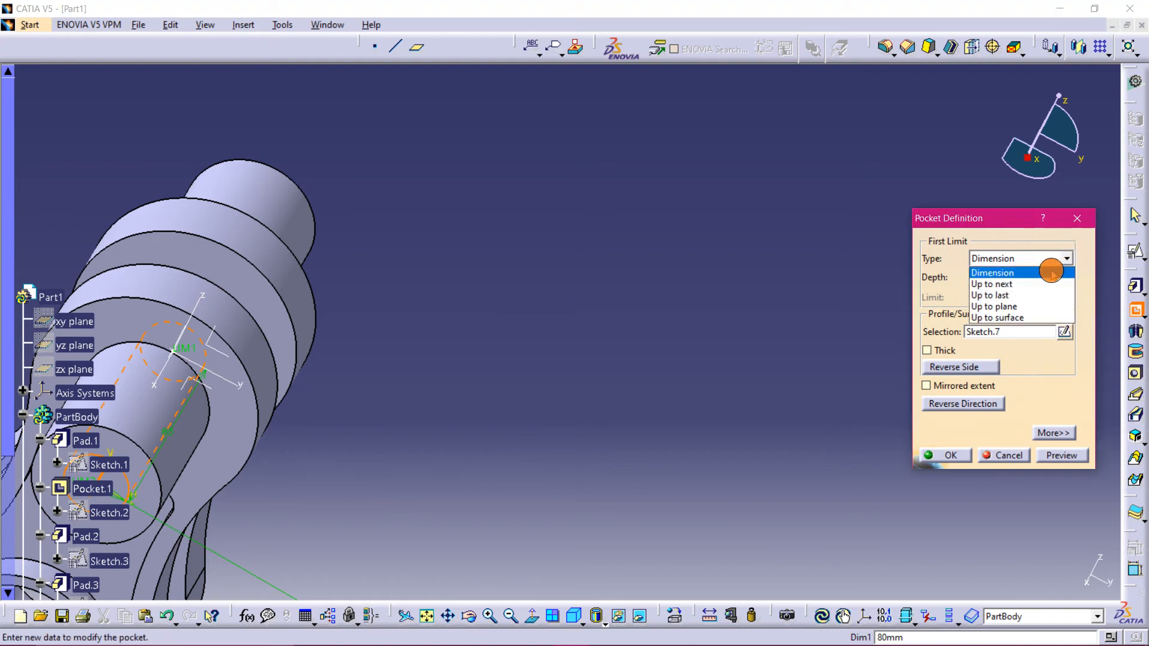
pyautogui.click(1012, 295)
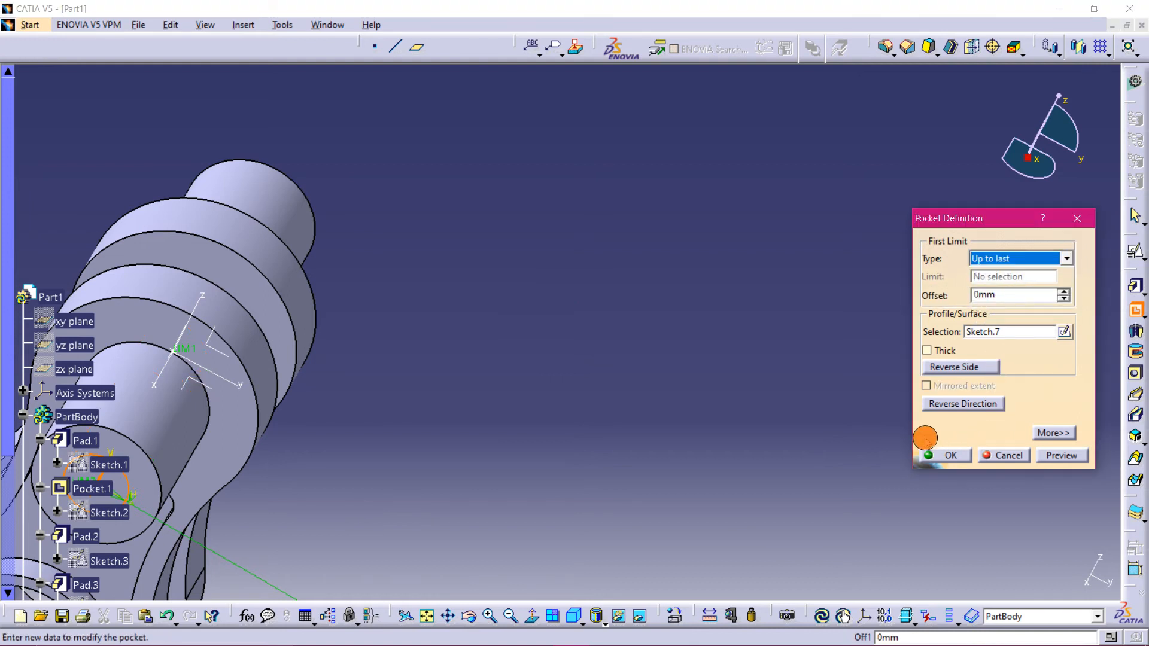
pyautogui.click(945, 456)
# - Create a positioned sketch on the other arm's boss face, with a projection-point origin at Point.1
pyautogui.moveTo(585, 326); pyautogui.dragTo(610, 352, button='middle')
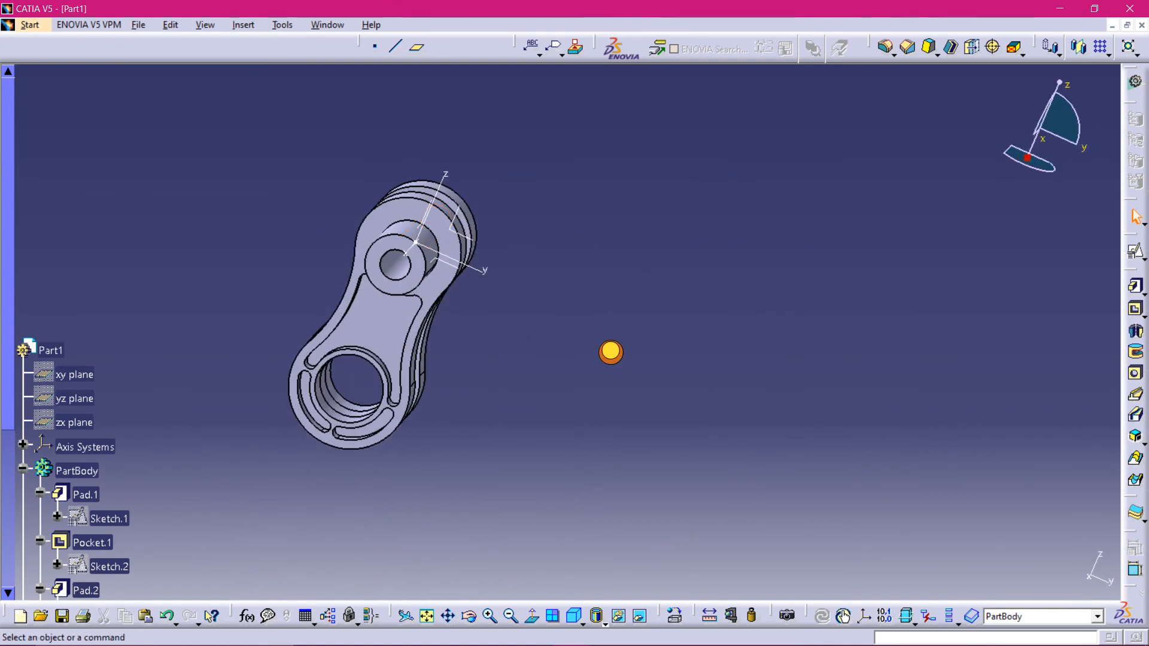
pyautogui.moveTo(594, 447); pyautogui.dragTo(580, 425, button='middle')
pyautogui.moveTo(555, 640)
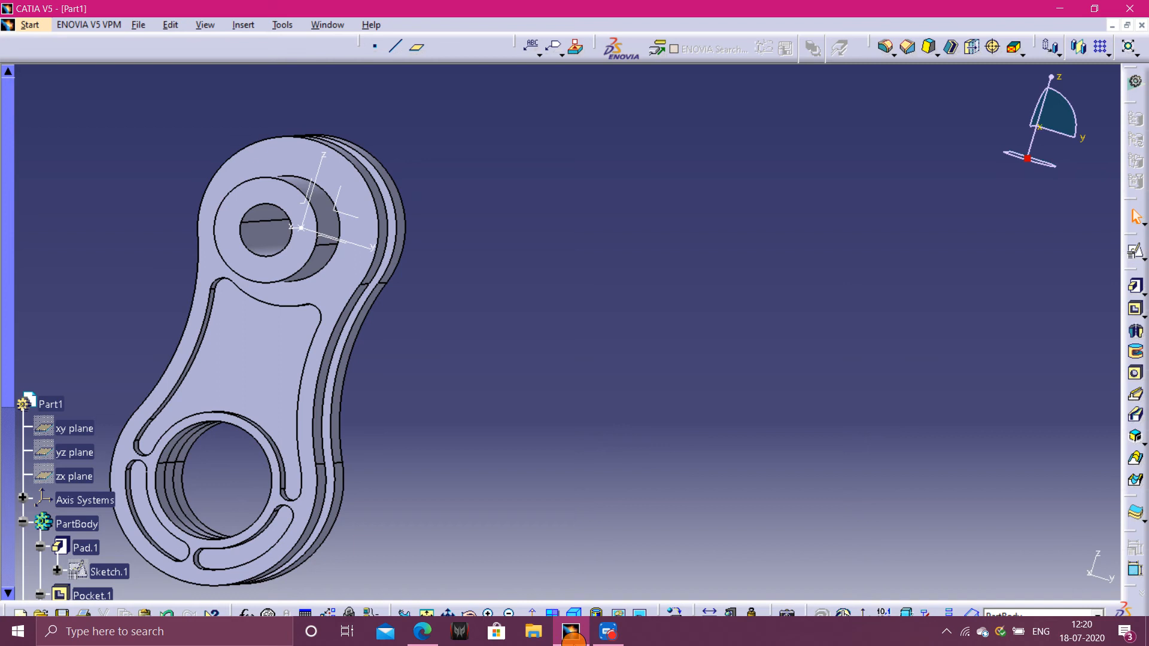
pyautogui.click(608, 631)
pyautogui.click(296, 55)
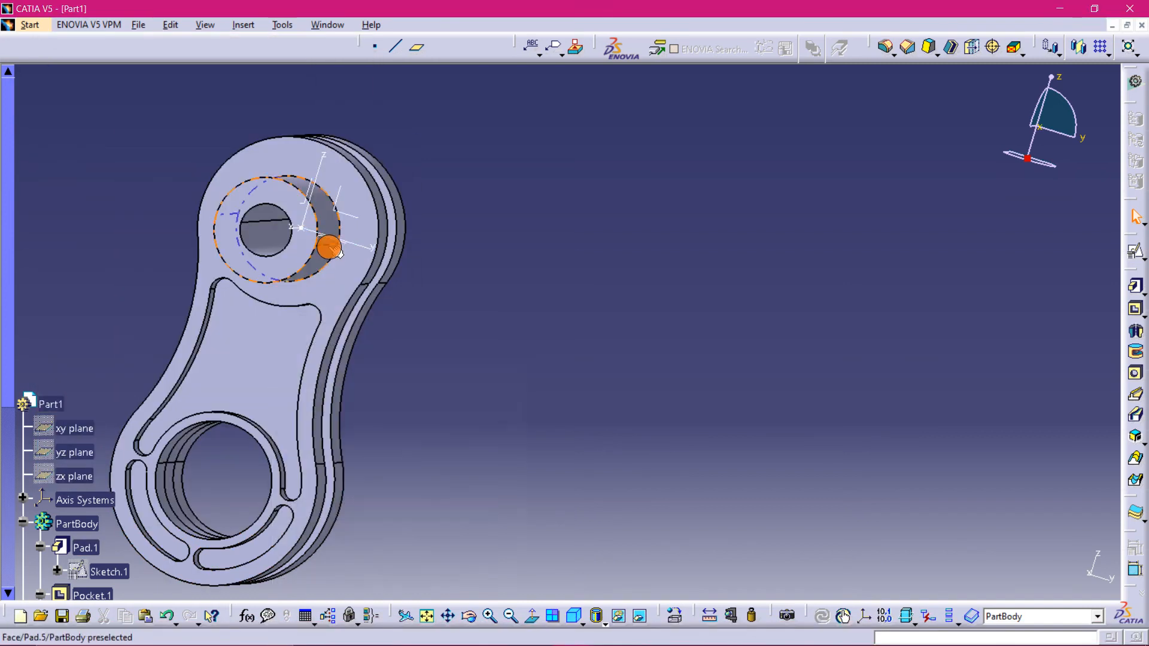
pyautogui.moveTo(500, 249); pyautogui.dragTo(661, 302, button='middle')
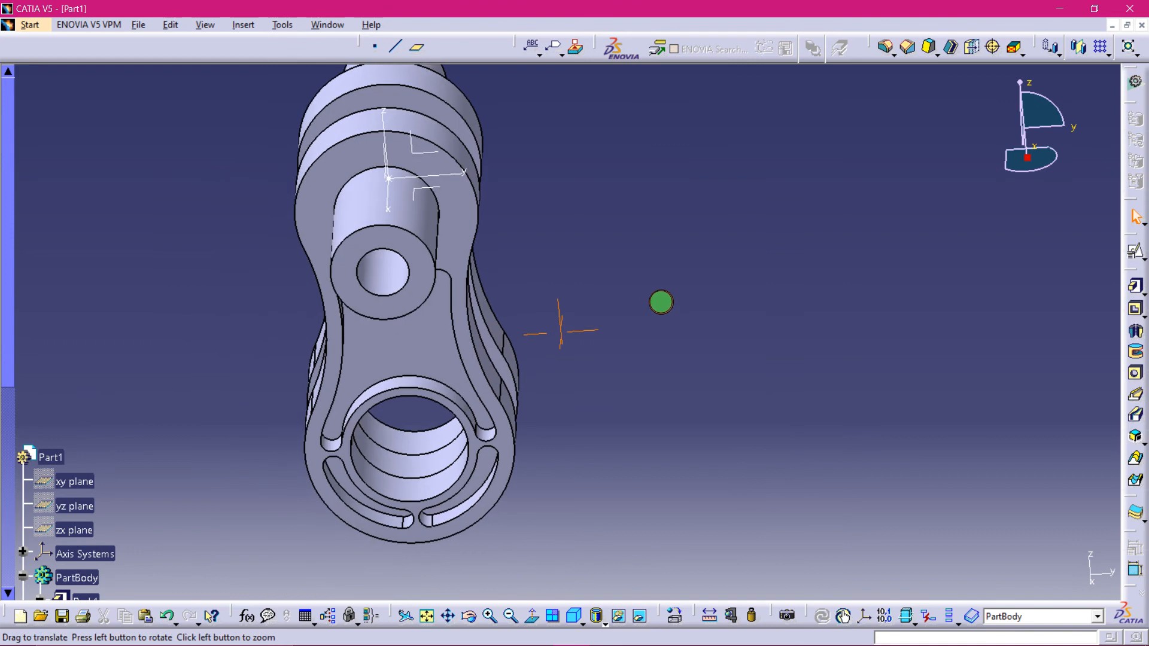
pyautogui.click(413, 239)
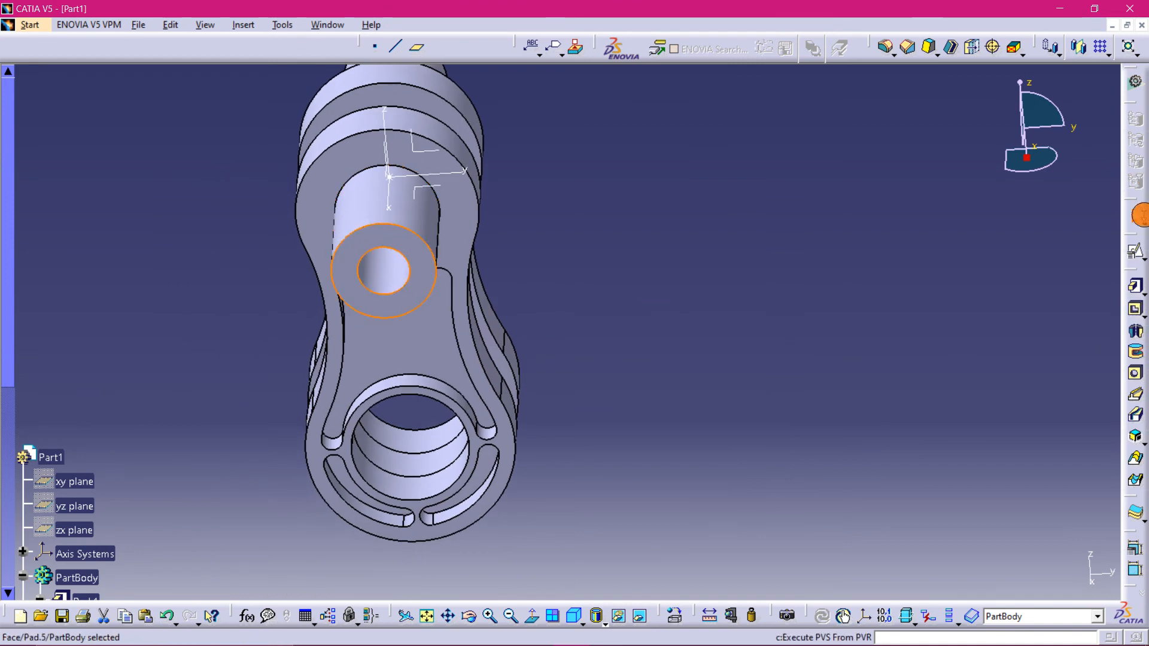
pyautogui.click(1135, 250)
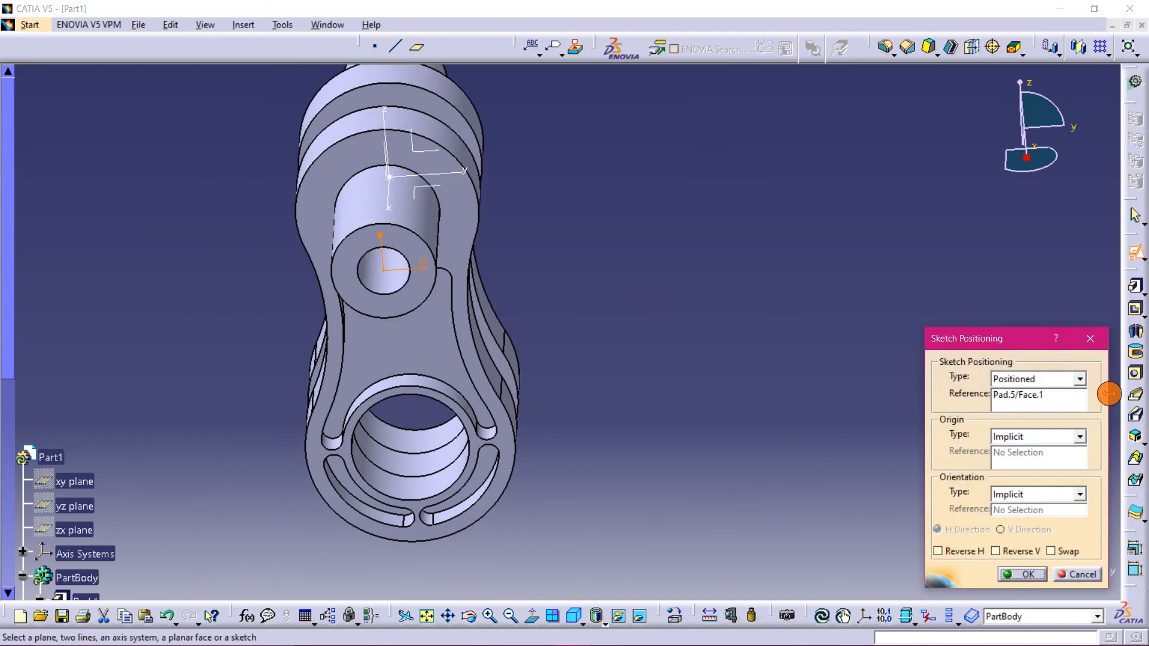
pyautogui.click(1078, 437)
pyautogui.click(1070, 472)
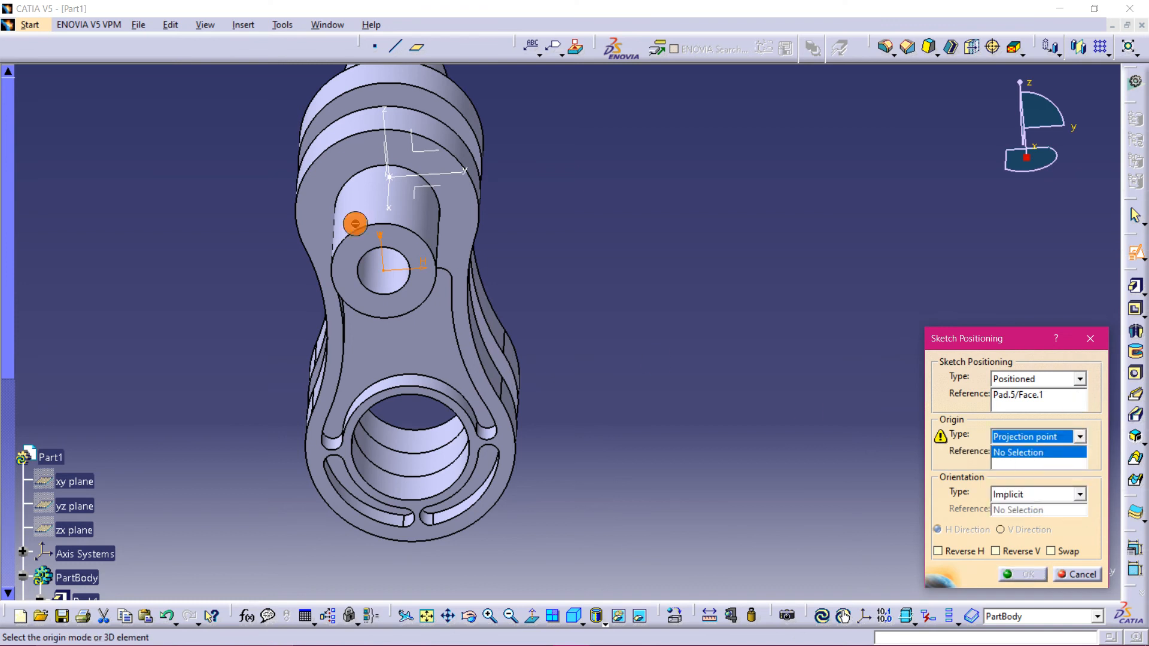
pyautogui.click(392, 177)
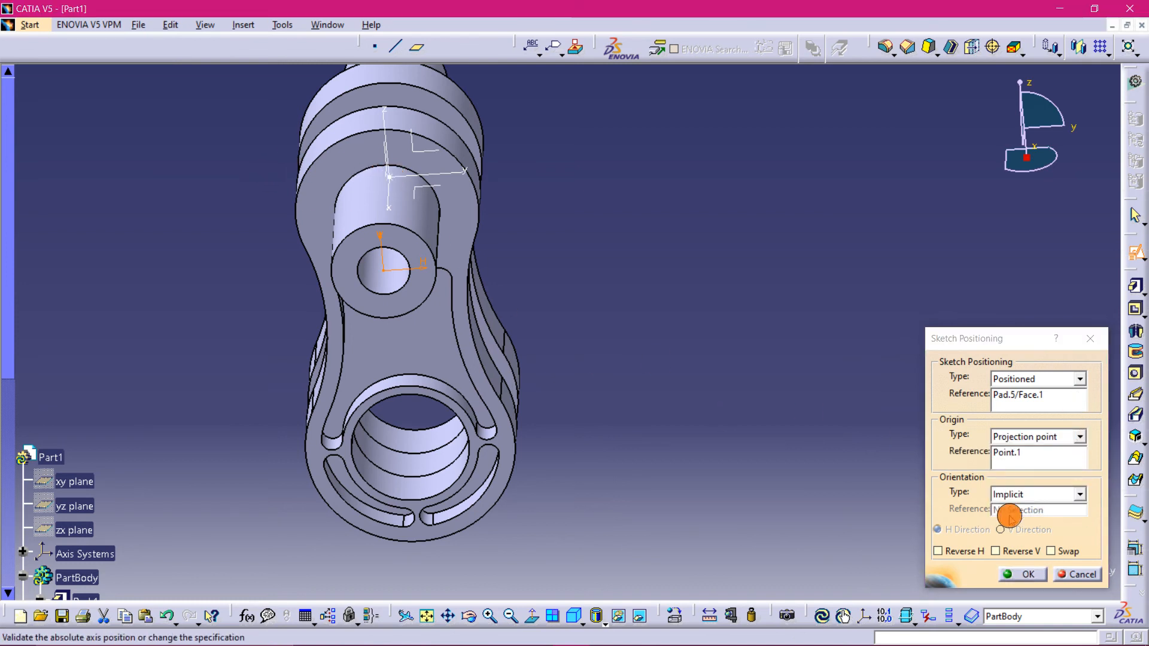
pyautogui.click(1032, 573)
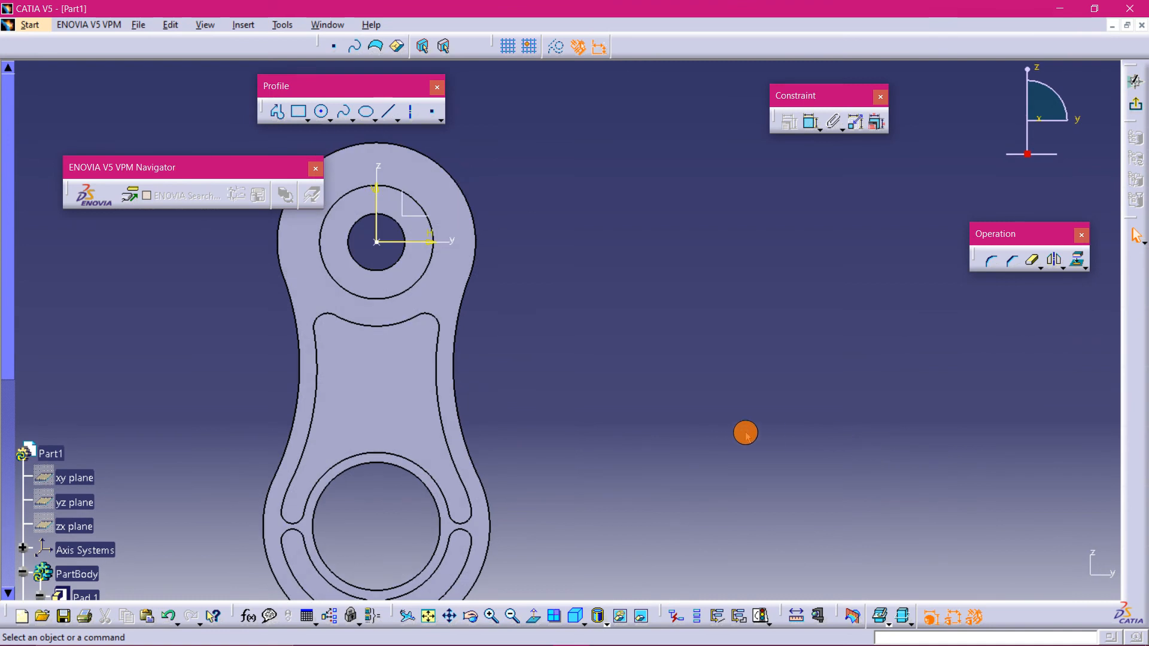
# - Consult the practice drawing's front and section views for the boss dimensions
pyautogui.moveTo(712, 431); pyautogui.dragTo(1002, 390, button='middle')
pyautogui.moveTo(616, 638)
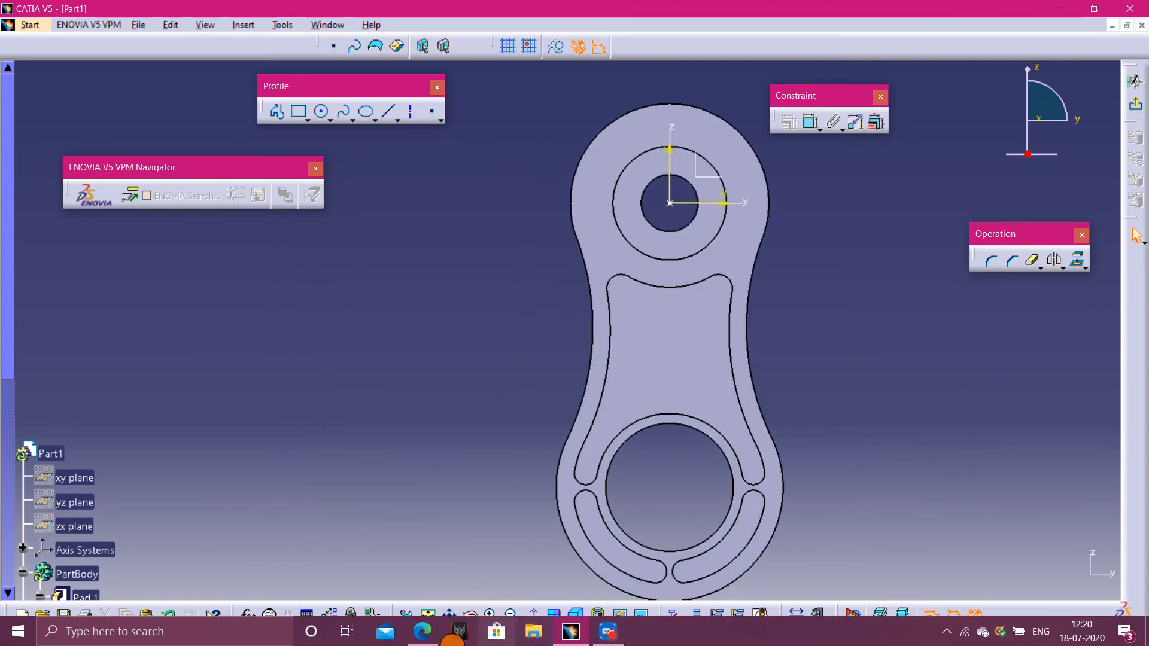
pyautogui.click(423, 631)
pyautogui.scroll(-5, 204, 399)
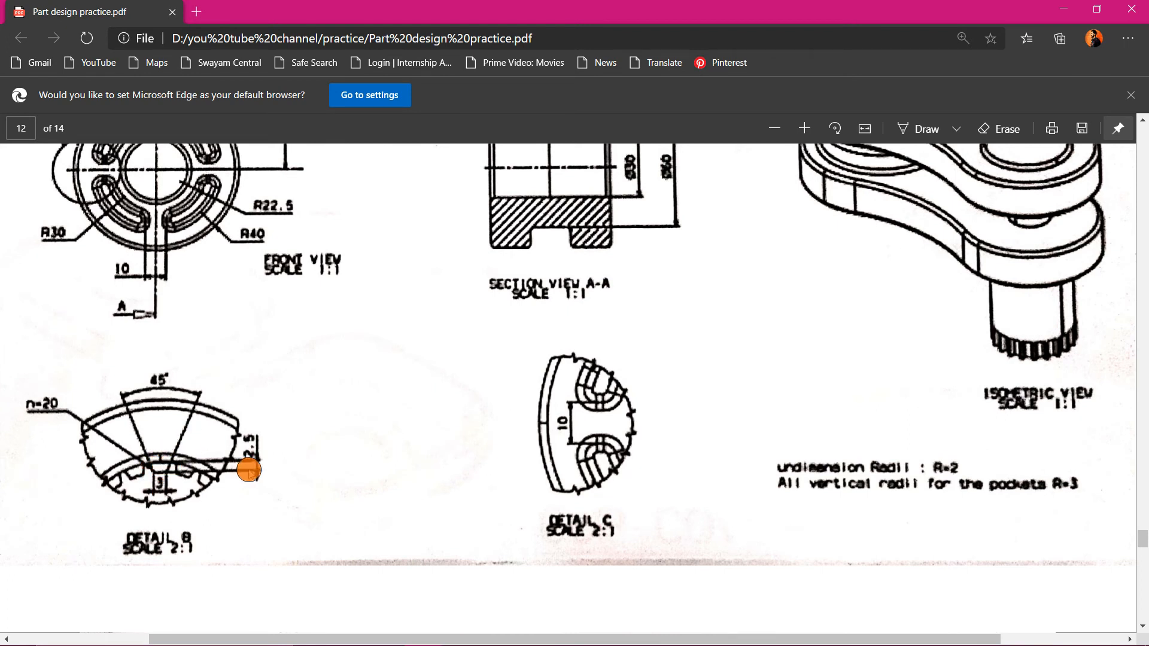
pyautogui.scroll(2, 291, 359)
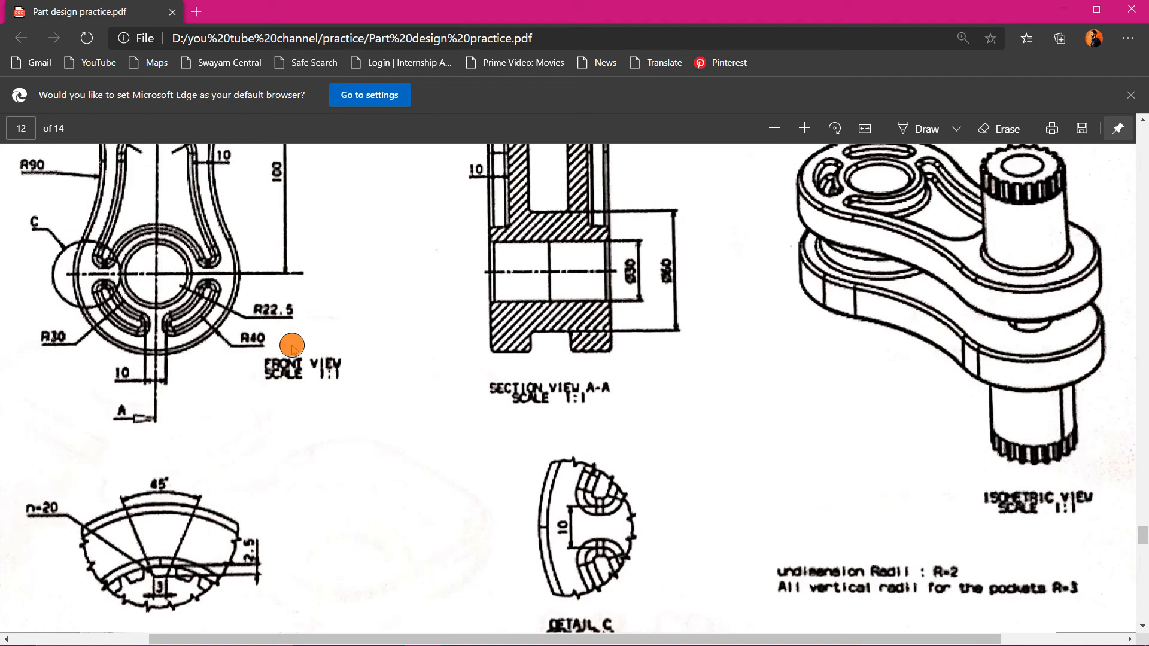
pyautogui.scroll(3, 193, 456)
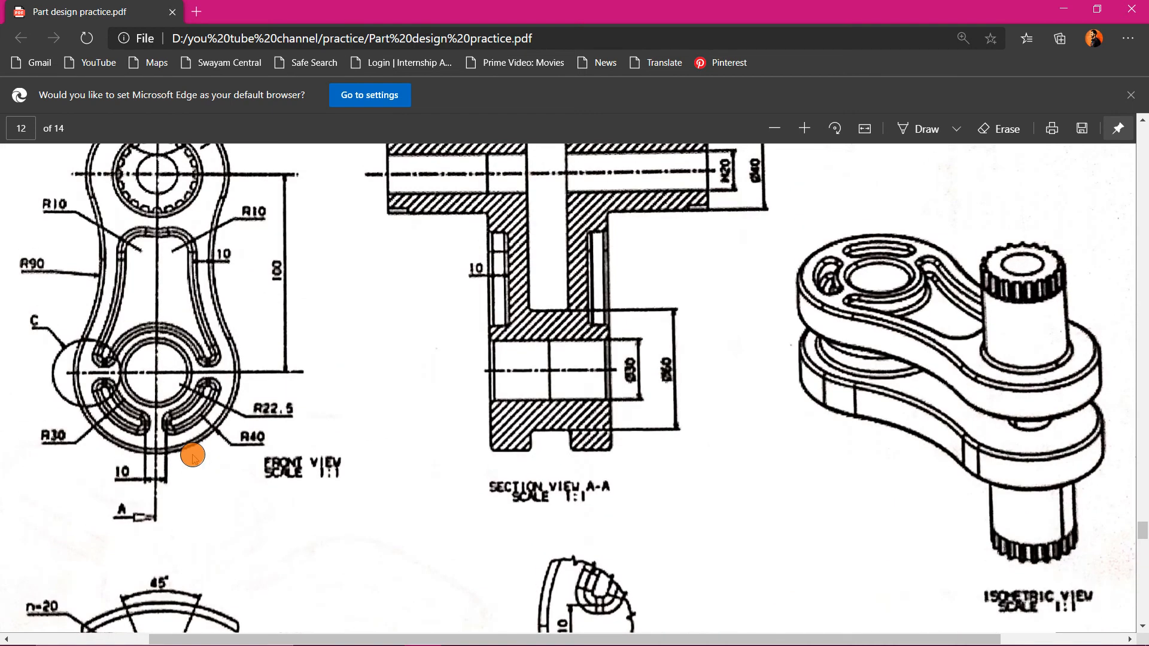
pyautogui.scroll(1, 191, 212)
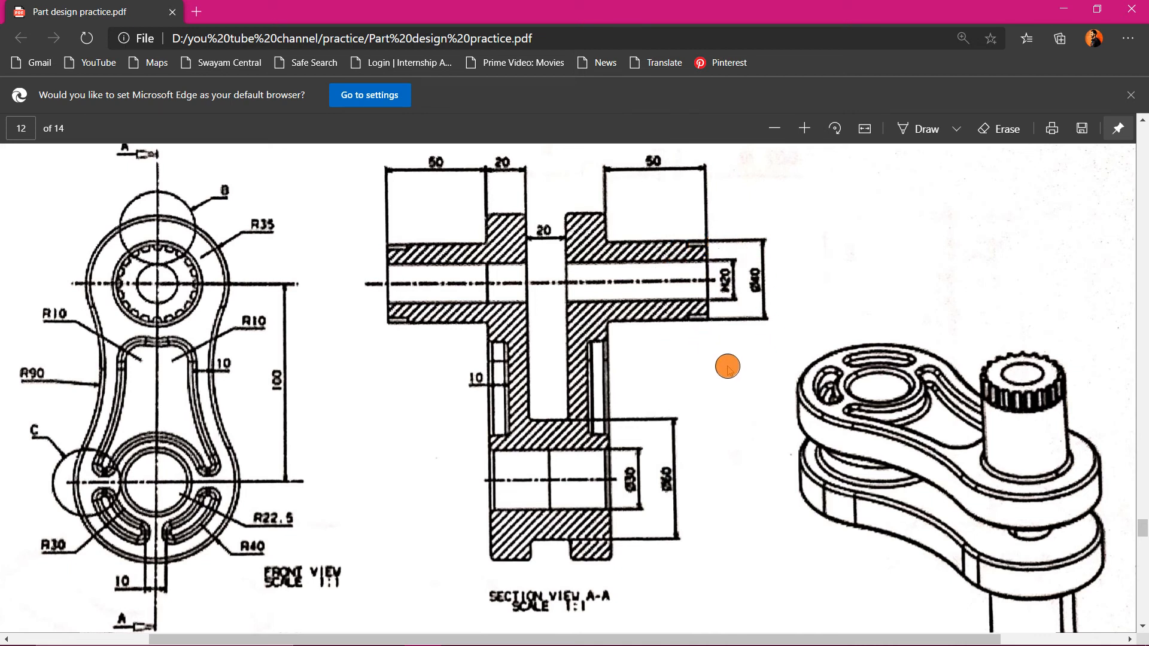
pyautogui.moveTo(701, 644)
pyautogui.click(563, 638)
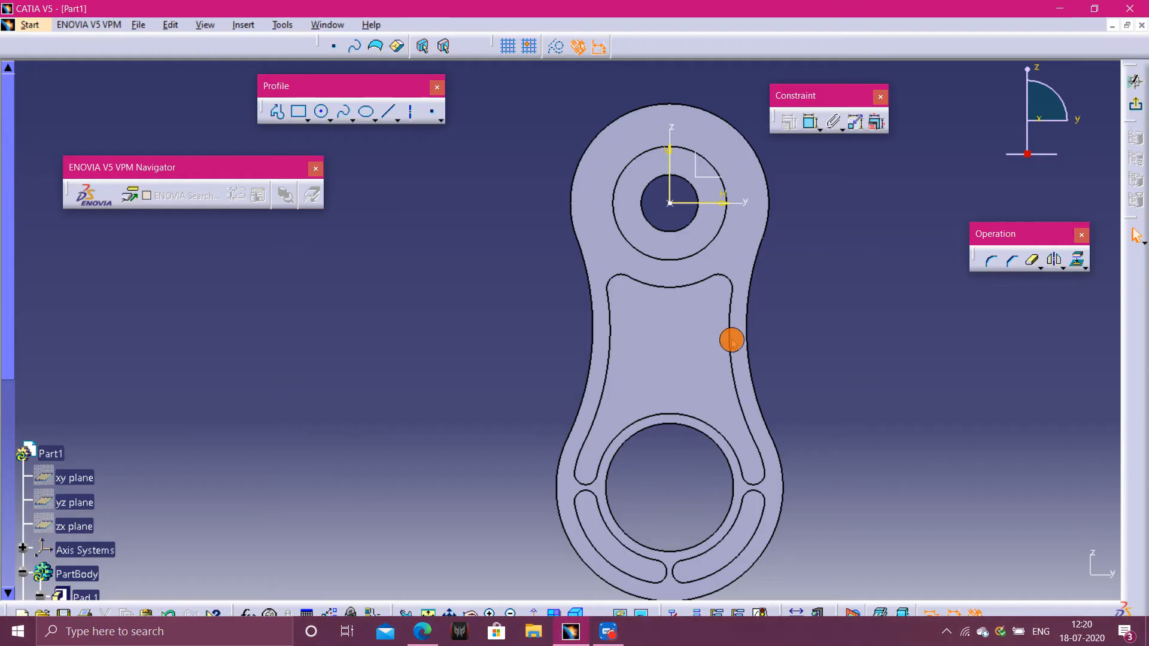
# - Project the boss's outer circular edge into the sketch
pyautogui.click(723, 224)
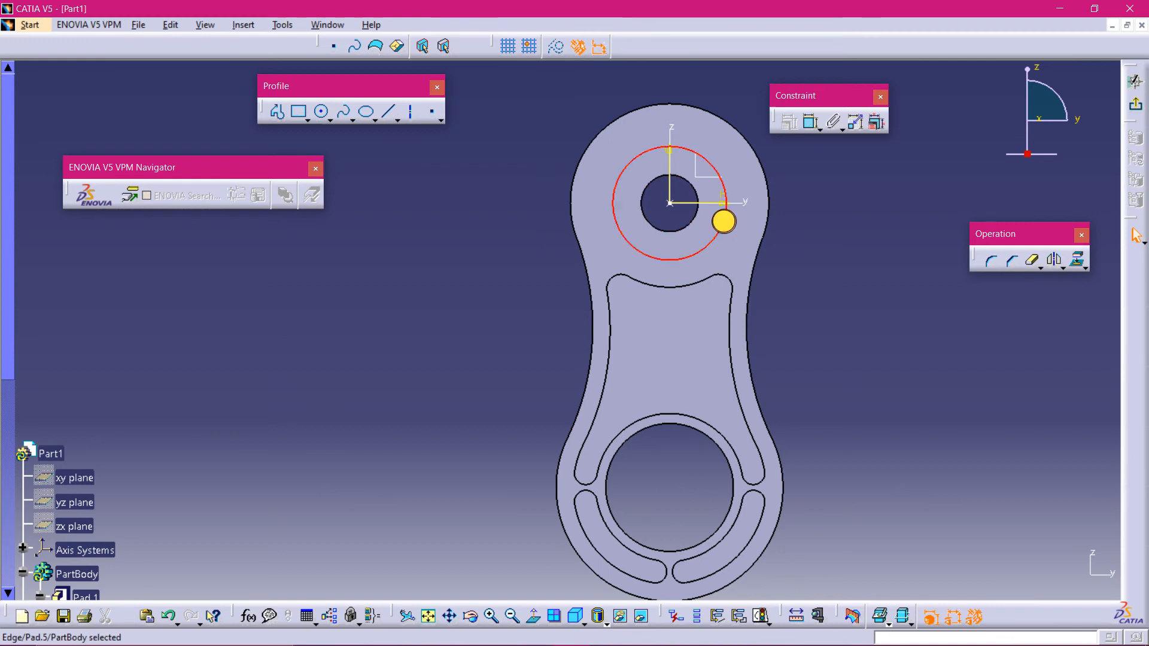
pyautogui.click(1076, 259)
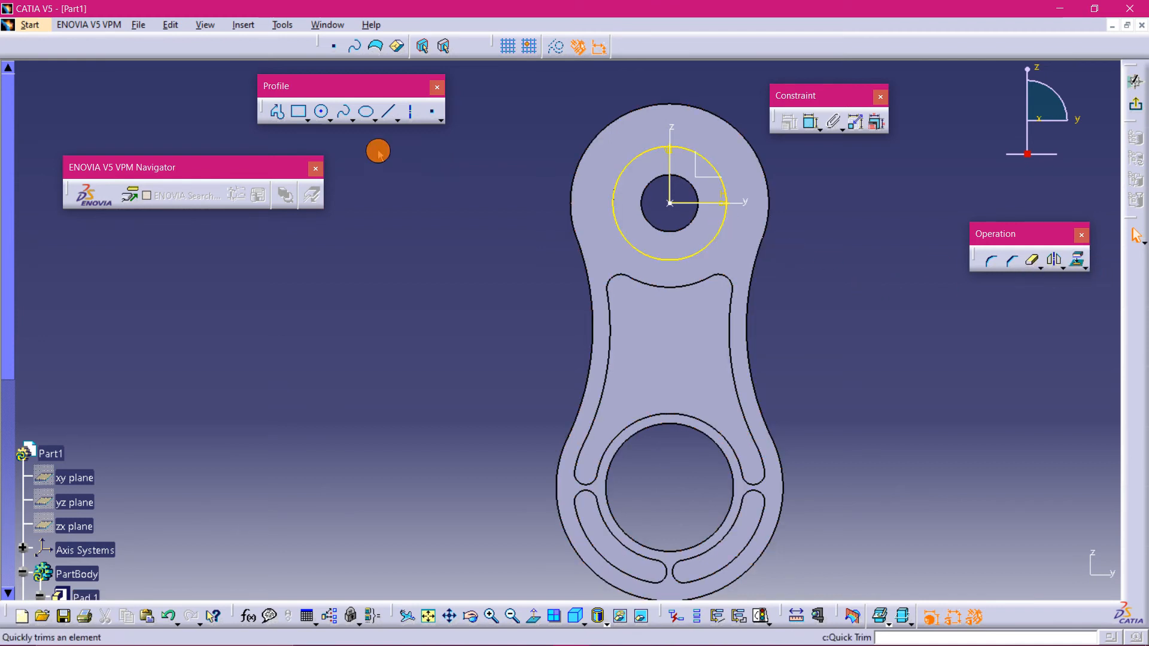
pyautogui.click(323, 111)
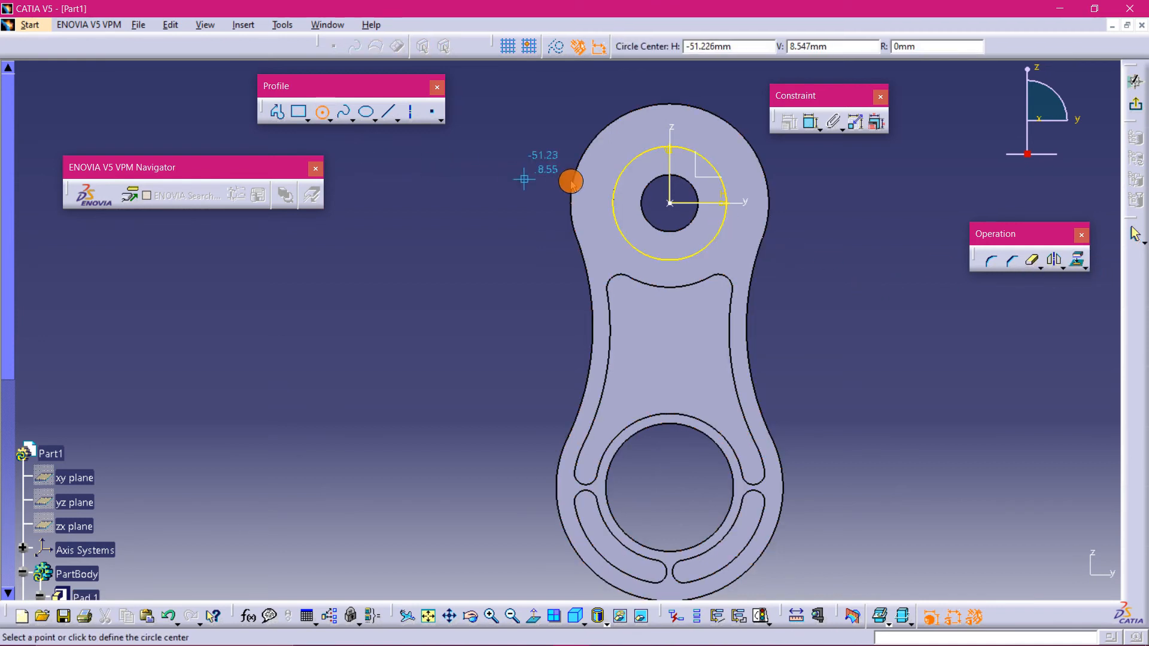
pyautogui.click(672, 207)
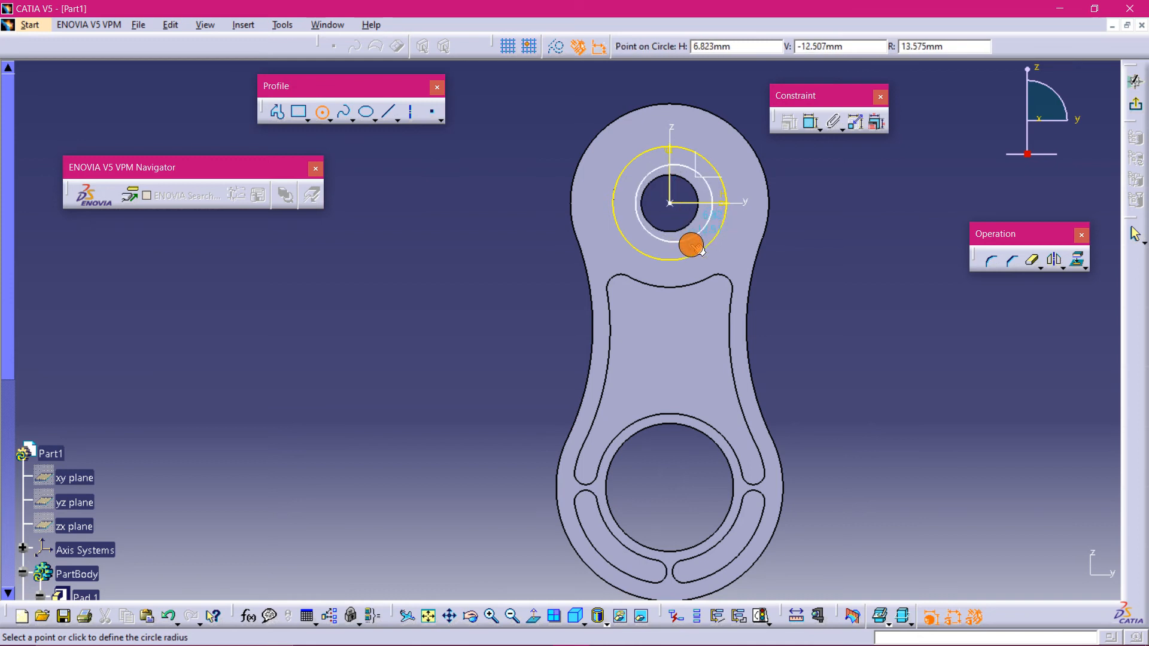
pyautogui.press('Escape')
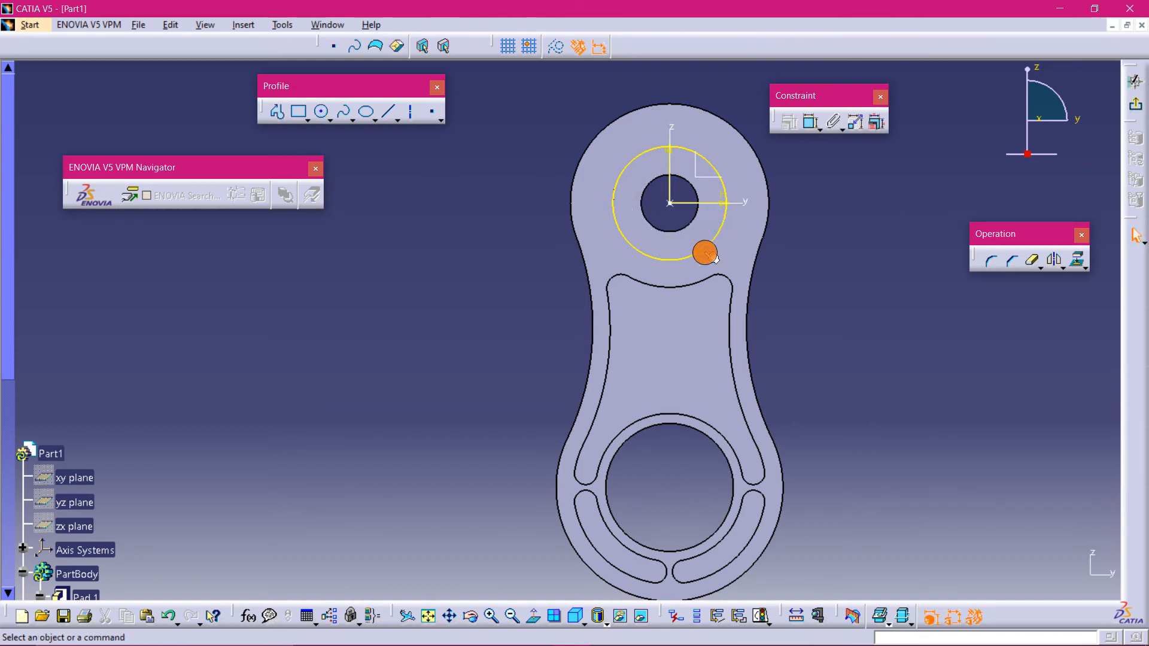
# - Sketch a circle centred on the sketch origin with a radius of about 16 mm
pyautogui.moveTo(832, 297); pyautogui.dragTo(630, 281, button='middle')
pyautogui.click(314, 112)
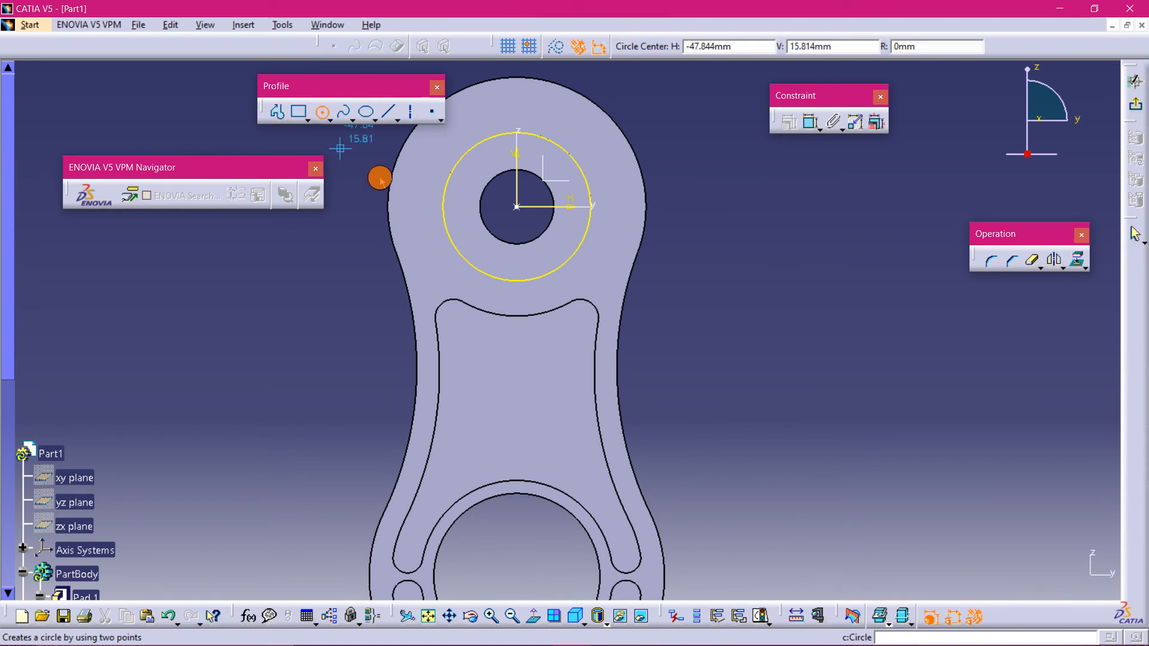
pyautogui.click(526, 212)
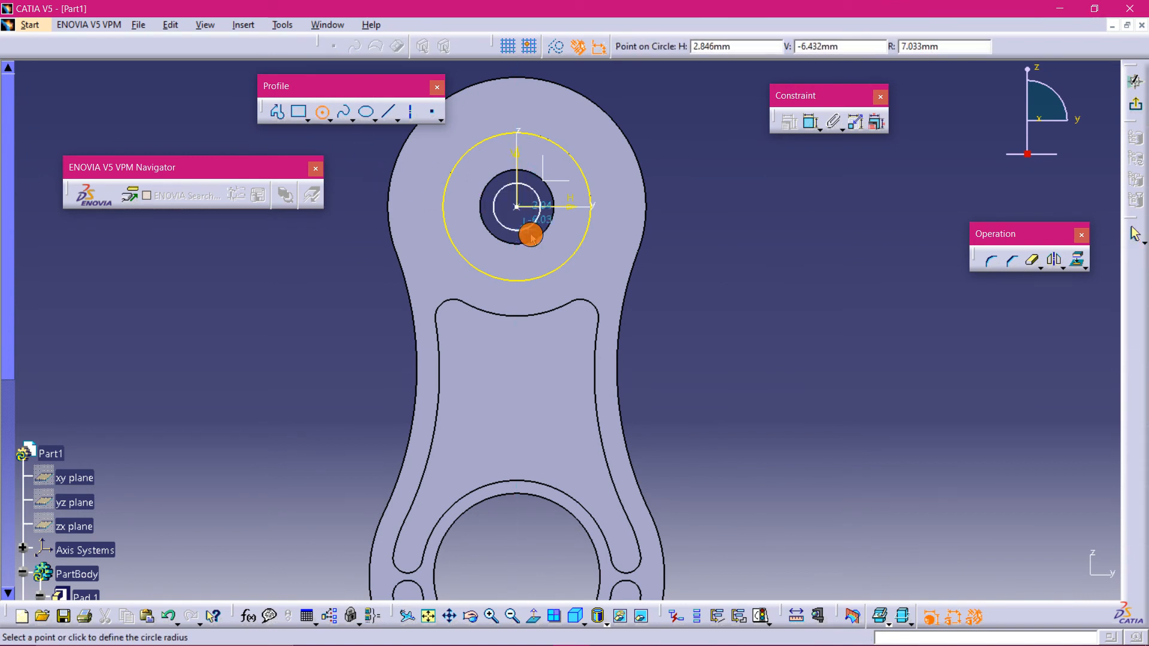
pyautogui.click(565, 258)
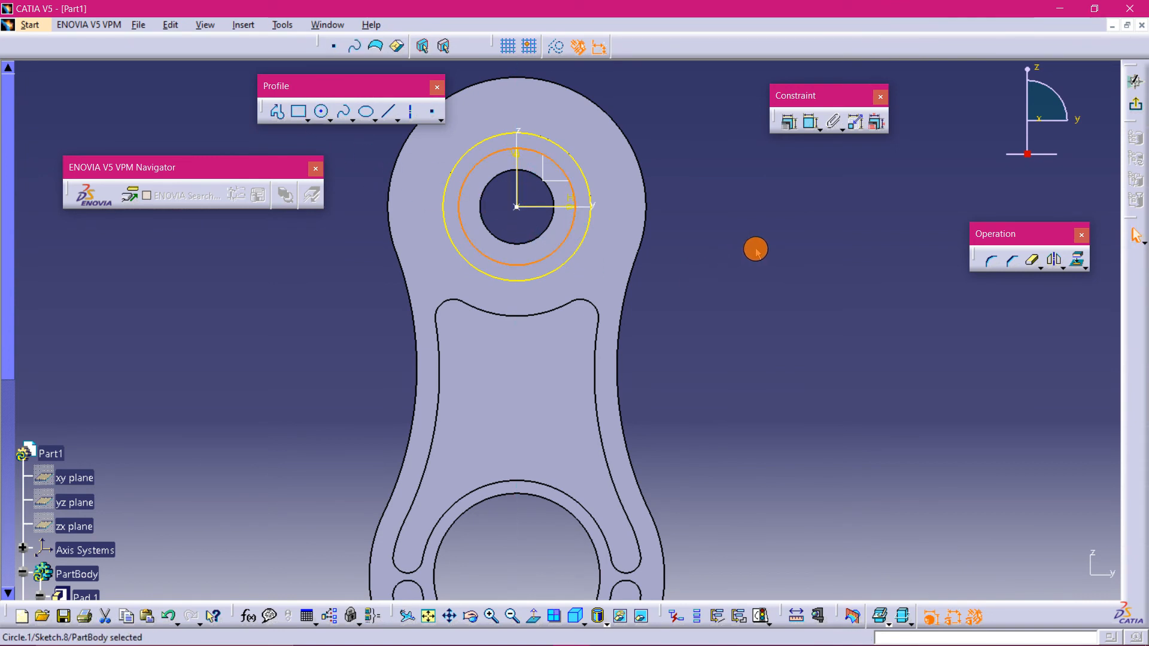
pyautogui.click(755, 250)
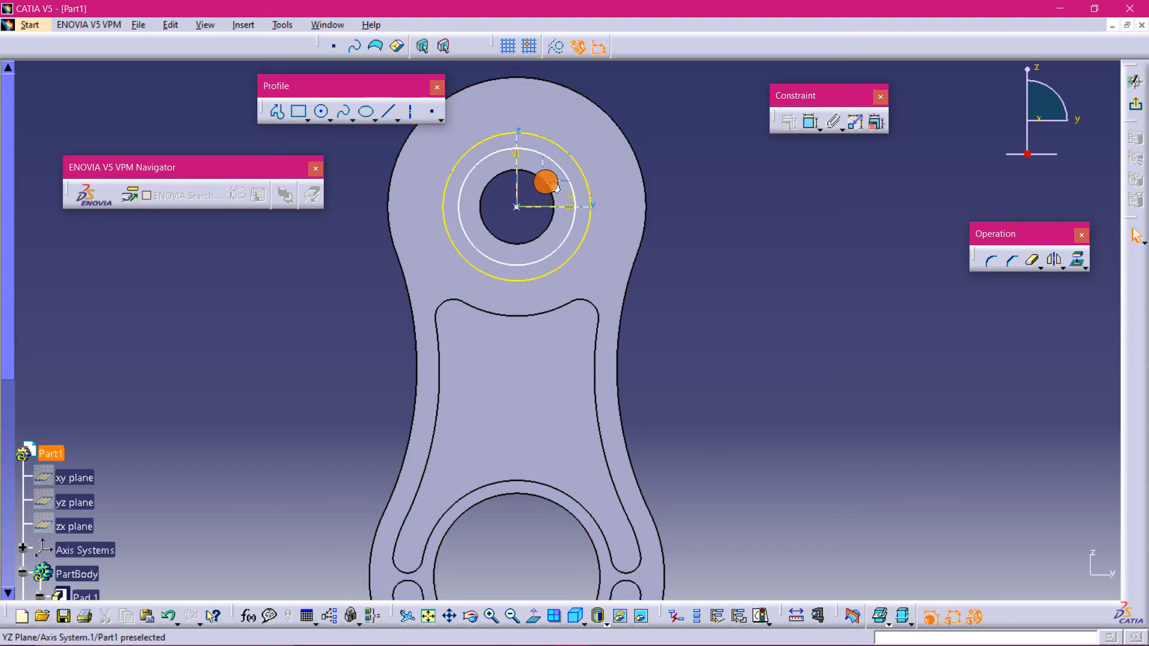
# - Dimension the new circle as a diameter and set it to 35 mm
pyautogui.click(811, 122)
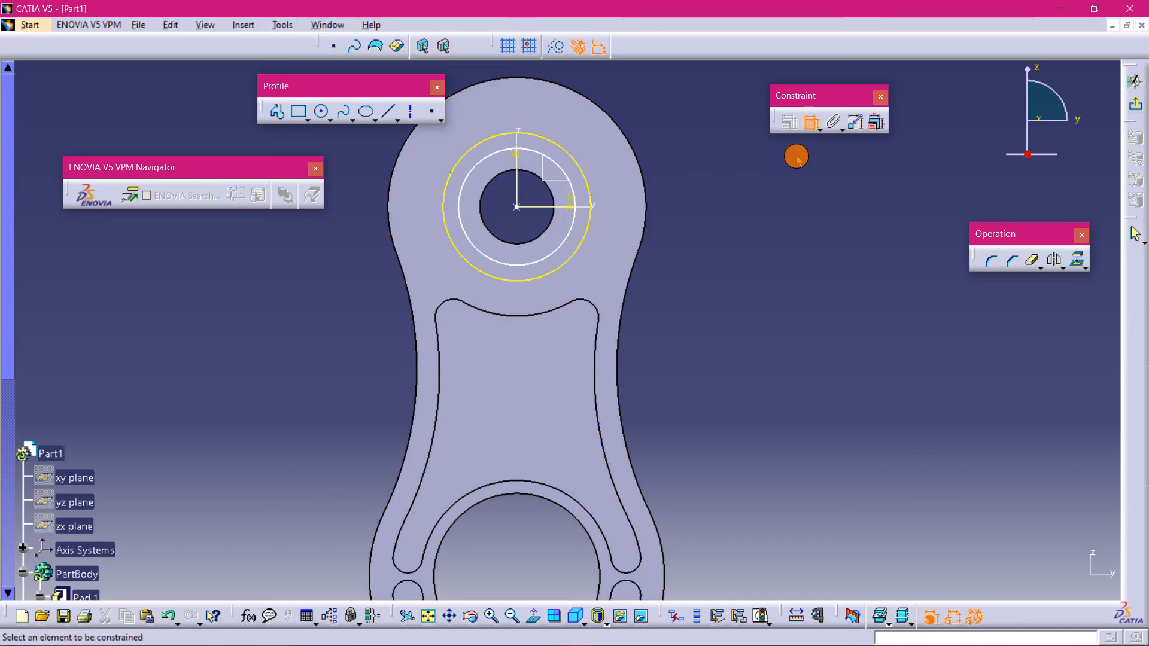
pyautogui.click(564, 242)
pyautogui.click(784, 260)
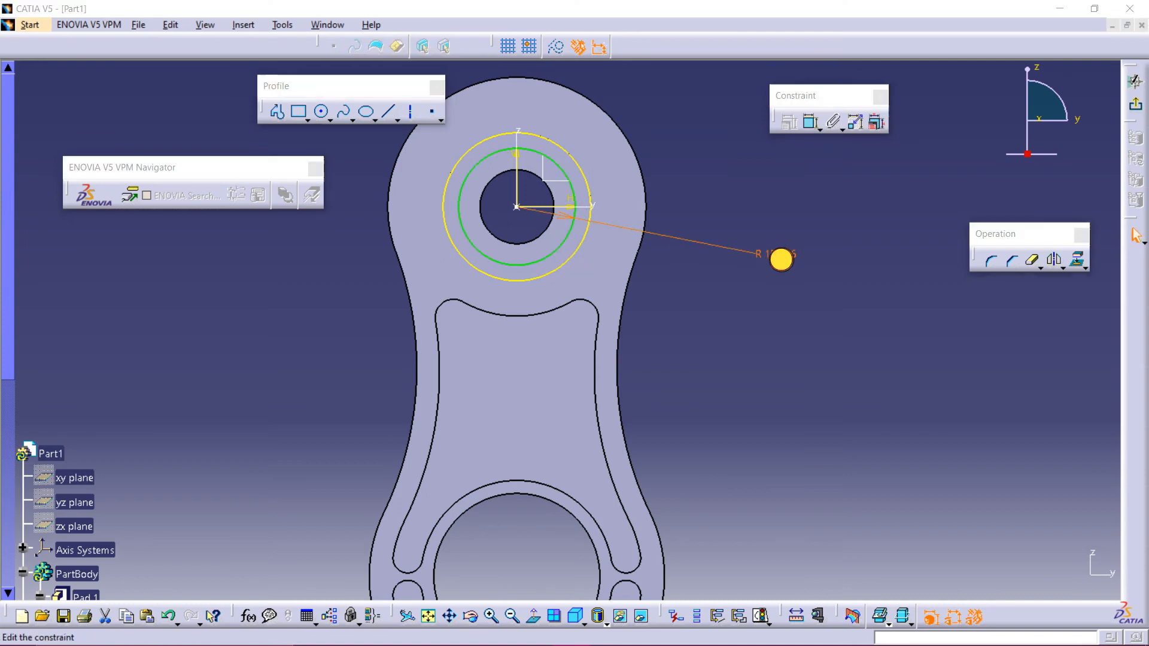
pyautogui.doubleClick(783, 257)
pyautogui.click(978, 541)
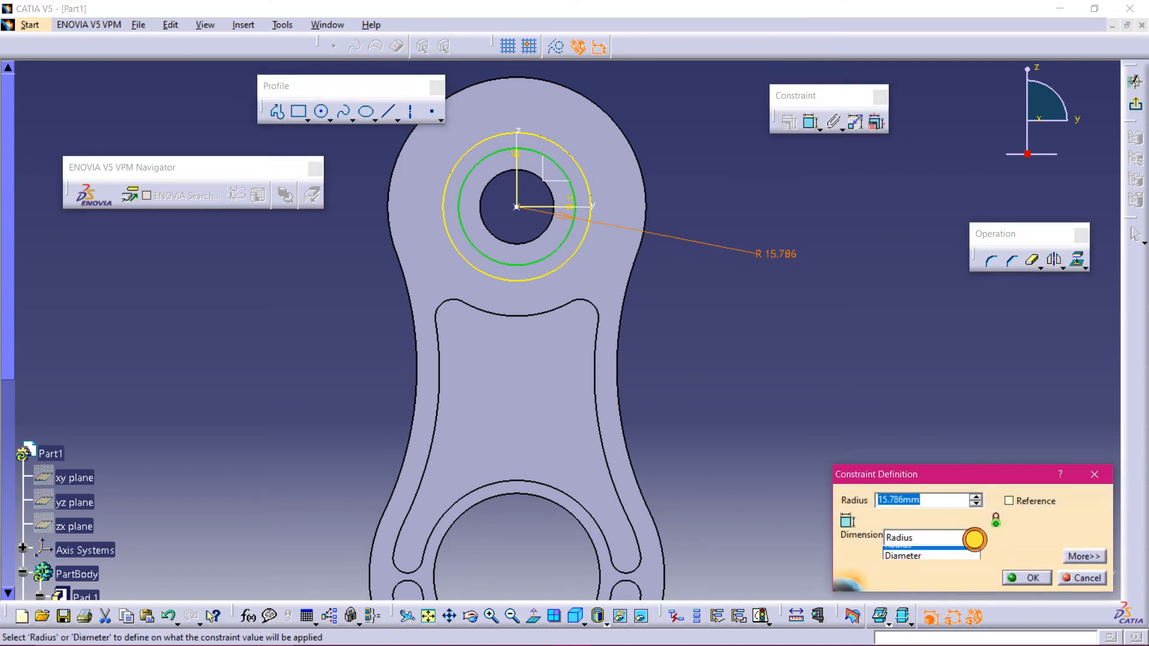
pyautogui.click(954, 560)
pyautogui.doubleClick(935, 499)
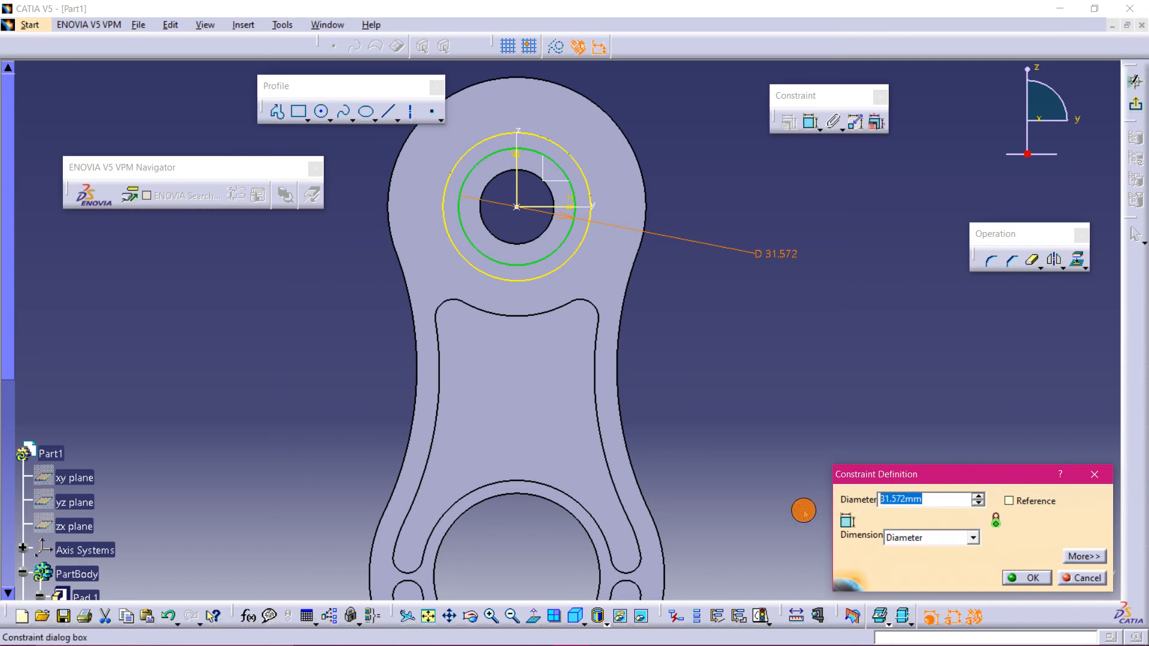
pyautogui.press('Return')
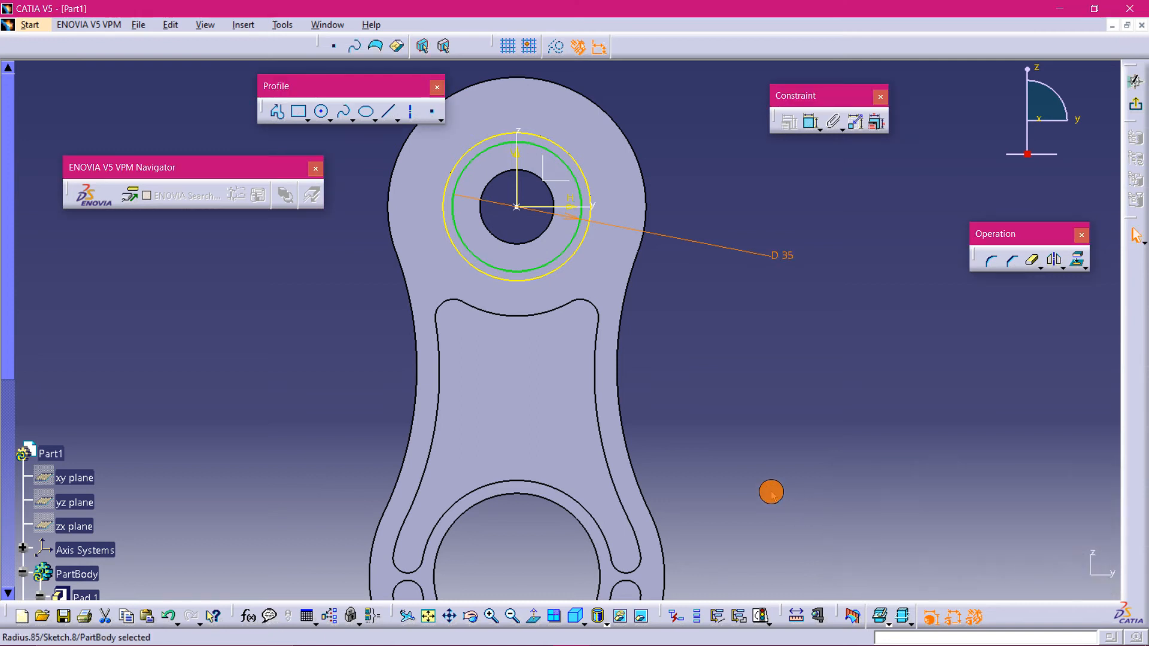
# - Draw a short slanted line crossing the projected outer circle above the origin
pyautogui.moveTo(810, 257)
pyautogui.mouseDown(button='middle')
pyautogui.moveTo(798, 433)
pyautogui.moveTo(833, 444)
pyautogui.moveTo(818, 321)
pyautogui.moveTo(601, 385)
pyautogui.moveTo(542, 446)
pyautogui.mouseUp(button='middle')
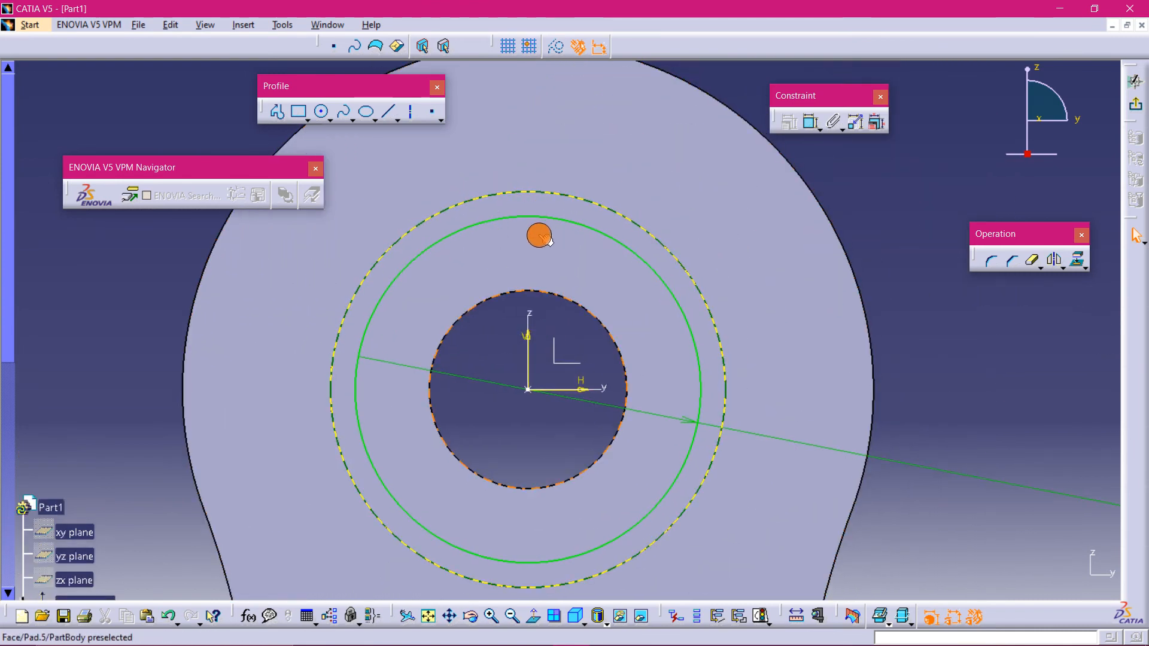
pyautogui.click(389, 112)
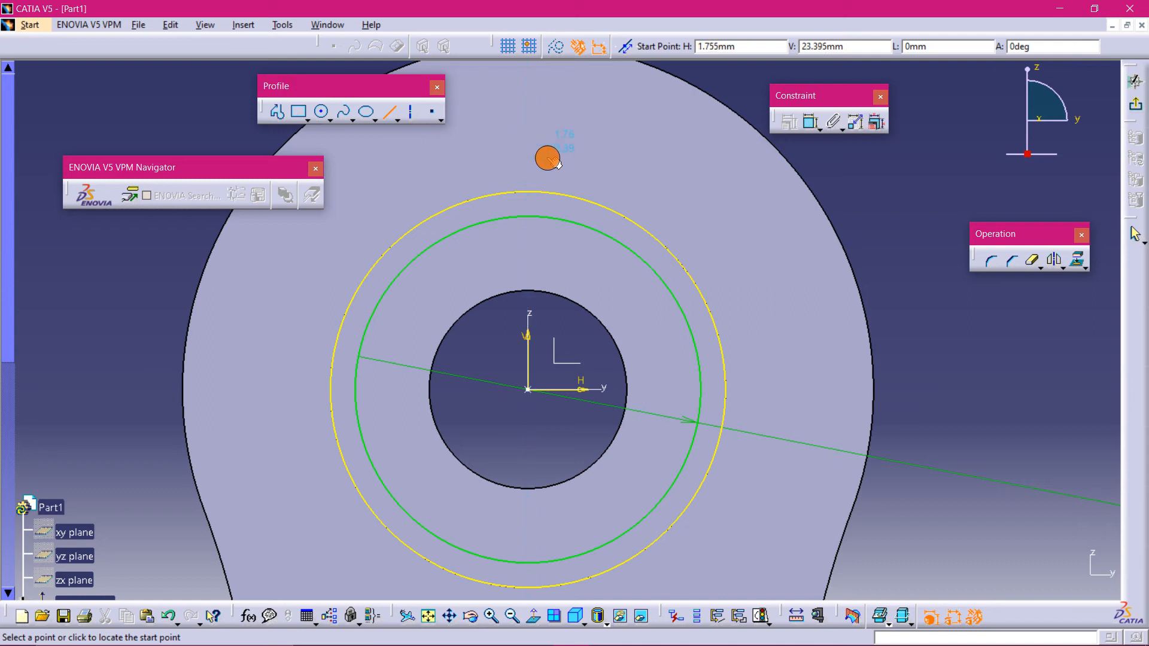
pyautogui.click(547, 159)
pyautogui.click(591, 273)
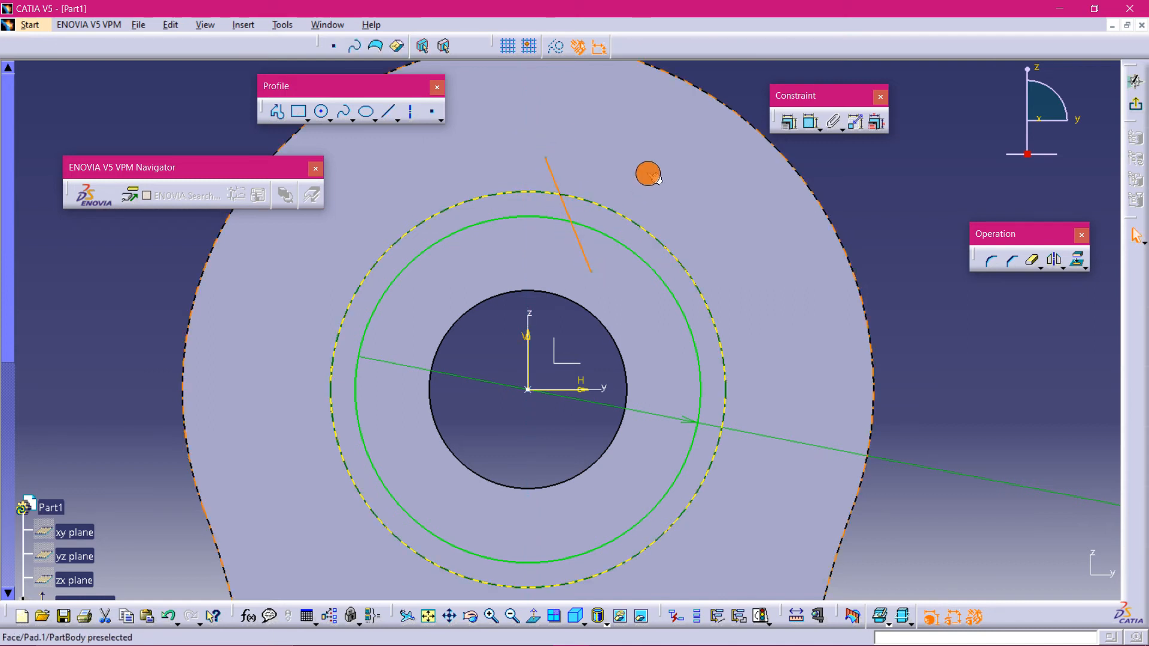
pyautogui.click(647, 169)
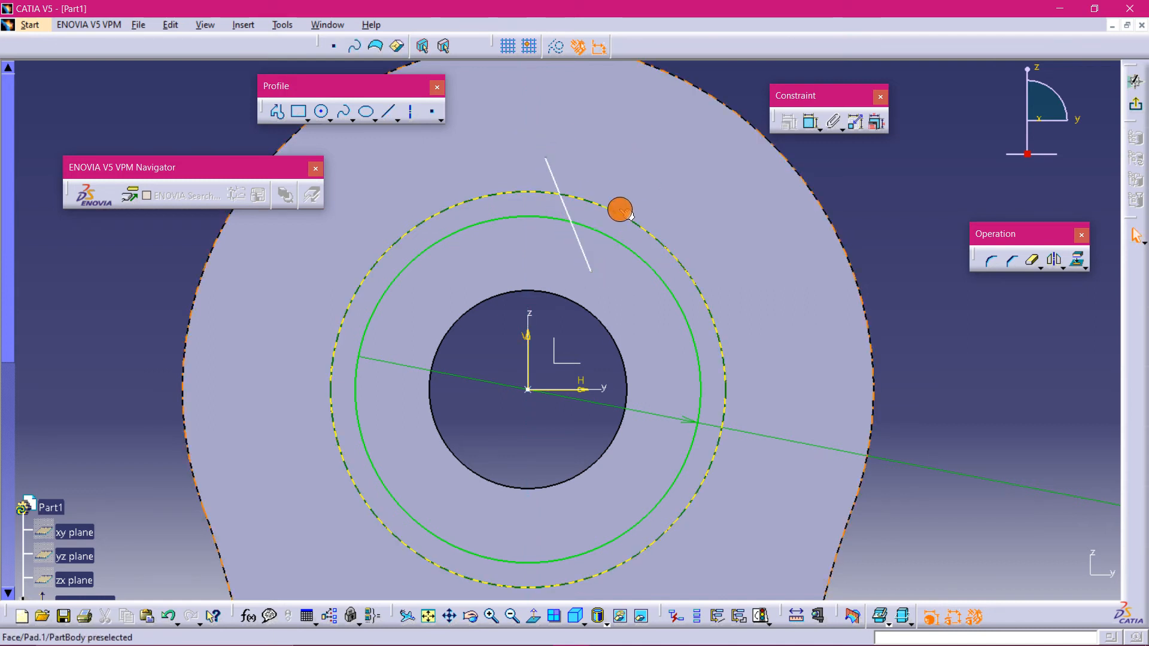
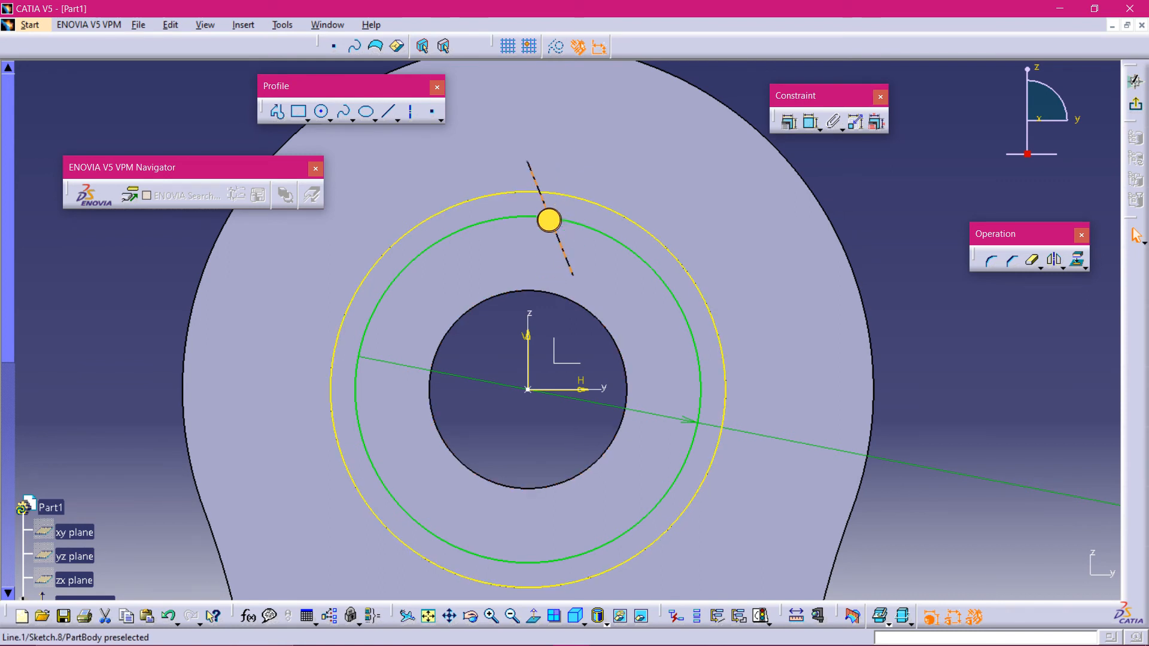
# - Shift the slanted line leftward and draw a second slanted line to its right, forming a V above the origin
pyautogui.moveTo(549, 220); pyautogui.dragTo(483, 228)
pyautogui.click(389, 111)
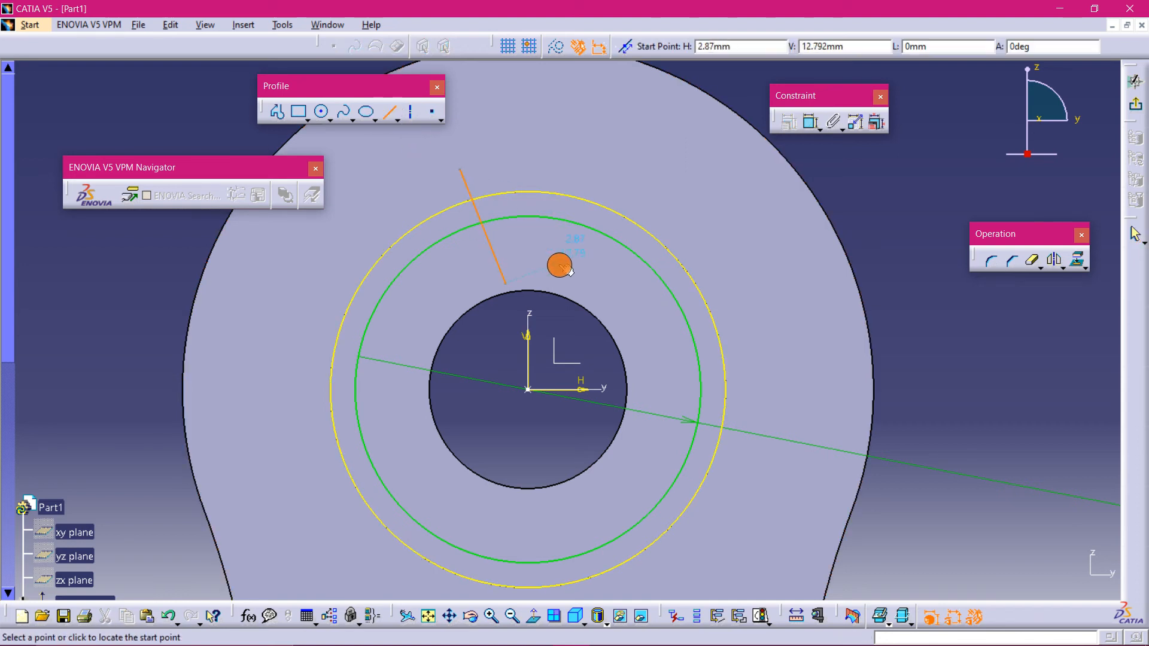
pyautogui.click(549, 278)
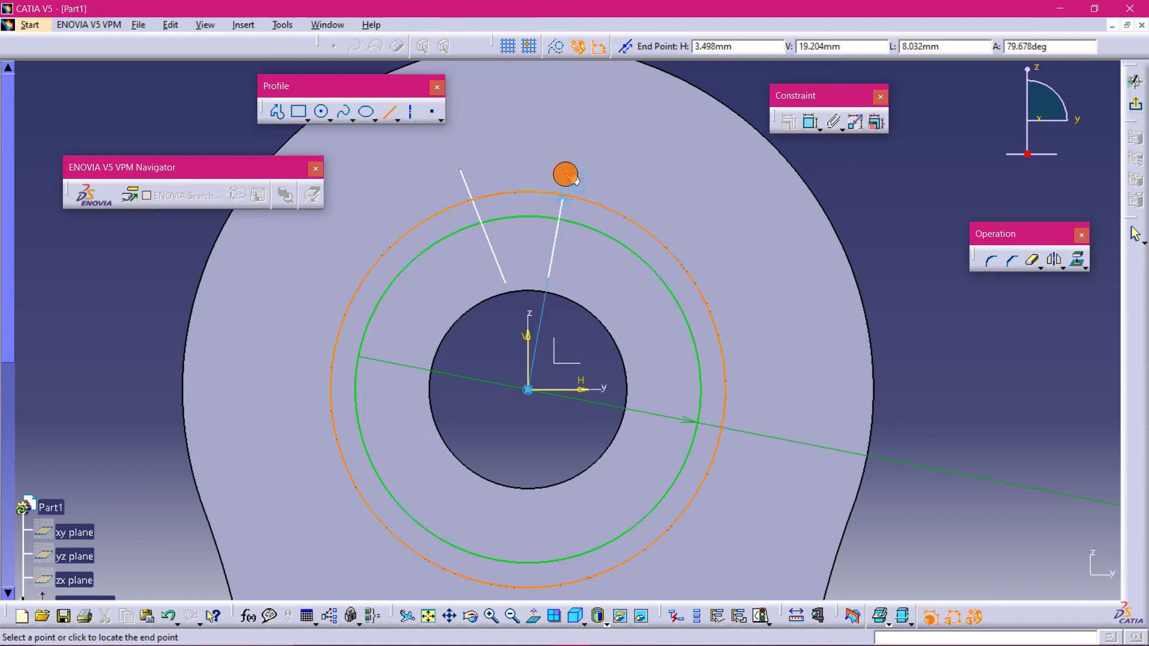
pyautogui.click(584, 164)
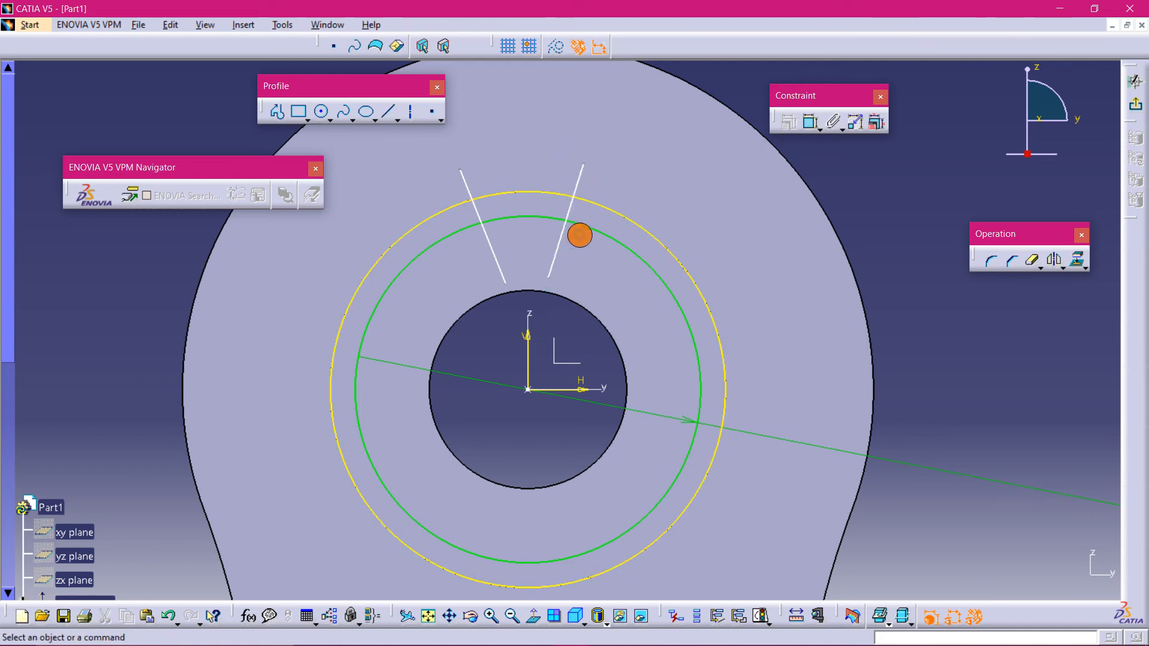
# - Dimension the angle between the two slanted lines and set it to 45°
pyautogui.click(805, 124)
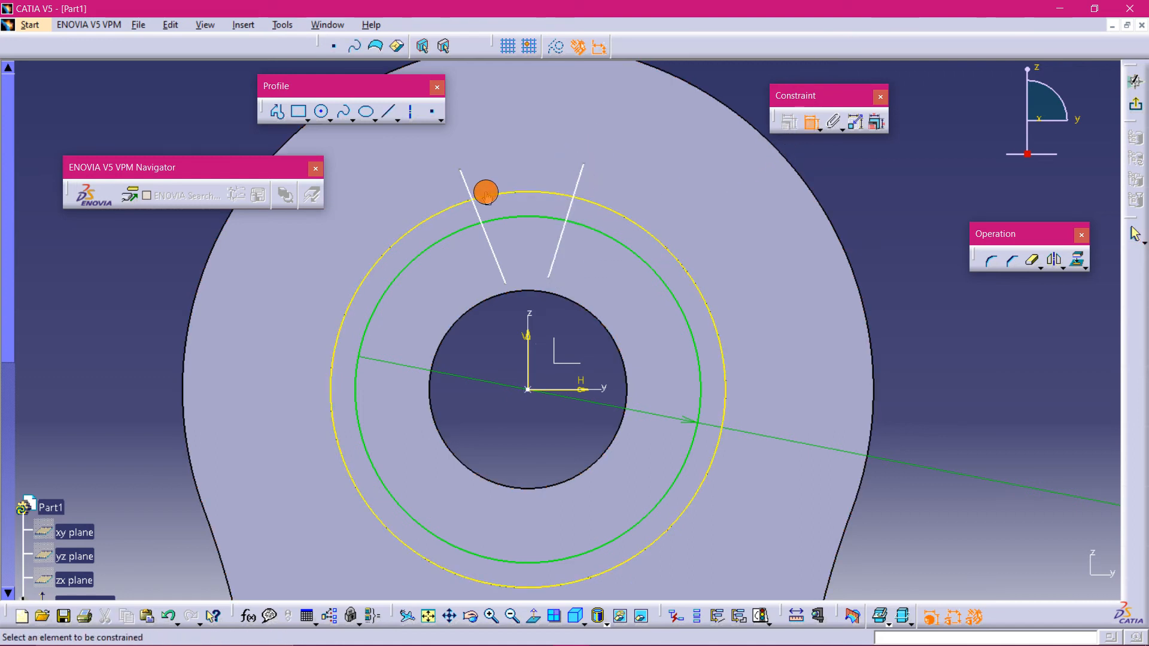
pyautogui.click(465, 182)
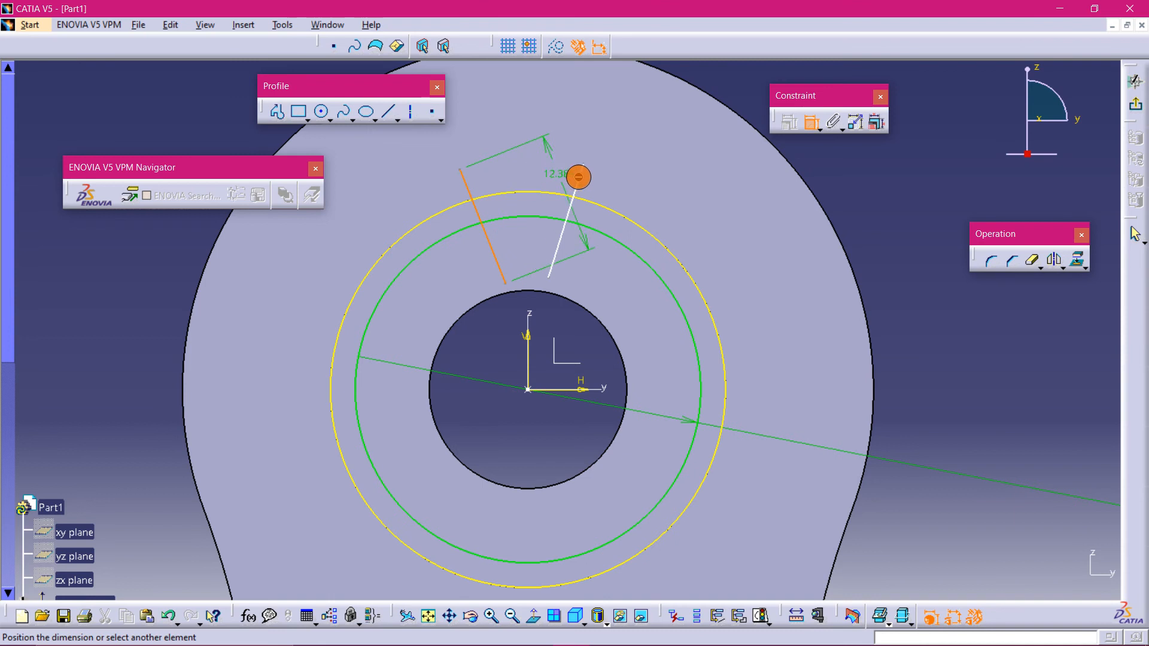
pyautogui.click(575, 187)
pyautogui.click(522, 147)
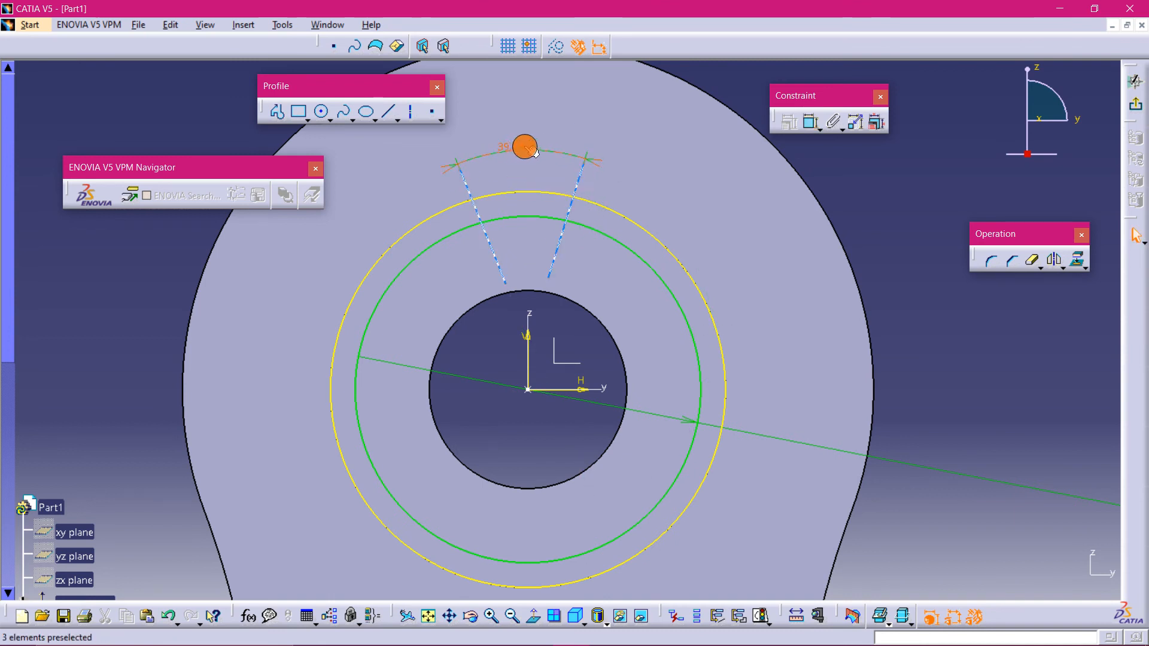
pyautogui.doubleClick(514, 145)
pyautogui.write('45')
pyautogui.press('Return')
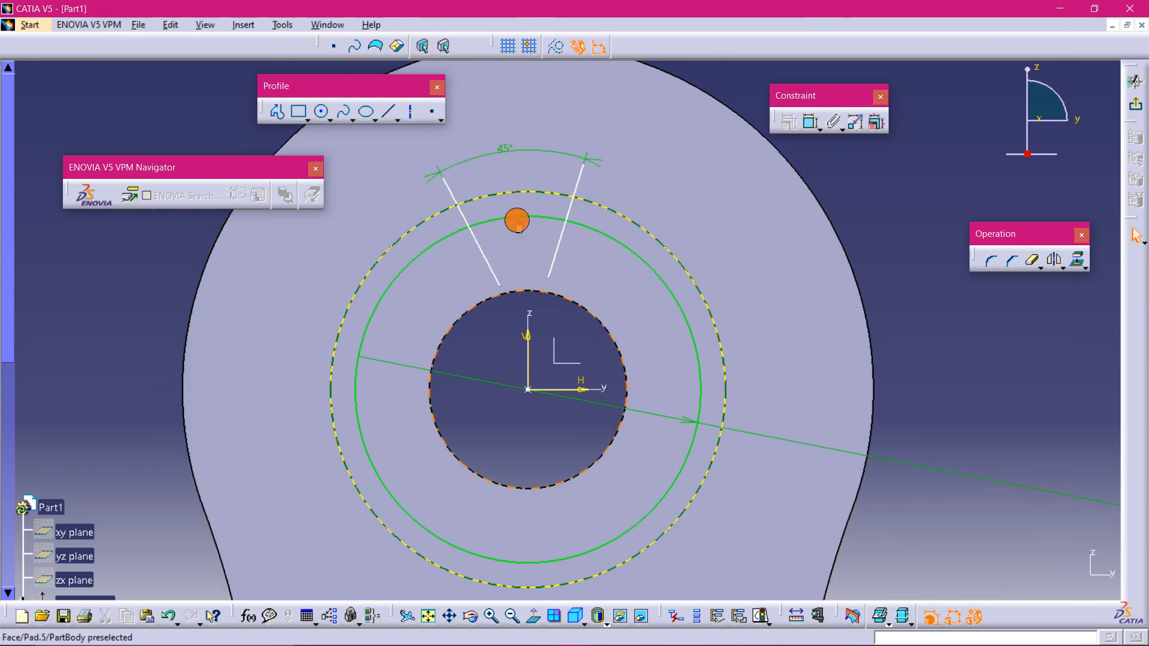
# - Select both slanted lines and apply a Symmetry constraint to them
pyautogui.click(474, 239)
pyautogui.keyDown('ctrl'); pyautogui.click(562, 225); pyautogui.keyUp('ctrl')
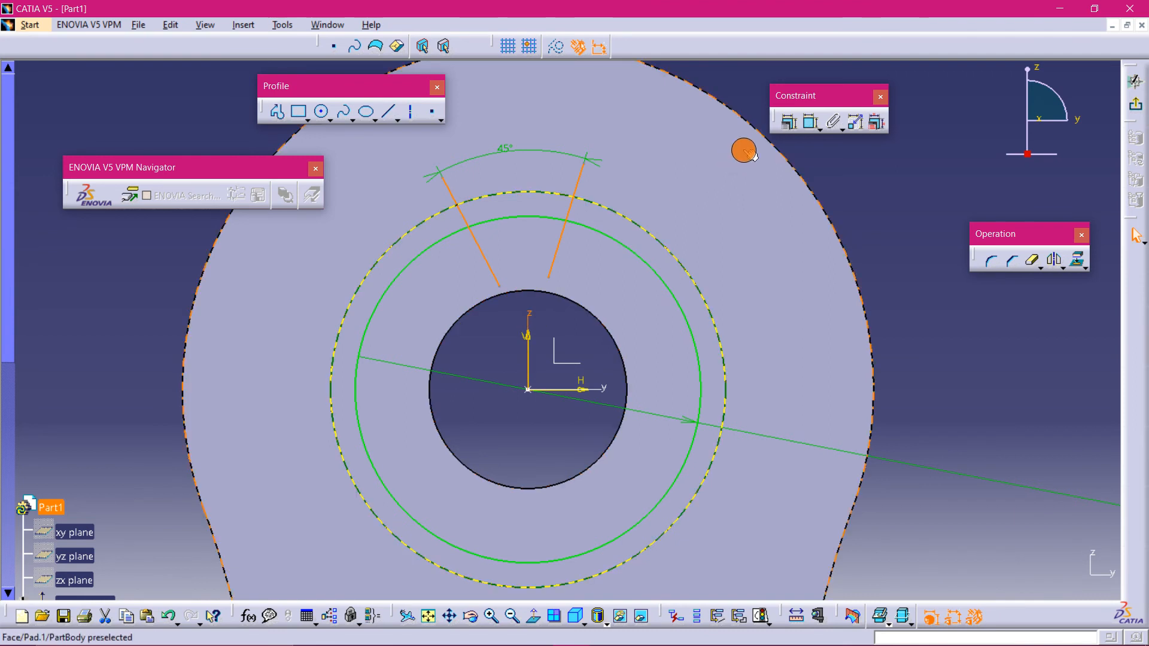
pyautogui.click(789, 123)
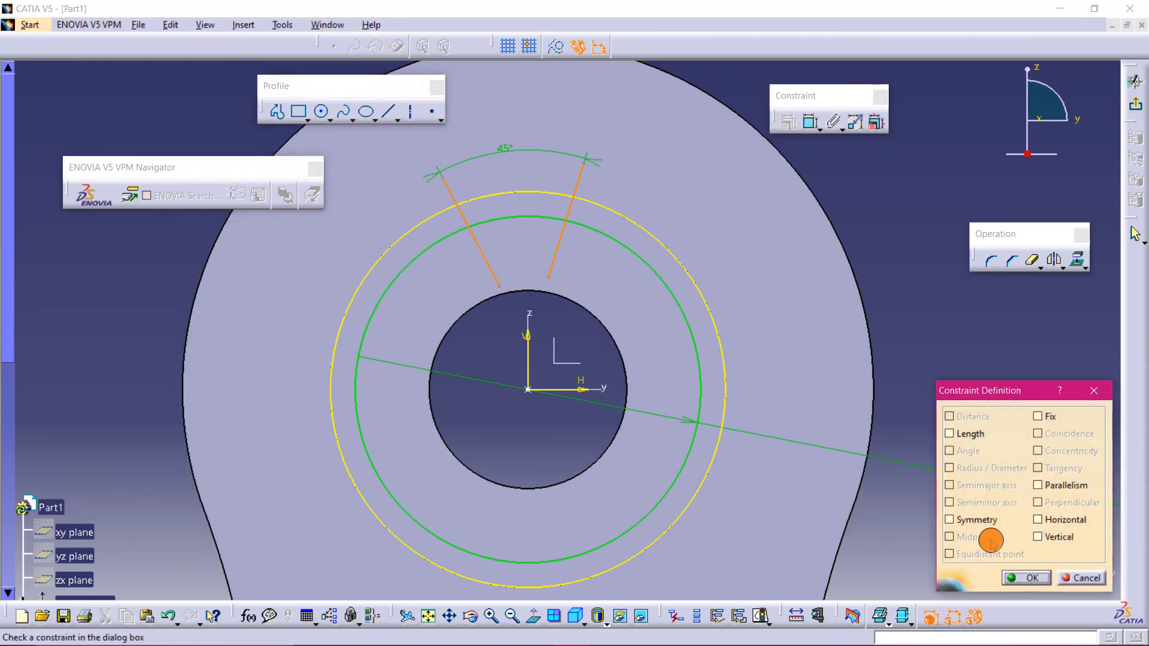
pyautogui.click(981, 519)
pyautogui.click(1031, 577)
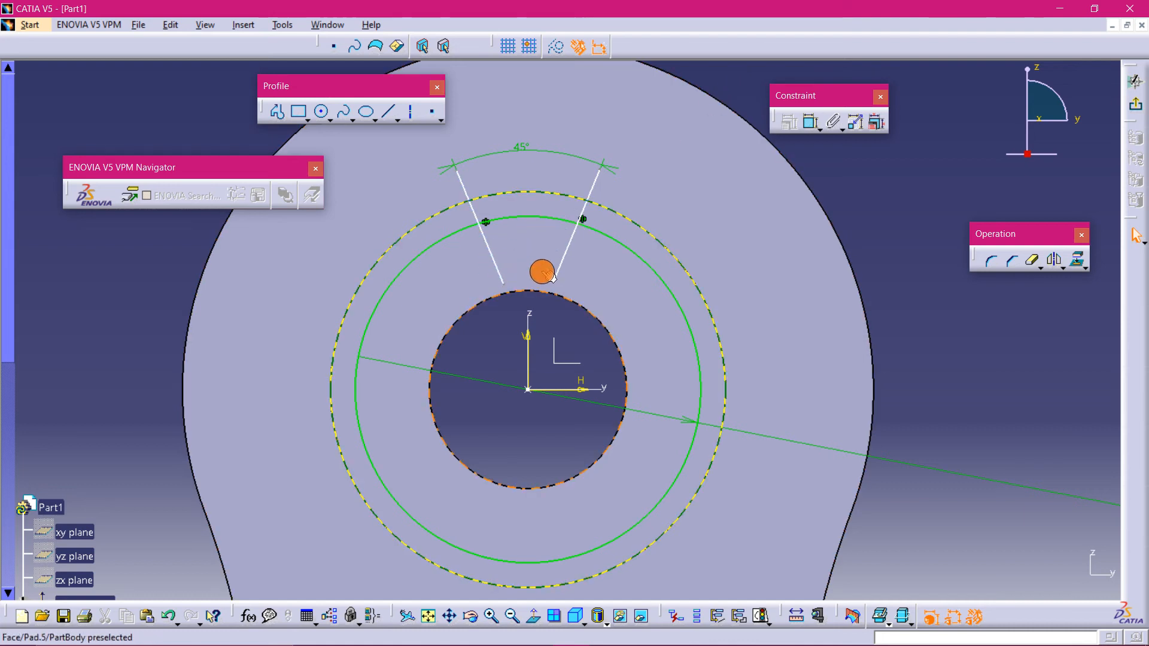
pyautogui.click(497, 270)
pyautogui.click(493, 257)
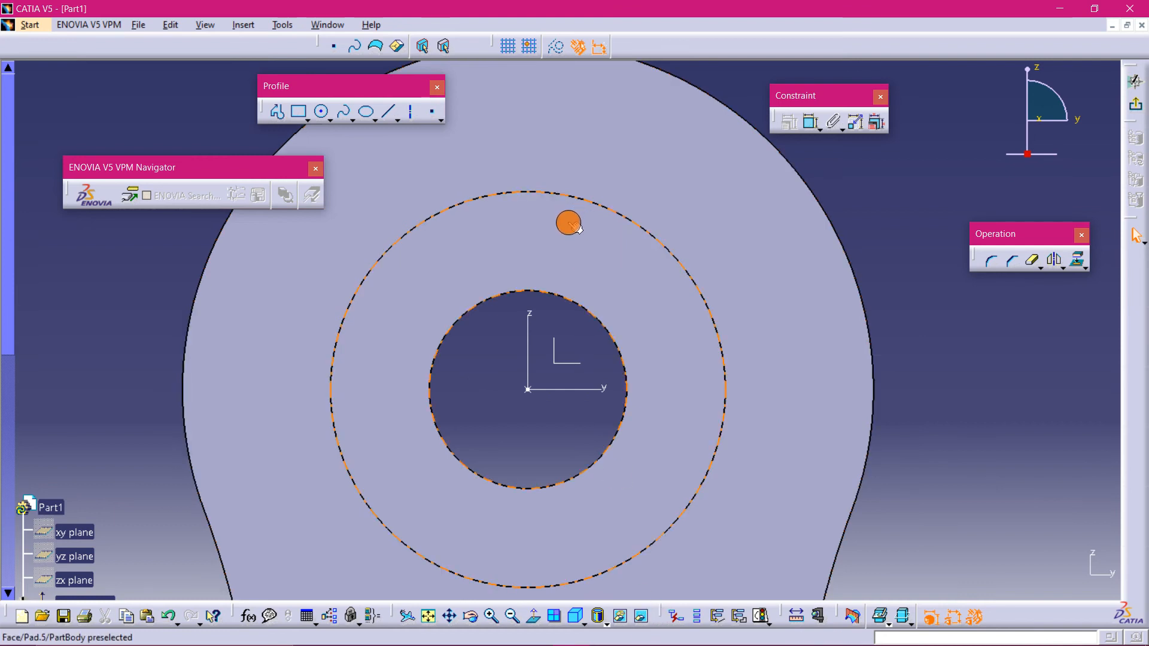
pyautogui.hotkey('ctrl', 'z')
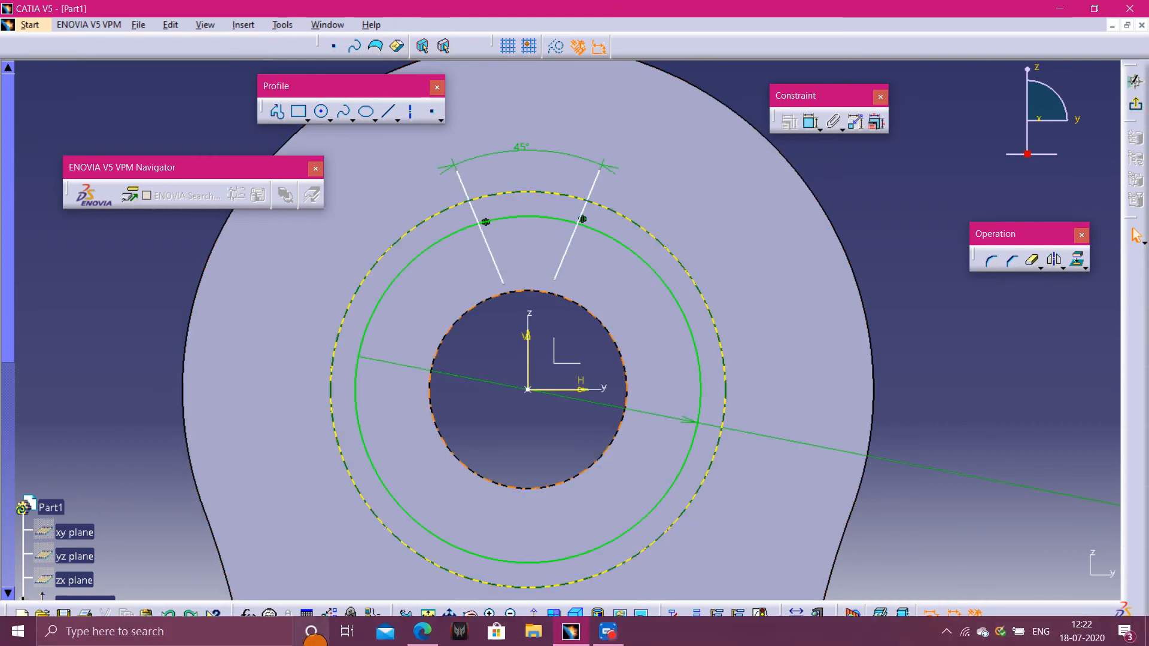
# - Examine the slot detail view in the practice drawing PDF, then return to the sketch
pyautogui.click(423, 631)
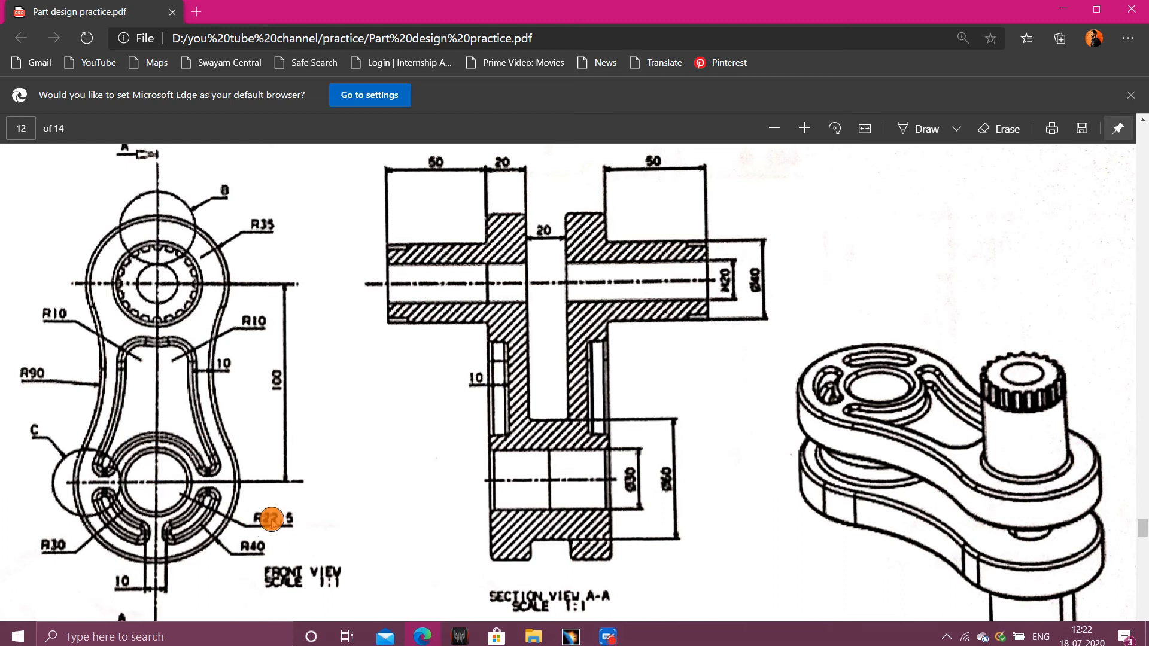
pyautogui.scroll(-3, 239, 506)
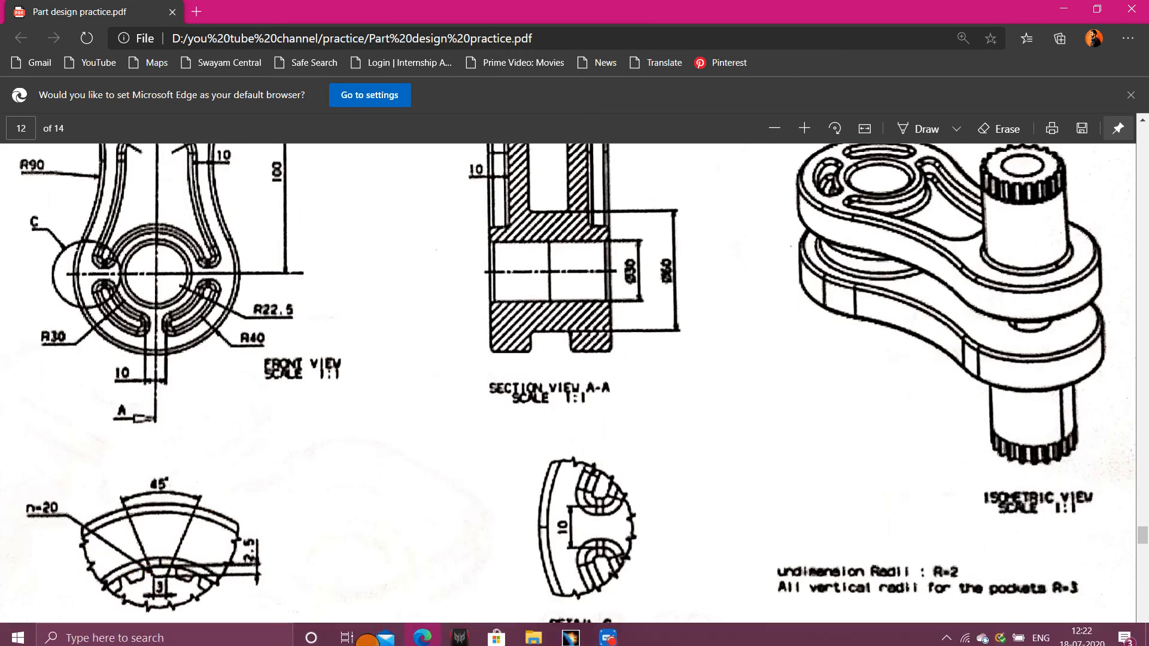
pyautogui.click(564, 634)
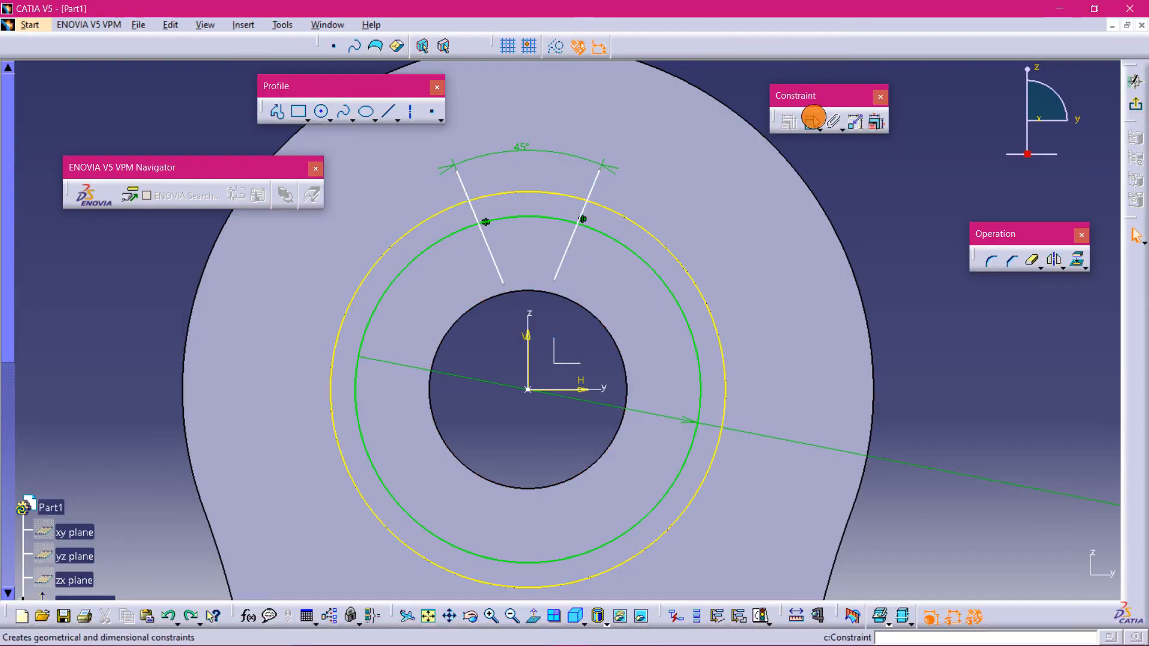
# - Quick-trim the inner ends of both slanted lines back to the green circle
pyautogui.click(811, 122)
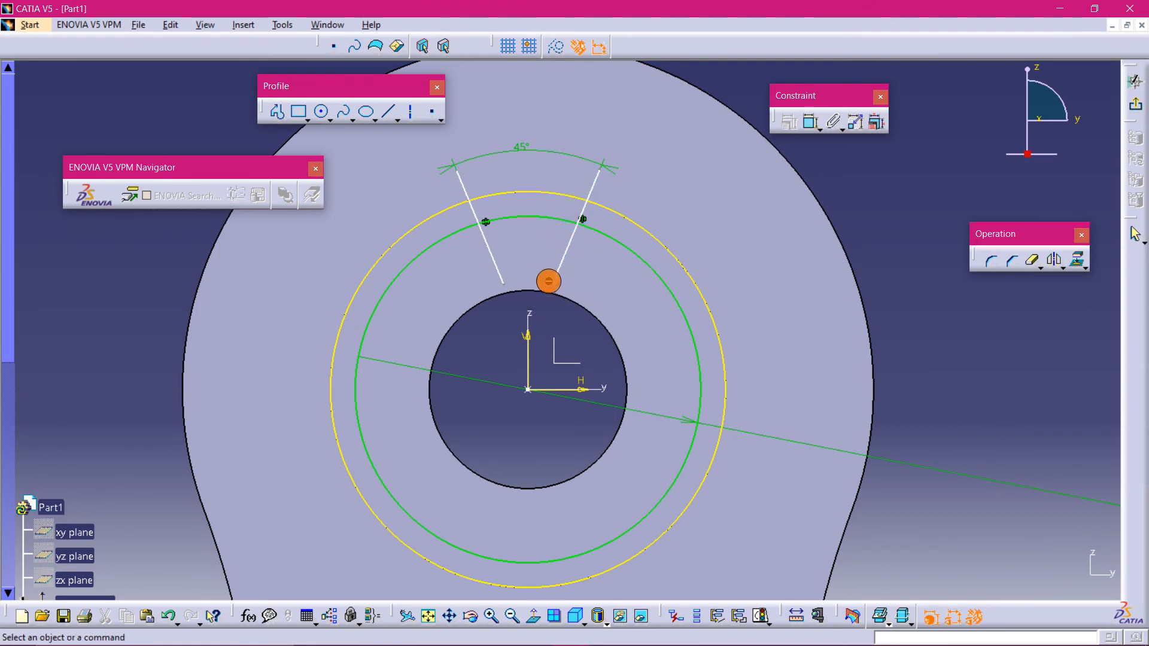
pyautogui.click(1040, 267)
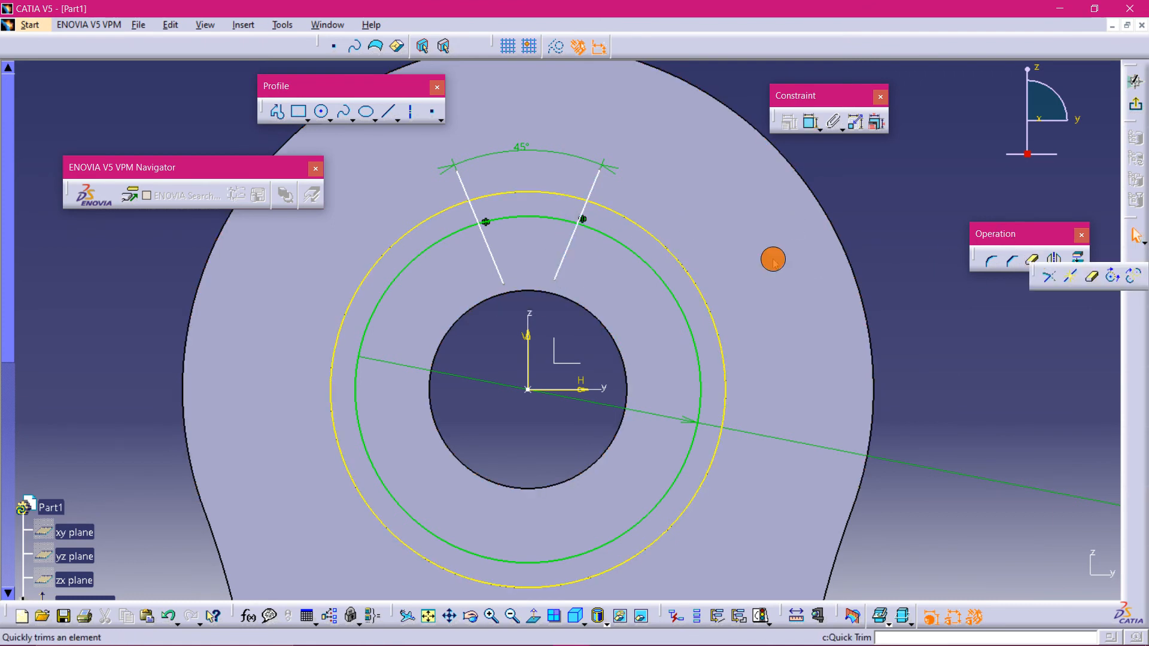
pyautogui.click(1093, 276)
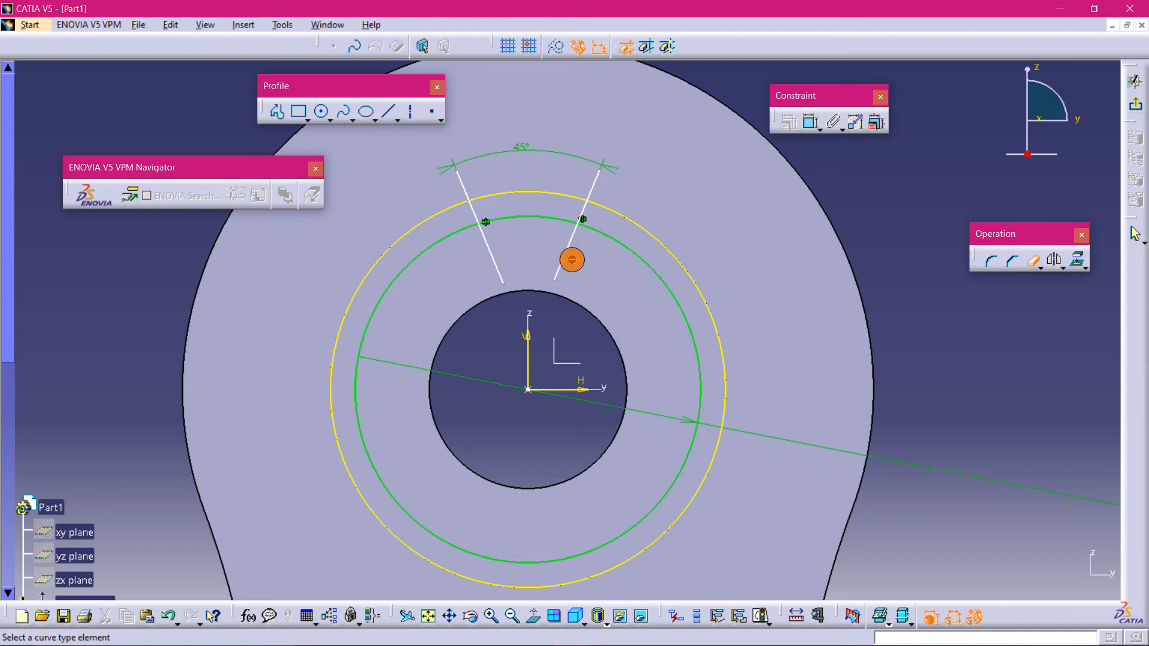
pyautogui.click(568, 250)
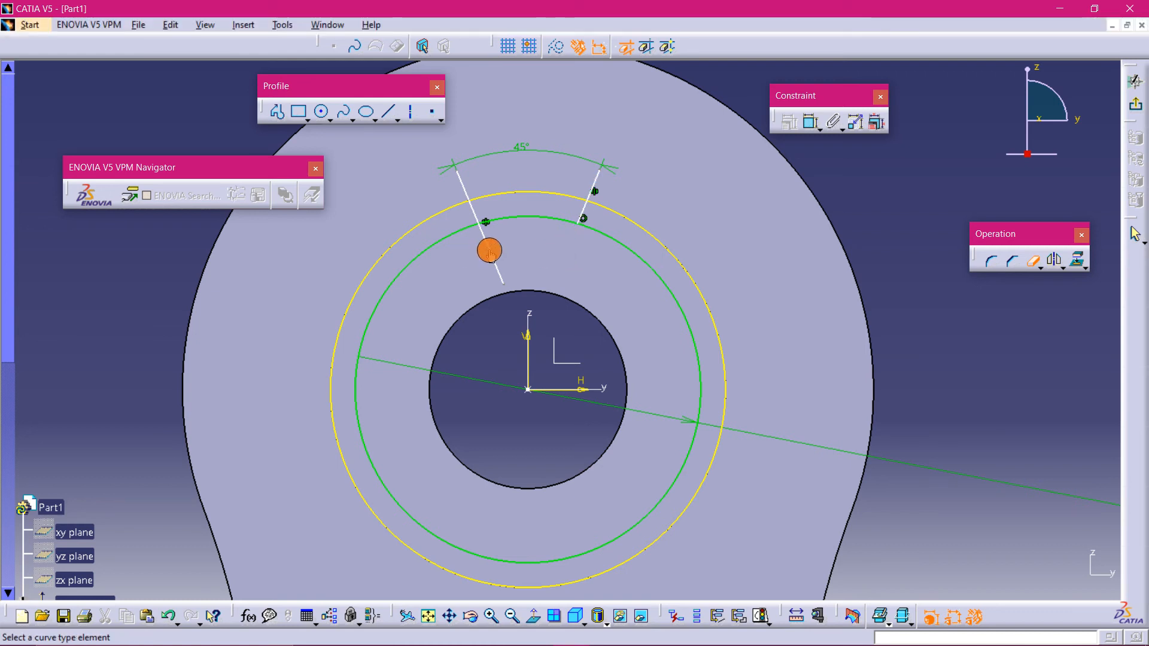
pyautogui.click(489, 251)
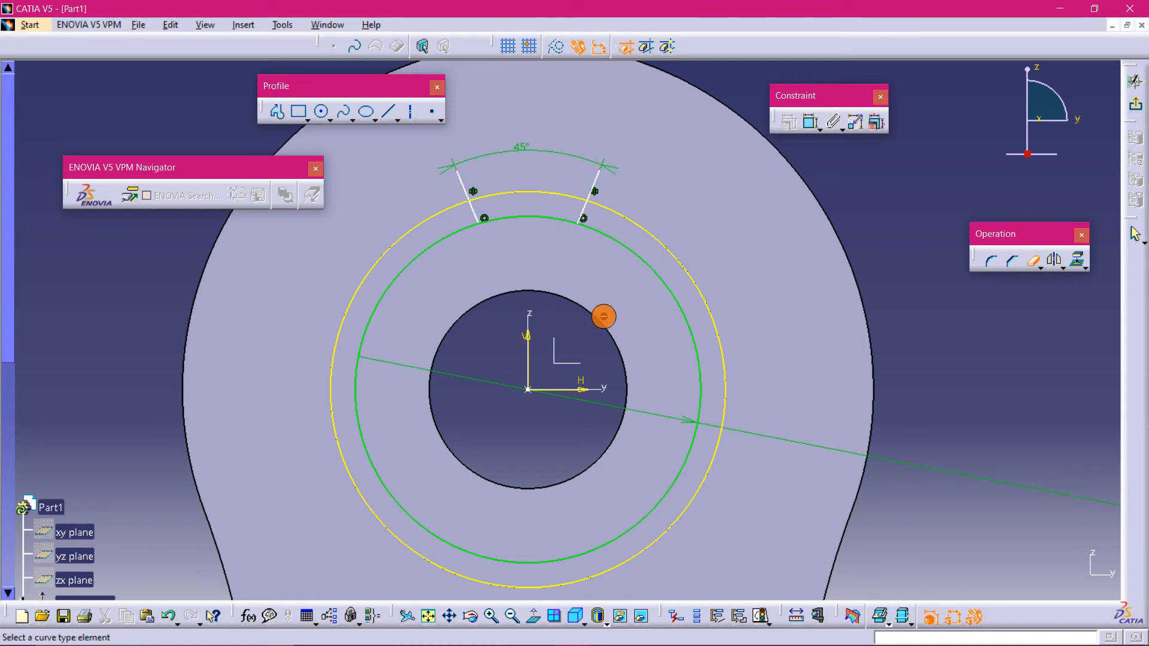
pyautogui.press('Escape')
# - Move the symmetric slanted lines closer together along the green circle
pyautogui.moveTo(532, 270)
pyautogui.mouseDown(button='middle')
pyautogui.moveTo(559, 326)
pyautogui.moveTo(542, 268)
pyautogui.mouseUp(button='middle')
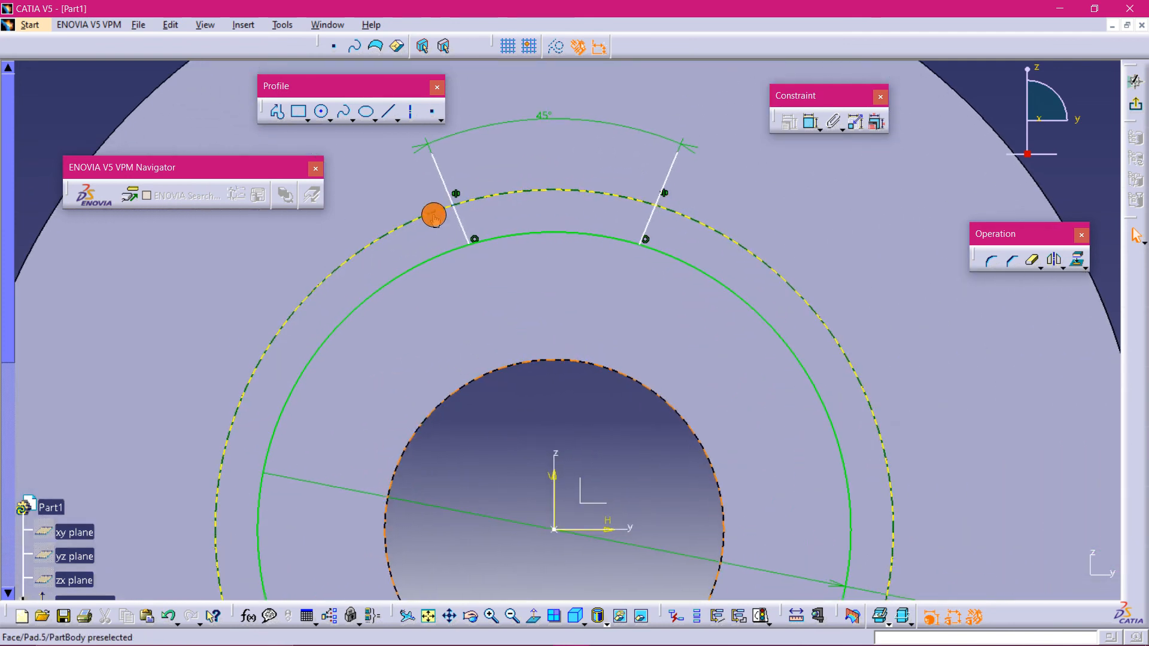
pyautogui.click(455, 214)
pyautogui.moveTo(470, 229); pyautogui.dragTo(529, 228)
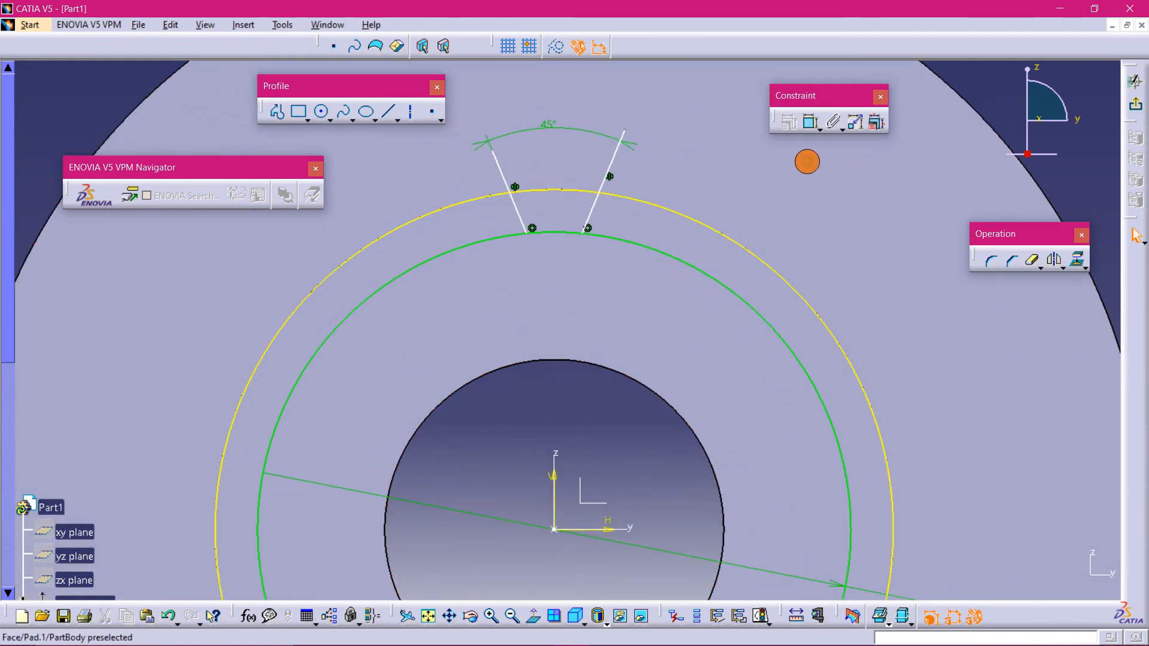
pyautogui.click(811, 122)
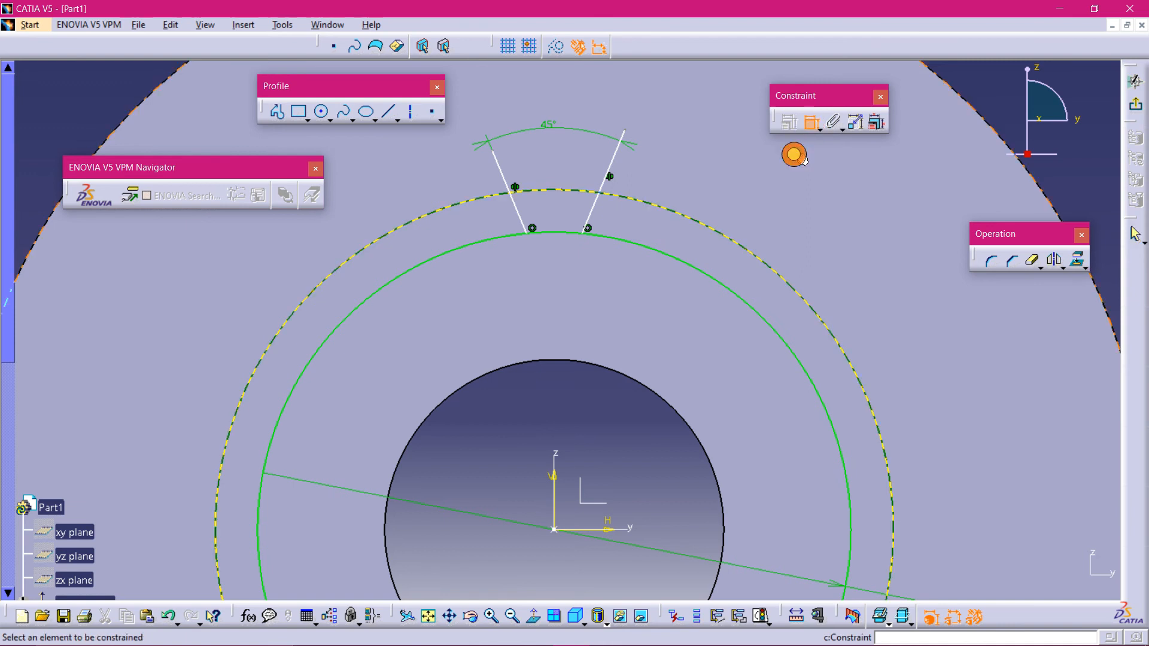
pyautogui.click(520, 222)
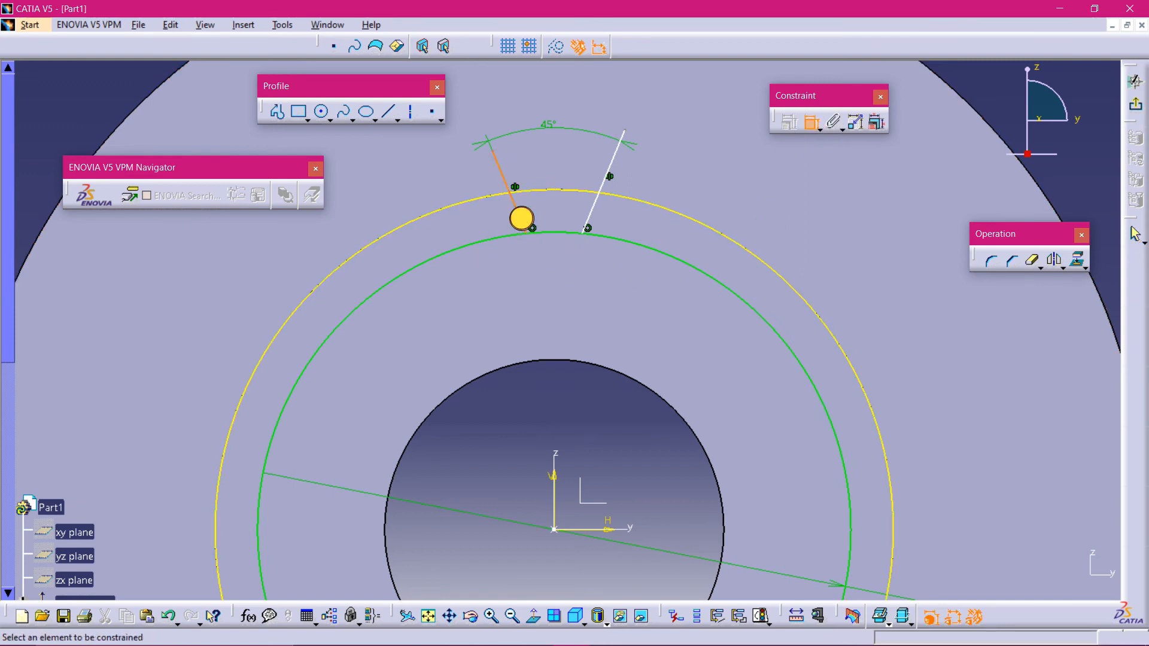
pyautogui.click(589, 221)
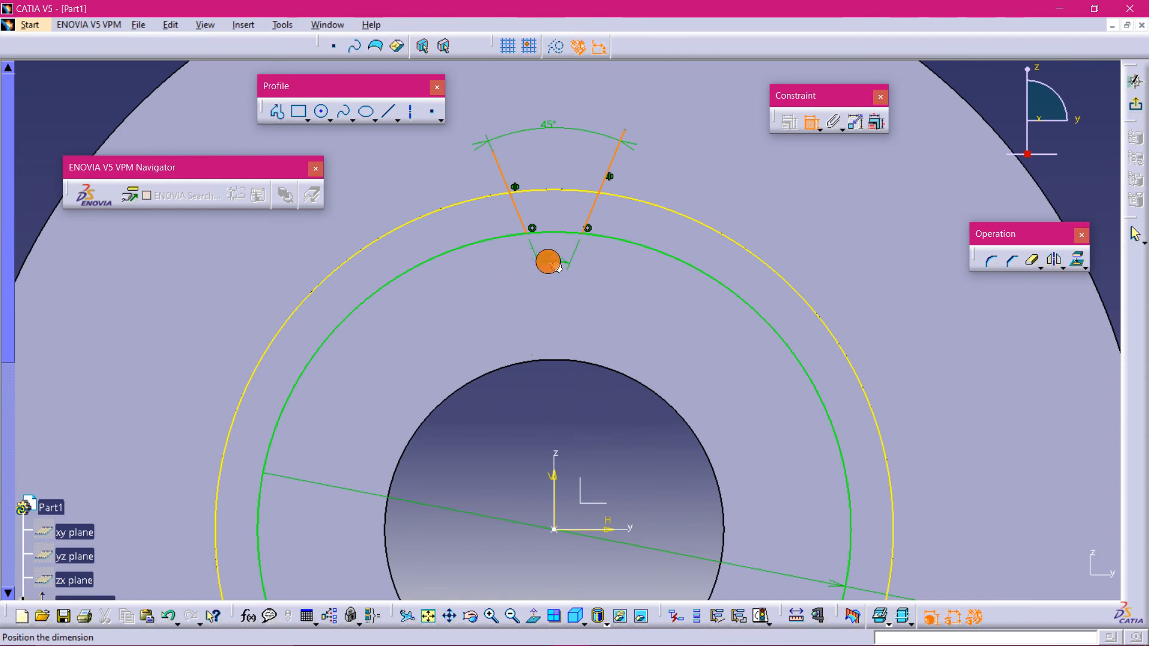
pyautogui.rightClick(548, 261)
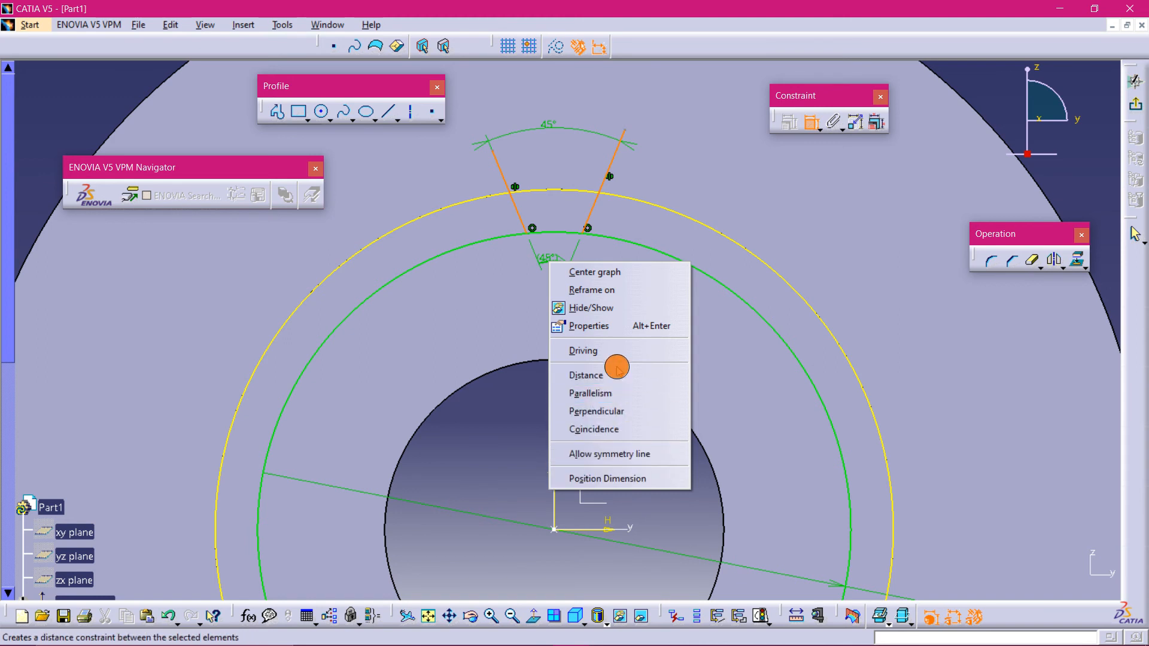
pyautogui.click(677, 223)
pyautogui.press('Escape')
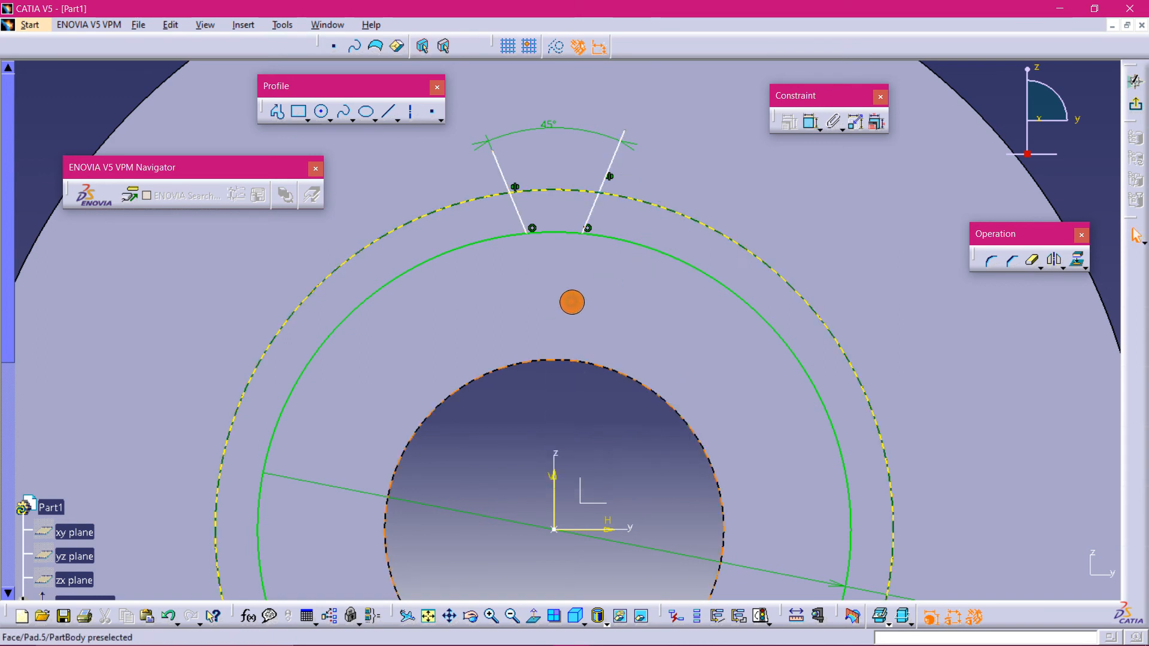
# - Dimension the distance between the lower endpoints of the two lines and set it to 3 mm
pyautogui.moveTo(571, 302); pyautogui.dragTo(509, 192, button='middle')
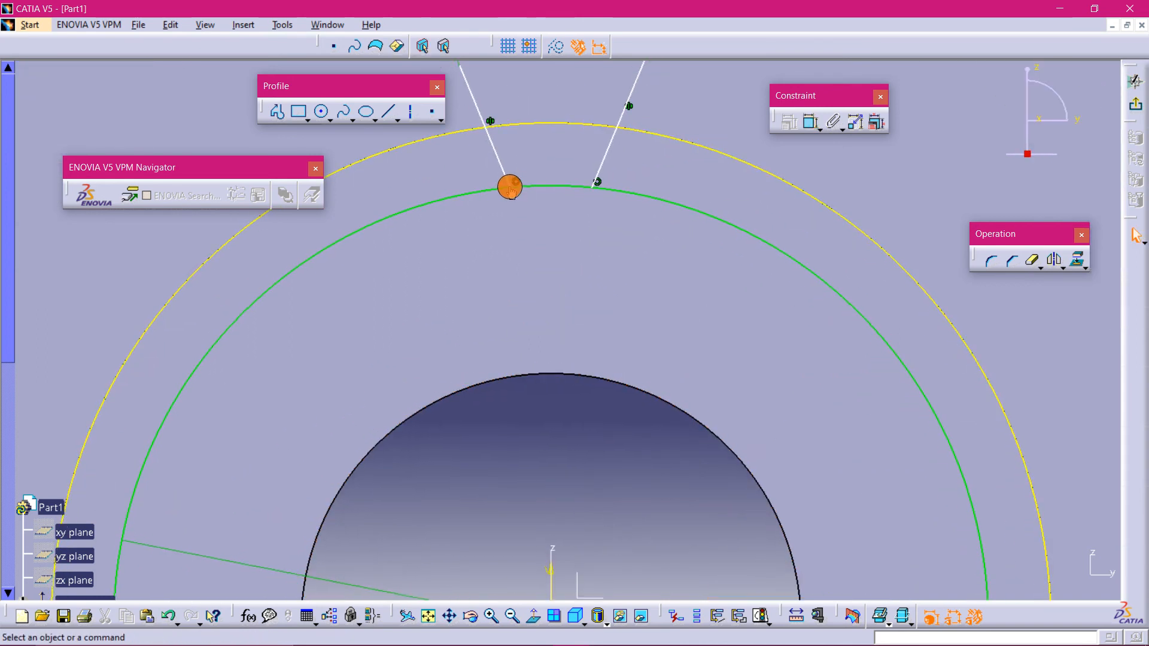
pyautogui.click(591, 191)
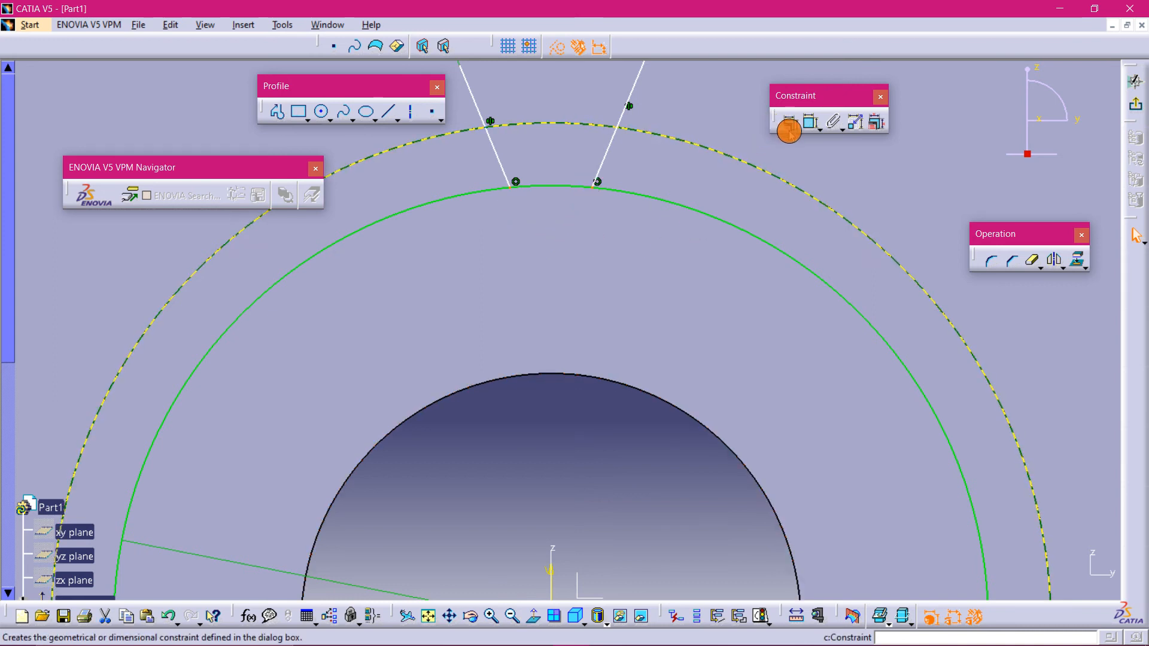
pyautogui.click(810, 122)
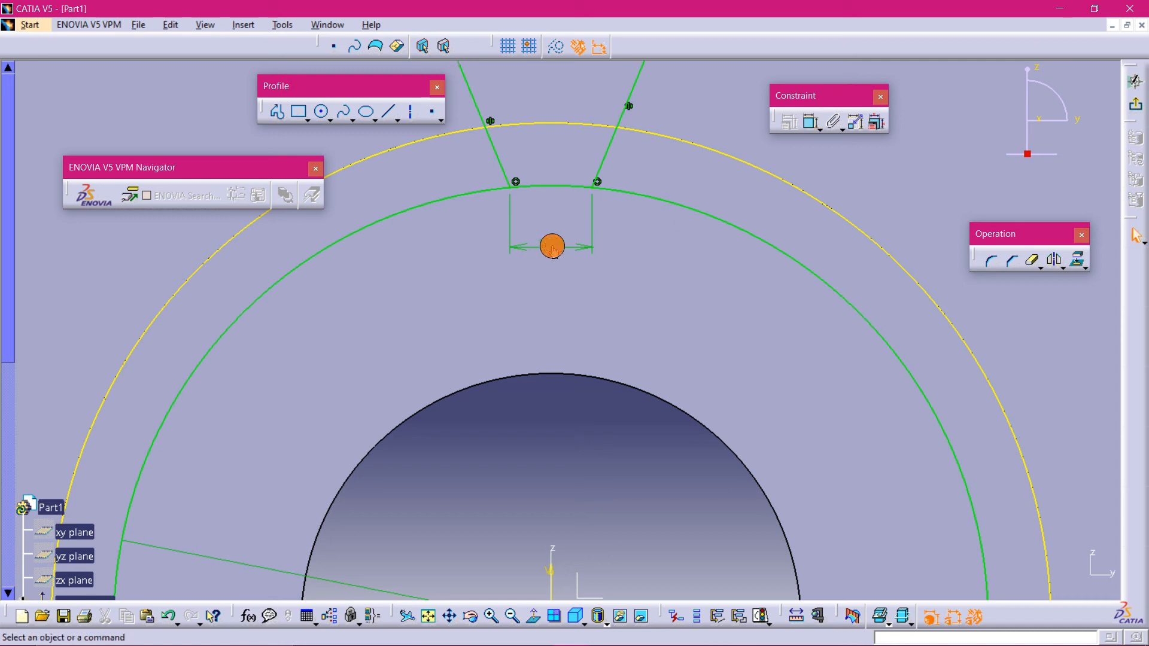
pyautogui.doubleClick(556, 246)
pyautogui.press('Return')
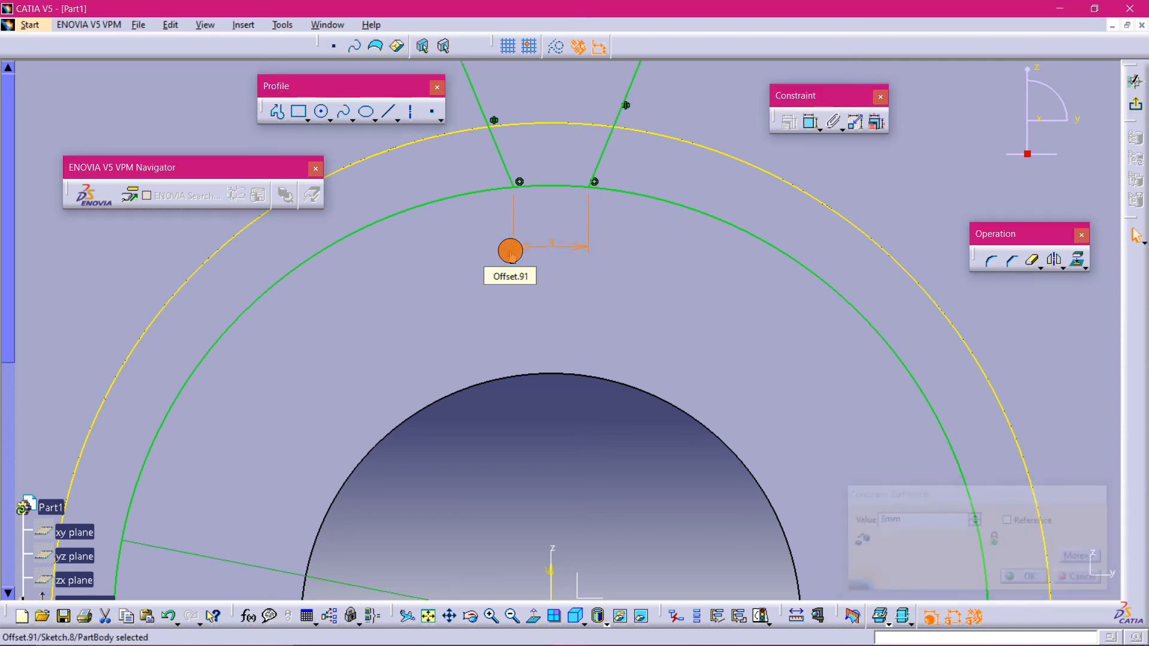
pyautogui.click(585, 172)
pyautogui.moveTo(584, 104); pyautogui.dragTo(582, 193, button='middle')
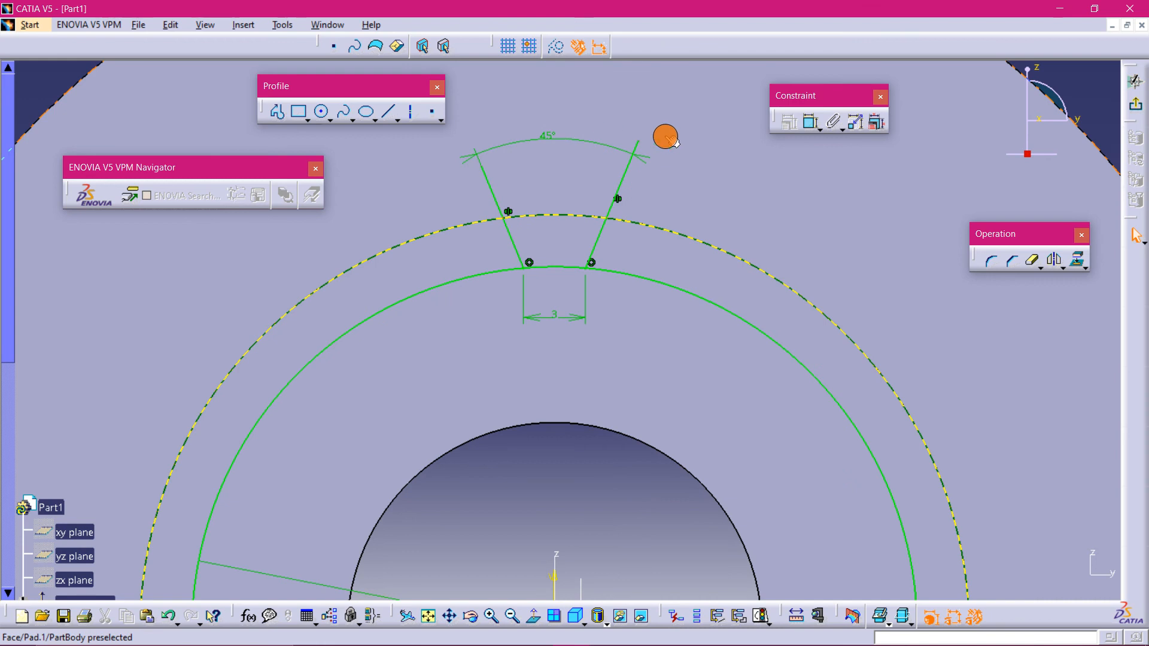
# - Quick-trim the outer ends of both slanted lines beyond the projected outer circle
pyautogui.click(1032, 260)
pyautogui.click(627, 179)
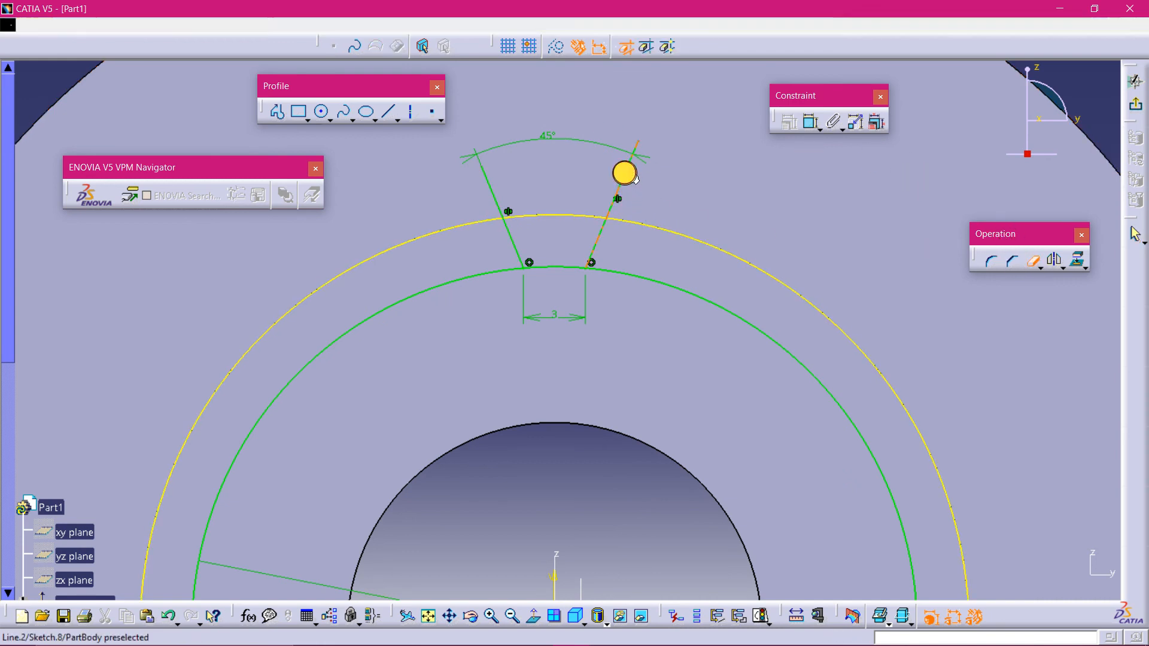
pyautogui.click(1032, 261)
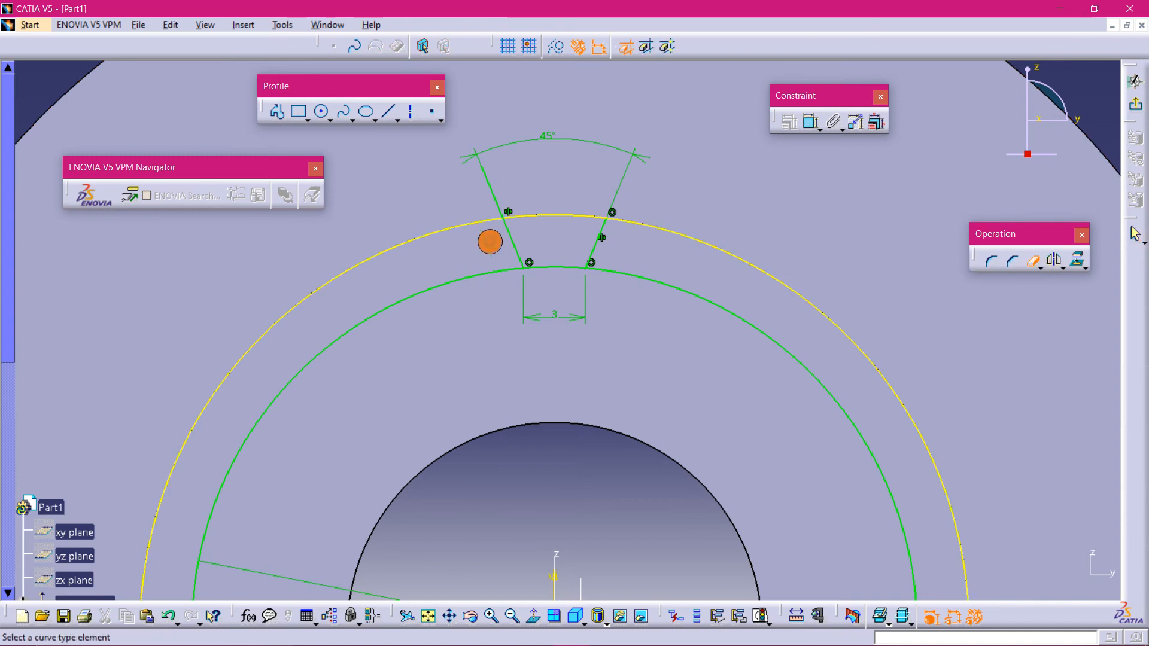
pyautogui.click(487, 179)
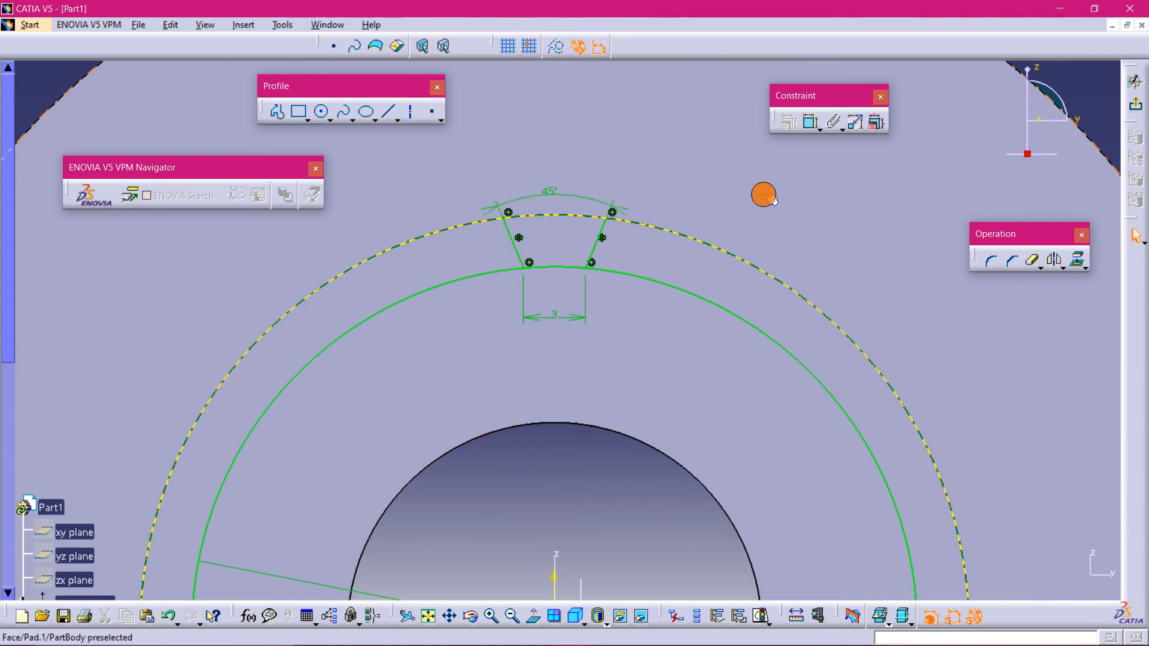
pyautogui.moveTo(688, 159)
pyautogui.mouseDown(button='middle')
pyautogui.moveTo(686, 194)
pyautogui.moveTo(726, 231)
pyautogui.moveTo(664, 136)
pyautogui.moveTo(696, 151)
pyautogui.mouseUp(button='middle')
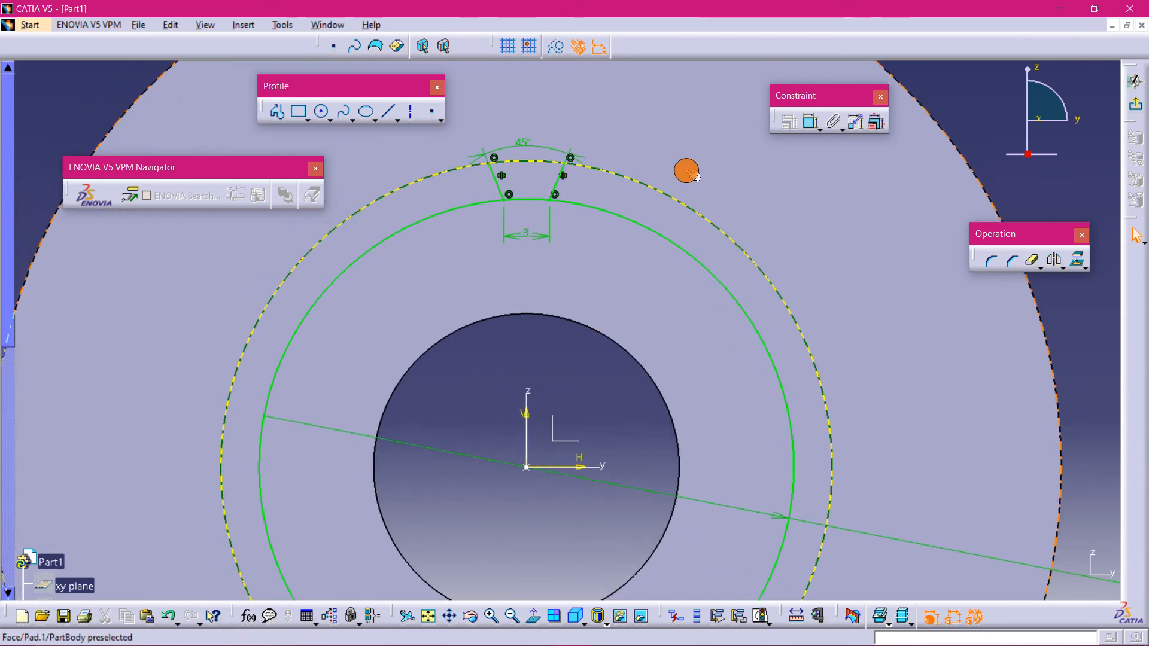
pyautogui.moveTo(628, 210)
pyautogui.mouseDown(button='middle')
pyautogui.moveTo(687, 213)
pyautogui.moveTo(680, 185)
pyautogui.moveTo(677, 234)
pyautogui.mouseUp(button='middle')
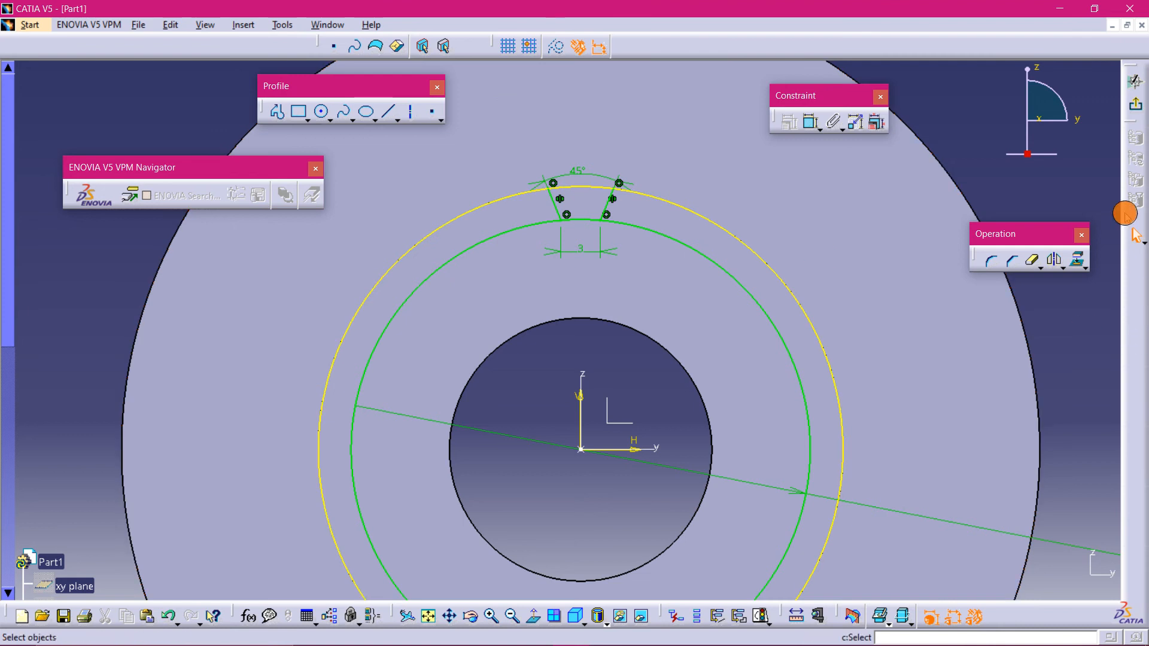
pyautogui.click(1063, 267)
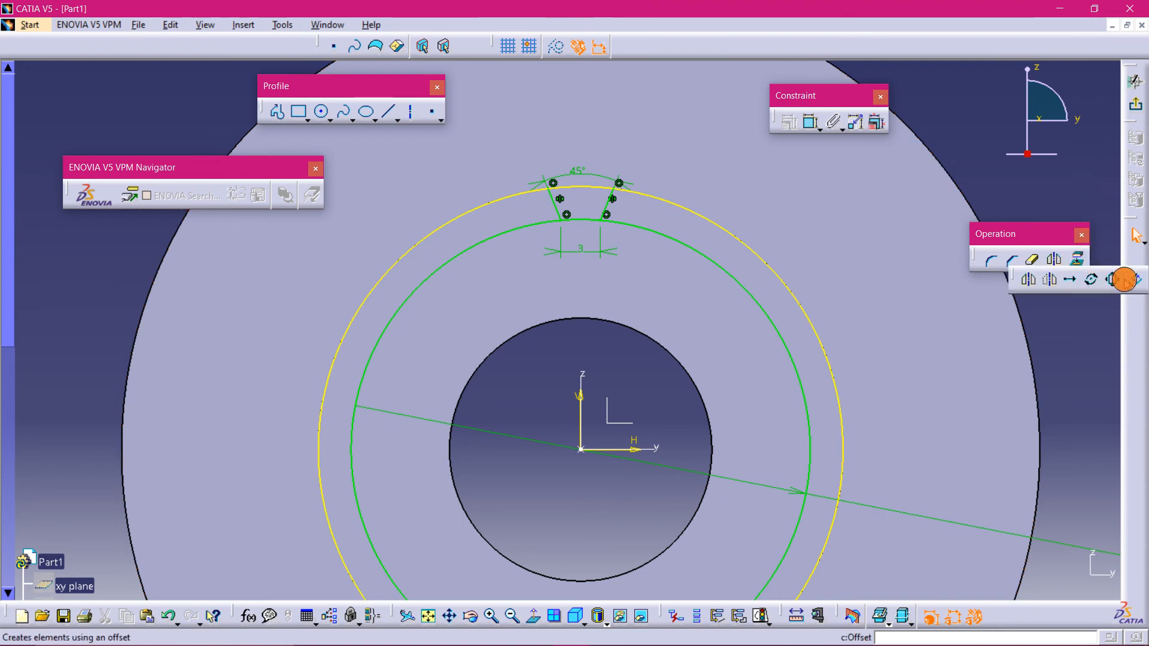
pyautogui.click(1089, 280)
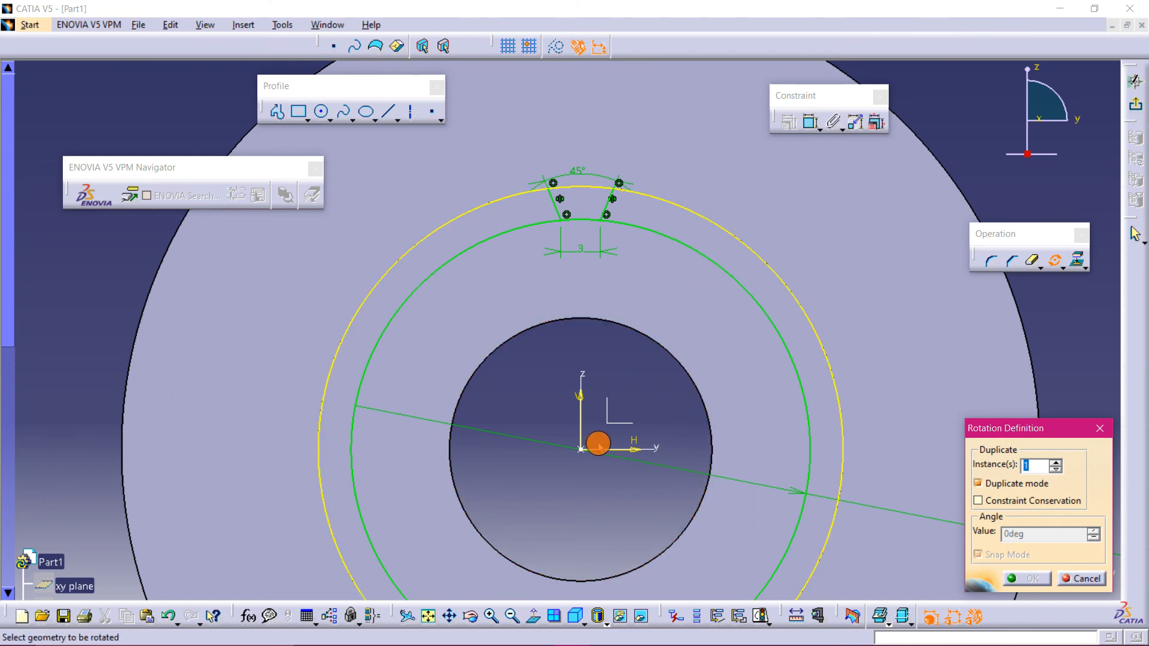
pyautogui.click(668, 236)
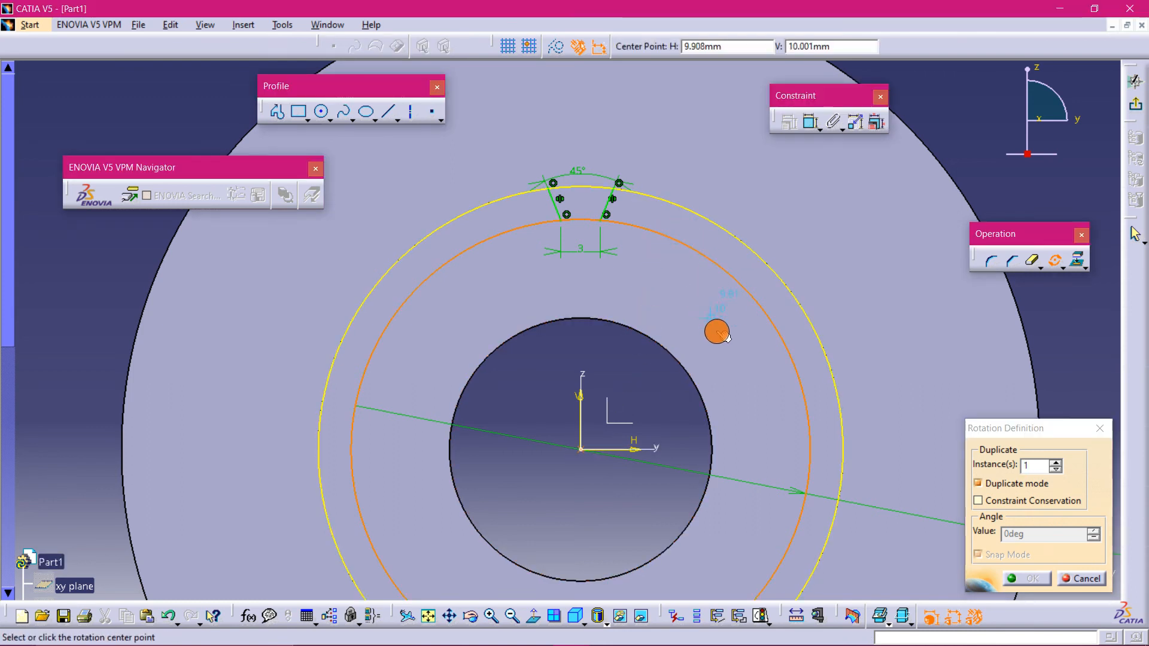
pyautogui.click(607, 204)
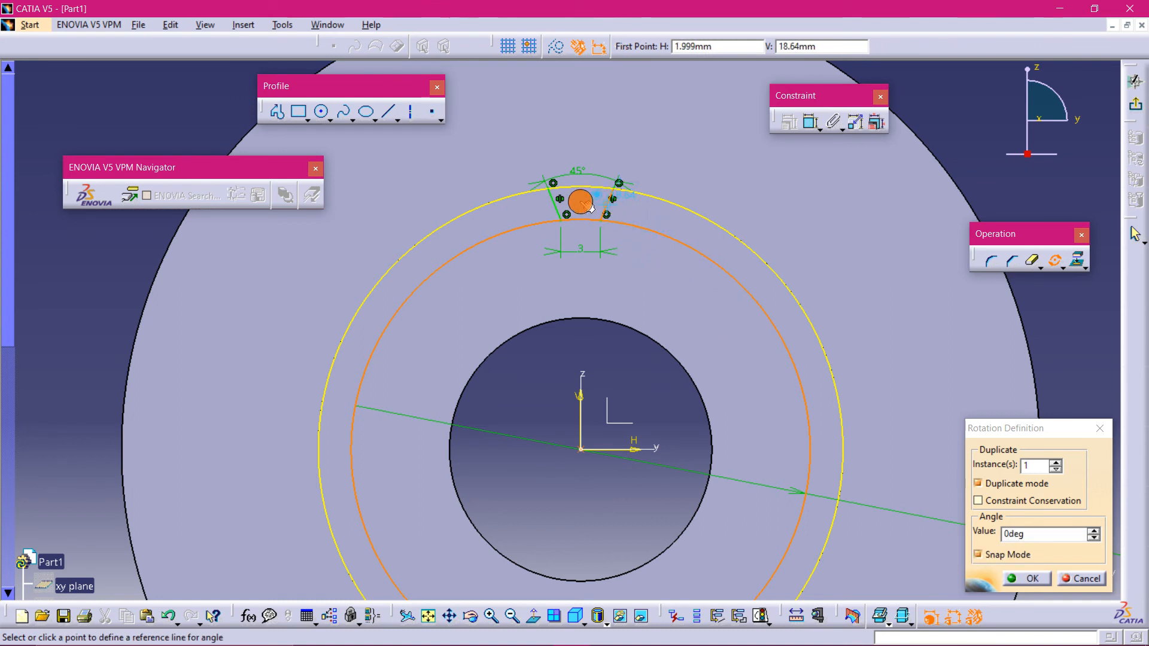
pyautogui.click(553, 205)
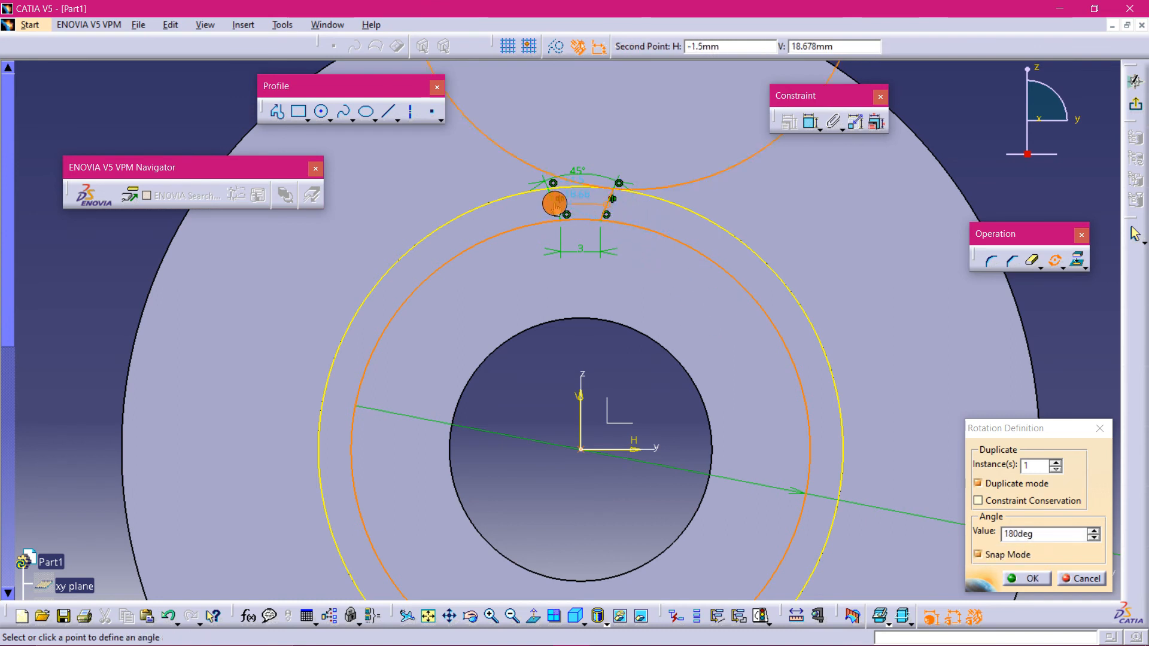
pyautogui.click(443, 296)
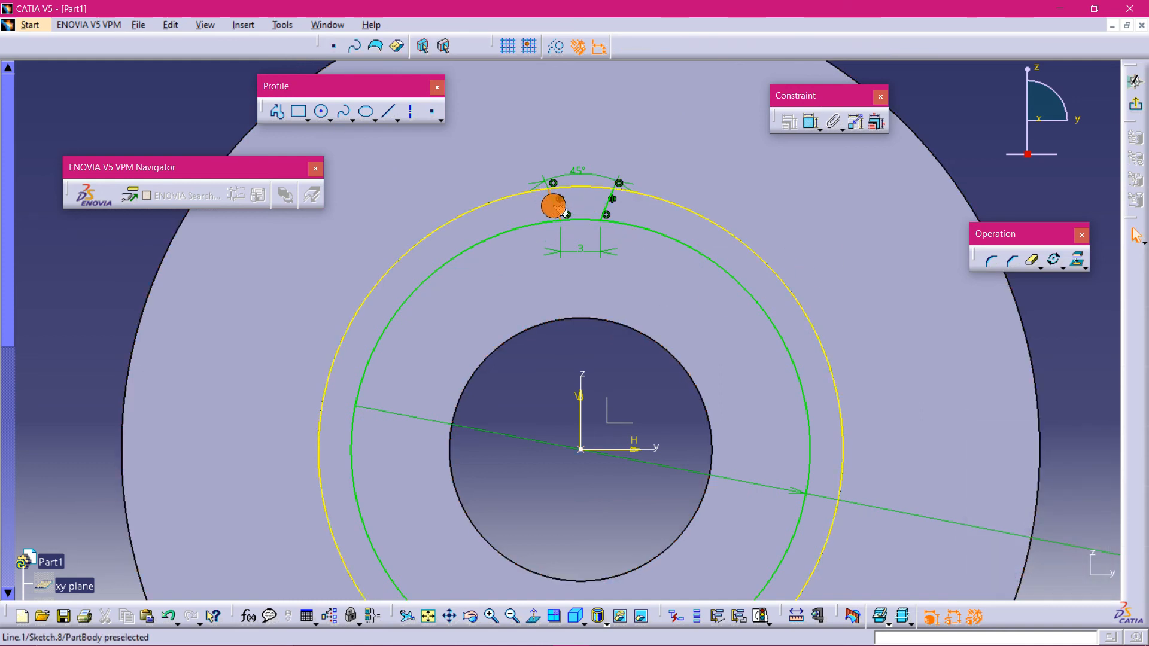
# - Rotate-duplicate both slanted lines about the sketch origin into 20 instances at an angle of 360/20
pyautogui.click(554, 206)
pyautogui.keyDown('ctrl'); pyautogui.click(606, 208); pyautogui.keyUp('ctrl')
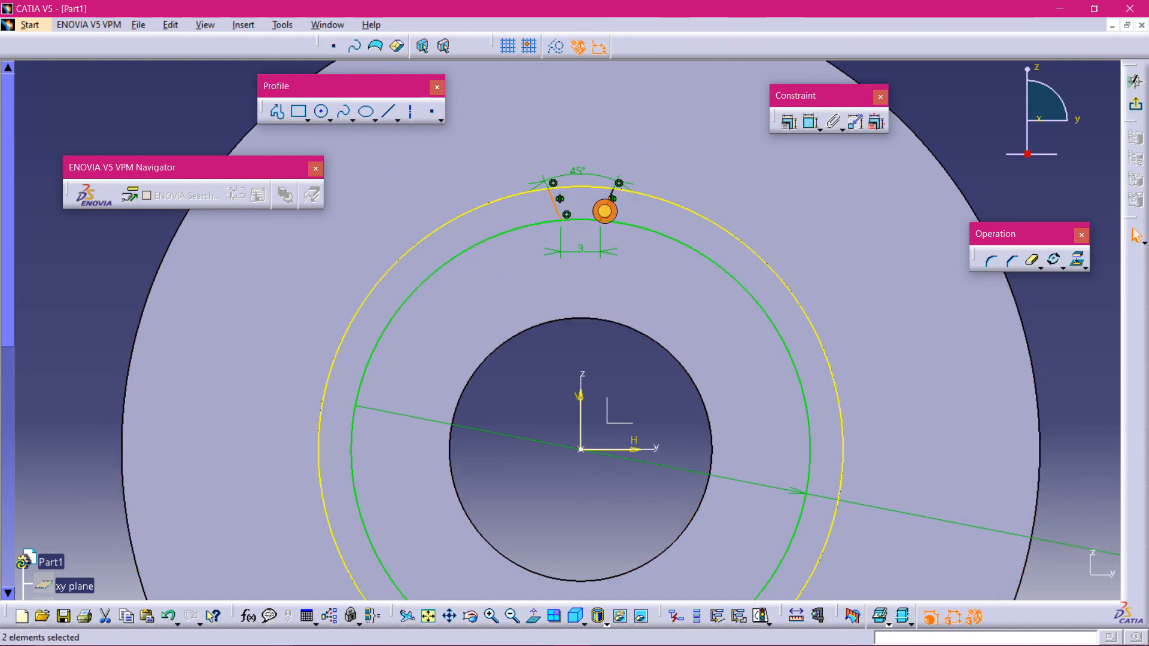
pyautogui.click(1054, 260)
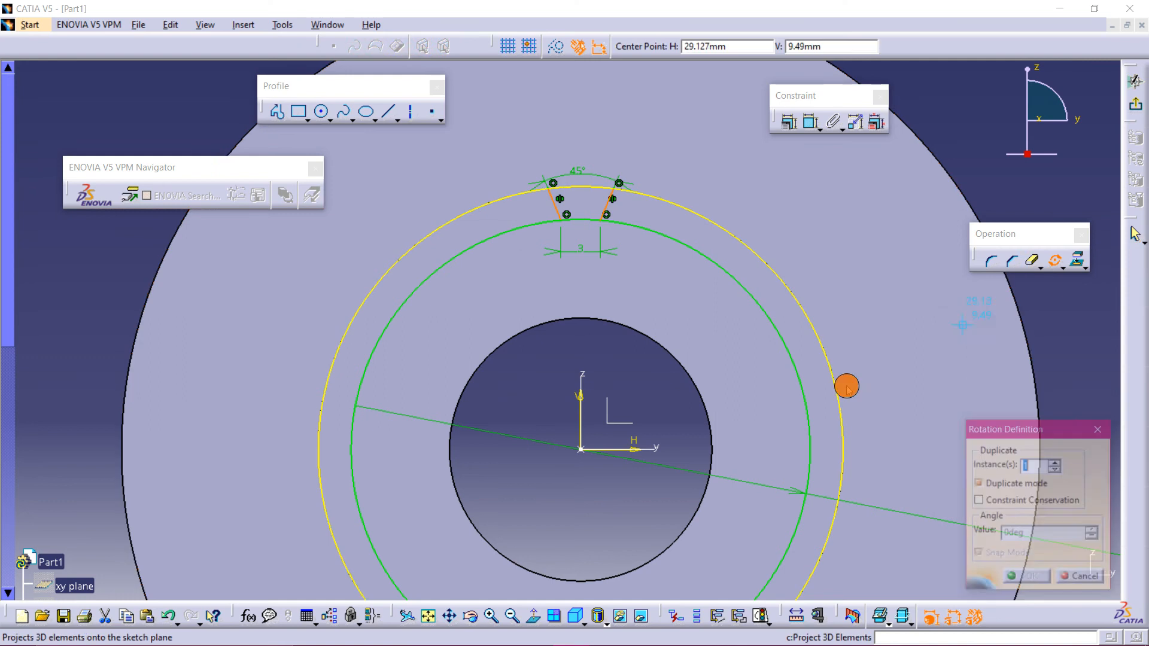
pyautogui.click(592, 453)
pyautogui.click(727, 272)
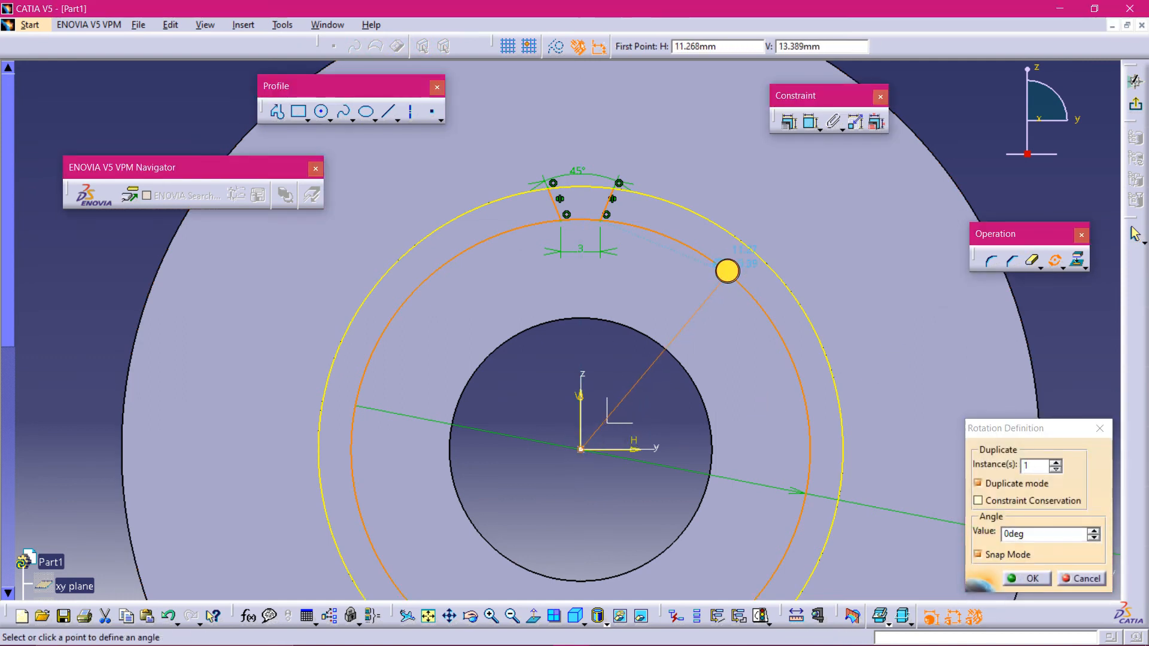
pyautogui.click(1040, 468)
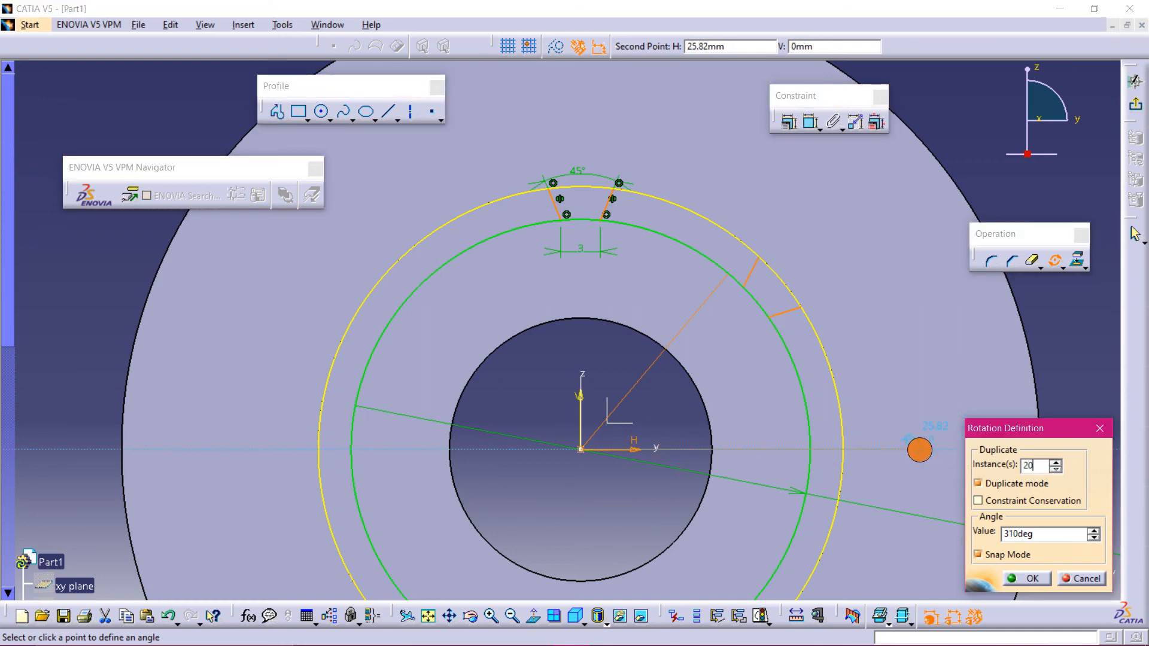
pyautogui.moveTo(1052, 537); pyautogui.dragTo(901, 532)
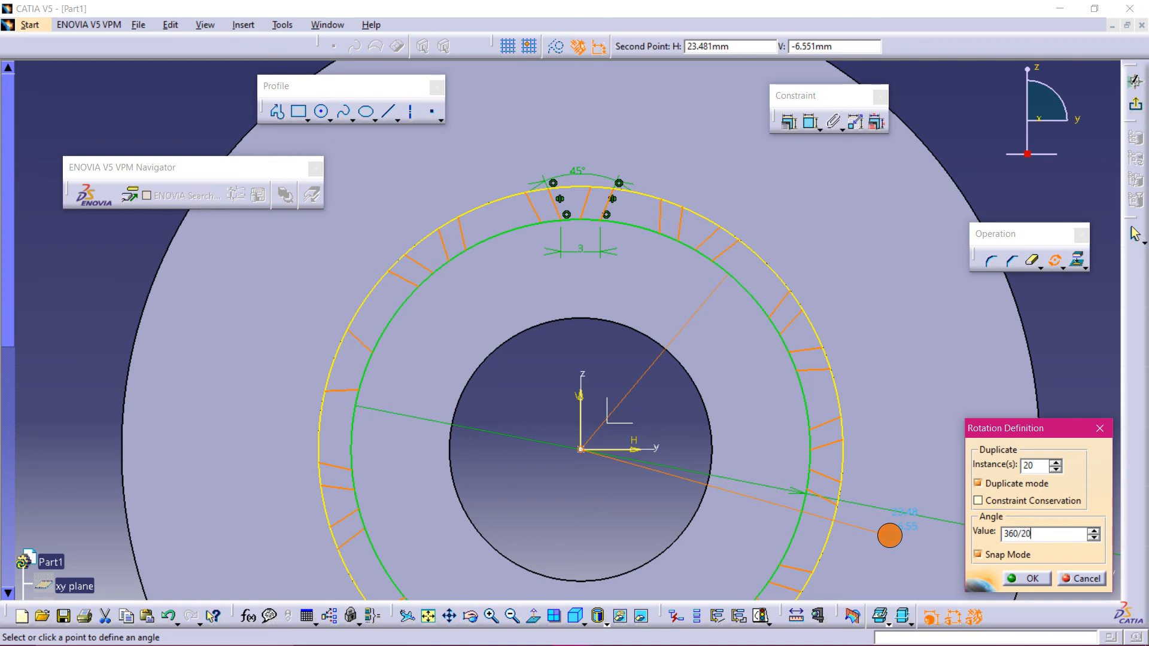
pyautogui.click(892, 537)
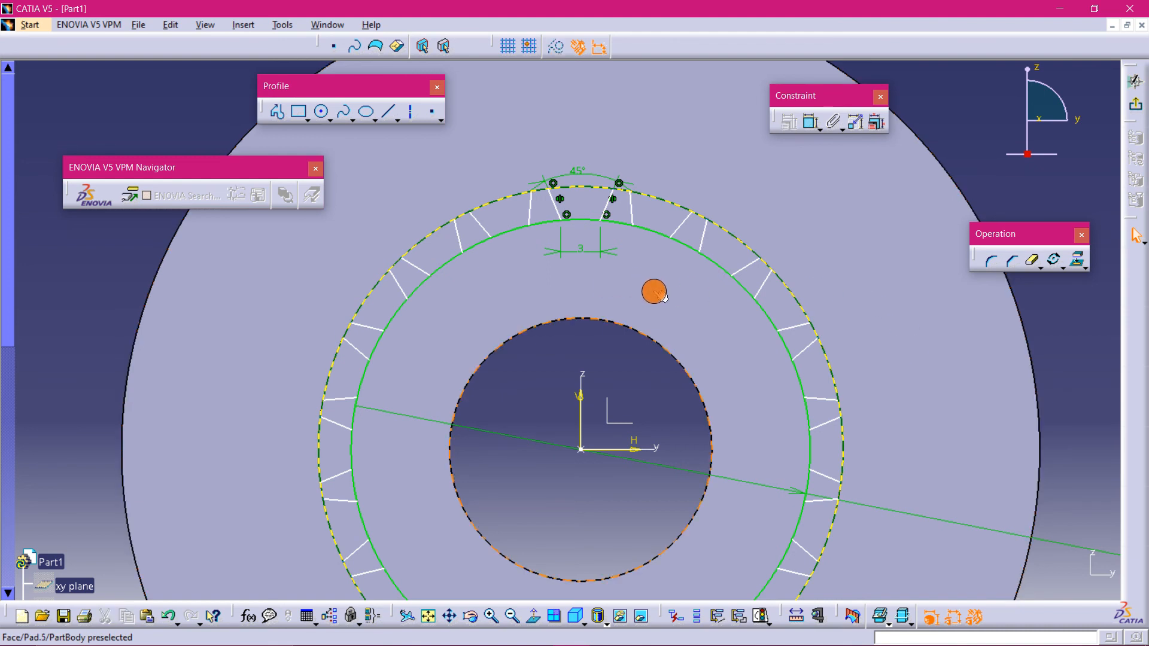
# - Delete the two duplicate lines lying on top of the original slanted lines
pyautogui.moveTo(654, 291); pyautogui.dragTo(649, 255, button='middle')
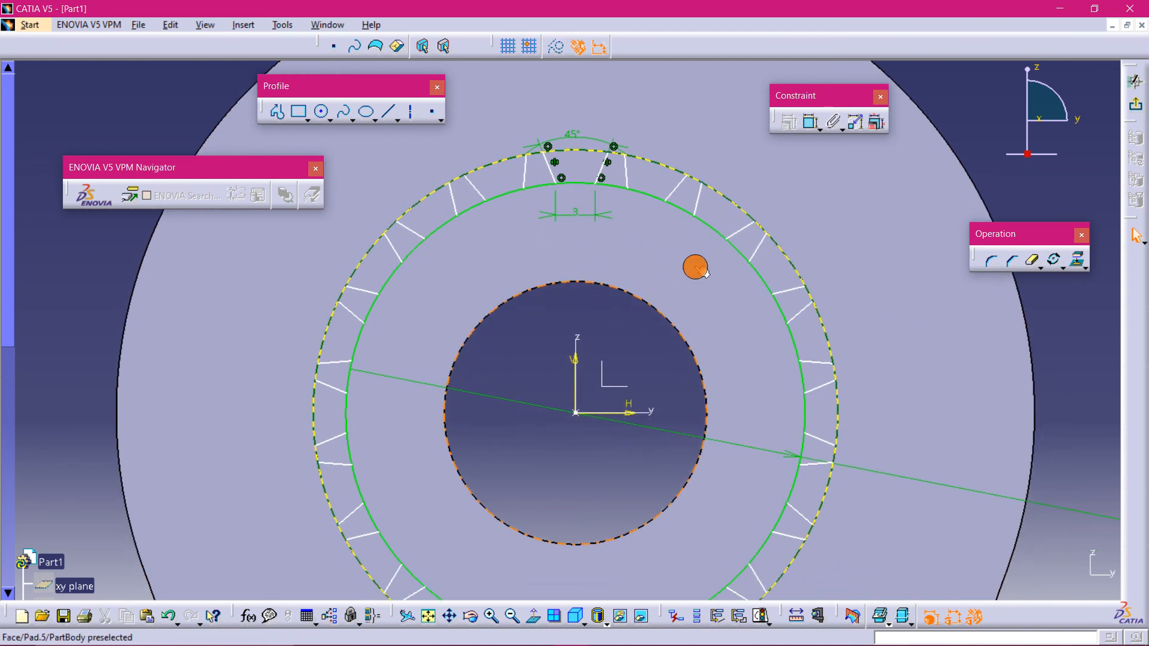
pyautogui.rightClick(547, 161)
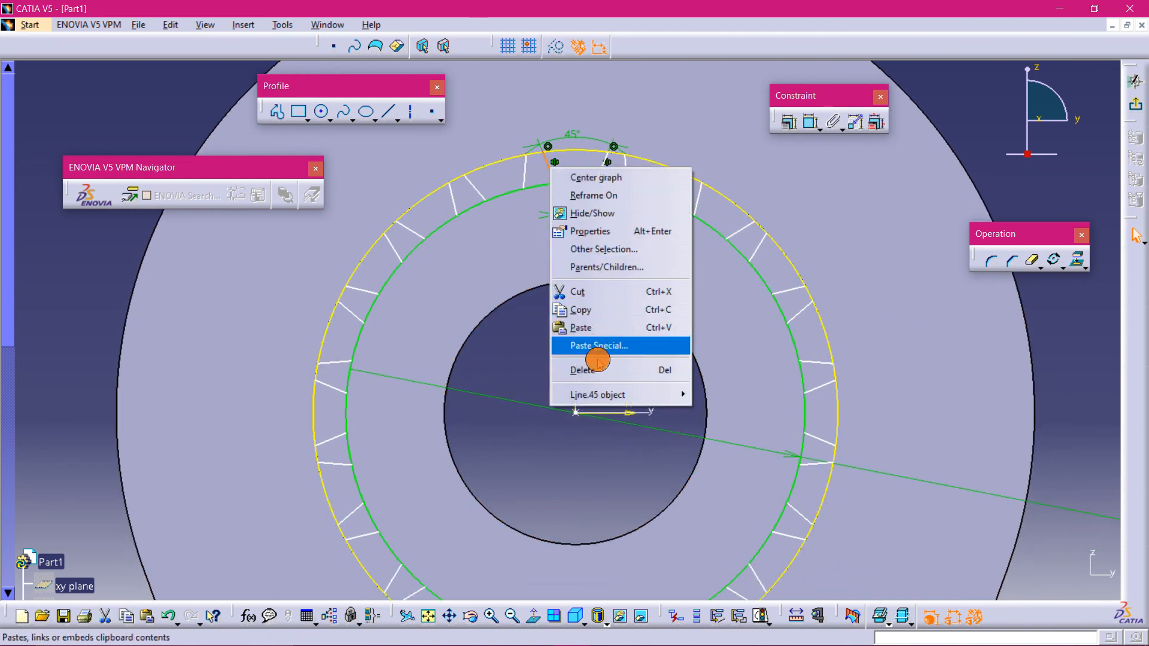
pyautogui.click(598, 370)
pyautogui.rightClick(603, 165)
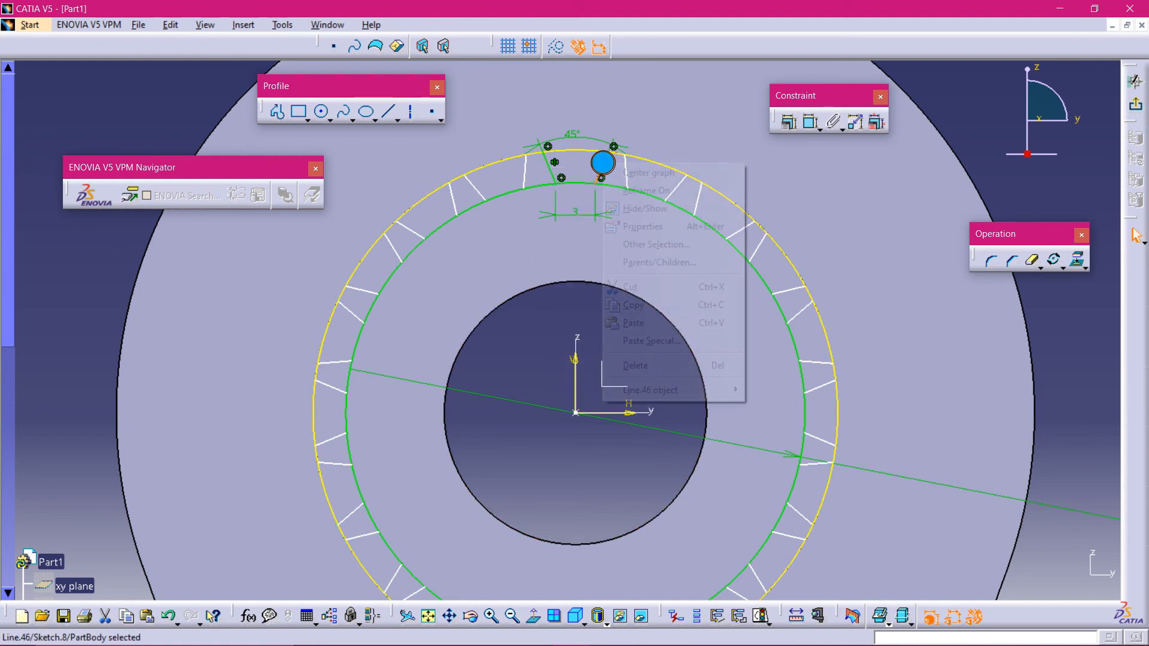
pyautogui.click(635, 361)
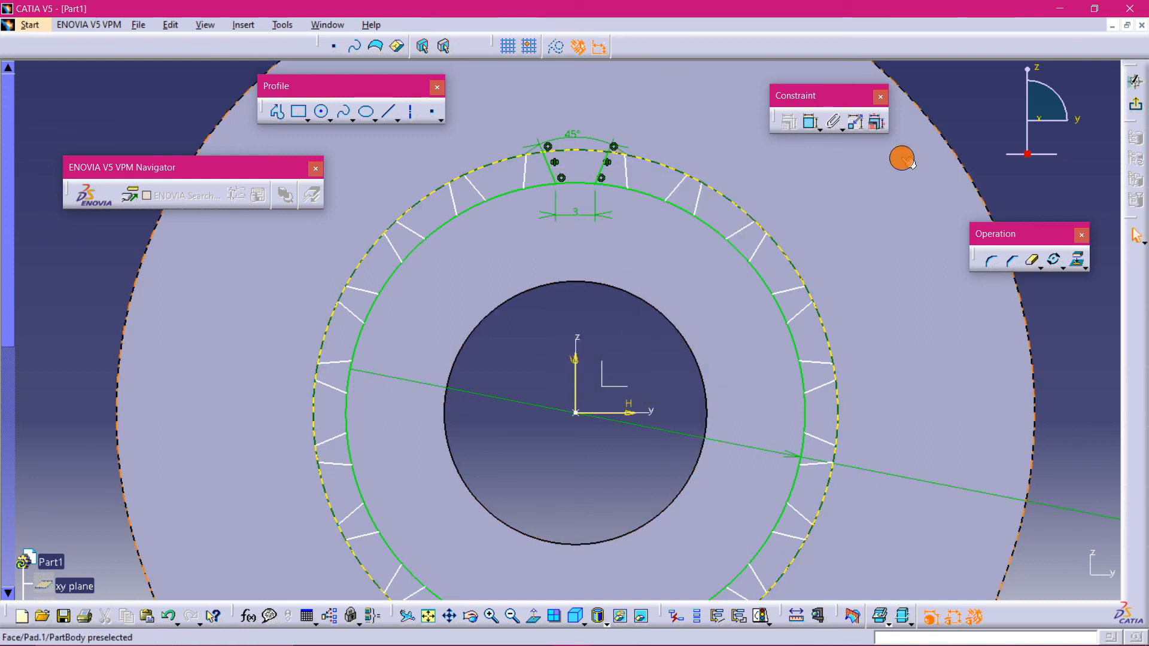
# - Quick-trim the circle arcs between the slanted lines into a serrated tooth profile and exit the sketcher
pyautogui.moveTo(960, 113)
pyautogui.mouseDown(button='middle')
pyautogui.moveTo(968, 134)
pyautogui.moveTo(948, 201)
pyautogui.mouseUp(button='middle')
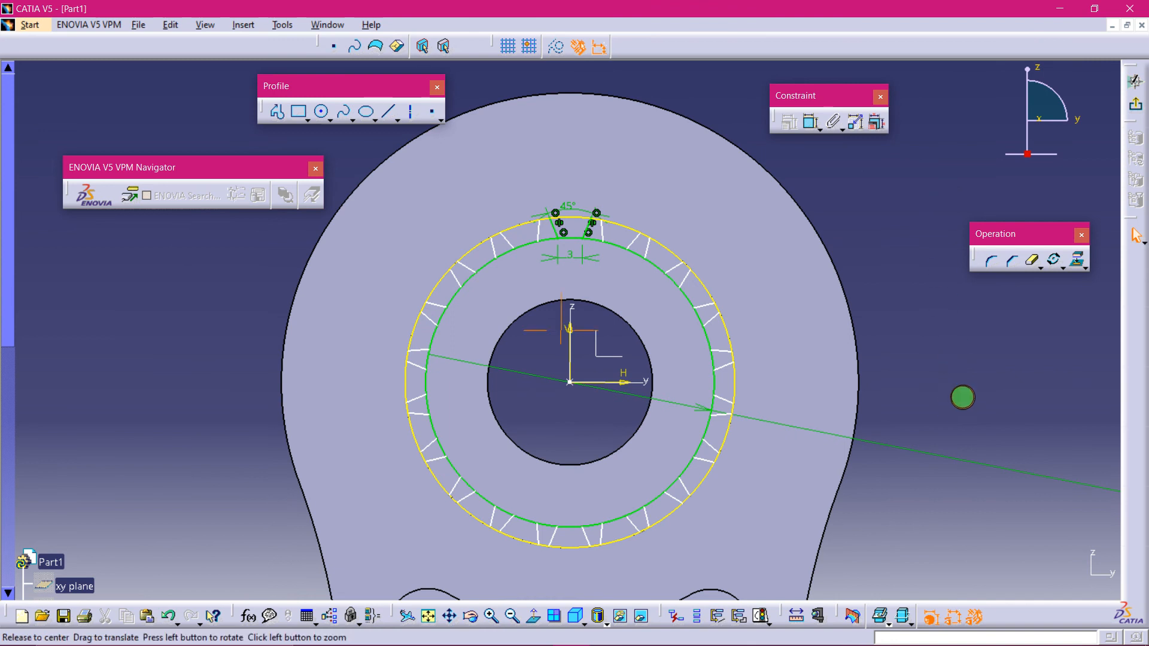
pyautogui.moveTo(962, 397)
pyautogui.mouseDown(button='middle')
pyautogui.moveTo(969, 336)
pyautogui.moveTo(939, 261)
pyautogui.moveTo(884, 229)
pyautogui.moveTo(788, 234)
pyautogui.mouseUp(button='middle')
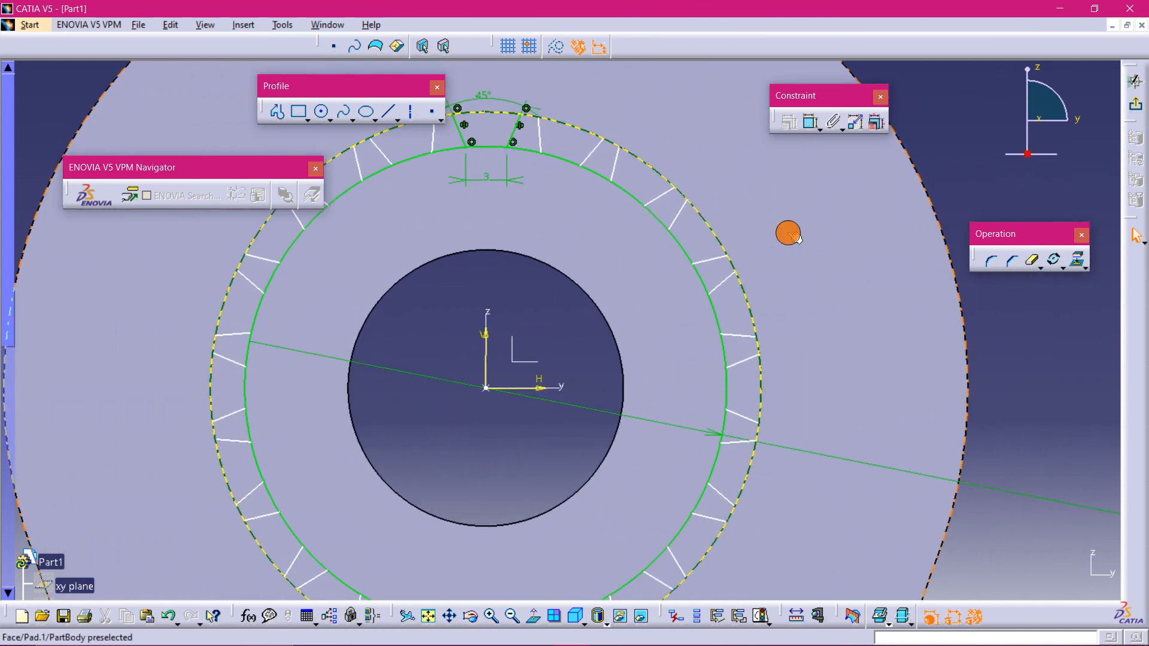
pyautogui.moveTo(834, 193); pyautogui.dragTo(898, 213, button='middle')
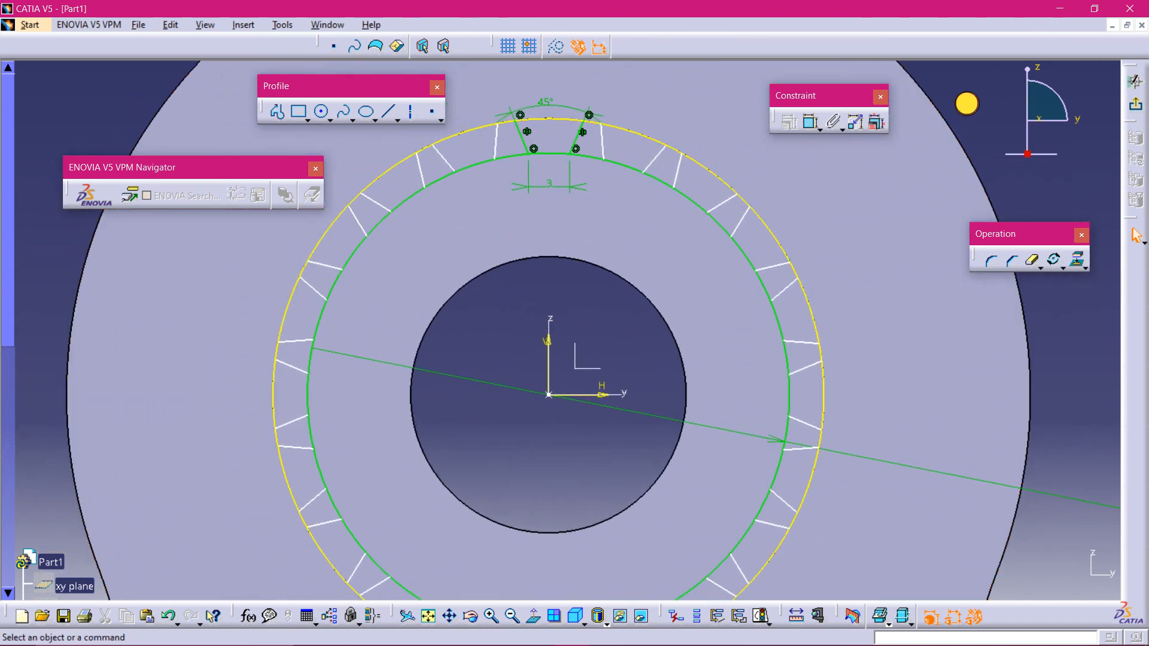
pyautogui.click(1031, 263)
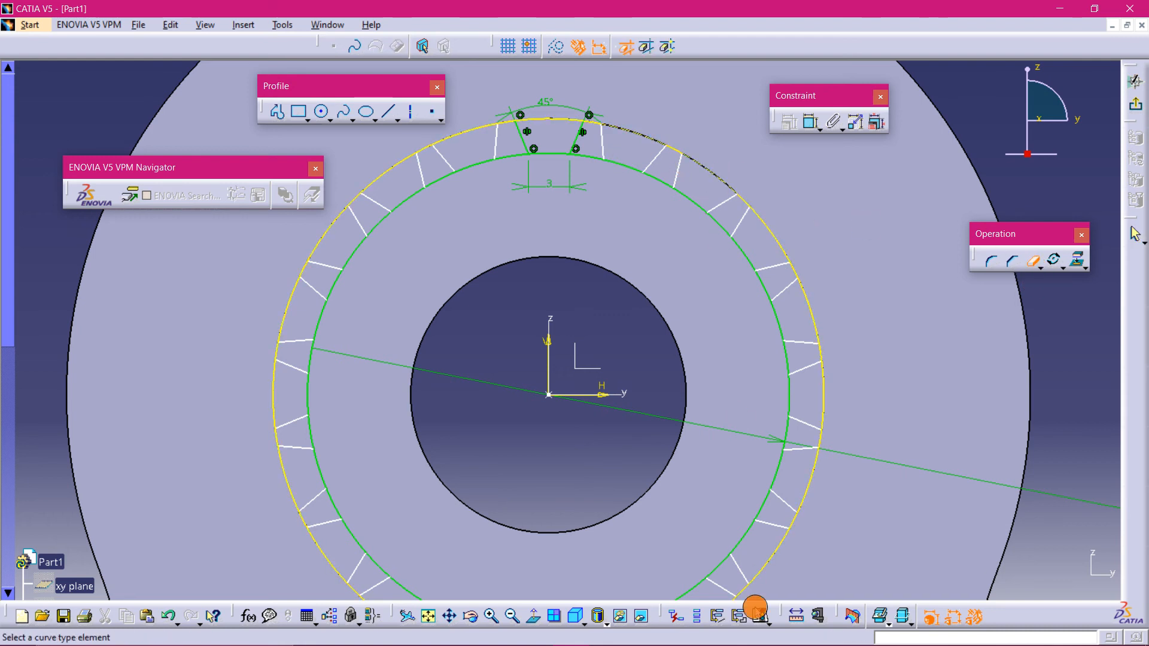
pyautogui.moveTo(654, 634)
pyautogui.click(616, 634)
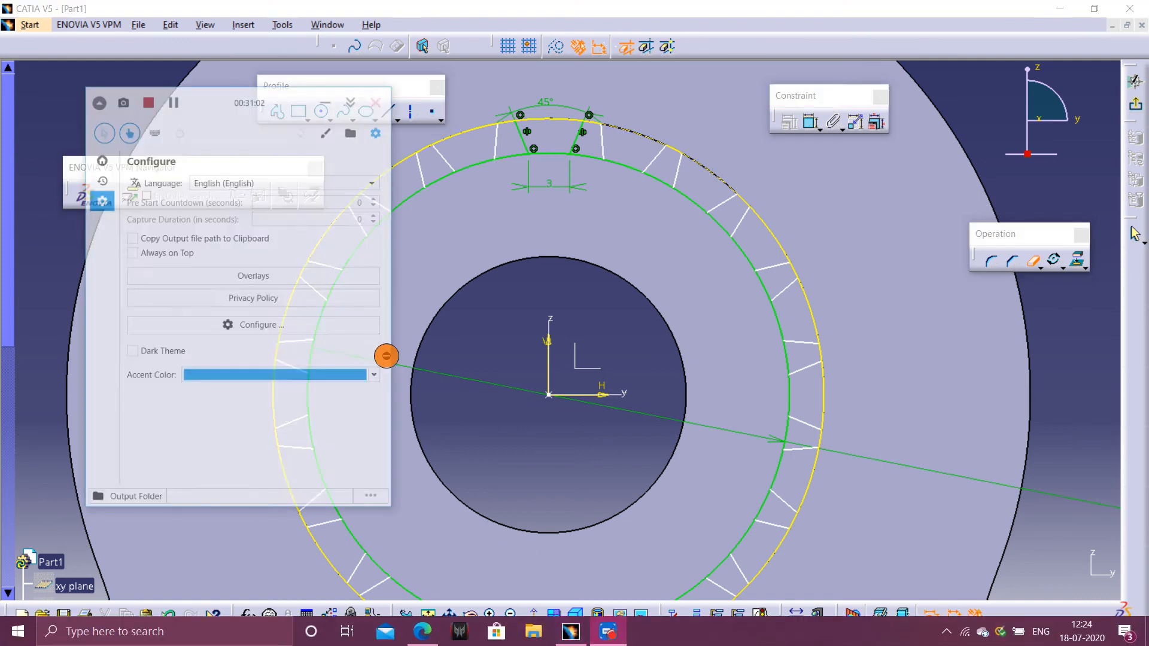
pyautogui.click(129, 53)
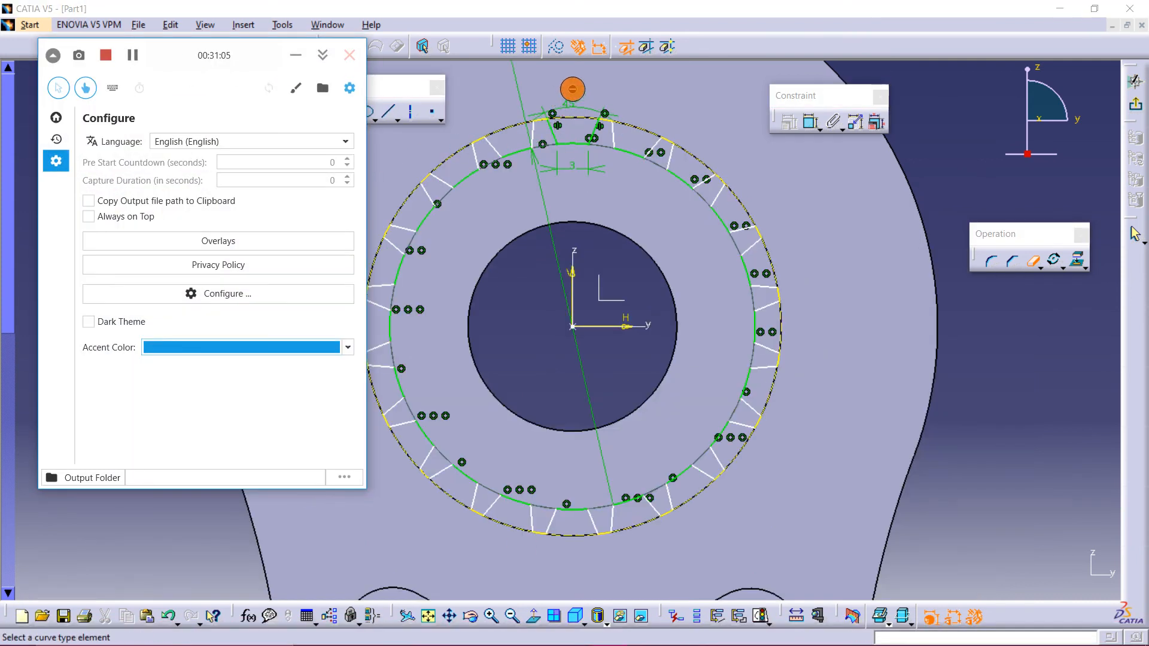
pyautogui.click(580, 85)
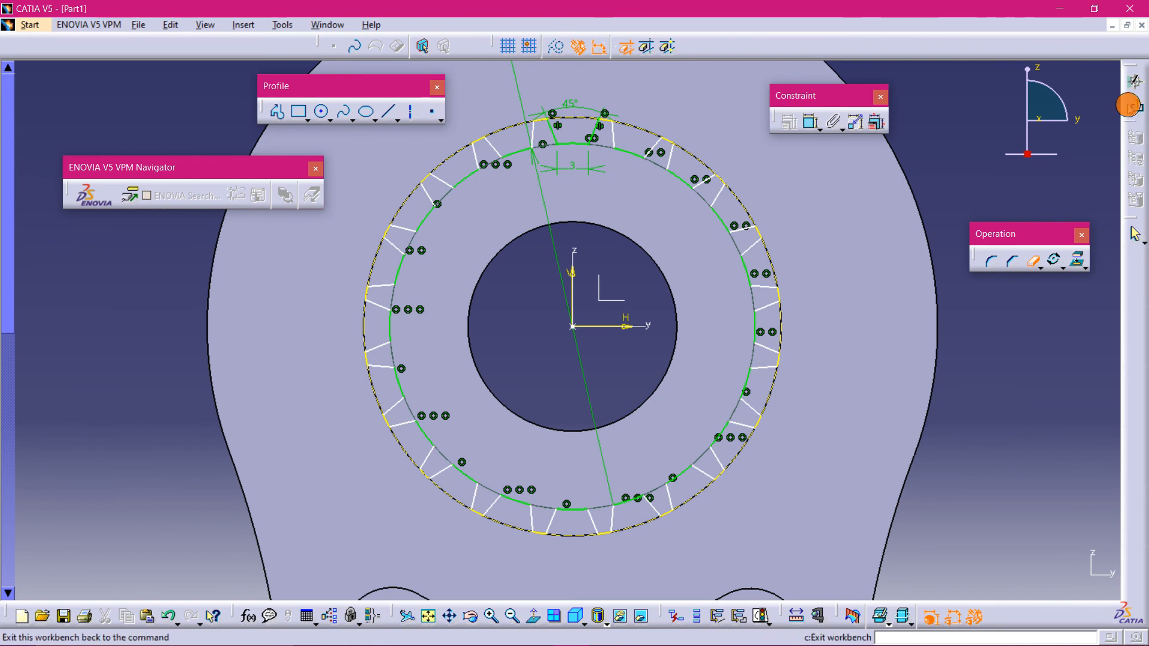
pyautogui.click(1135, 82)
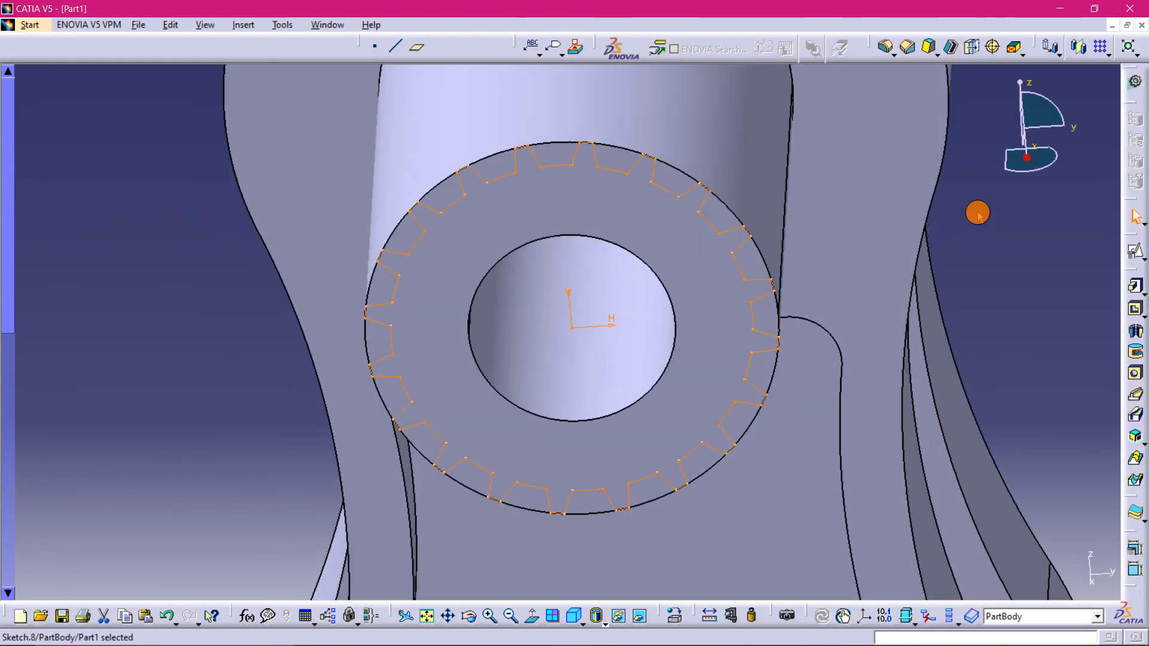
# - Start a pocket from the serrated sketch on the shaft end with type Up to last
pyautogui.moveTo(977, 213)
pyautogui.mouseDown(button='middle')
pyautogui.moveTo(982, 252)
pyautogui.moveTo(756, 325)
pyautogui.mouseUp(button='middle')
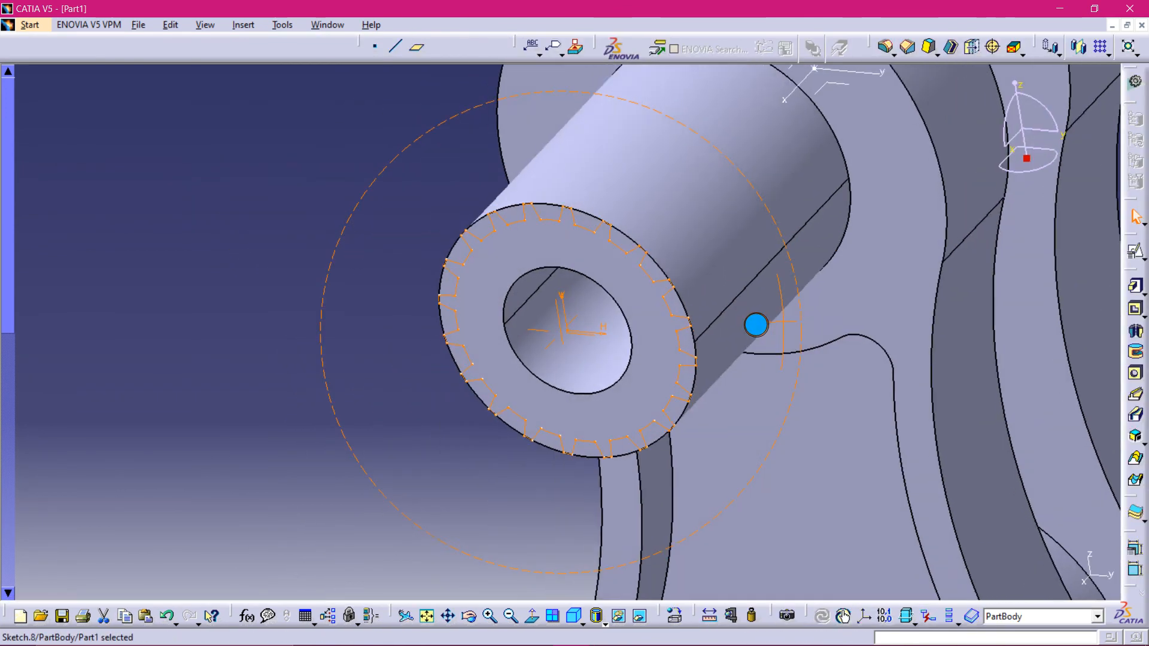
pyautogui.moveTo(382, 135); pyautogui.dragTo(226, 223, button='middle')
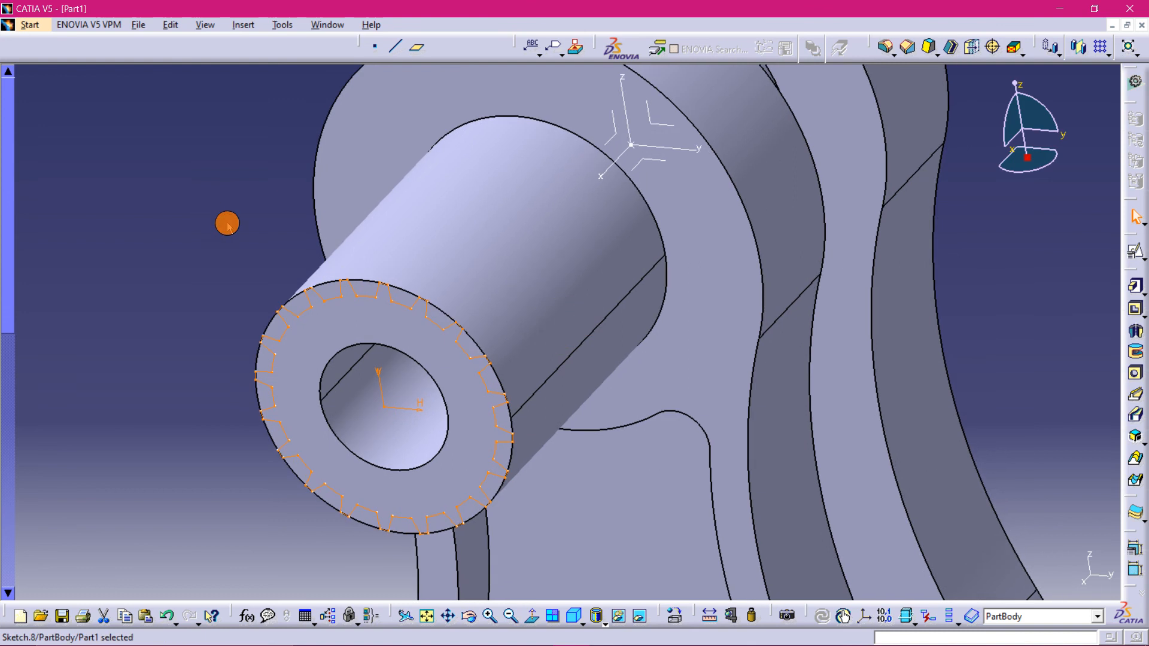
pyautogui.click(1130, 306)
pyautogui.click(448, 287)
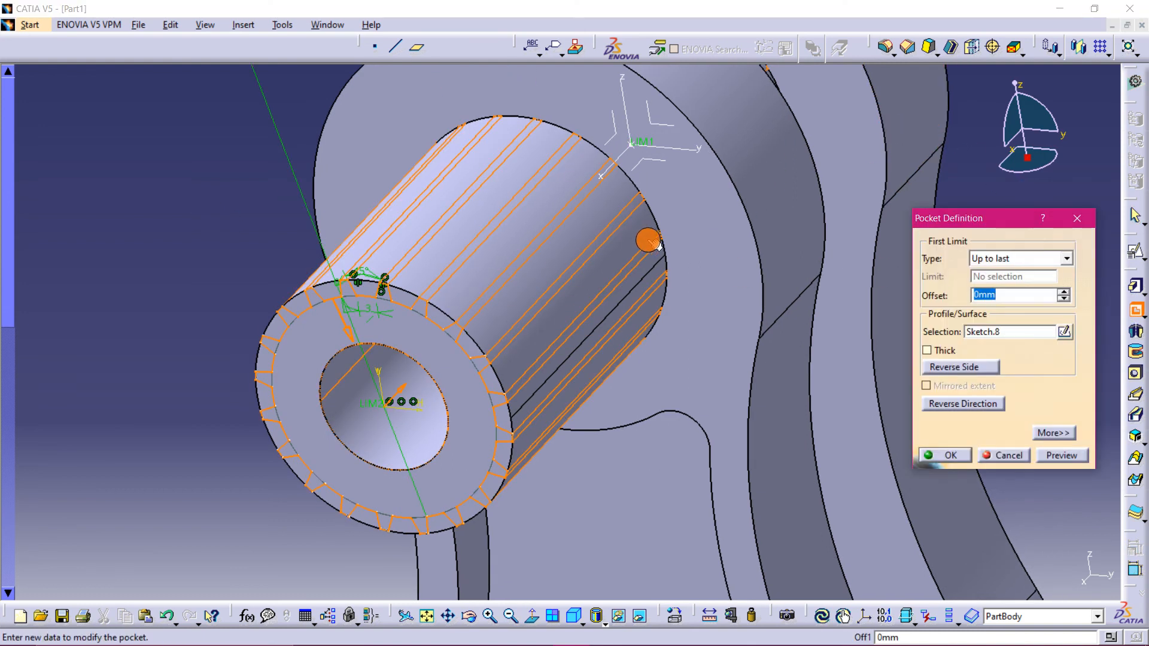
# - Switch to the practice drawing PDF and examine the section view and detail B of the crankshaft
pyautogui.moveTo(616, 637)
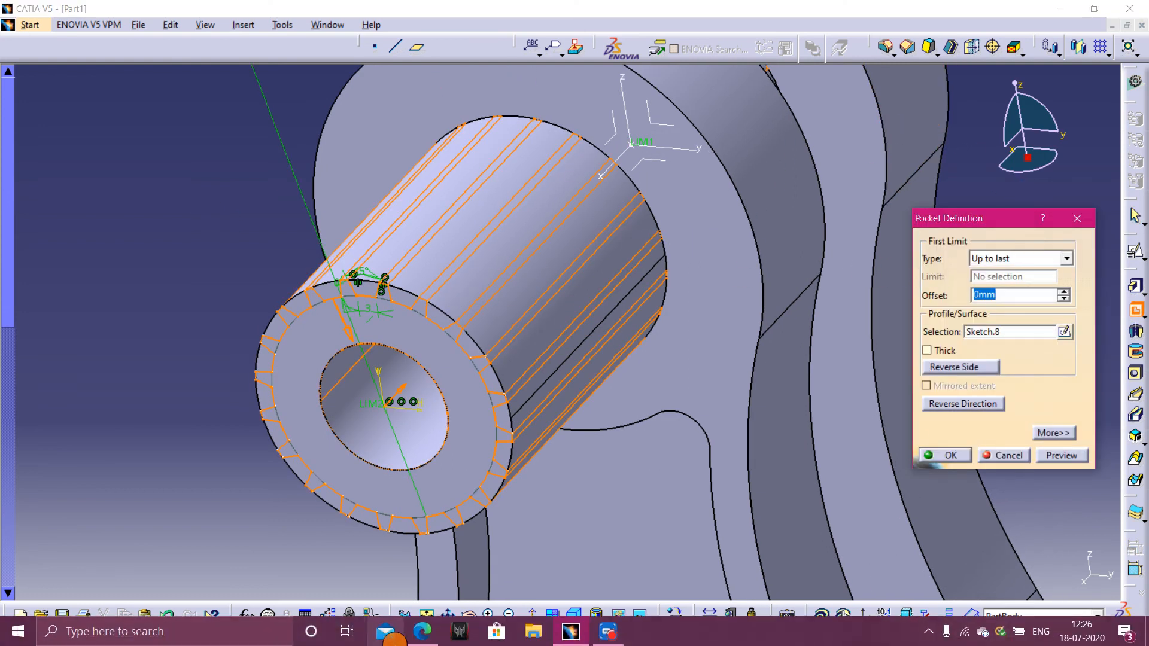
pyautogui.click(420, 632)
pyautogui.scroll(4, 670, 263)
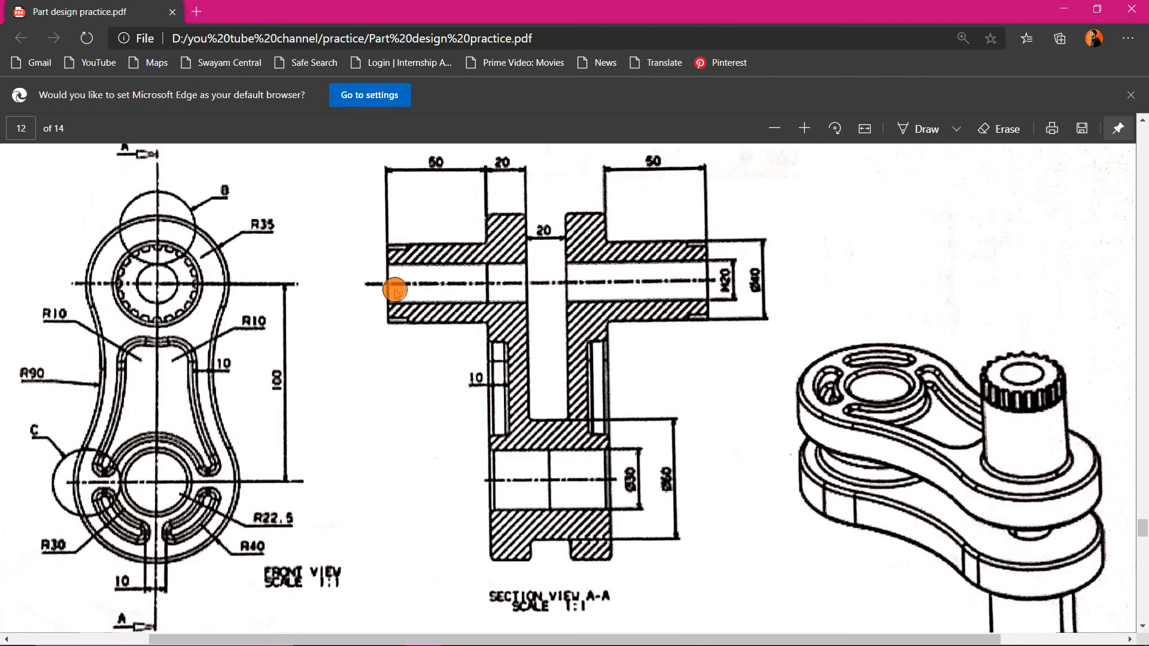
pyautogui.scroll(-4, 395, 290)
pyautogui.scroll(4, 262, 461)
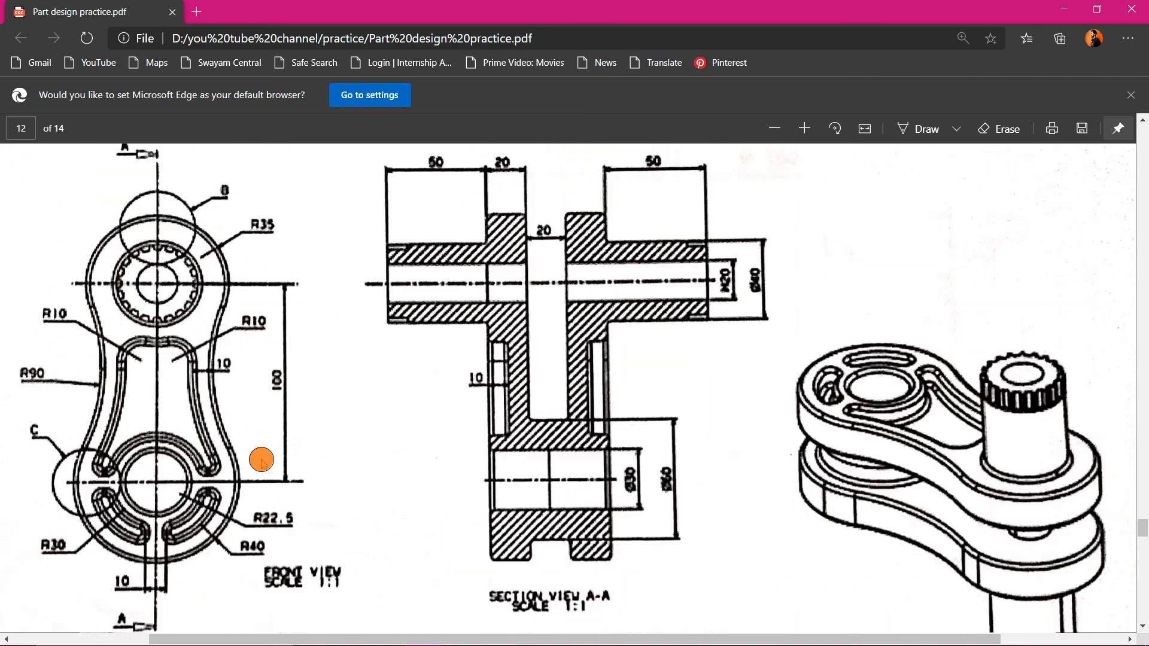
pyautogui.scroll(-4, 393, 397)
pyautogui.scroll(4, 510, 437)
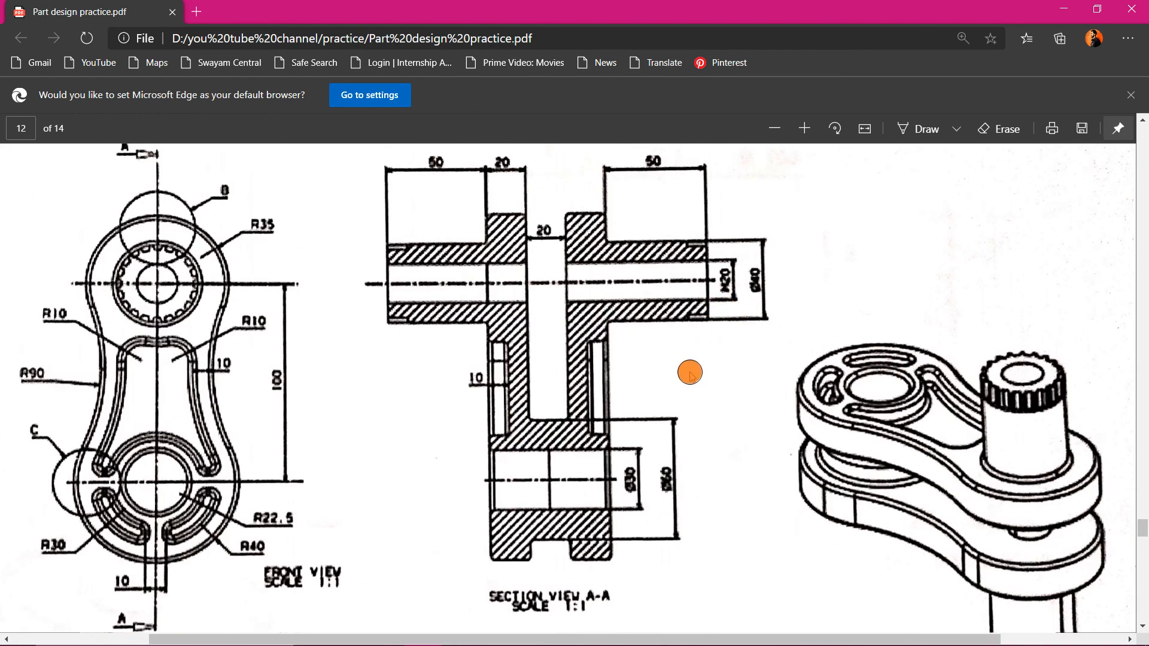
pyautogui.scroll(2, 397, 239)
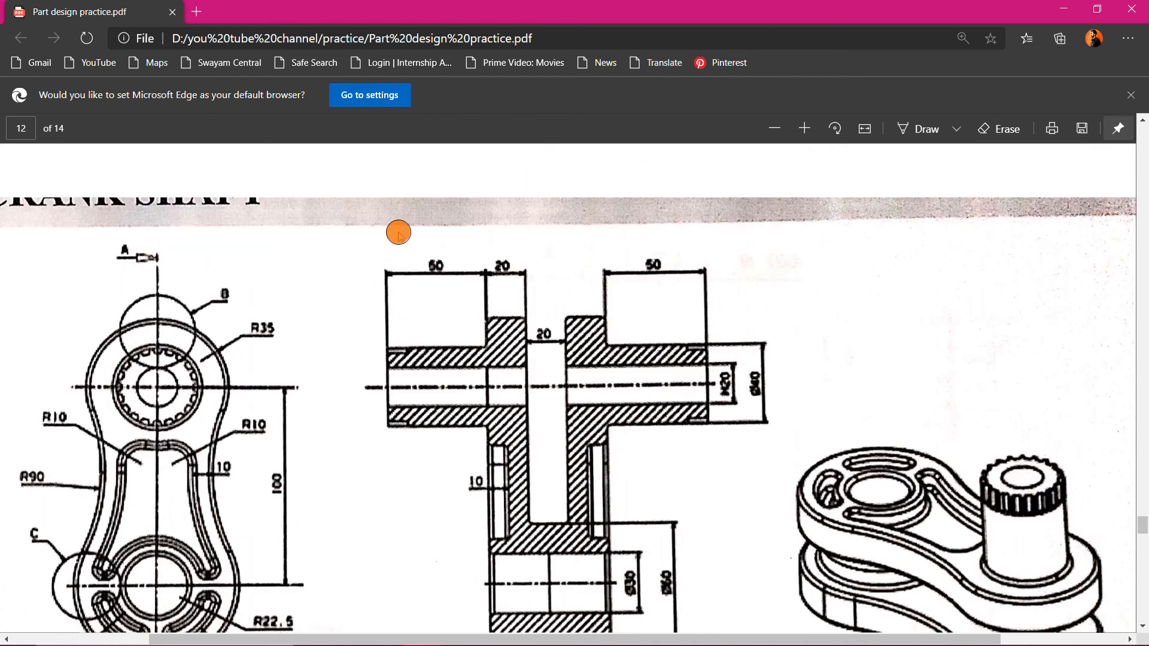
pyautogui.scroll(-5, 305, 323)
pyautogui.scroll(-2, 315, 331)
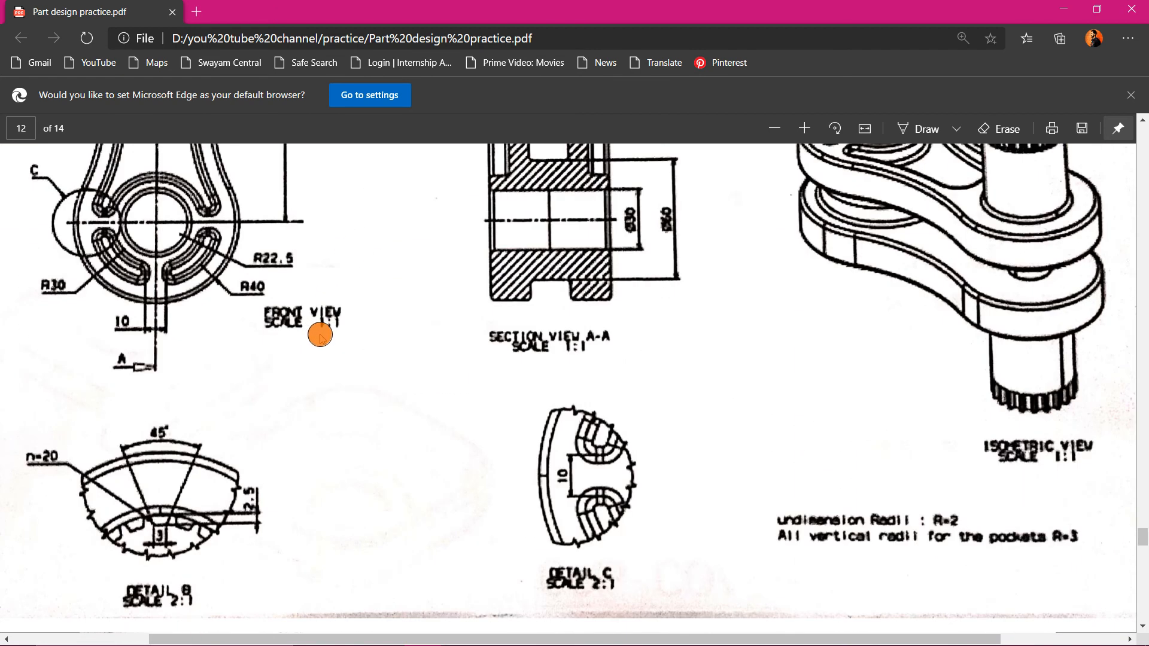
# - Change the serrated pocket to Dimension type with a 10 mm depth and confirm it
pyautogui.scroll(-1, 320, 335)
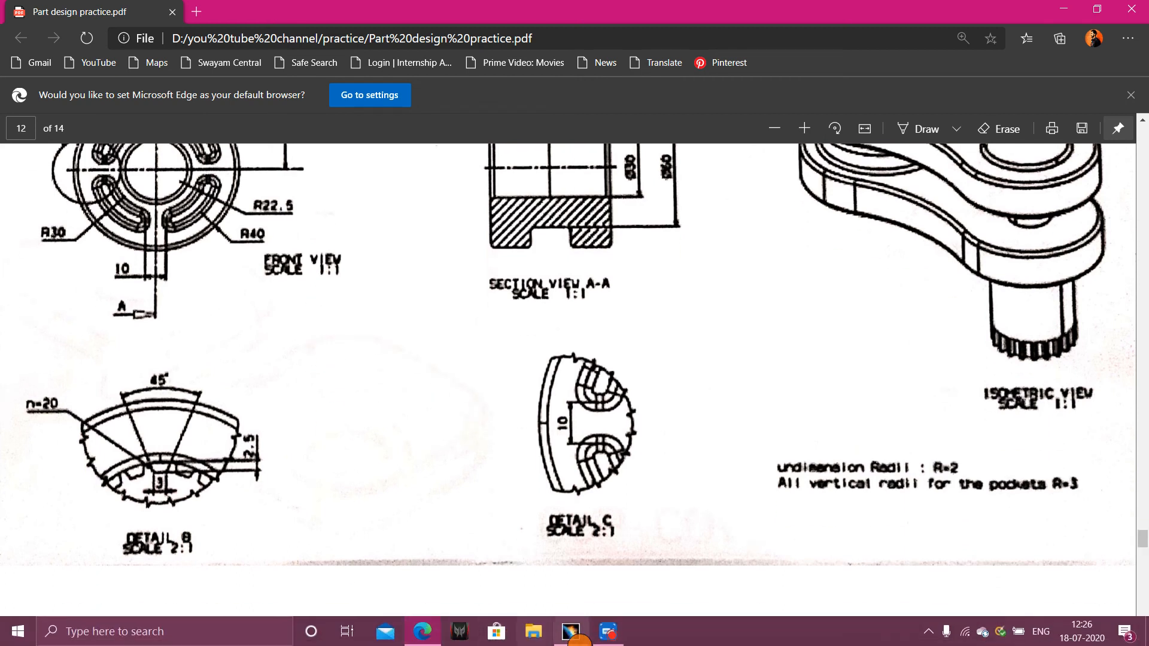
pyautogui.click(571, 632)
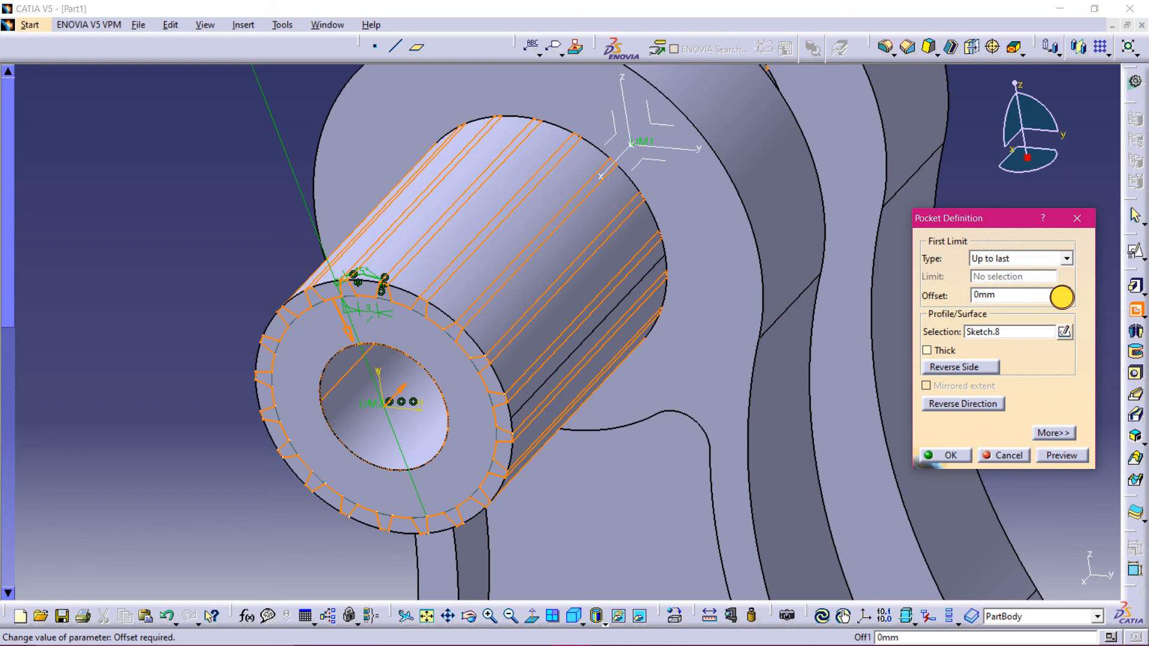
pyautogui.click(1062, 300)
pyautogui.click(668, 358)
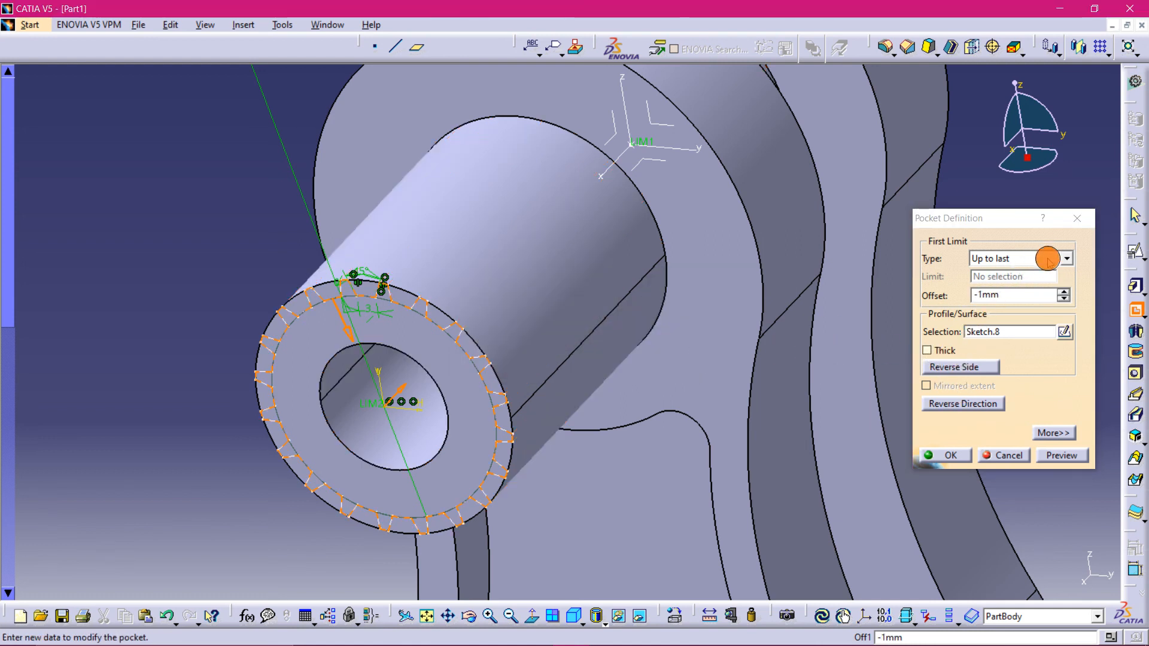
pyautogui.click(1067, 259)
pyautogui.click(1041, 278)
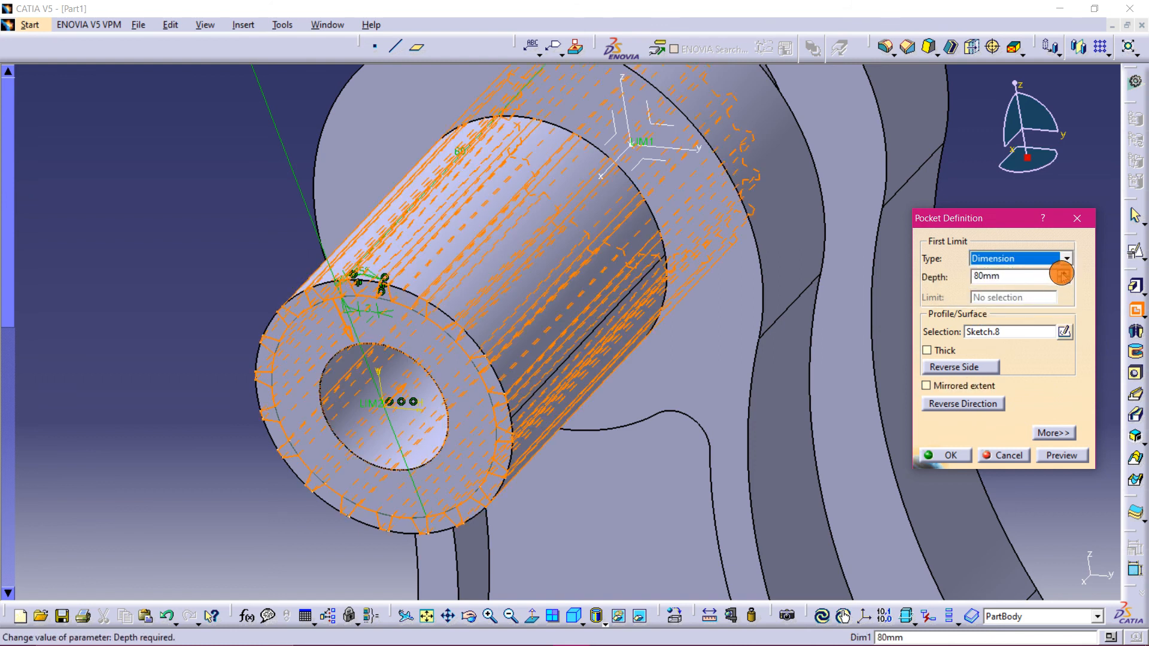
pyautogui.click(1062, 281)
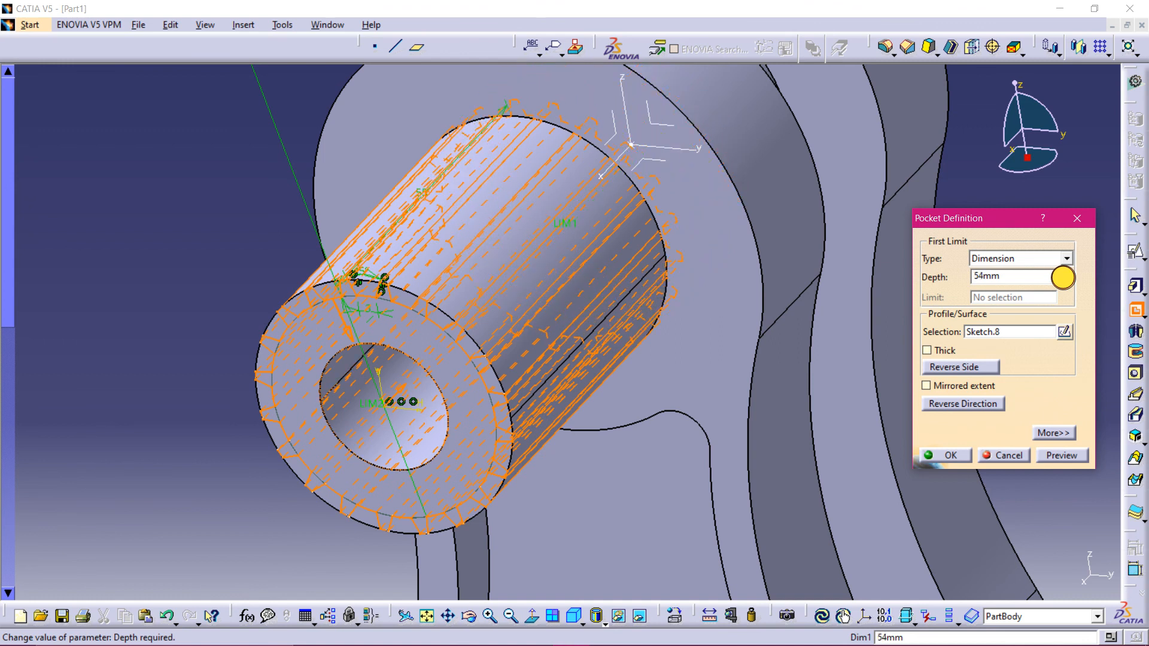
pyautogui.moveTo(1062, 277); pyautogui.dragTo(1063, 278)
pyautogui.moveTo(598, 464); pyautogui.dragTo(413, 477, button='middle')
pyautogui.click(1064, 280)
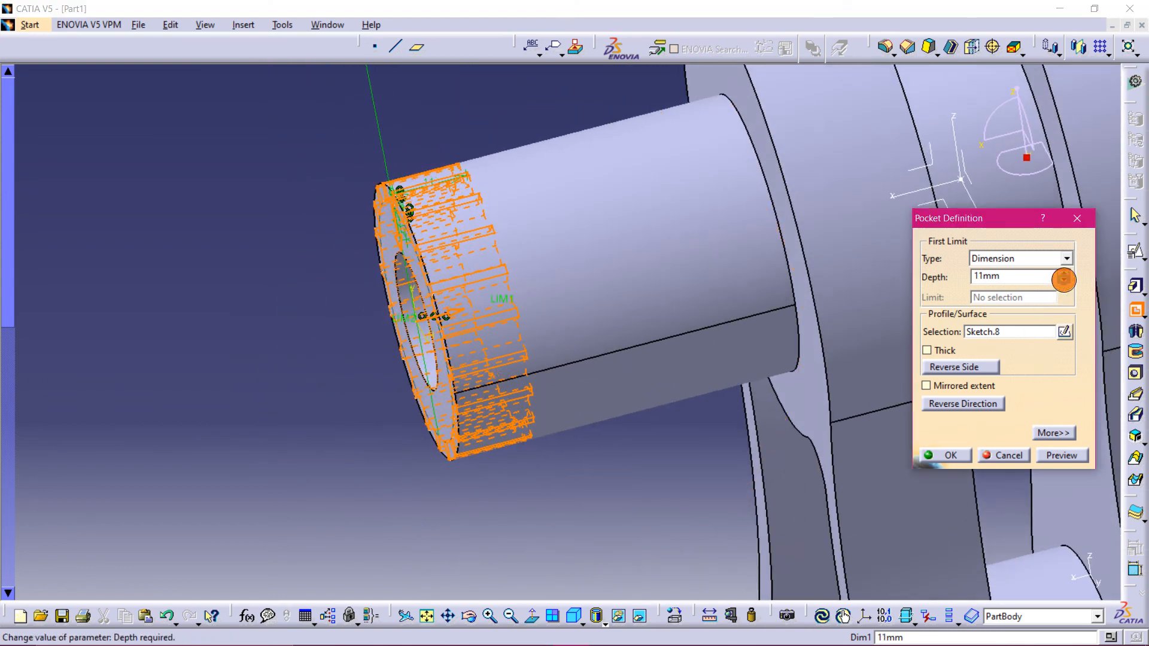
pyautogui.click(1064, 281)
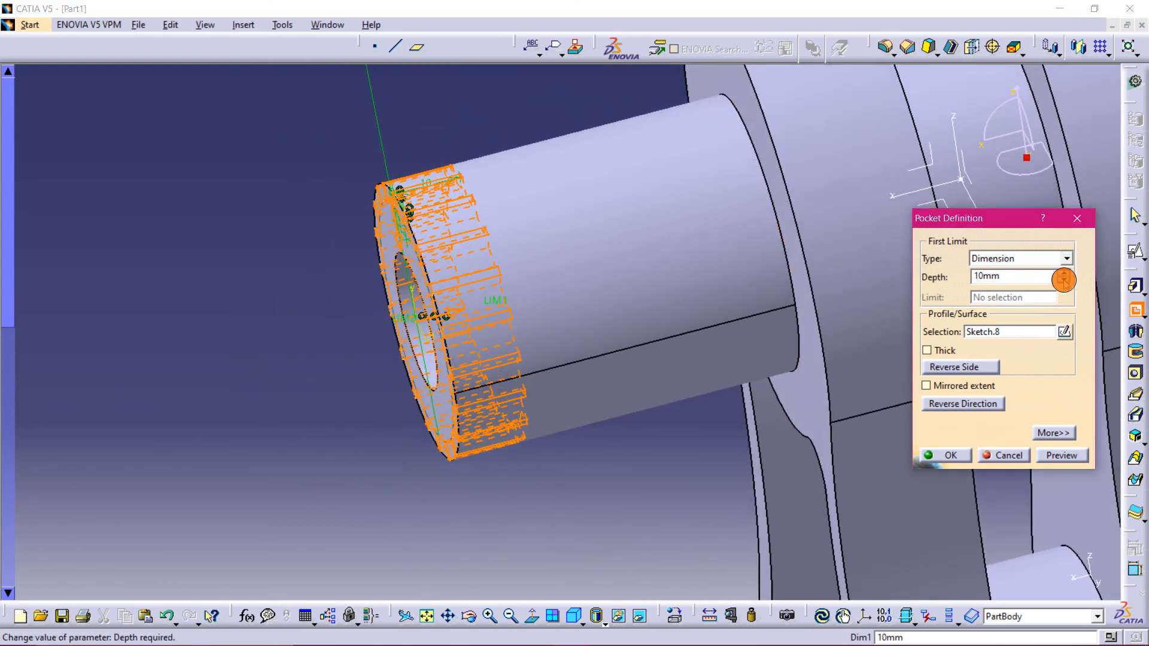
pyautogui.click(940, 455)
pyautogui.moveTo(443, 133); pyautogui.dragTo(581, 232, button='middle')
pyautogui.moveTo(539, 634)
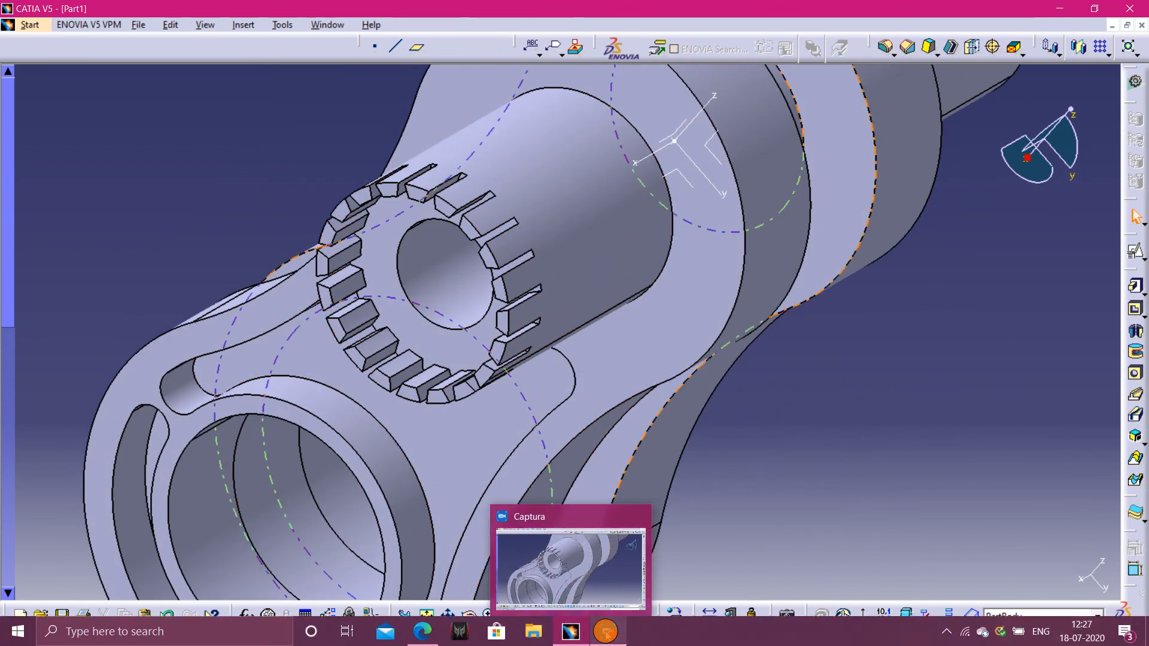
pyautogui.click(569, 632)
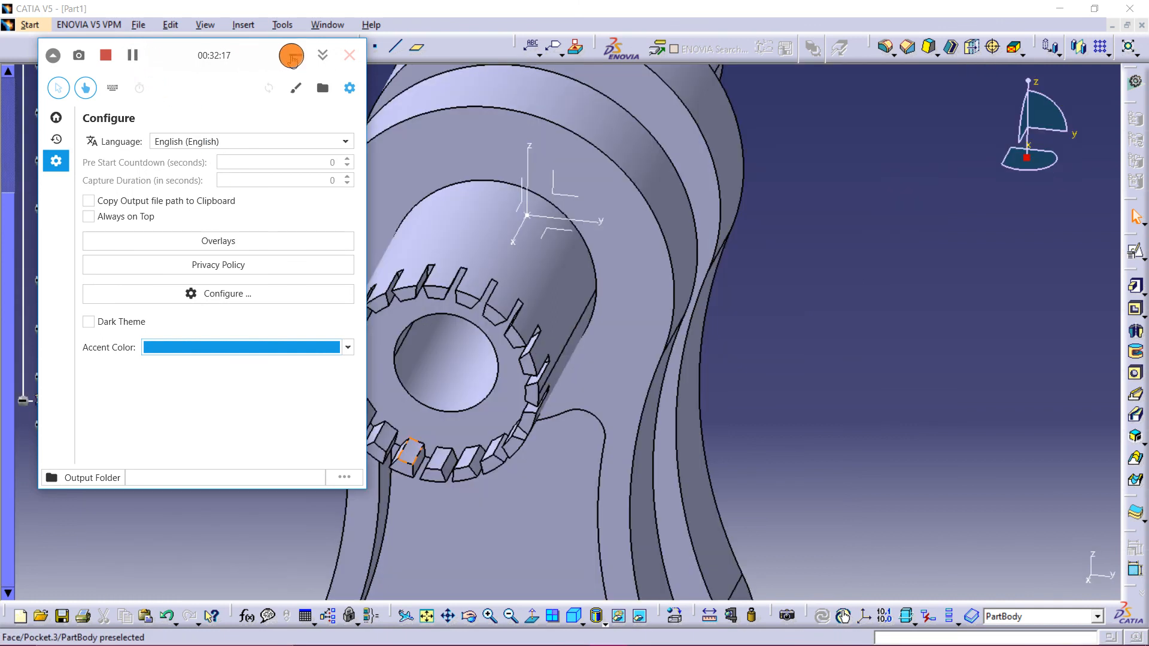
pyautogui.click(296, 55)
# - Edit the serrated pocket to reverse its material side and confirm
pyautogui.doubleClick(90, 379)
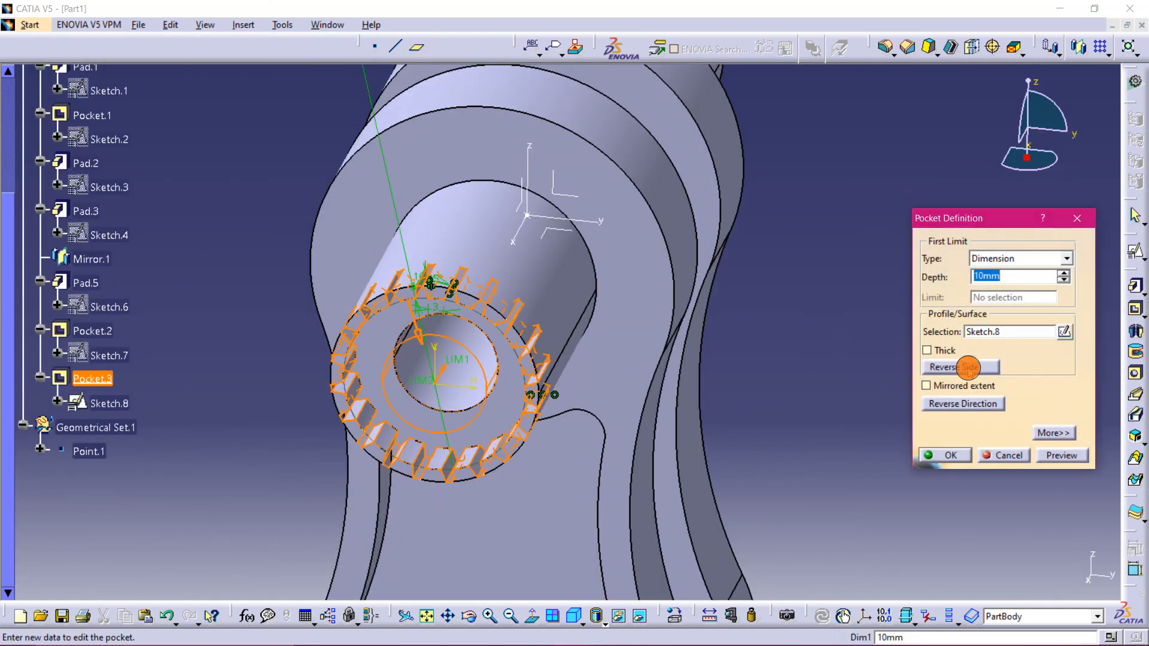
pyautogui.click(968, 368)
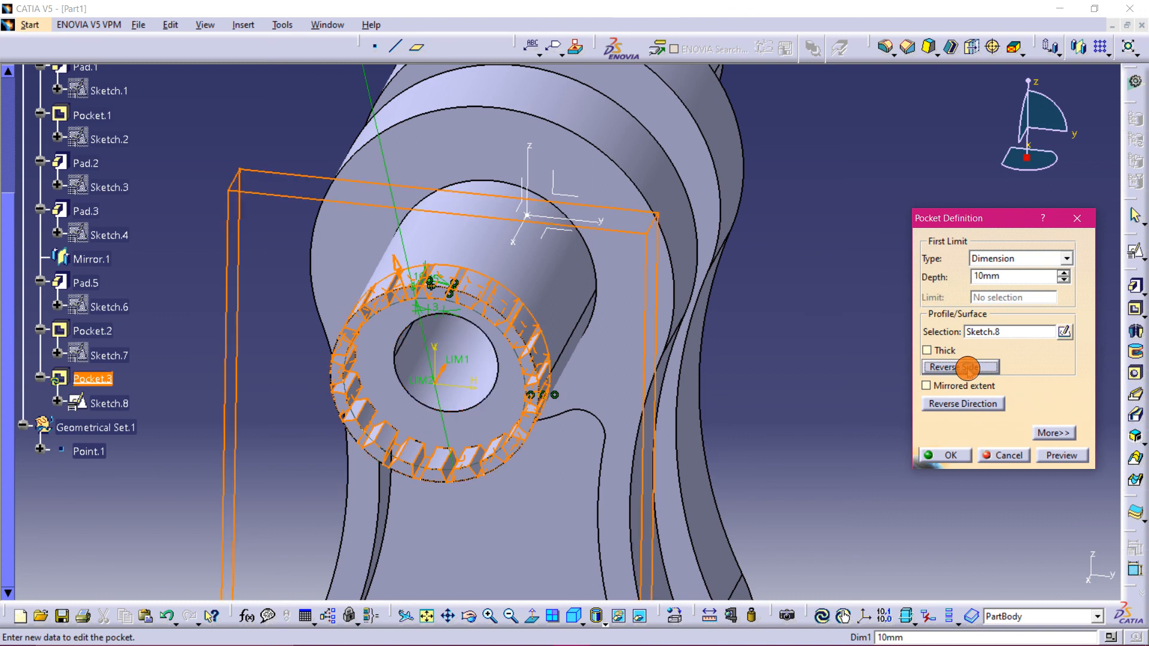
pyautogui.click(953, 457)
# - Mirror the serrated pocket about the YZ plane onto the opposite shaft end
pyautogui.moveTo(838, 441); pyautogui.dragTo(546, 320, button='middle')
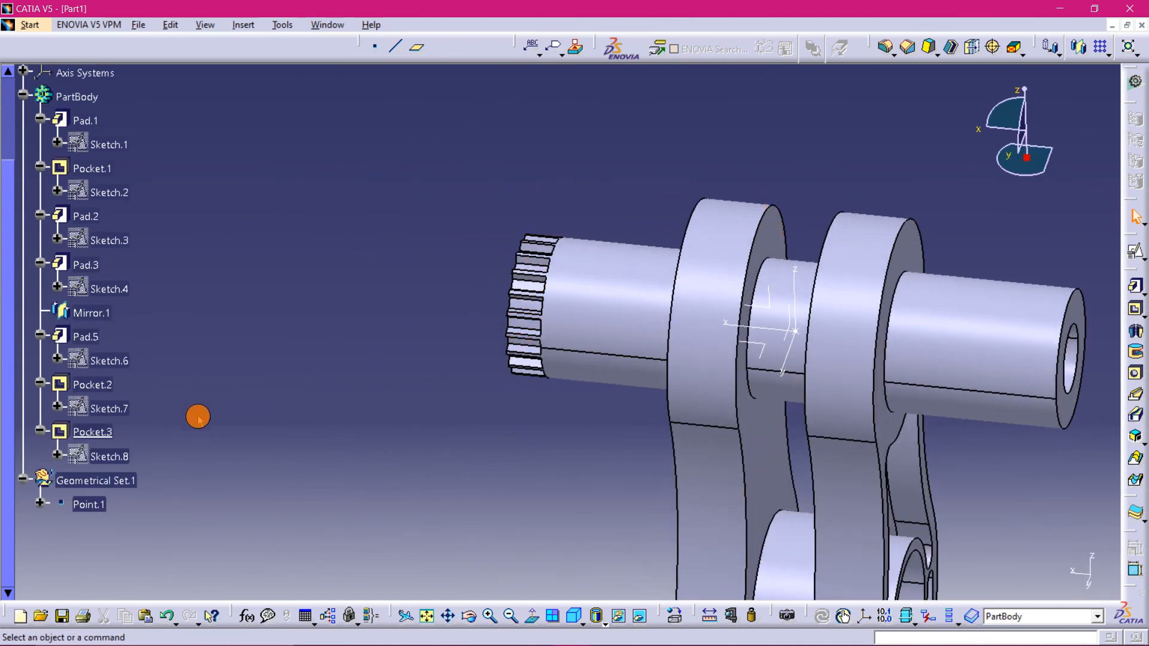
pyautogui.click(95, 432)
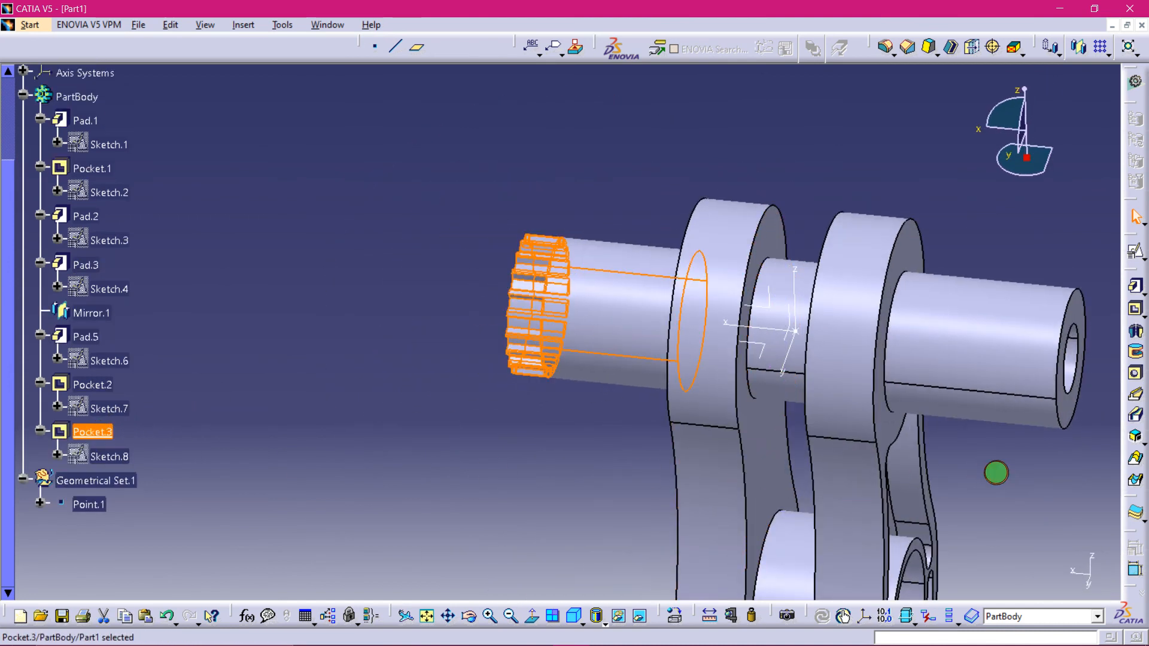
pyautogui.moveTo(996, 472); pyautogui.dragTo(866, 441, button='middle')
pyautogui.click(1079, 47)
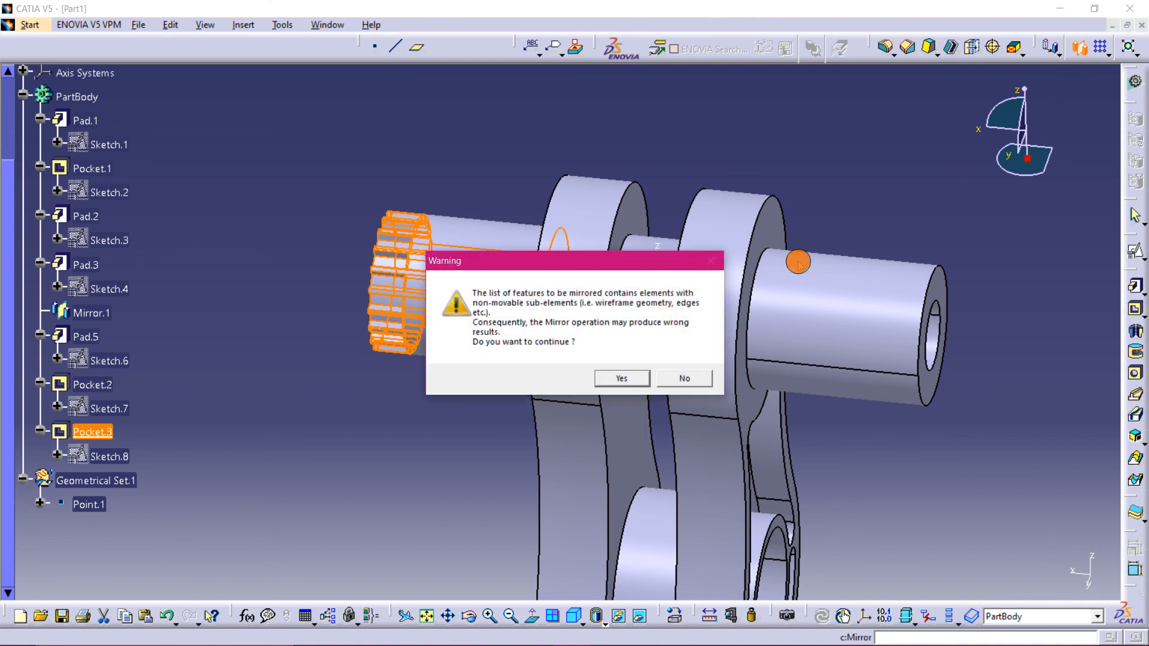
pyautogui.click(620, 375)
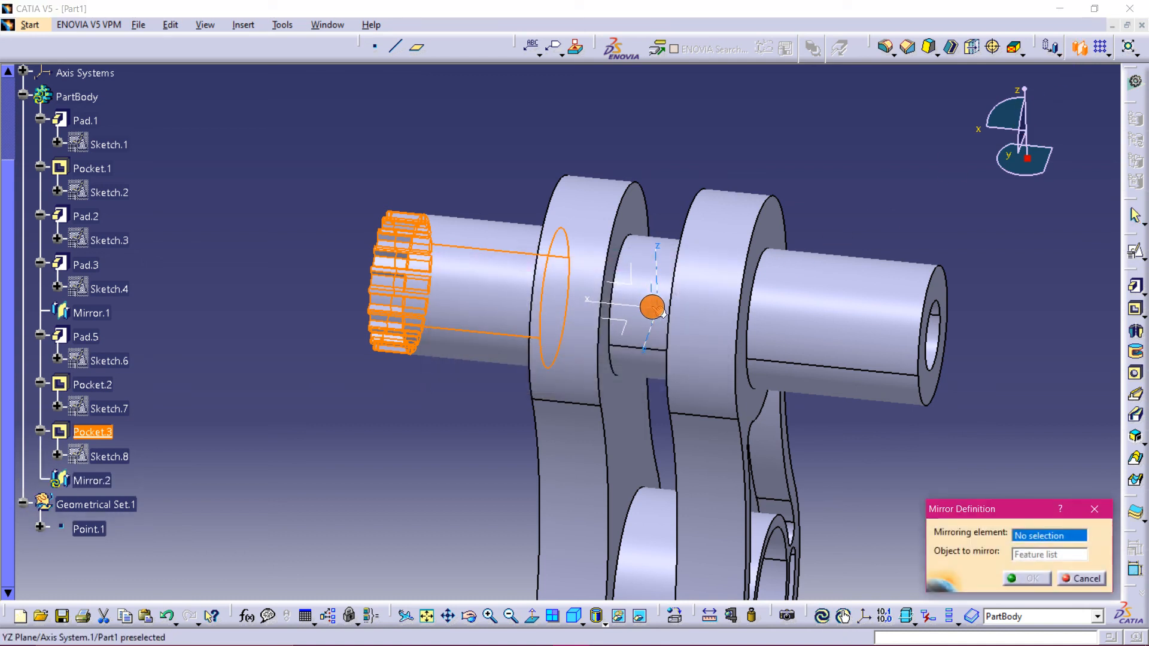
pyautogui.click(656, 308)
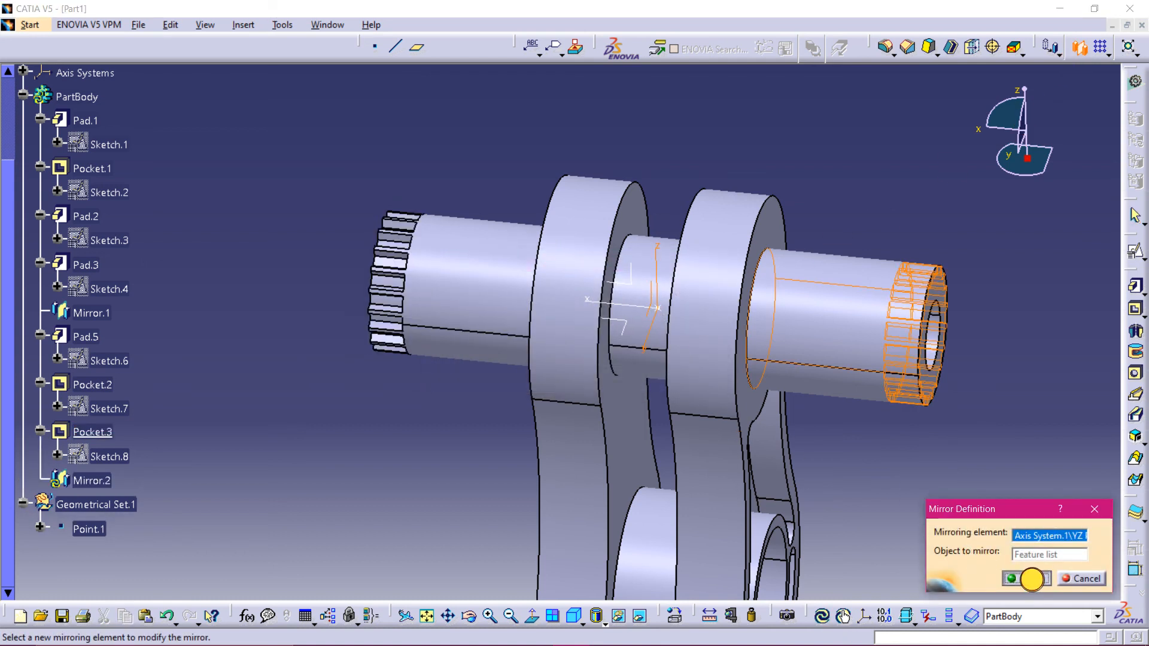
pyautogui.click(1026, 578)
# - Examine the front view of the practice drawing for the arm's edge radii
pyautogui.click(997, 436)
pyautogui.moveTo(1005, 392); pyautogui.dragTo(684, 341, button='middle')
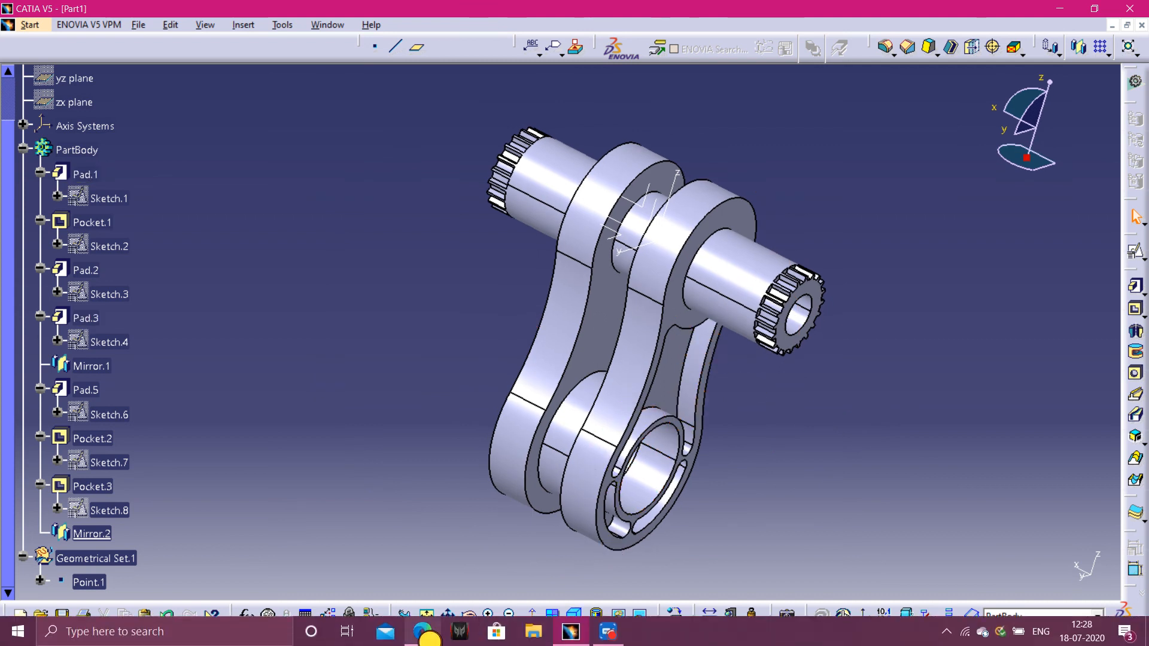
pyautogui.click(422, 632)
pyautogui.scroll(4, 258, 359)
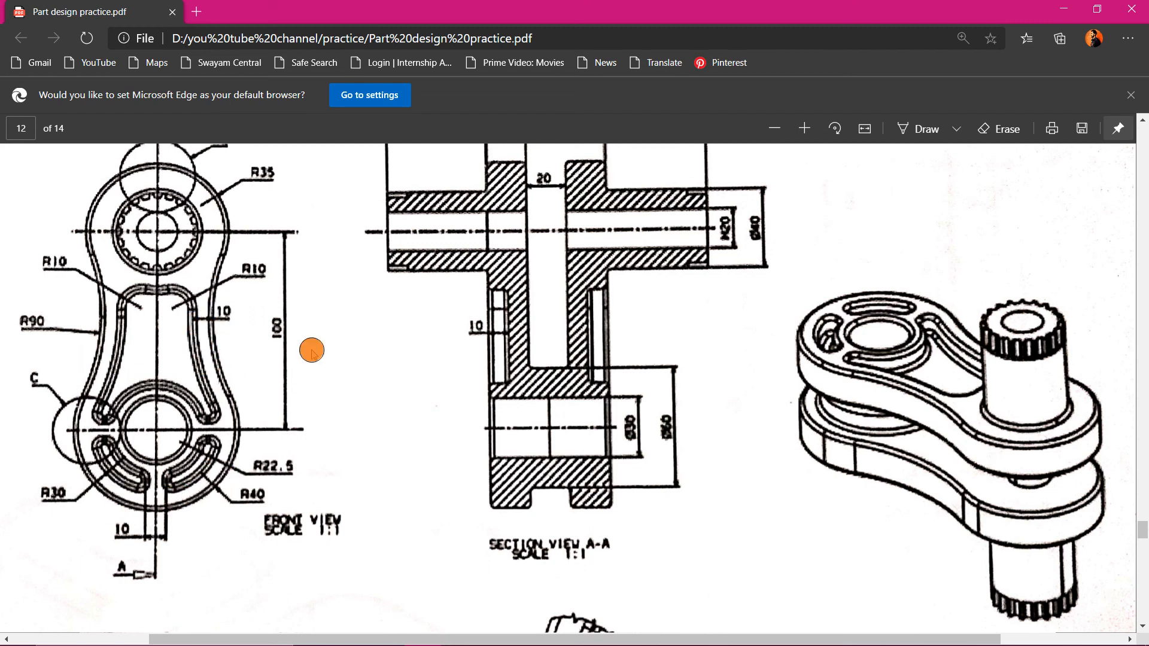
pyautogui.moveTo(892, 616)
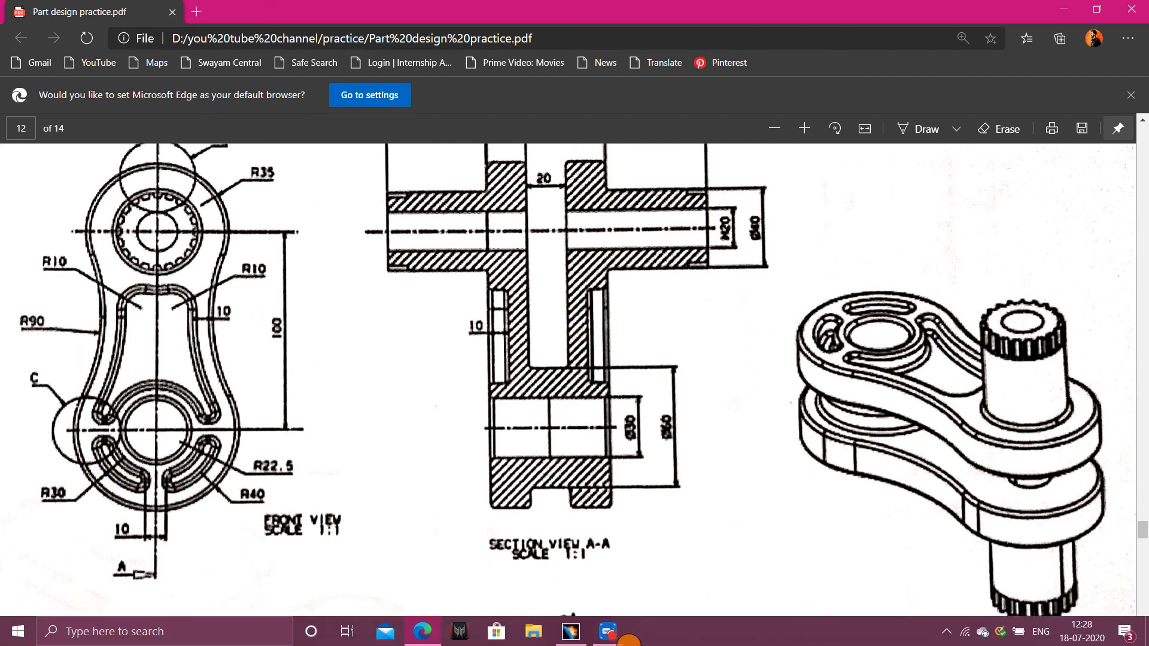
pyautogui.moveTo(616, 639)
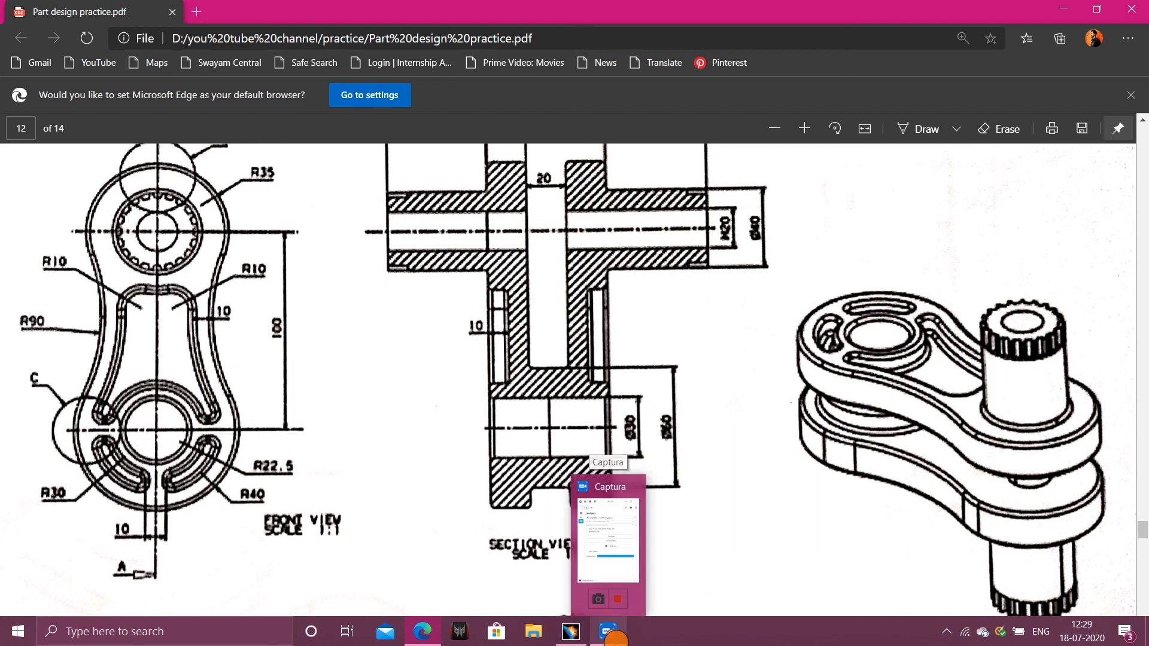
pyautogui.click(570, 632)
# - Fillet the outer tangent edges of the mirrored arm with a 2 mm radius
pyautogui.moveTo(890, 490)
pyautogui.mouseDown(button='middle')
pyautogui.moveTo(832, 443)
pyautogui.moveTo(682, 425)
pyautogui.mouseUp(button='middle')
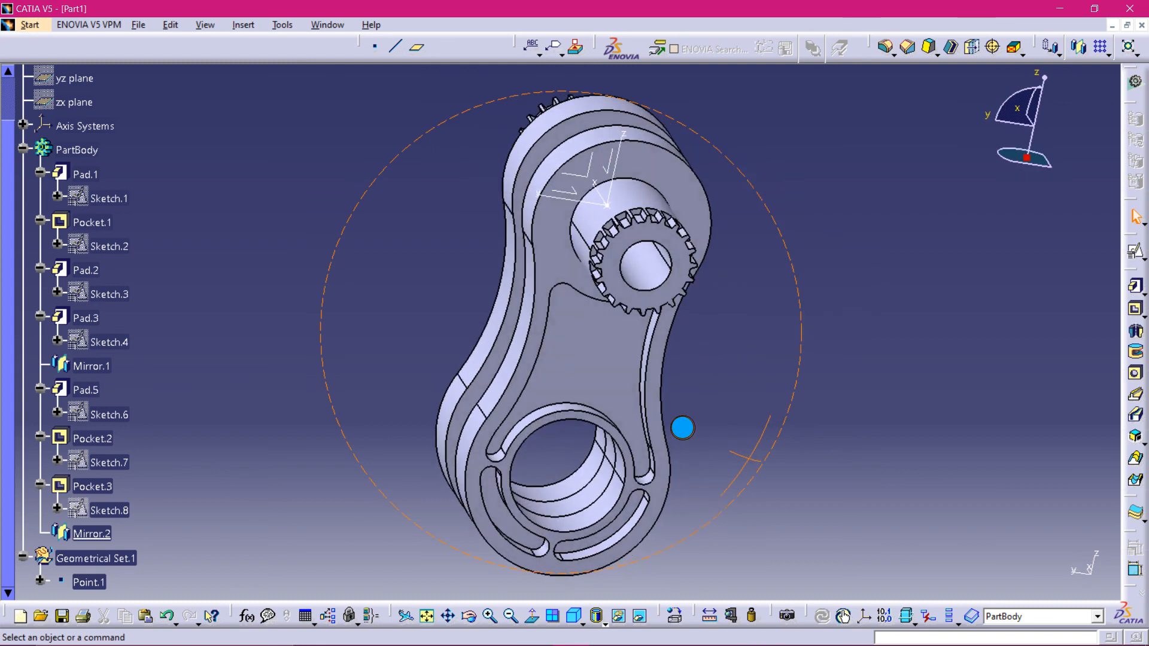
pyautogui.click(965, 283)
pyautogui.click(928, 48)
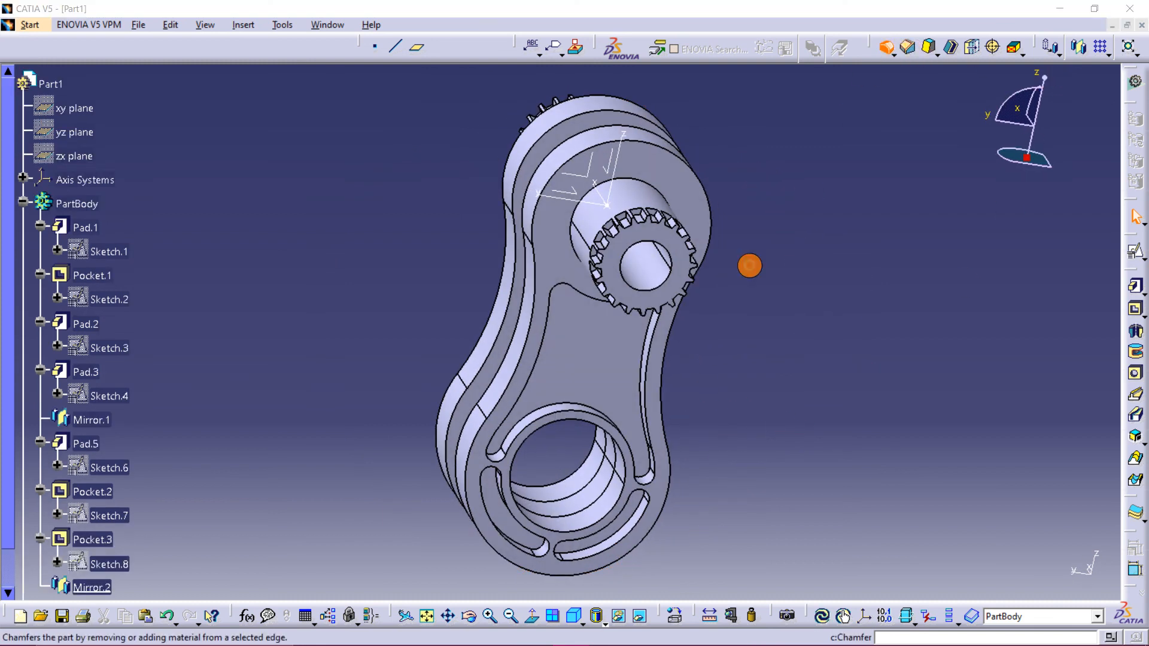
pyautogui.click(672, 354)
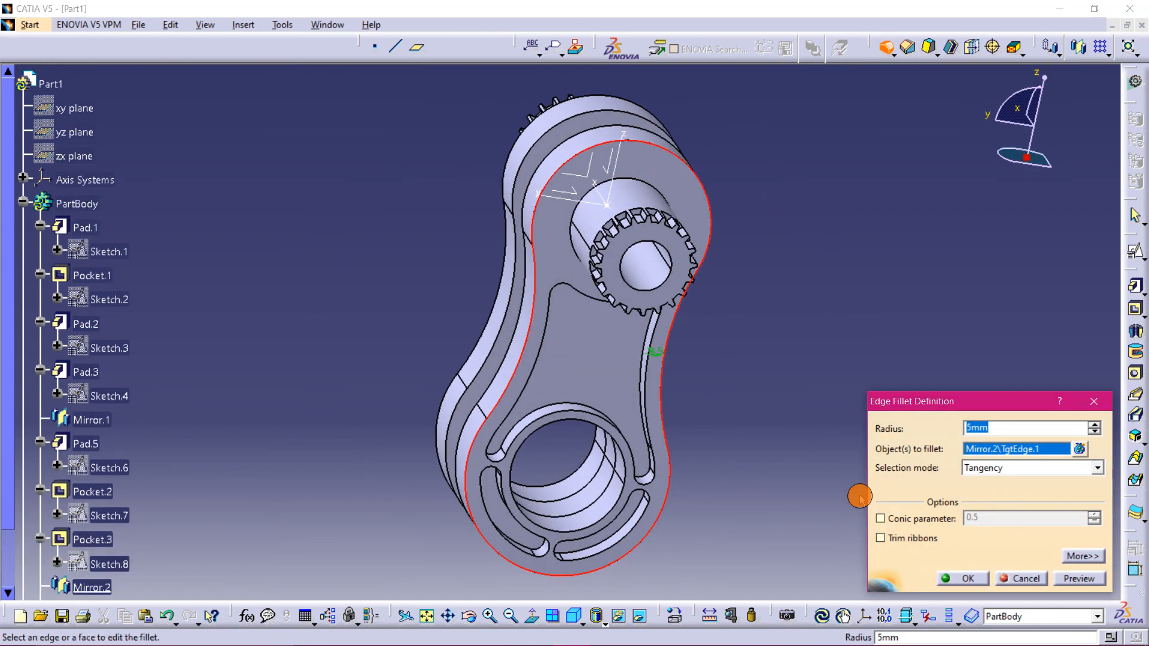
pyautogui.click(1082, 579)
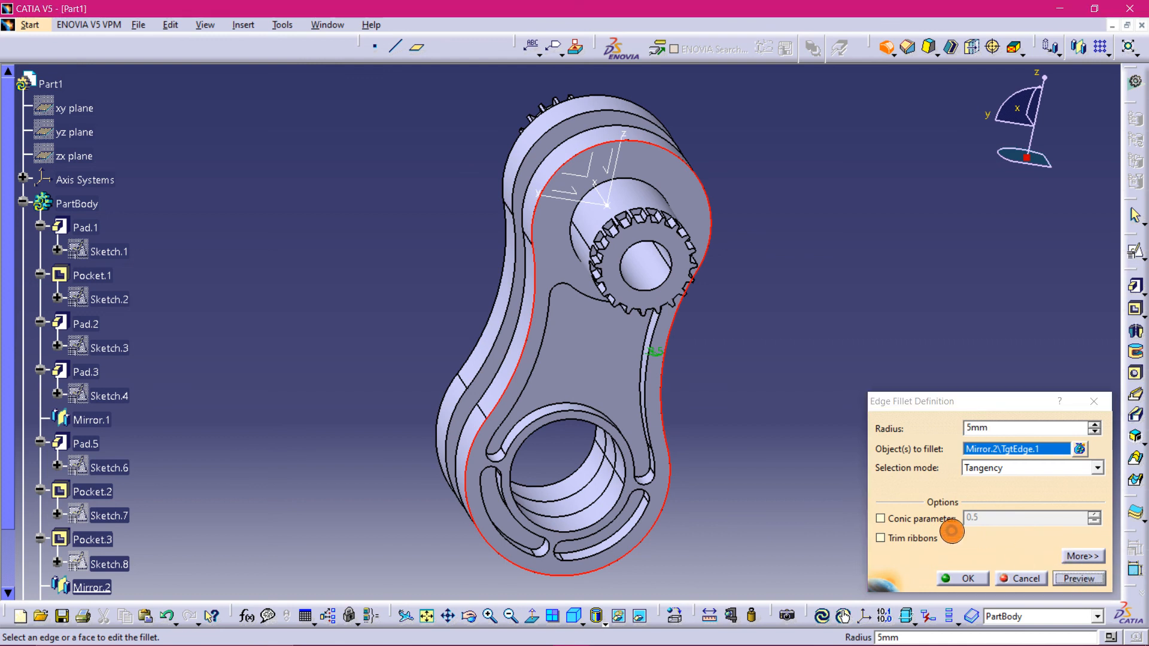
pyautogui.moveTo(1001, 428); pyautogui.dragTo(926, 429)
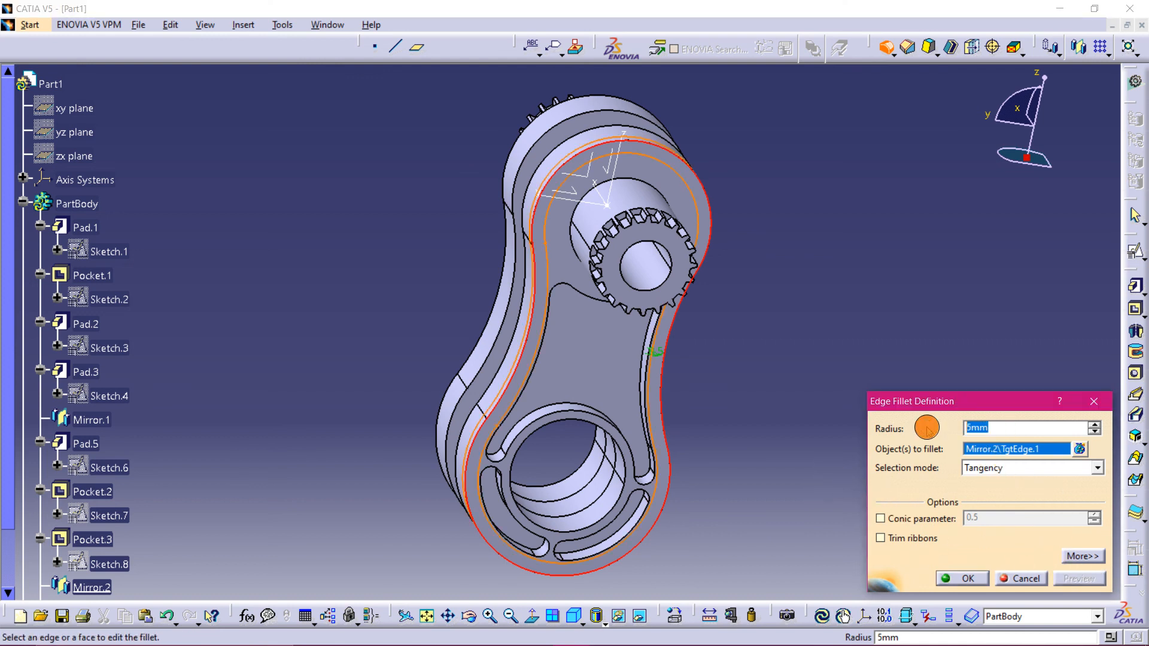
pyautogui.write('2')
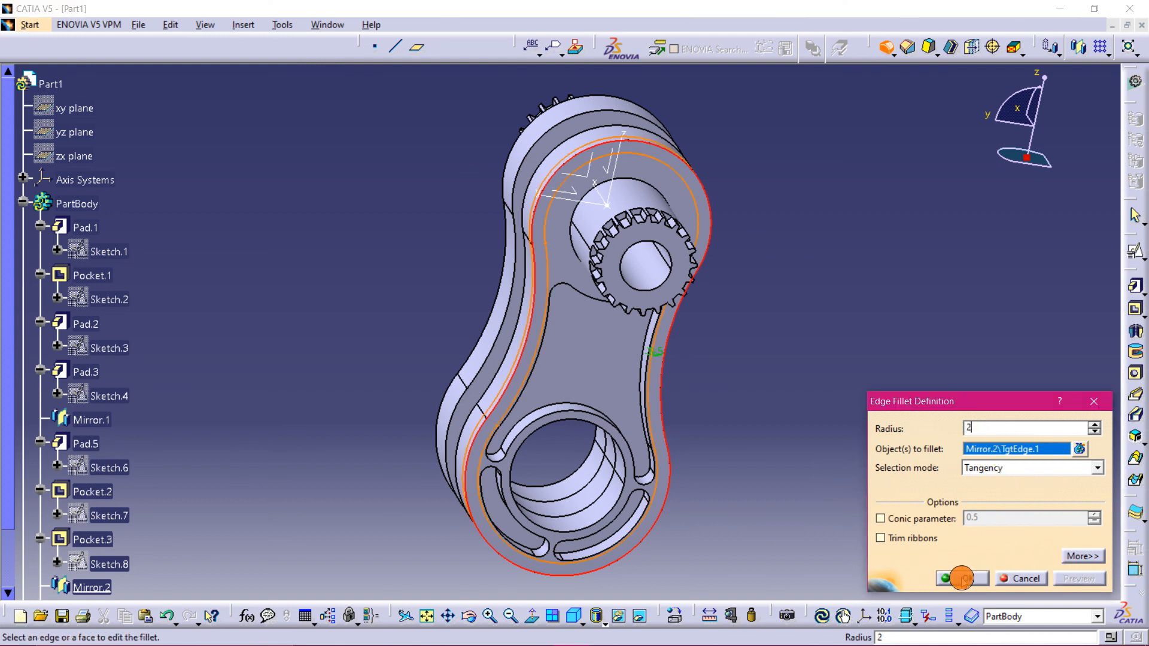
pyautogui.click(962, 578)
# - Examine the practice drawing's detail views and undimensioned radius notes
pyautogui.click(904, 480)
pyautogui.moveTo(880, 445); pyautogui.dragTo(711, 422, button='middle')
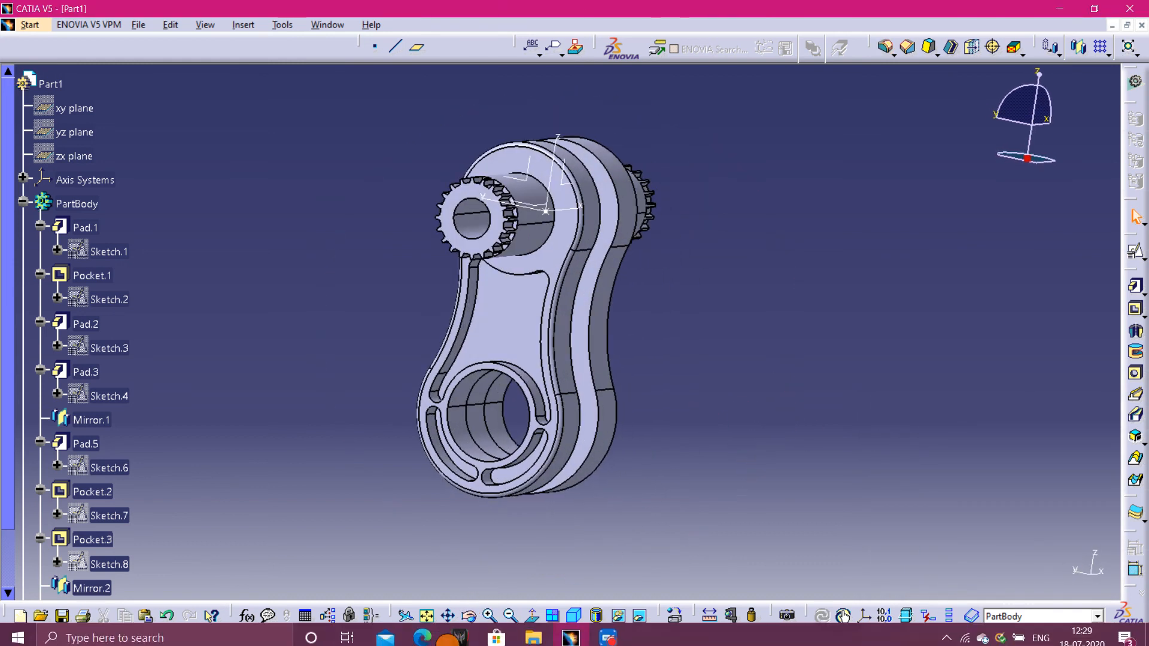
pyautogui.click(436, 636)
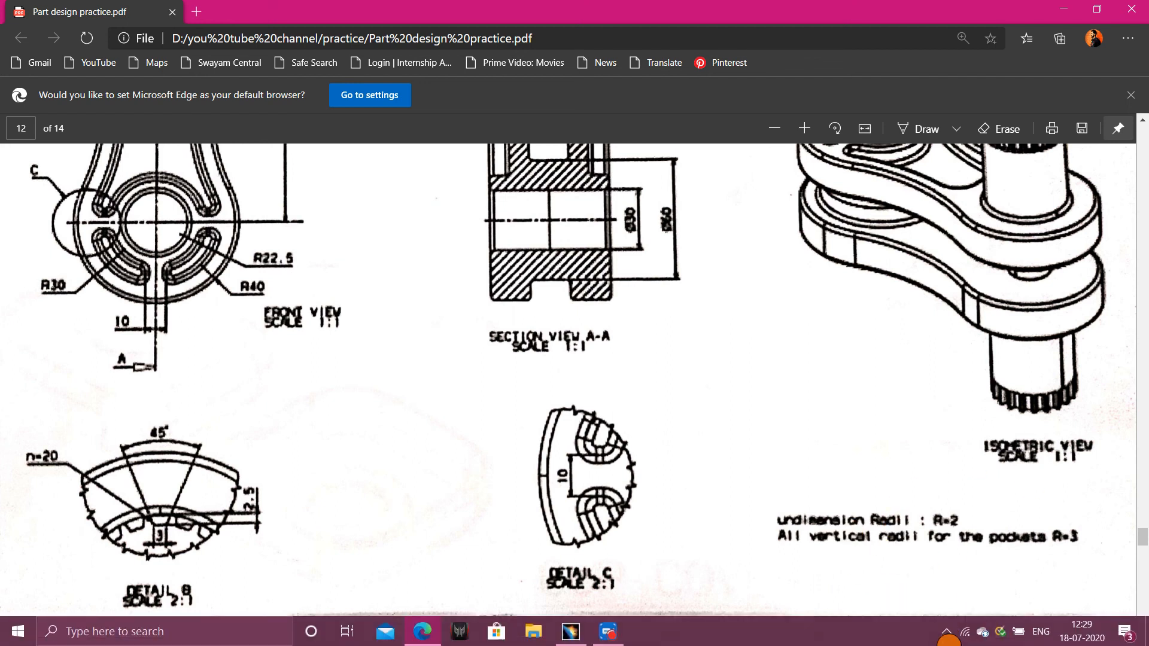
pyautogui.scroll(-1, 211, 311)
pyautogui.scroll(3, 216, 295)
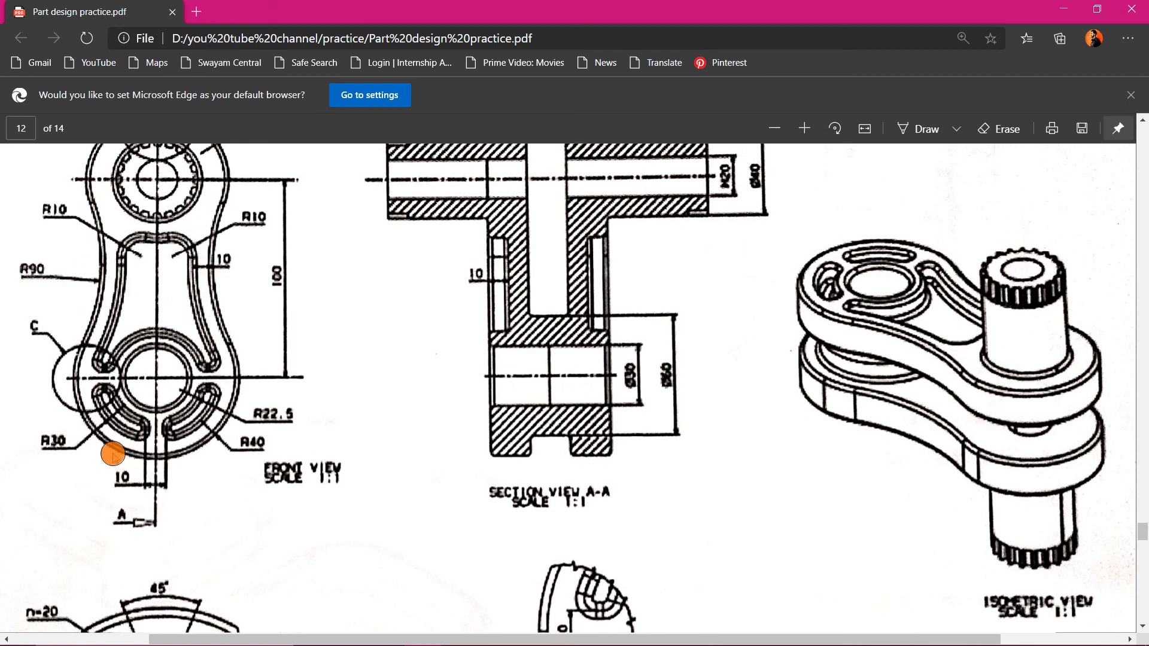
pyautogui.scroll(-3, 751, 515)
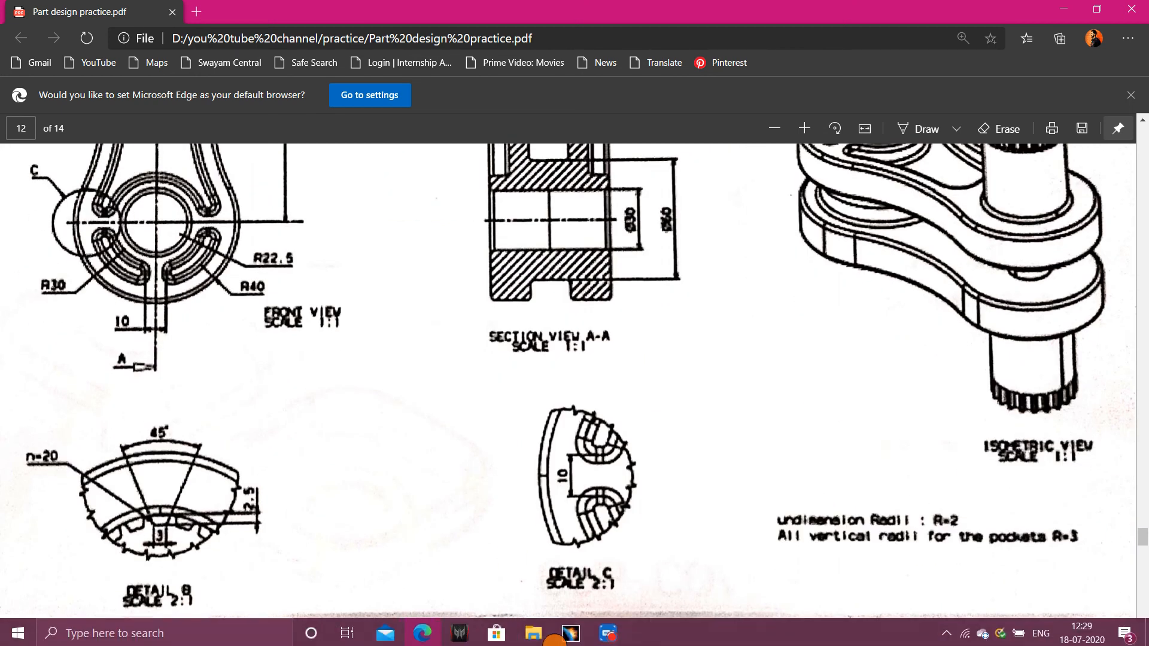
pyautogui.click(570, 631)
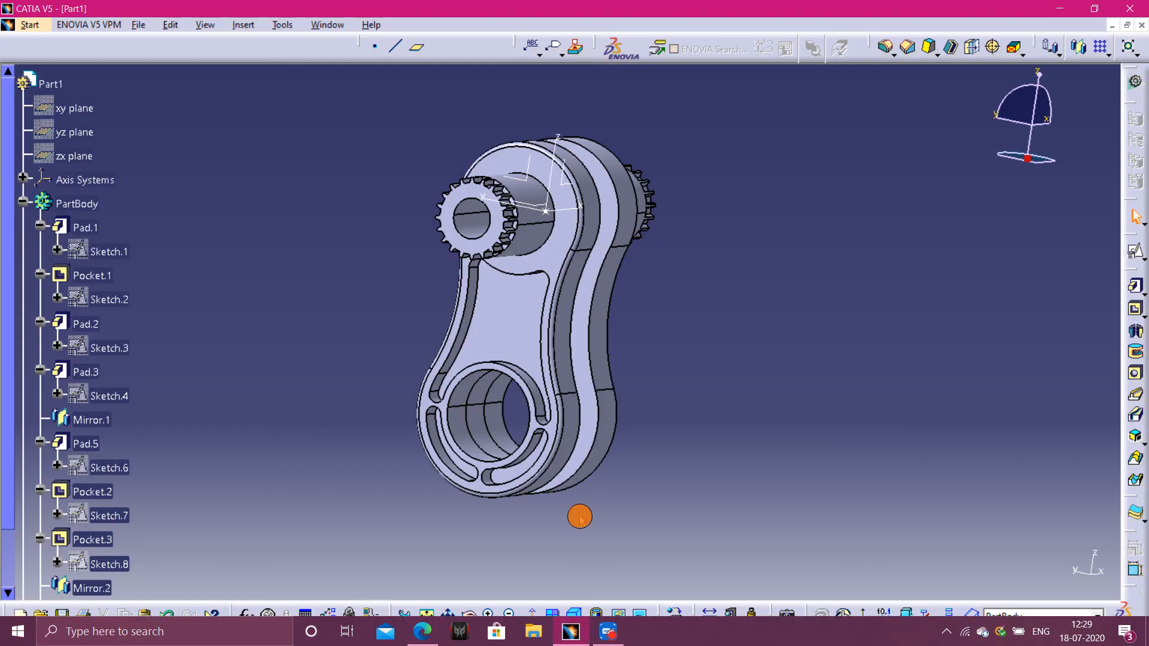
# - Orbit and zoom around the crankshaft model to inspect the filleted arms and shaft teeth
pyautogui.click(585, 628)
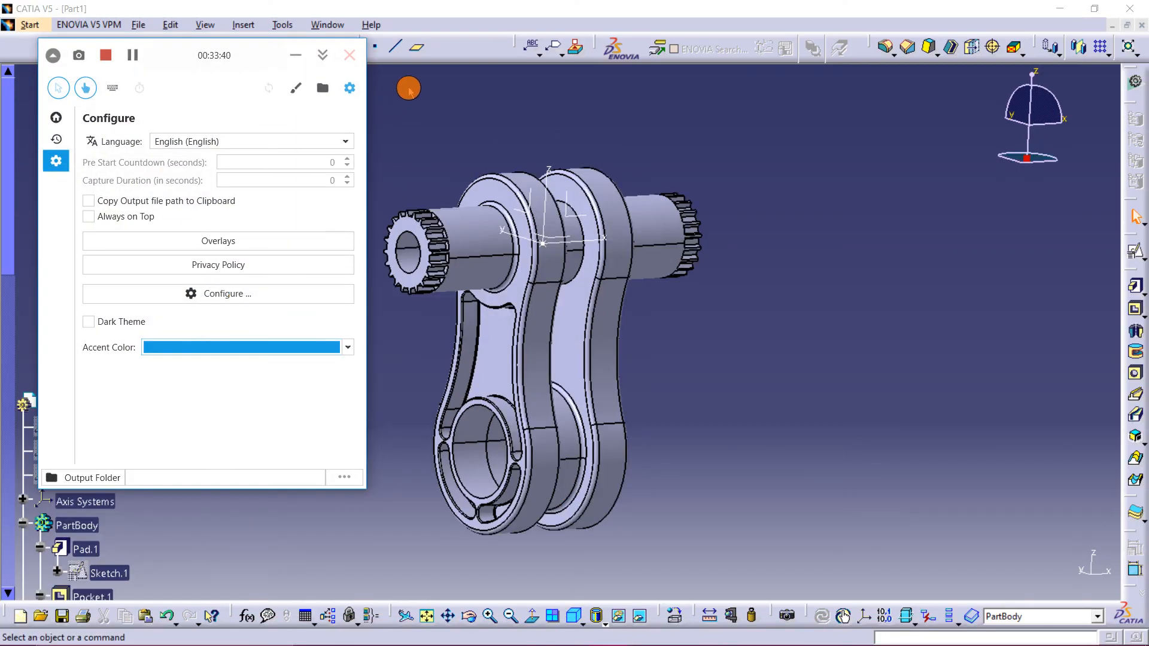
pyautogui.click(408, 88)
pyautogui.moveTo(429, 190); pyautogui.dragTo(576, 327, button='middle')
pyautogui.moveTo(491, 259); pyautogui.dragTo(585, 275, button='middle')
pyautogui.scroll(1, 585, 276)
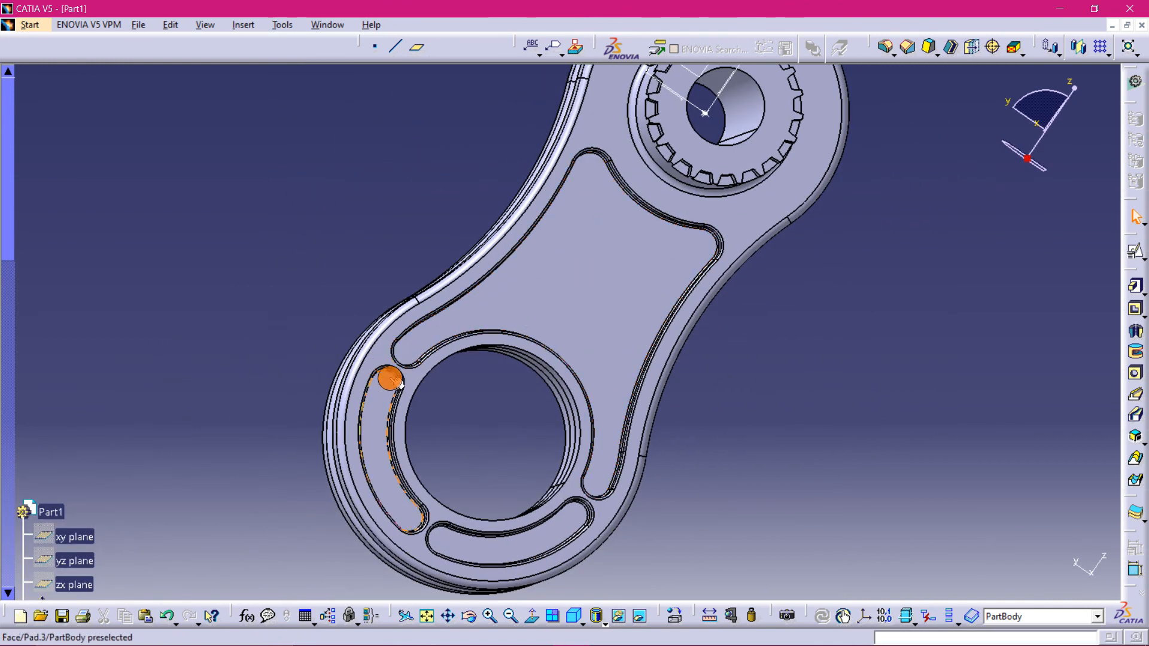
pyautogui.moveTo(671, 391); pyautogui.dragTo(709, 348, button='middle')
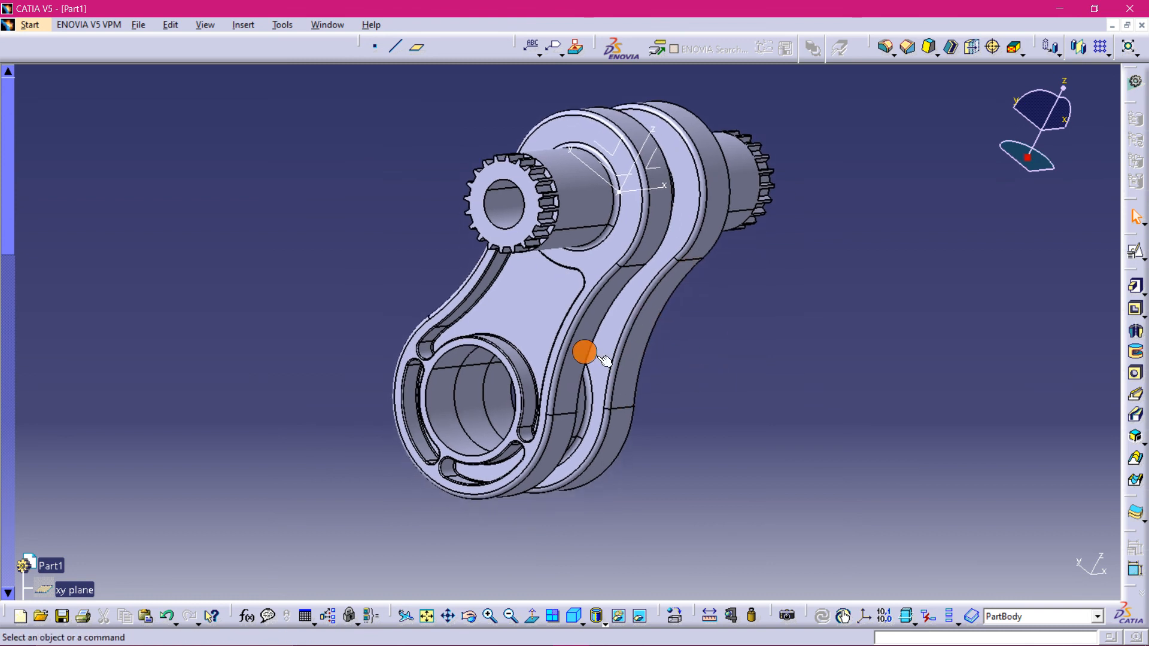
pyautogui.scroll(-12, 236, 307)
pyautogui.scroll(3, 241, 321)
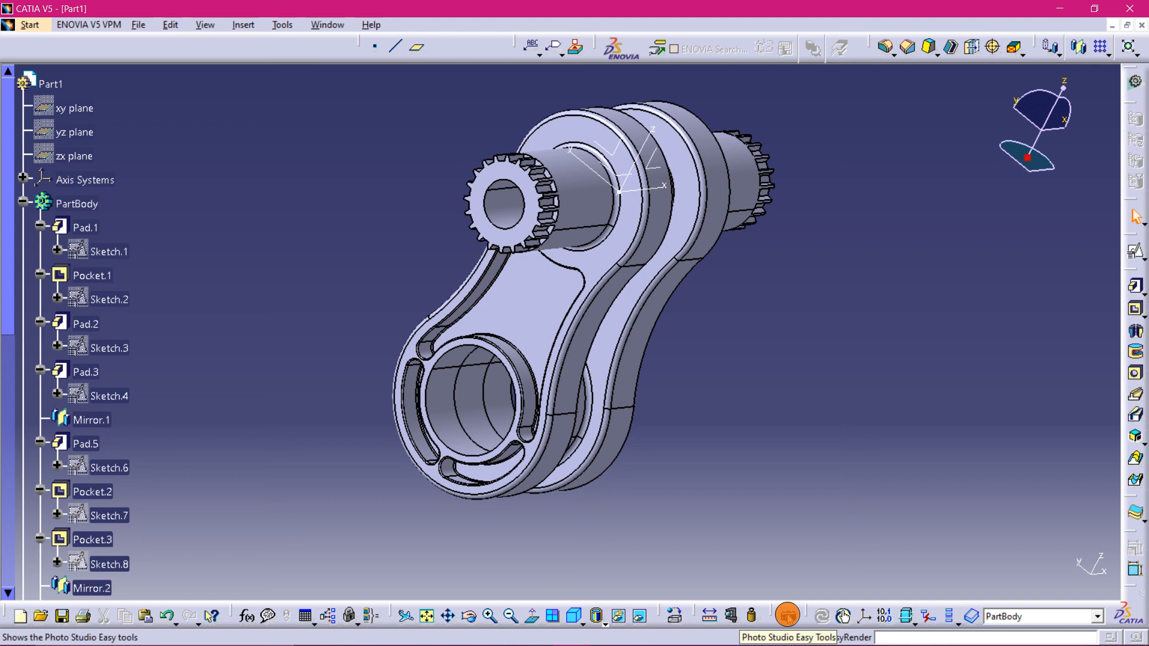
pyautogui.moveTo(714, 642)
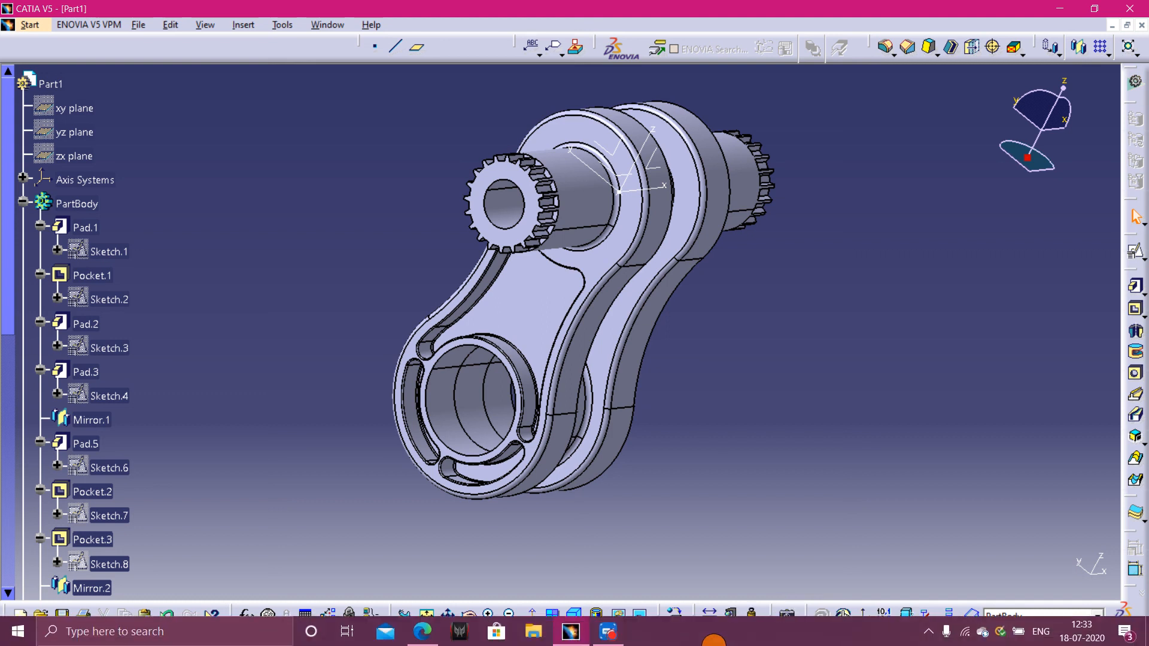